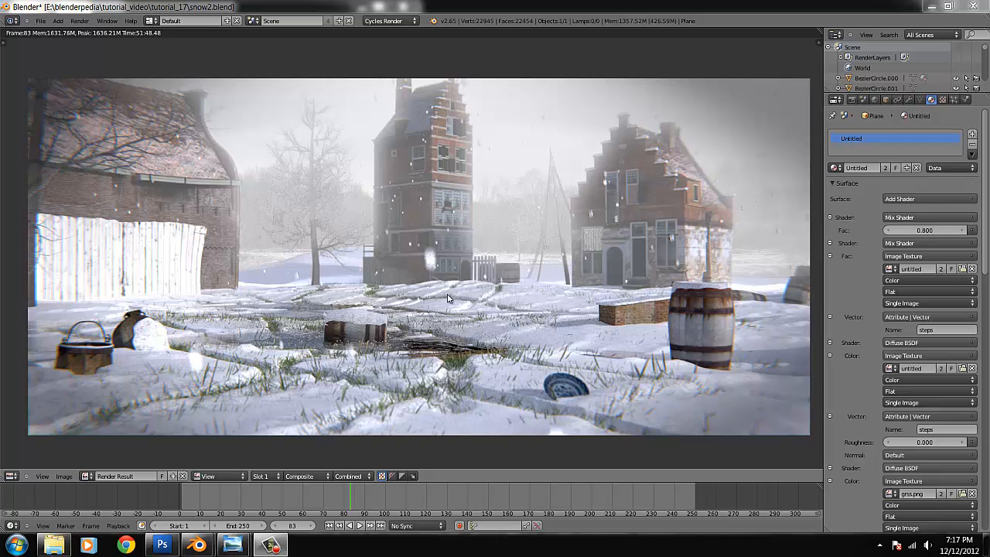
Switch from the winter render to the file browser and open the snow_photos folder
mouse_move(527, 260)
middle_down()
mouse_move(515, 258)
mouse_move(530, 261)
middle_up()
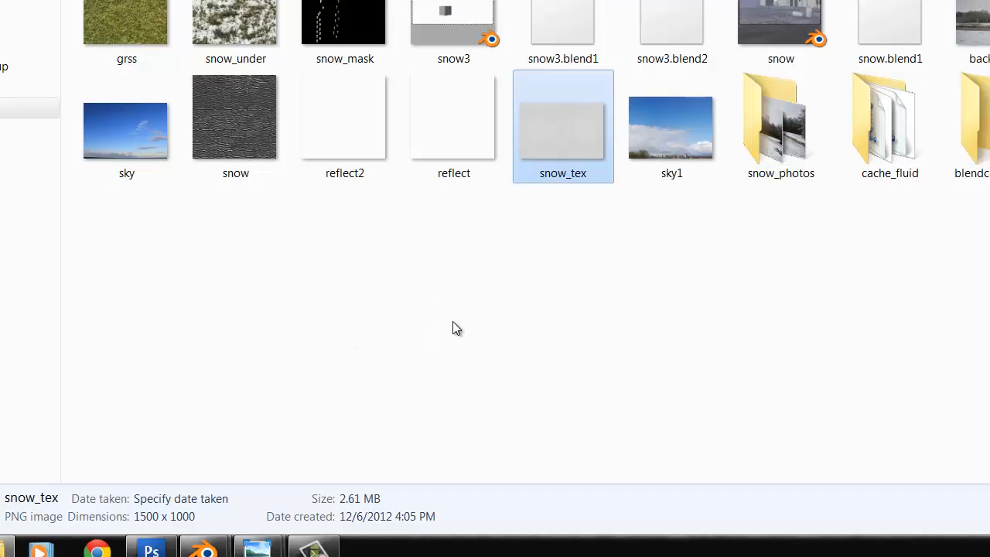
double_click(809, 130)
scroll(809, 130, down, 1)
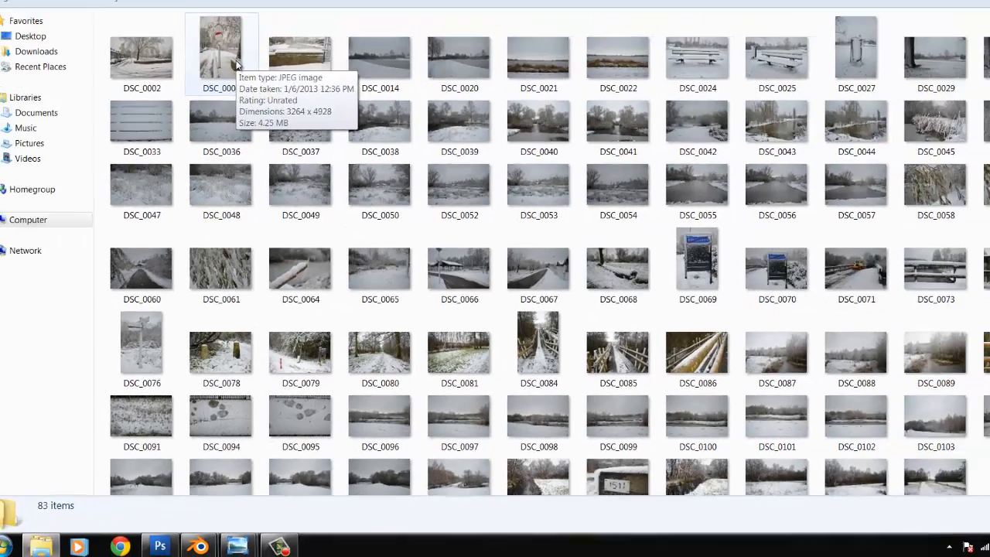
Open photo DSC_0006 and examine up close how snow sticks to the road sign, its pole and the ground
double_click(234, 103)
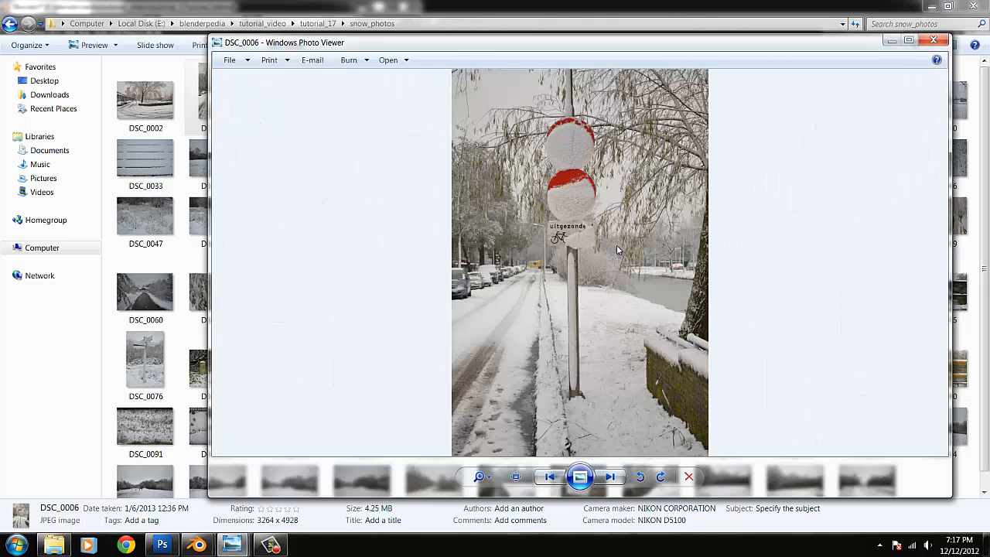
scroll(616, 213, up, 3)
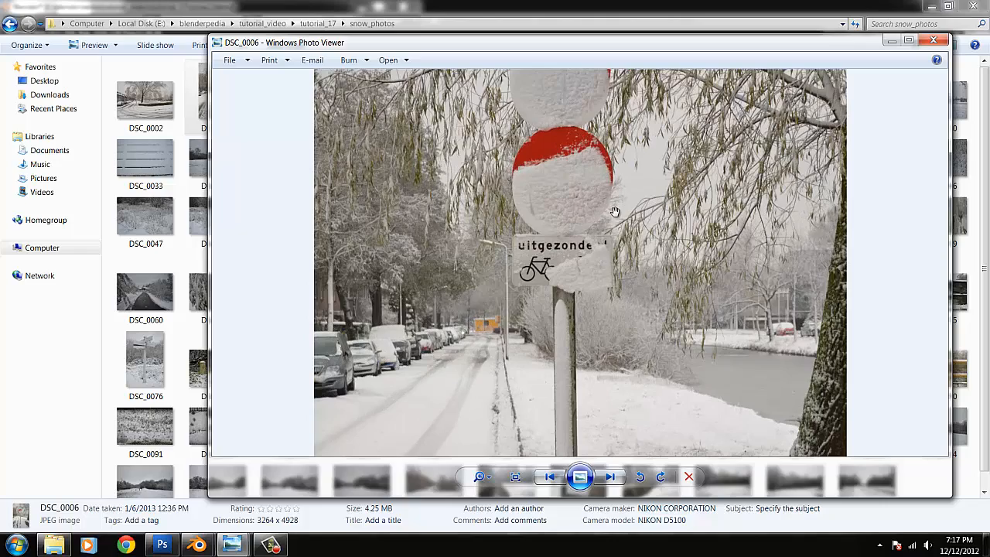
drag(566, 243, 565, 230)
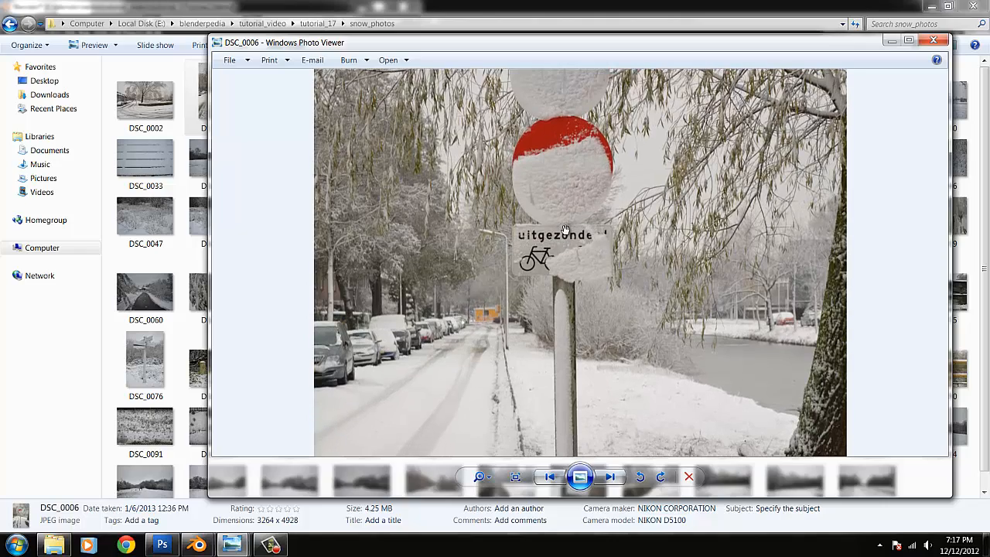
scroll(566, 230, up, 4)
scroll(555, 280, up, 2)
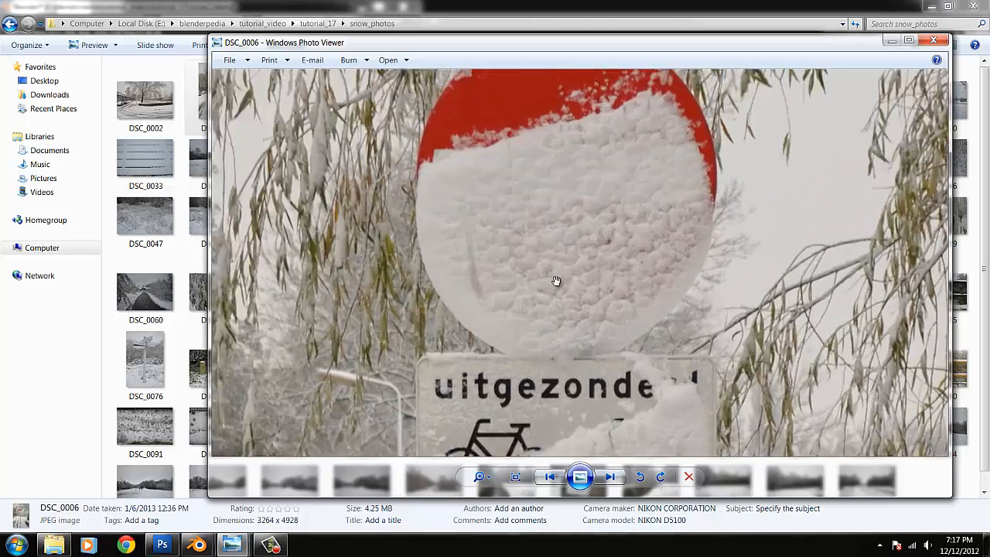
scroll(575, 294, down, 2)
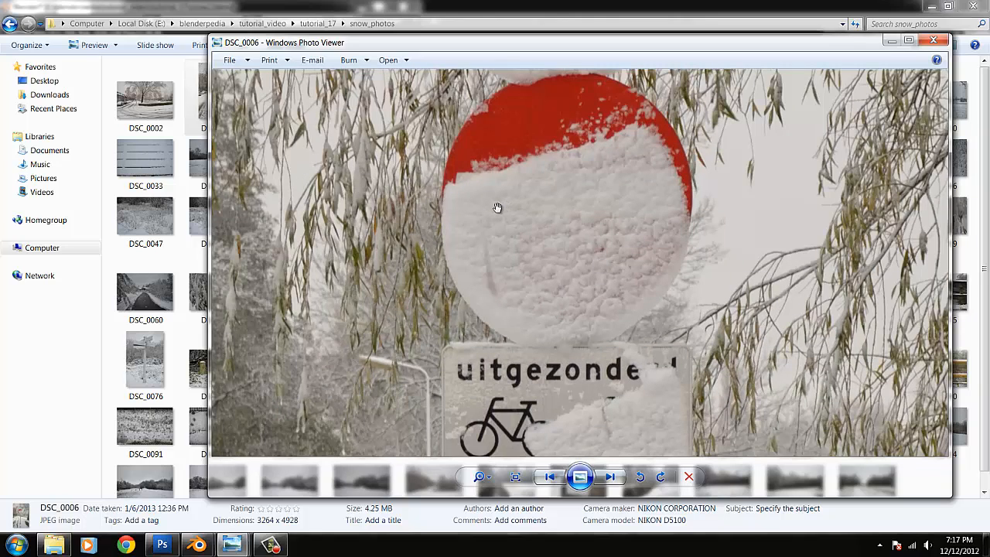
scroll(572, 261, down, 3)
drag(587, 353, 588, 227)
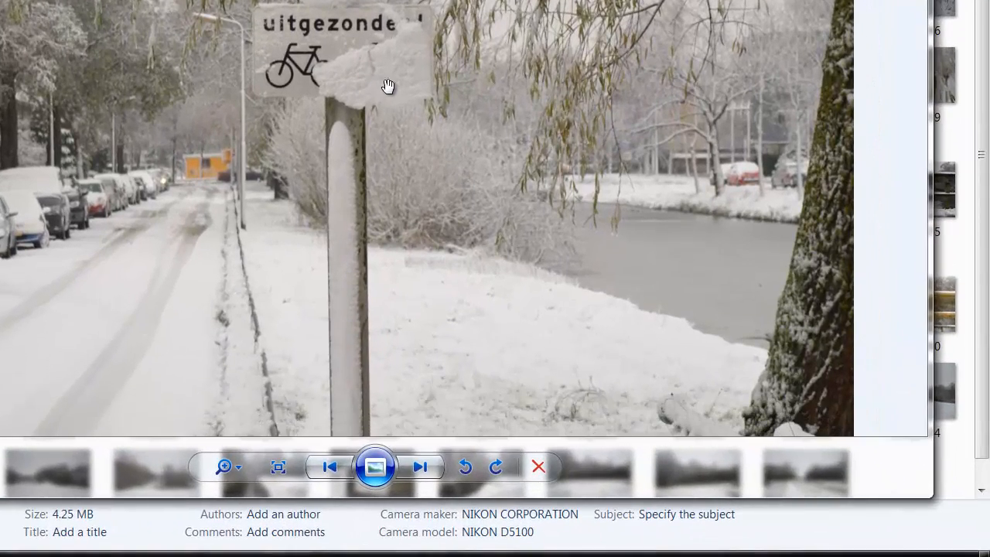
scroll(313, 128, down, 1)
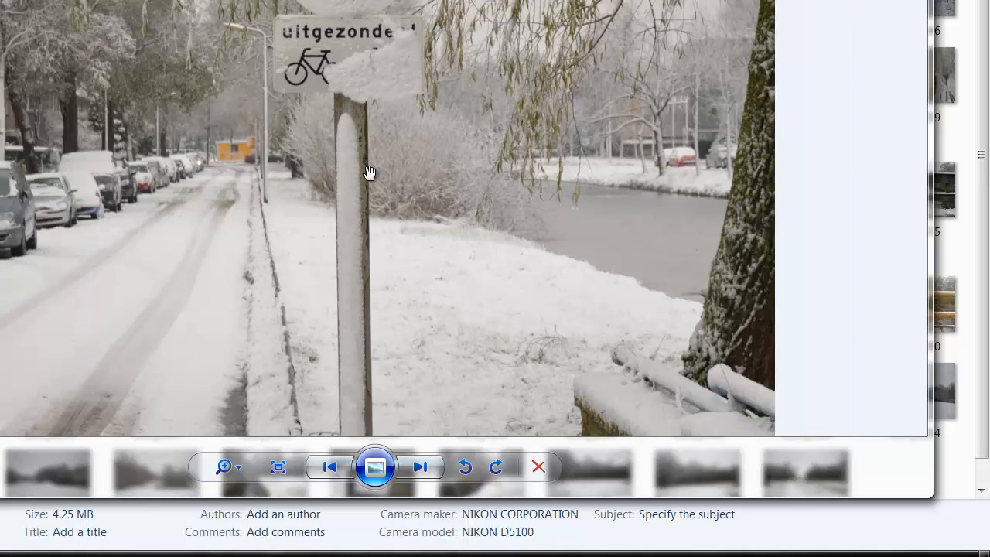
drag(302, 297, 318, 236)
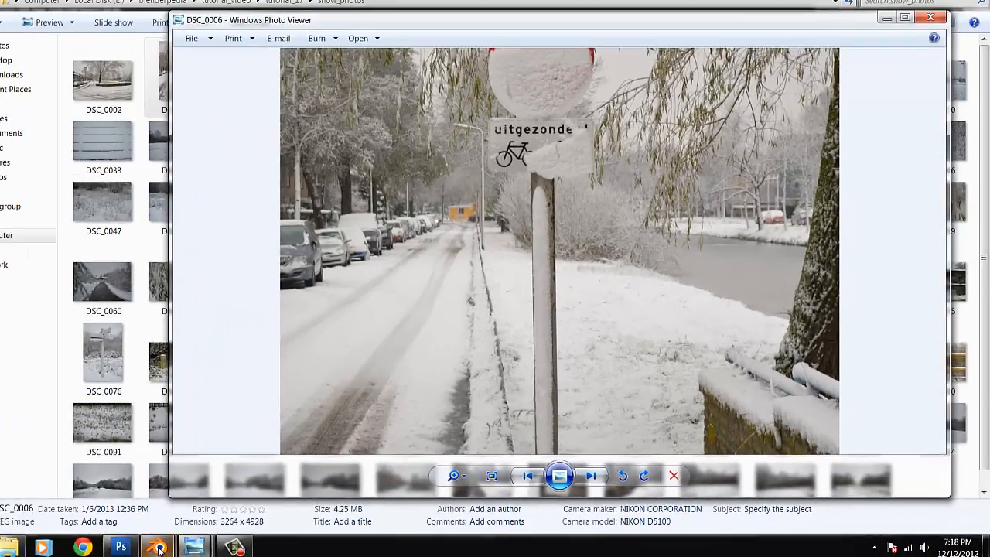
Look at the Blender render, compare it with the snowy grass in photo DSC_0081, and close the photo
click(197, 545)
click(263, 480)
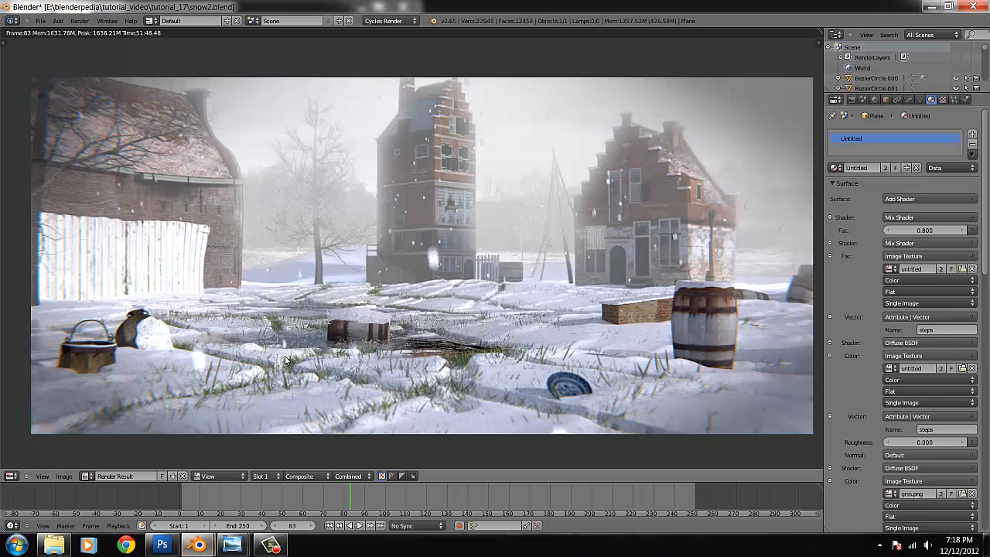
click(72, 540)
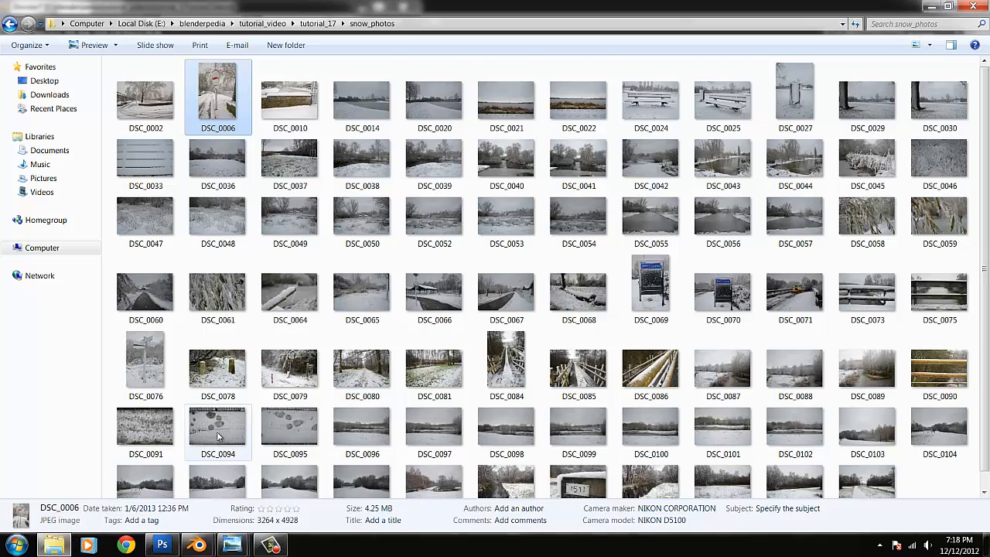
scroll(215, 439, down, 1)
double_click(432, 364)
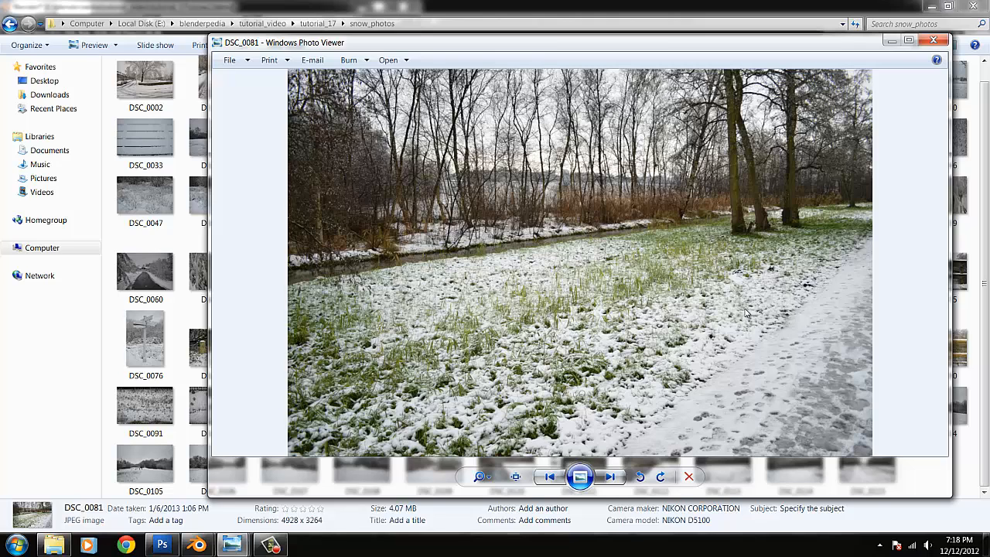
click(934, 40)
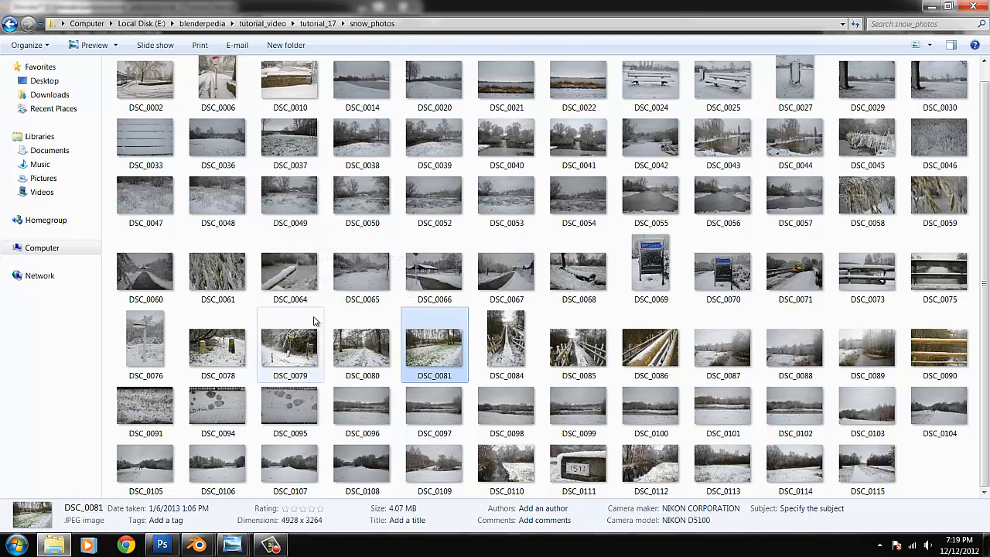
Switch back to Blender and replace the render result with the 3D View showing the snow ground plane
mouse_move(191, 551)
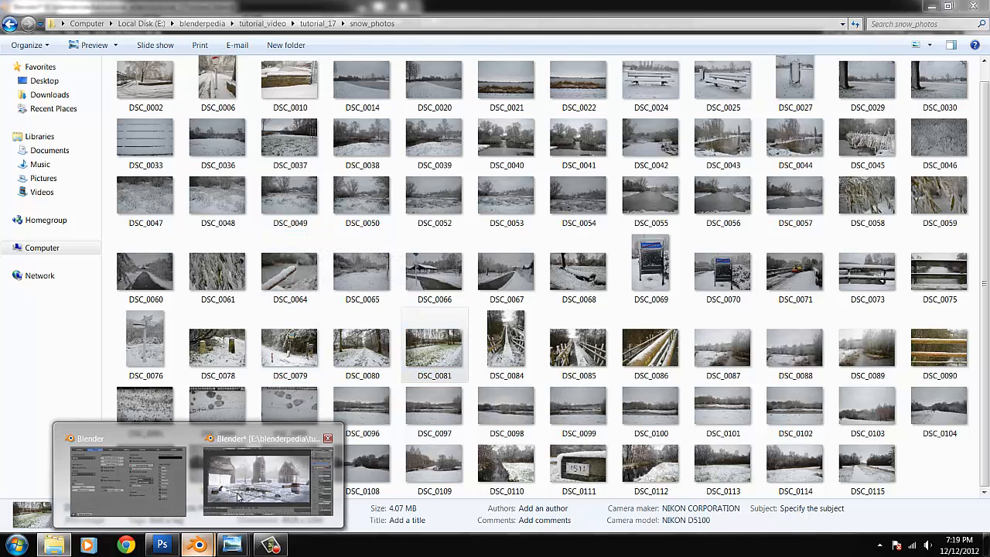
click(333, 441)
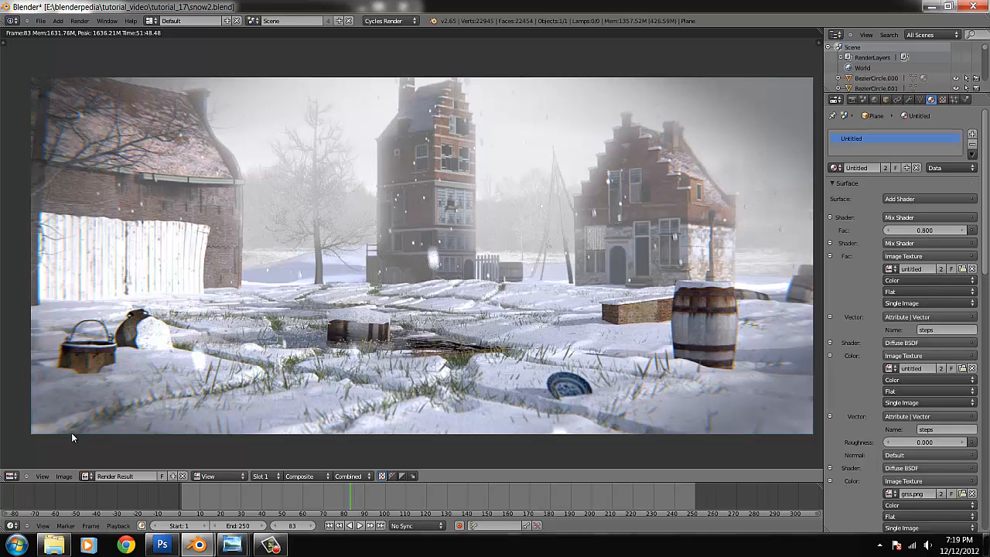
click(12, 476)
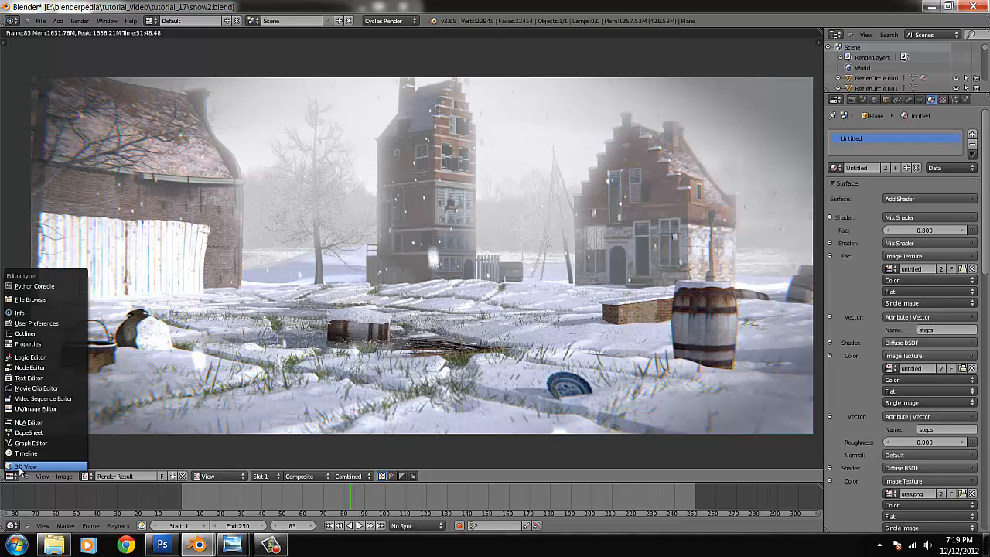
click(20, 467)
scroll(464, 348, down, 3)
scroll(460, 347, up, 2)
mouse_move(459, 348)
middle_down()
mouse_move(486, 361)
mouse_move(468, 352)
middle_up()
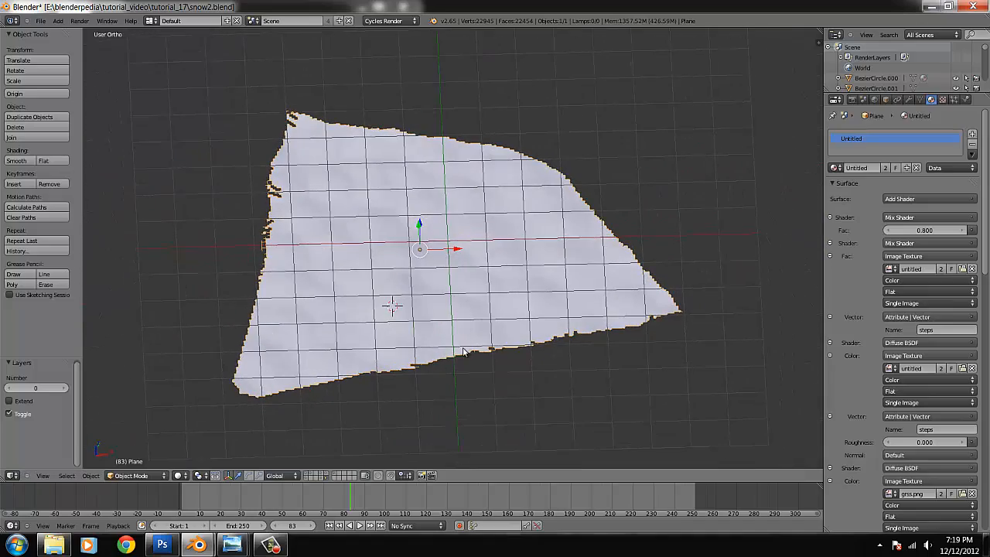
middle_drag(348, 336, 371, 326)
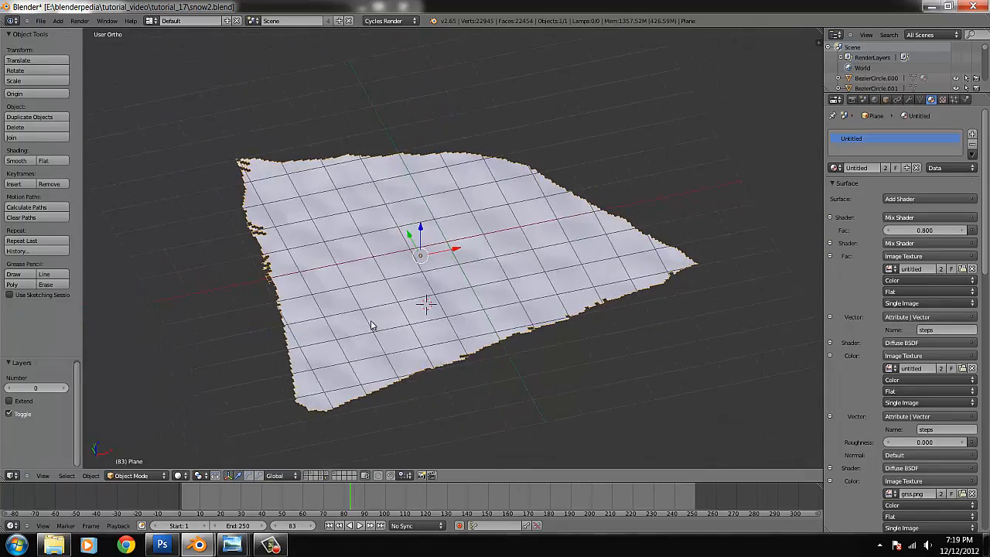
middle_drag(470, 231, 450, 224)
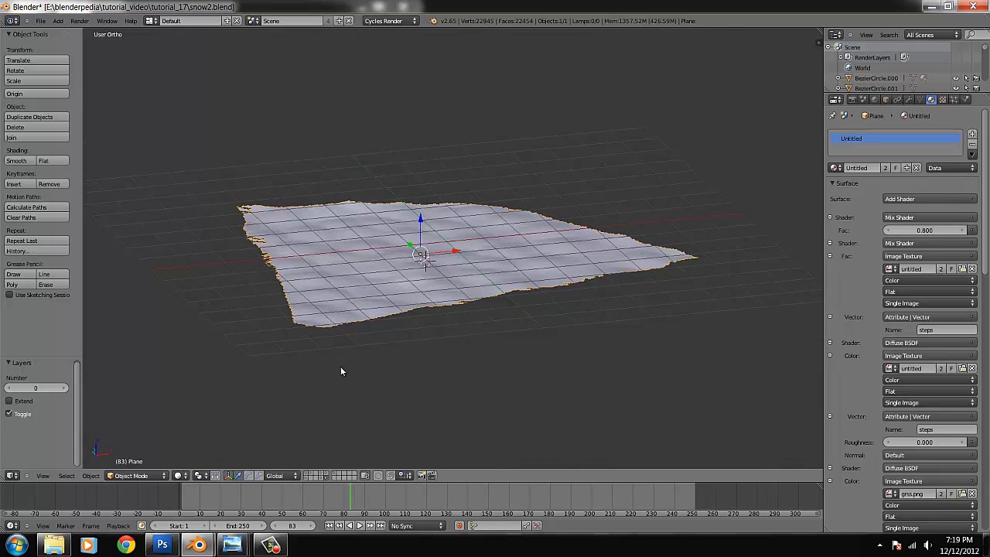
Show all scene layers and select the lower ground plane, a grass blade and a small cube to inspect their materials
key(grave)
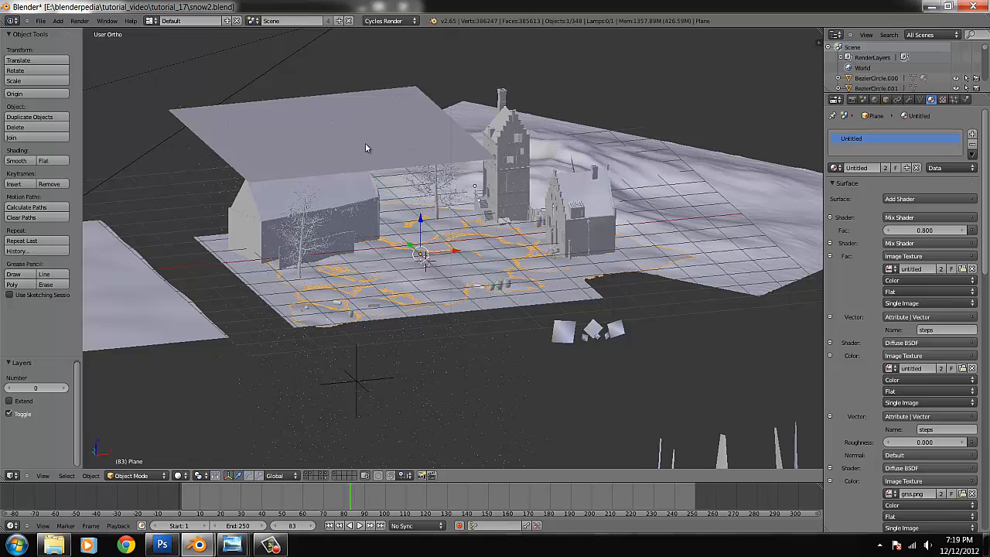
right_click(580, 305)
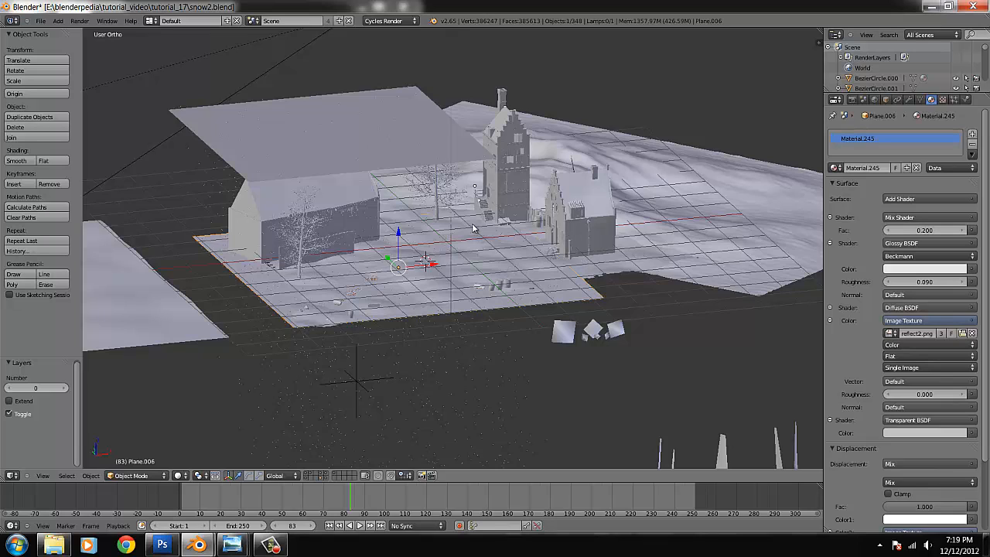
right_click(727, 459)
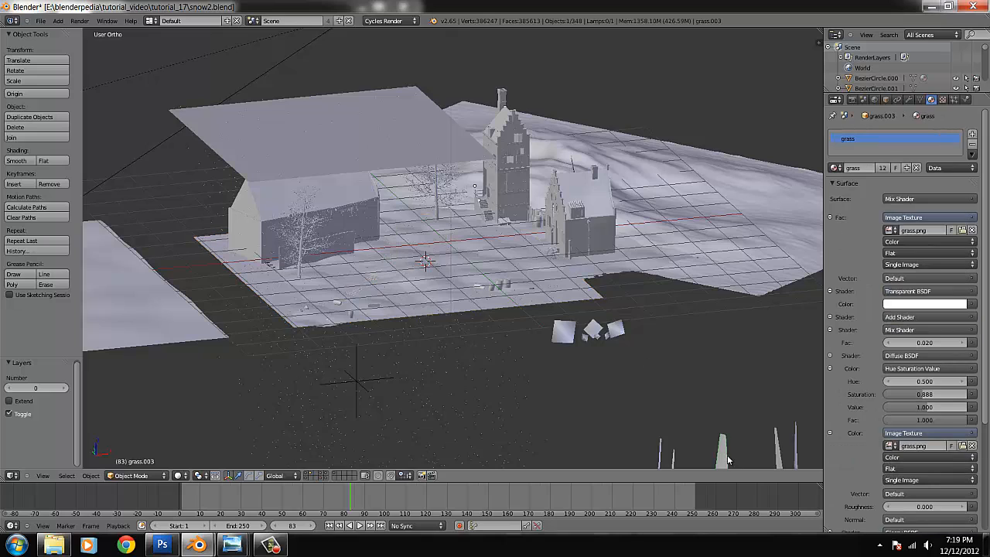
right_click(617, 333)
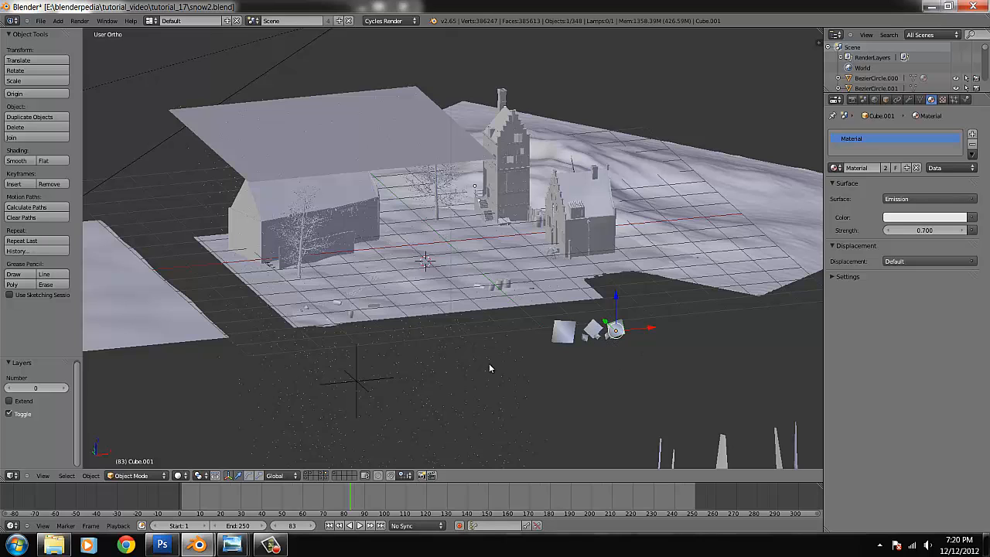
Show only the layer containing the snow ground and select the snow plane
click(328, 477)
click(325, 478)
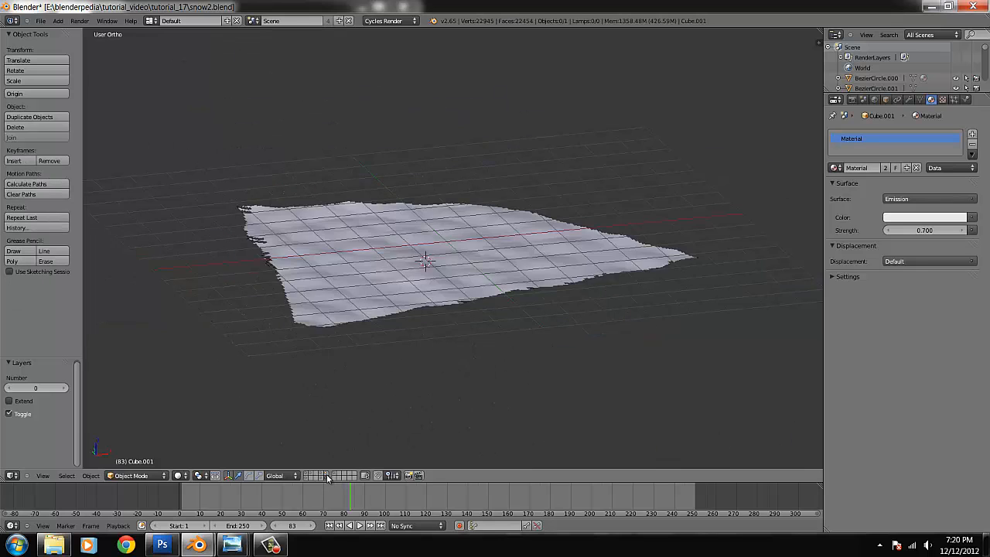
scroll(442, 315, up, 4)
right_click(442, 316)
middle_drag(532, 234, 549, 254)
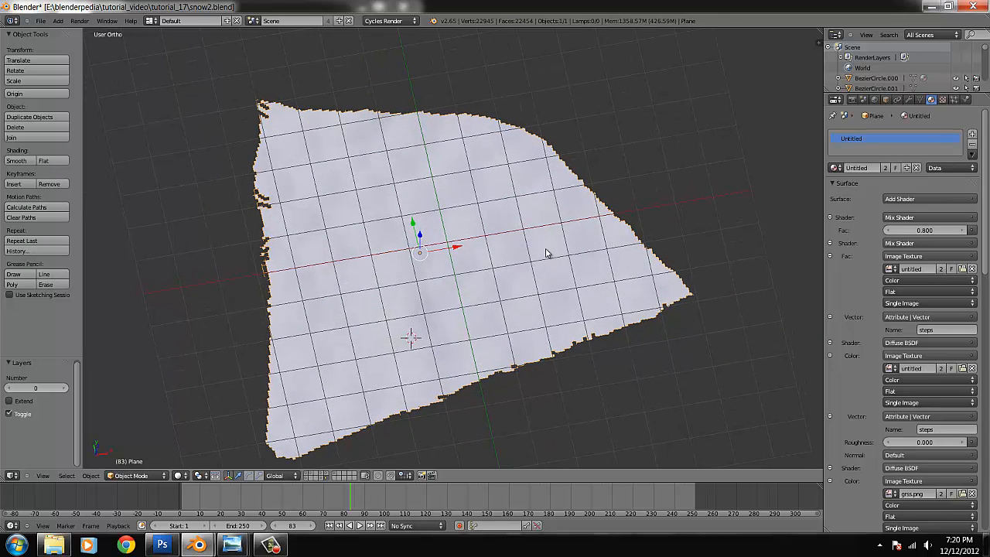
Open the snow plane's modifiers and enable viewport display of the Subsurf and first Displace modifiers
click(910, 99)
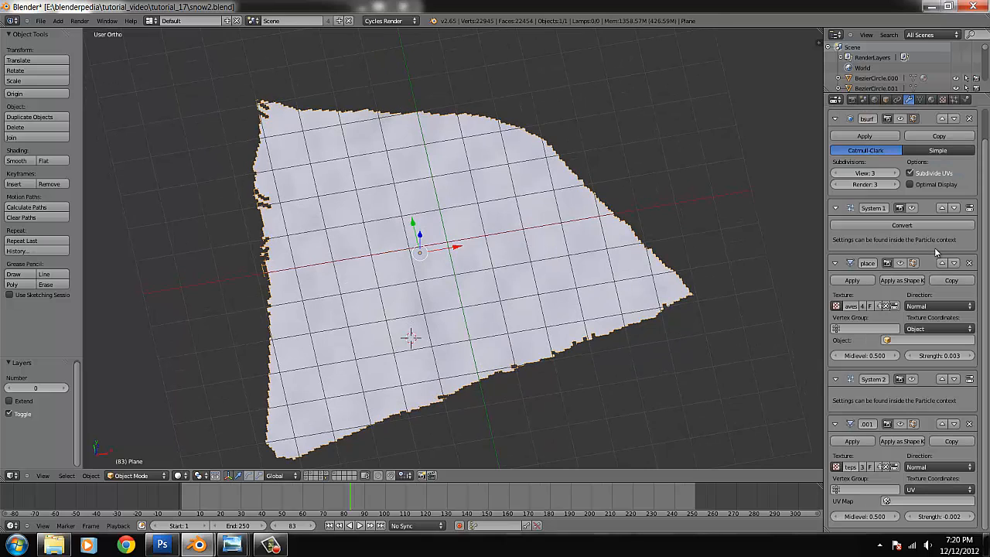
drag(989, 424, 985, 423)
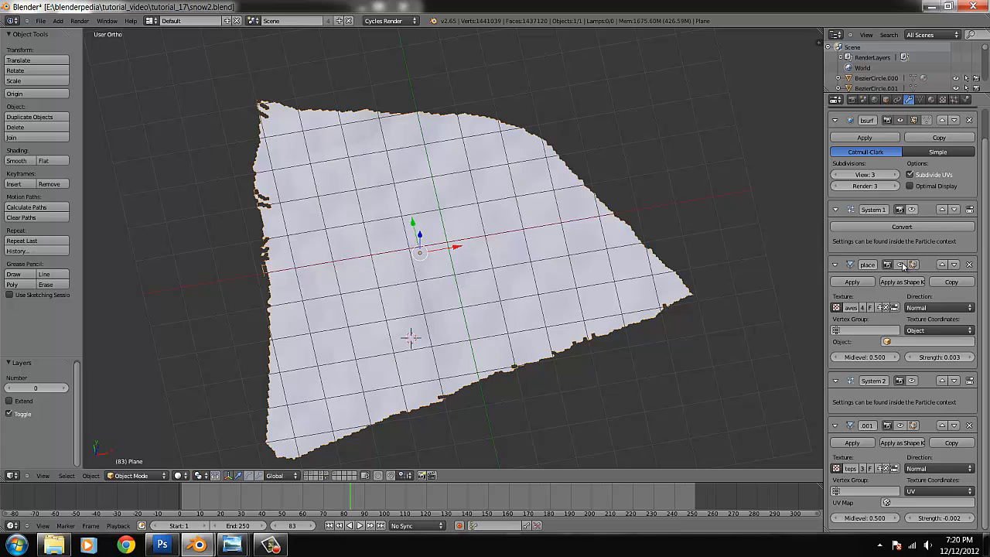
click(902, 265)
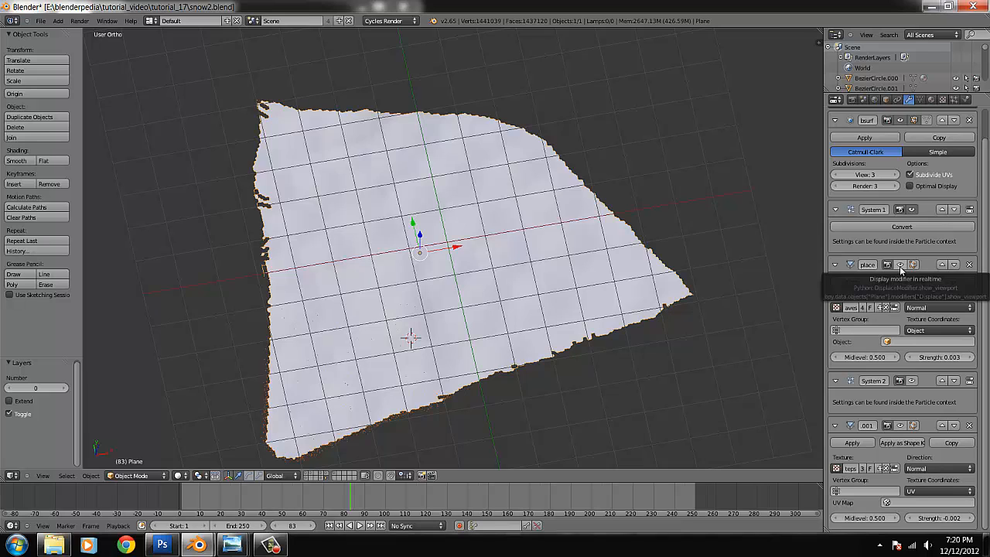
click(900, 265)
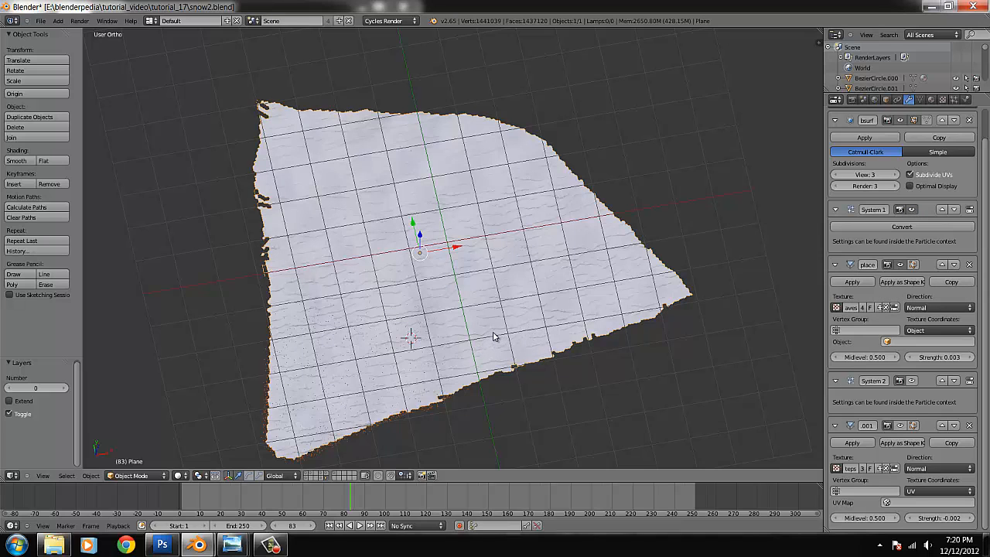
Toggle the first particle system's viewport display and show the steps displacement on the snow plane to inspect its tracks
middle_drag(495, 336, 505, 325)
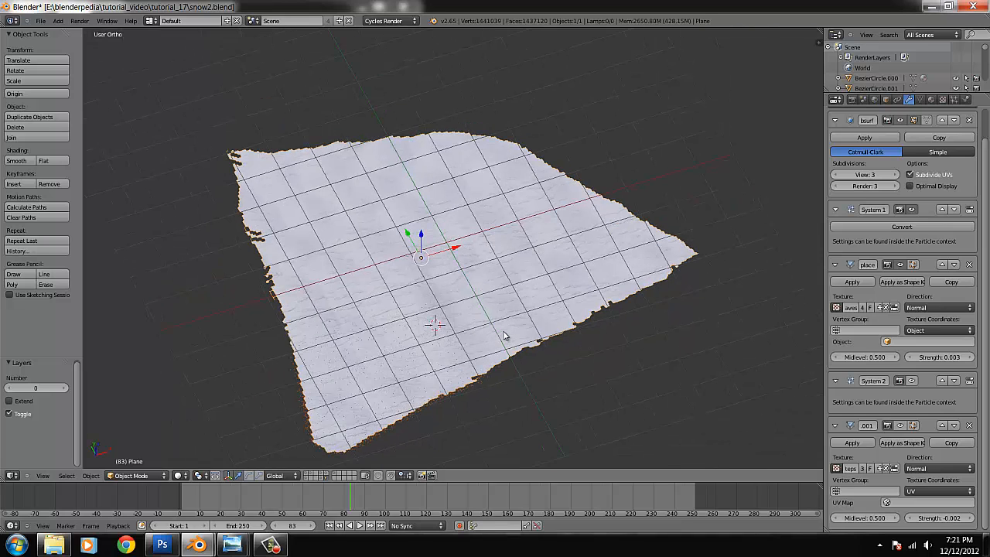
click(912, 212)
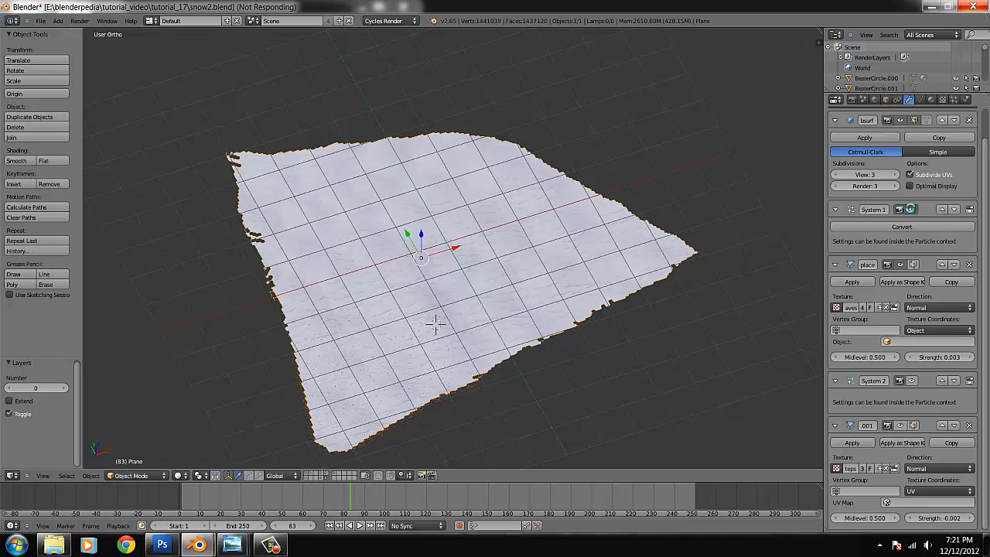
middle_drag(605, 380, 612, 369)
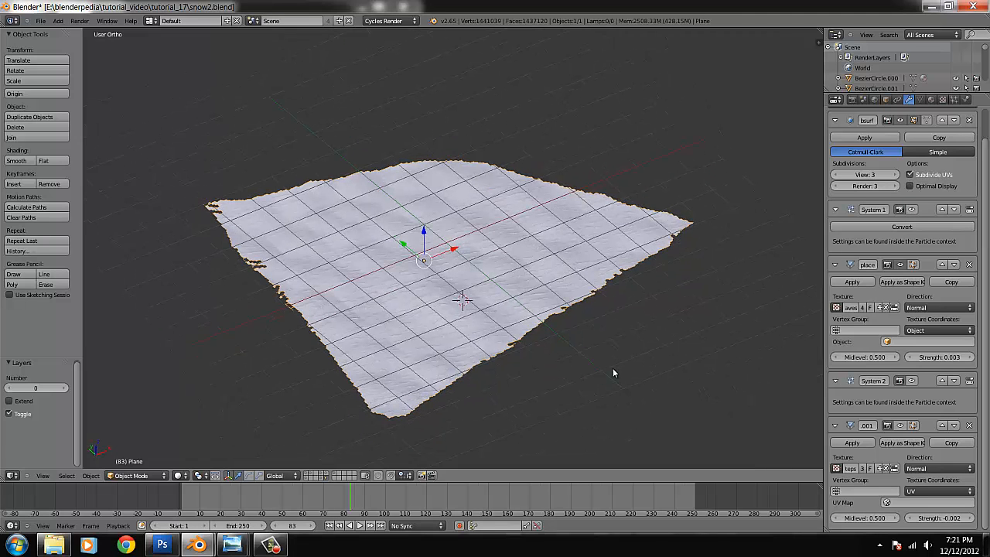
middle_drag(550, 356, 560, 349)
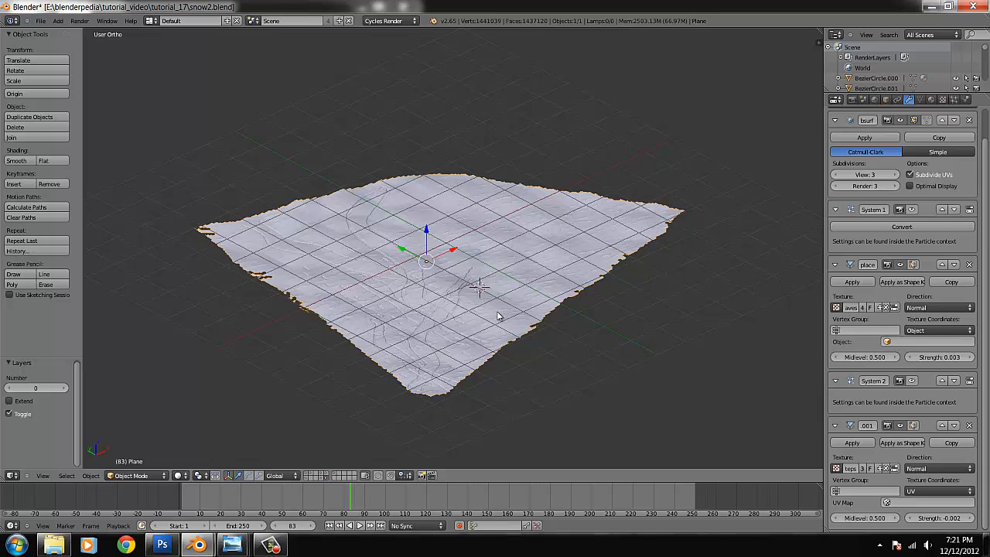
scroll(481, 339, up, 4)
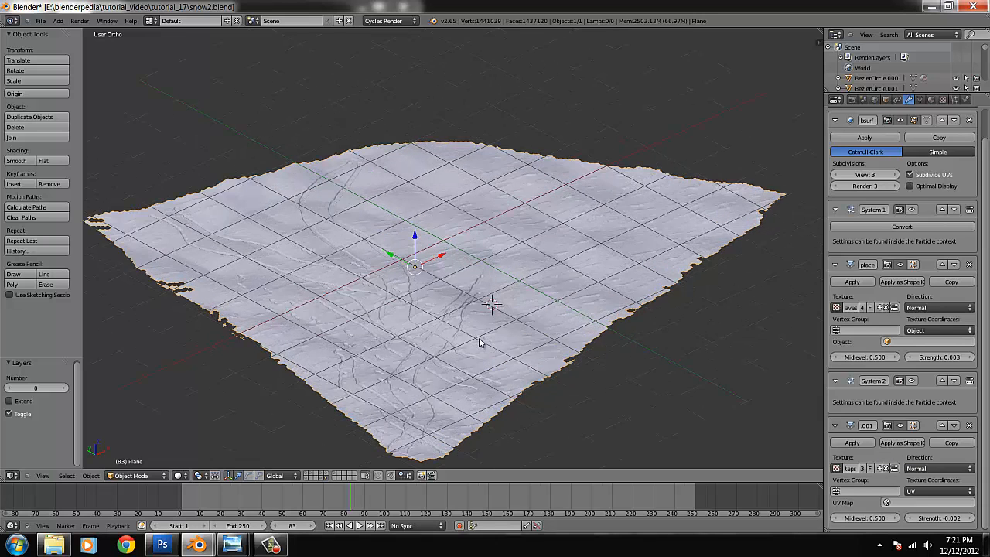
Examine the wave displacement and the track marks on the snow plane from different angles and distances
middle_drag(492, 352, 503, 348)
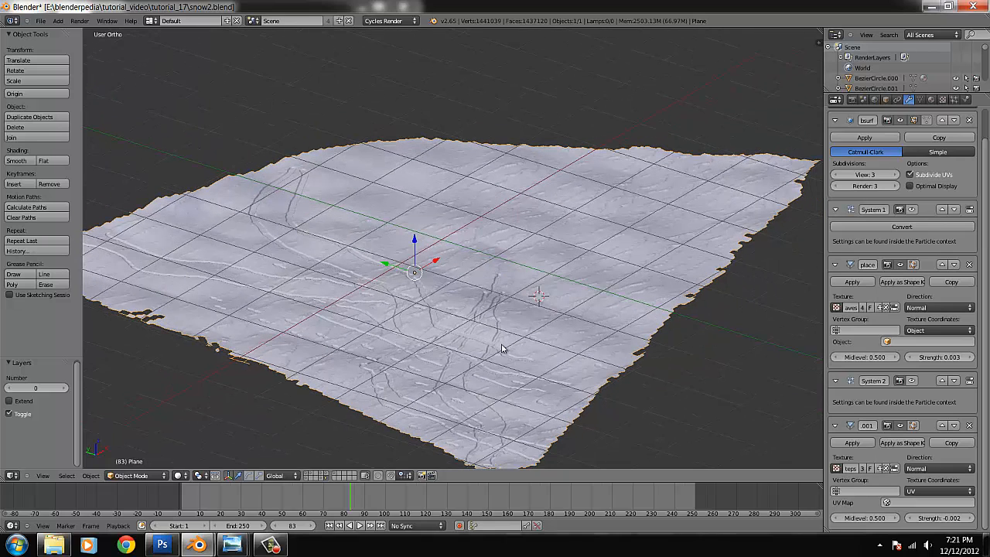
scroll(501, 348, down, 6)
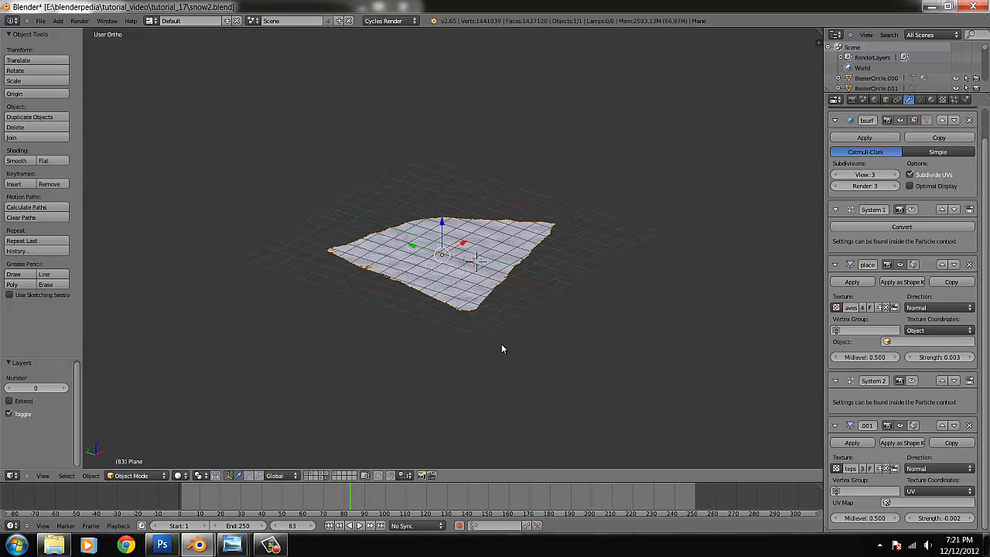
scroll(502, 349, up, 7)
scroll(503, 348, up, 2)
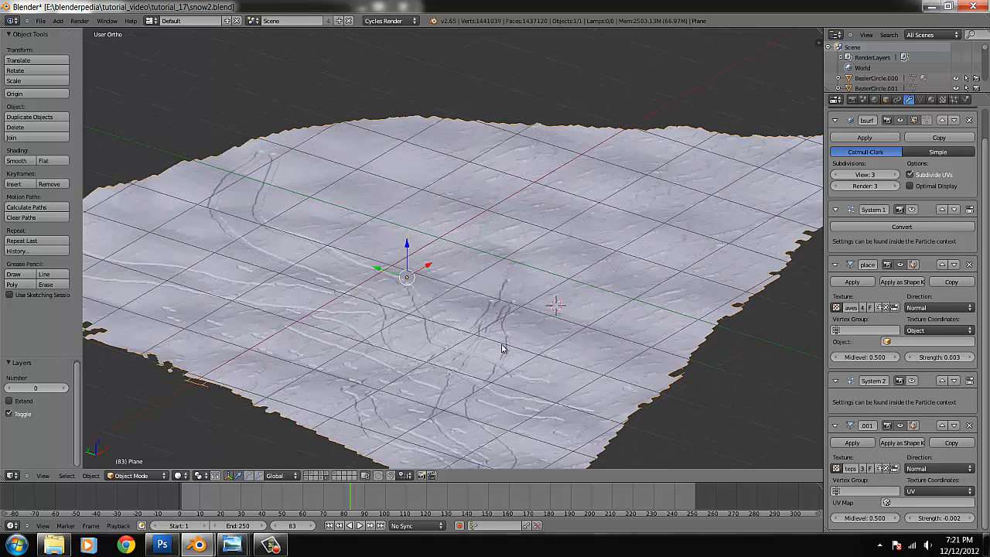
scroll(480, 323, up, 1)
middle_drag(478, 326, 407, 327)
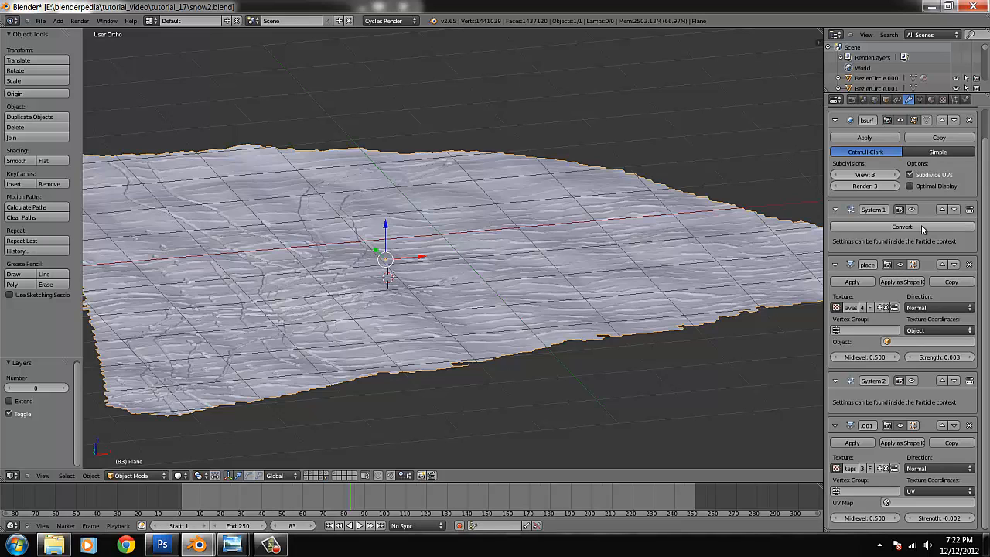
Turn off the viewport display of the snow plane's Subsurf, wave Displace and steps Displace modifiers
click(901, 122)
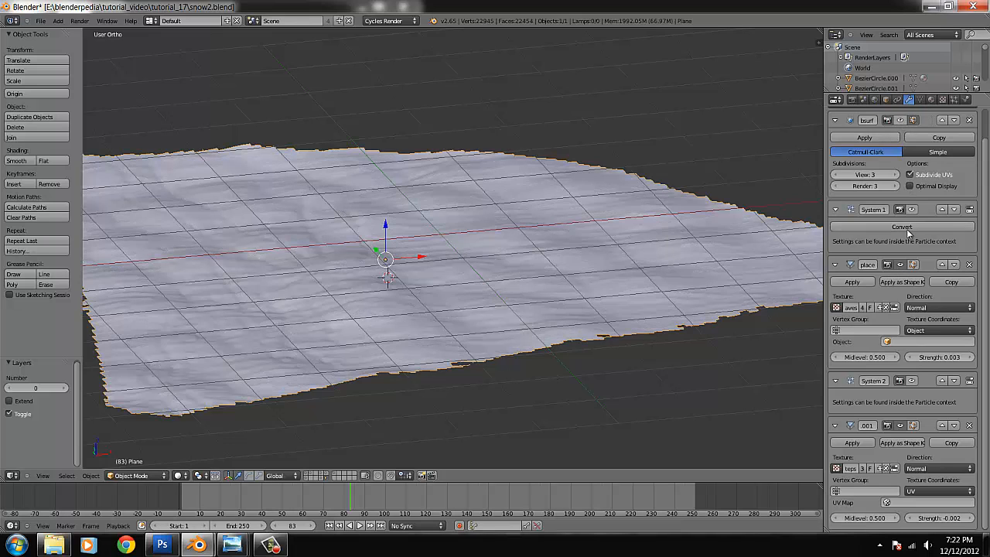
click(900, 265)
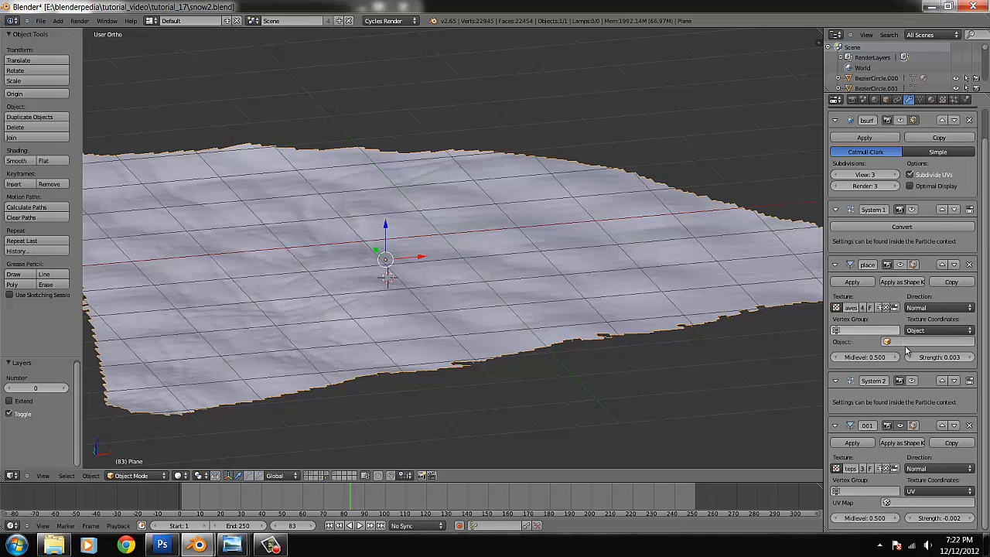
click(902, 426)
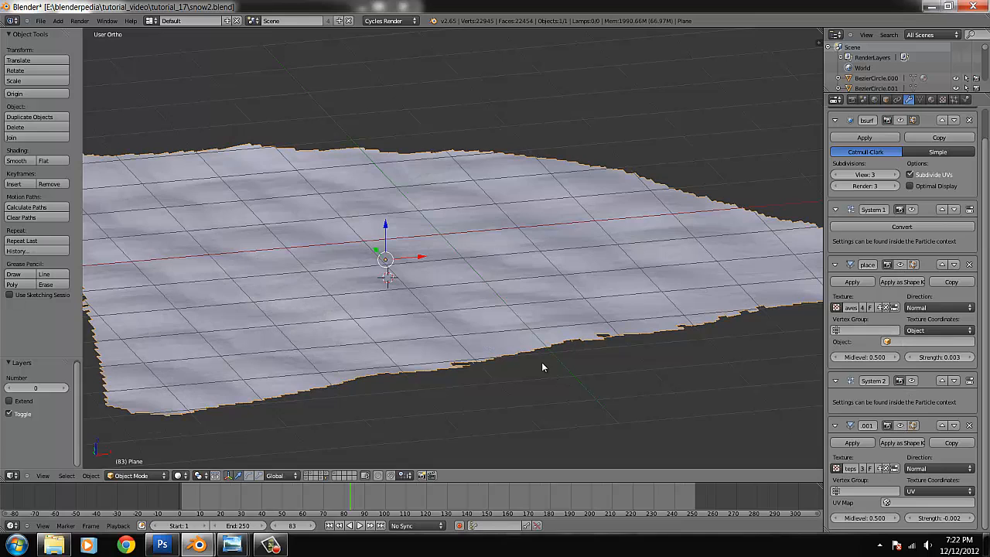
View the snow plane from above and enter Edit Mode to inspect its dense vertex grid up close and at an angle
key(KP_7)
scroll(544, 368, down, 4)
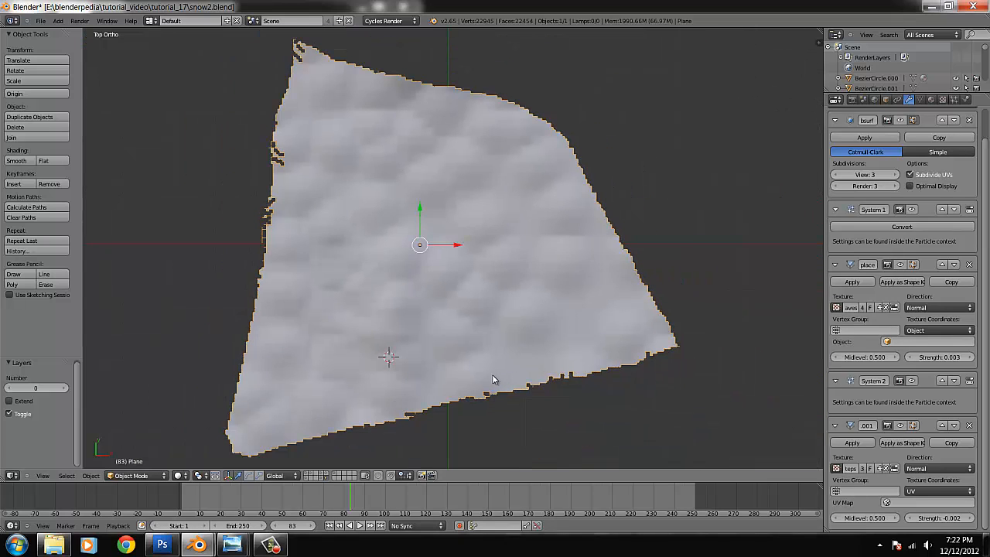
key(Tab)
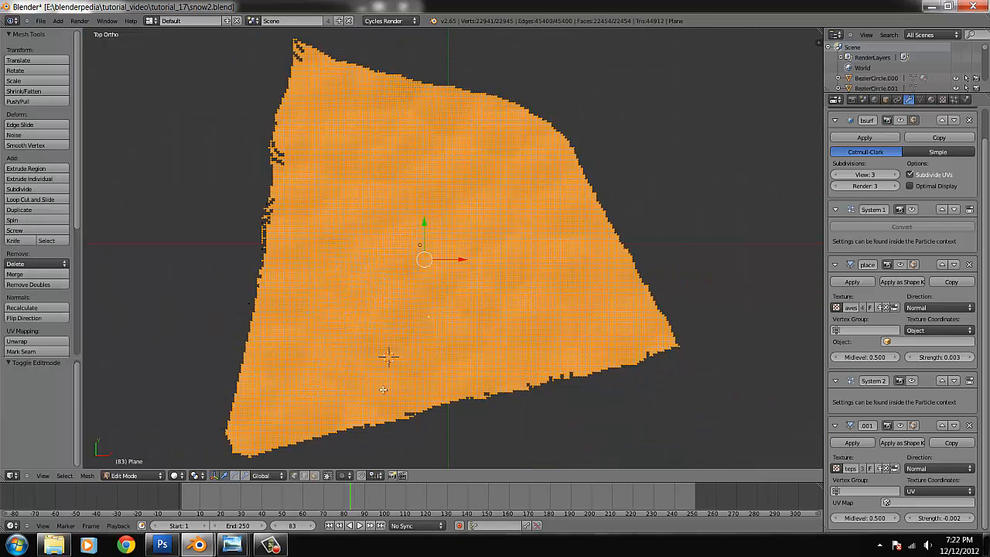
scroll(331, 373, up, 6)
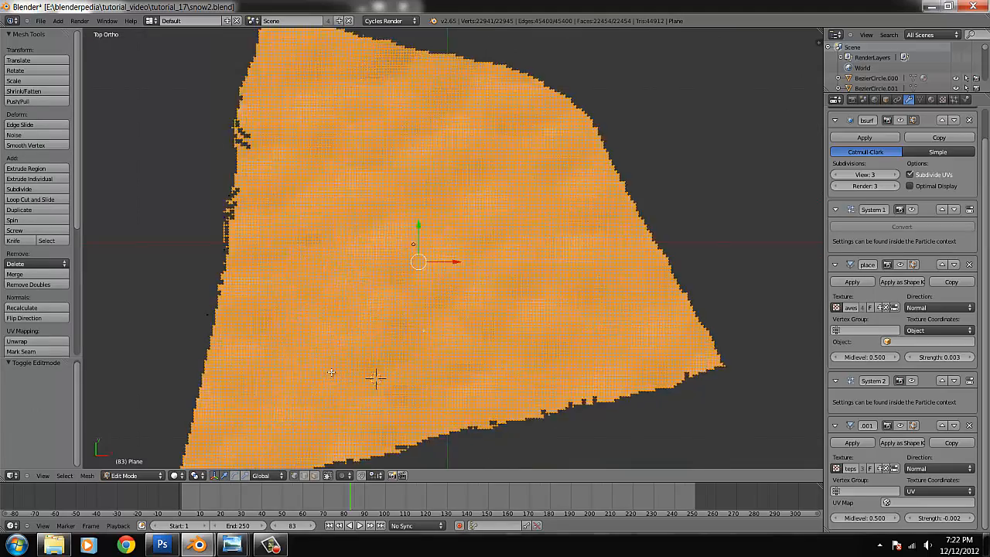
scroll(348, 371, down, 5)
middle_drag(375, 354, 451, 280)
scroll(422, 272, up, 6)
scroll(436, 293, down, 4)
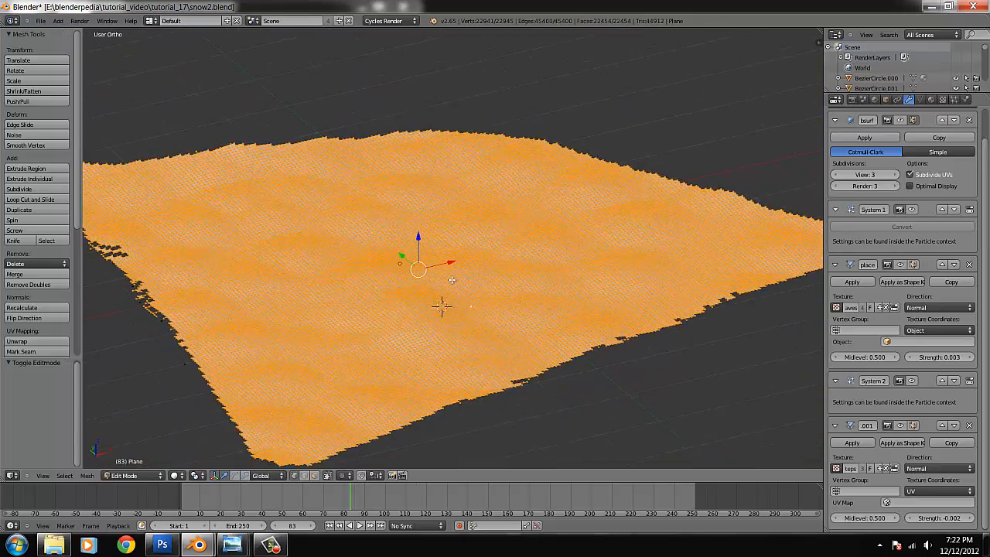
scroll(452, 281, down, 4)
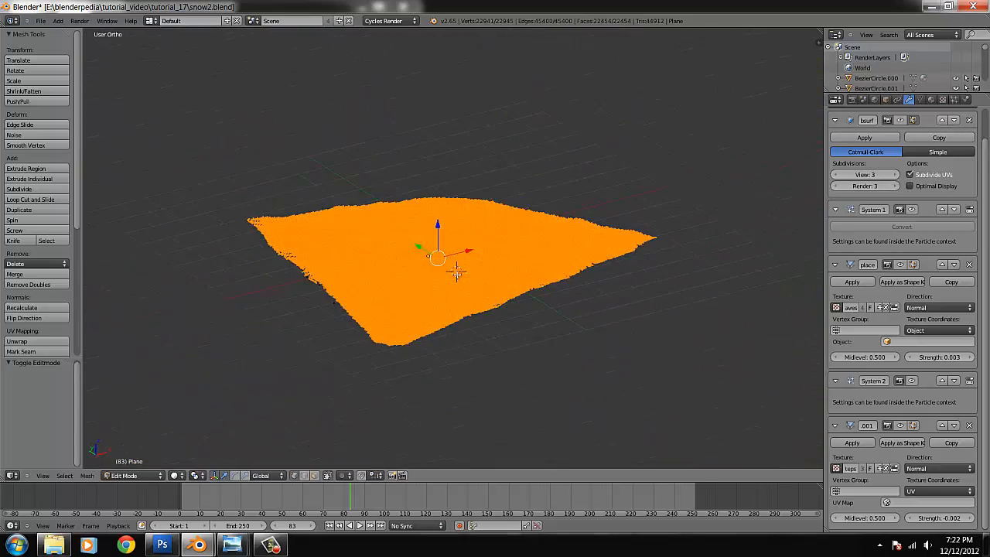
Examine the plane mesh's outline from above and in perspective, finishing in top view in Object Mode
key(KP_7)
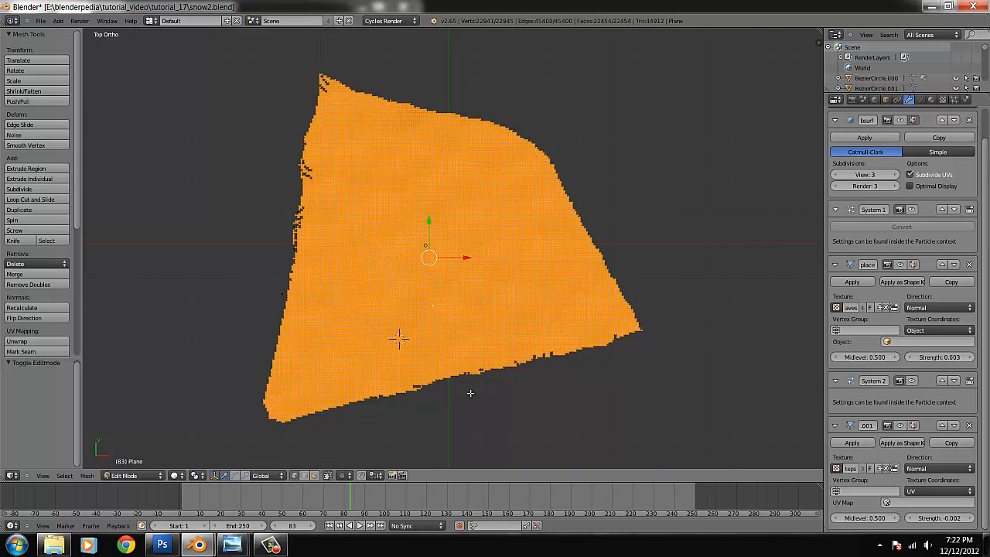
scroll(478, 397, down, 3)
middle_drag(413, 408, 471, 358)
scroll(475, 383, up, 3)
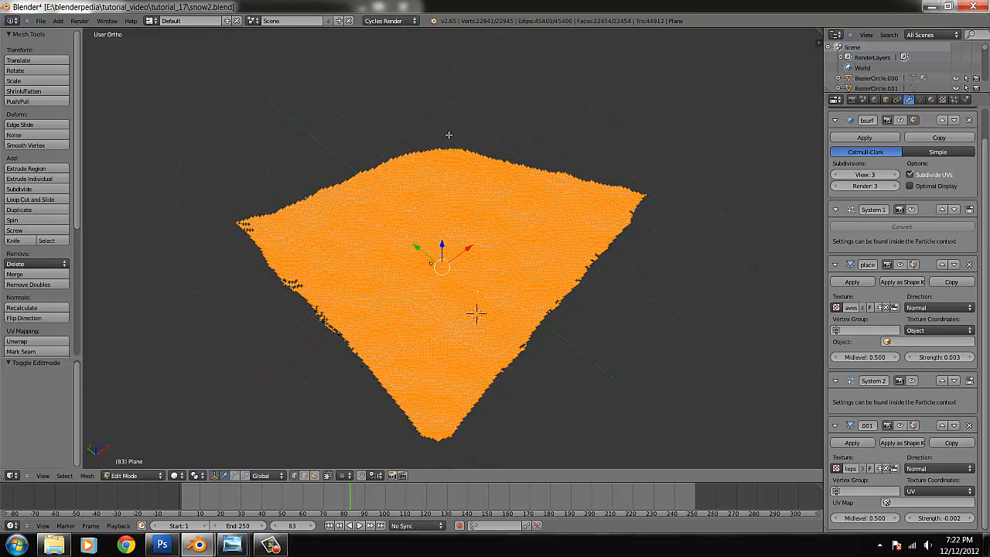
scroll(534, 384, up, 4)
scroll(534, 384, down, 3)
middle_drag(584, 370, 557, 360)
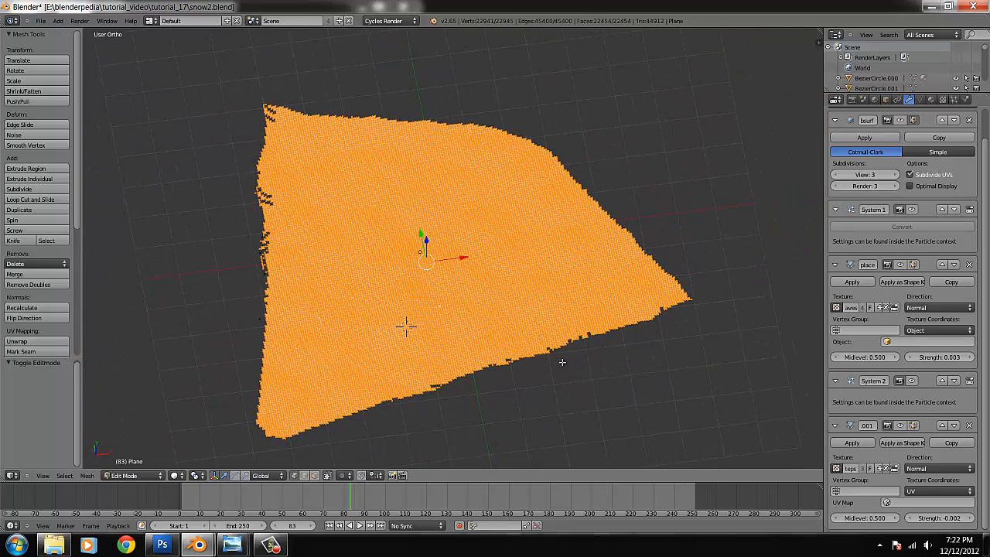
key(KP_7)
key(Tab)
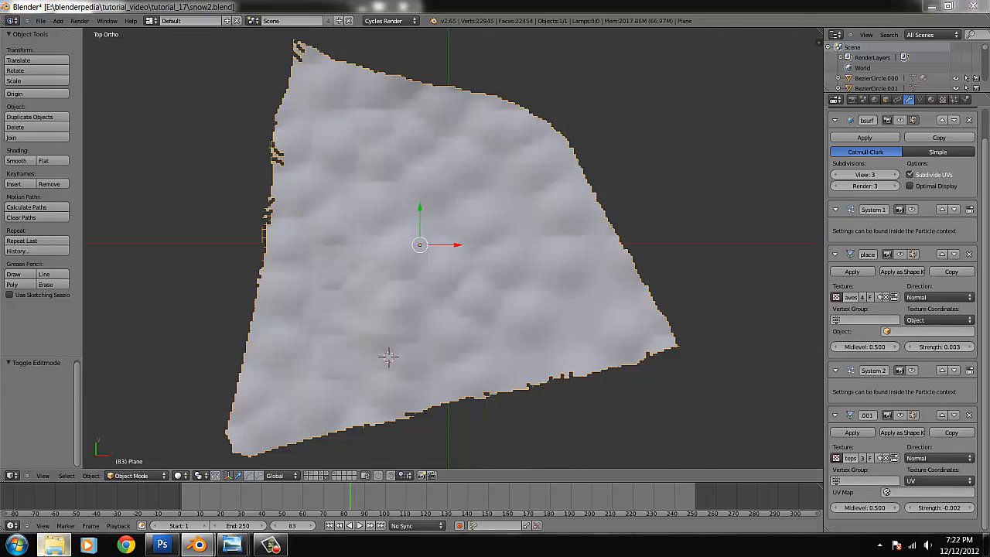
Switch to Windows Explorer, go up to the tutorial_17 folder, and return to Blender to view the plain snow ground
click(54, 544)
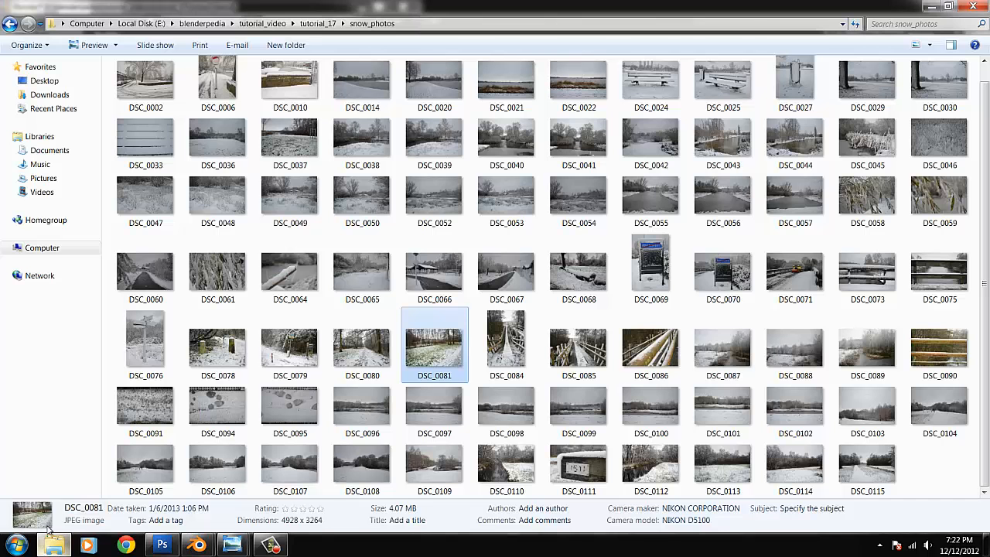
click(10, 25)
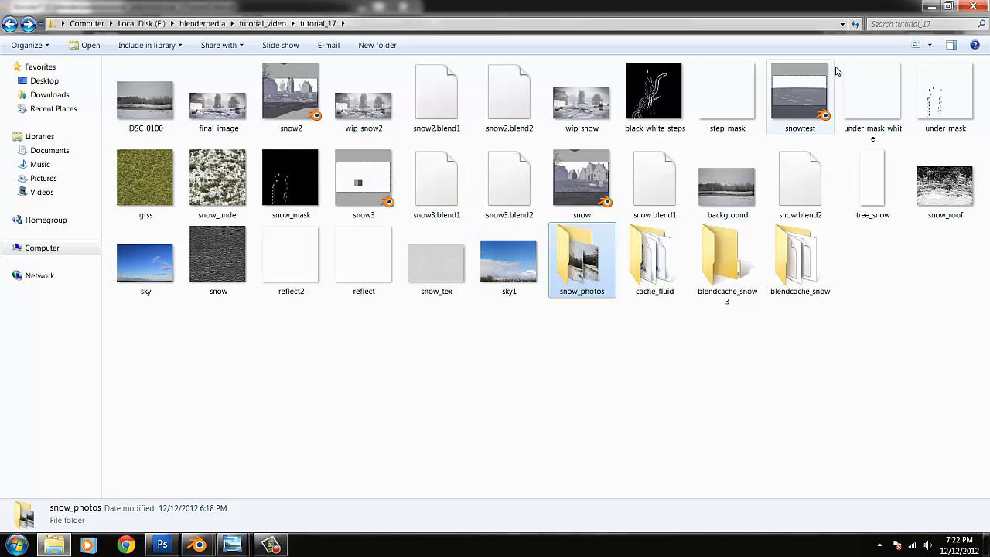
click(932, 7)
middle_drag(410, 343, 422, 300)
scroll(422, 299, up, 2)
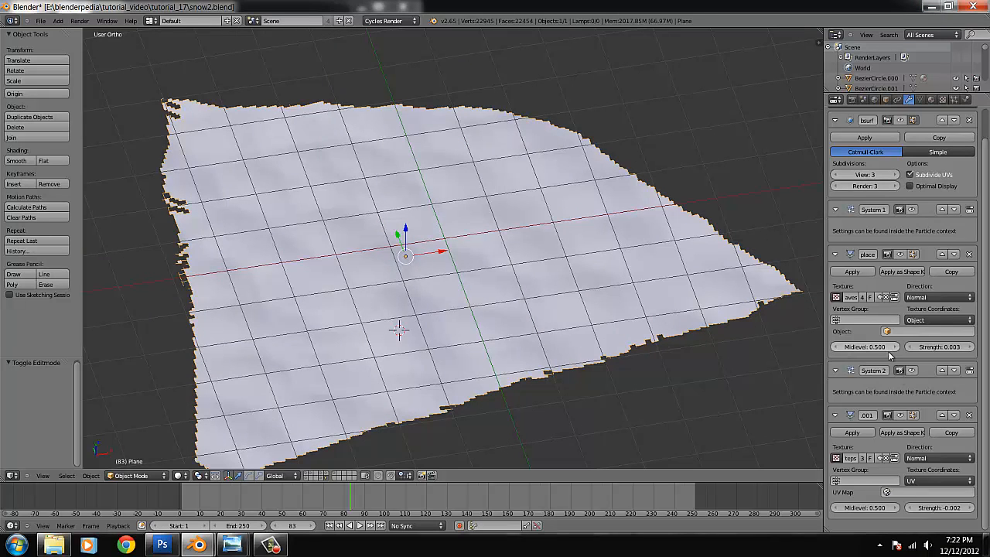
middle_drag(530, 389, 539, 377)
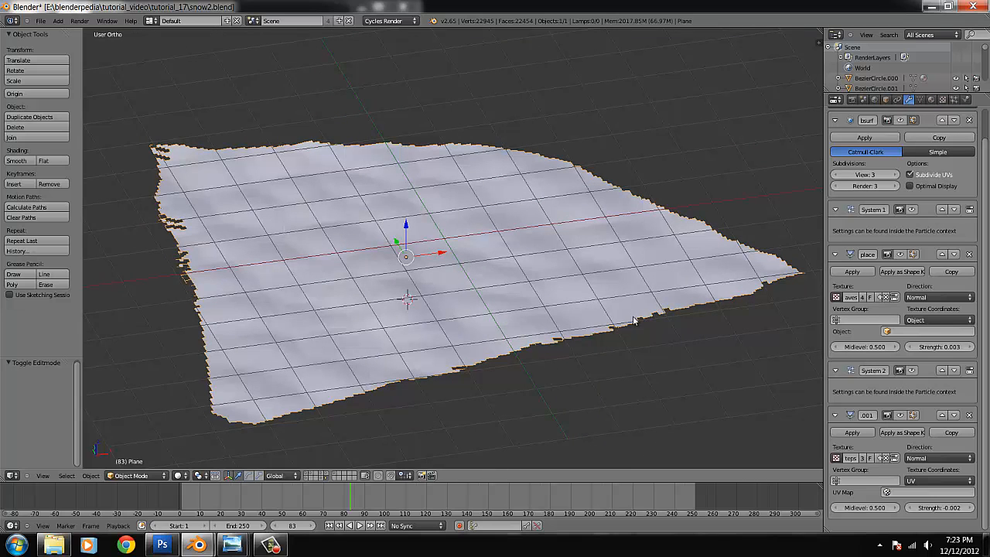
Open the black_white_steps image from the tutorial_17 folder and examine its white footprints and track lines
click(56, 547)
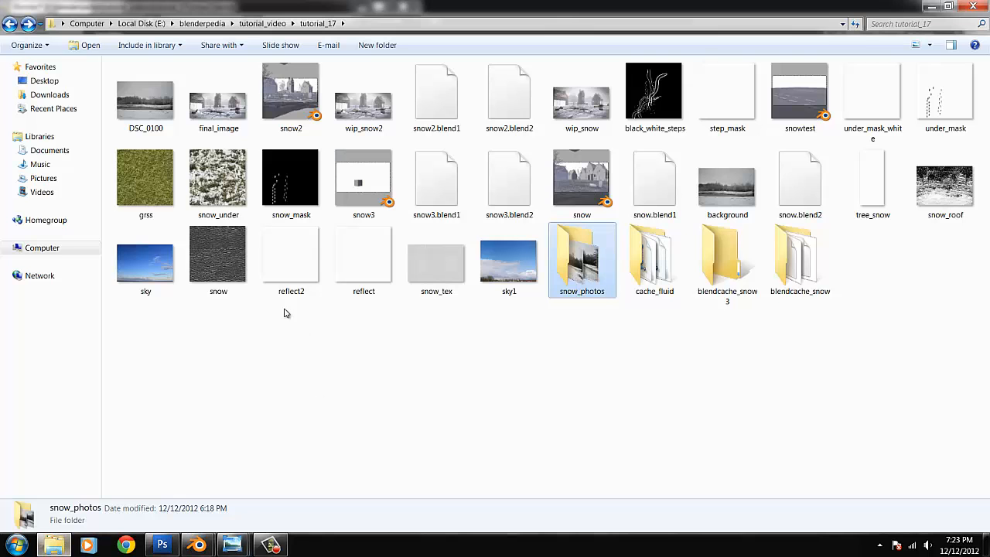
click(647, 110)
double_click(647, 111)
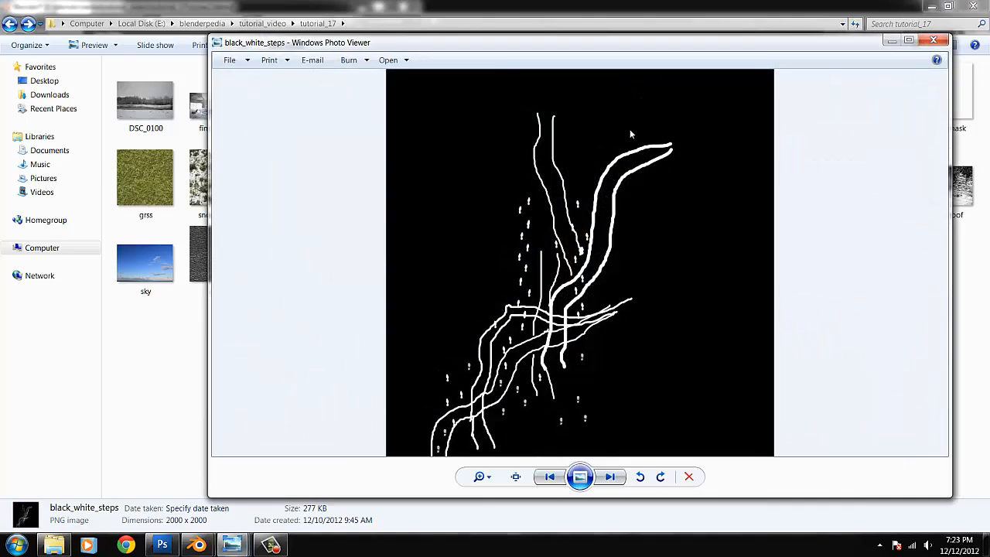
scroll(563, 243, up, 3)
scroll(564, 243, down, 3)
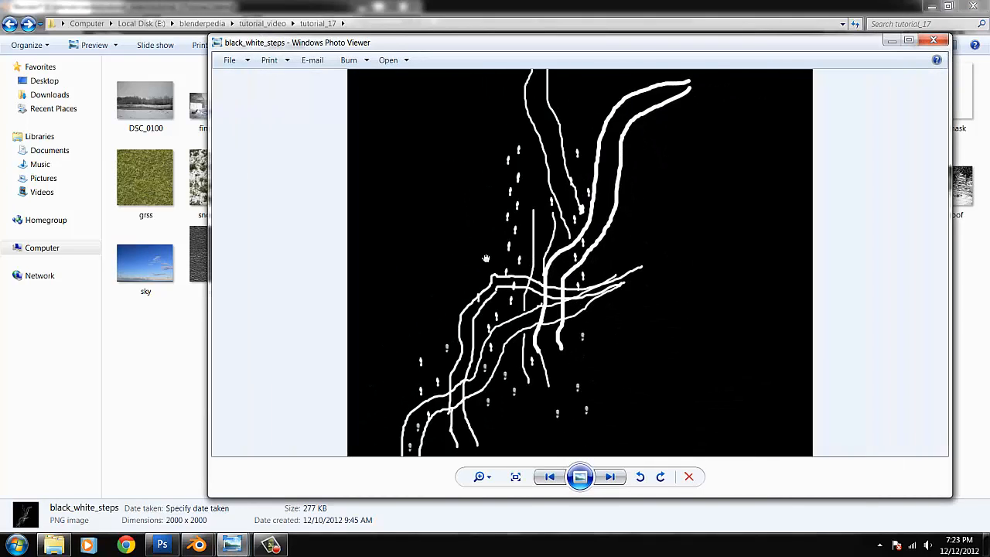
scroll(482, 268, up, 5)
scroll(488, 227, down, 3)
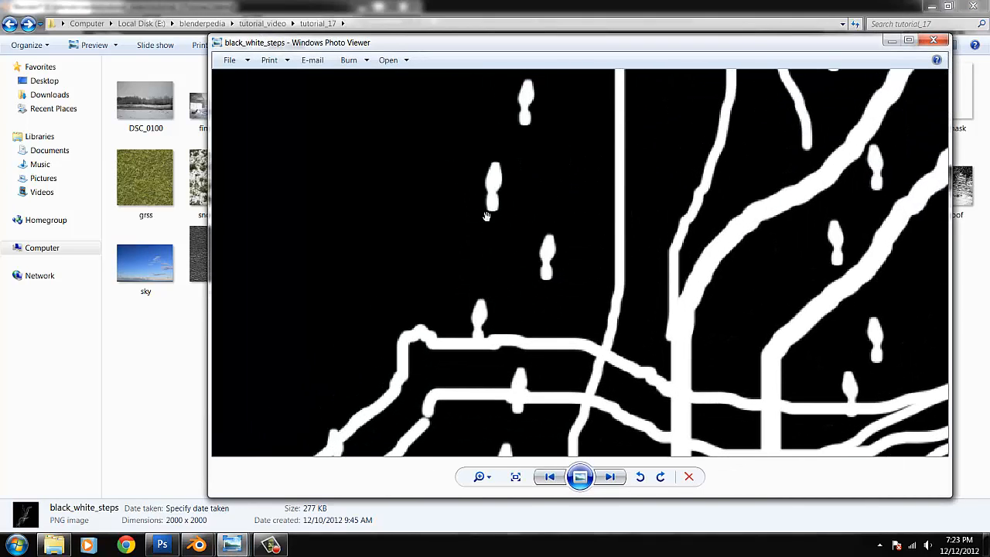
scroll(609, 231, down, 2)
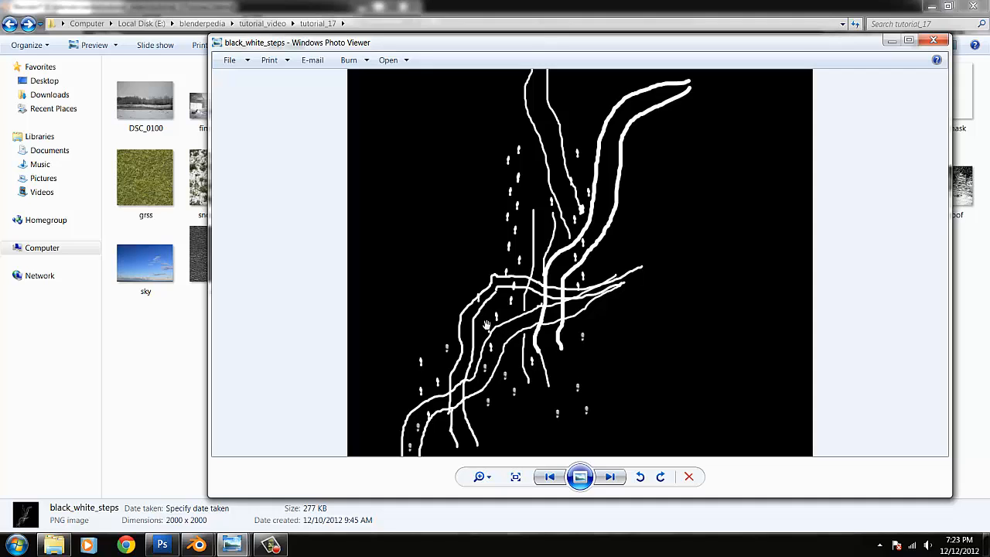
Switch back to Blender and turn on the viewport display of the snow plane's steps Displace modifier
mouse_move(198, 545)
click(267, 480)
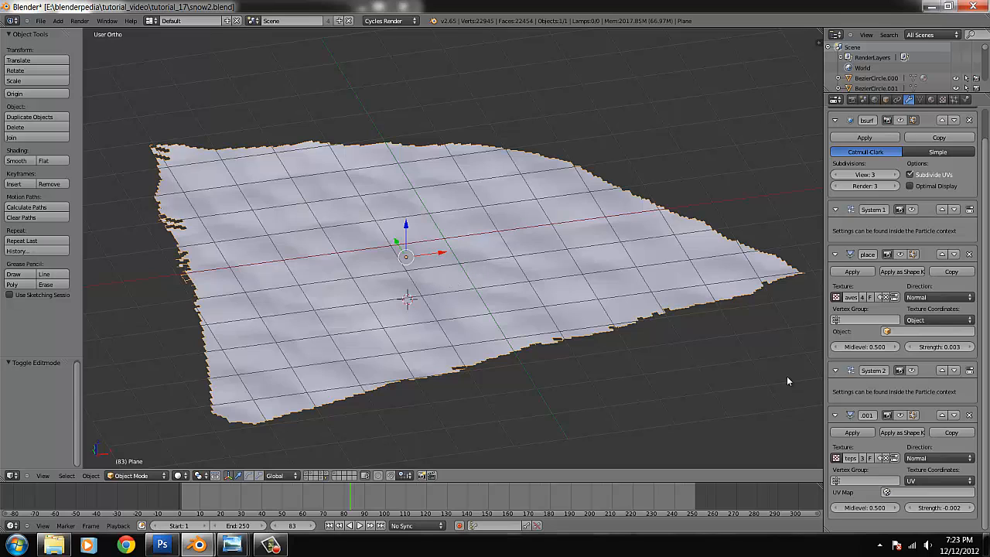
middle_drag(557, 294, 631, 263)
scroll(631, 263, up, 4)
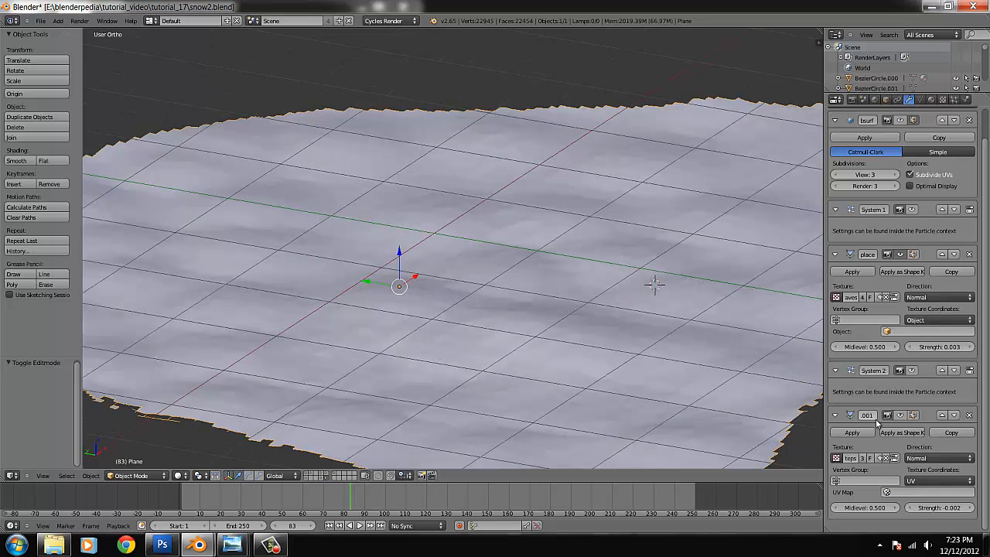
click(900, 415)
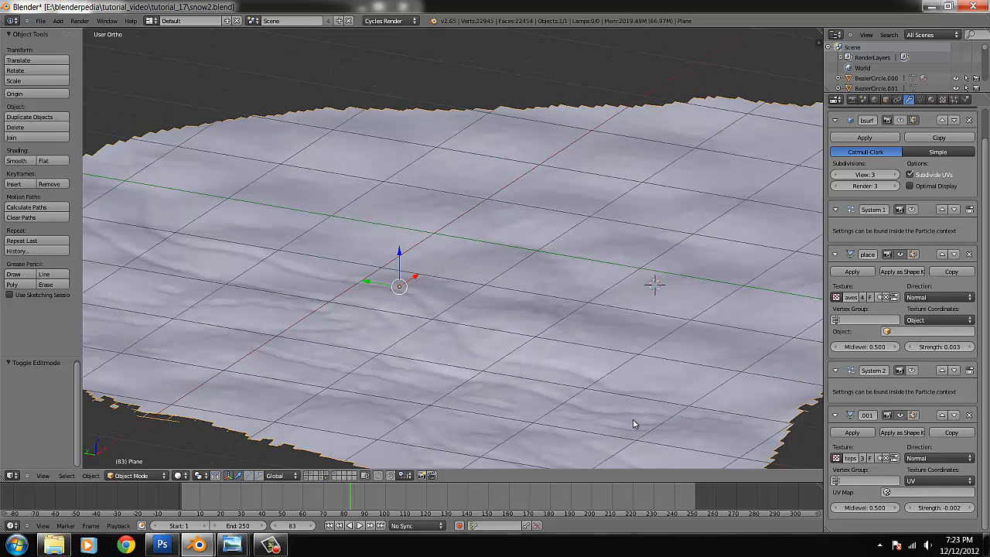
Set the Subsurf modifier's View and Render subdivisions to 1
scroll(740, 303, down, 2)
click(836, 177)
click(835, 177)
click(837, 186)
click(837, 187)
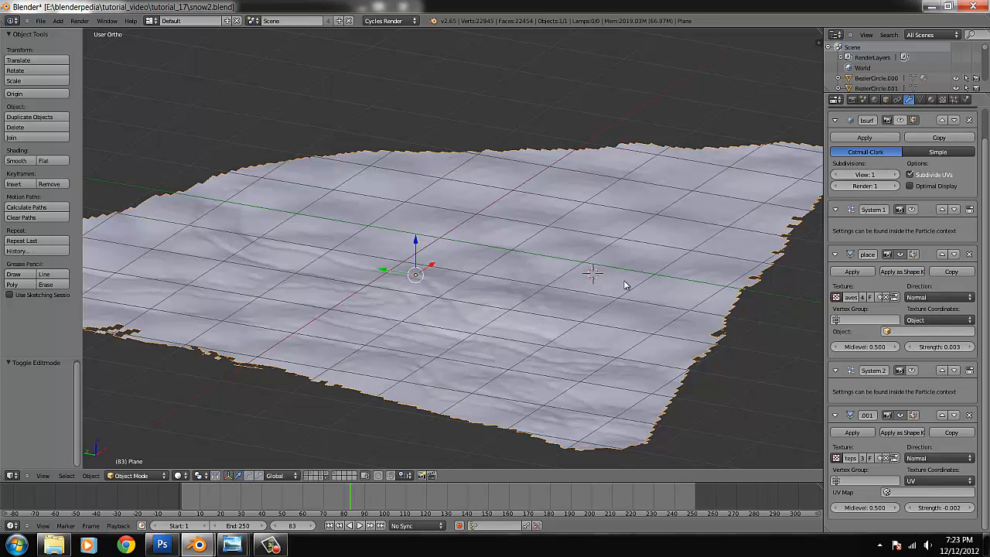
Show the Subsurf and wave Displace modifiers in the viewport and inspect the snow plane's surface detail
middle_drag(542, 305, 498, 329)
click(344, 349)
scroll(343, 348, down, 5)
middle_drag(517, 232, 496, 231)
scroll(495, 231, up, 5)
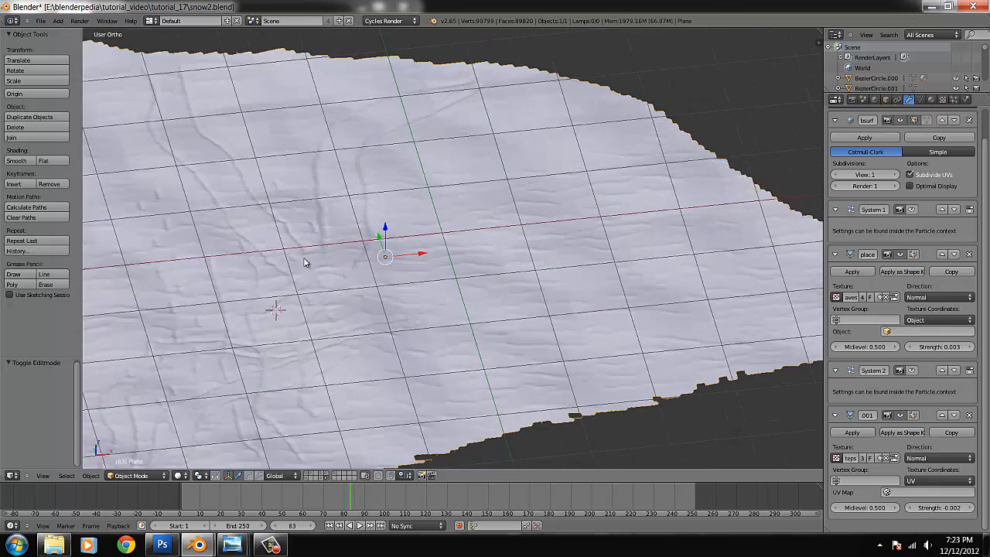
scroll(325, 268, down, 3)
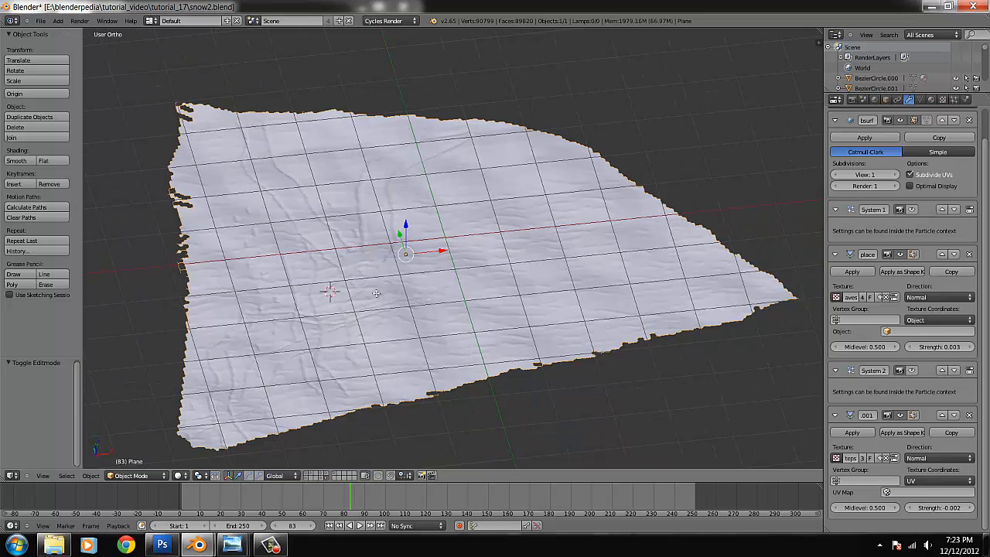
Check the plane's vertex density in Edit Mode, return to Object Mode, and review the displaced snow surface at an angle
key(Tab)
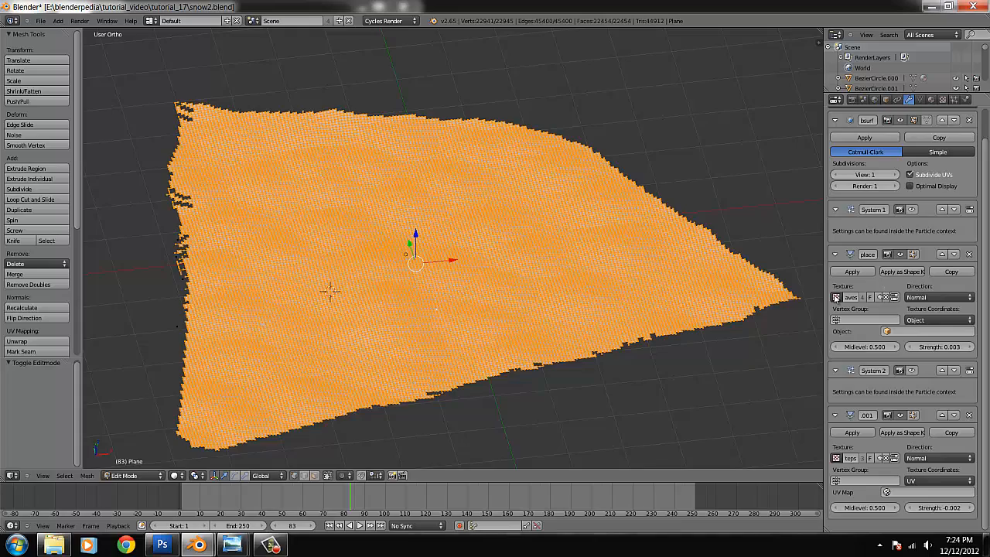
scroll(504, 318, up, 4)
key(Tab)
scroll(493, 316, down, 5)
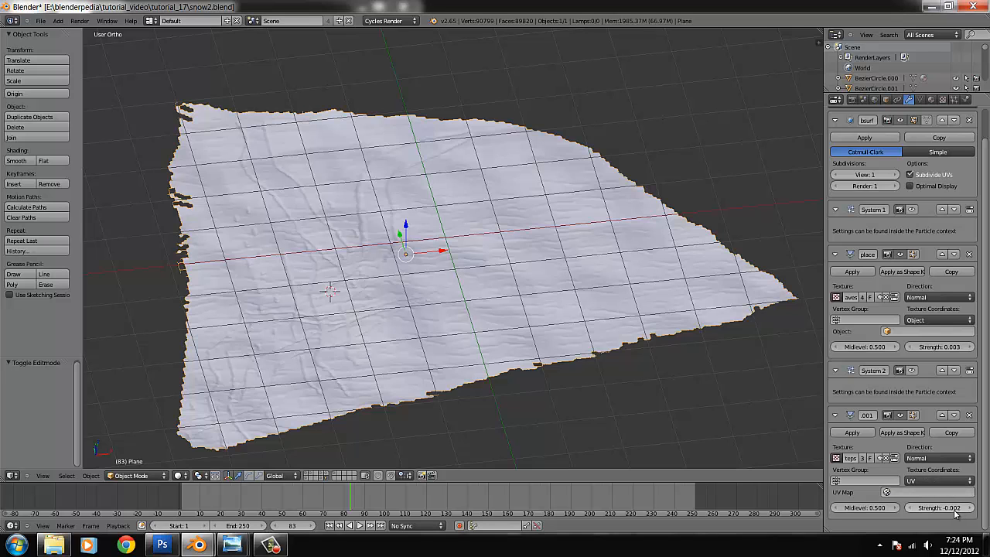
middle_drag(504, 333, 534, 311)
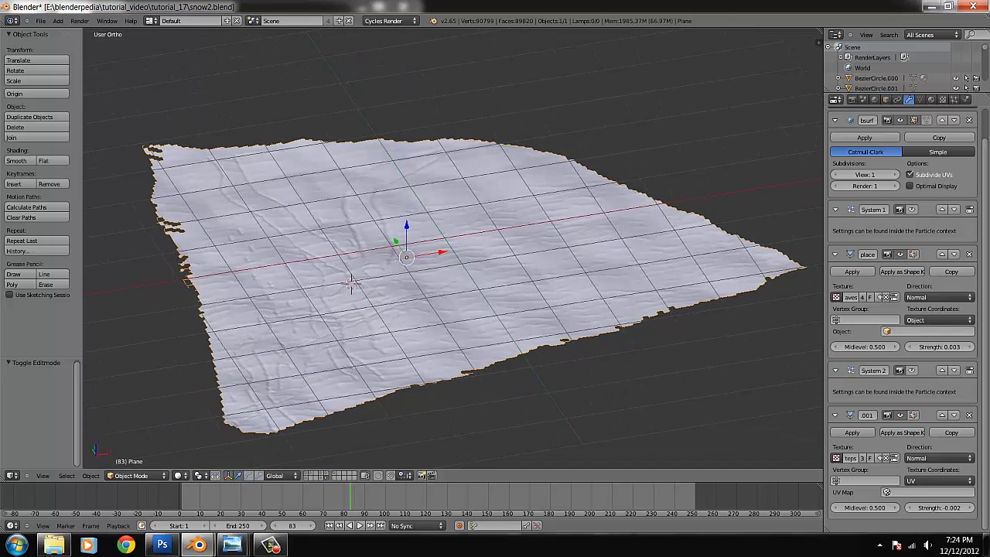
scroll(604, 391, up, 2)
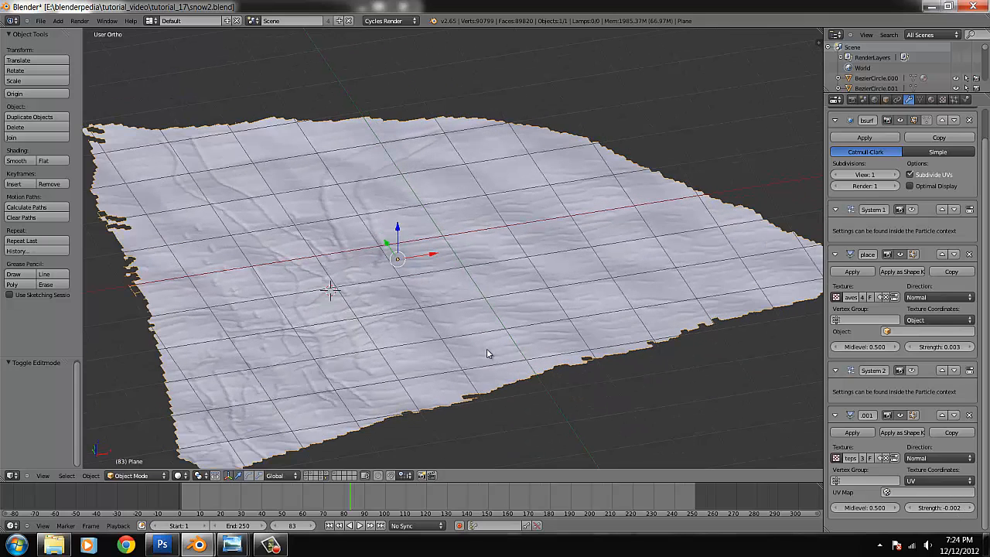
Check the snow plane's mesh density in Edit Mode, return to Object Mode, and view the surface from the top
key(Tab)
click(54, 544)
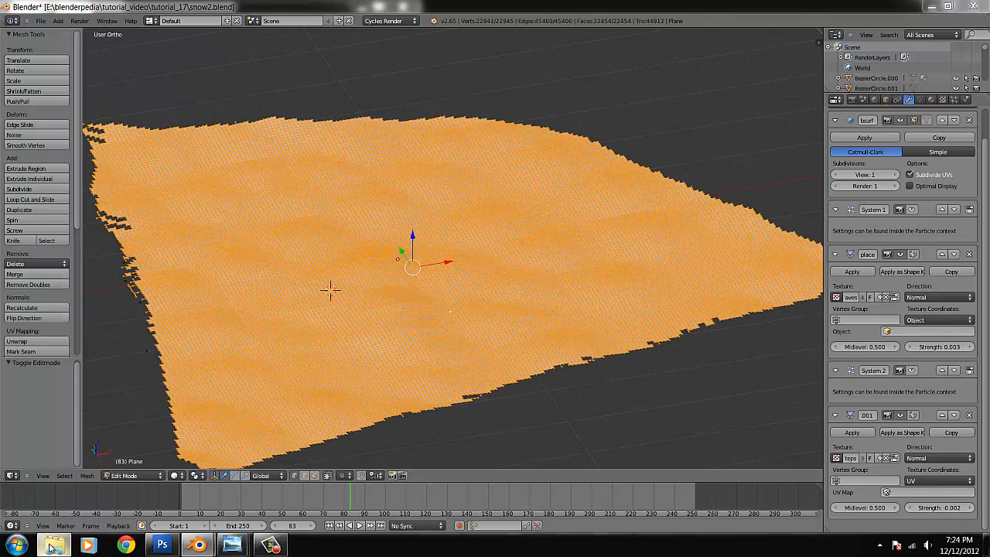
click(927, 6)
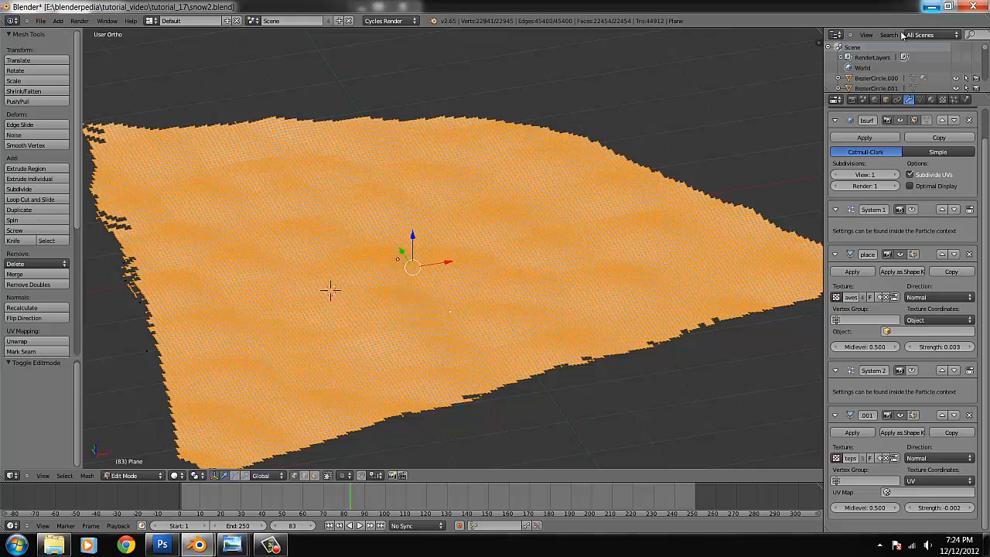
key(Tab)
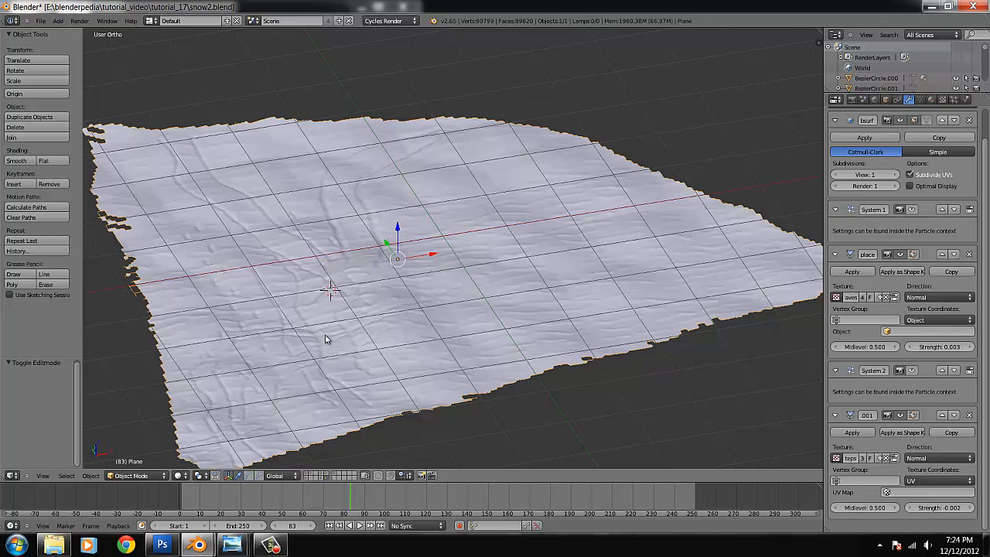
key(KP_7)
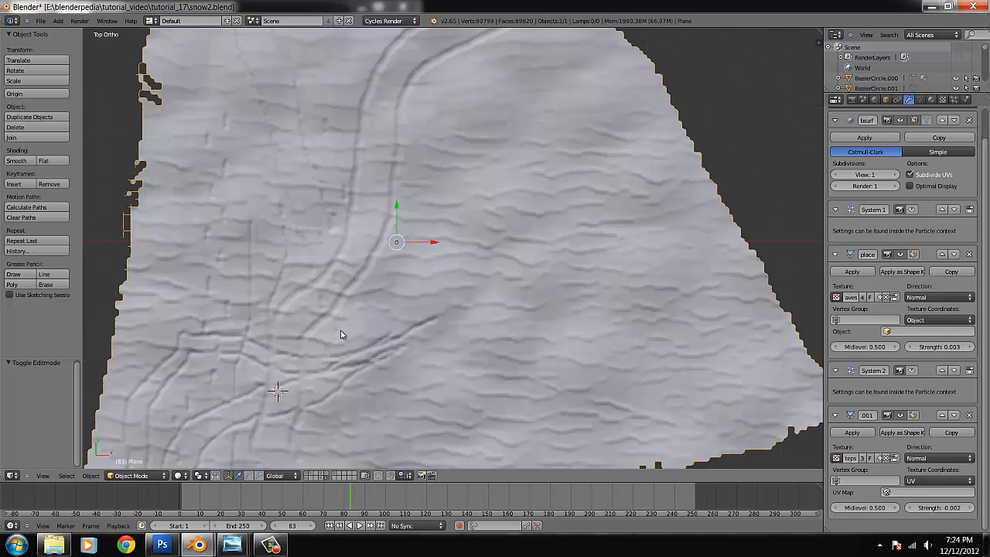
Show the snow material in the Node Editor and space out the Bright/Contrast branch's Image Texture node and the snow Attribute node
click(11, 475)
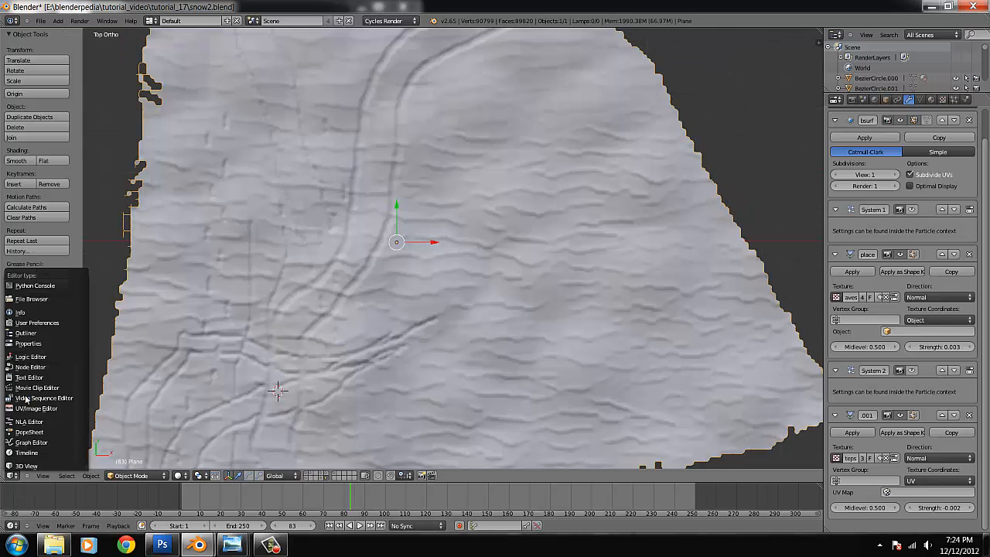
click(47, 371)
scroll(336, 277, down, 4)
middle_drag(378, 263, 355, 298)
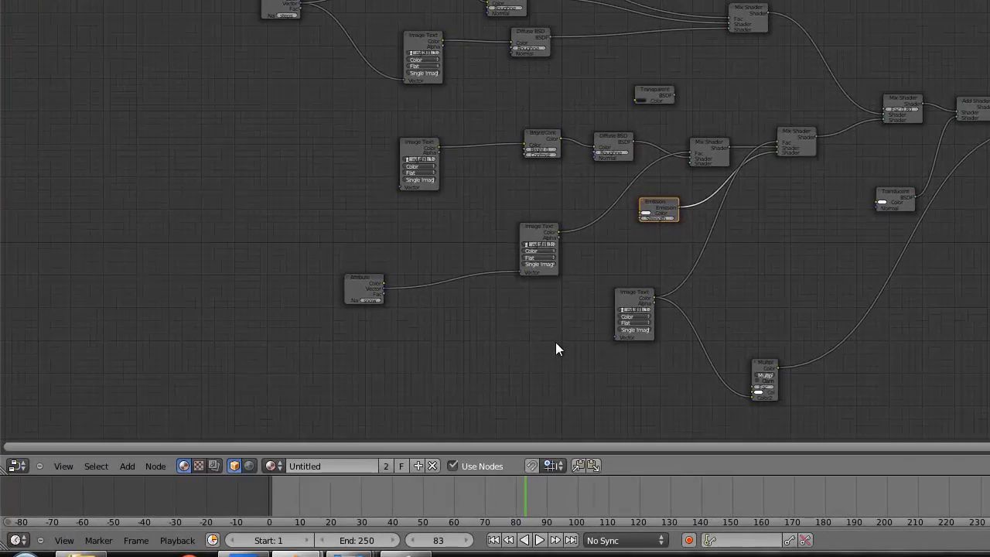
scroll(608, 255, up, 2)
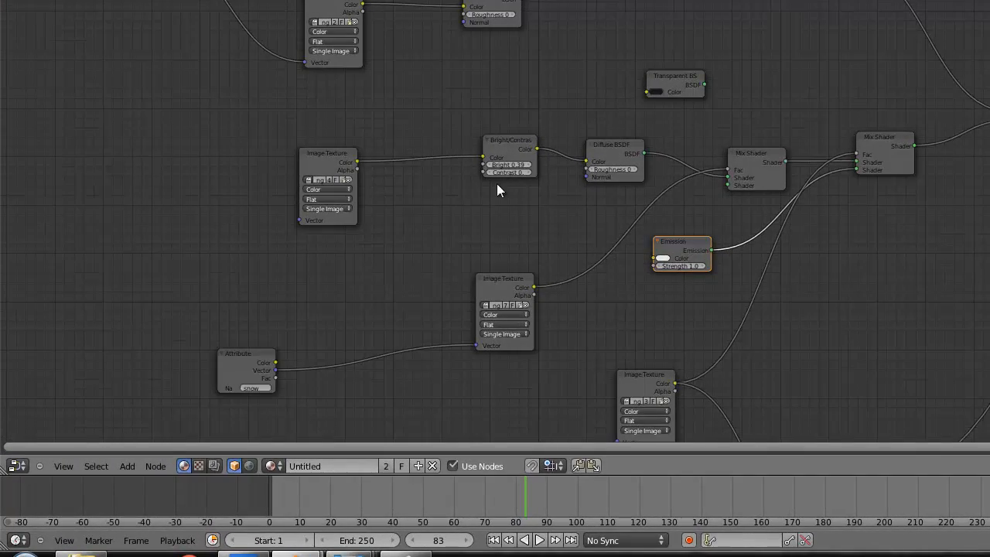
drag(338, 154, 245, 157)
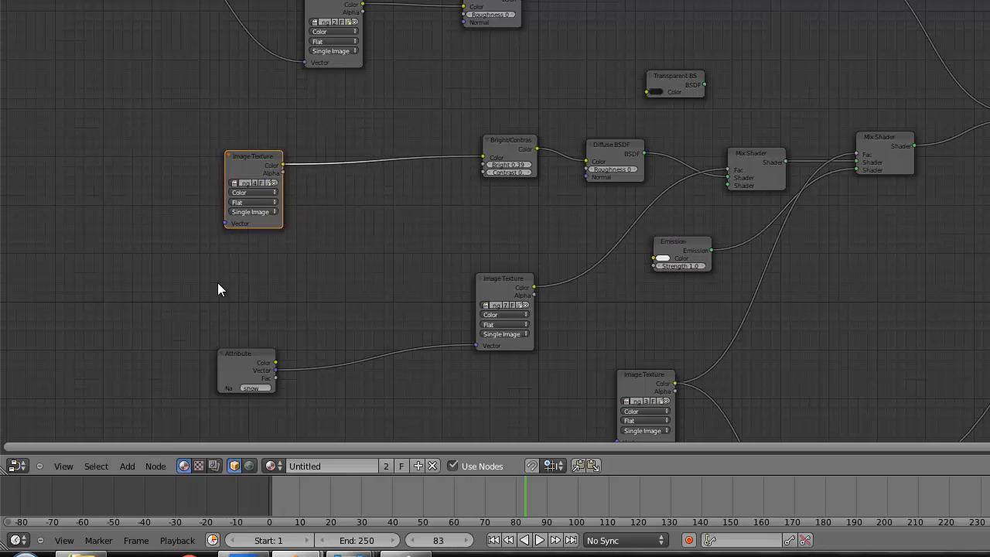
drag(233, 350, 239, 376)
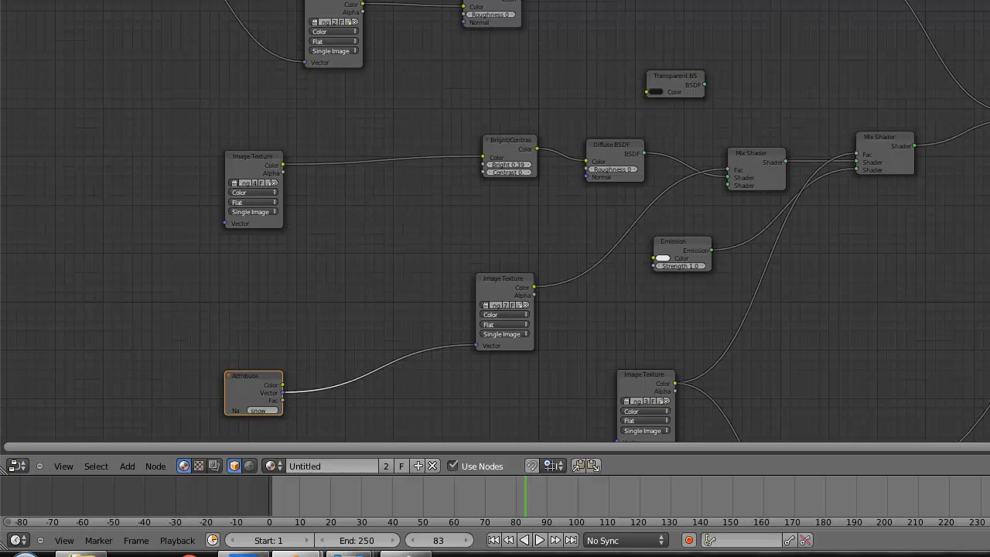
Return to the 3D View, put the snow plane in Edit Mode, and split off a UV/Image Editor beside it
click(16, 466)
click(34, 447)
scroll(509, 299, down, 4)
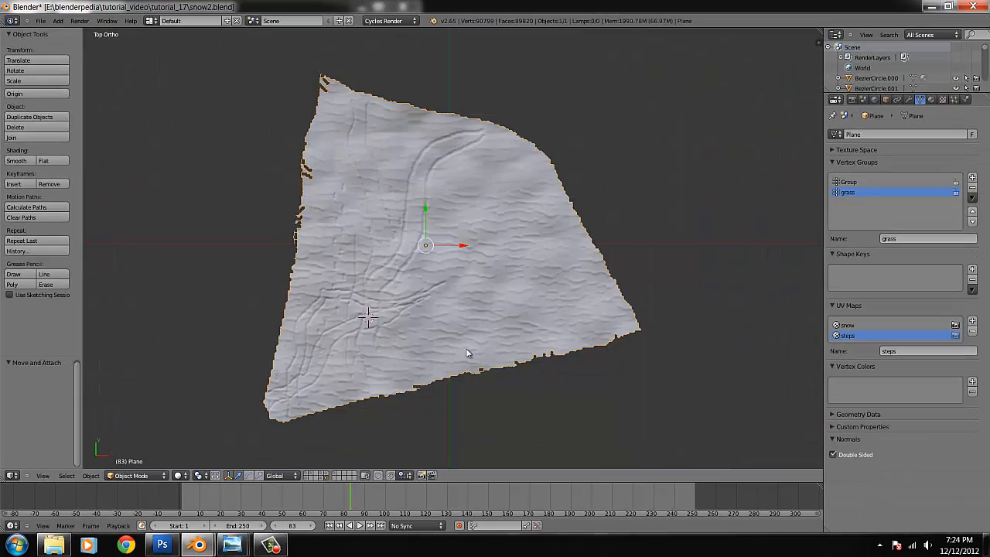
key(Tab)
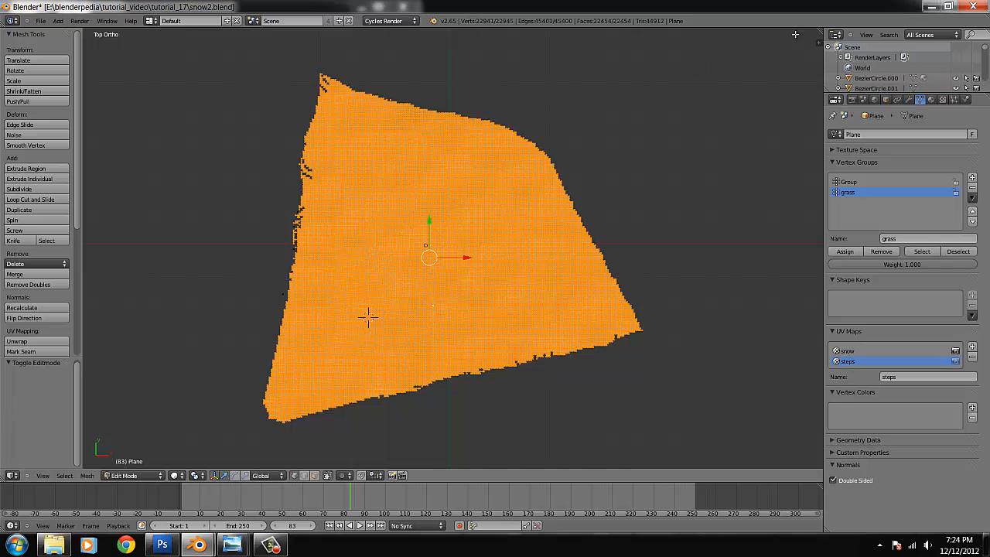
drag(820, 34, 520, 62)
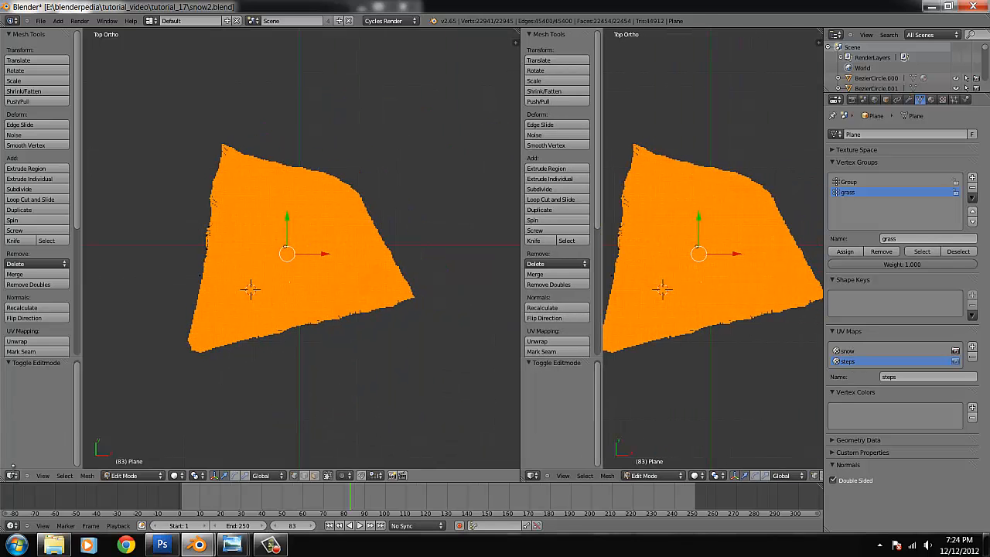
click(12, 475)
click(27, 409)
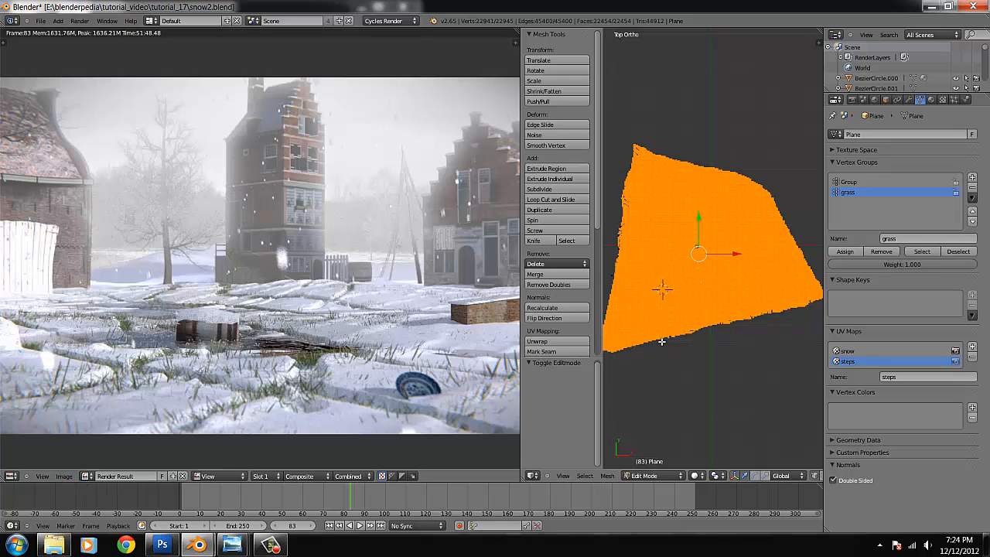
Open snow_tex.png from the tutorial_17 folder as the UV background image, using thumbnails to find it
click(63, 476)
click(78, 456)
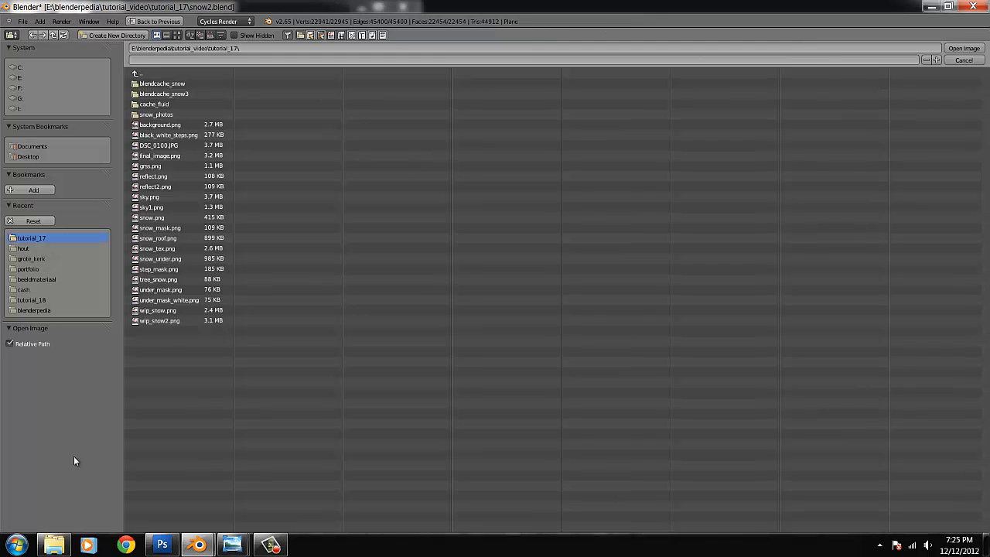
click(177, 35)
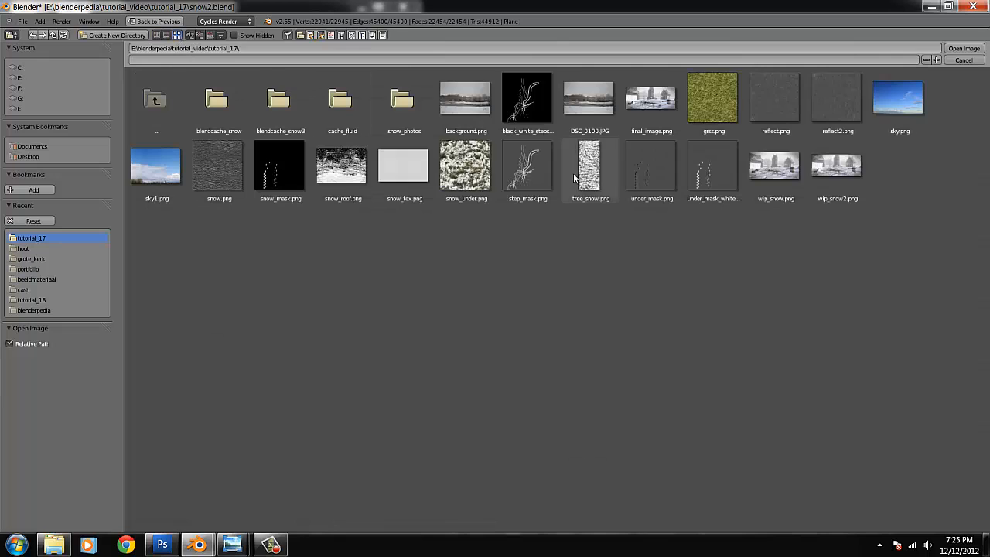
click(403, 166)
click(973, 48)
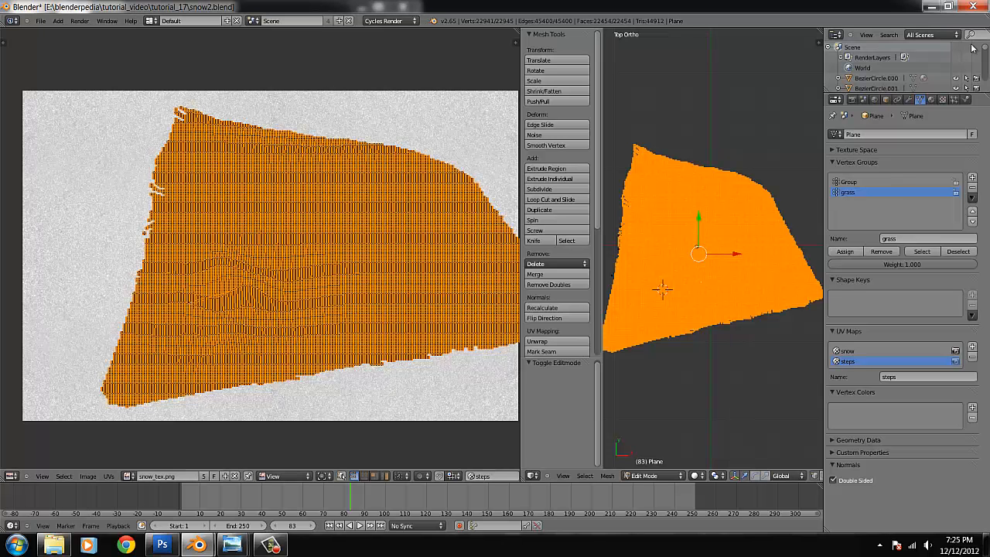
Compare the plane's snow and steps UV maps against the snow_tex.png image, examining the scale and edges of each layout
click(846, 351)
scroll(360, 325, down, 8)
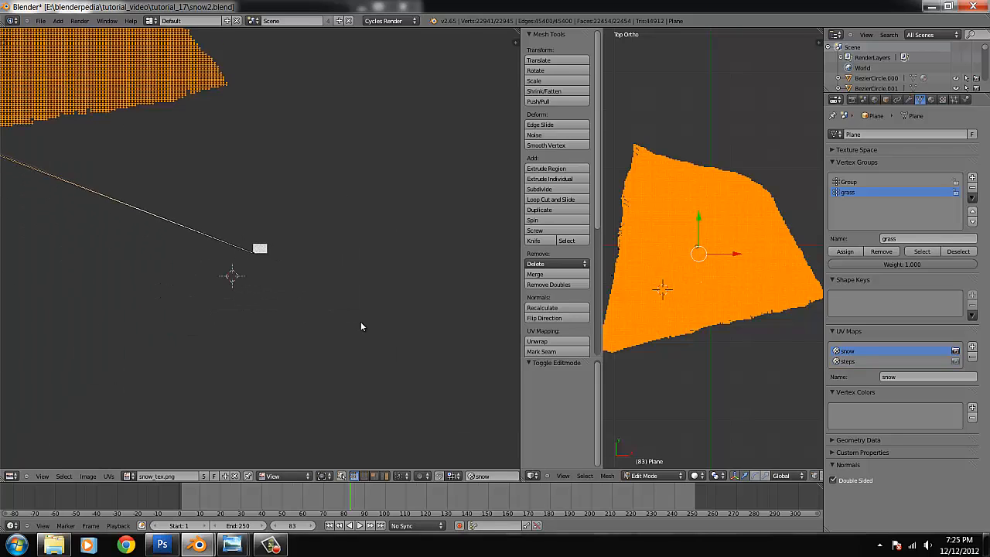
scroll(361, 326, down, 3)
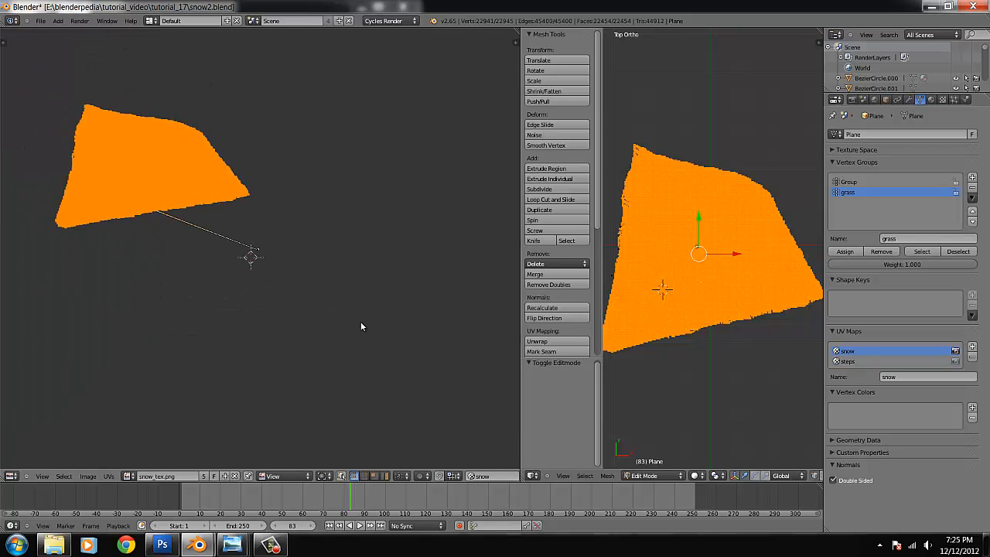
click(848, 361)
scroll(363, 319, up, 3)
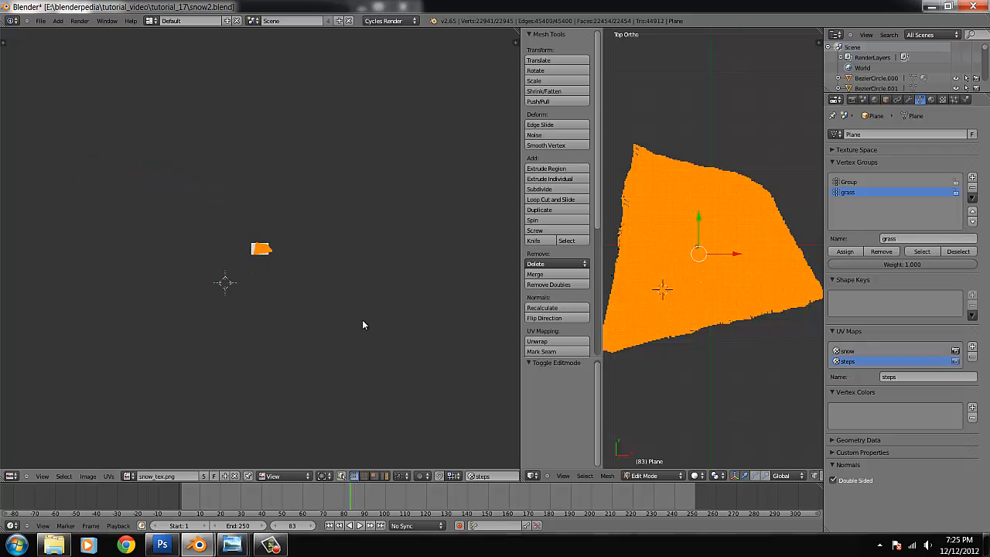
scroll(313, 289, up, 5)
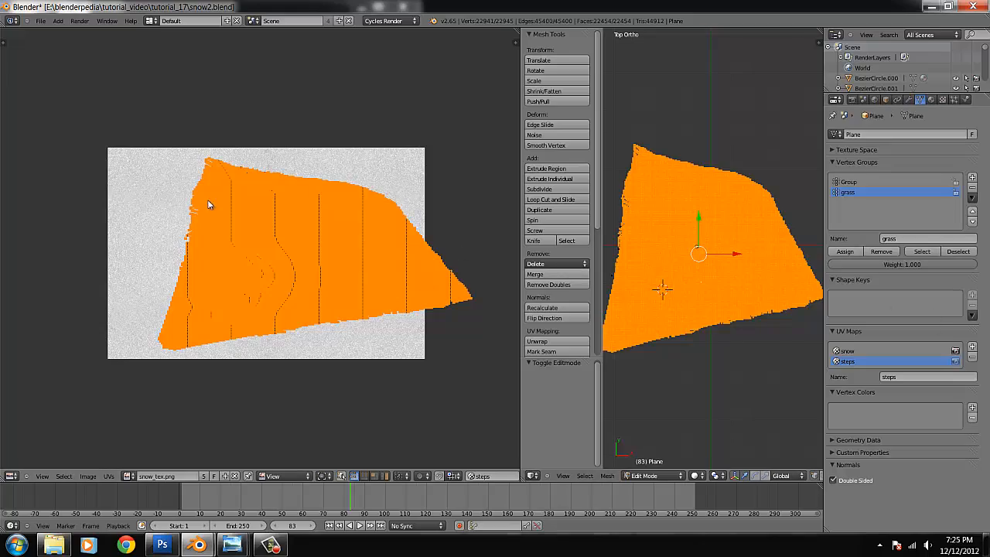
scroll(183, 260, up, 4)
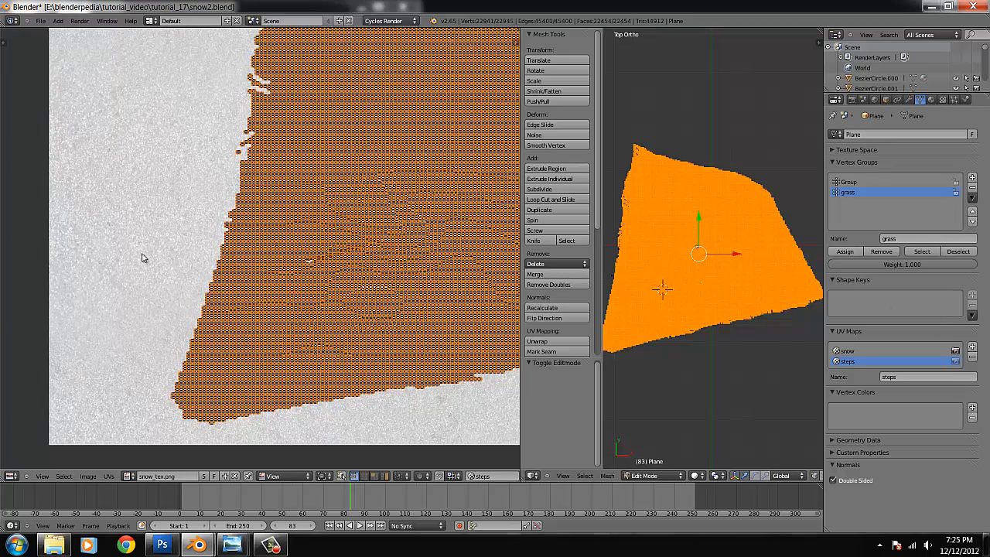
scroll(208, 241, down, 5)
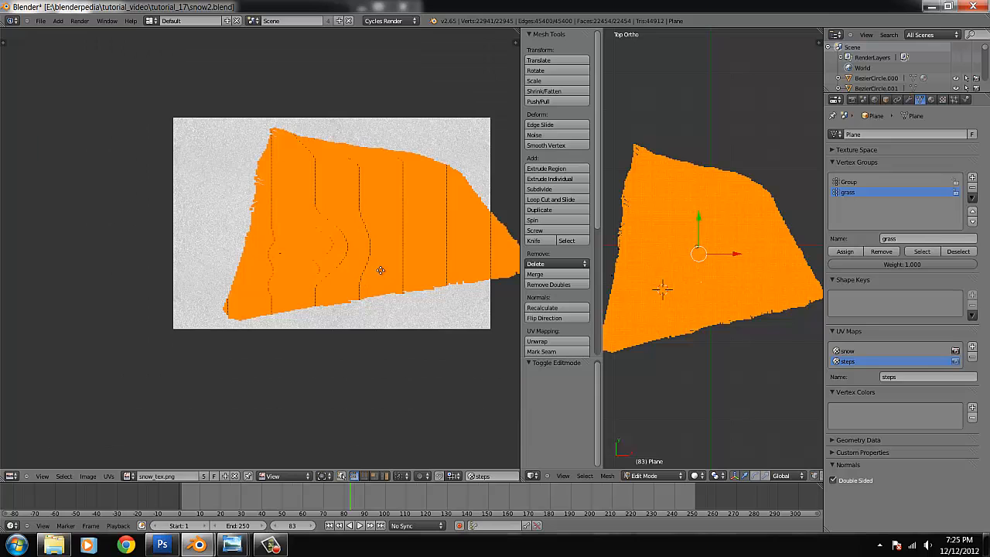
middle_drag(381, 270, 363, 284)
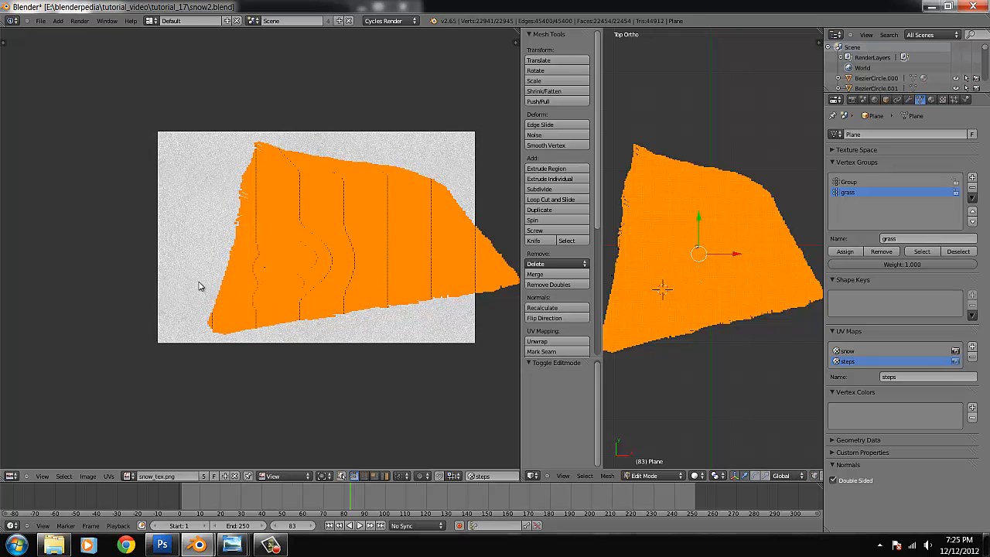
scroll(199, 284, up, 3)
scroll(222, 276, down, 2)
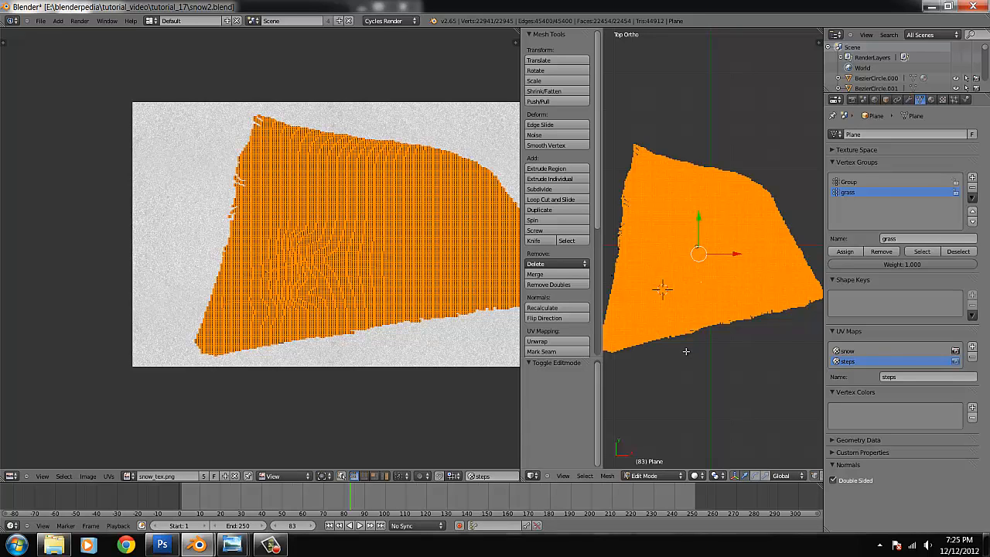
Join the split areas into a single 3D View and return the snow plane to Object Mode
click(11, 476)
drag(519, 31, 587, 74)
click(11, 476)
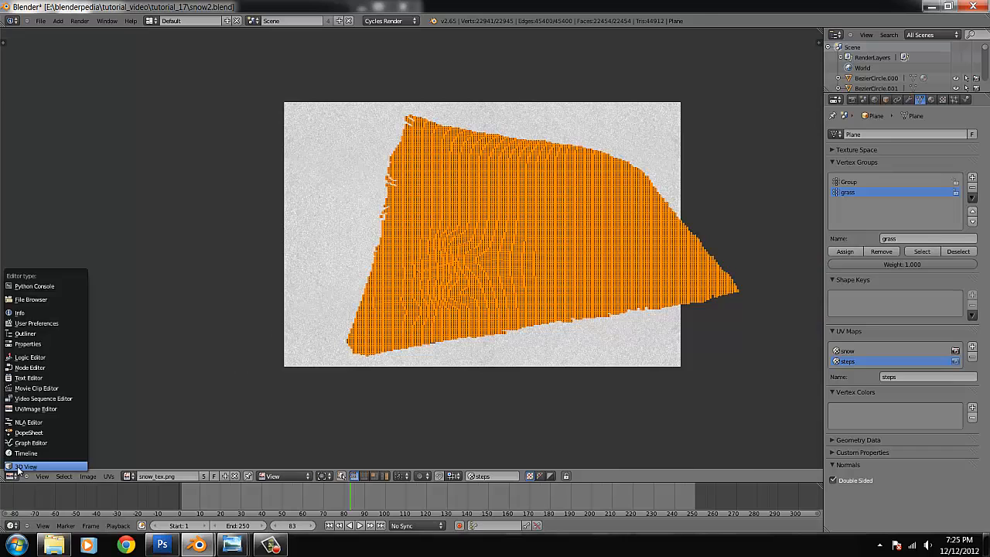
click(31, 468)
key(Tab)
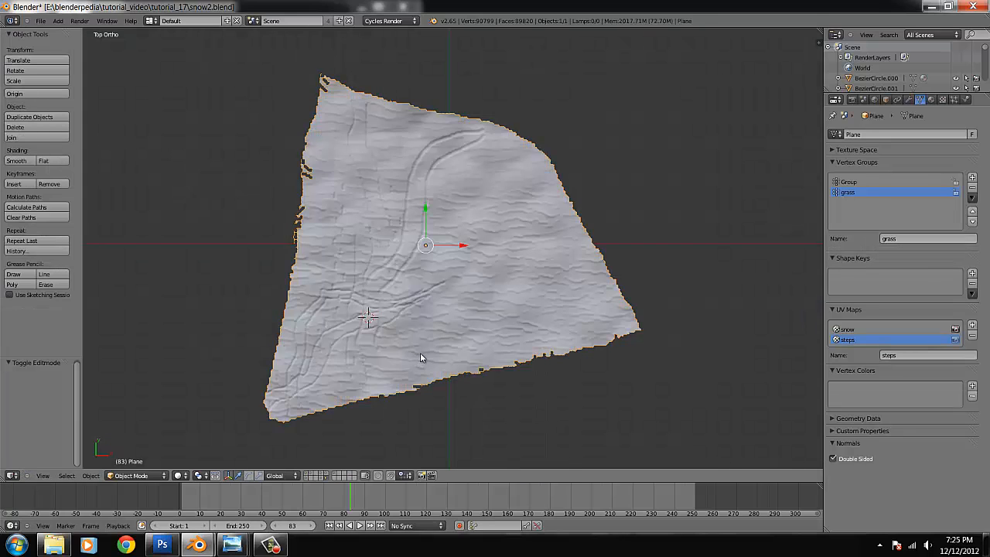
Reopen the material in the Node Editor and move the Image Texture node fed by the snow Attribute slightly closer to that Attribute
click(14, 476)
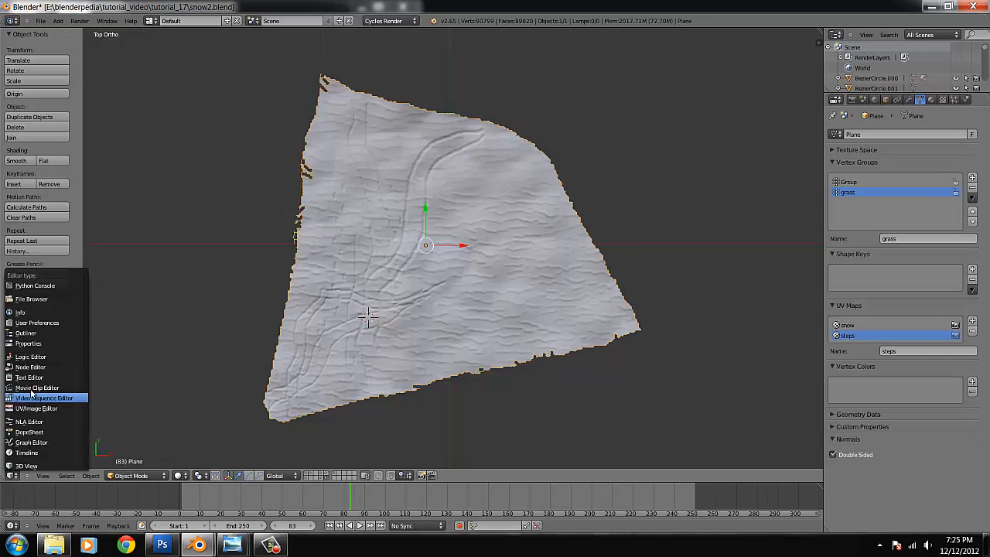
click(28, 370)
middle_drag(340, 281, 386, 239)
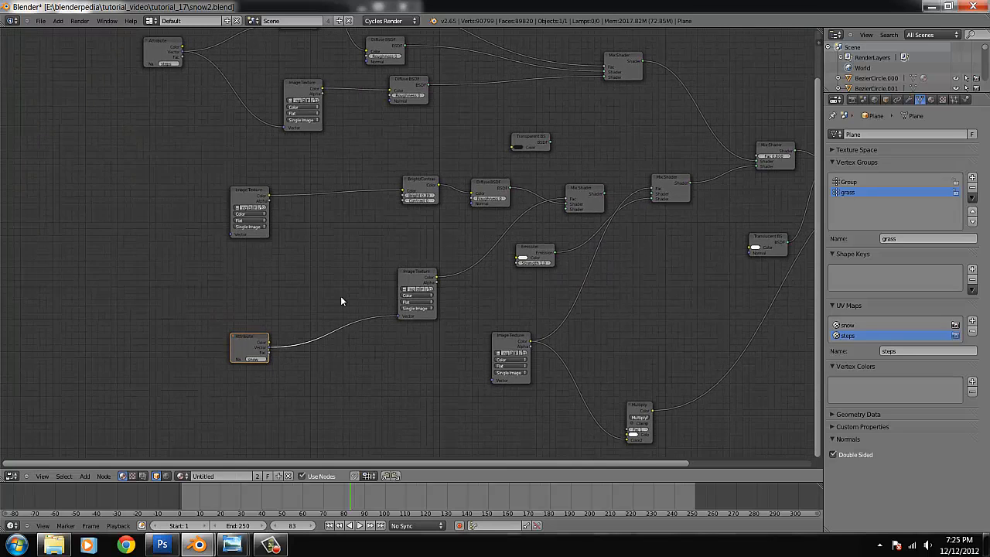
scroll(340, 297, up, 2)
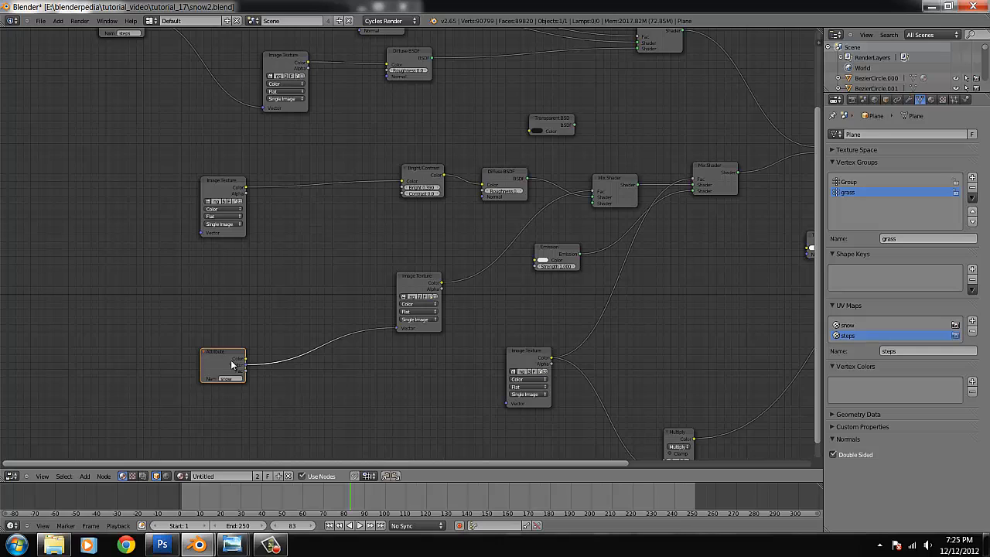
drag(425, 282, 397, 284)
scroll(395, 301, up, 1)
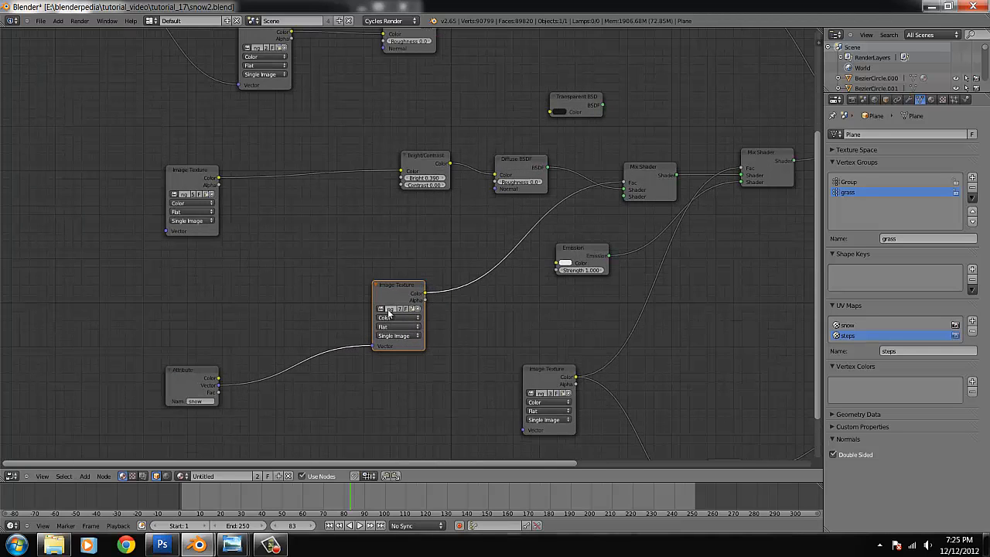
Examine the Image Texture nodes fed by the steps Attribute, and move the snow Attribute node slightly farther from its Image Texture
middle_drag(276, 181, 354, 409)
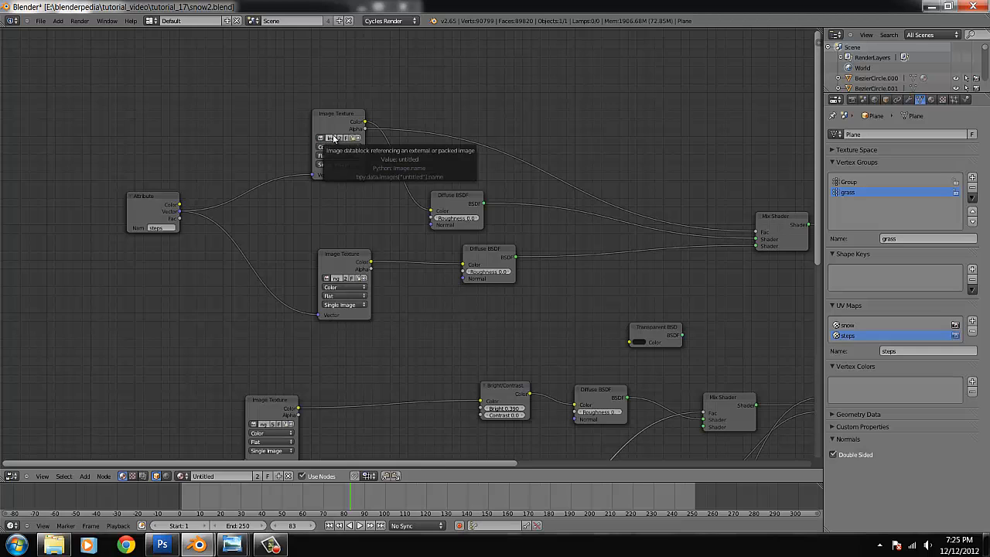
scroll(495, 359, down, 3)
middle_drag(407, 406, 342, 301)
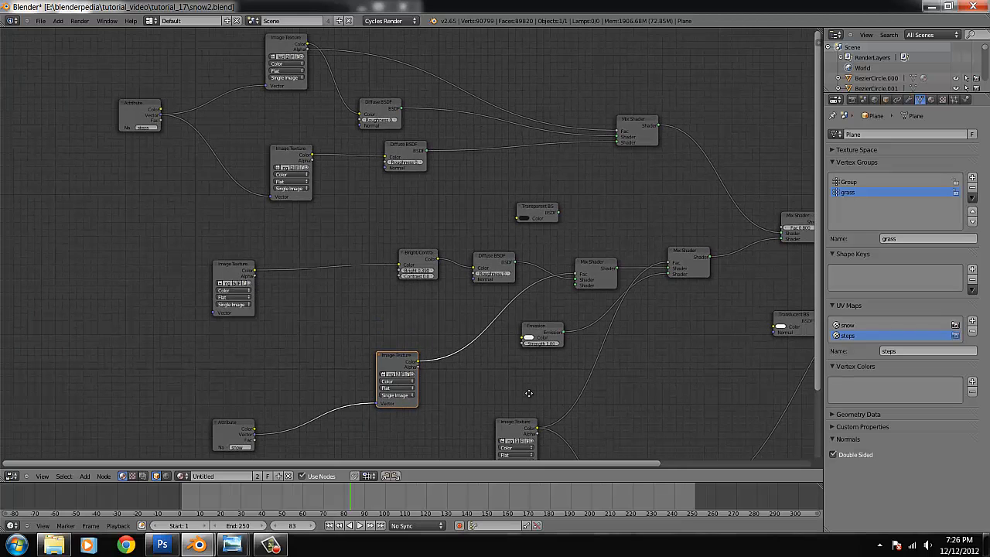
middle_drag(533, 400, 516, 271)
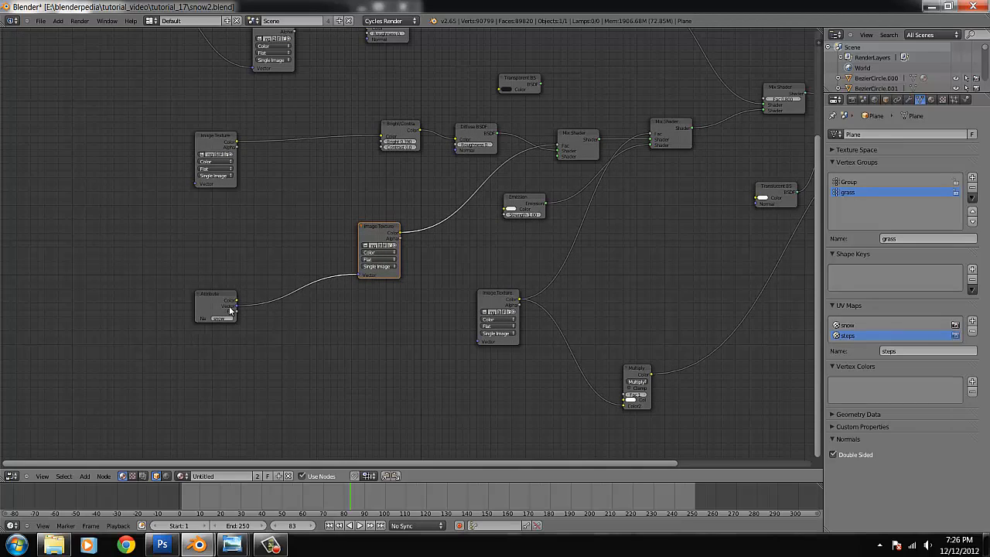
scroll(371, 318, up, 1)
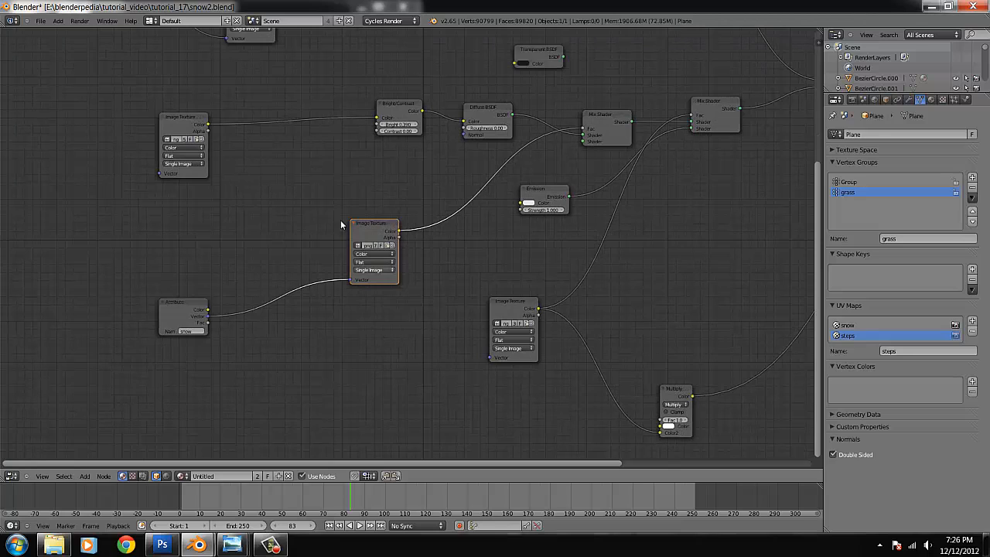
drag(173, 305, 155, 321)
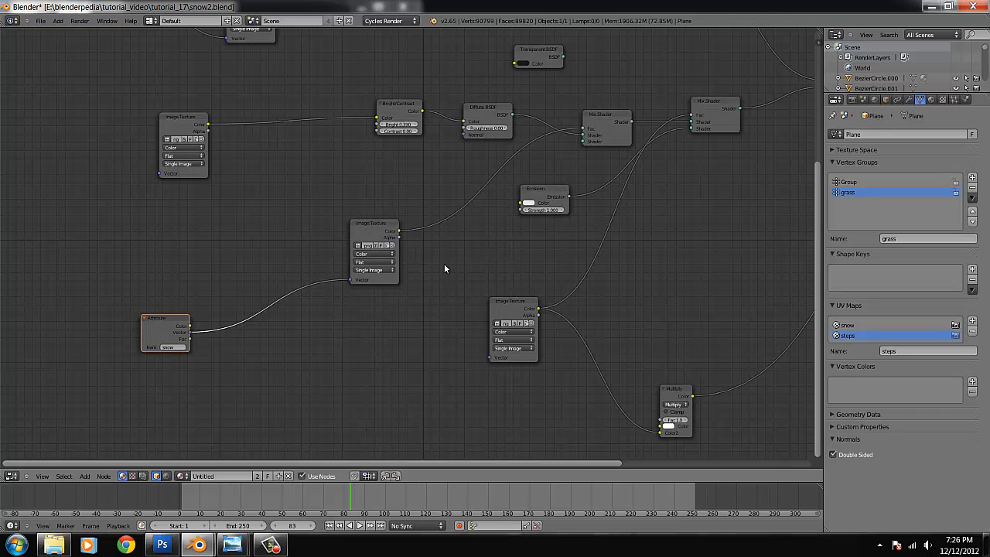
Move the Image Texture node fed by the snow Attribute slightly closer to that Attribute and a little lower
middle_drag(213, 234, 261, 406)
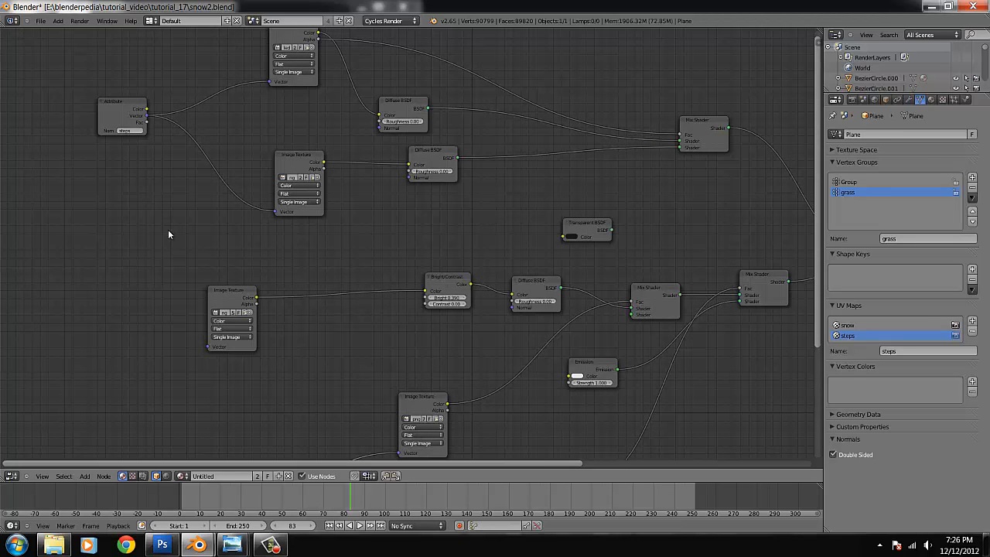
scroll(207, 291, down, 1)
middle_drag(354, 341, 394, 230)
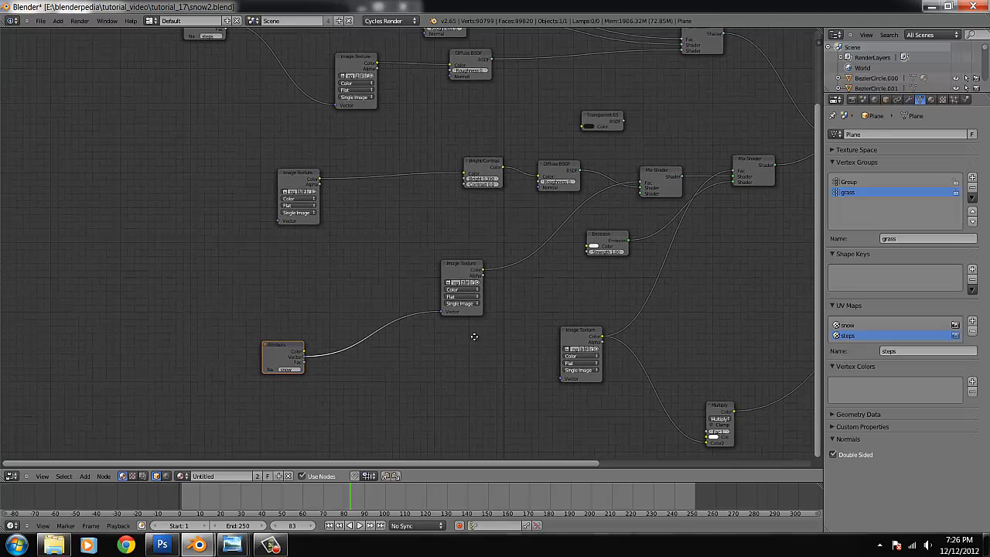
middle_drag(474, 335, 400, 371)
scroll(405, 344, down, 1)
middle_drag(410, 318, 372, 331)
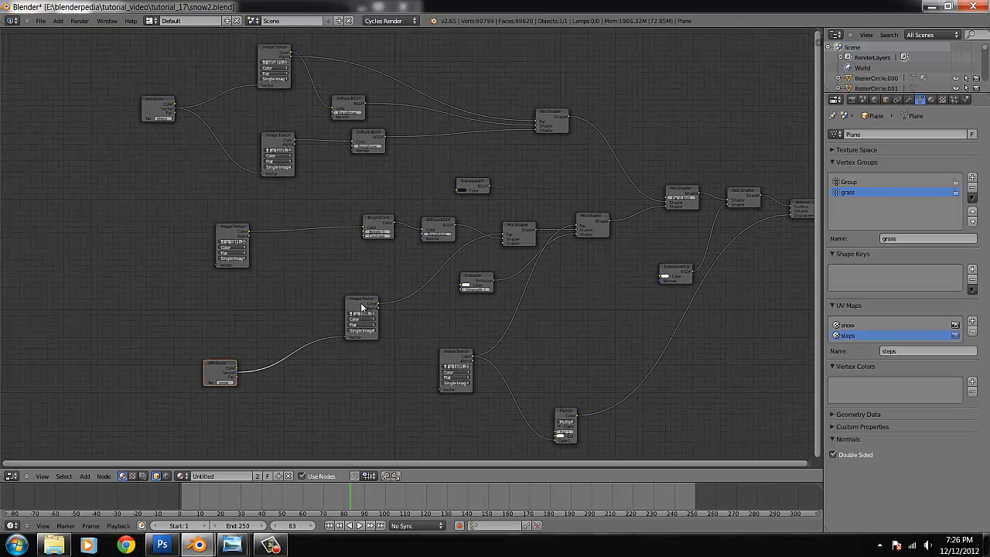
drag(361, 302, 344, 308)
Nudge the snow_tex.png Image Texture node slightly and move the Bright/Contrast node closer to it
scroll(382, 333, up, 1)
scroll(382, 337, up, 1)
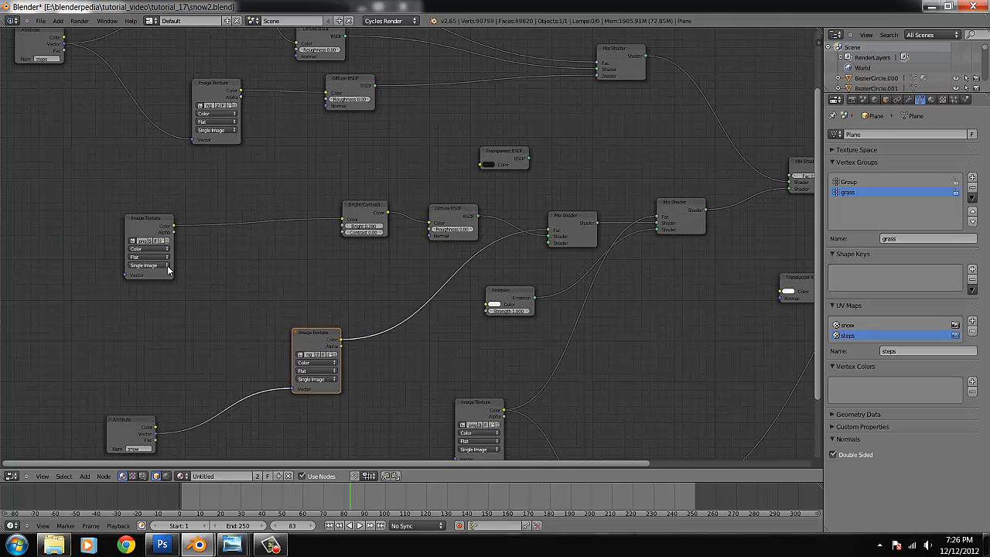
drag(139, 217, 138, 214)
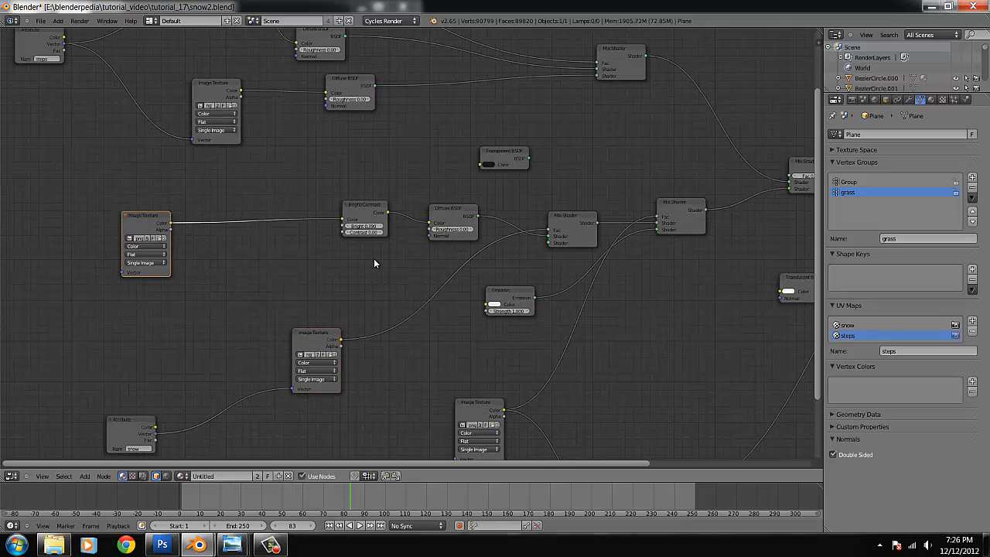
drag(371, 209, 342, 209)
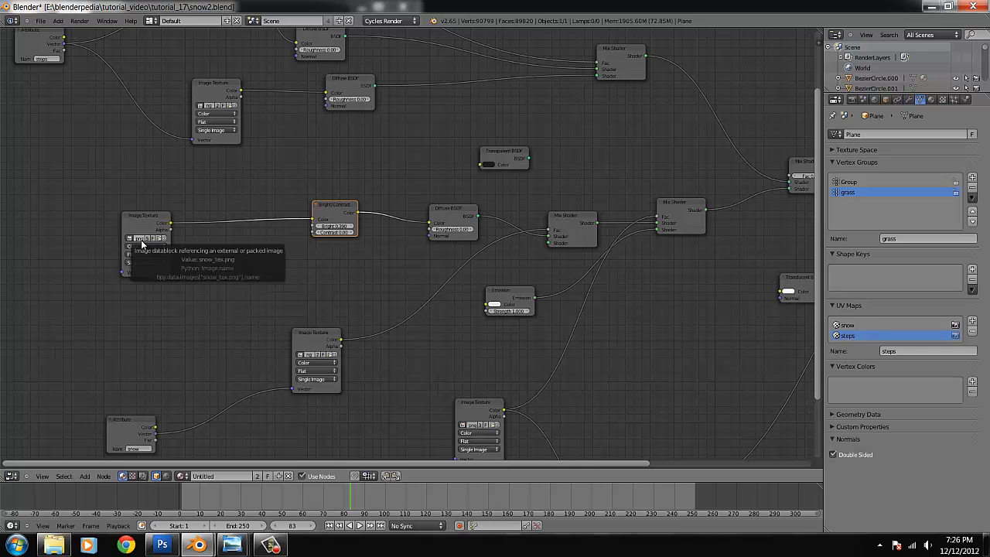
Reposition the Emission and Translucent BSDF nodes slightly lower, and open the Translucent BSDF's color for viewing
middle_drag(621, 334, 543, 342)
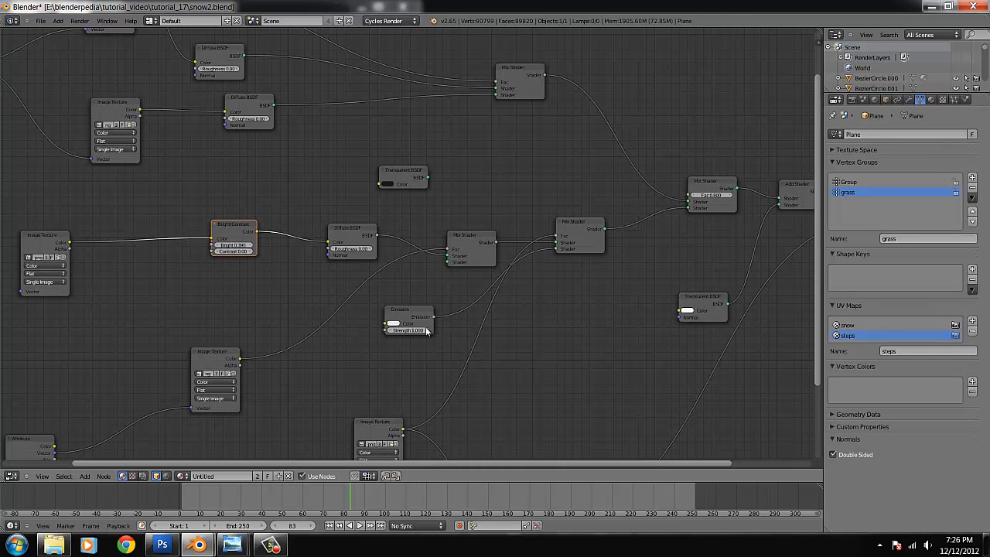
drag(414, 314, 434, 339)
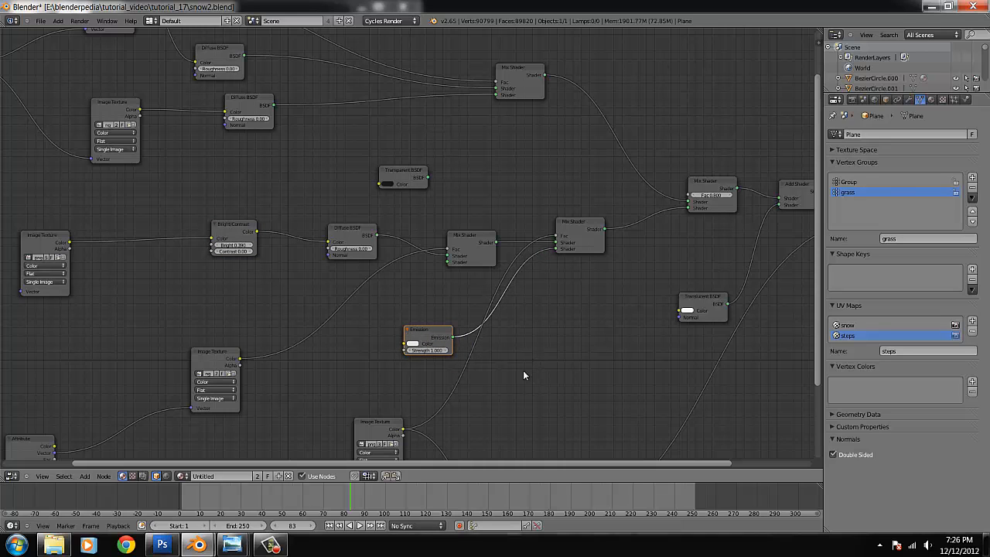
middle_drag(584, 359, 389, 369)
drag(492, 318, 468, 321)
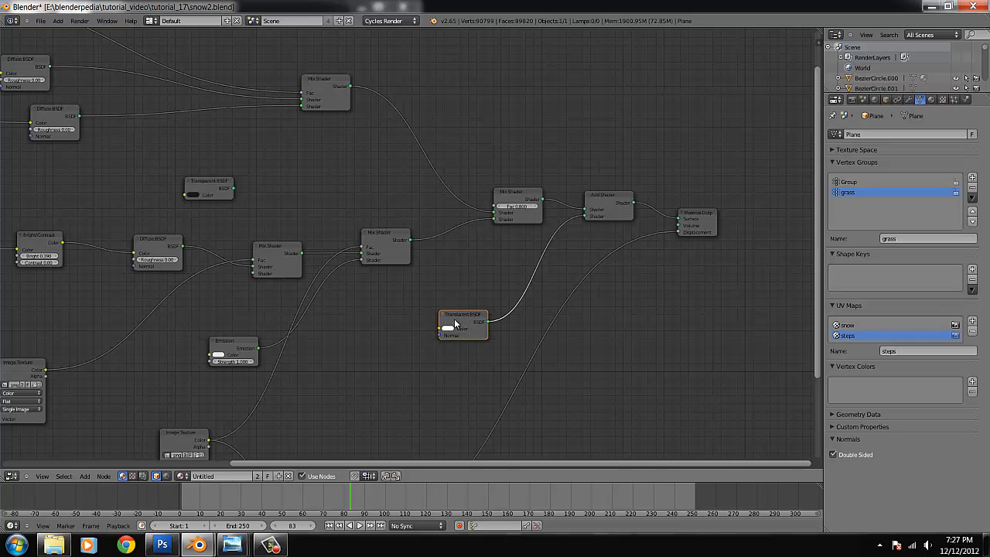
click(449, 328)
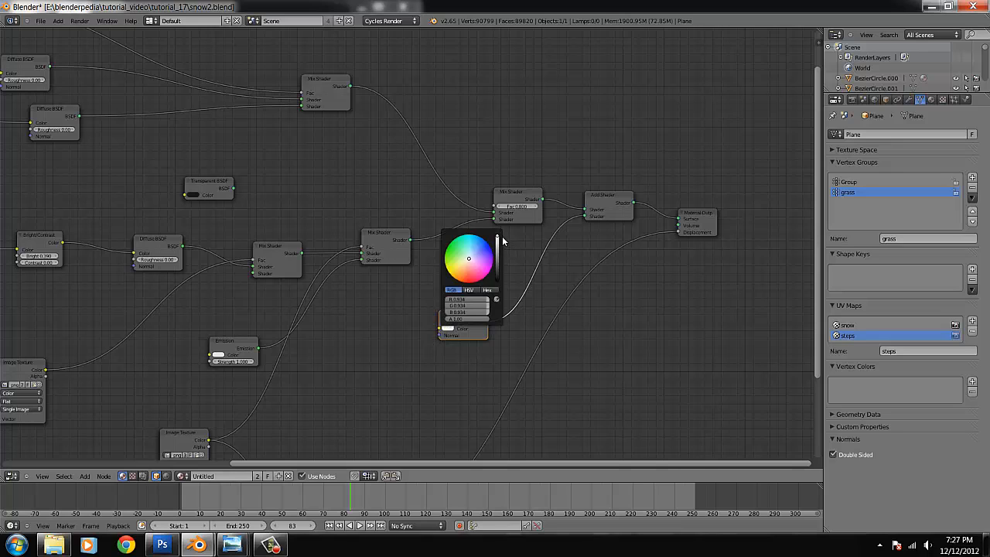
Show the snow plane in the 3D View and examine its surface from an angle
click(10, 476)
click(14, 467)
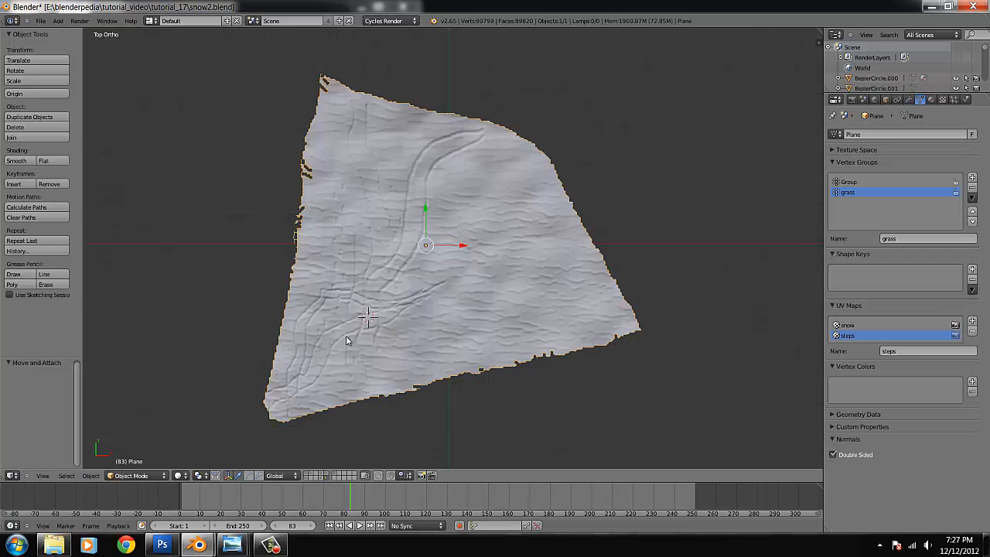
middle_drag(430, 283, 449, 280)
scroll(448, 280, up, 3)
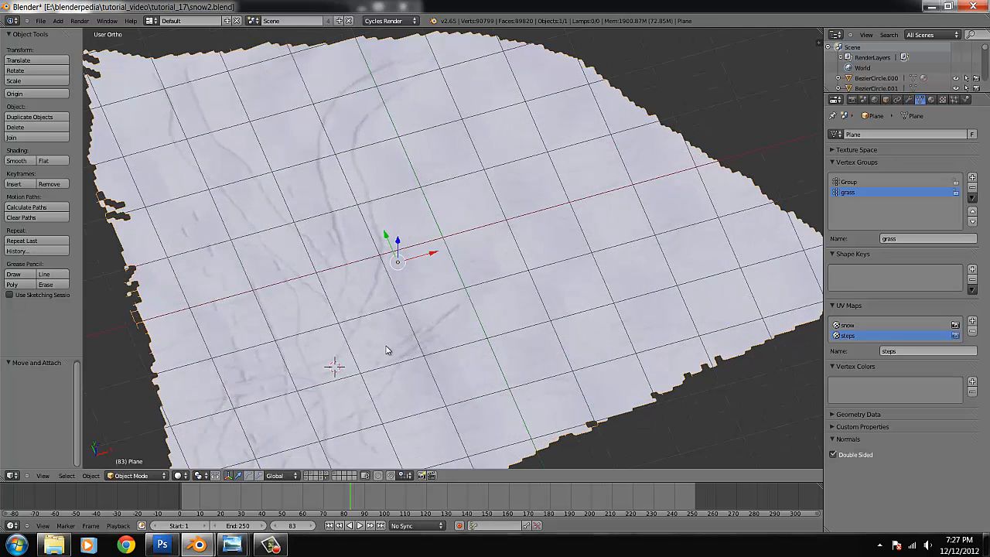
click(13, 475)
scroll(511, 325, down, 2)
Return to the Node Editor and move the Image Texture node that feeds the Multiply node farther from it
click(13, 474)
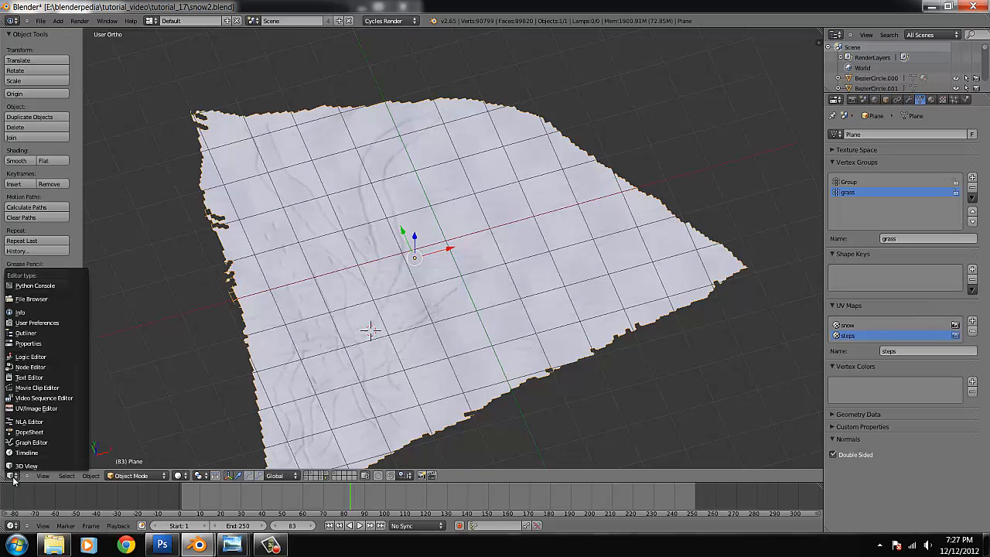
click(35, 364)
scroll(522, 365, down, 4)
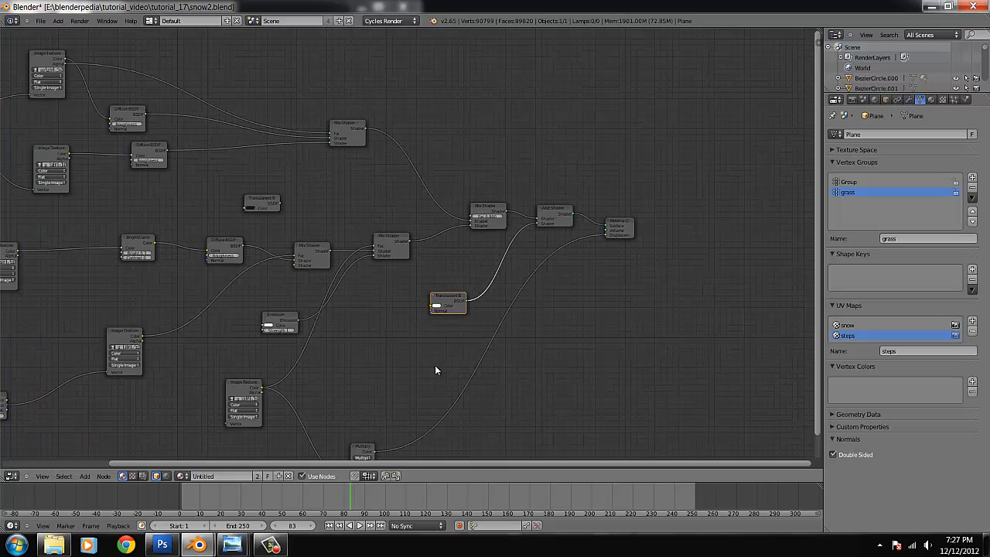
middle_drag(435, 367, 490, 256)
drag(279, 277, 242, 277)
Show the scene in the 3D View from the top and add a new mesh plane
click(13, 476)
click(31, 467)
key(KP_7)
scroll(509, 218, down, 4)
click(58, 21)
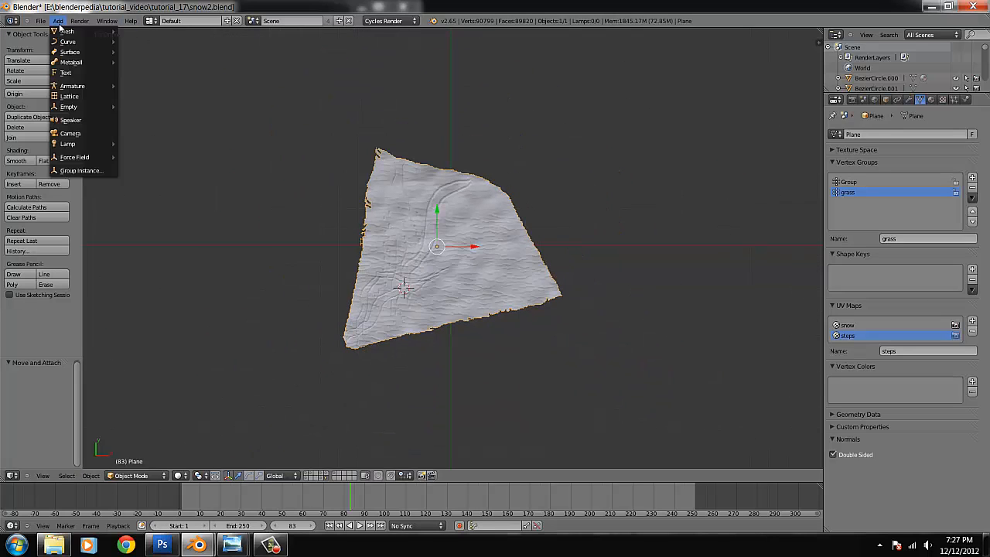
mouse_move(103, 32)
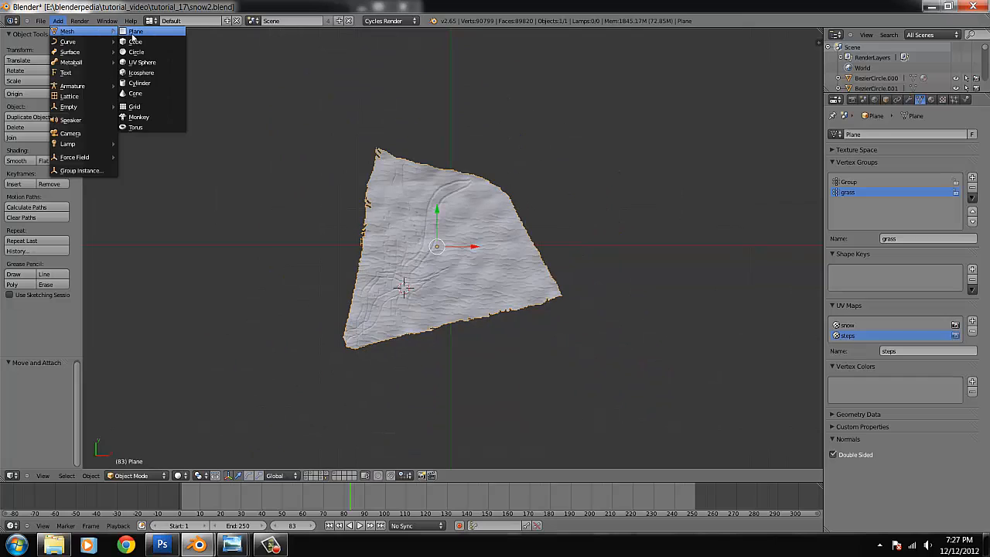
click(136, 31)
Move the new plane along negative X clear of the snow plane and scale it up about 6.83 times
scroll(478, 238, down, 3)
key(g)
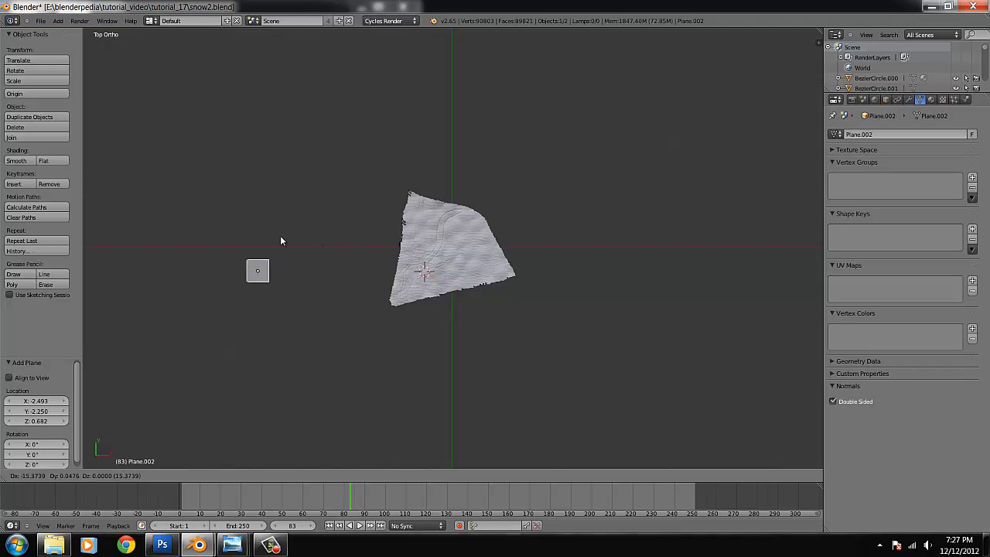
click(232, 271)
key(s)
click(318, 272)
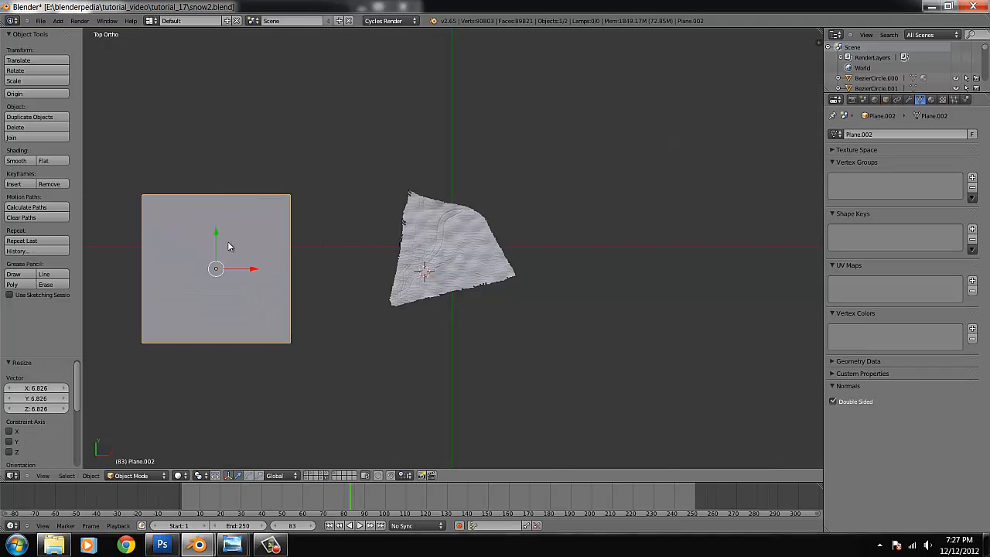
key(KP_Decimal)
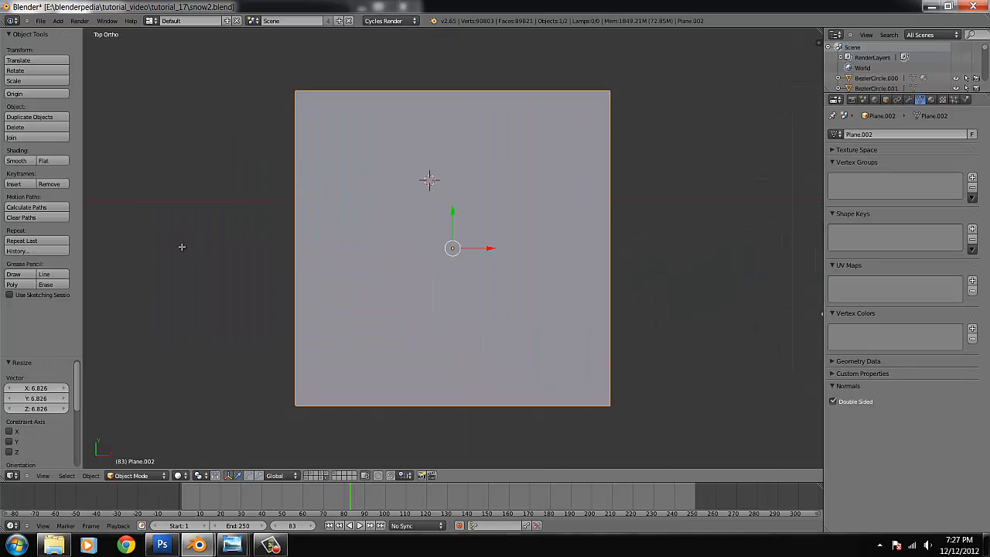
Subdivide the new plane repeatedly, one cut at a time, into a dense 64 by 64 grid of faces
key(Tab)
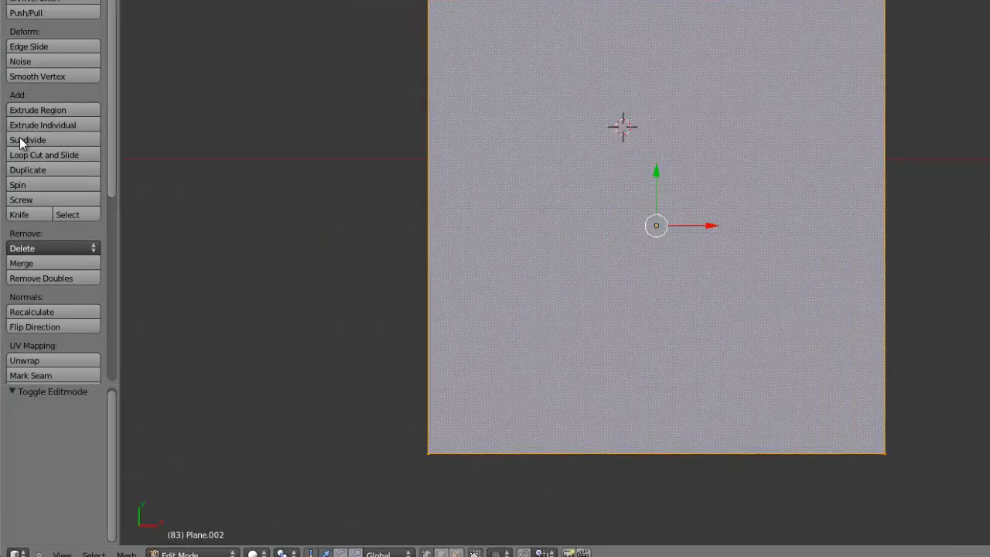
click(19, 188)
click(27, 134)
click(27, 135)
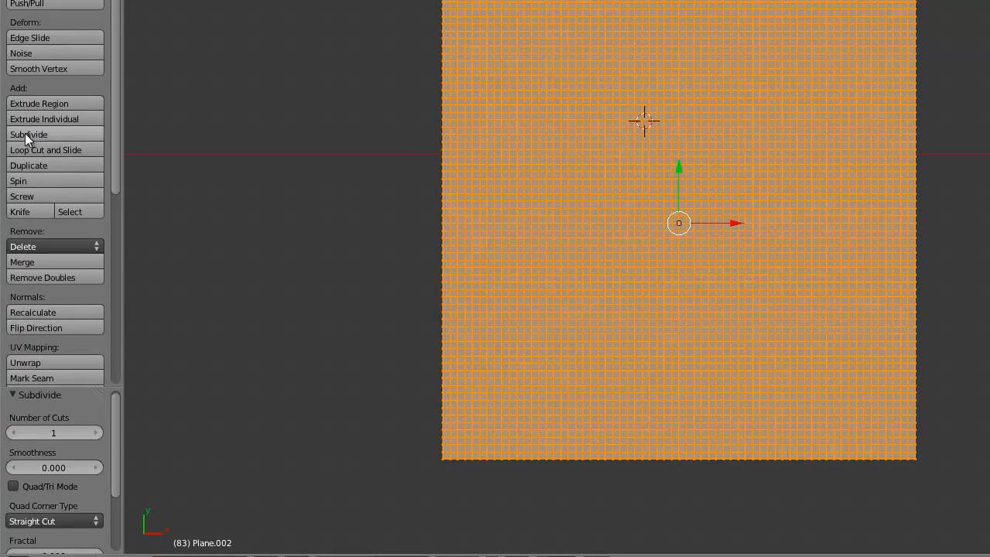
Select 23 individual vertices scattered irregularly across the whole subdivided plane
right_click(634, 326)
shift+right_click(575, 260)
shift+right_click(561, 127)
shift+right_click(701, 133)
shift+right_click(819, 296)
shift+right_click(694, 386)
shift+right_click(486, 422)
shift+right_click(487, 201)
shift+right_click(501, 46)
shift+right_click(671, 60)
shift+right_click(790, 105)
shift+right_click(826, 179)
shift+right_click(547, 304)
shift+right_click(532, 356)
shift+right_click(739, 401)
shift+right_click(907, 416)
shift+right_click(833, 319)
shift+right_click(841, 105)
shift+right_click(805, 45)
shift+right_click(621, 38)
middle_drag(683, 172, 691, 188)
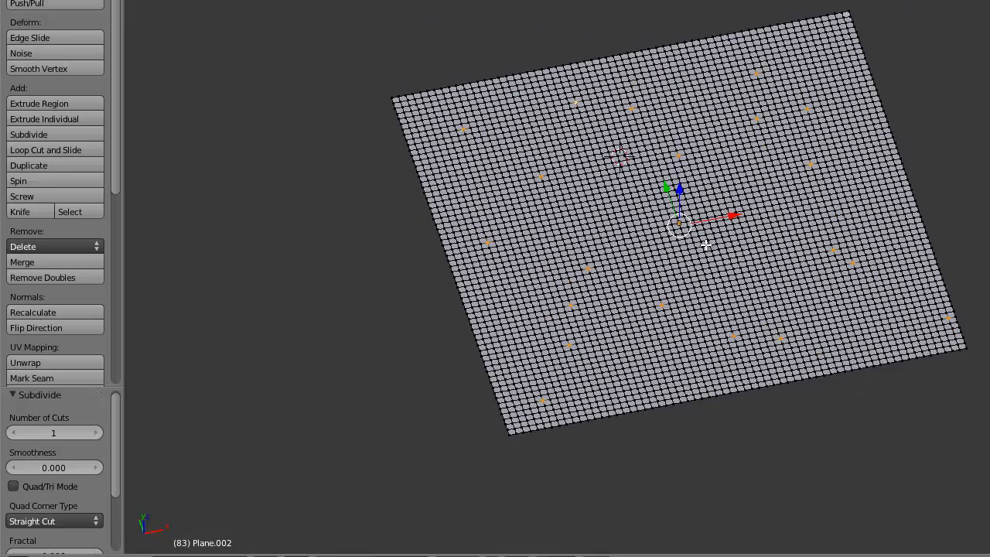
shift+right_click(763, 164)
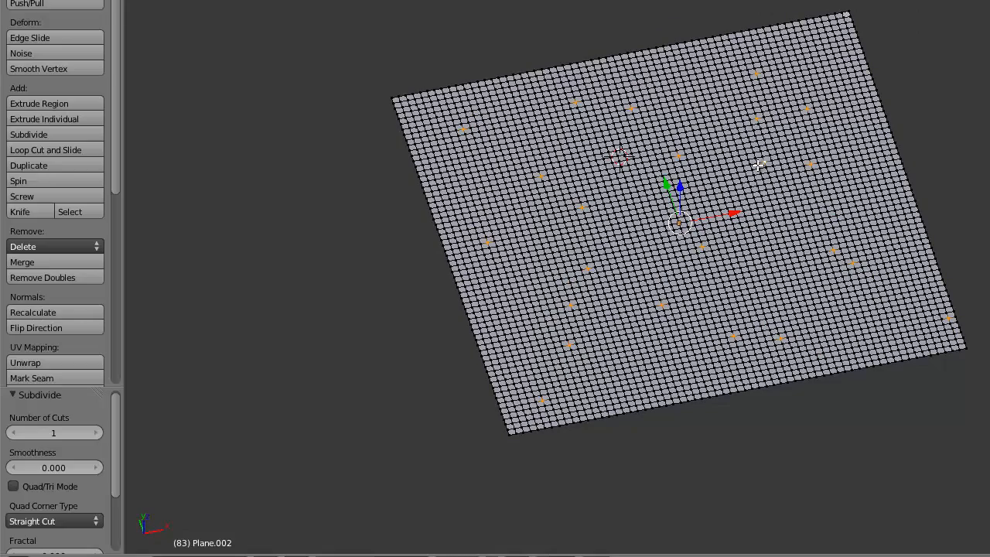
middle_drag(709, 284, 728, 273)
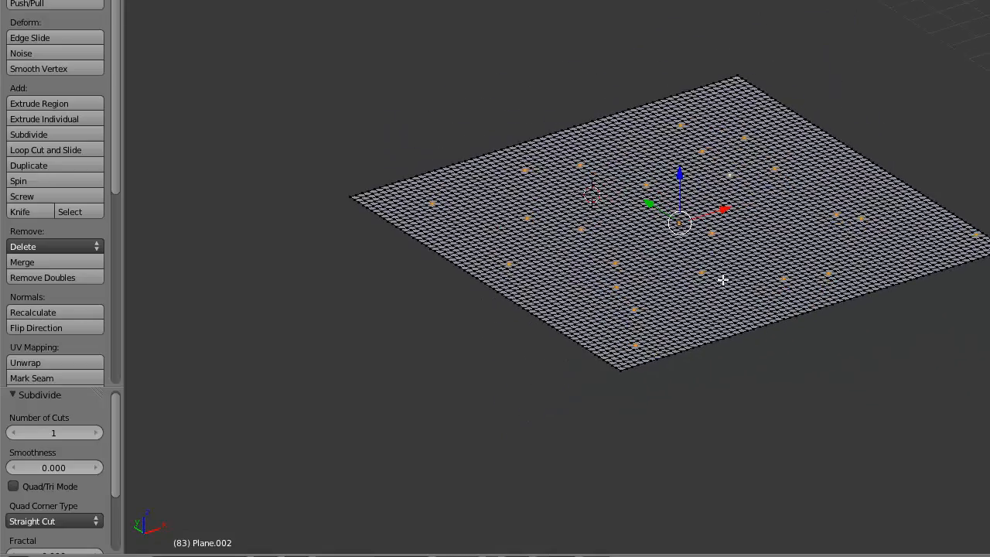
scroll(677, 359, up, 3)
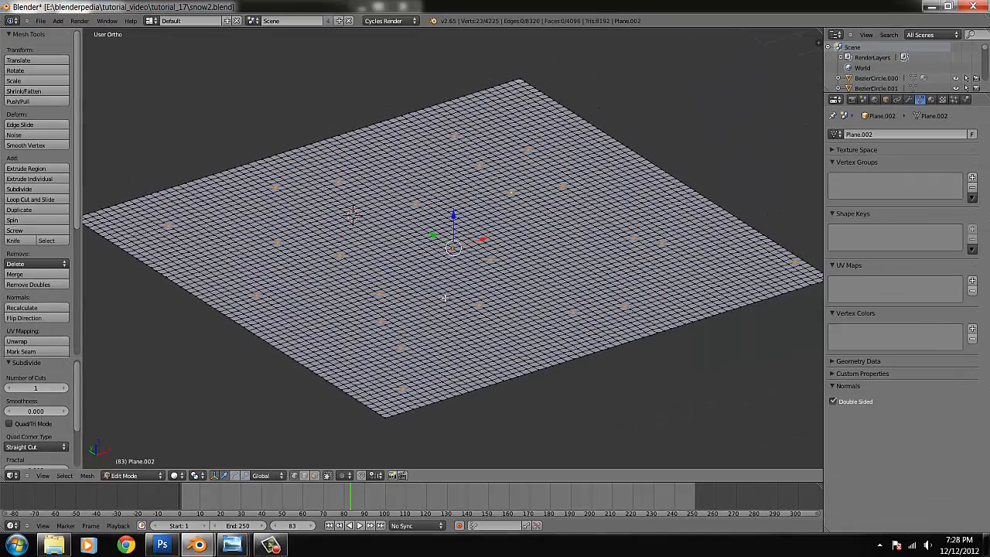
key(h)
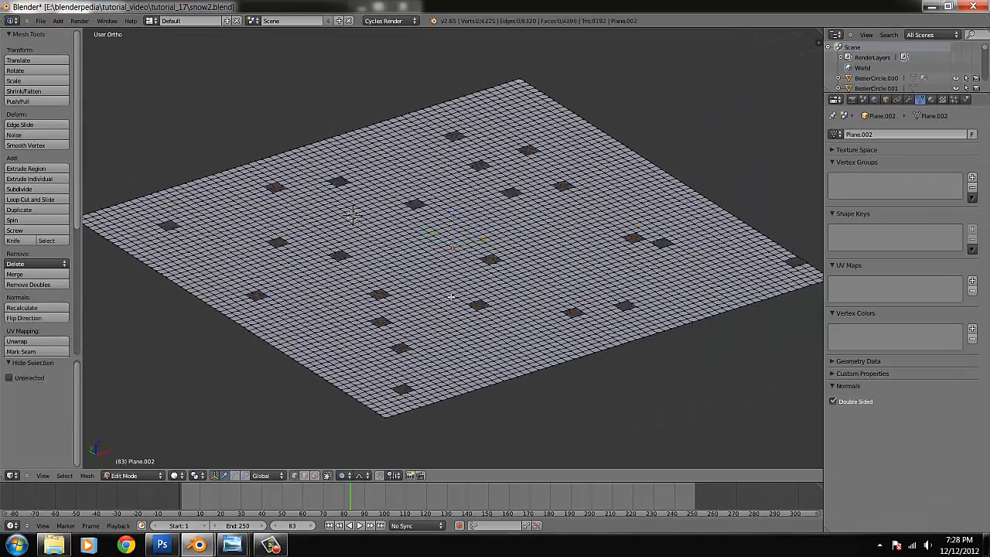
key(alt+h)
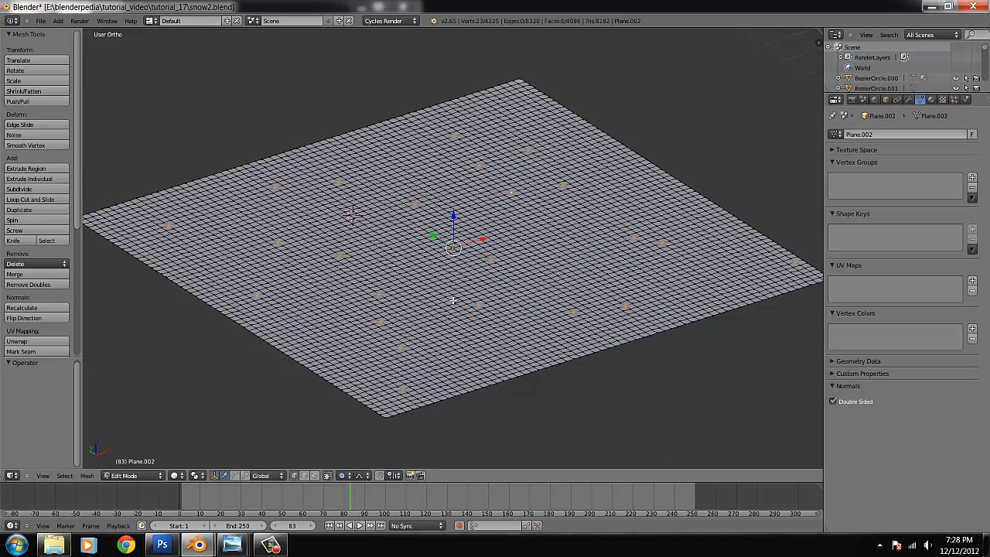
key(h)
key(alt+h)
Raise the scattered vertices slightly along Z with smooth proportional editing to form gentle bumps in the plane
key(g)
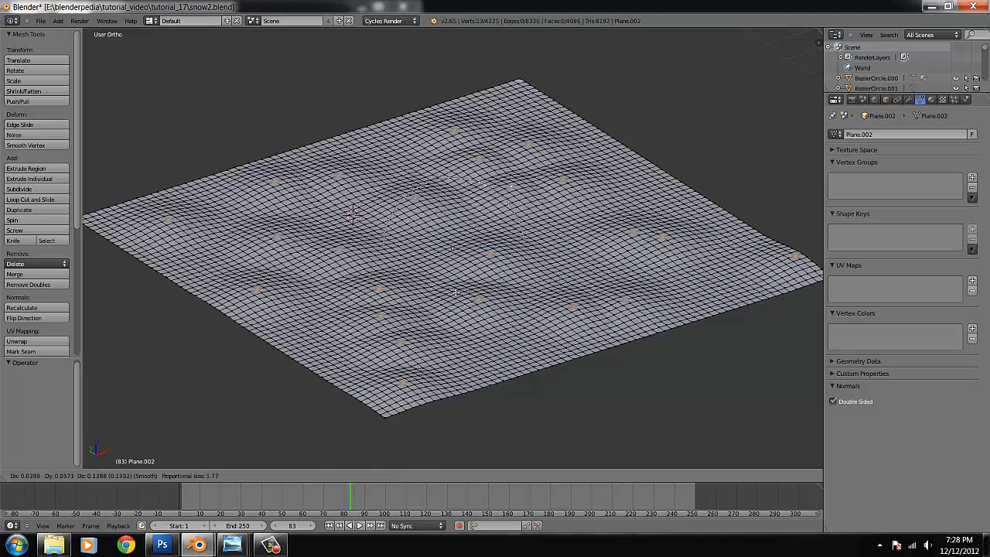
right_click(456, 294)
middle_drag(456, 303, 460, 289)
scroll(460, 289, up, 2)
key(g)
scroll(459, 289, down, 2)
right_click(460, 289)
drag(456, 216, 457, 210)
Return the bumpy plane to Object Mode and apply smooth shading to it
key(Tab)
middle_drag(504, 259, 502, 277)
click(16, 160)
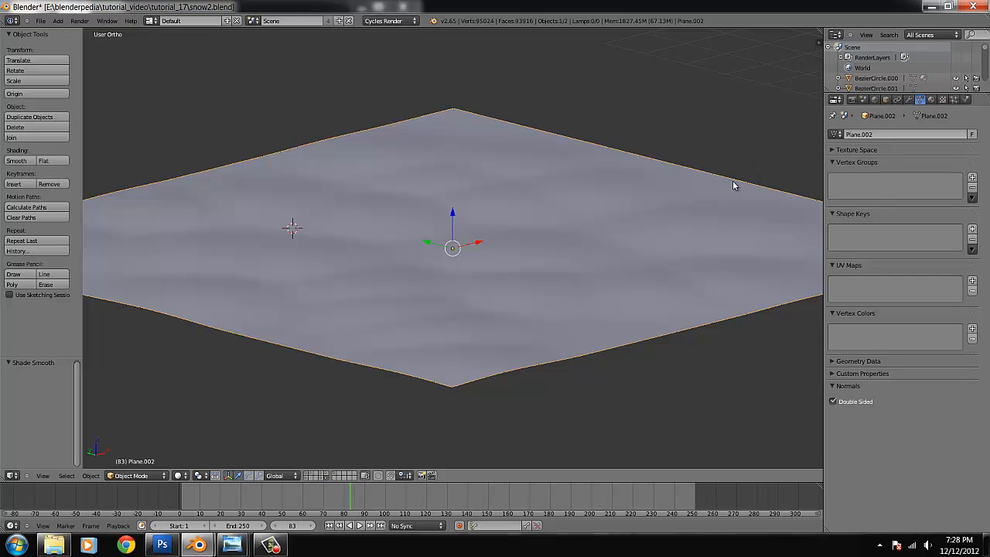
View the bumpy plane from the top and give it a new material with a Diffuse BSDF surface
key(KP_7)
click(932, 100)
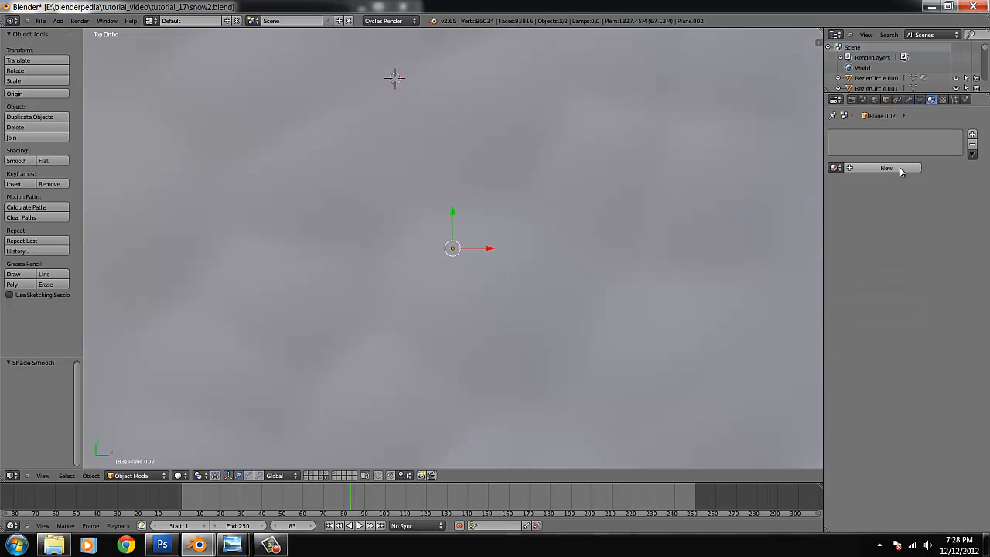
click(897, 168)
click(972, 218)
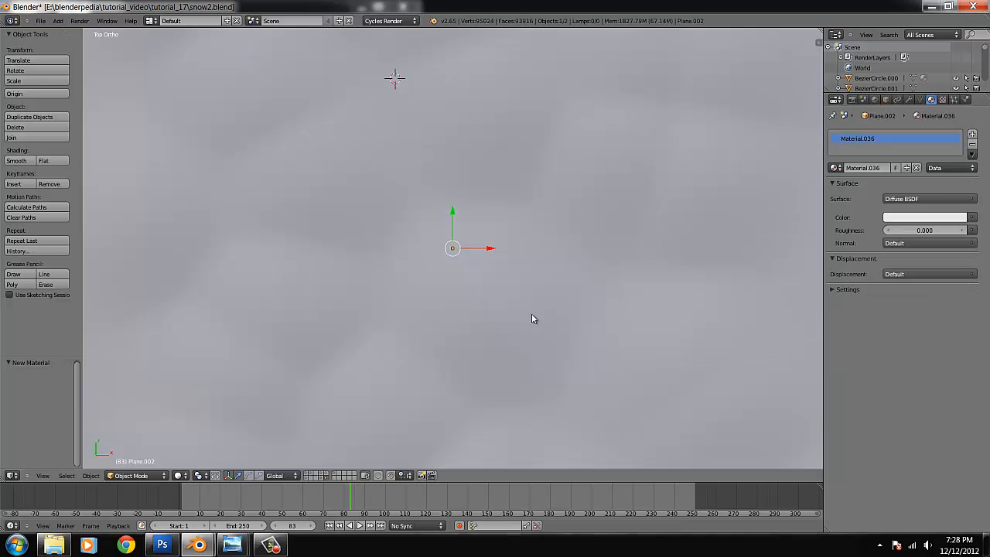
Unwrap the whole plane with Project From View from the top and show its layout in the UV/Image Editor
scroll(495, 243, down, 8)
key(Tab)
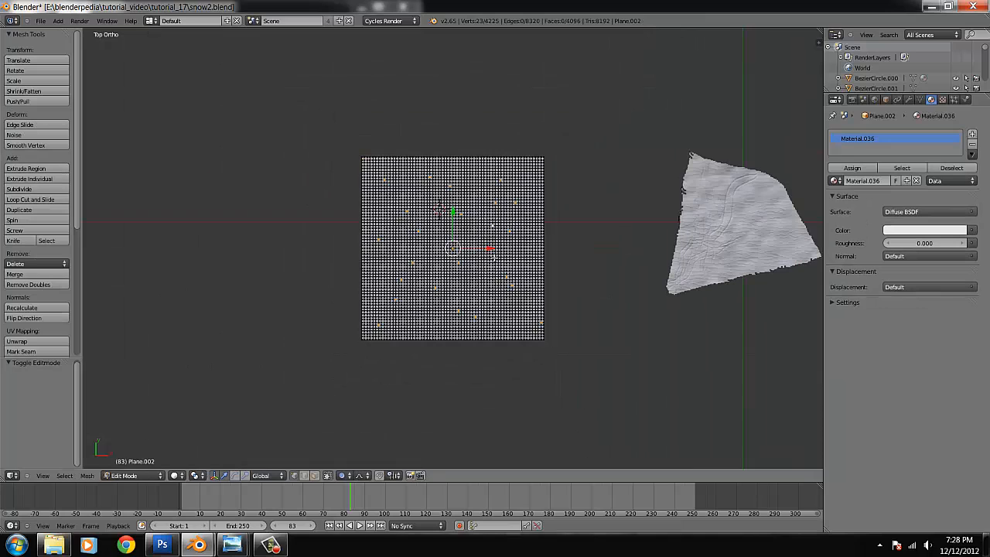
key(a)
key(u)
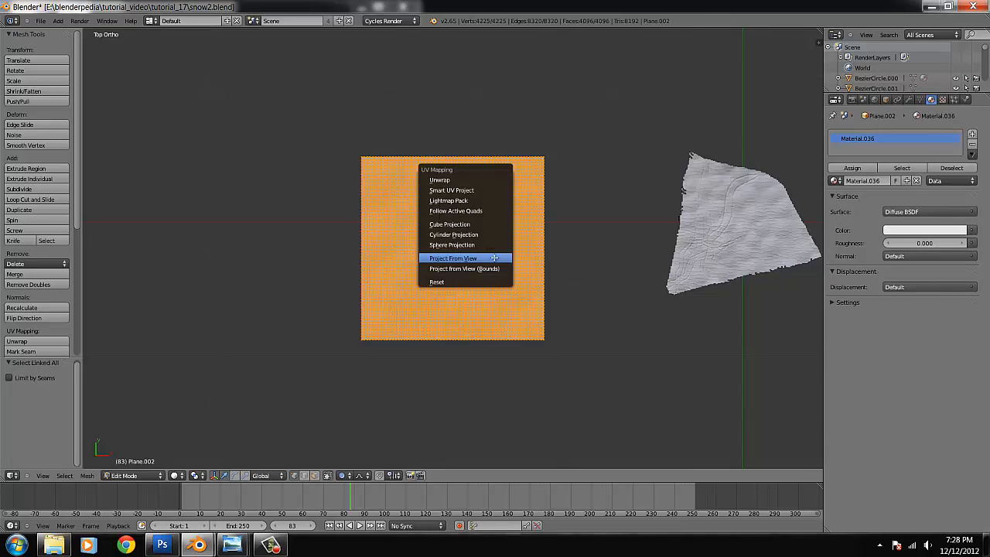
click(494, 257)
click(11, 475)
click(36, 408)
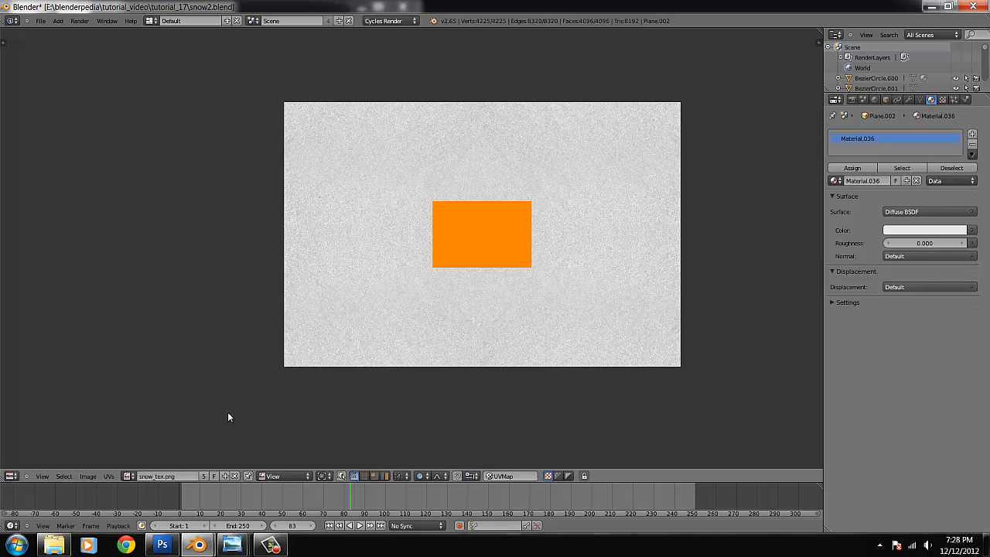
Switch to Photoshop, show the black Layer 1 behind the speckles of reflect.png, and return to Blender
click(162, 546)
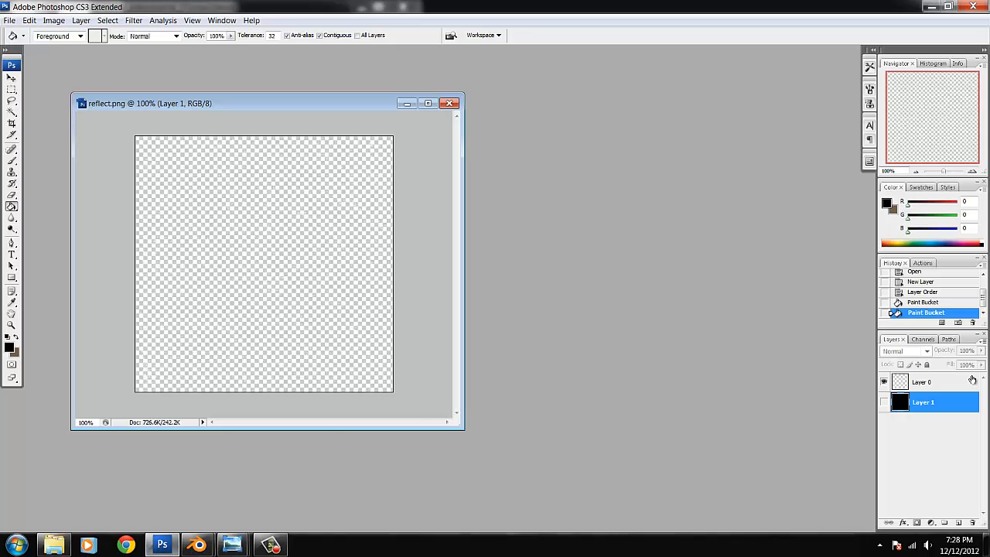
click(885, 403)
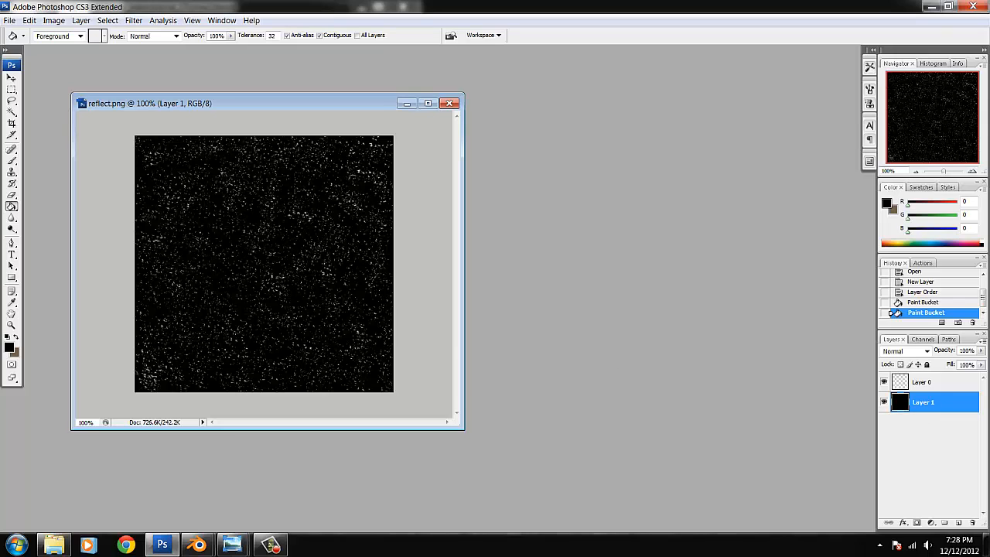
mouse_move(198, 544)
click(265, 494)
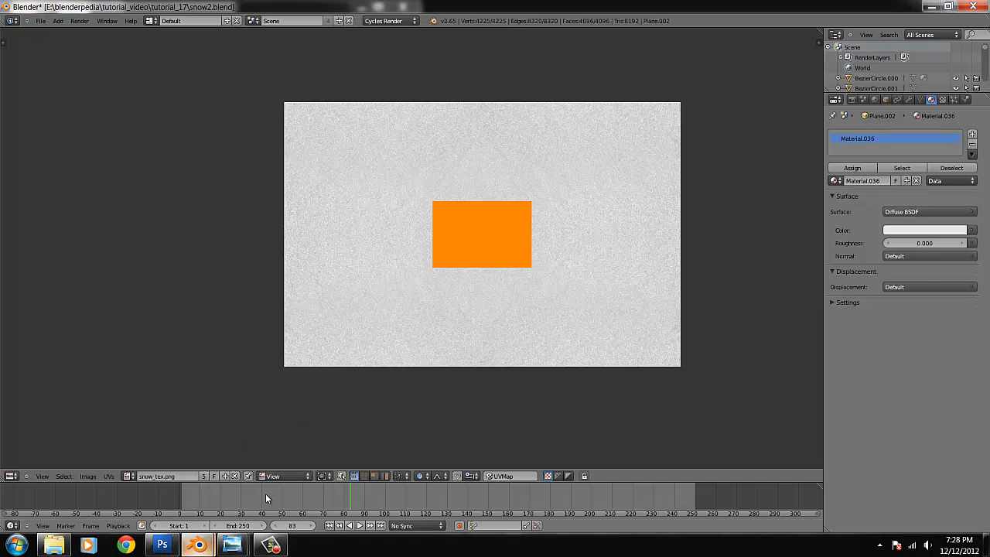
Open reflect.png from the tutorial_17 folder as the image behind the plane's UV layout, browsing the files as thumbnails
click(87, 475)
click(106, 454)
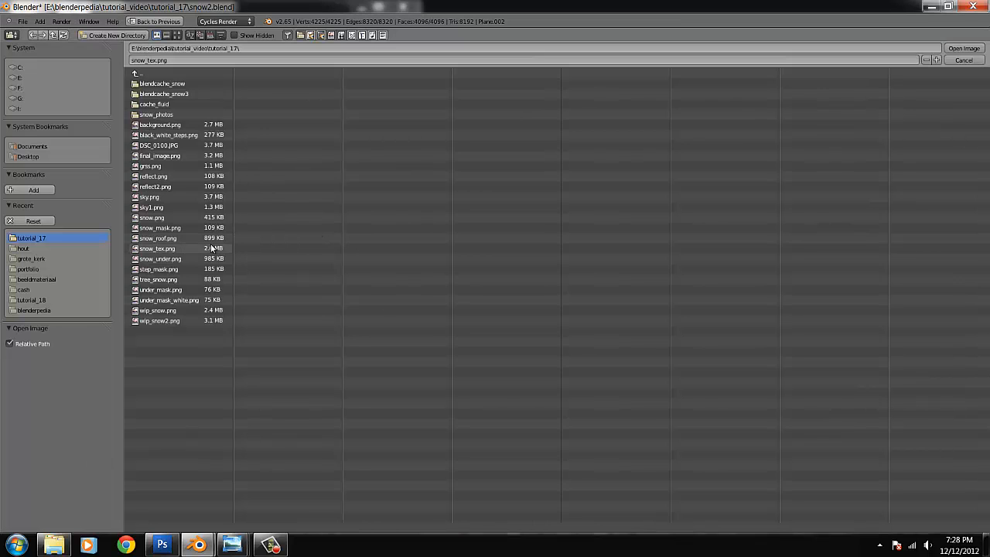
click(178, 35)
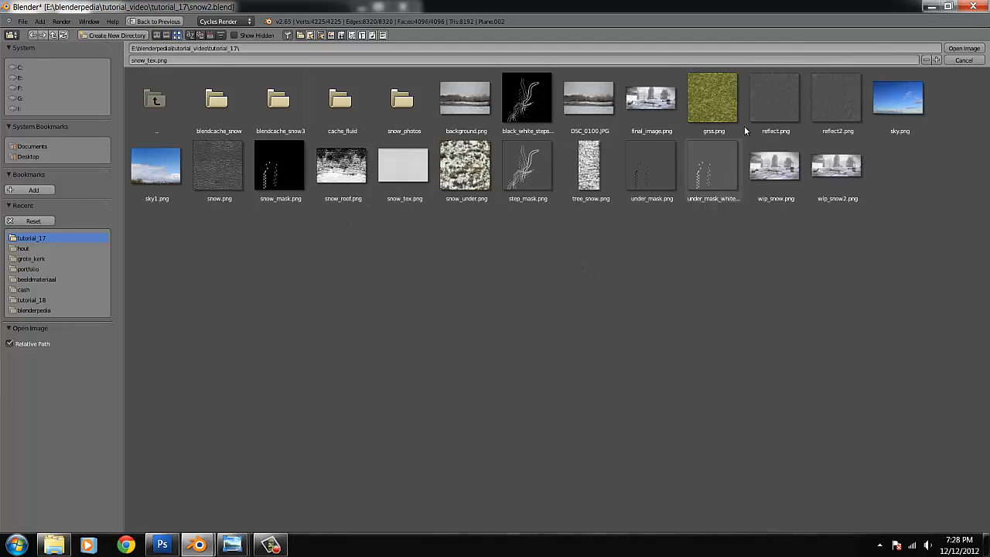
click(775, 98)
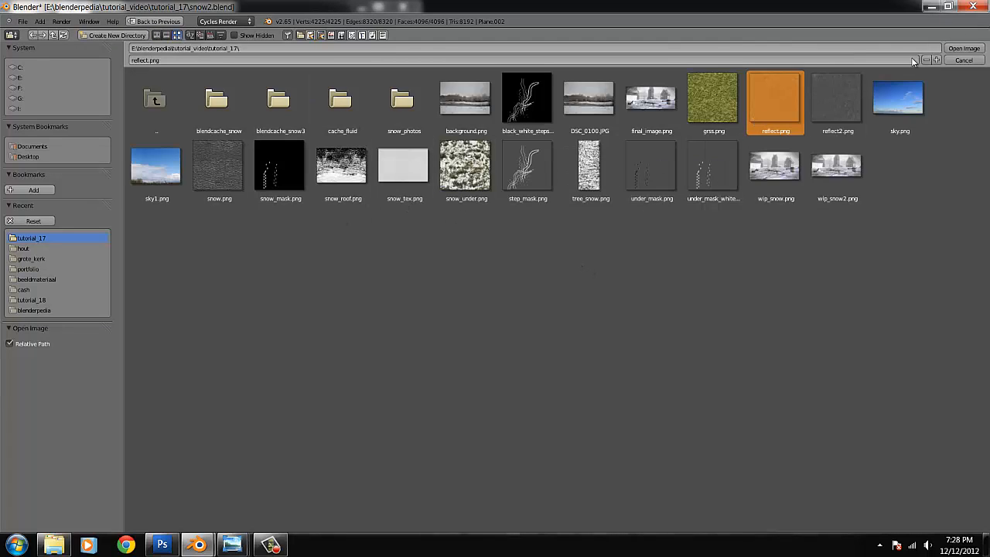
click(964, 48)
scroll(553, 261, up, 2)
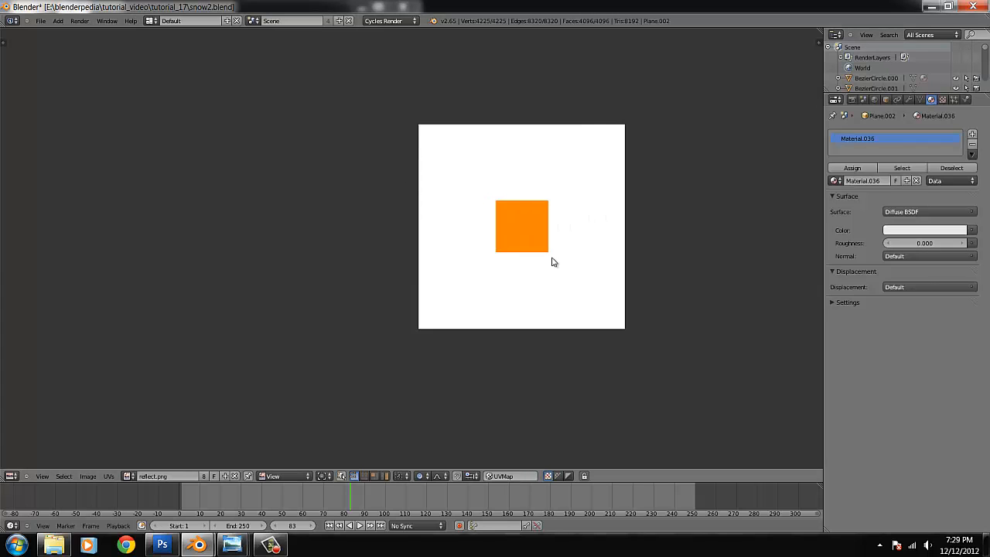
Scale the plane's UV layout up well beyond the image bounds and reposition it so the reflect texture repeats
middle_drag(546, 258, 435, 264)
scroll(435, 264, down, 3)
key(s)
right_click(471, 266)
key(s)
click(624, 357)
scroll(624, 354, up, 3)
key(g)
click(562, 299)
key(s)
click(684, 369)
scroll(684, 370, down, 2)
key(g)
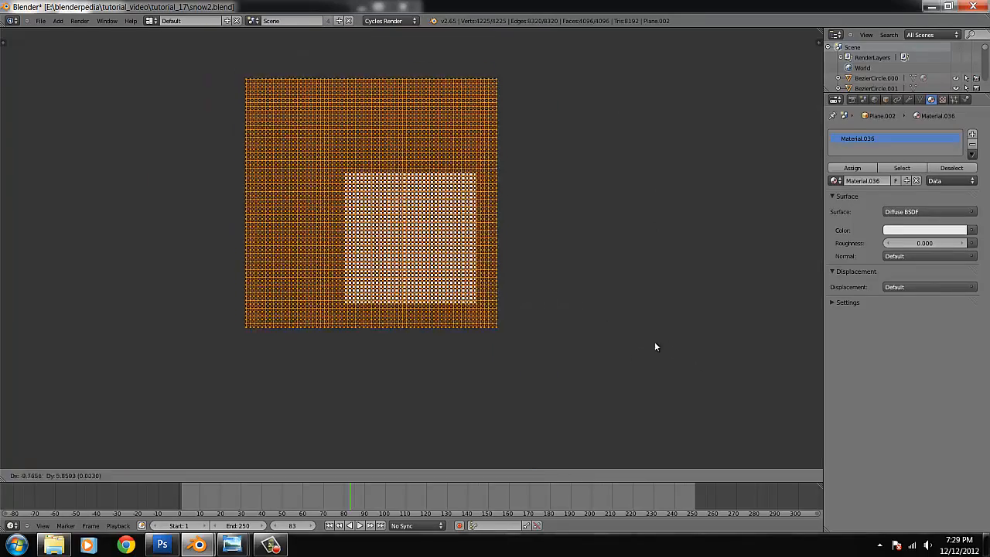
click(633, 311)
click(679, 362)
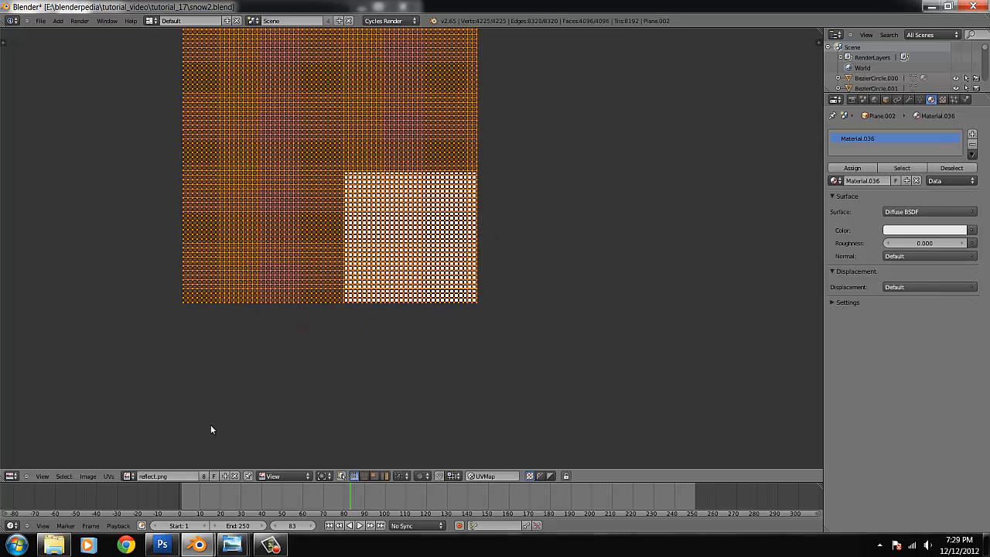
Switch from the UV layout back to the 3D View and return the plane to Object Mode
click(10, 477)
click(25, 467)
scroll(533, 346, down, 3)
key(Tab)
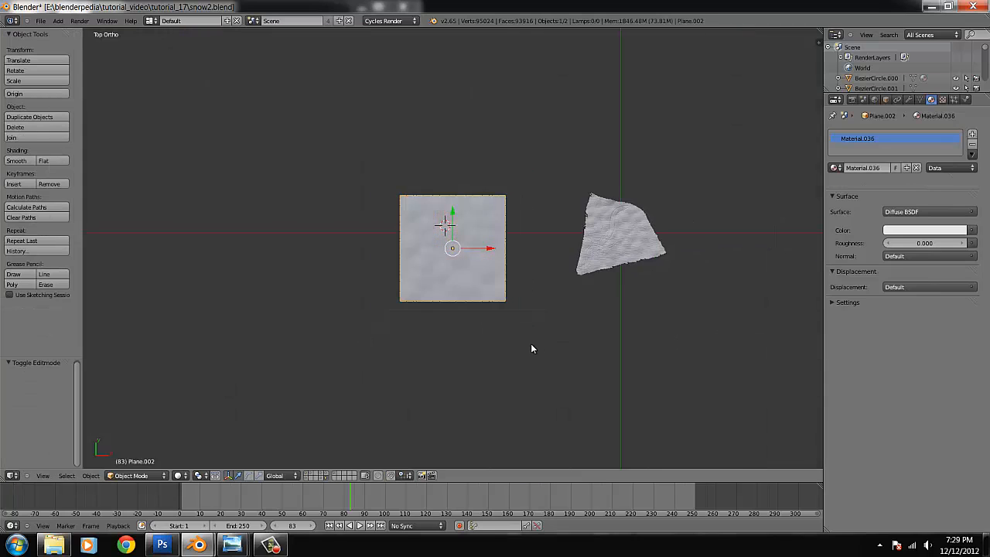
scroll(532, 348, up, 5)
scroll(531, 348, up, 4)
Show the plane's material in the Node Editor and add an Image Texture node that loads reflect.png
click(12, 476)
click(29, 366)
scroll(232, 340, up, 2)
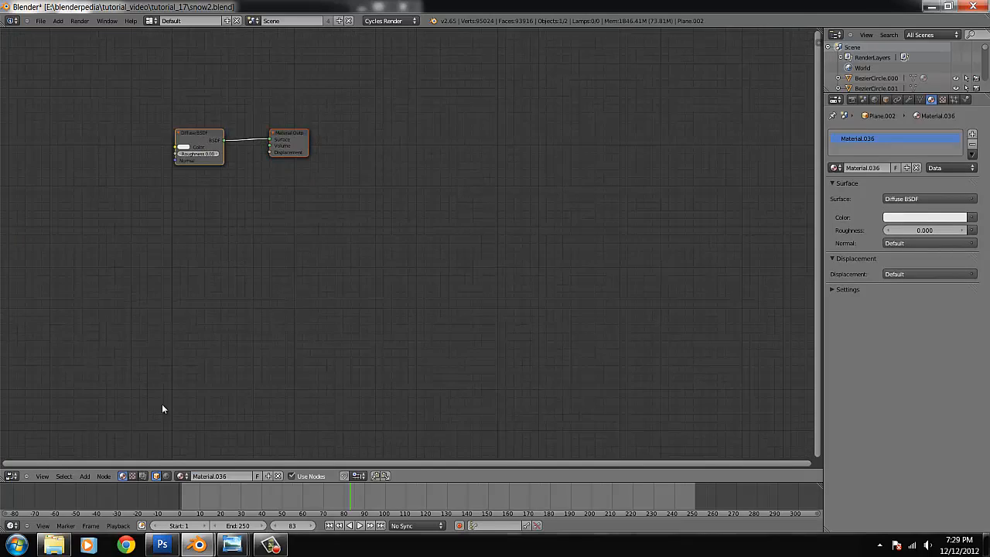
key(Home)
click(84, 476)
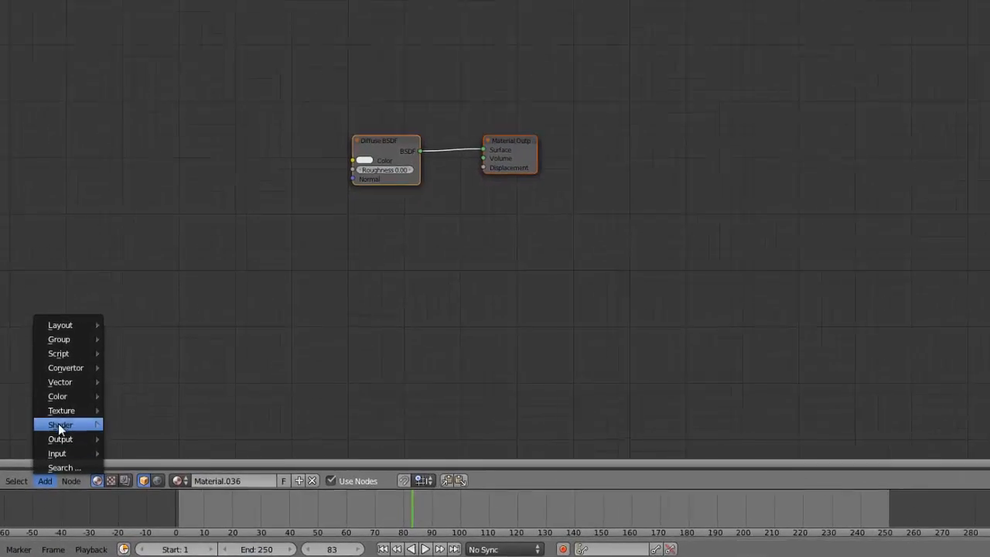
mouse_move(107, 426)
click(155, 252)
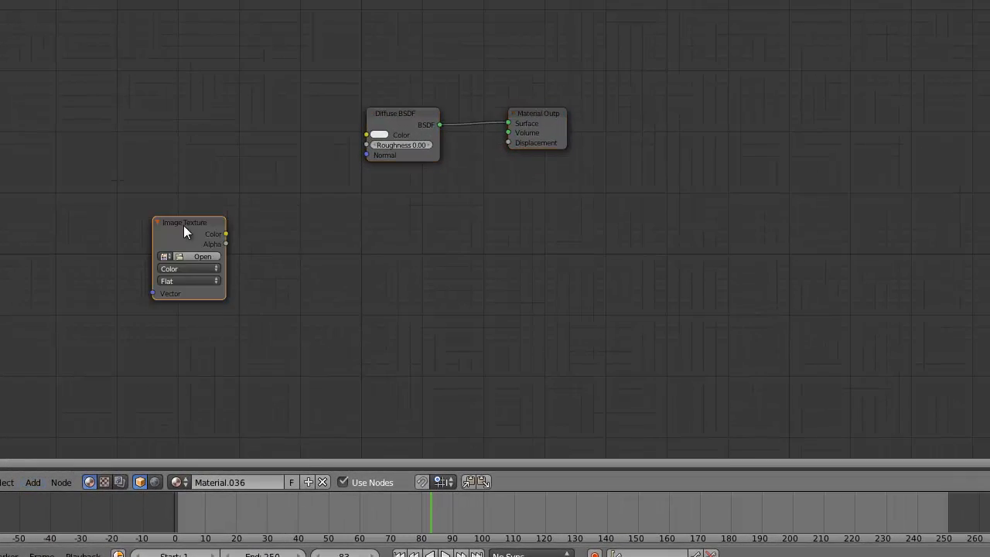
click(350, 249)
click(353, 275)
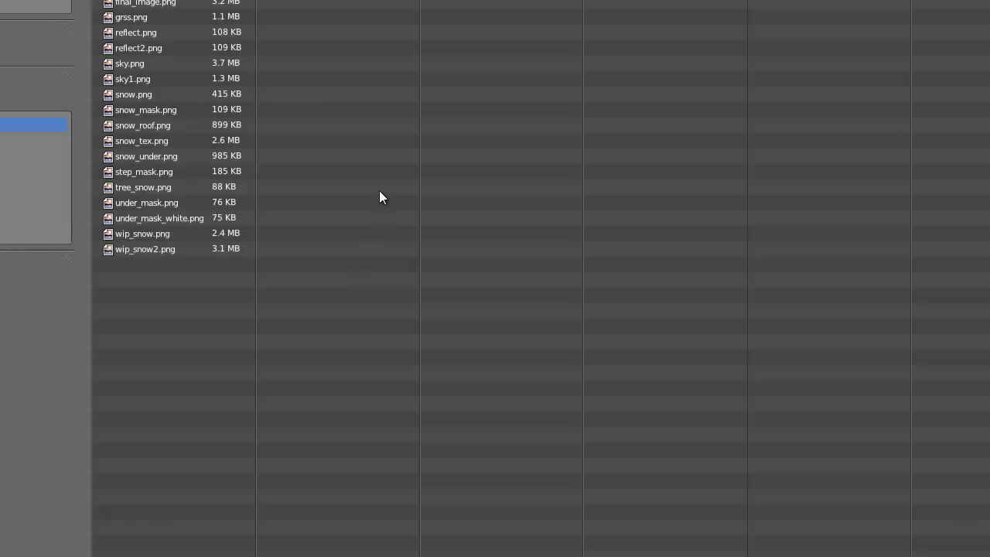
click(155, 32)
key(Return)
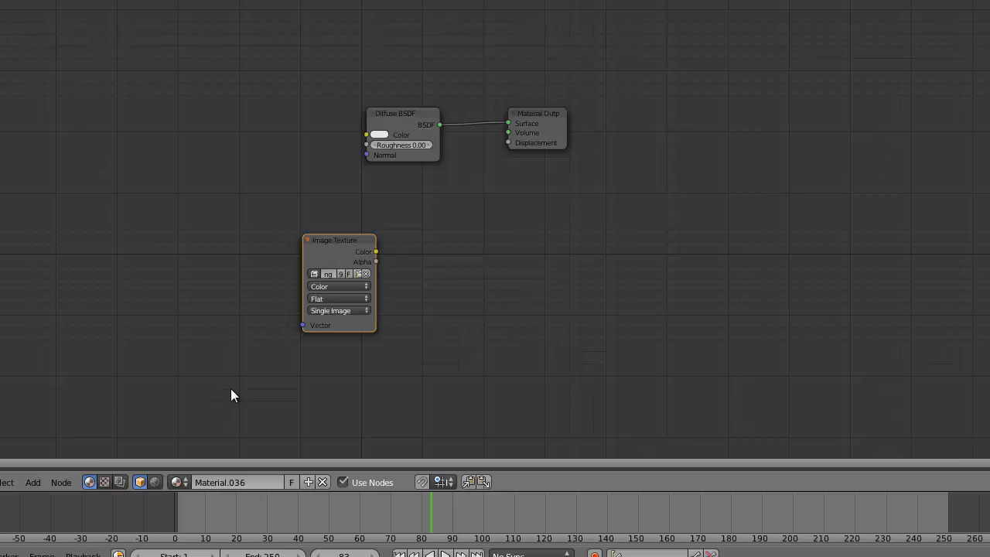
Add a color Mix node beside the Image Texture node and set its blend type to Multiply
click(35, 482)
mouse_move(45, 423)
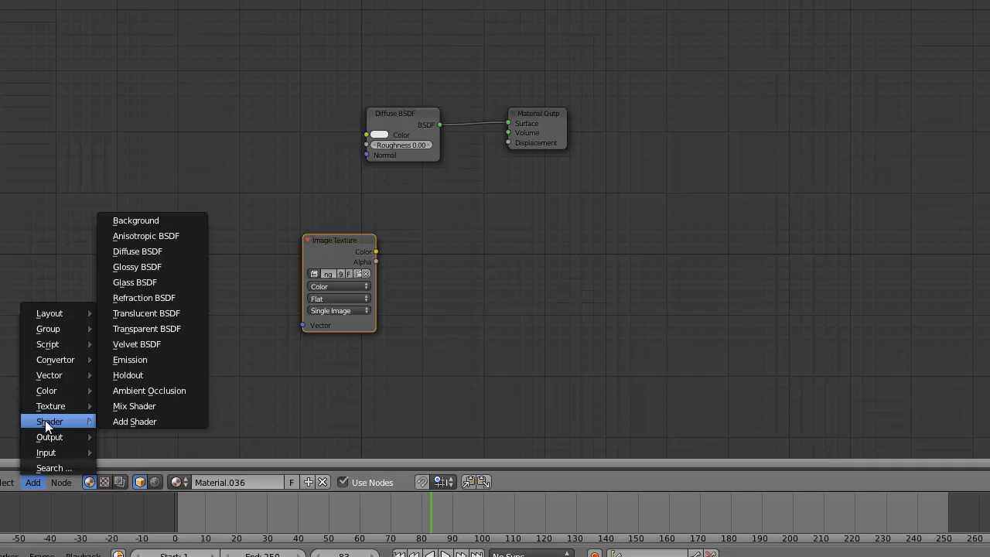
mouse_move(46, 390)
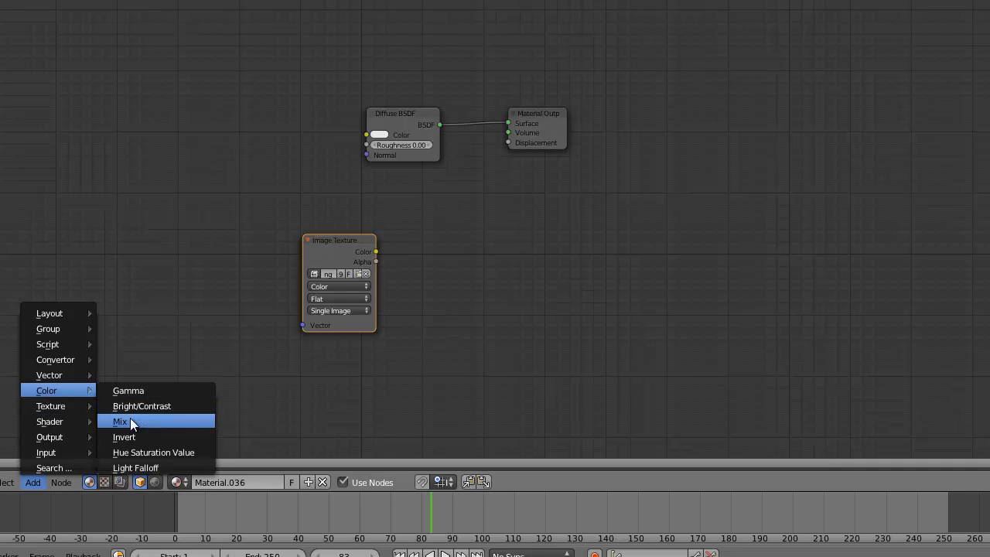
click(130, 421)
click(464, 239)
click(430, 236)
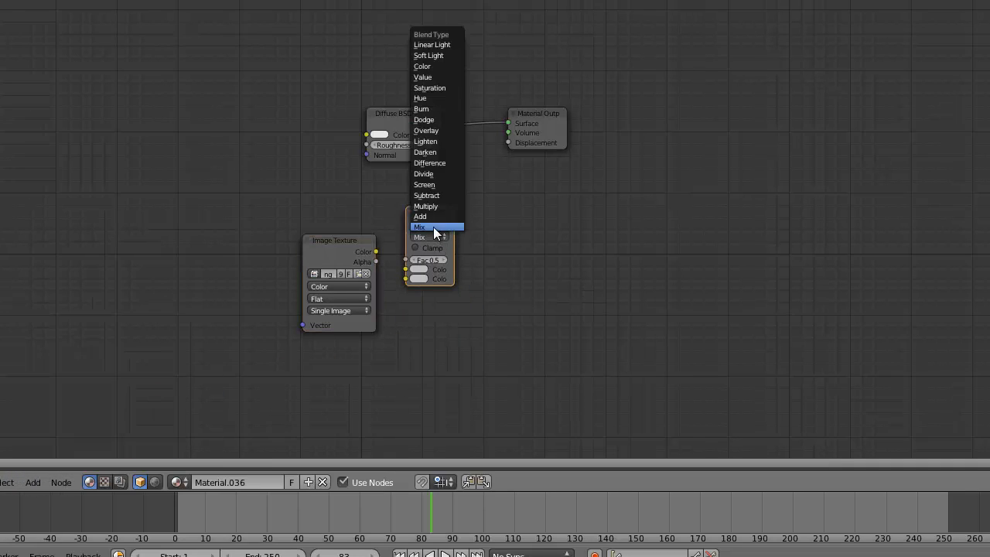
click(430, 206)
Link the image's Color through Multiply's Color2 to the Displacement output, with Fac 1.0 and Color1 white
drag(375, 252, 418, 277)
drag(501, 156, 506, 148)
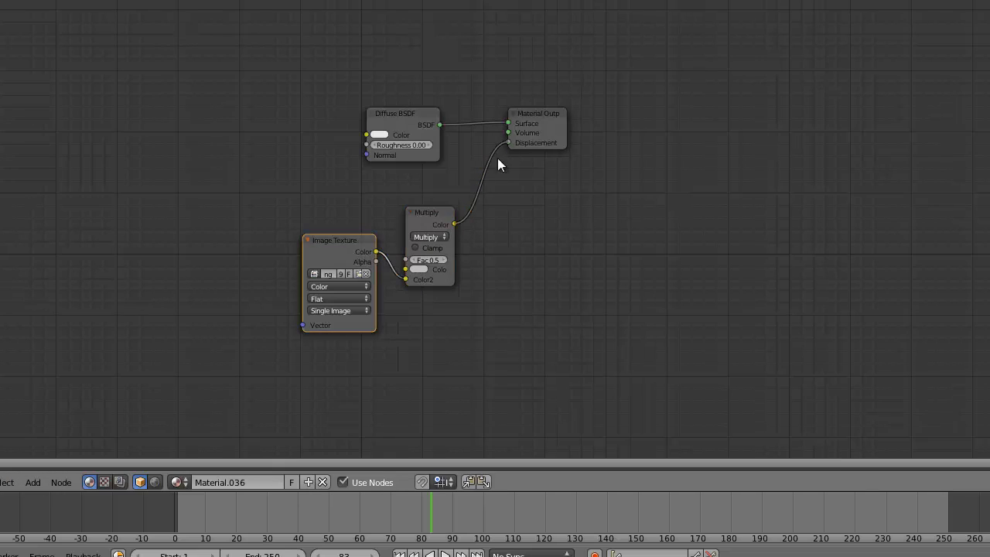
click(435, 265)
click(416, 269)
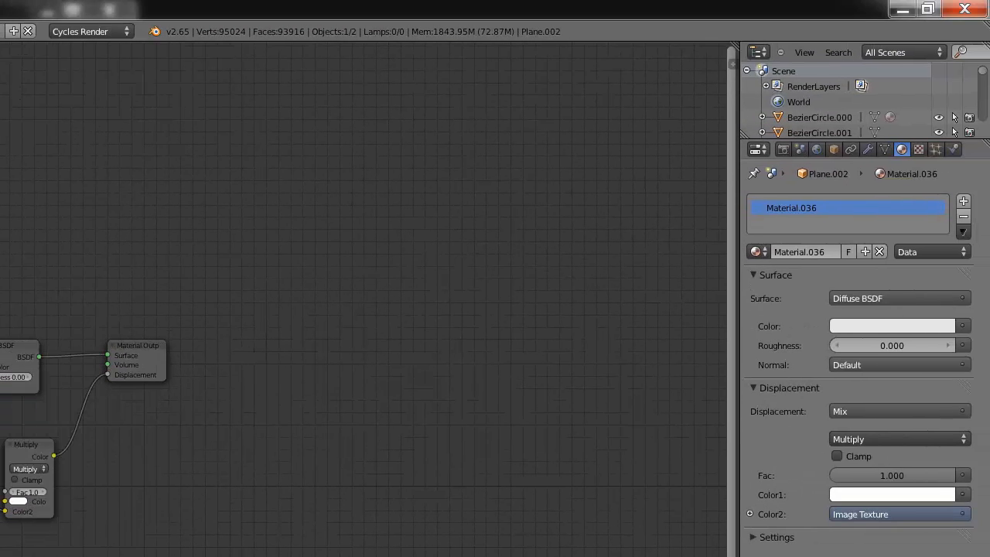
Split the Node Editor area, show the 3D View in the new half and view the plane at an angle
drag(732, 42, 22, 244)
click(336, 511)
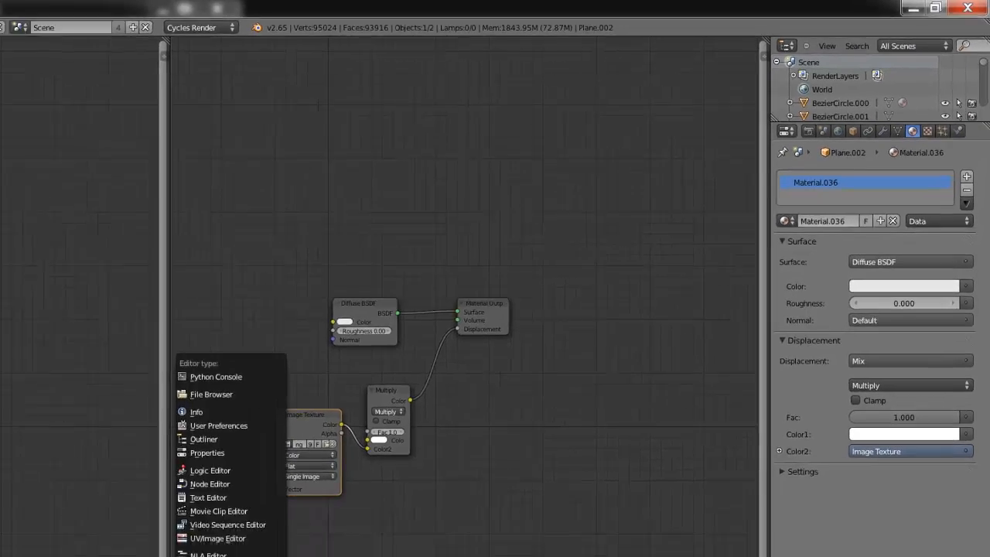
click(360, 501)
middle_drag(597, 372, 643, 287)
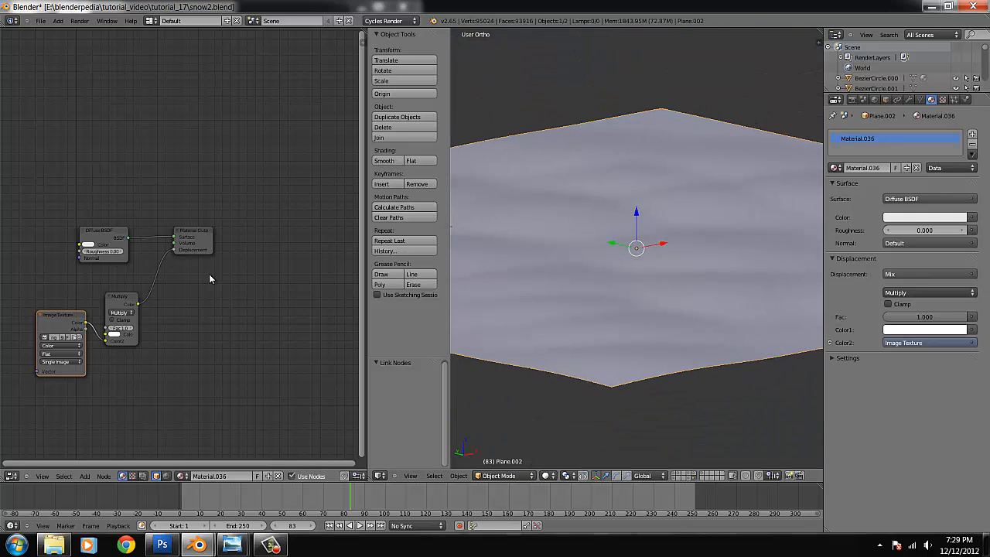
Disconnect the Multiply node from Displacement, preview the plane in Rendered shading and return the viewport to Solid
drag(175, 250, 232, 340)
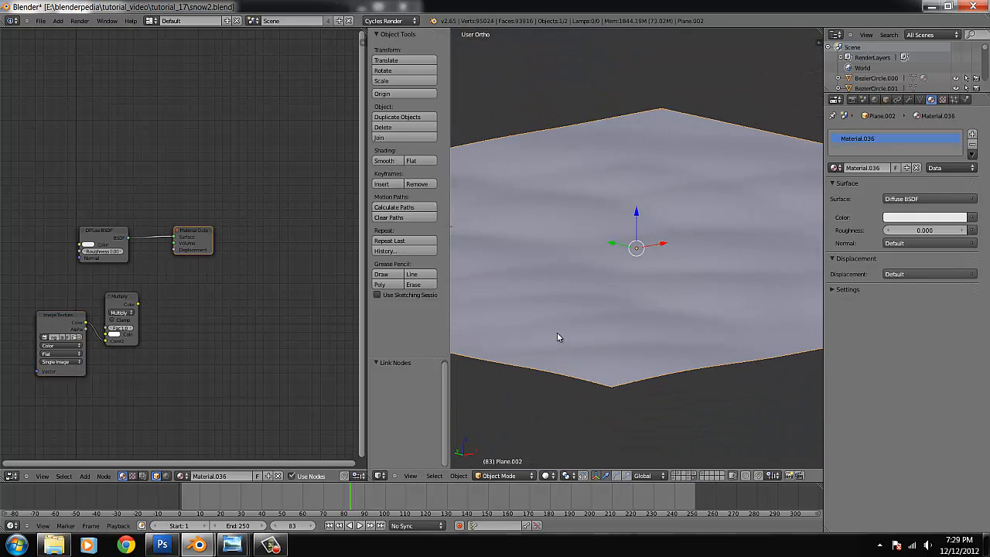
click(548, 476)
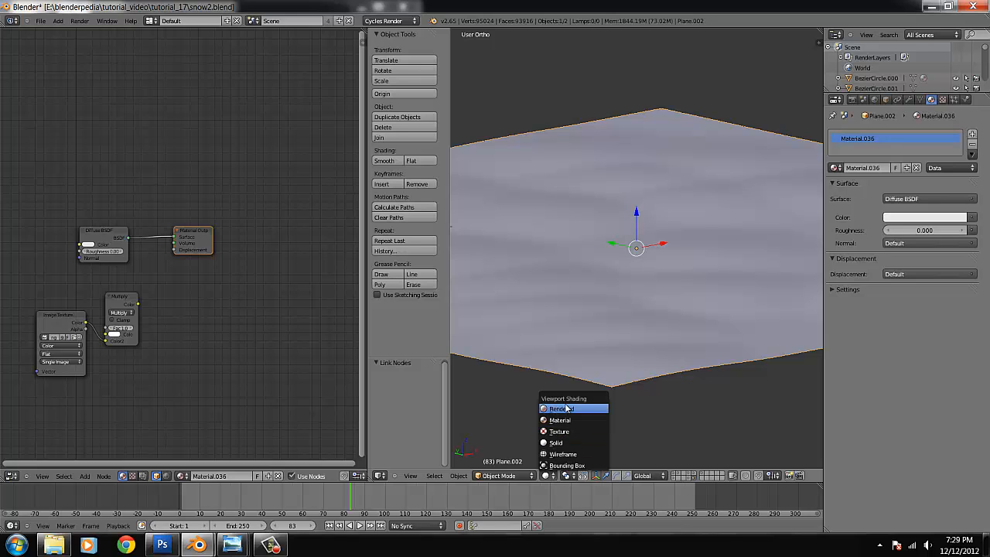
click(567, 408)
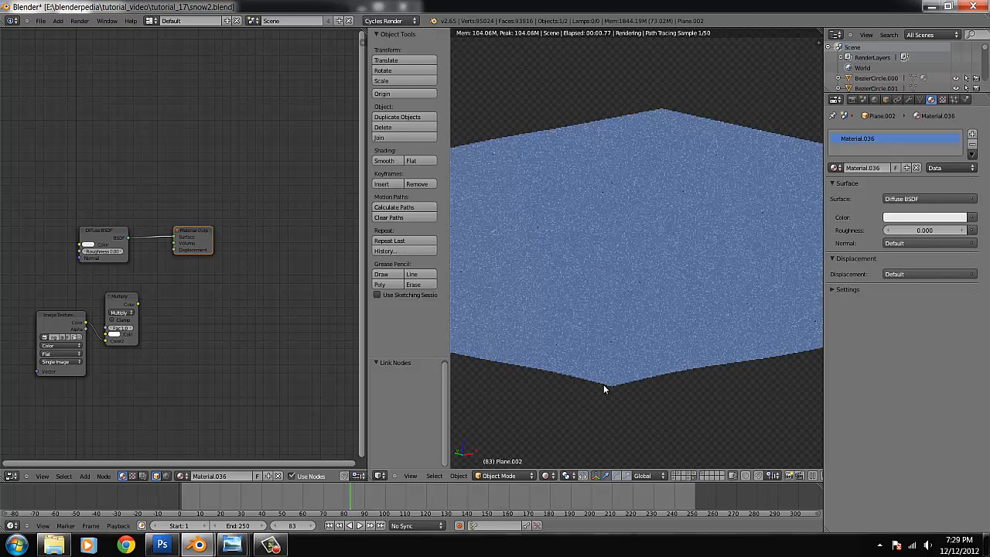
click(549, 476)
click(562, 446)
scroll(702, 333, down, 5)
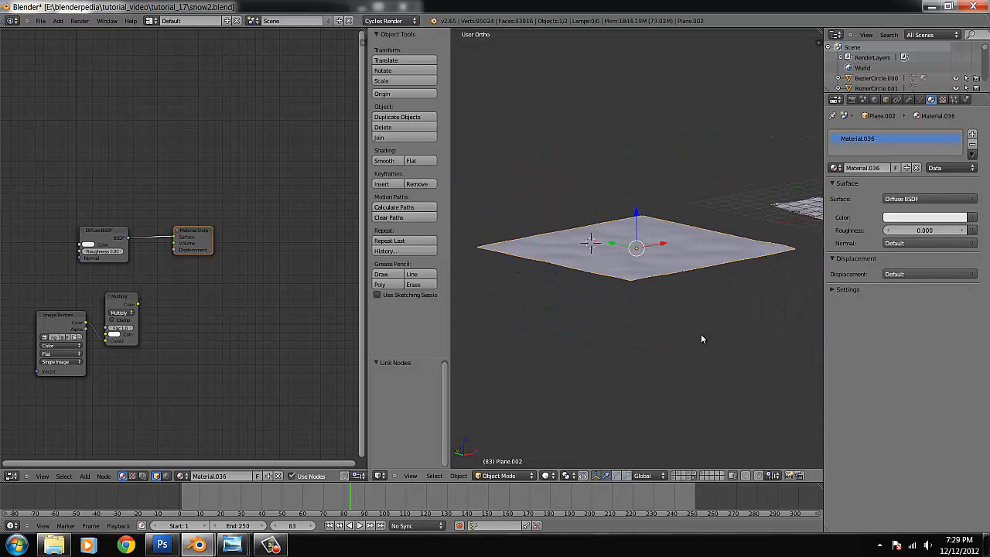
Look through the scene layers for the Sun lamp, select it and centre the view on it
click(704, 476)
click(695, 475)
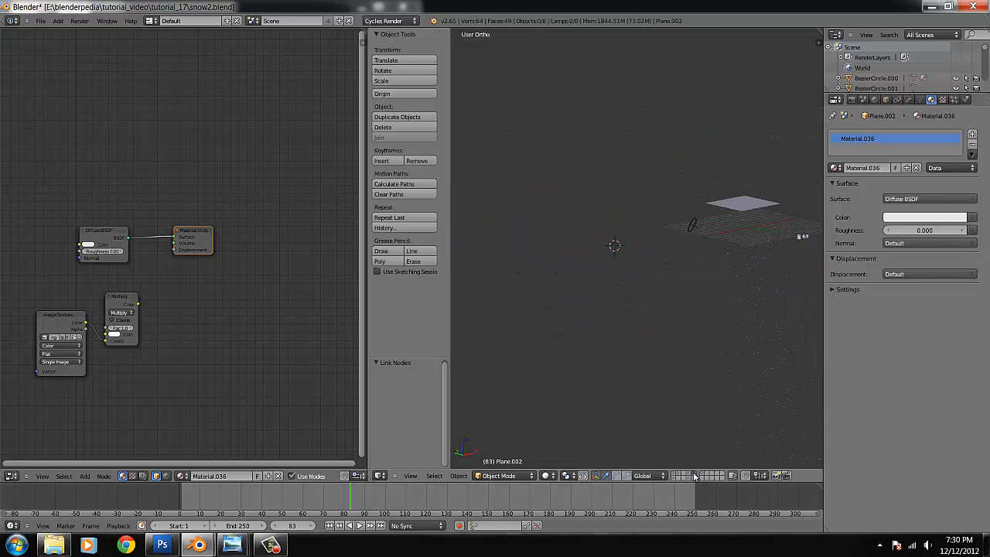
scroll(609, 276, down, 3)
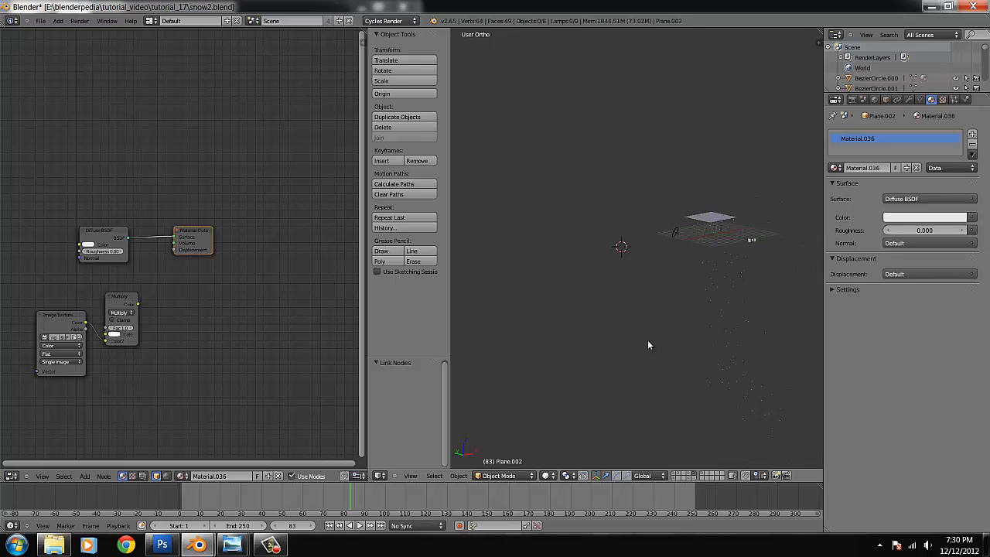
click(702, 476)
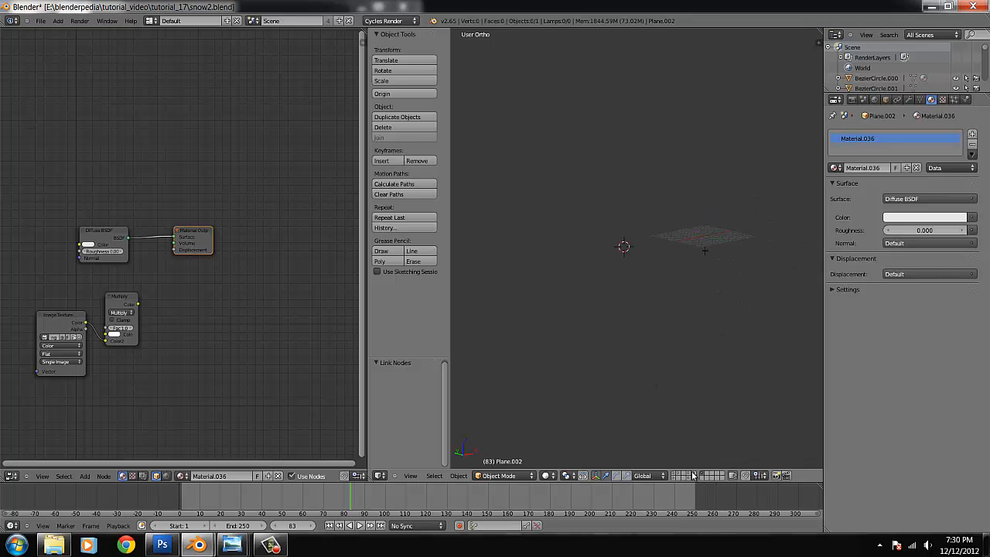
click(691, 476)
right_click(709, 206)
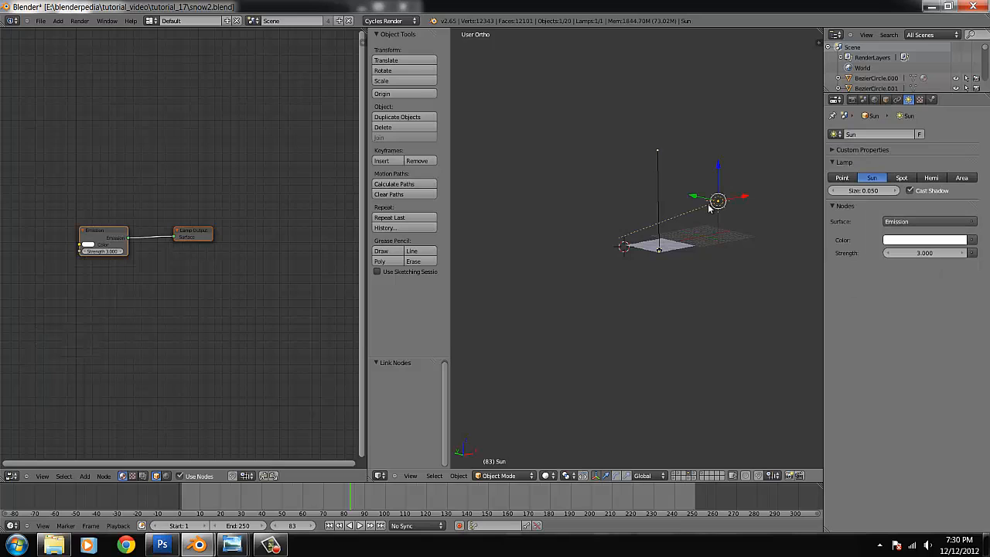
mouse_move(707, 231)
middle_down()
mouse_move(699, 285)
mouse_move(719, 234)
middle_up()
scroll(720, 235, up, 9)
click(754, 217)
key(KP_Decimal)
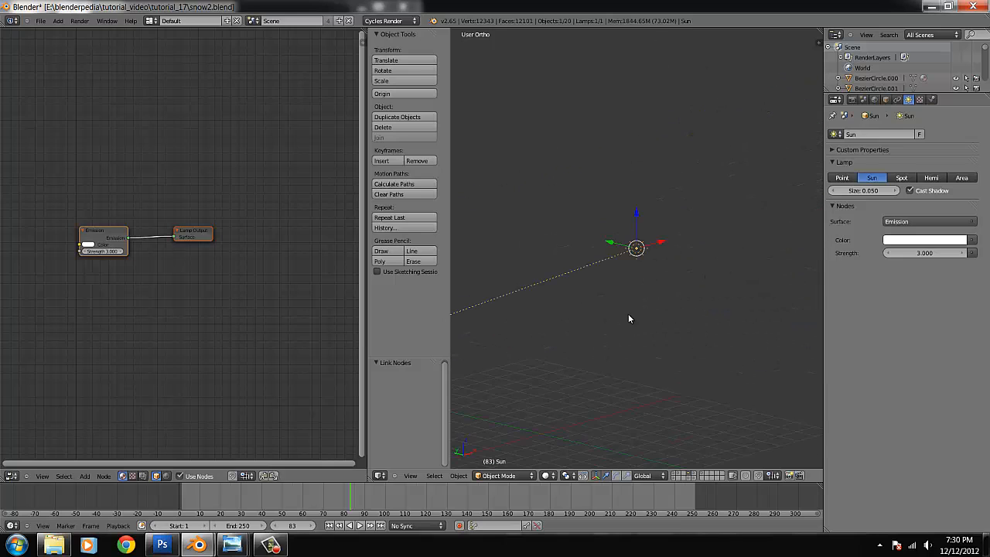
Delete the extra plane Plane.001 from the lamp's layer and reselect the Sun lamp
right_click(547, 379)
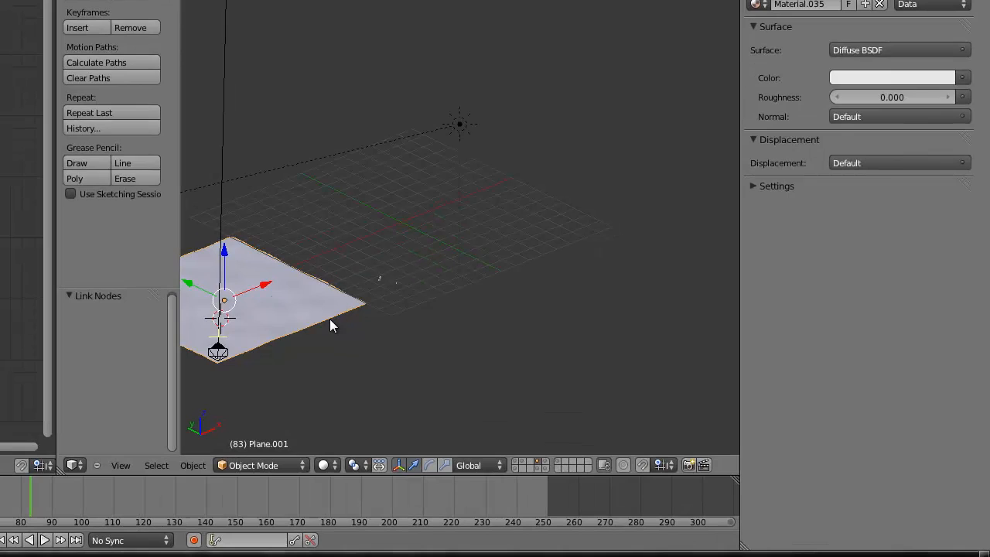
key(Delete)
right_click(547, 190)
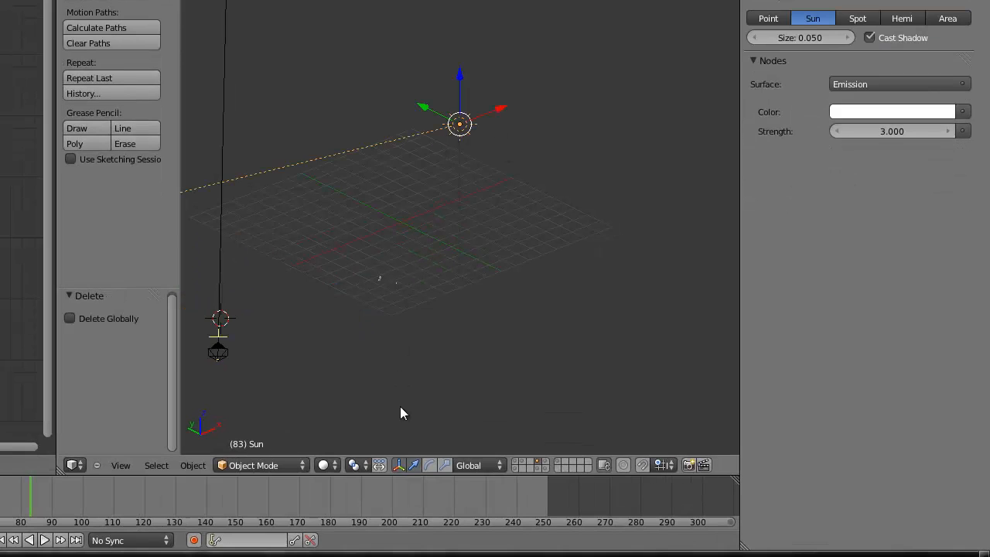
Check the layer holding the snow planes and return to the Sun lamp's layer
click(546, 466)
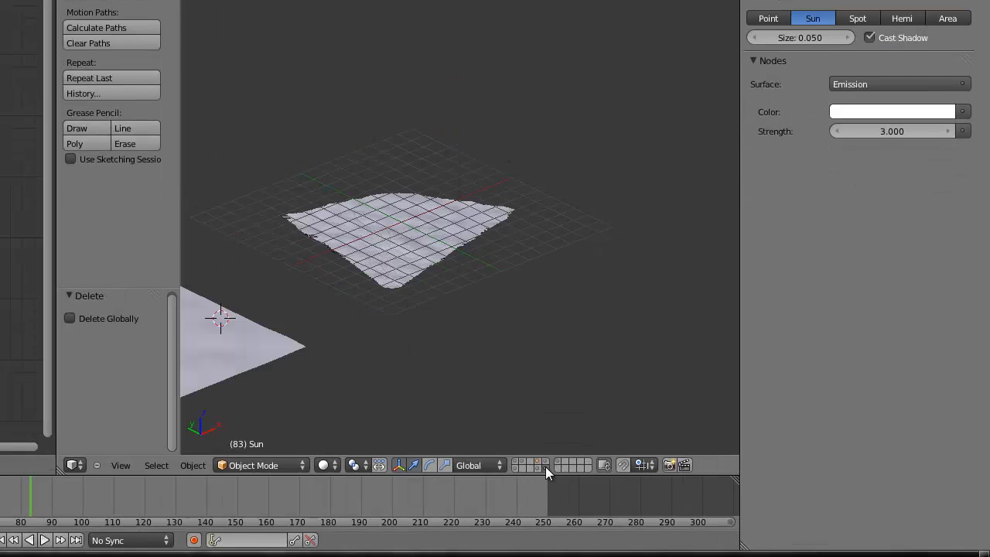
click(545, 465)
click(539, 465)
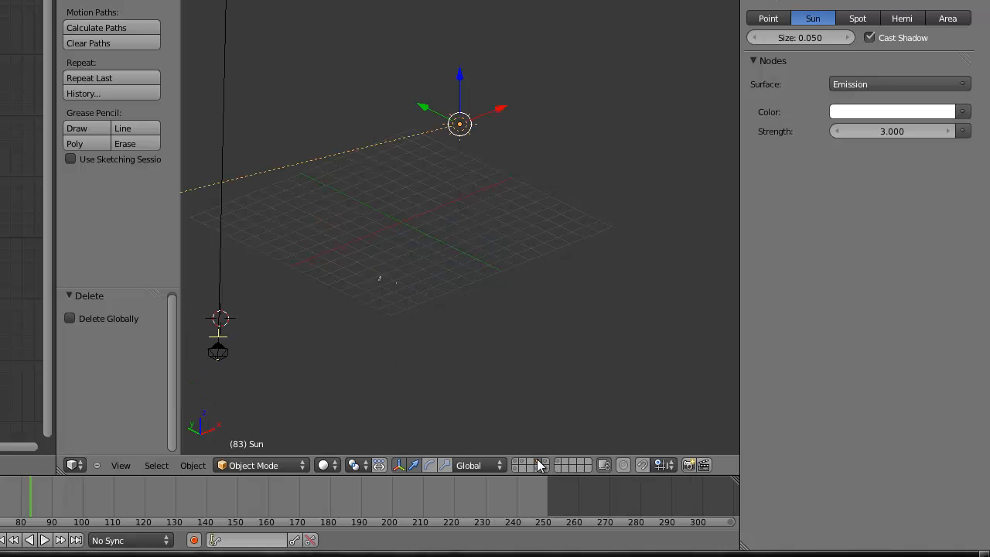
Move the Sun lamp to the layer holding the snow planes and display that layer
key(m)
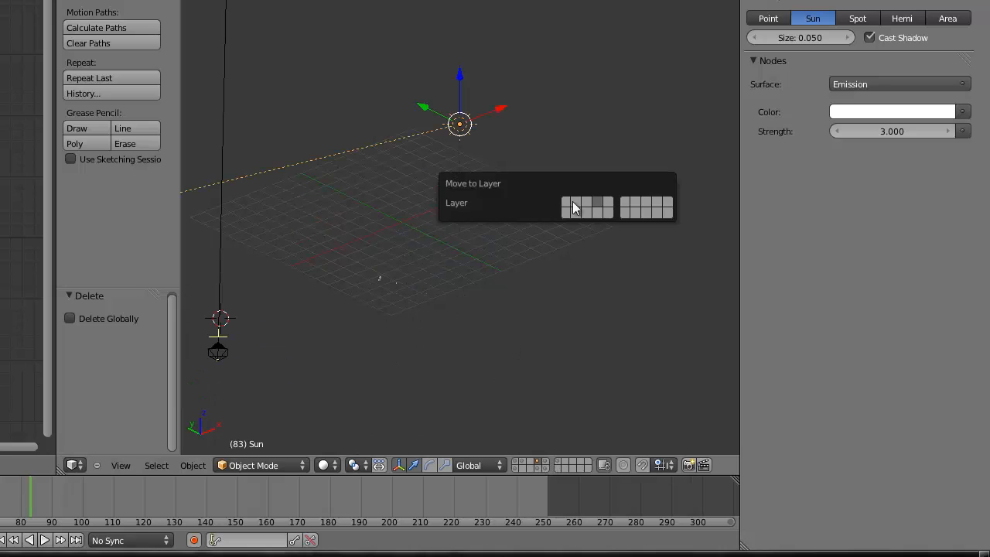
click(608, 212)
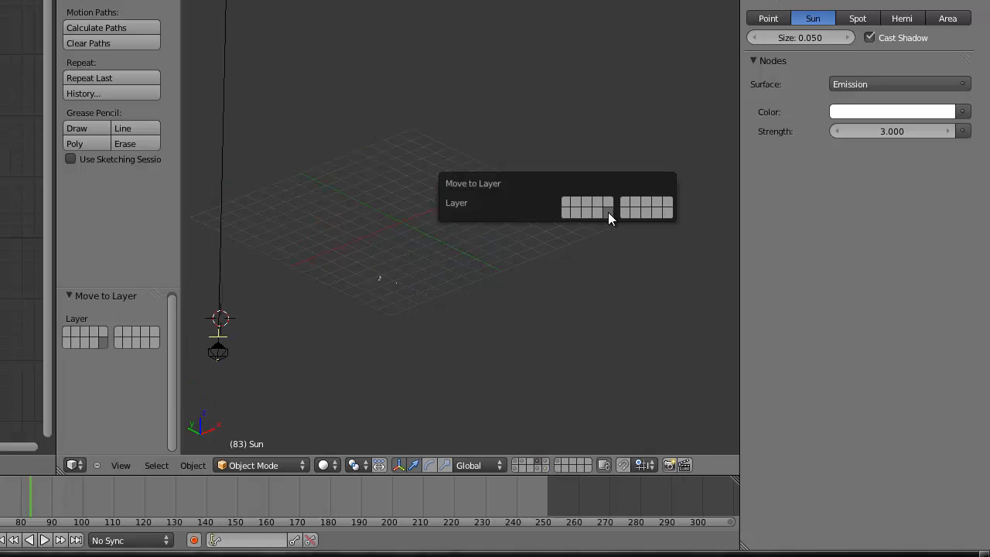
click(545, 467)
scroll(358, 294, down, 3)
click(270, 279)
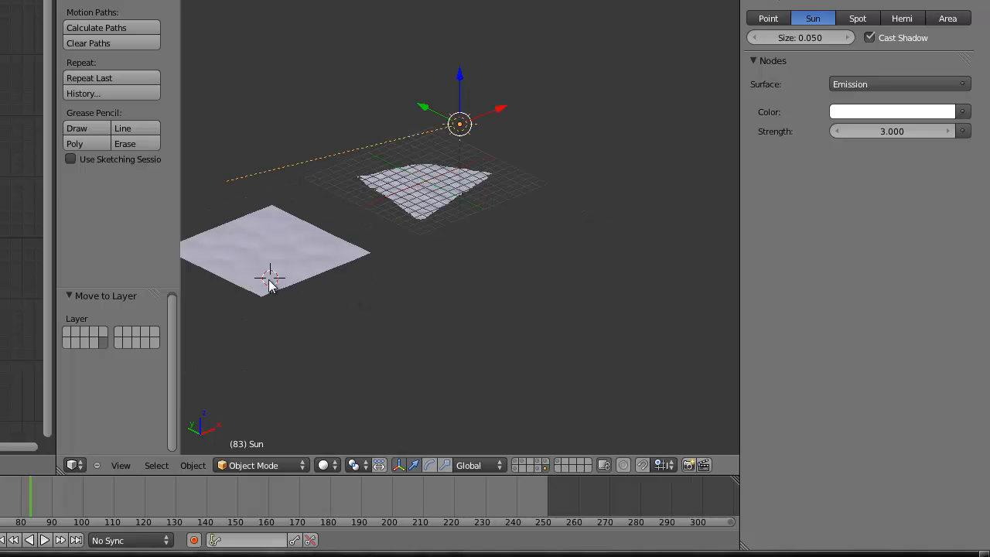
Select the flat snow plane Plane.002, centre an angled view on it and preview it in Rendered shading
scroll(270, 283, up, 5)
key(KP_7)
scroll(363, 229, down, 11)
right_click(265, 149)
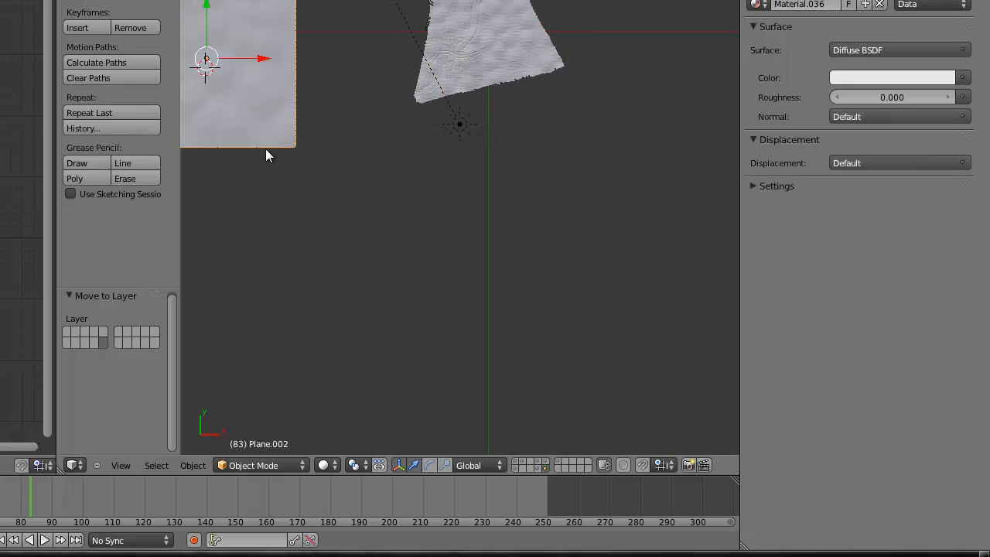
key(KP_Decimal)
middle_drag(532, 265, 575, 231)
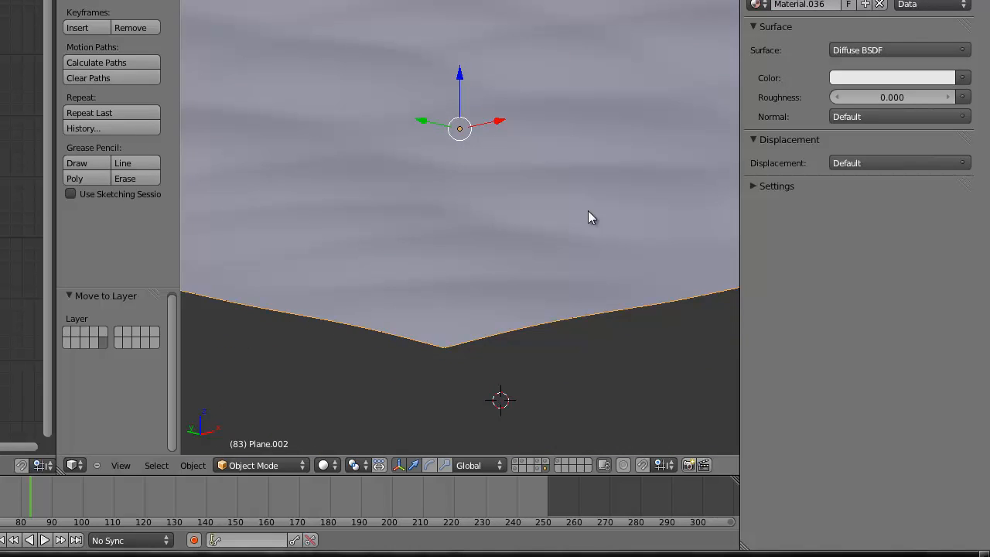
click(325, 465)
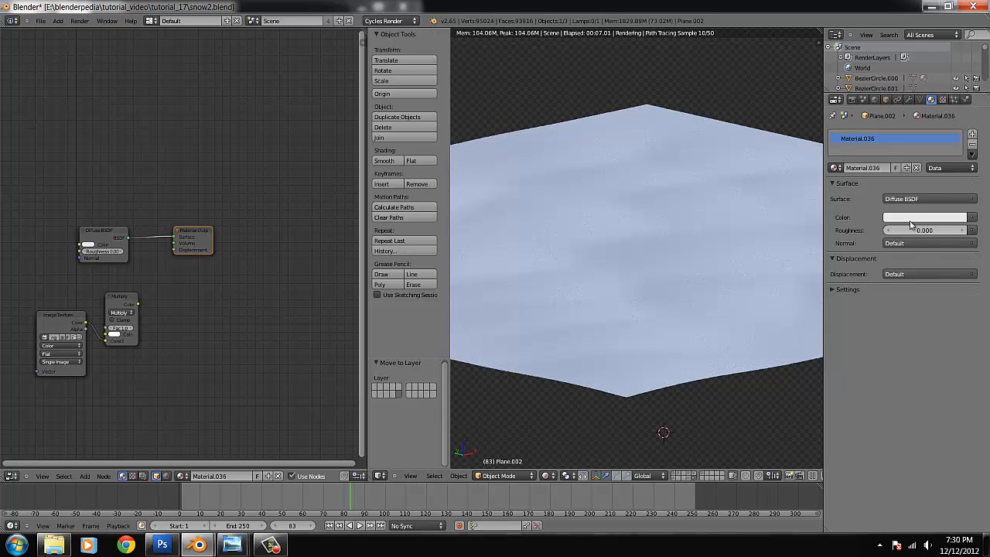
Link the Multiply node's Color output to the Material Output's Displacement, preview the bumps and return the viewport to Solid shading
scroll(604, 257, up, 2)
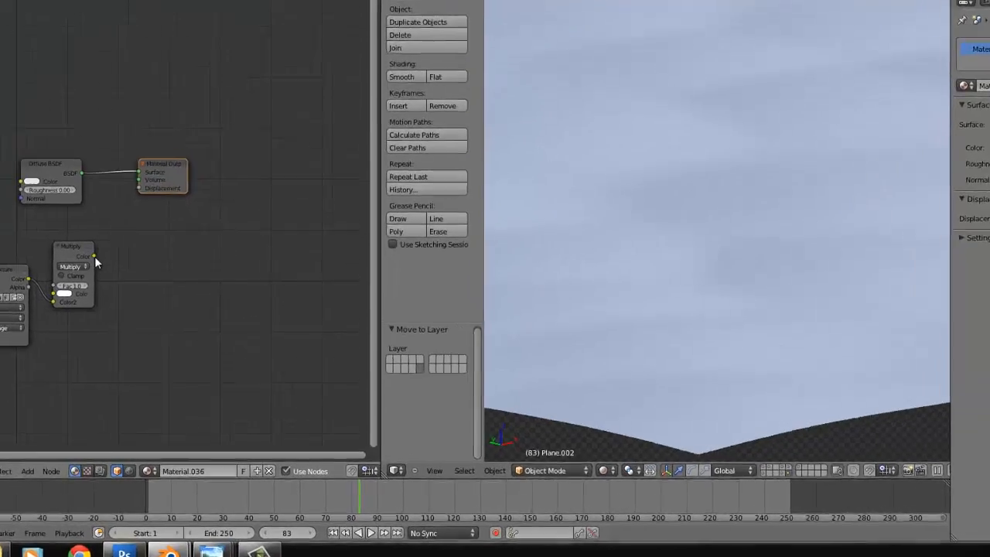
drag(93, 256, 139, 188)
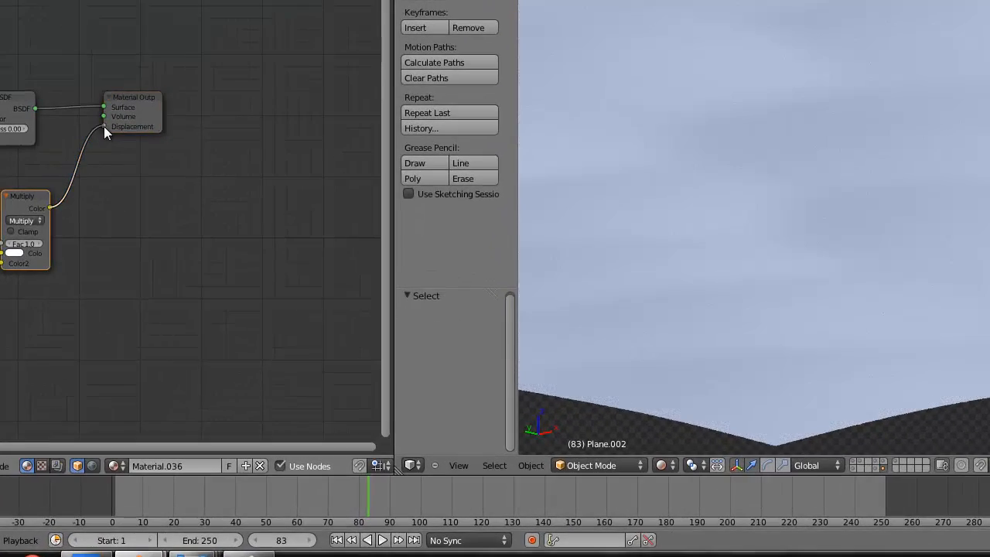
drag(104, 126, 105, 127)
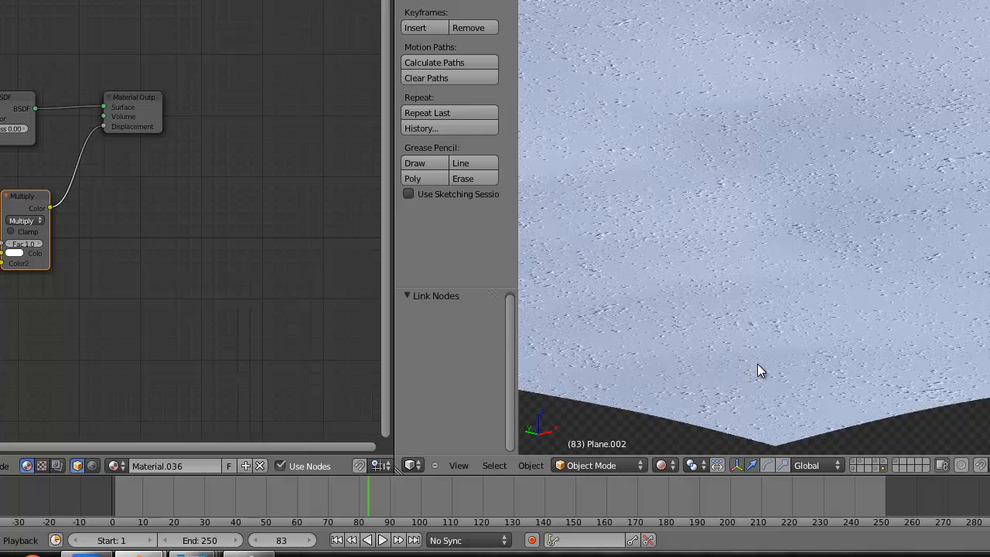
click(660, 464)
click(681, 419)
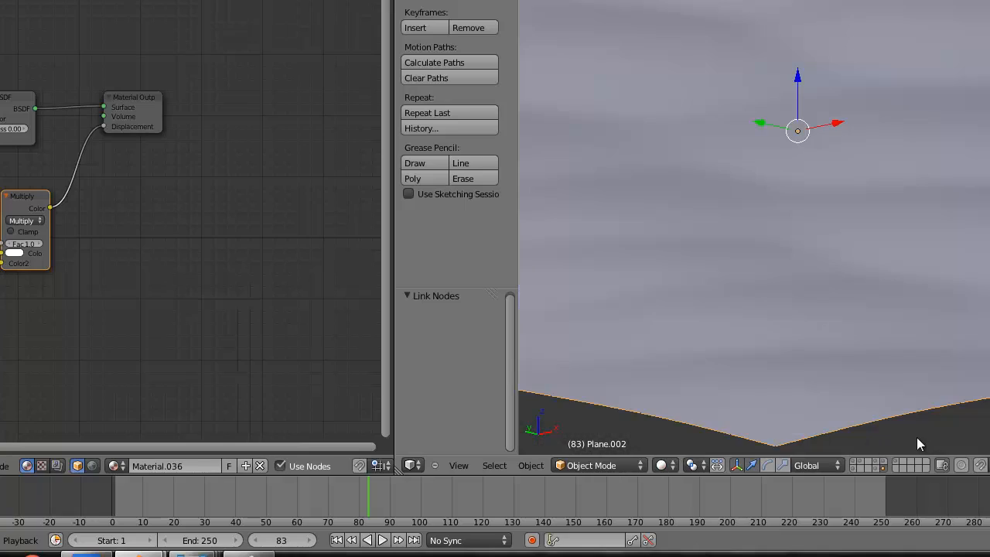
Look through the scene layers from the top view for the camera
key(KP_7)
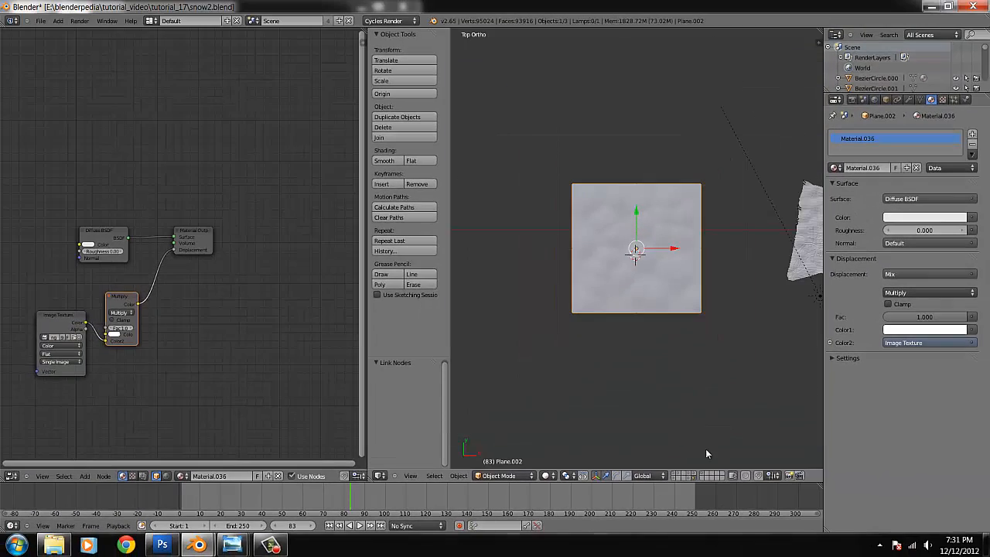
click(701, 476)
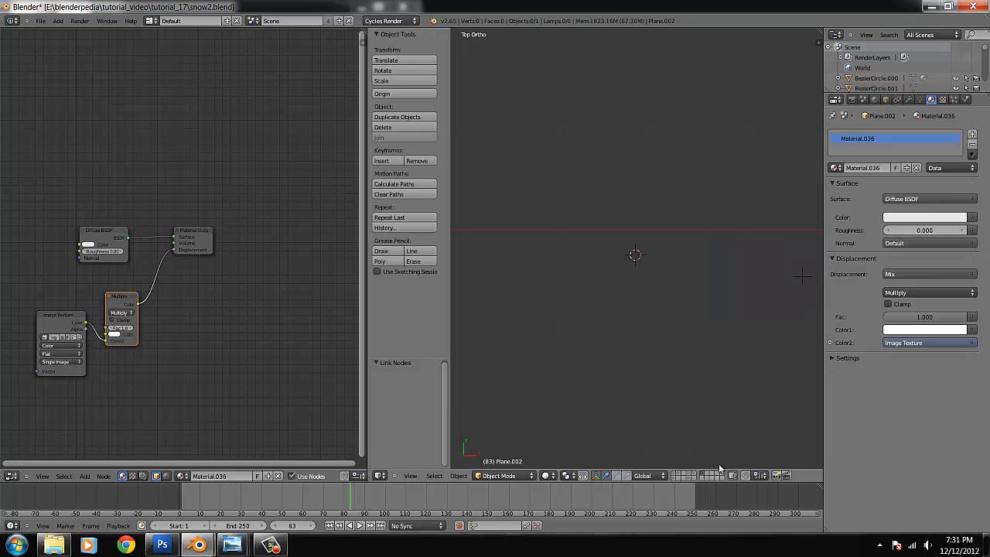
click(700, 477)
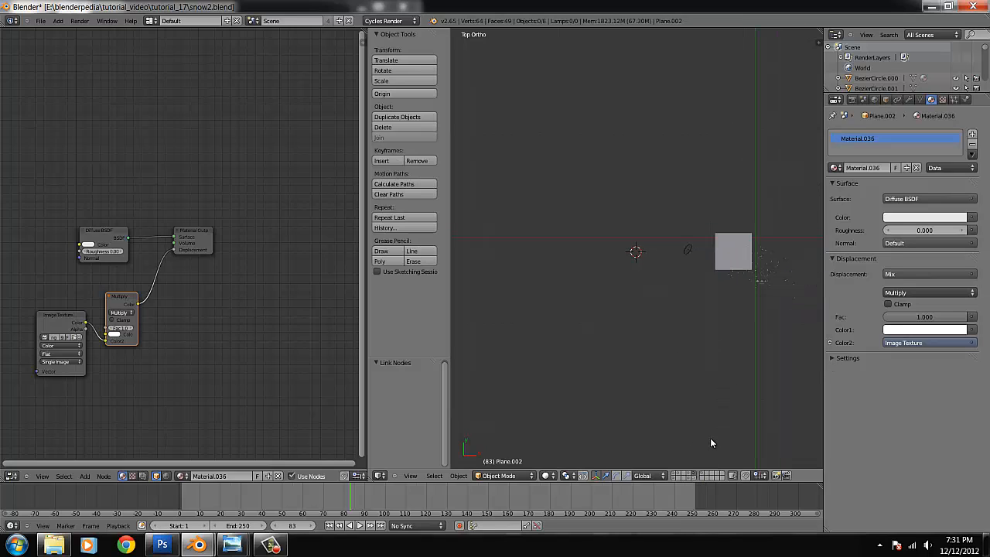
click(700, 476)
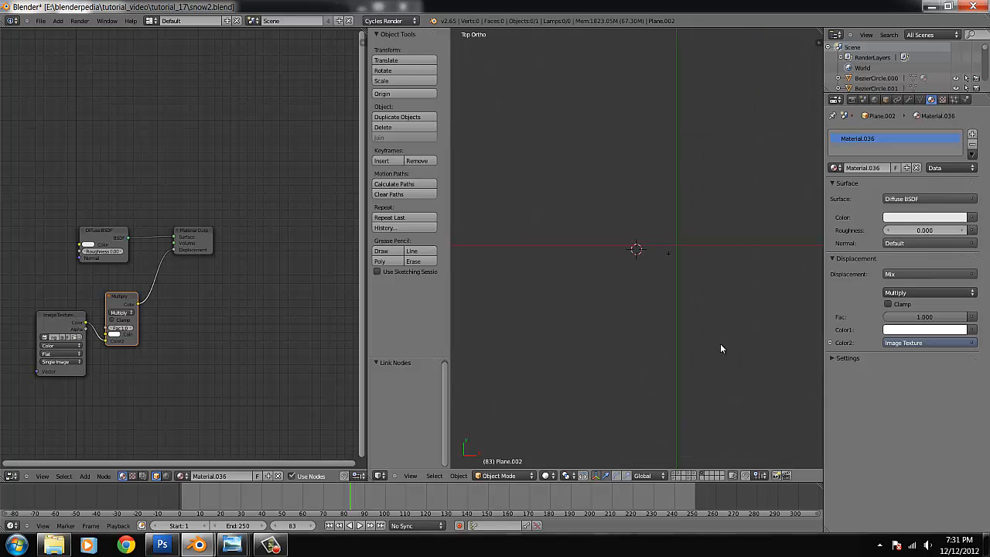
click(694, 475)
click(689, 476)
Select the Camera, move it to the layer holding the snow planes and display that layer
right_click(652, 256)
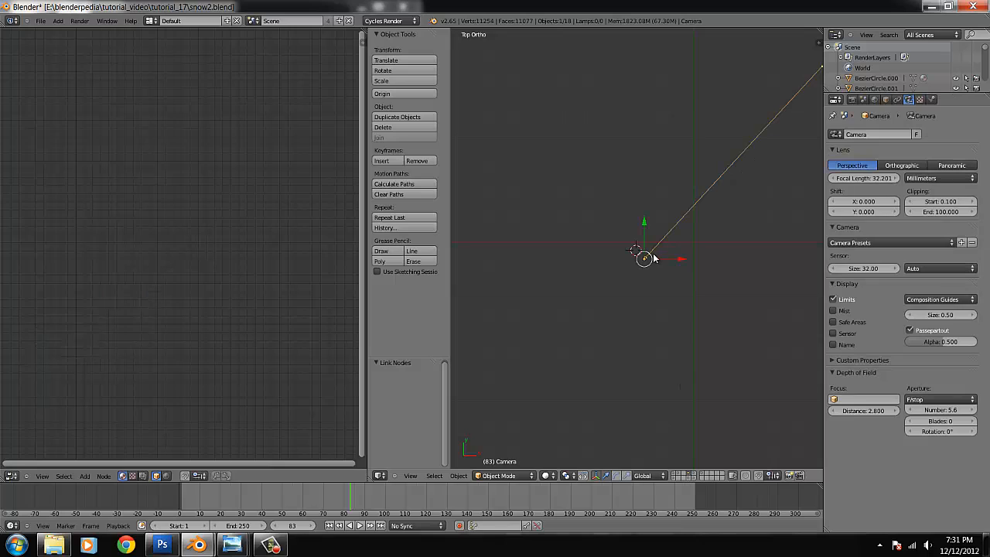
key(m)
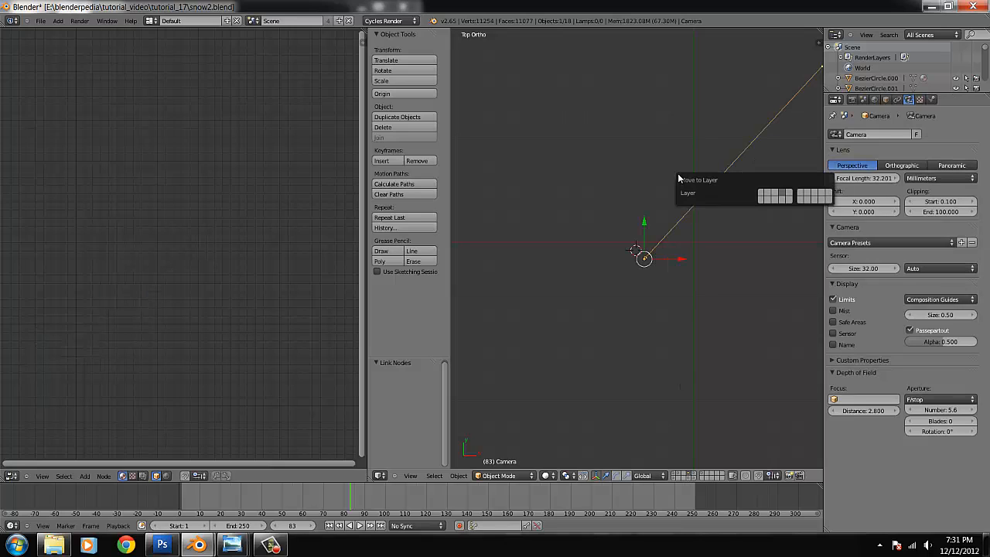
click(786, 200)
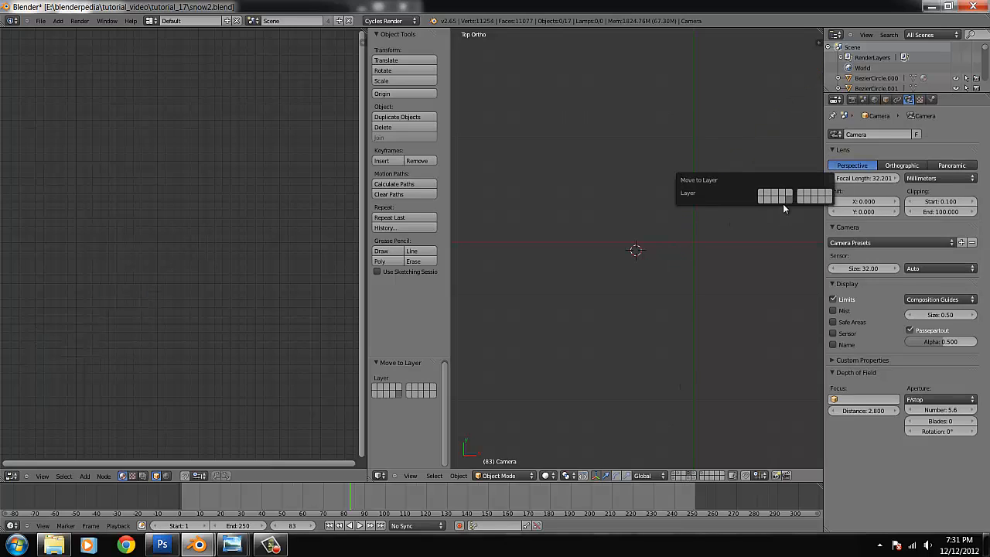
click(694, 477)
Move the Camera in top view to a spot near the lower-left corner of Plane.002
scroll(643, 287, up, 5)
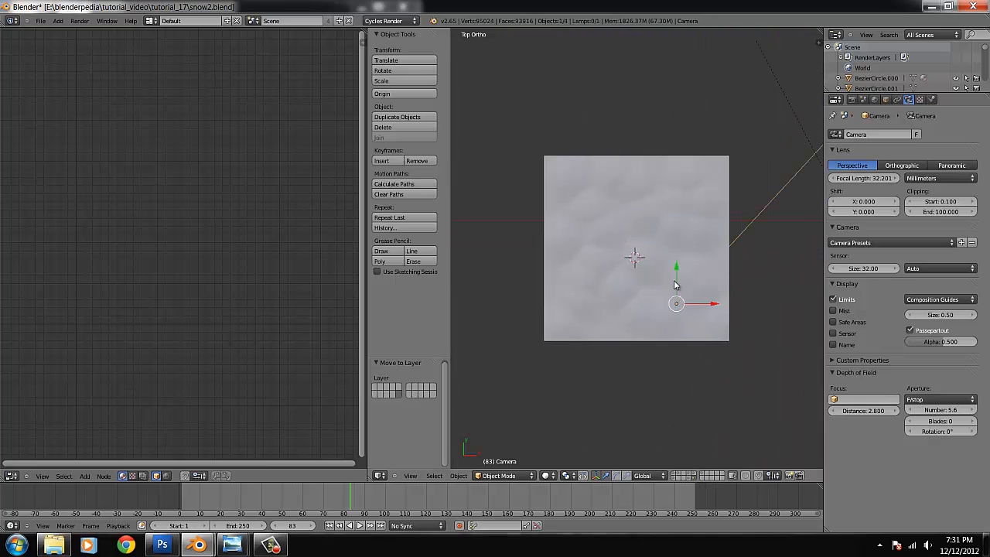
key(g)
click(568, 300)
key(z)
key(z)
right_click(633, 325)
key(z)
right_click(588, 321)
key(g)
click(571, 326)
Look through the Camera, raise it about 1.23 units above the snow and adjust its aim with fly navigation
key(KP_0)
key(z)
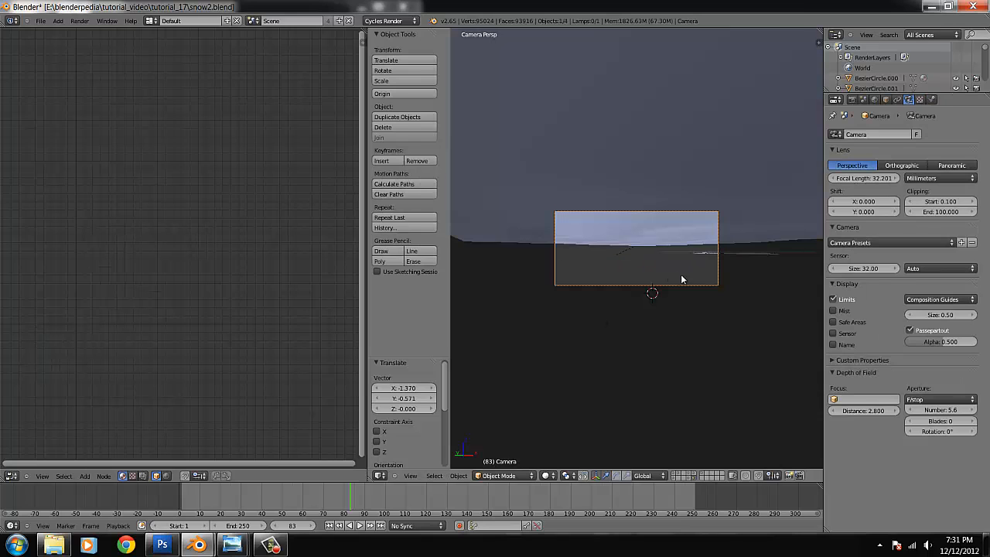
key(g)
click(649, 260)
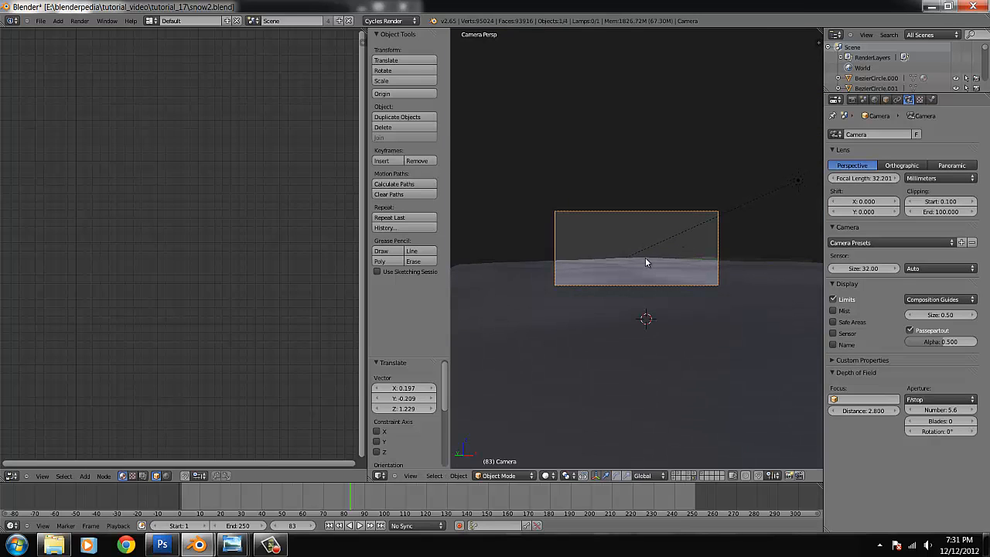
key(shift+f)
scroll(646, 272, down, 3)
click(636, 248)
key(Home)
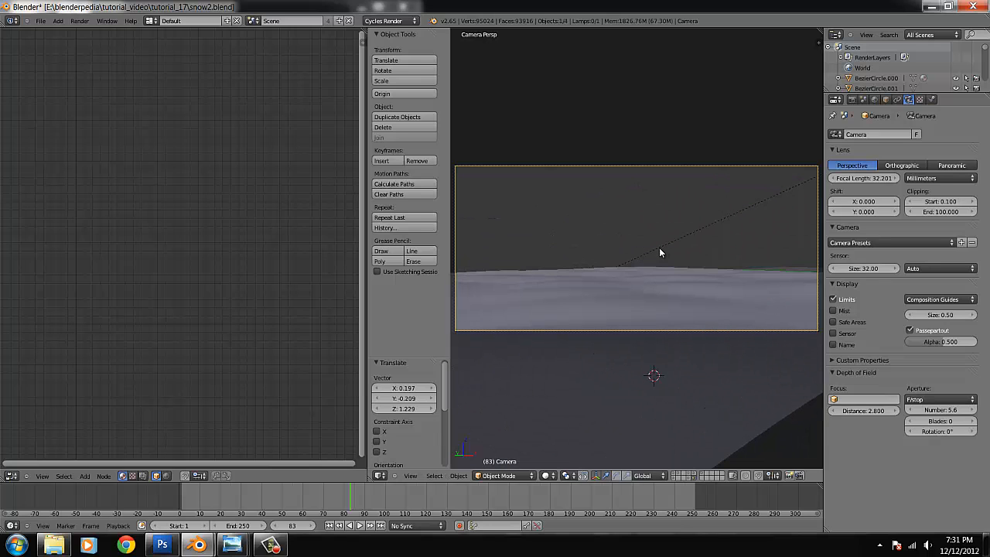
Shift the Camera by about X -0.32, Y 0.29 and fine-tune it by about X 0.06, Y -0.05
key(g)
click(633, 248)
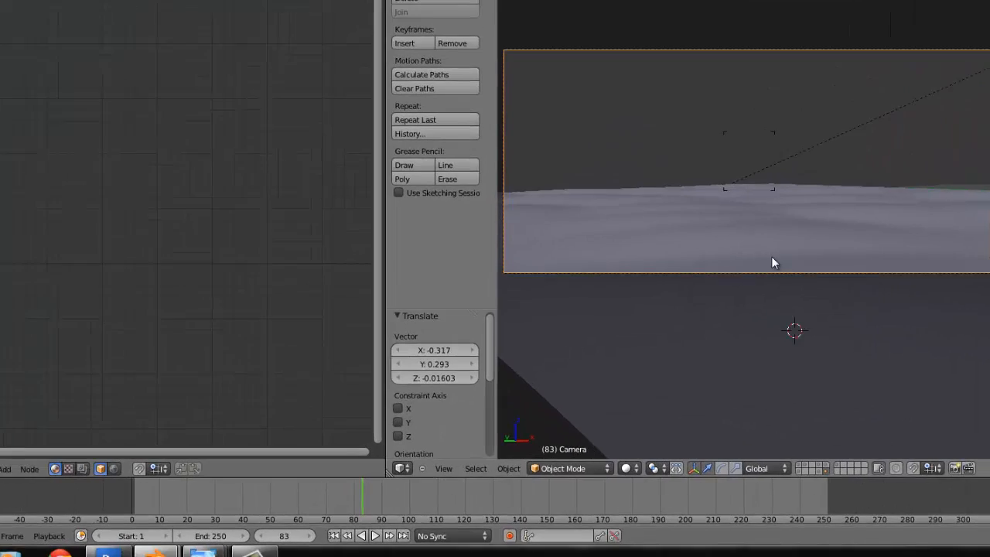
key(g)
click(691, 317)
Disconnect the Multiply node from Displacement on Plane.002 and preview the camera view in Rendered shading
right_click(658, 362)
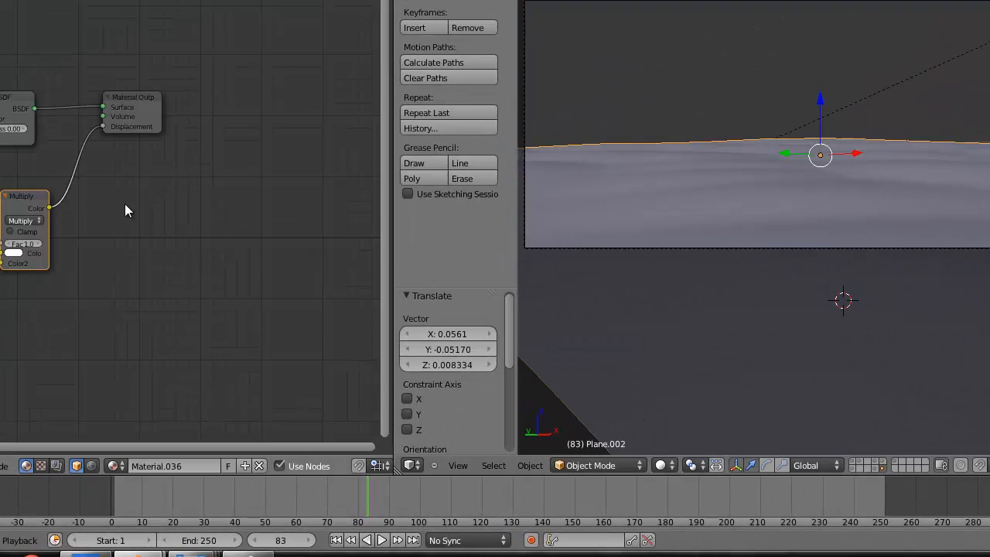
drag(102, 127, 129, 219)
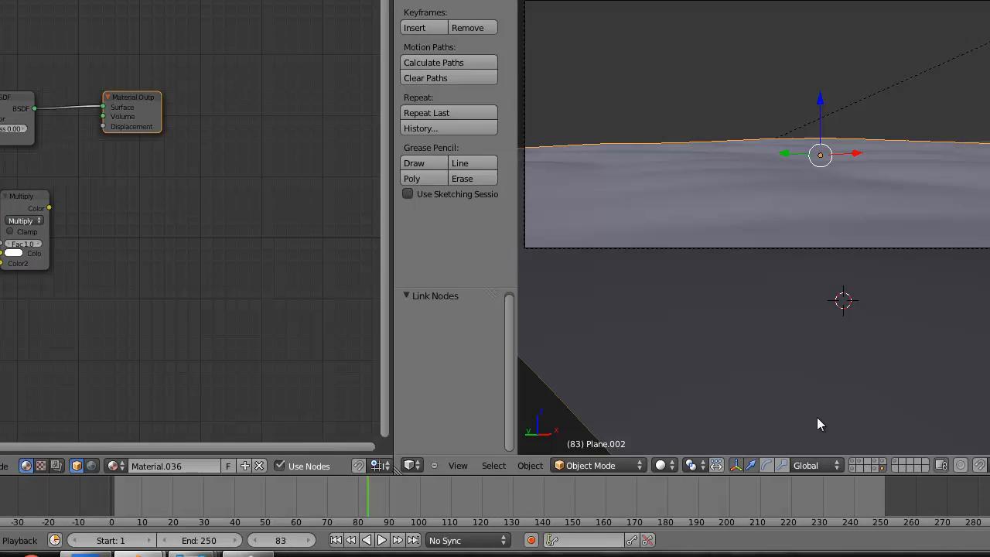
click(664, 465)
click(718, 364)
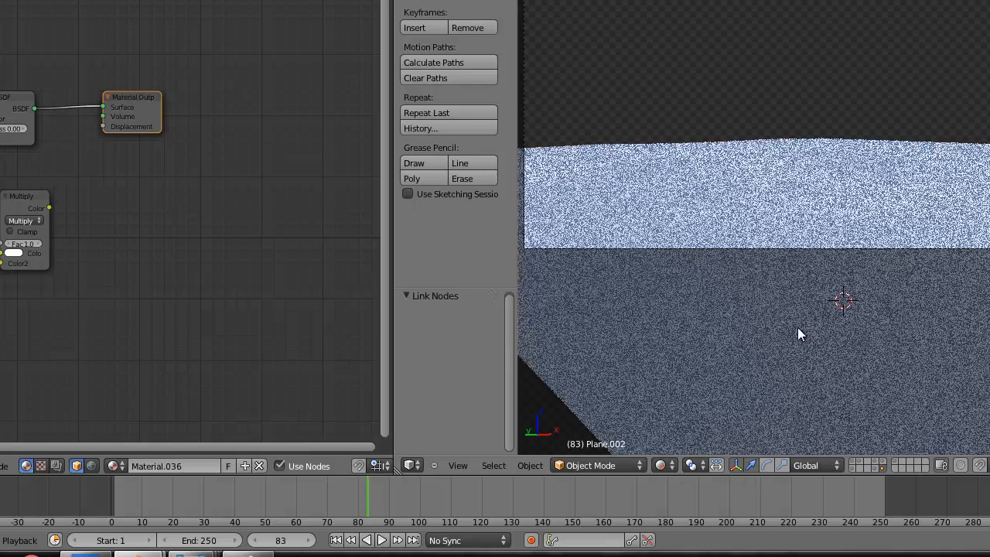
Reconnect the Multiply node's Color to Displacement, preview the result through the camera and return to Solid shading
drag(49, 209, 103, 127)
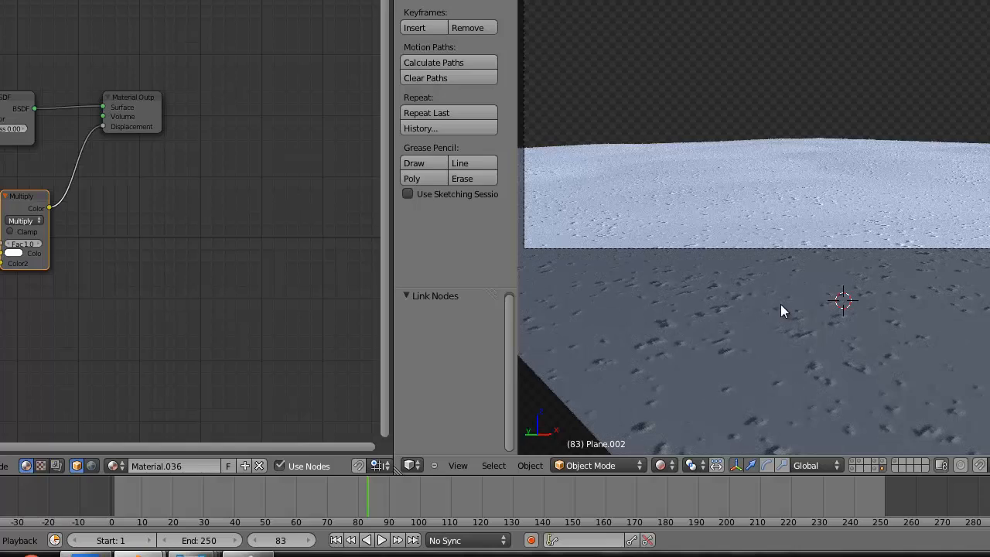
click(660, 466)
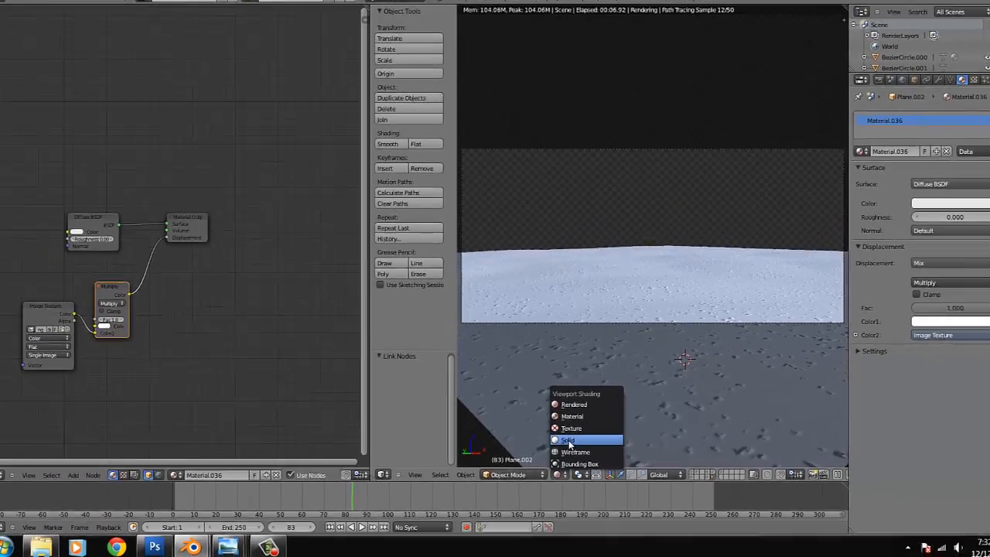
click(569, 440)
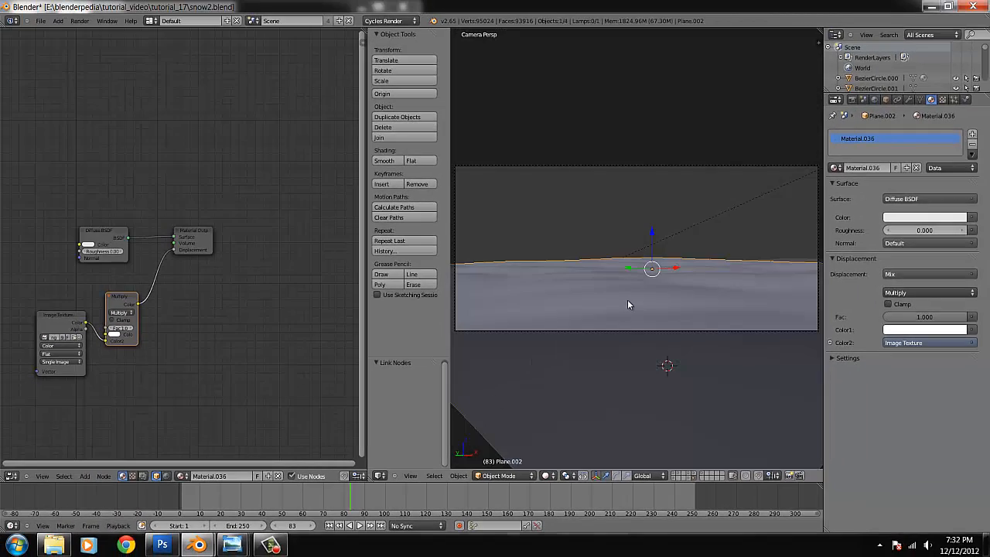
Select the original sculpted snow Plane and examine its surface relief from above and from oblique angles
key(KP_7)
right_click(629, 267)
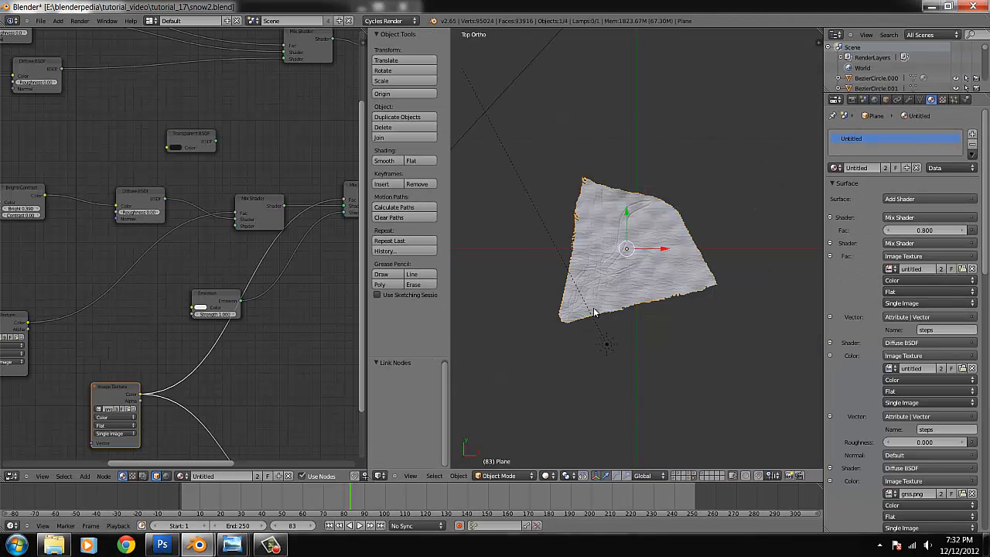
scroll(615, 312, up, 5)
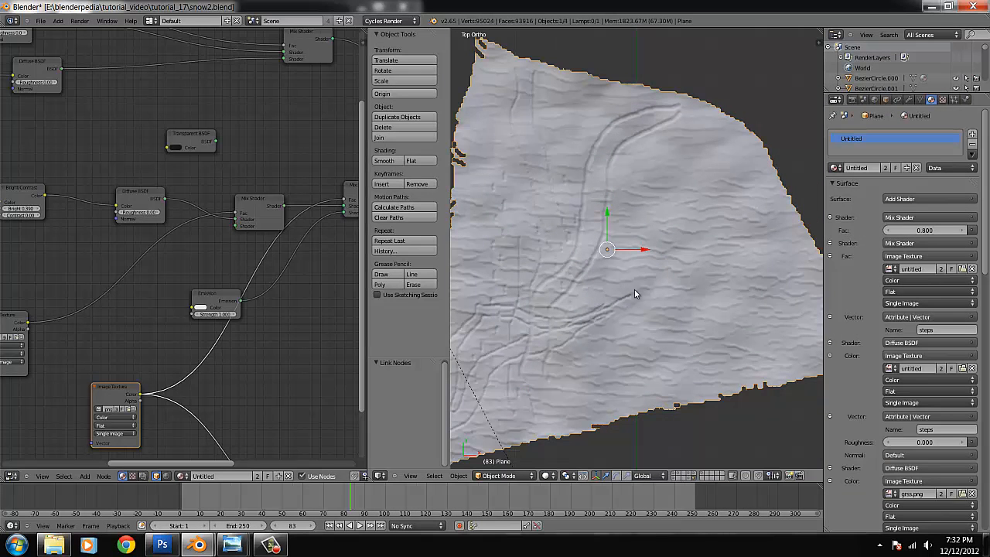
scroll(570, 298, down, 8)
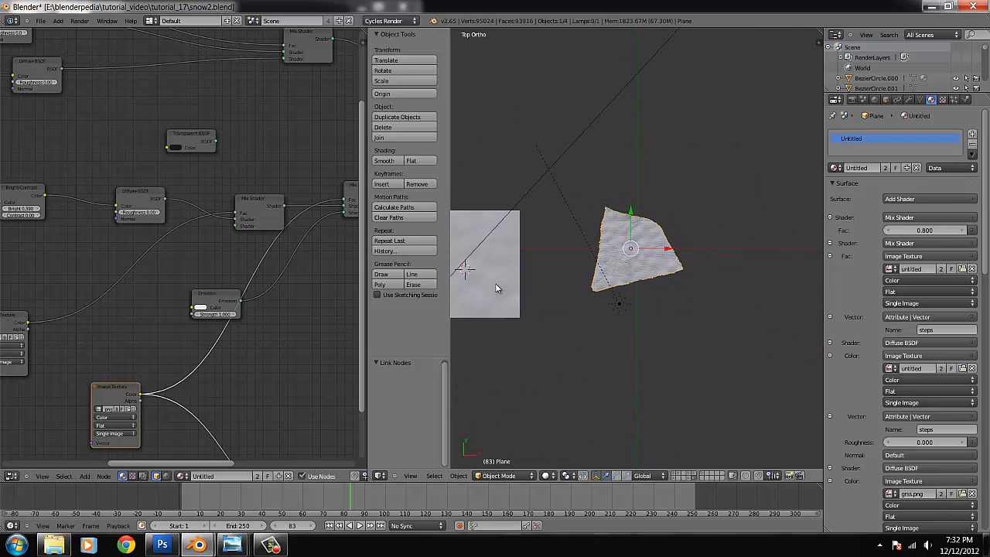
scroll(496, 286, up, 5)
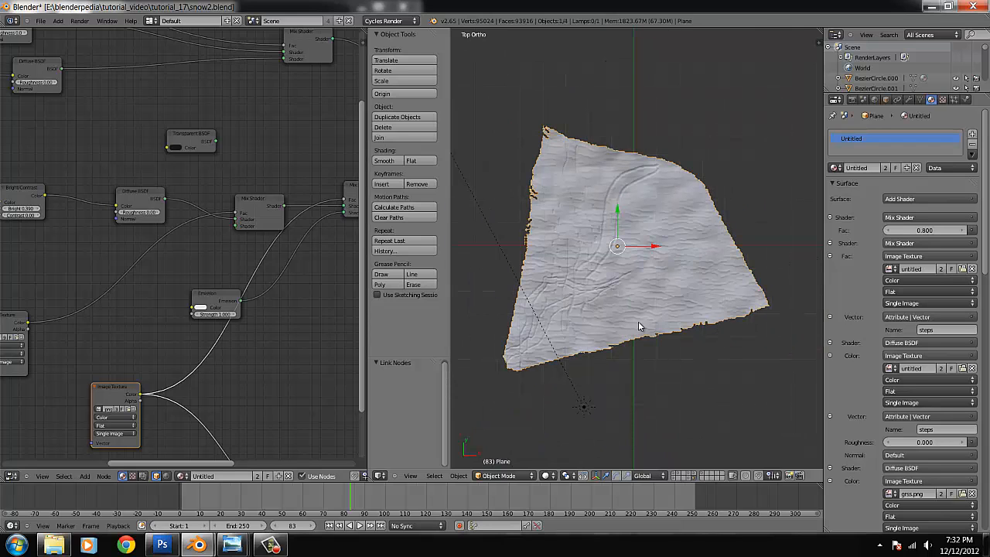
scroll(632, 295, up, 3)
middle_drag(627, 321, 682, 228)
scroll(680, 275, up, 5)
middle_drag(680, 275, 628, 344)
scroll(647, 268, down, 4)
scroll(639, 309, down, 2)
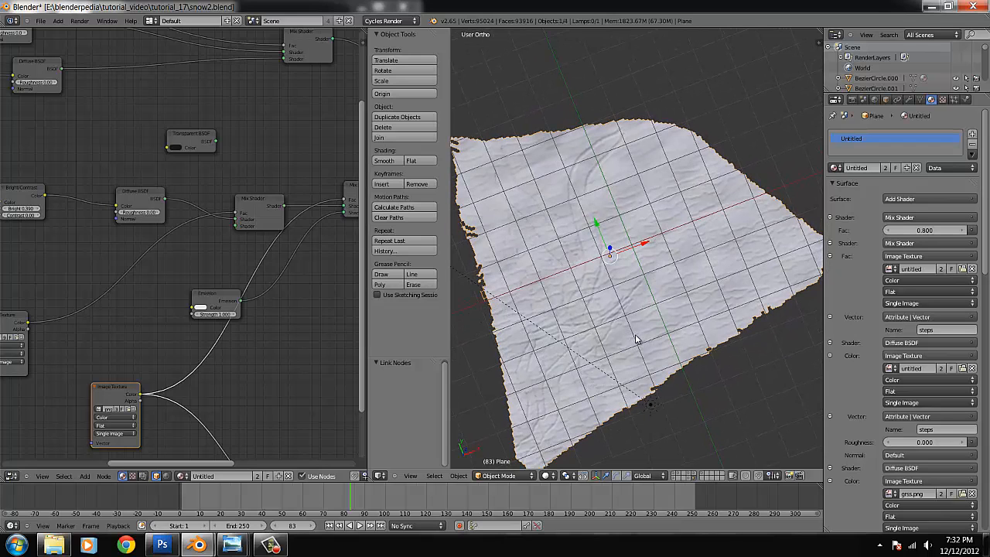
scroll(627, 333, up, 5)
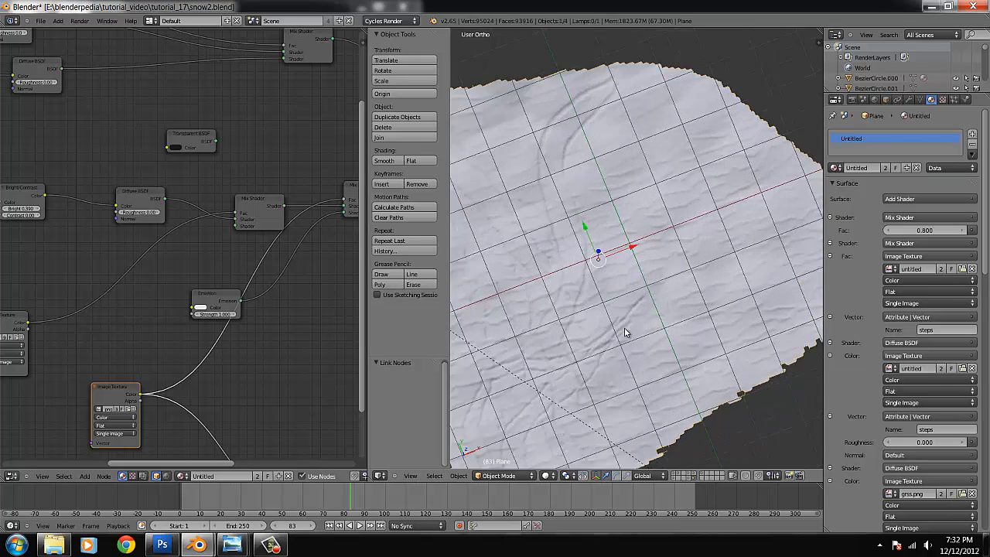
scroll(678, 251, down, 3)
middle_drag(681, 277, 712, 215)
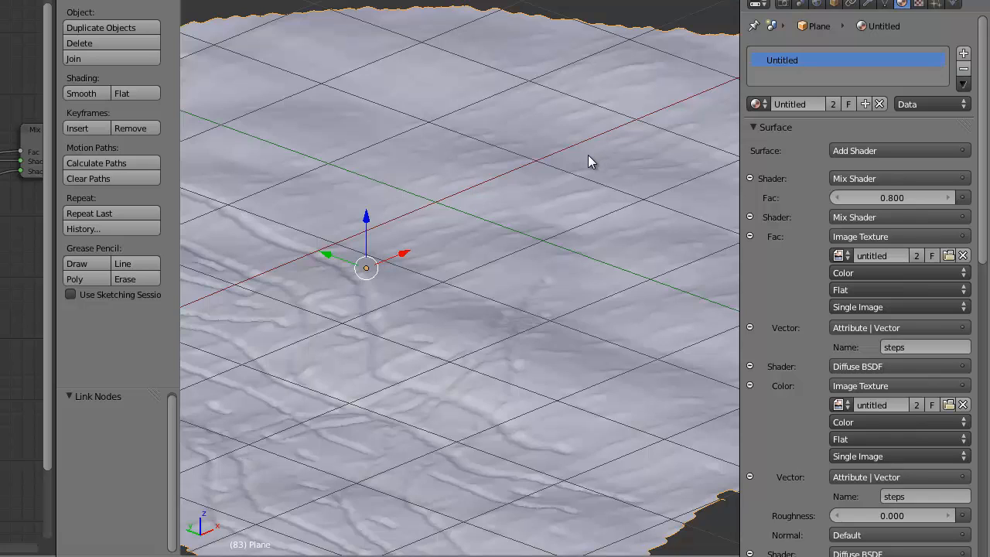
Preview the snow Plane's Subsurf modifier at 2 and 3 View subdivisions and return the value to 1
click(868, 4)
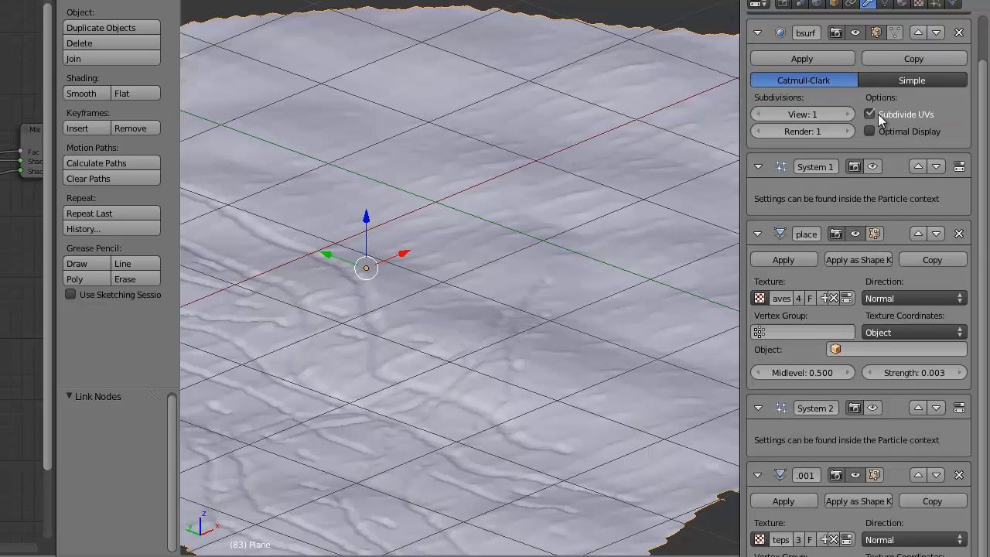
click(847, 115)
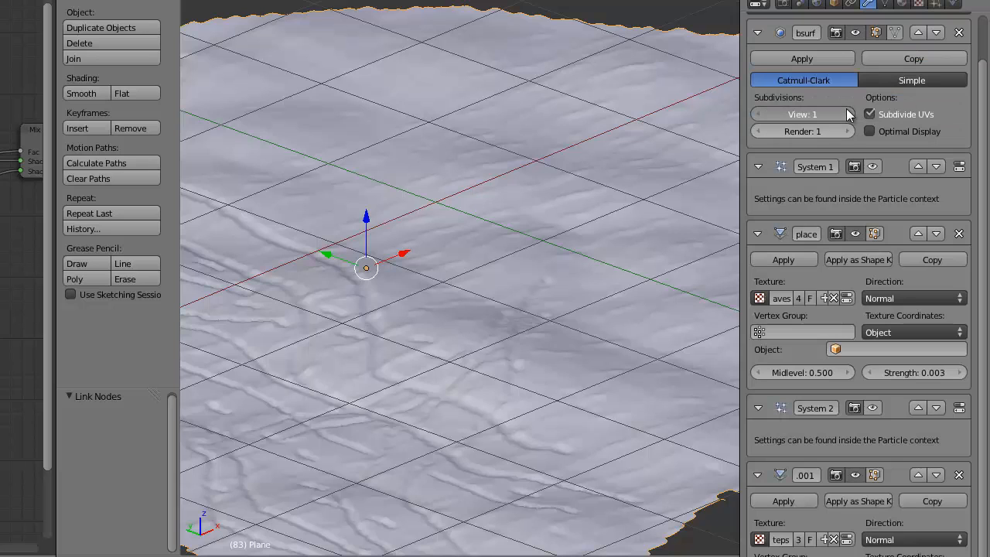
click(847, 115)
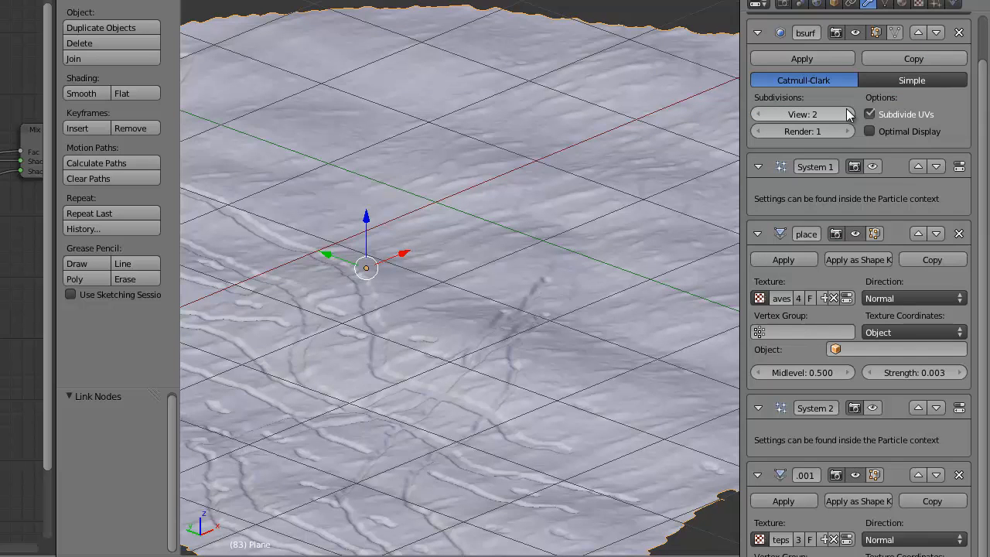
click(849, 115)
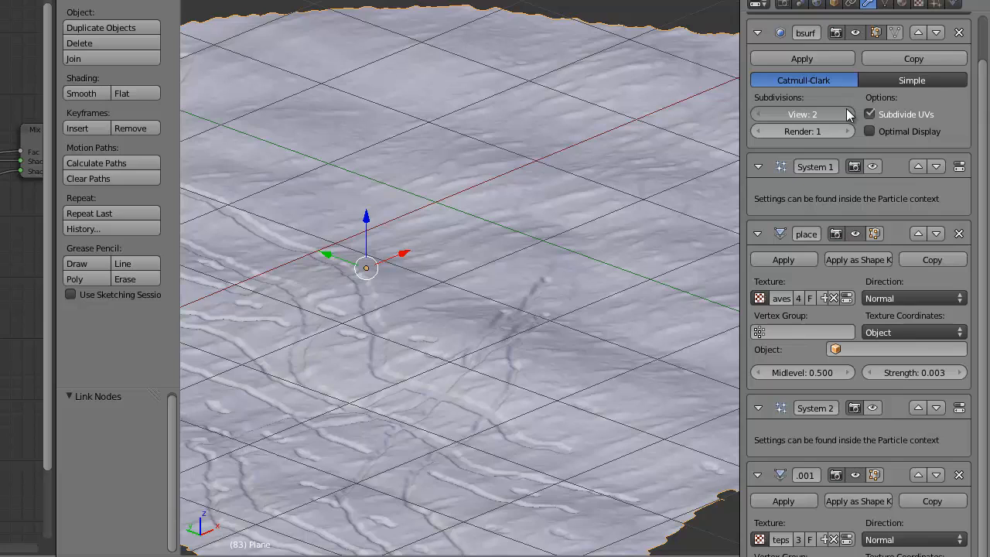
click(849, 115)
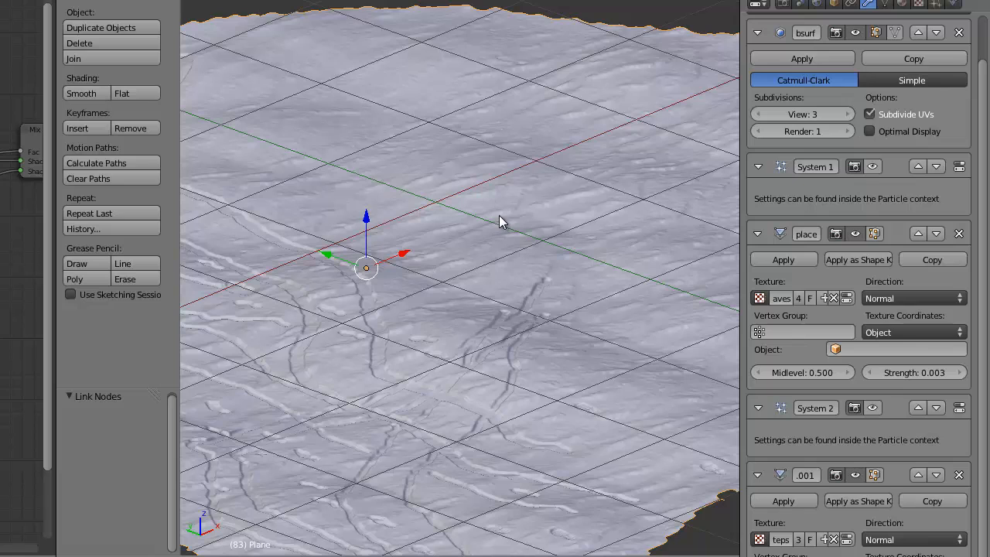
click(758, 116)
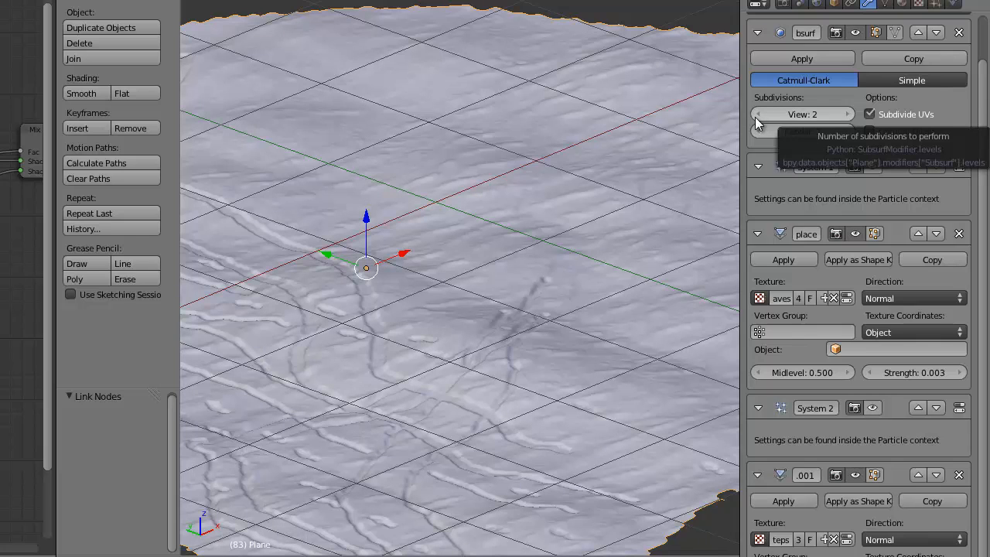
click(757, 117)
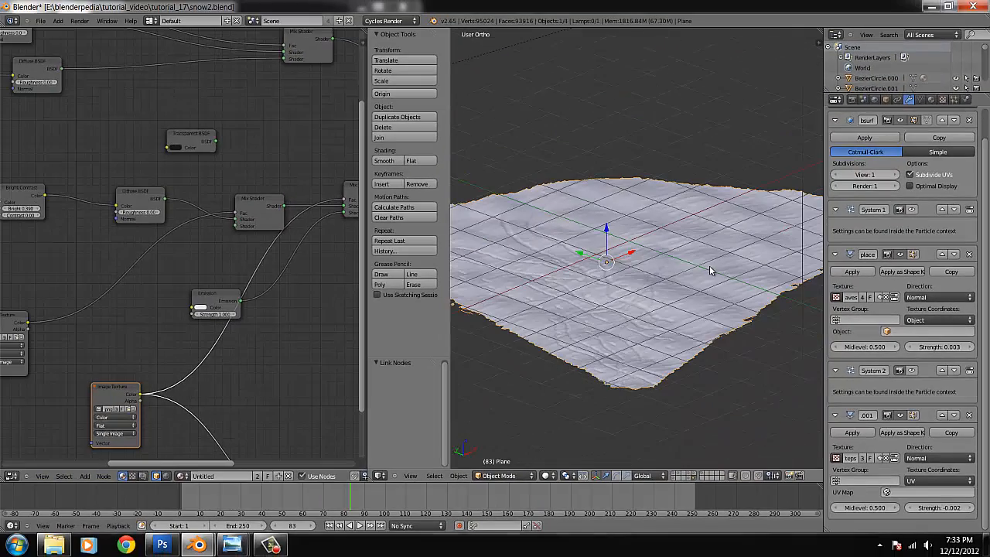
Widen the Node Editor so the Plane's whole snow material node tree fits in view
scroll(639, 274, down, 3)
scroll(173, 263, down, 2)
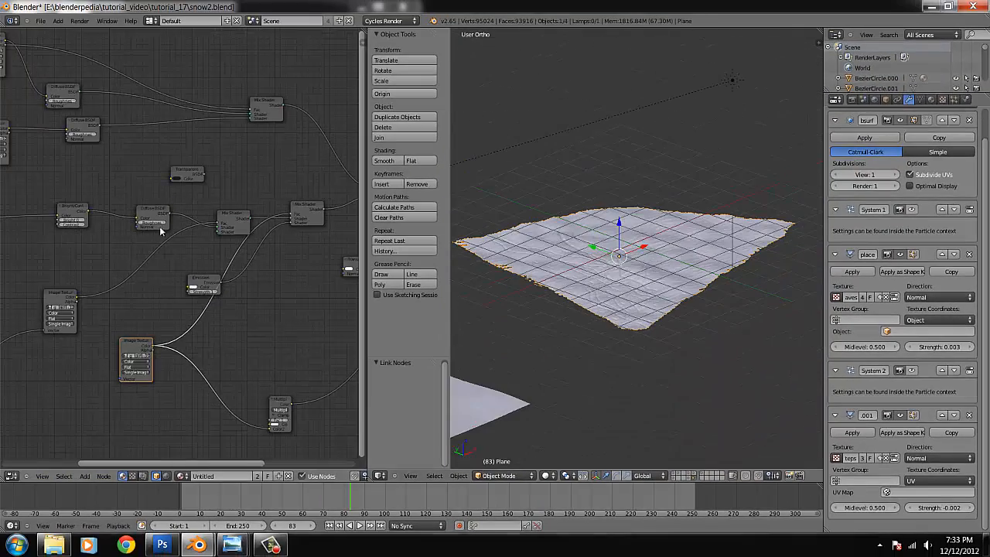
scroll(270, 250, down, 3)
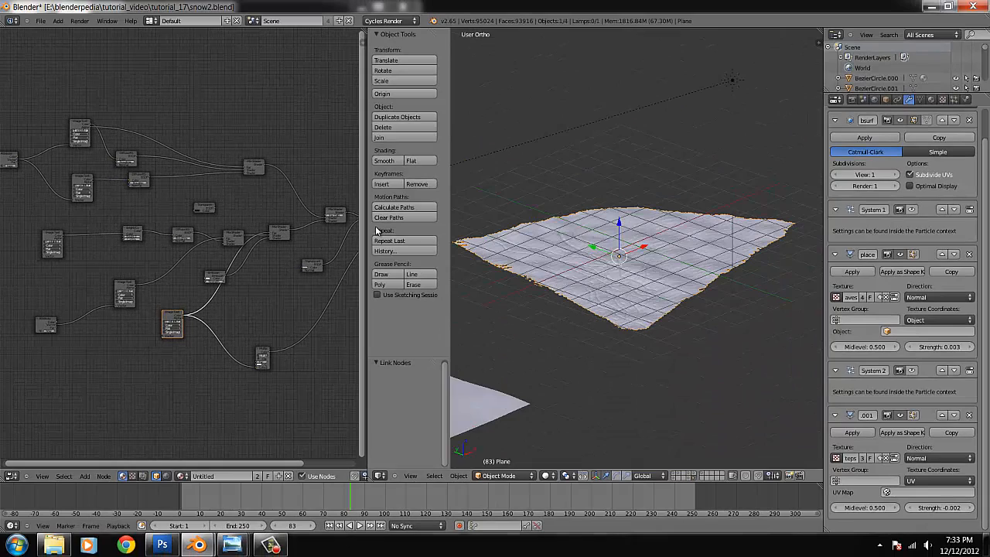
drag(366, 224, 591, 235)
scroll(557, 260, up, 3)
scroll(468, 277, up, 2)
scroll(469, 277, up, 1)
scroll(469, 276, down, 3)
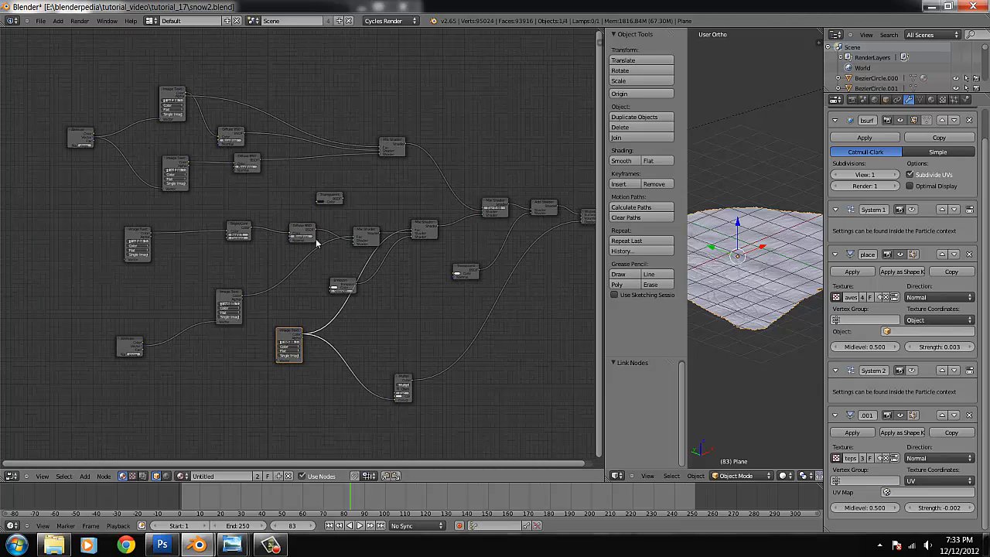
Move the unconnected Transparent BSDF node above the tree and spread out the central Mix Shader and Diffuse BSDF nodes
scroll(312, 244, up, 2)
drag(346, 171, 431, 41)
scroll(366, 167, down, 4)
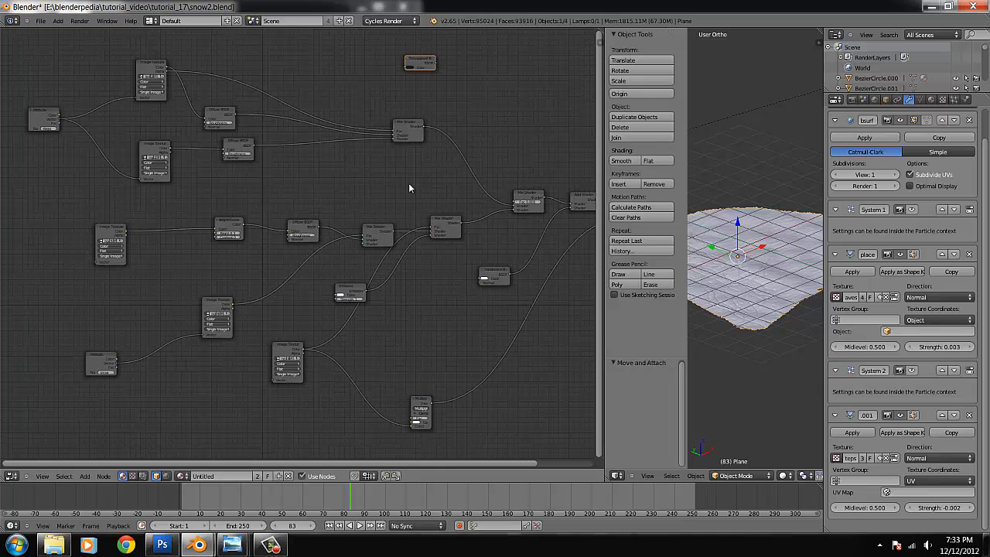
drag(377, 228, 364, 212)
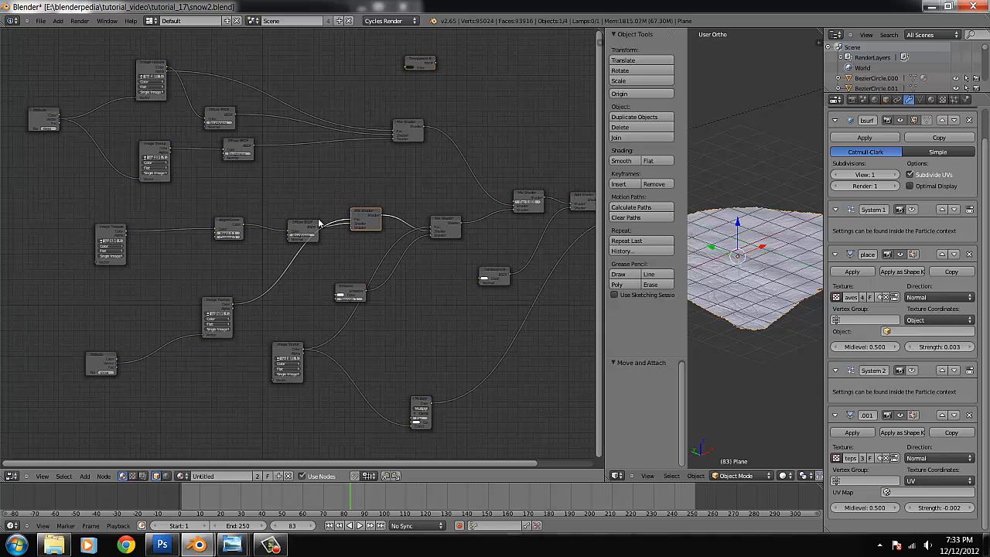
drag(306, 226, 288, 205)
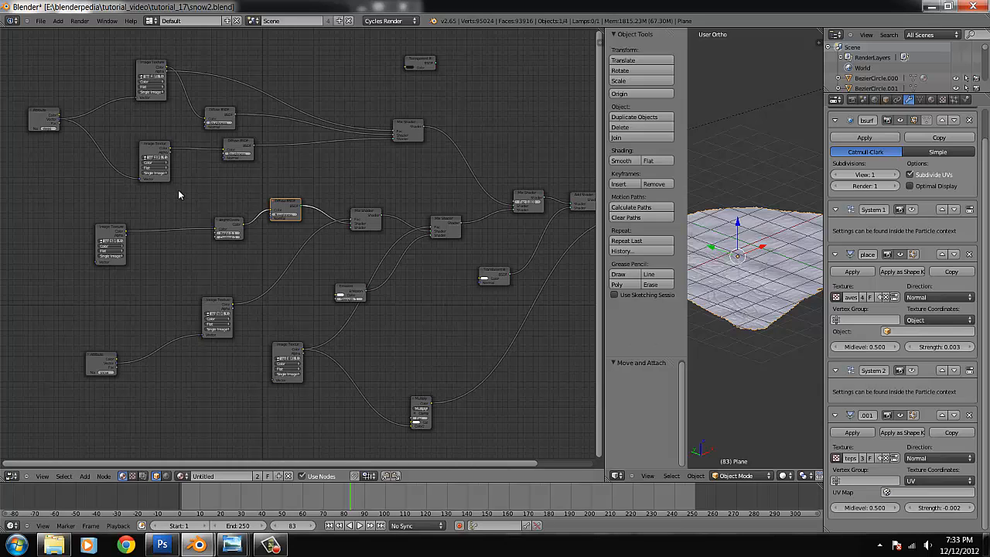
middle_drag(359, 167, 396, 223)
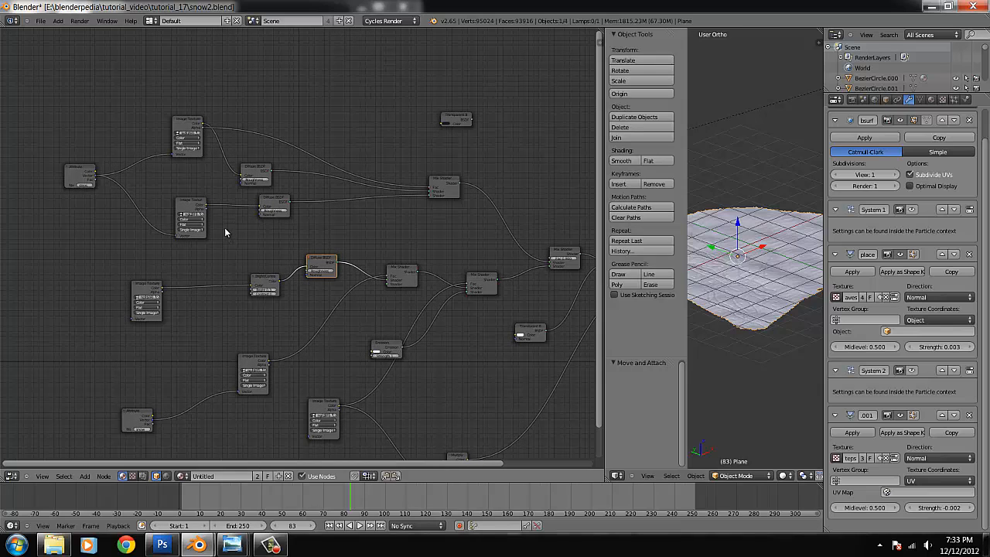
Look over the texture files in the tutorial_17 folder and examine the snow Plane's surface relief beside its node tree
click(54, 545)
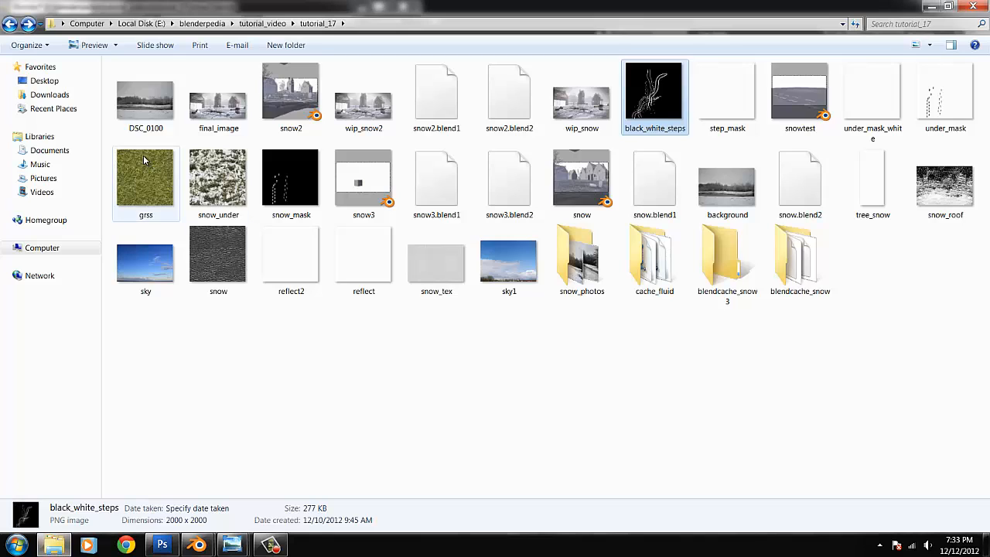
click(930, 6)
scroll(772, 347, up, 1)
scroll(772, 347, down, 3)
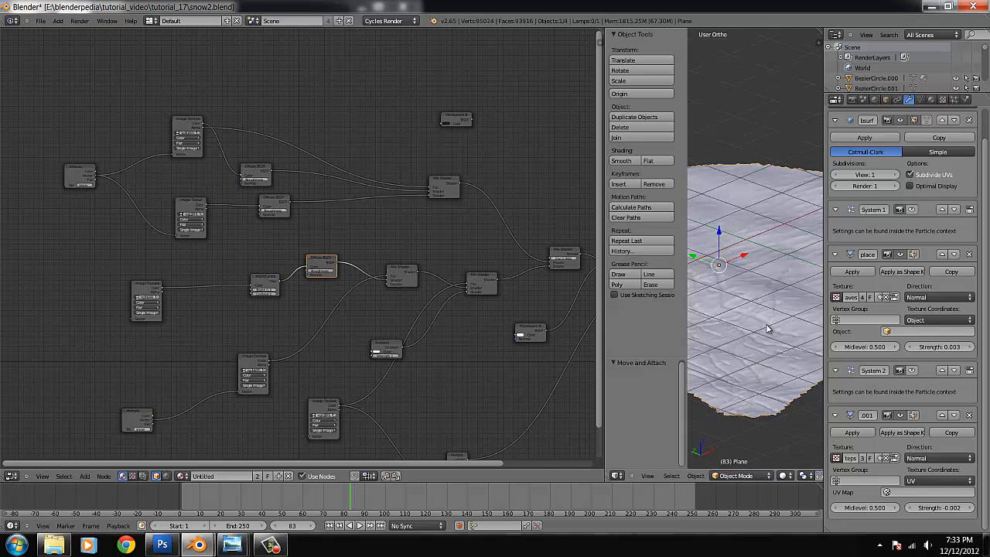
scroll(766, 332, up, 2)
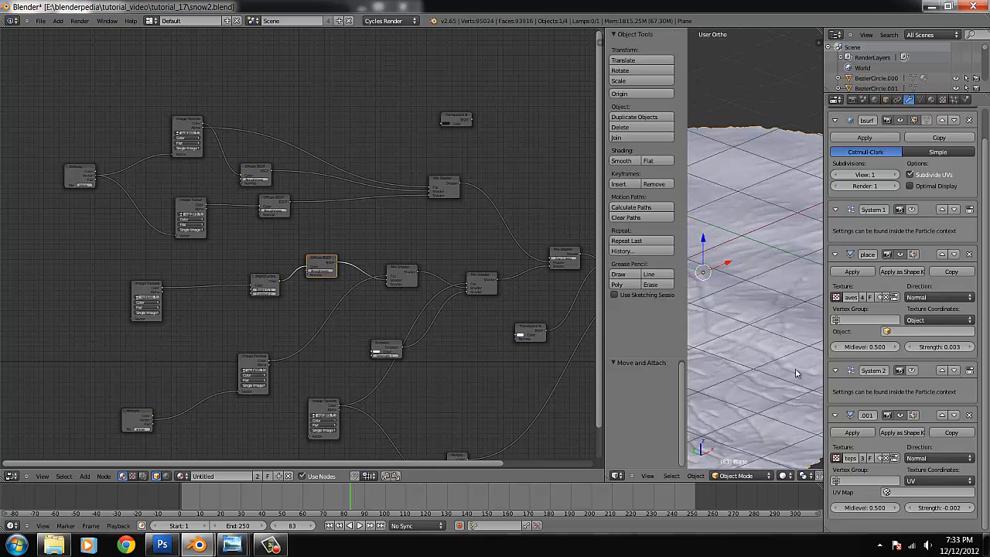
scroll(728, 337, down, 3)
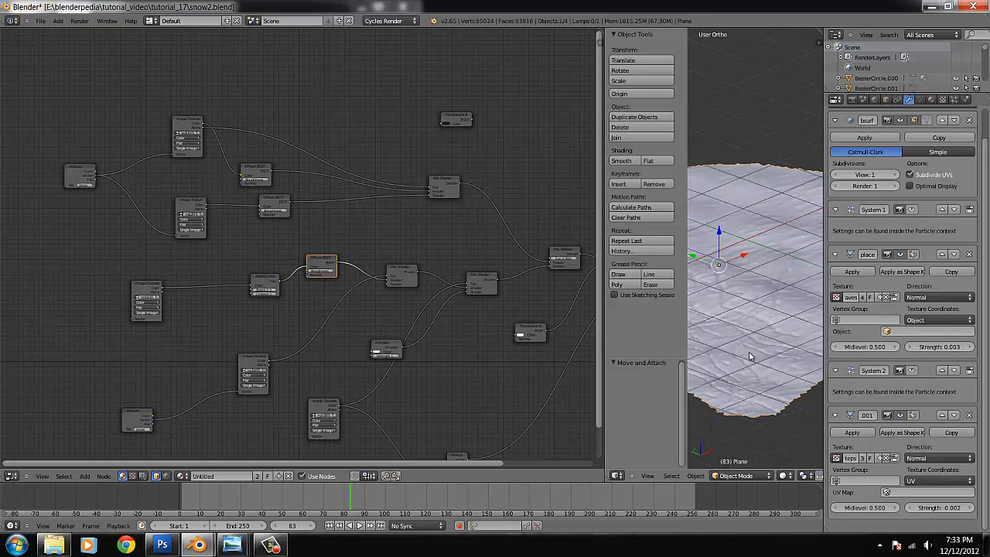
Replace the Node Editor and the narrow viewport with one full-width 3D View
scroll(215, 329, down, 2)
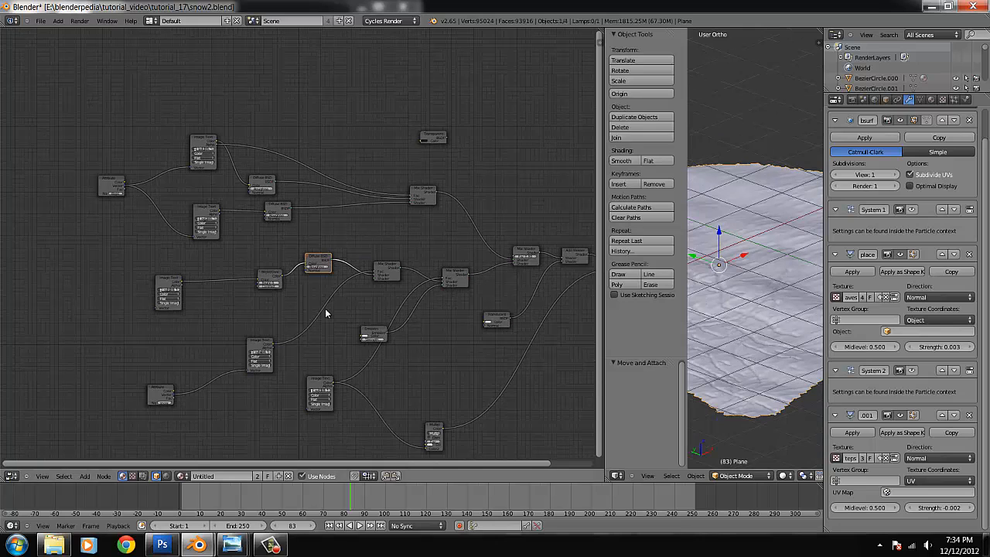
scroll(349, 254, down, 2)
middle_drag(460, 277, 412, 255)
drag(602, 291, 500, 156)
click(16, 475)
click(53, 464)
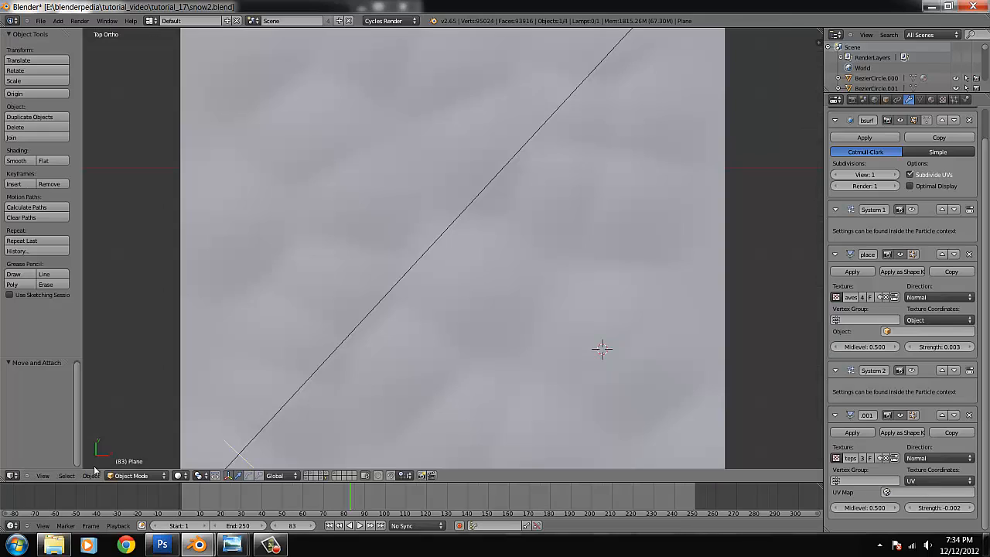
Frame the selected sculpted snow Plane and view it from an oblique angle
scroll(444, 307, down, 5)
middle_drag(444, 307, 479, 255)
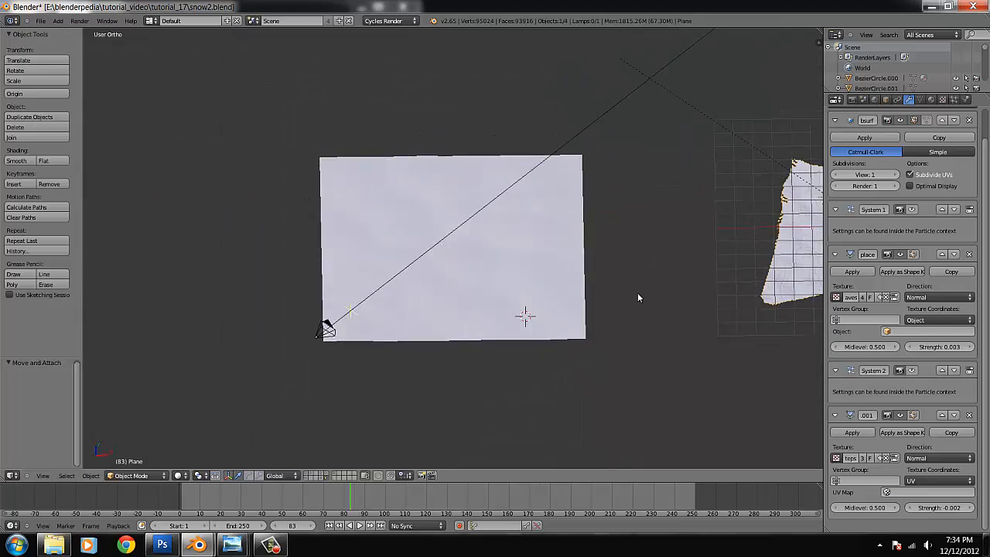
scroll(662, 265, down, 4)
key(KP_Decimal)
scroll(632, 265, up, 6)
middle_drag(508, 334, 553, 298)
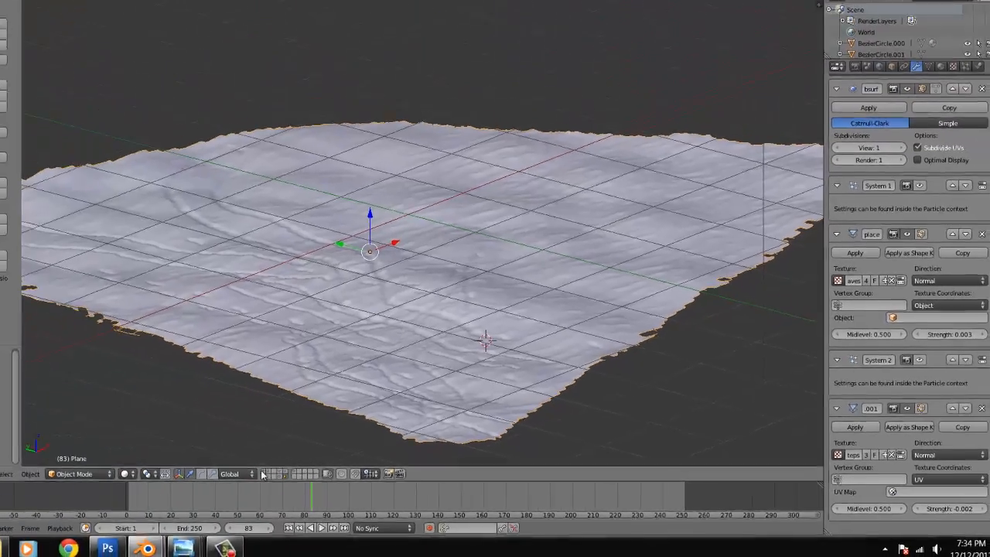
Show the layer with the village buildings and examine the houses, trees and barrels from an oblique angle
click(50, 461)
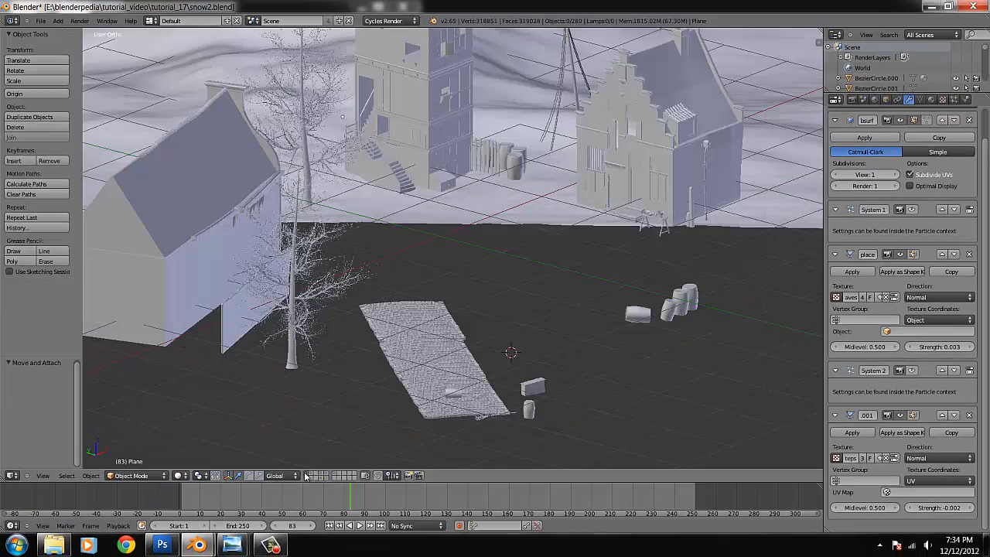
scroll(538, 334, down, 3)
middle_drag(539, 334, 437, 364)
click(352, 312)
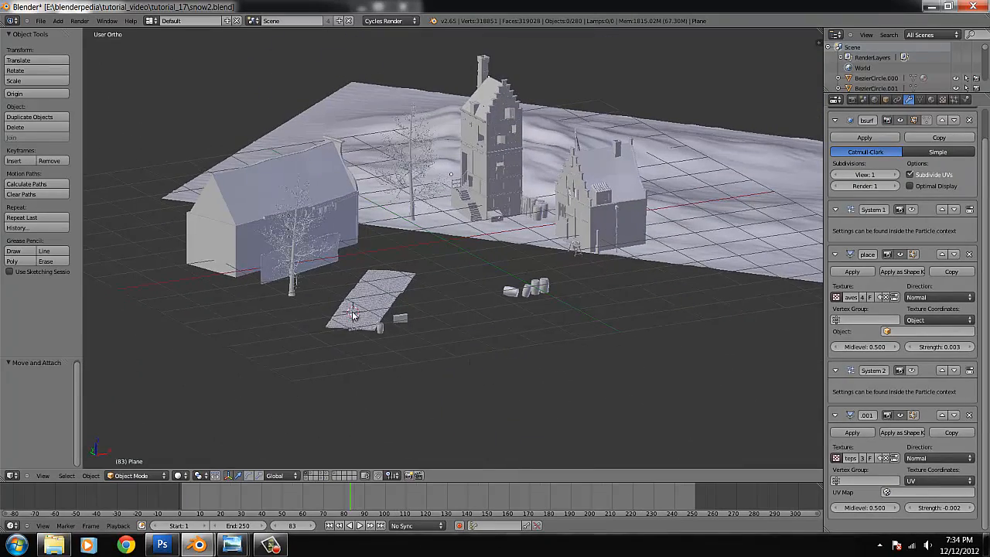
scroll(353, 311, up, 4)
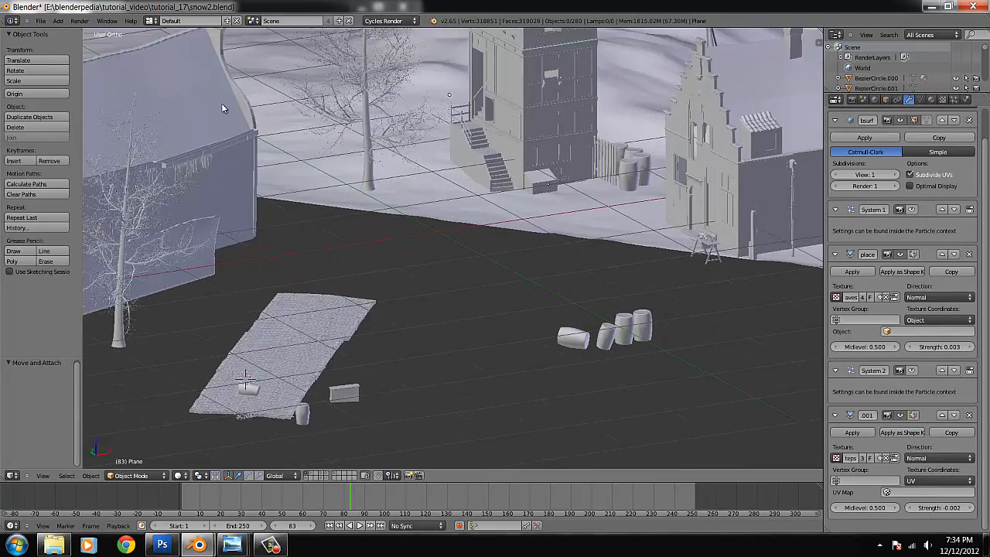
Select the roofed house Cube.003, inspect its mesh in Edit Mode and return to Object Mode
right_click(222, 108)
scroll(291, 132, down, 2)
key(Tab)
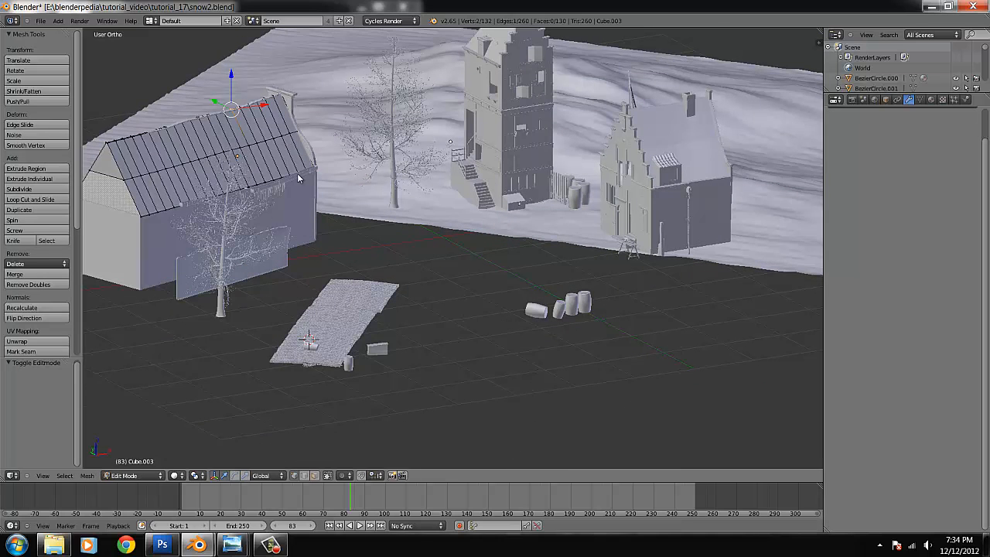
key(Tab)
Open final_image from the tutorial_17 folder, examine the snowy tower and surroundings up close and return to the folder
click(54, 545)
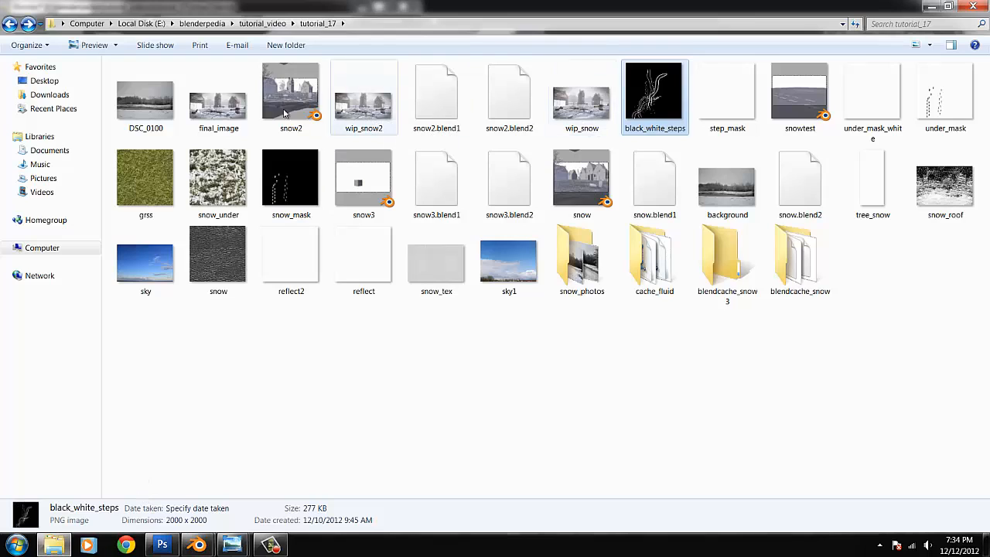
double_click(220, 112)
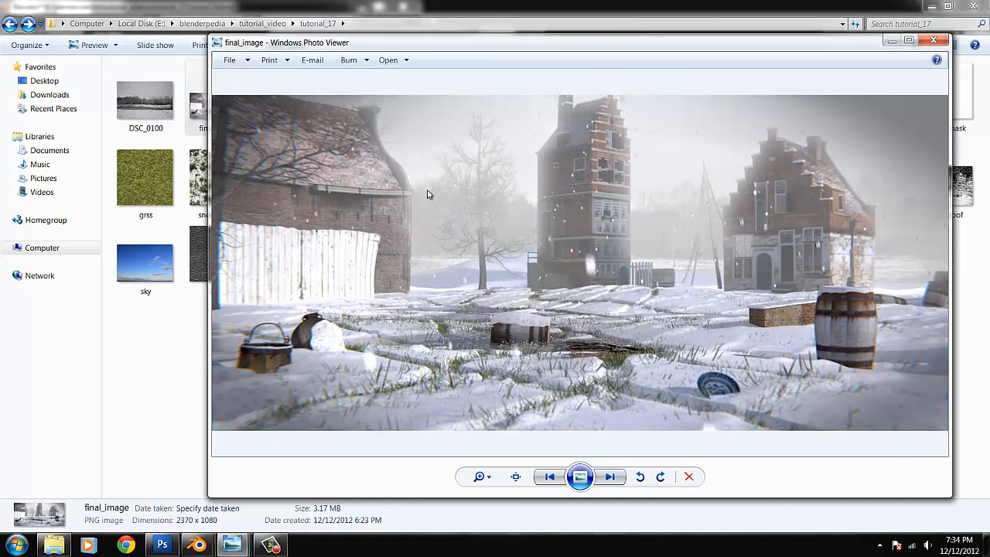
scroll(436, 243, up, 3)
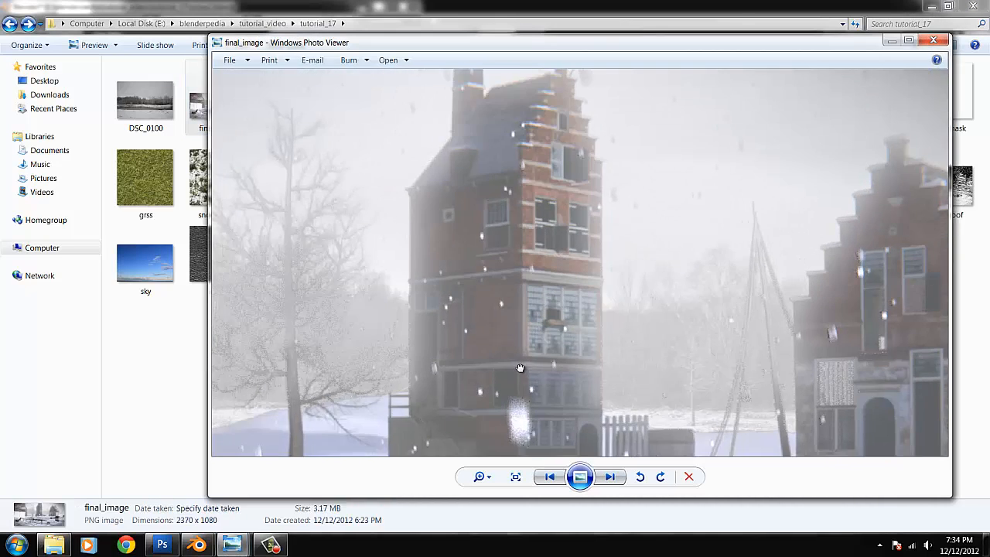
scroll(530, 236, down, 1)
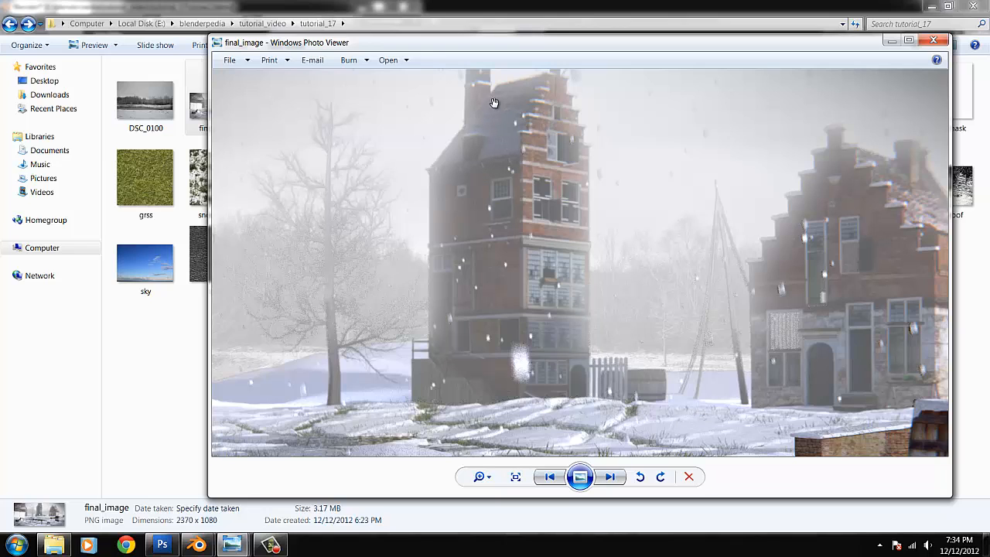
click(197, 343)
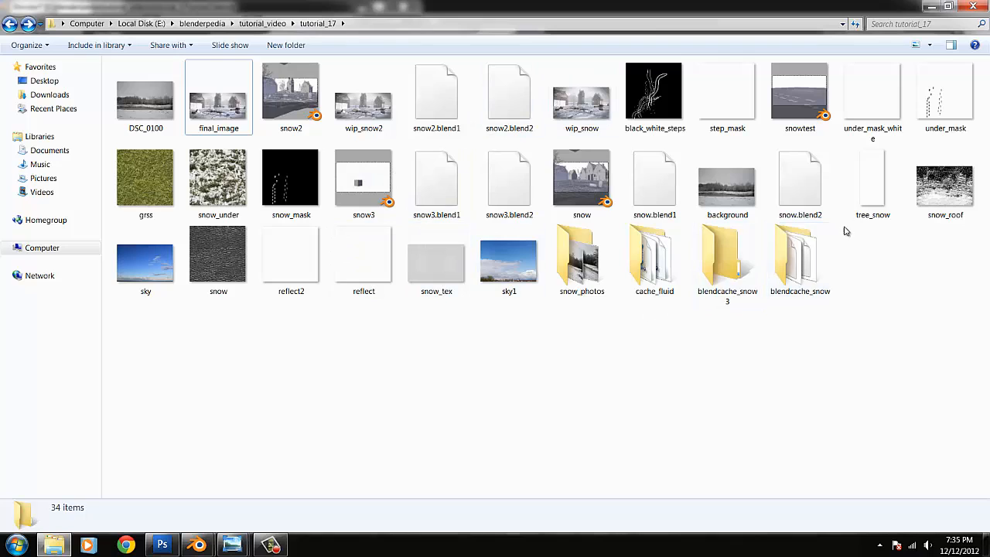
Look at the under_mask_white and step_mask files and view the snow_roof texture in the photo viewer
click(872, 204)
click(877, 110)
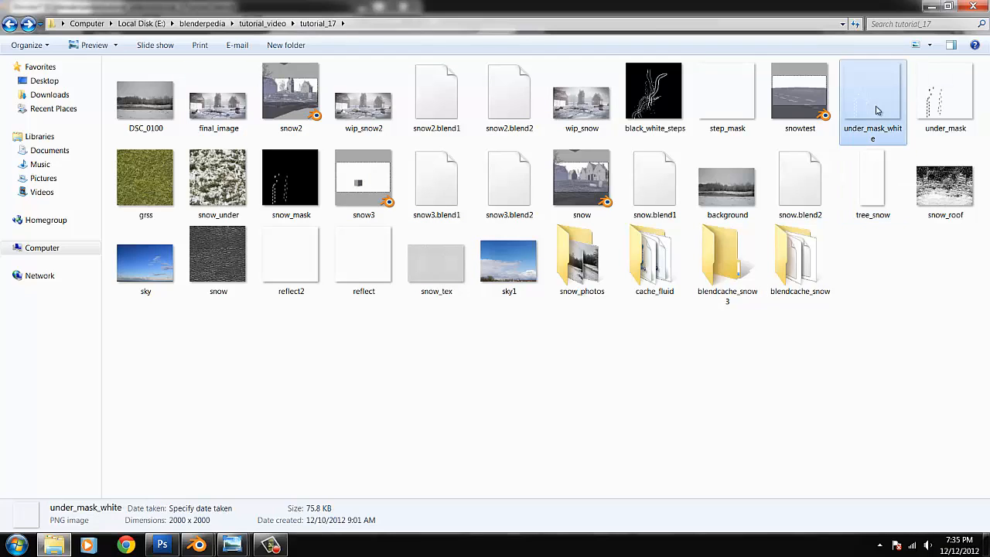
click(722, 114)
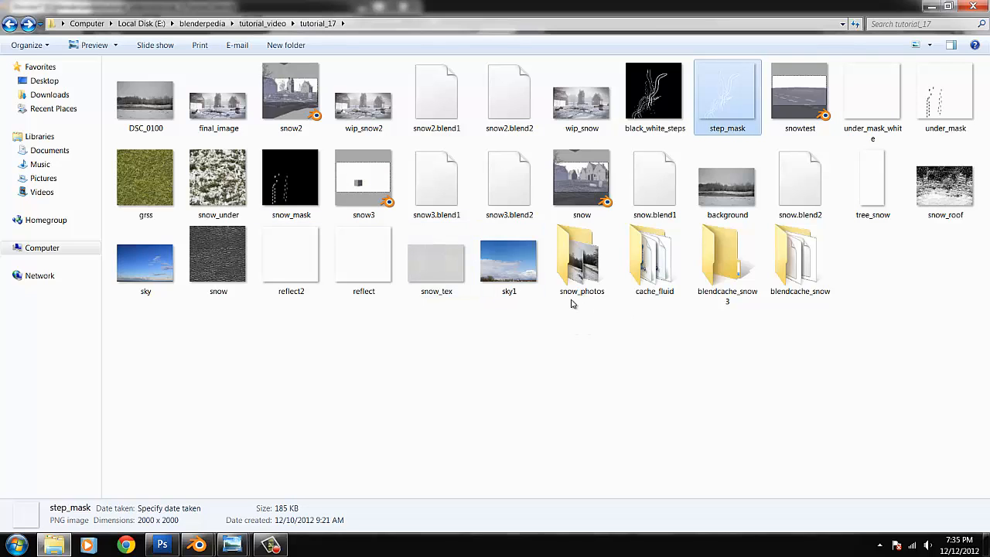
double_click(936, 193)
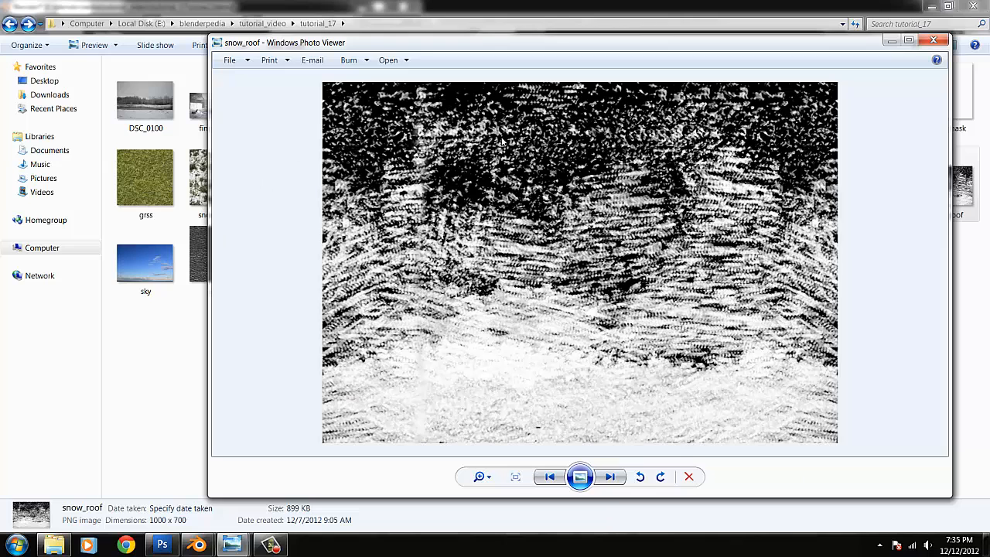
click(934, 41)
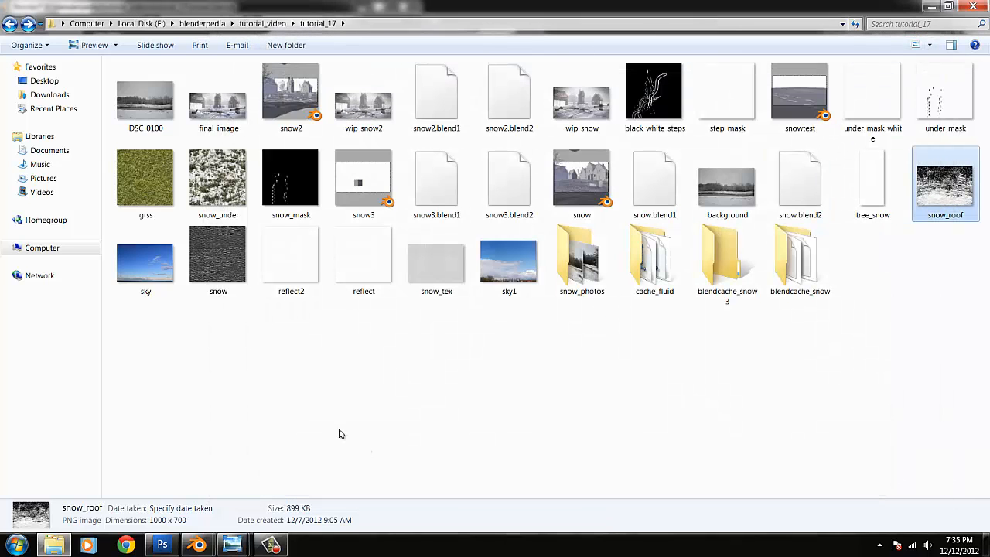
Switch to Blender, select the tall tower's roof and show its material in the Node Editor
click(162, 545)
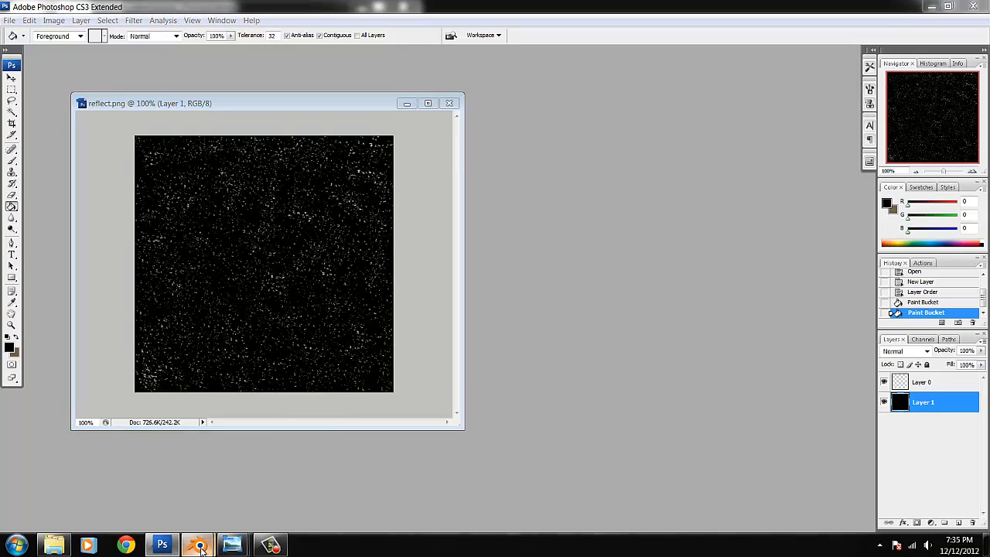
mouse_move(198, 545)
click(267, 472)
scroll(512, 156, down, 2)
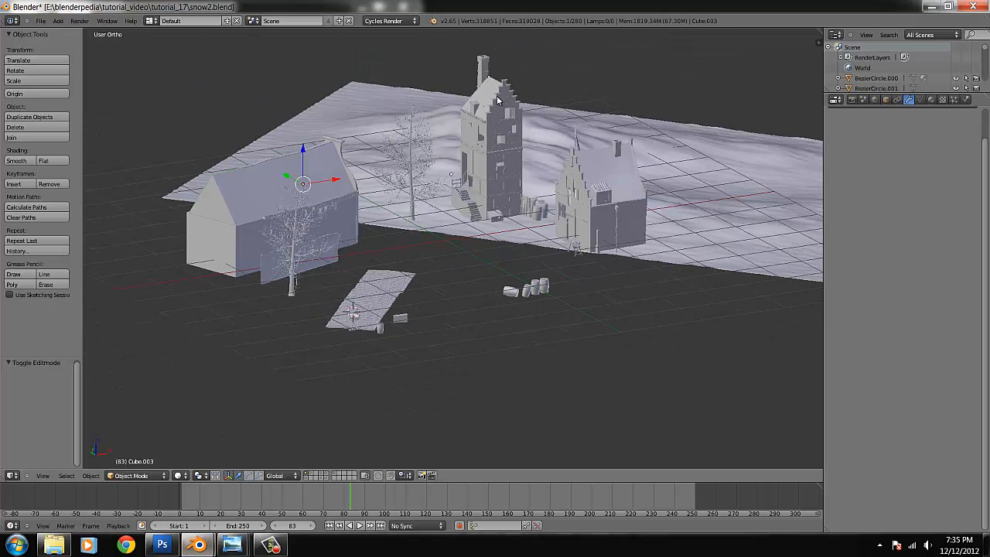
right_click(494, 93)
middle_drag(470, 137, 515, 142)
click(12, 475)
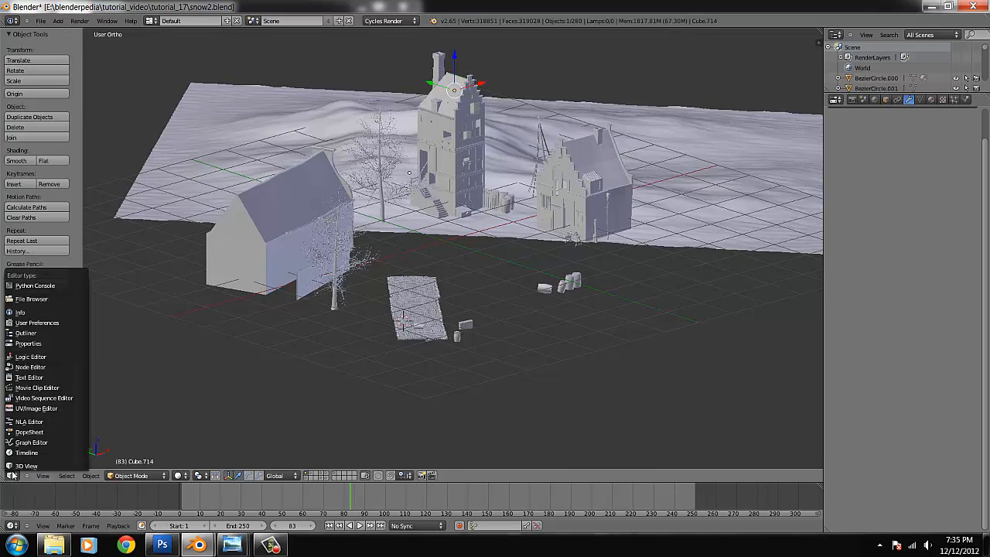
click(31, 367)
Examine how the roof's two Image Texture and Diffuse BSDF pairs feed the Mix Shader, nudging the nodes, and return to the 3D View
scroll(379, 297, up, 5)
right_drag(285, 246, 289, 227)
right_drag(188, 247, 173, 219)
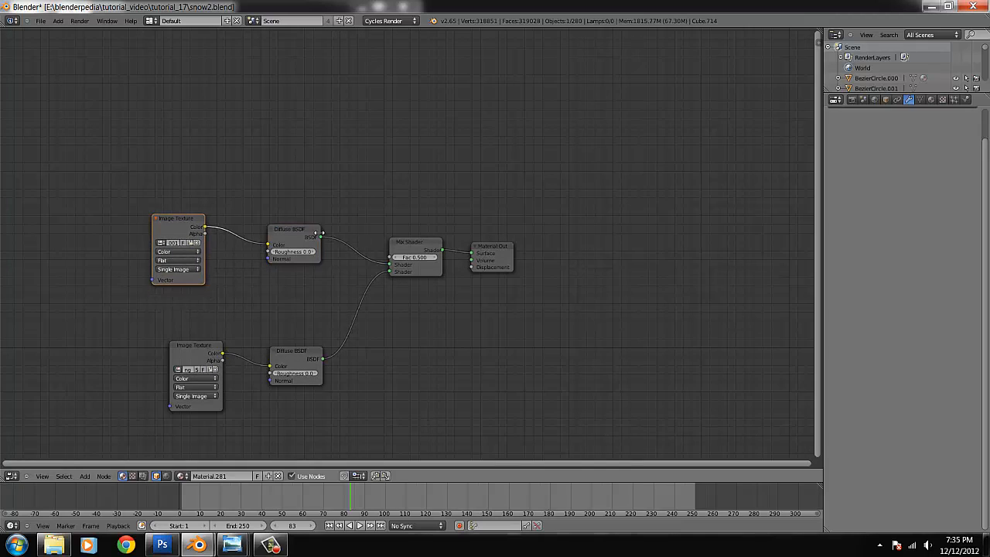
mouse_move(391, 266)
mouse_down()
mouse_move(469, 255)
mouse_move(389, 267)
mouse_up()
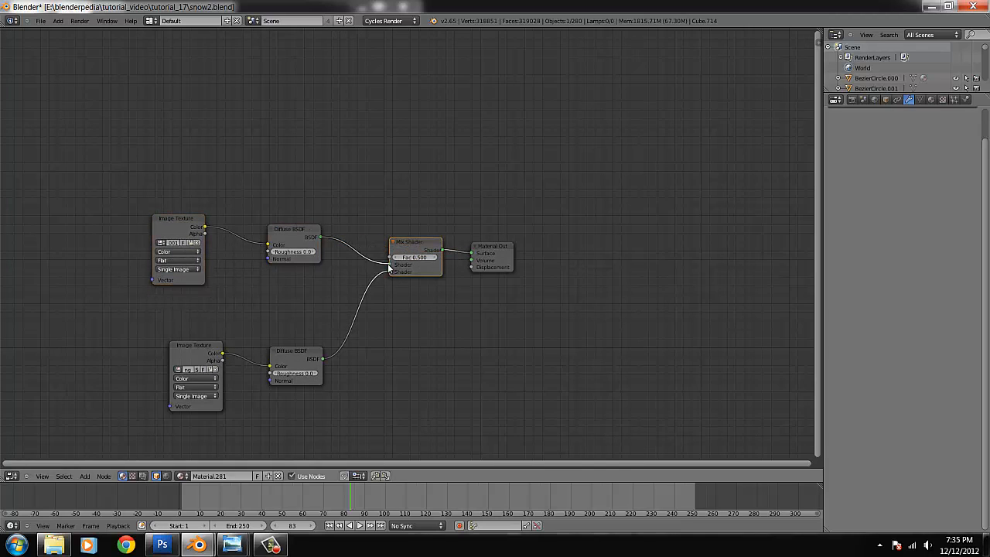
right_drag(409, 250, 397, 250)
right_click(193, 357)
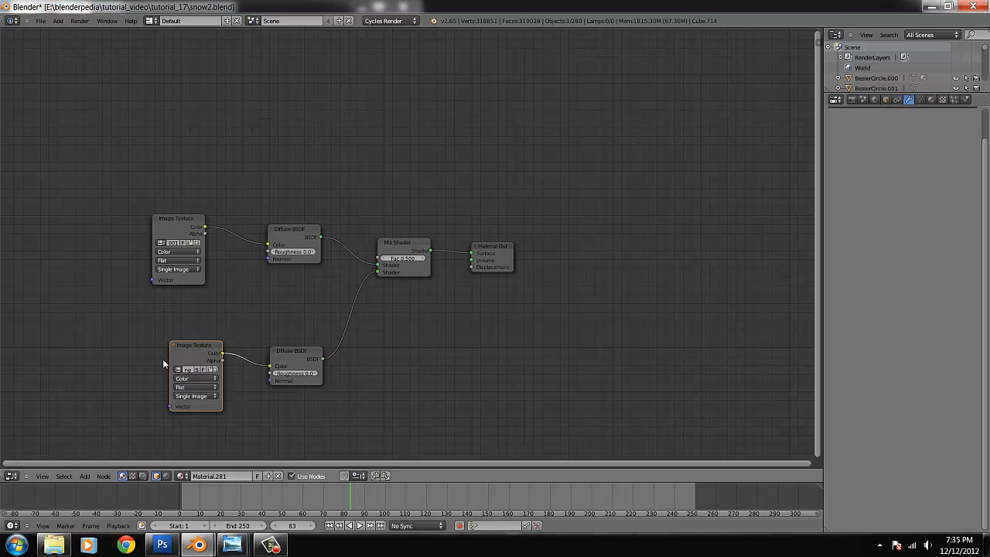
right_drag(294, 356, 281, 359)
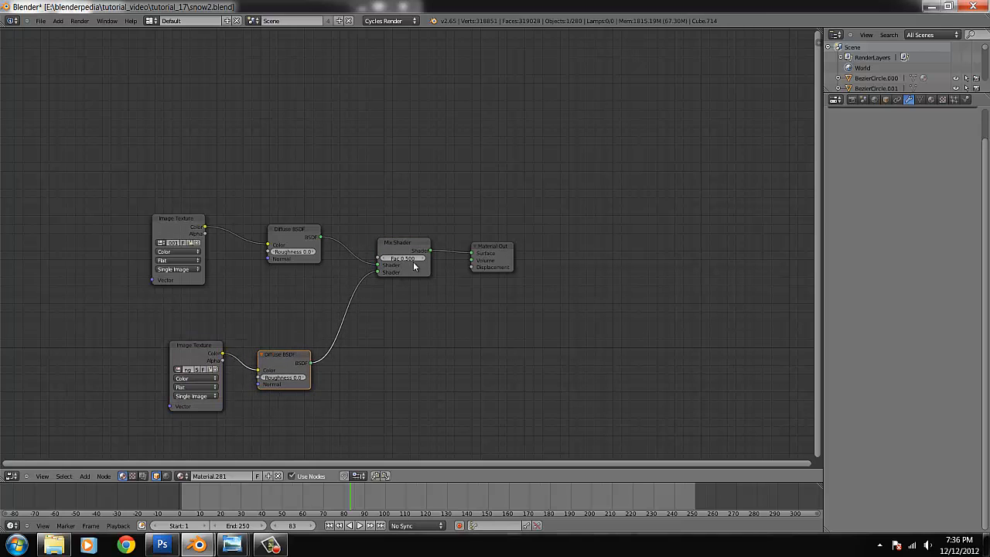
click(12, 476)
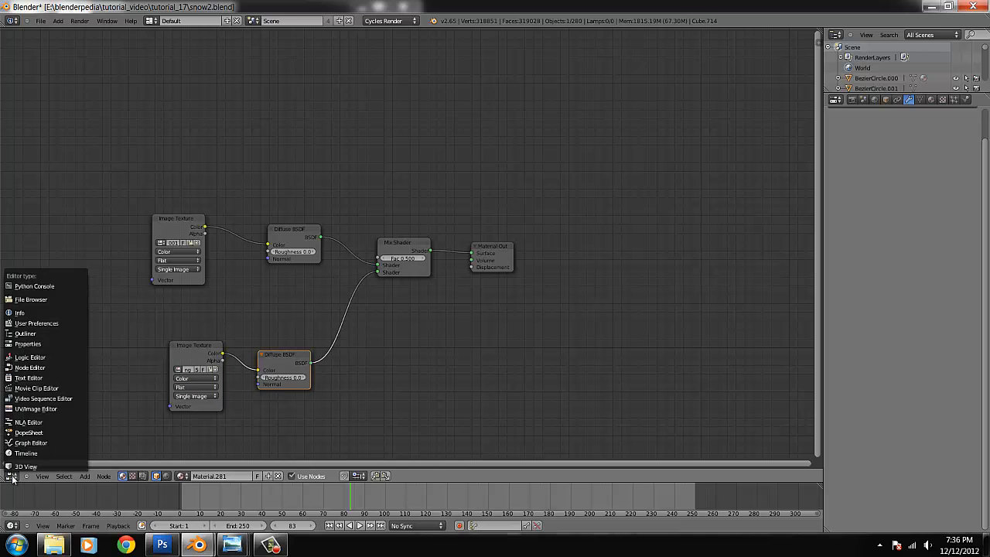
click(31, 463)
Open final_image from the tutorial_17 folder and examine the brick barn's snowy roof up close
click(51, 544)
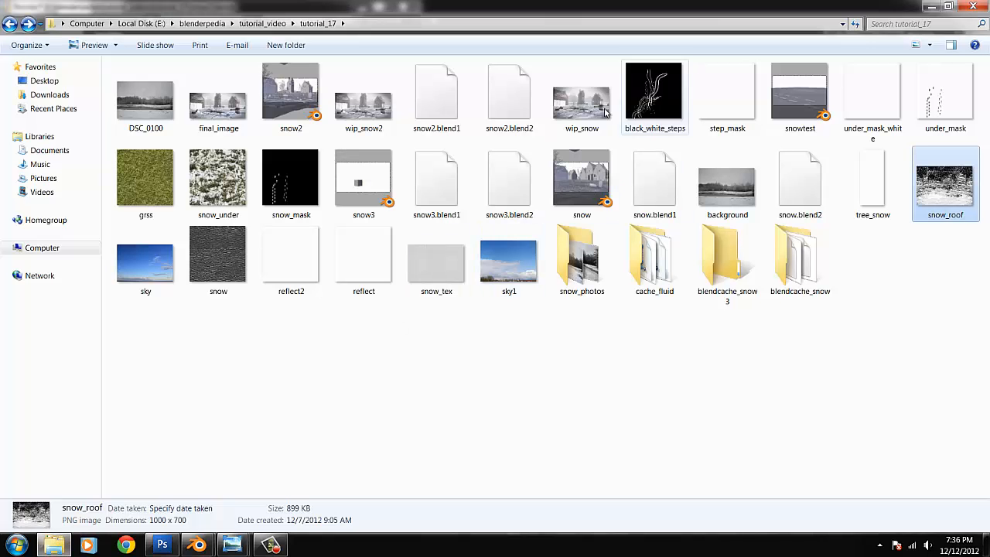
click(217, 103)
double_click(216, 103)
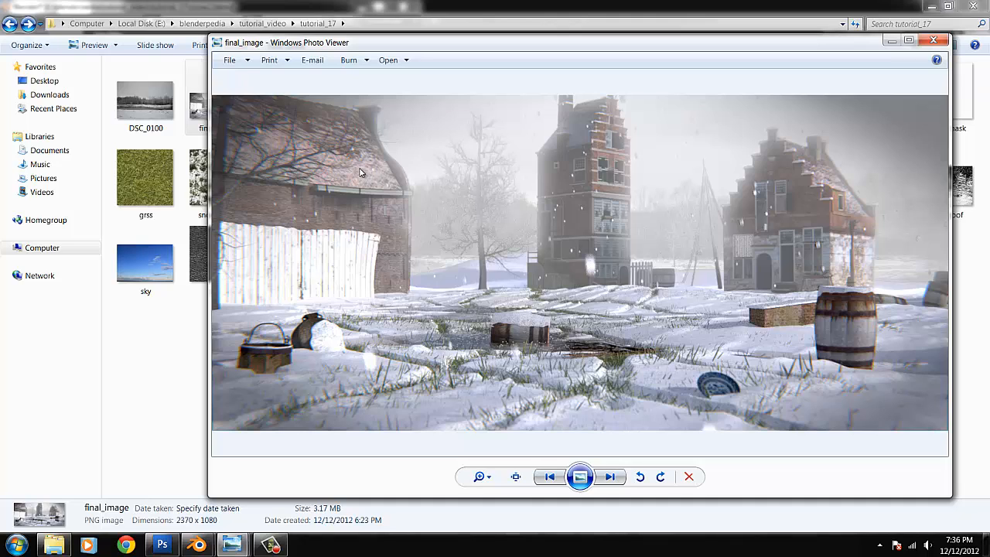
scroll(360, 172, up, 6)
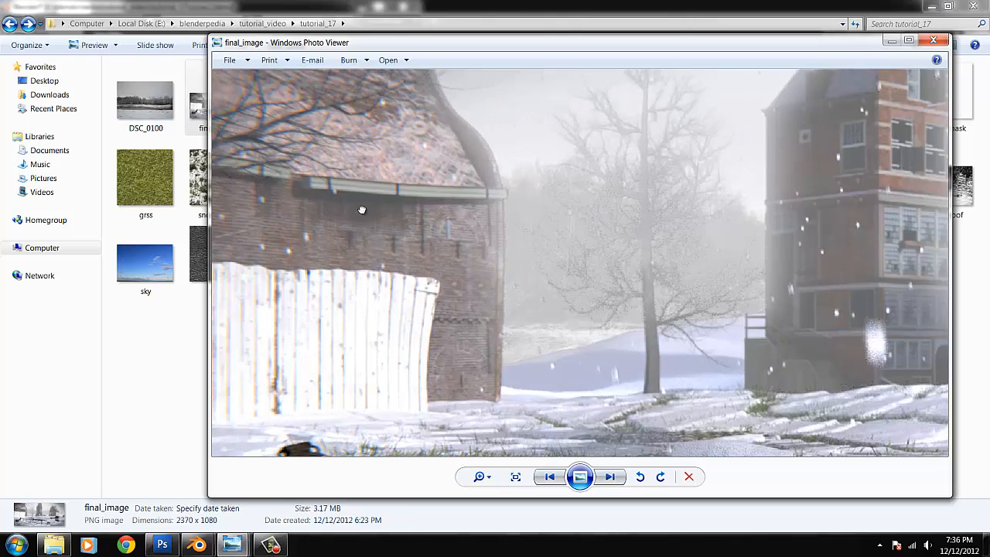
scroll(387, 248, down, 2)
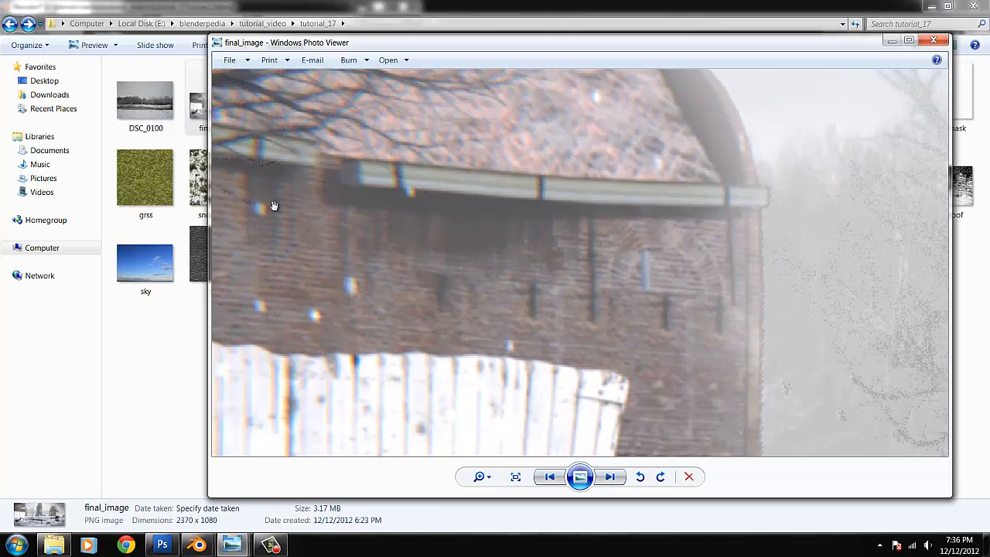
scroll(325, 216, down, 2)
scroll(333, 221, down, 1)
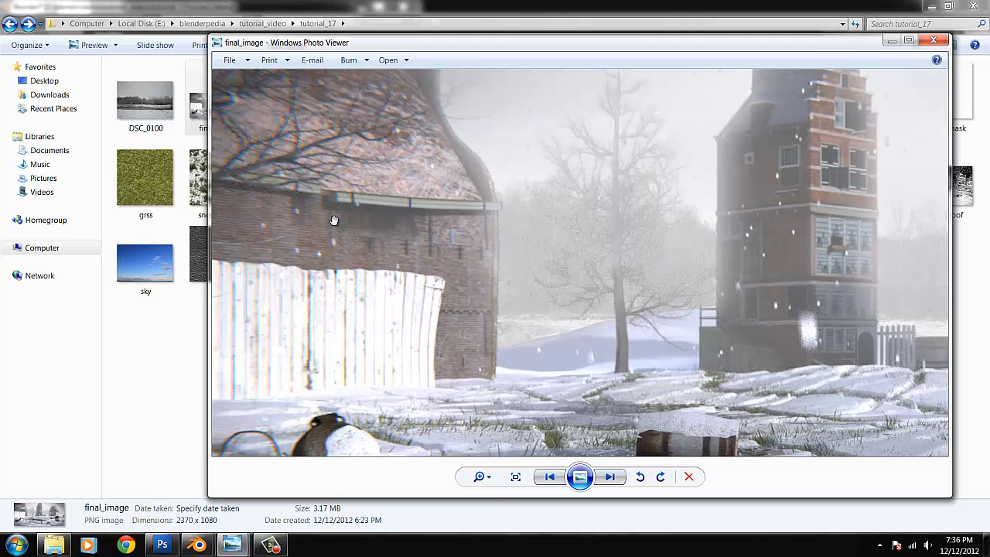
scroll(411, 204, up, 2)
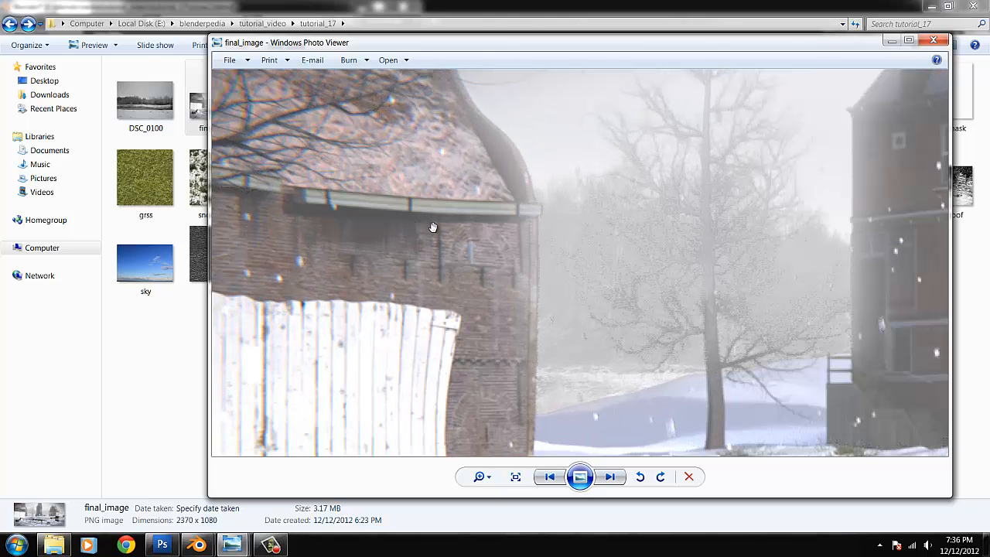
scroll(404, 258, down, 1)
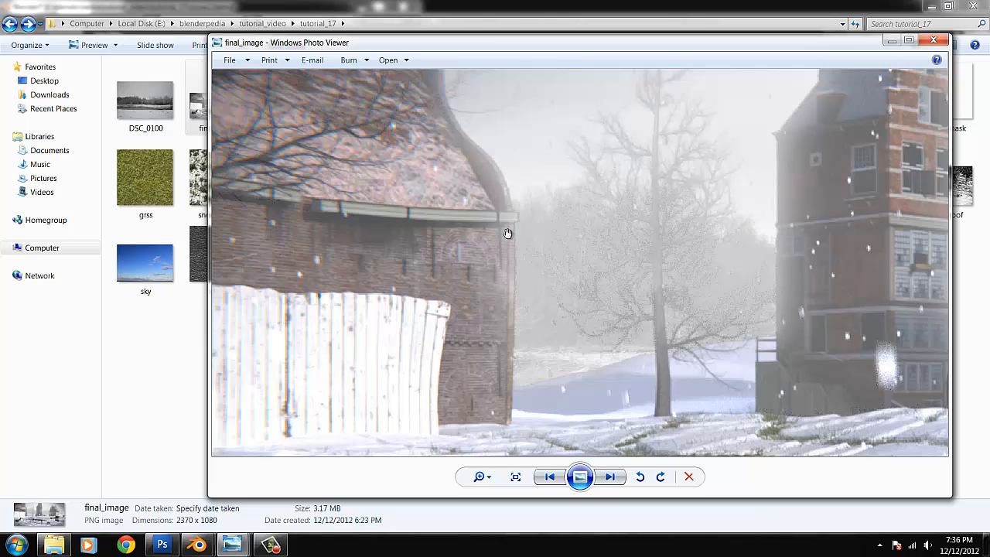
scroll(504, 232, down, 4)
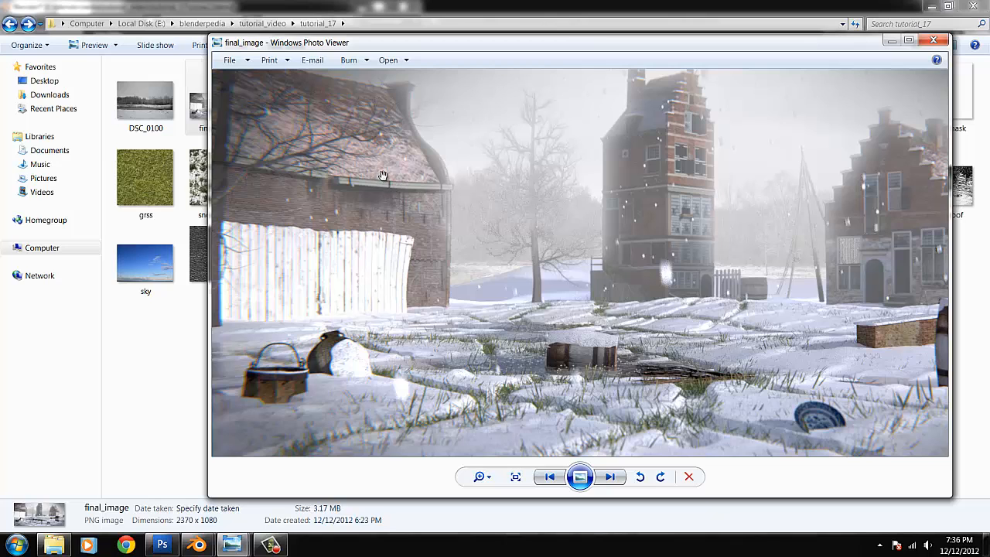
scroll(382, 176, down, 1)
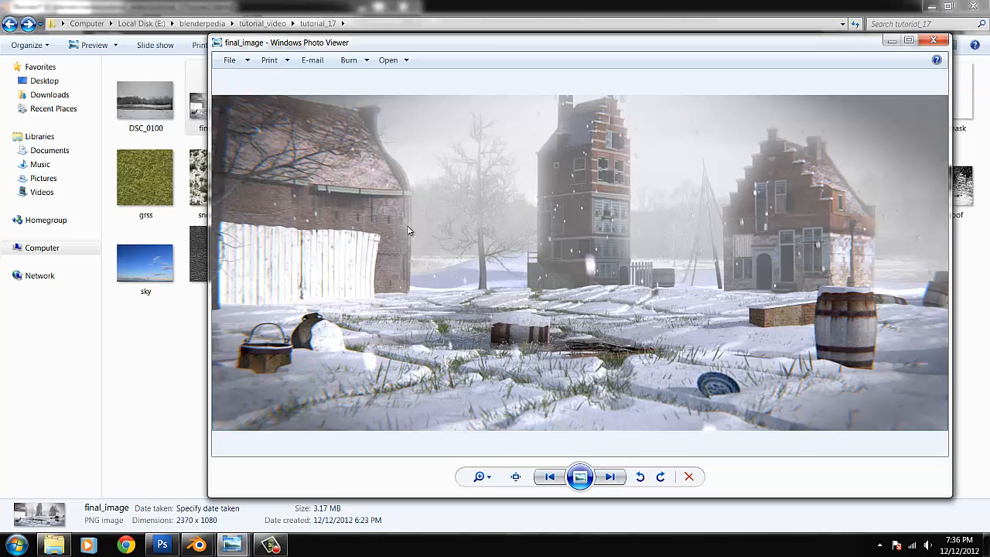
Examine the snow on the tower and the stepped-gable house in final_image, including the roof edges and ledges
scroll(796, 248, up, 3)
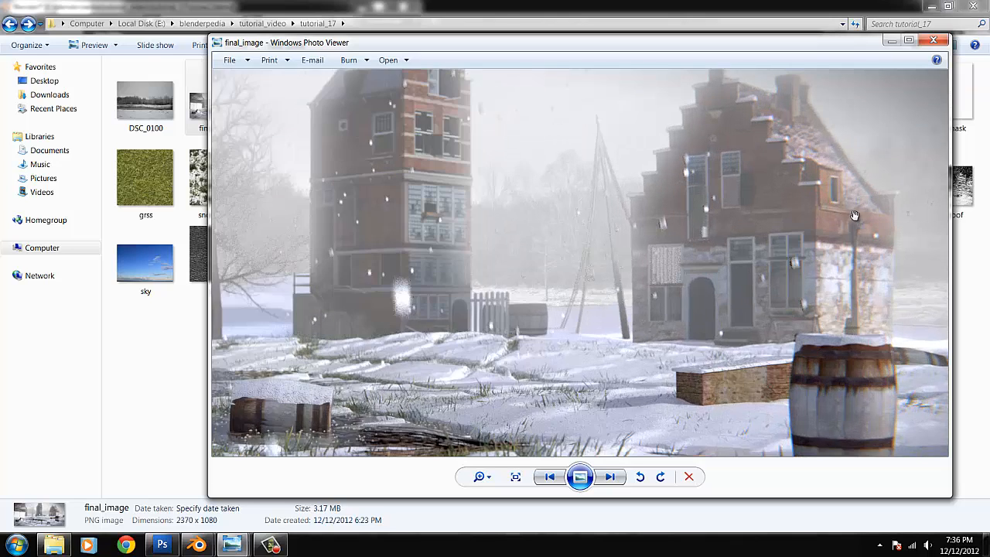
scroll(626, 282, down, 1)
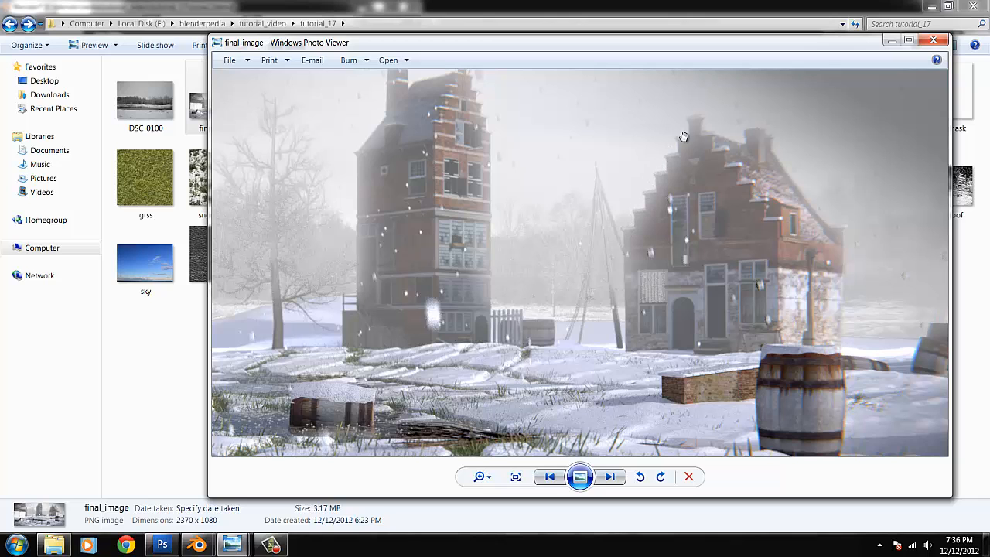
scroll(702, 116, down, 2)
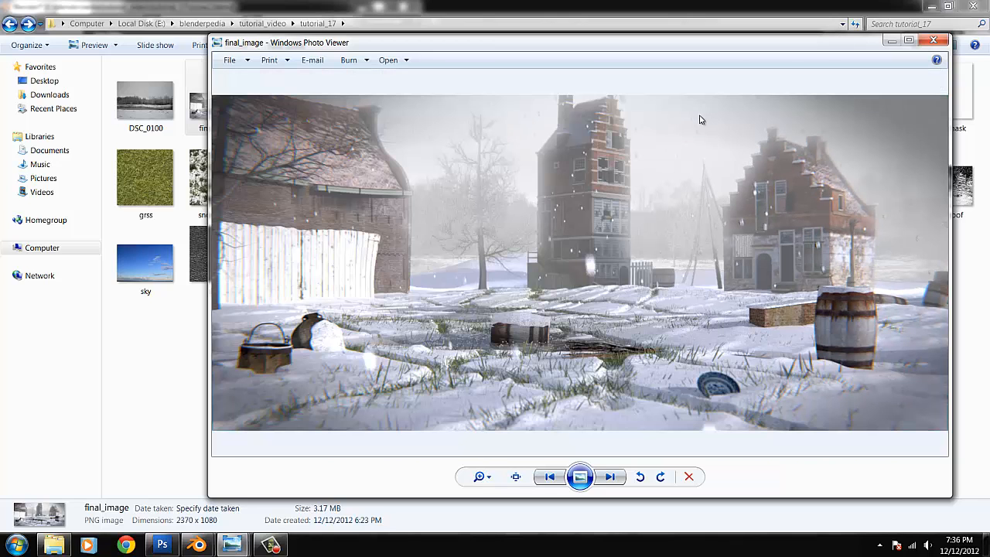
scroll(712, 203, up, 1)
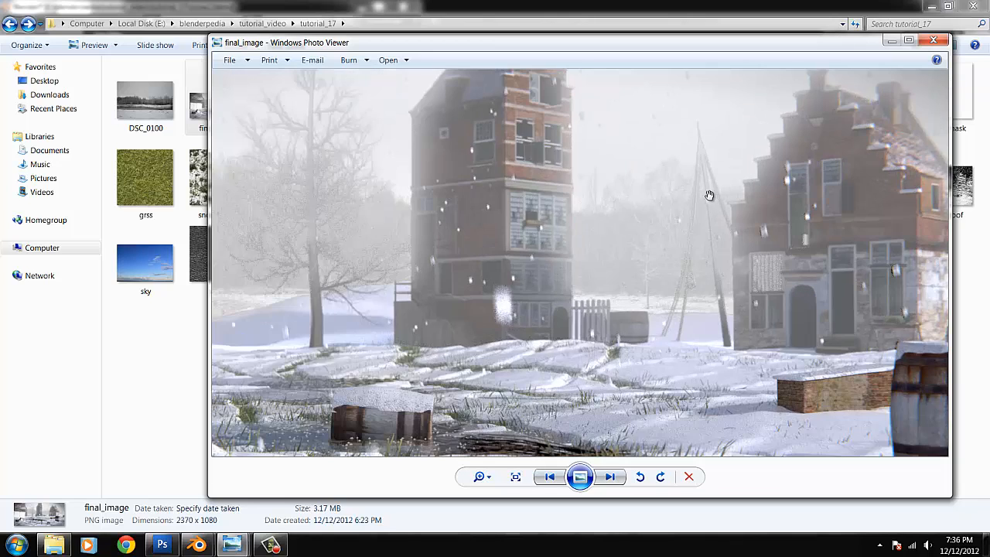
scroll(652, 228, down, 1)
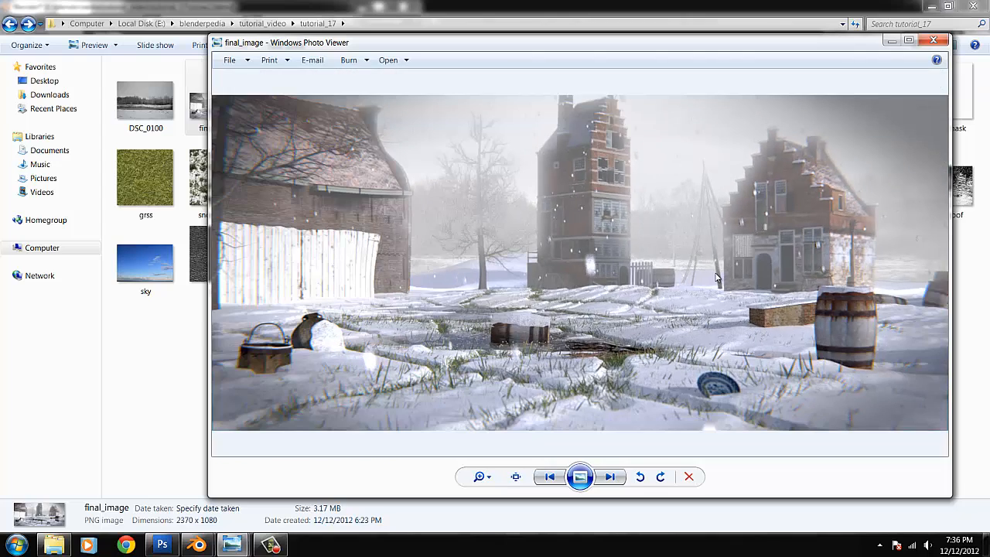
scroll(760, 235, up, 1)
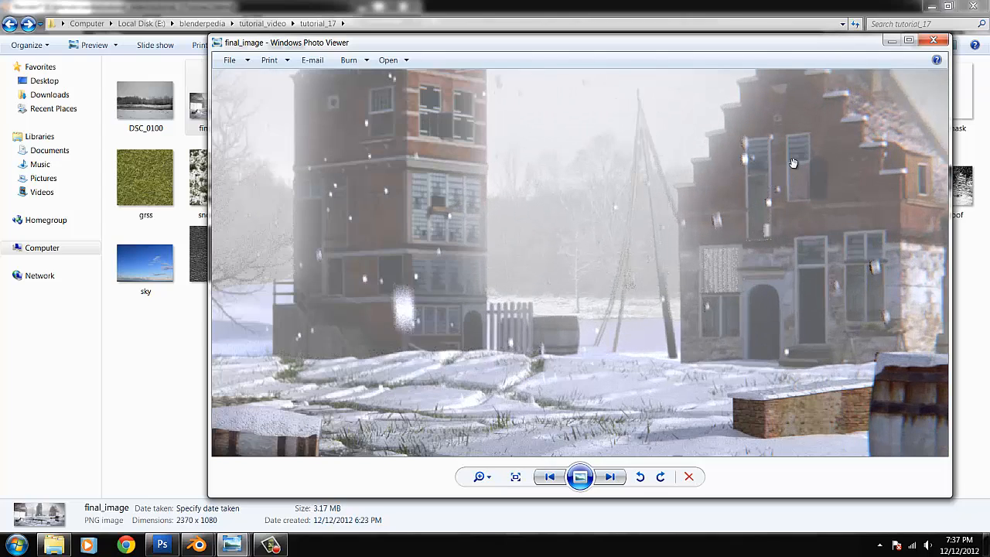
scroll(812, 175, down, 1)
scroll(821, 201, up, 1)
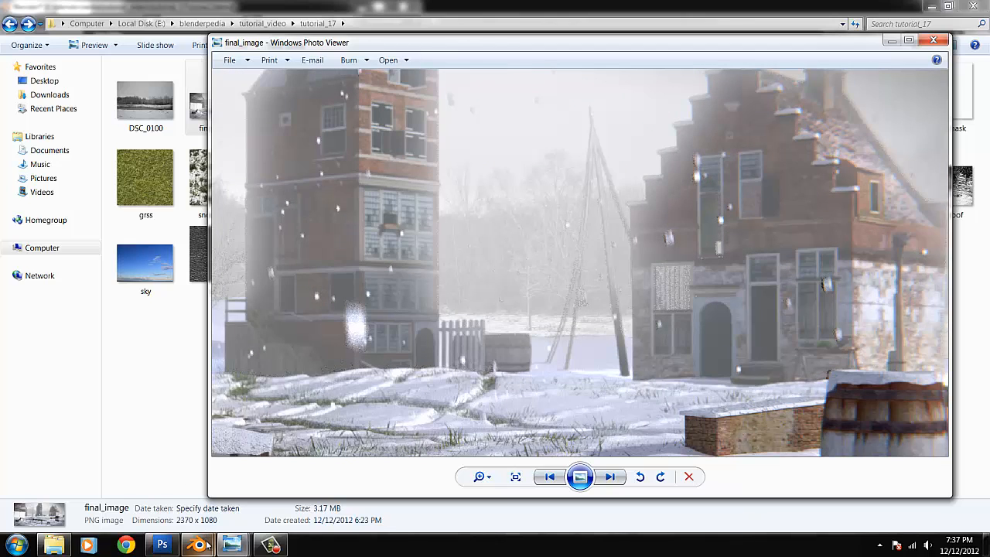
Return to Blender and focus on the tower's roof to inspect the snow caps on its stepped gable
mouse_move(200, 546)
click(273, 474)
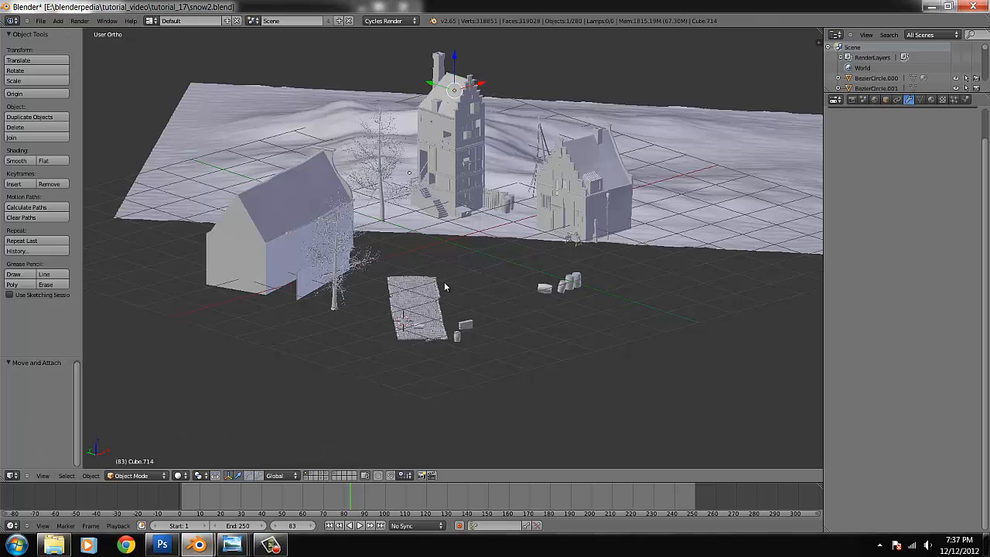
scroll(443, 315, up, 6)
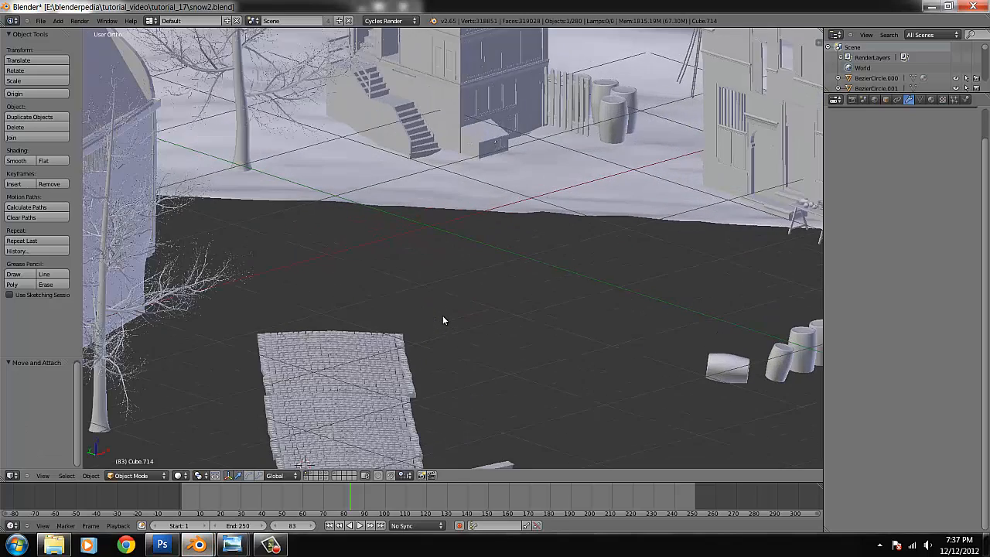
click(673, 129)
key(KP_Decimal)
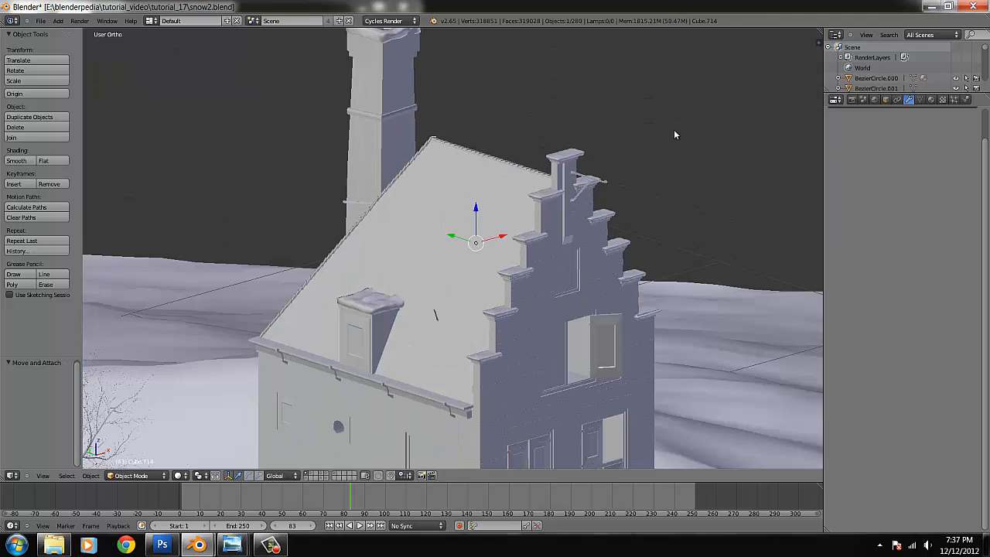
scroll(565, 309, up, 1)
scroll(548, 321, up, 5)
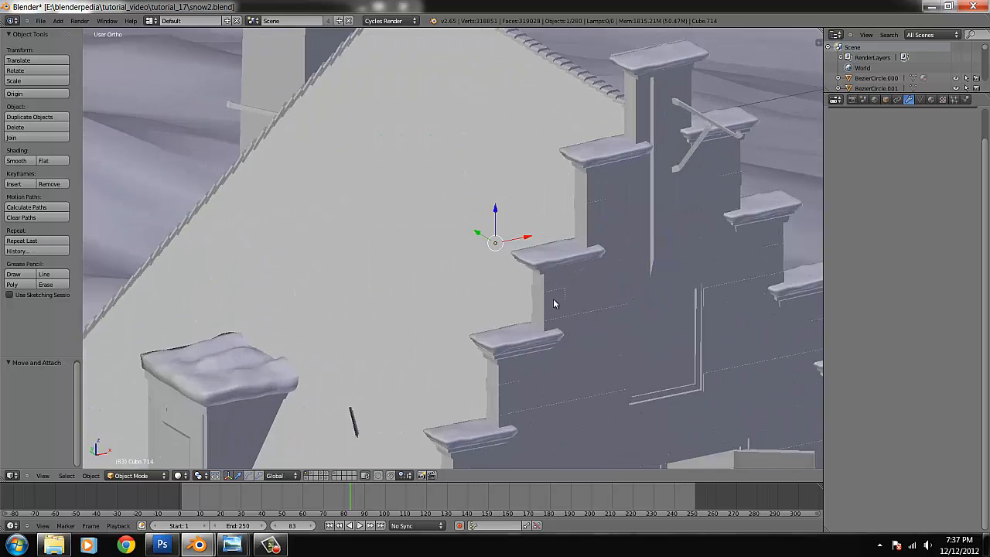
Try to move the snow piece on top of the tower's dormer
right_click(518, 356)
middle_drag(523, 356, 513, 352)
right_click(157, 392)
key(g)
right_click(157, 359)
Delete the snow cap Cube.743 from a ledge of the tower's stepped gable
right_click(486, 329)
key(g)
right_click(559, 339)
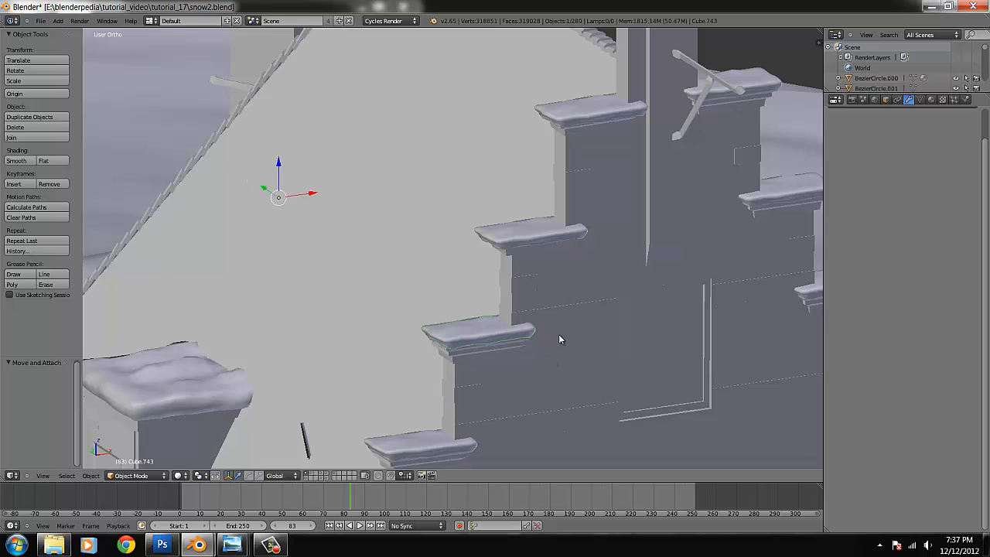
key(x)
click(560, 337)
Enter Edit Mode on the gable ledges and box-select the upper moulding of the bare ledge in wireframe shading
middle_drag(561, 338, 576, 370)
scroll(575, 371, up, 5)
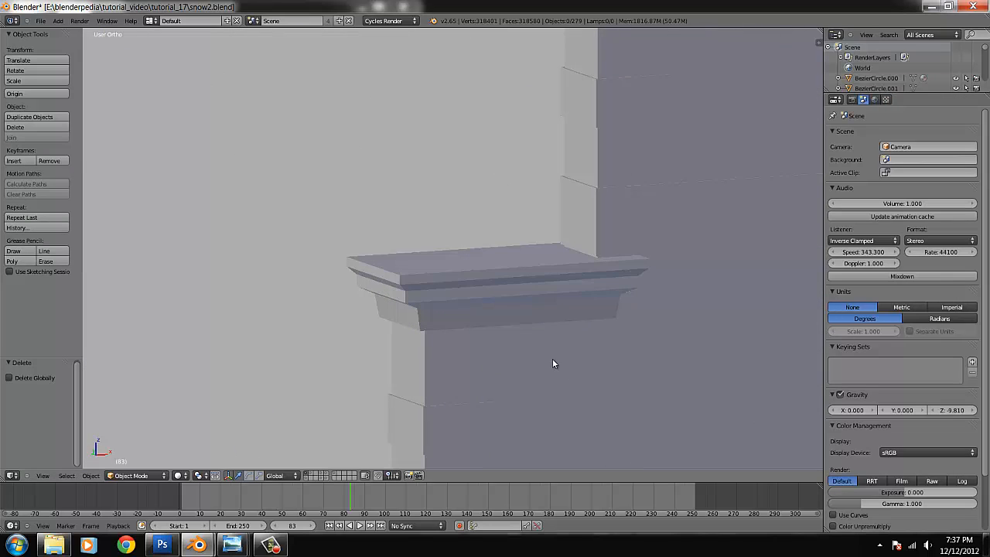
right_click(464, 286)
key(Tab)
scroll(475, 298, down, 3)
middle_drag(475, 297, 450, 292)
right_click(227, 140)
key(z)
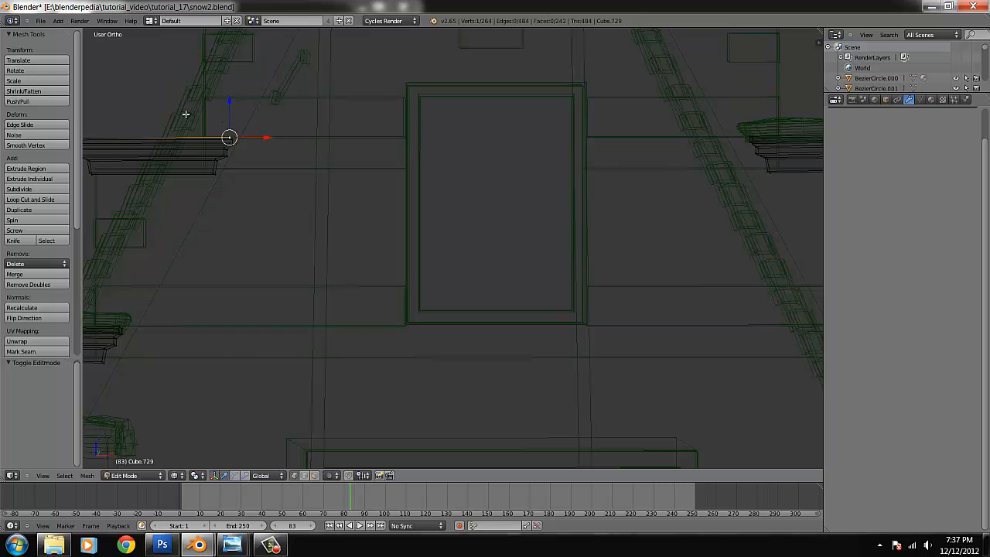
scroll(263, 166, down, 1)
key(b)
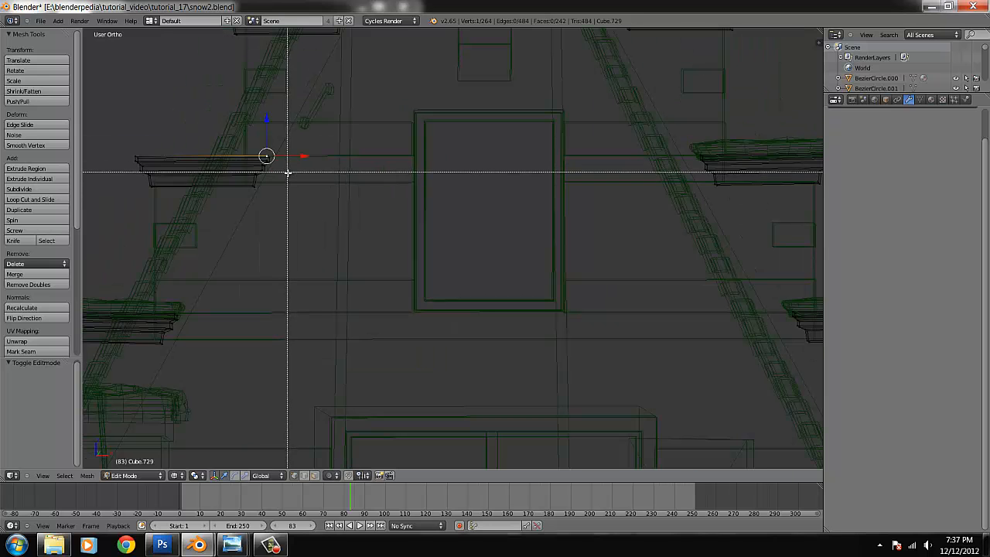
drag(288, 178, 110, 118)
Duplicate the selected ledge moulding in place, raise the copy about 0.025 along Z and restore solid shading
middle_drag(258, 206, 275, 212)
scroll(468, 263, up, 2)
key(shift+d)
right_click(450, 292)
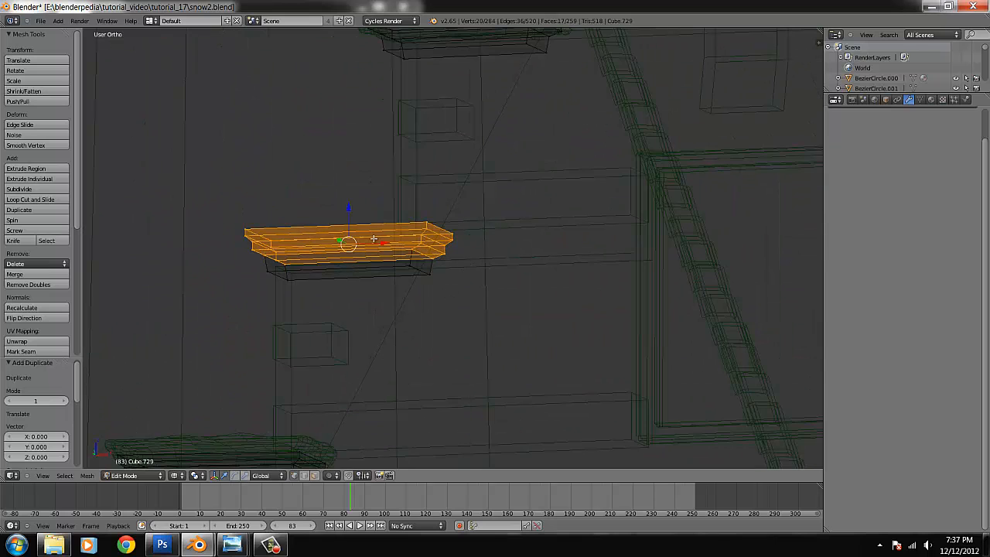
drag(349, 212, 356, 173)
key(z)
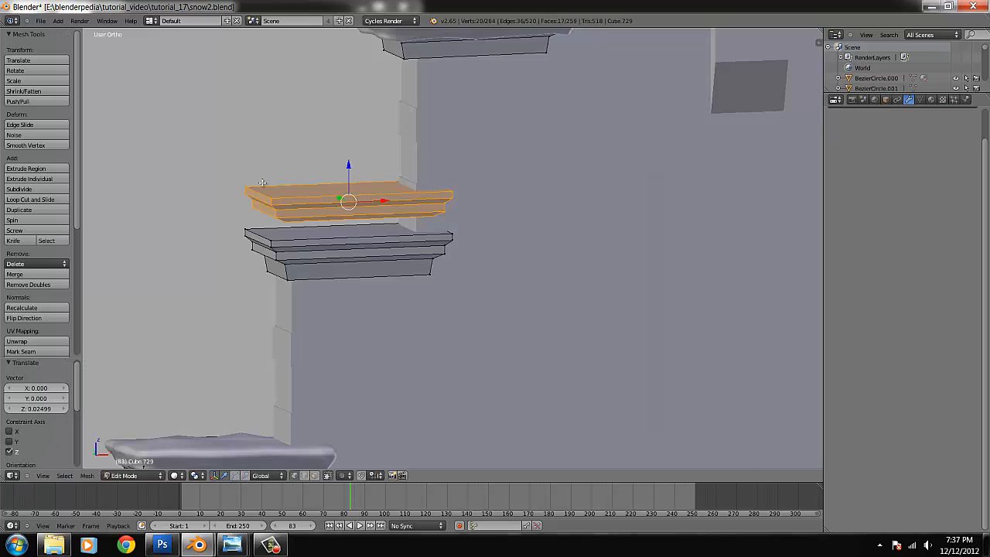
Separate the raised ledge moulding into its own object and open that new object in Edit Mode
key(p)
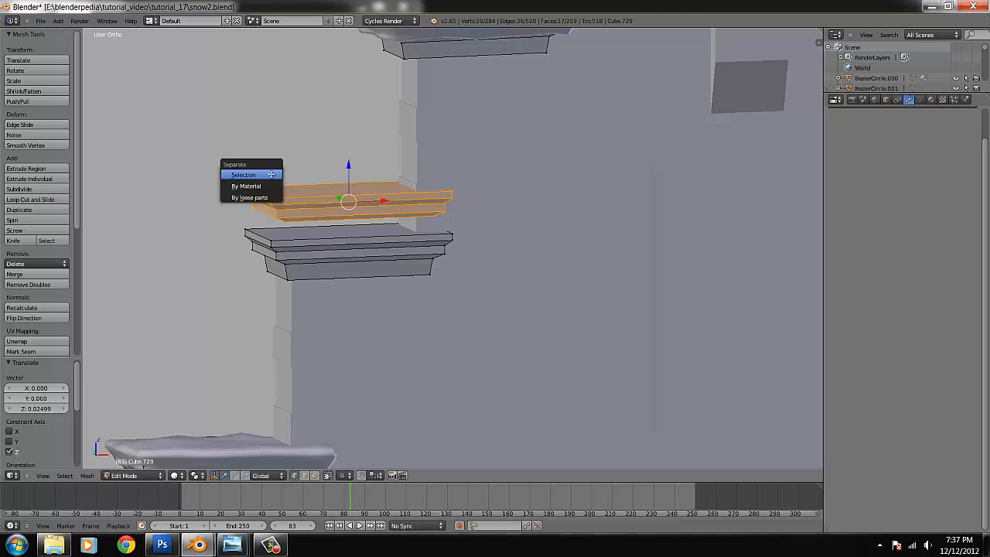
click(271, 173)
key(Tab)
right_click(312, 205)
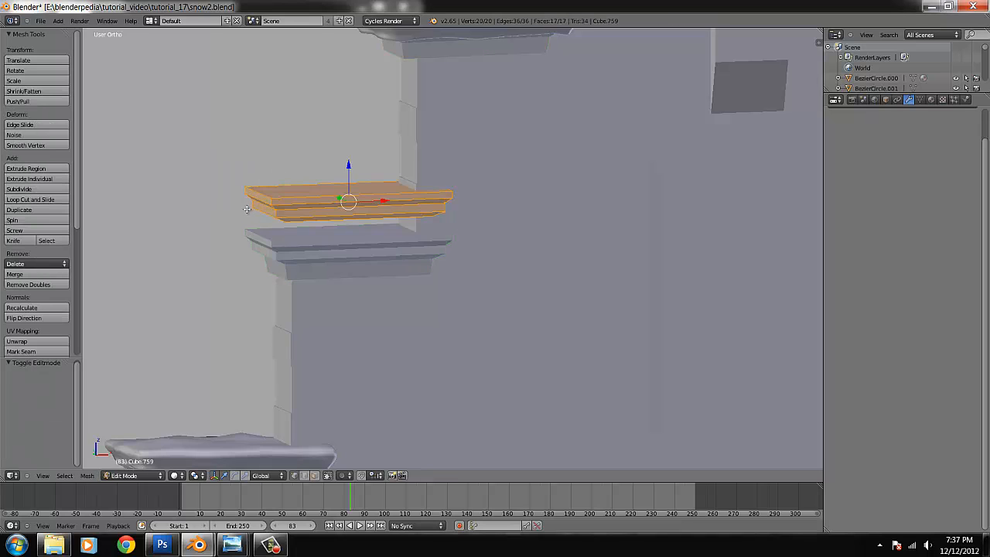
key(Tab)
Add a series of evenly spaced loop cuts across the length of the separated moulding piece
key(ctrl+r)
scroll(318, 198, up, 5)
scroll(319, 198, up, 1)
scroll(319, 198, down, 1)
click(319, 198)
middle_drag(319, 198, 351, 238)
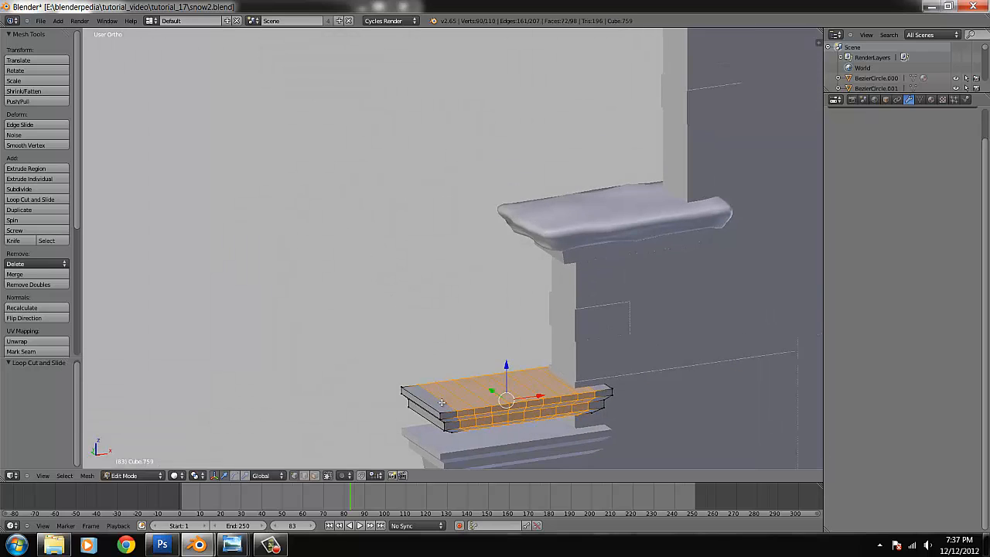
key(a)
key(ctrl+r)
scroll(433, 413, up, 2)
click(431, 412)
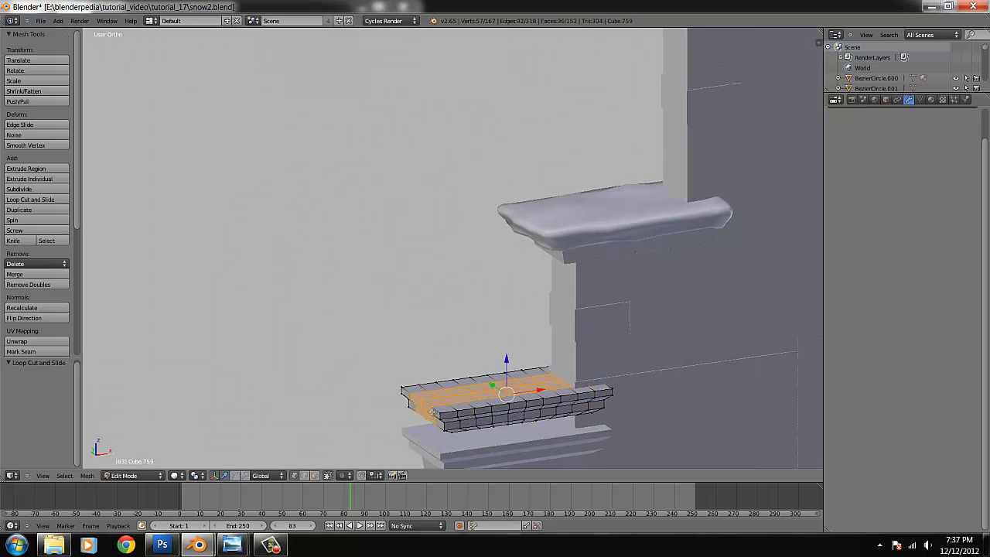
key(a)
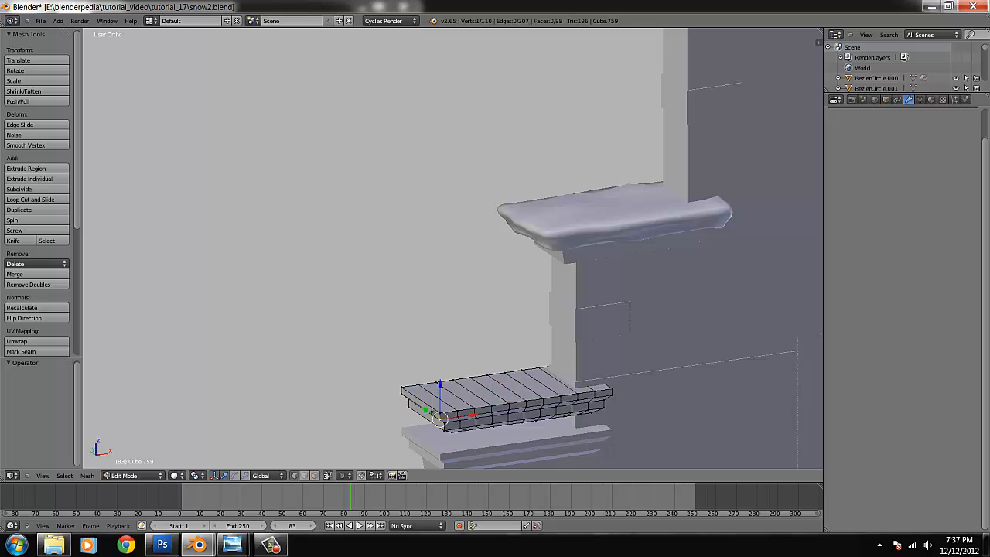
Add five lengthwise loop cuts to the separated moulding, select all its linked geometry and return to Object Mode
key(ctrl+r)
scroll(432, 411, up, 5)
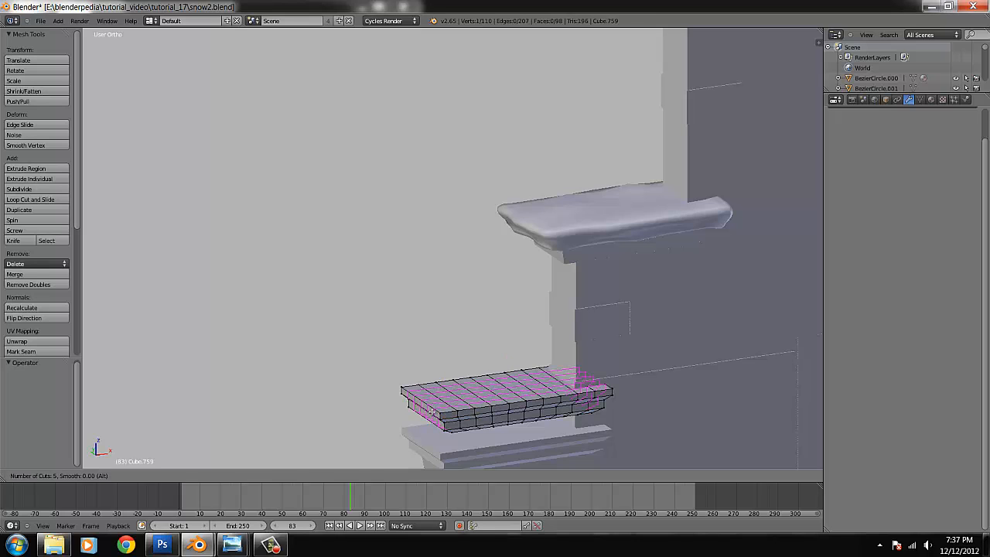
click(431, 412)
key(Tab)
key(Tab)
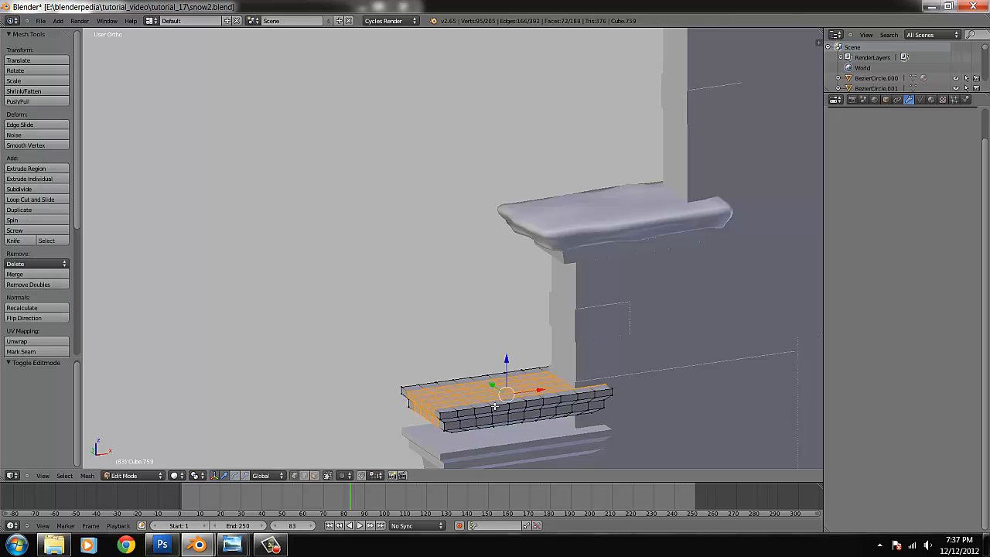
key(ctrl+l)
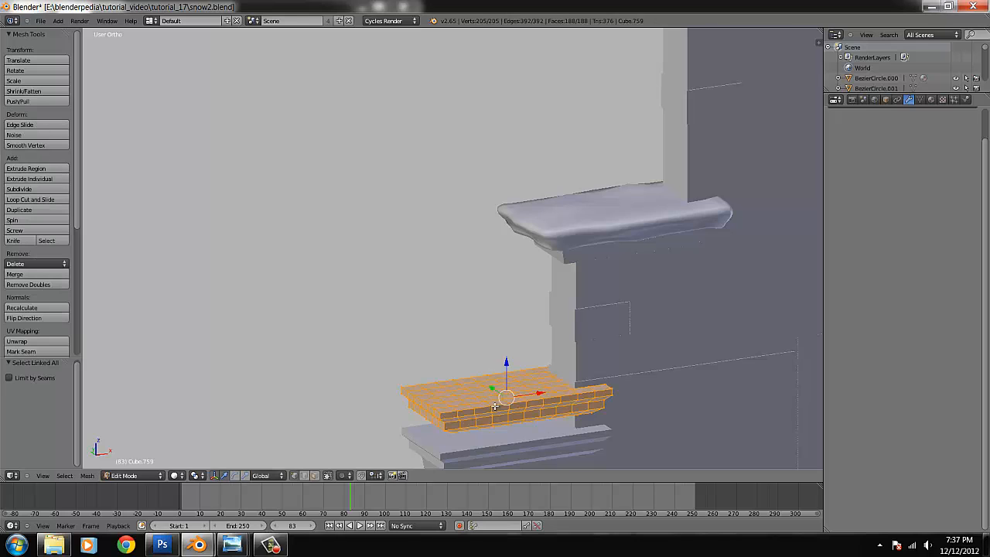
key(Tab)
key(a)
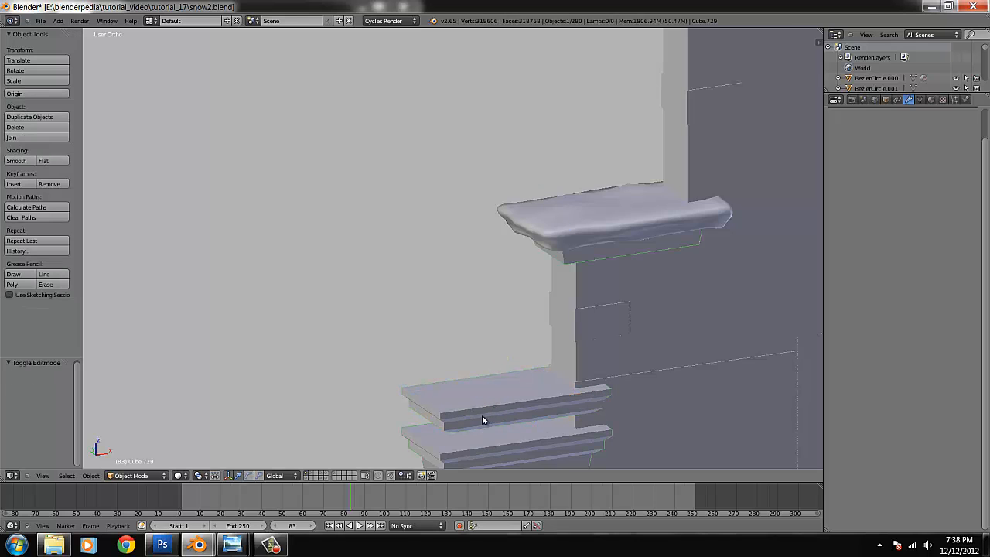
Replace the raised moulding's stone image material with the existing snow.001 material
click(931, 101)
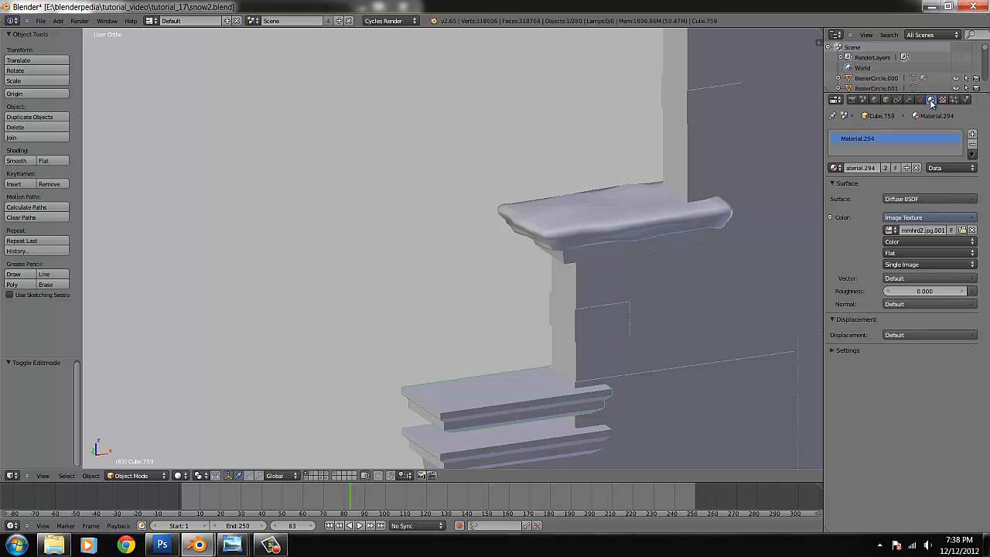
click(972, 147)
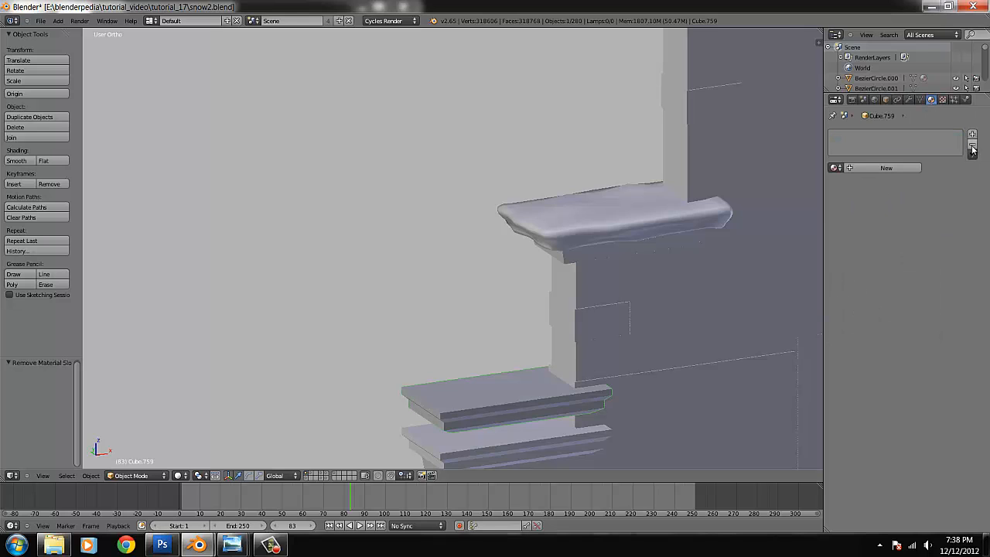
click(888, 165)
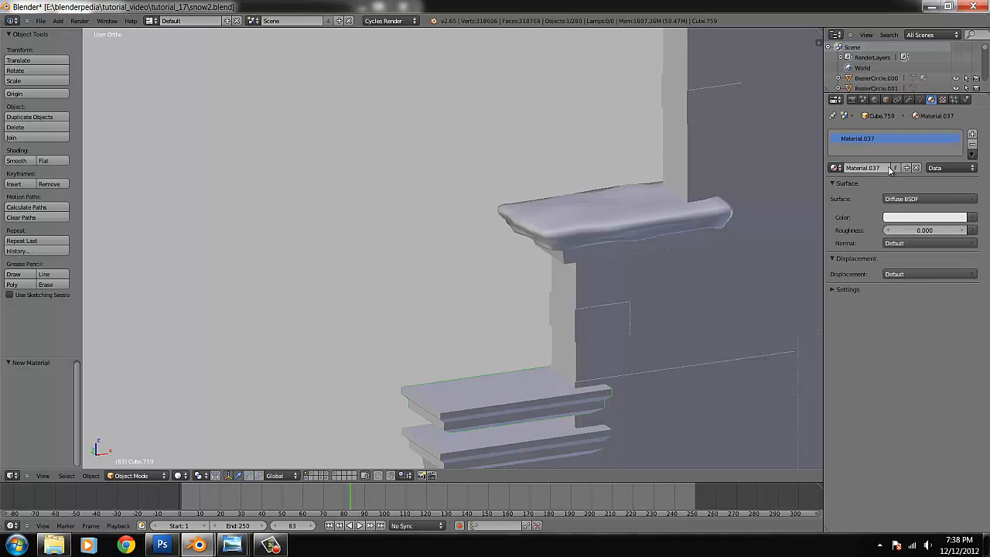
click(837, 168)
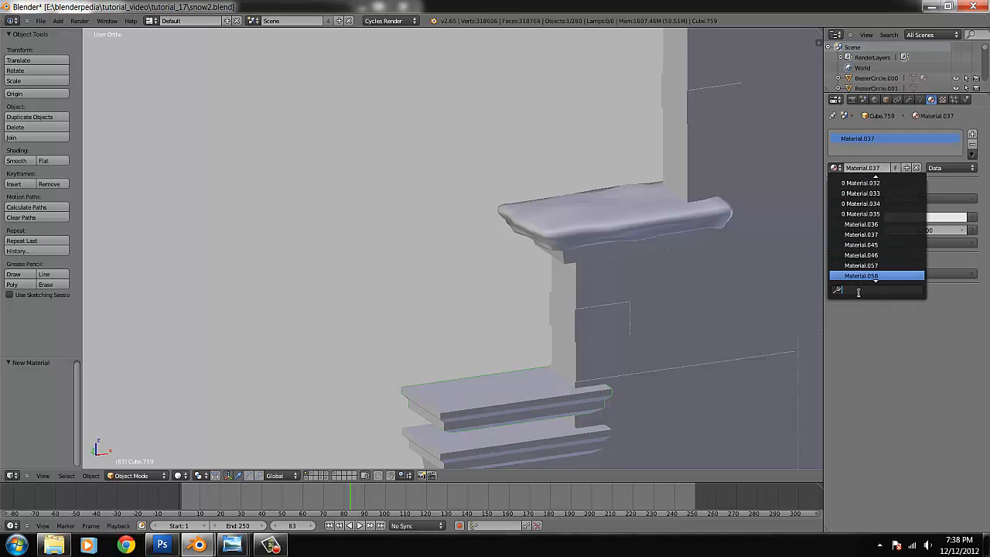
text(snow)
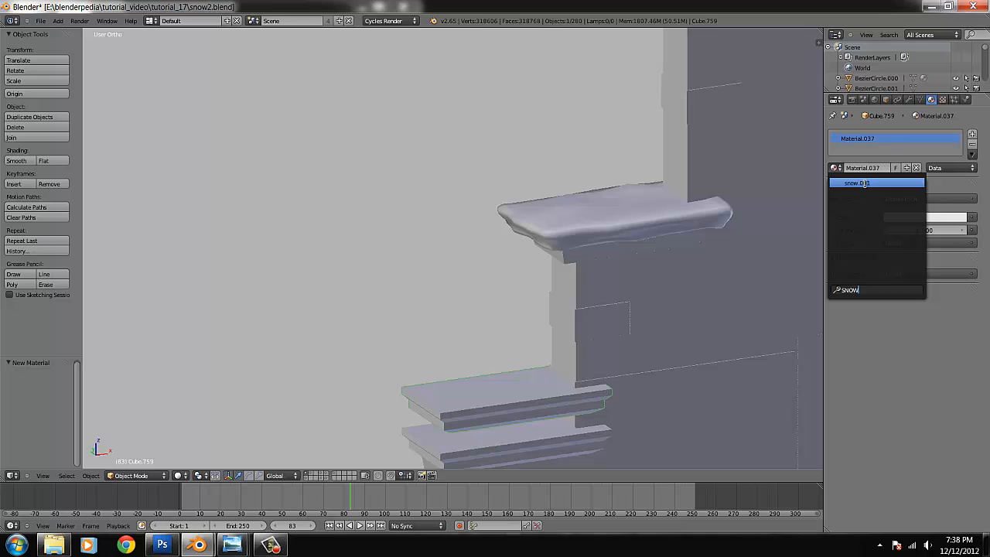
click(865, 183)
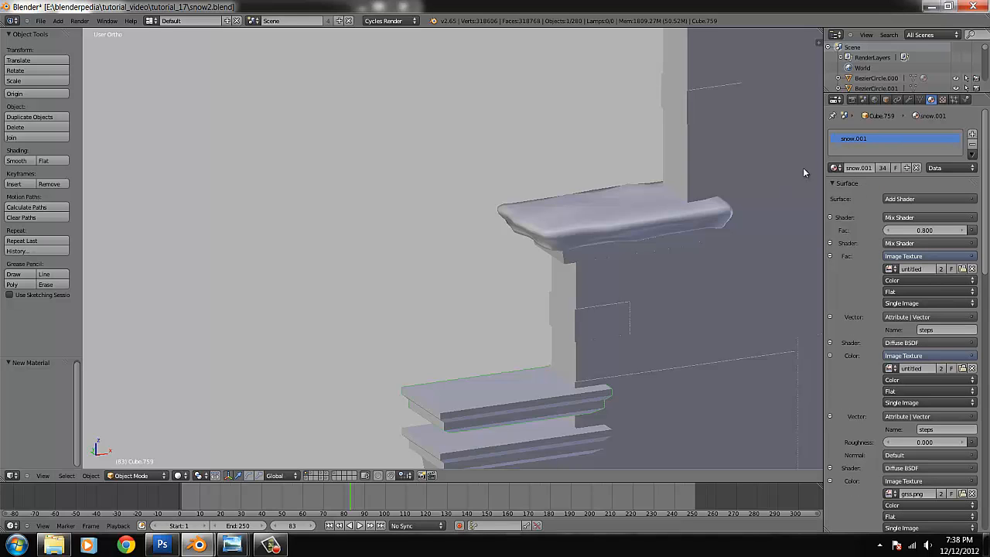
Apply smooth shading to the raised snow piece above the ledge
middle_drag(619, 370, 592, 373)
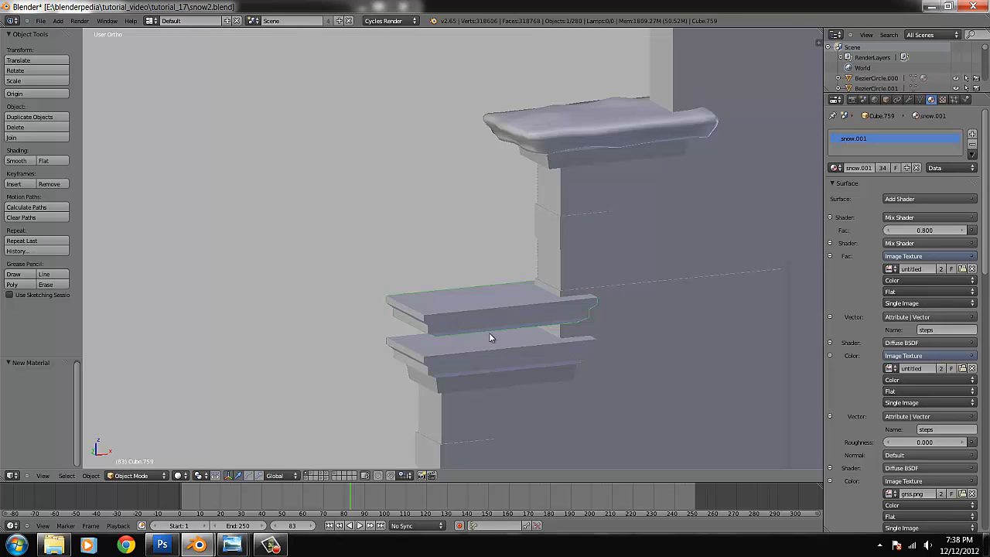
key(Tab)
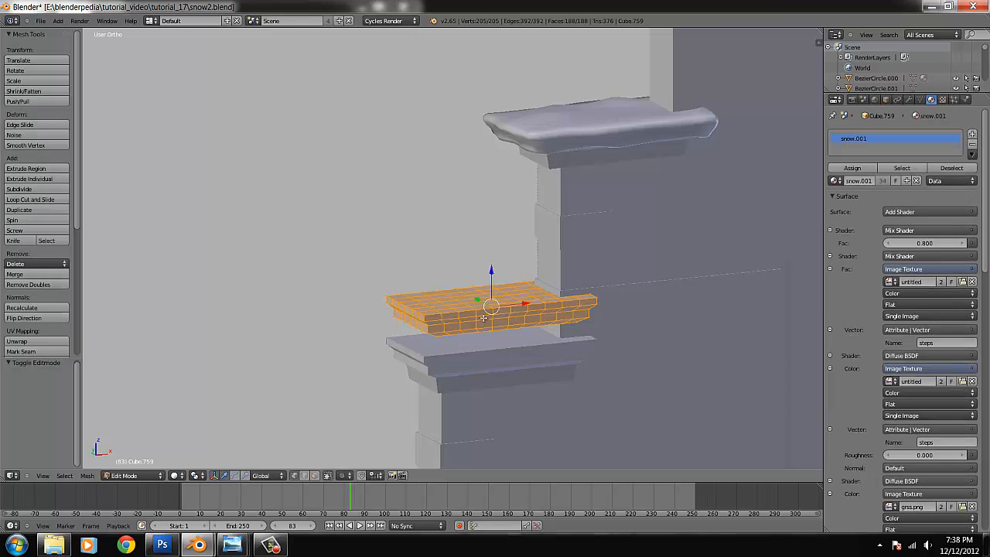
key(Tab)
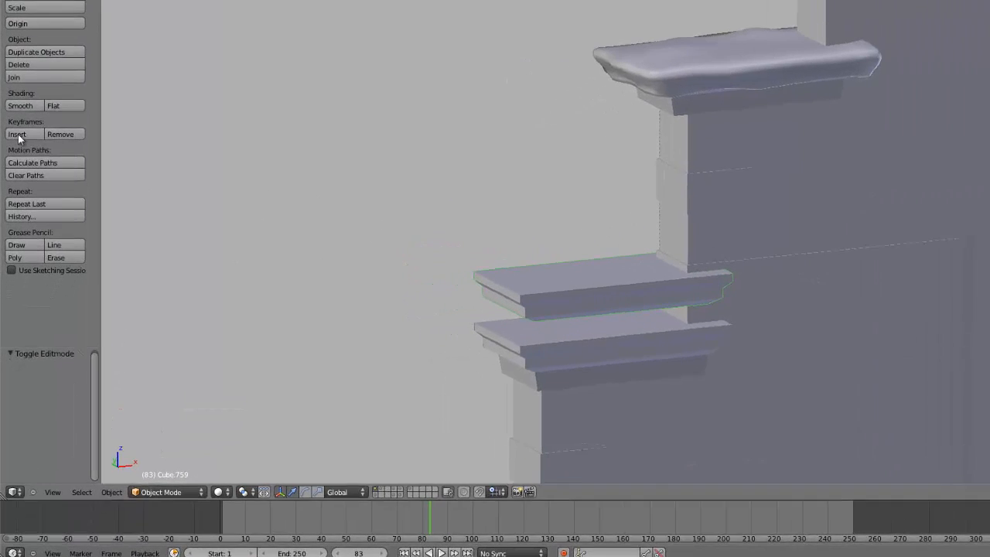
click(23, 55)
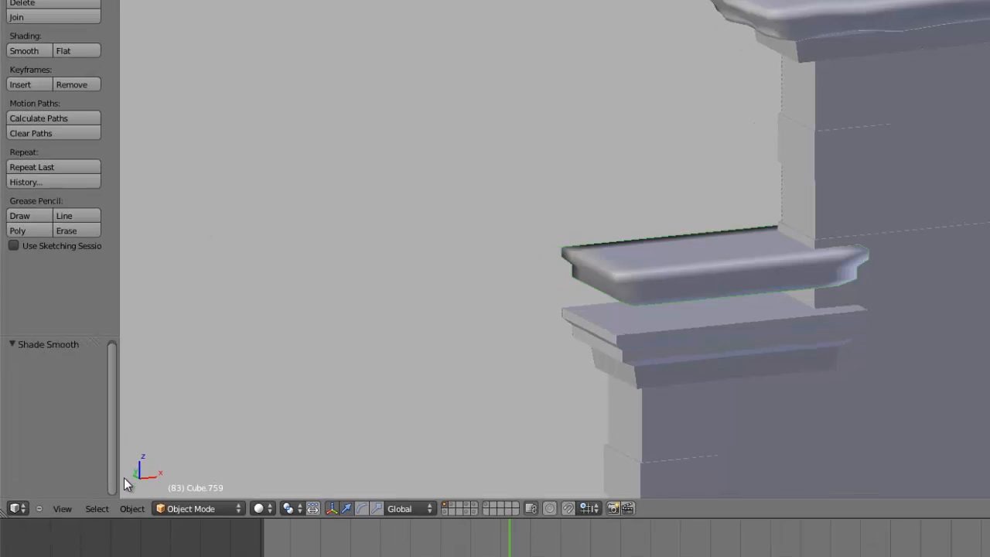
Put the raised snow piece in Sculpt Mode and pick an additive brush with radius 60 and strength 0.378
click(205, 510)
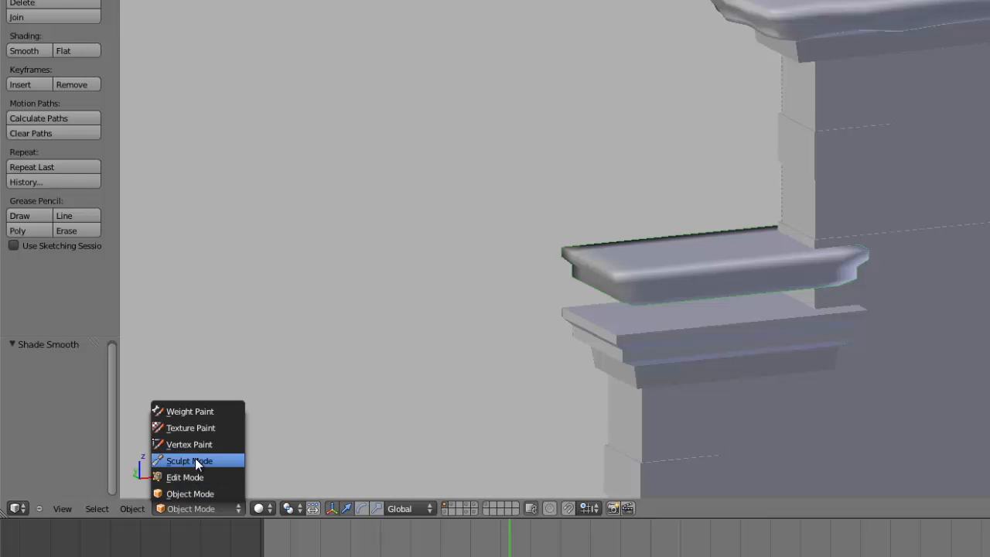
click(199, 462)
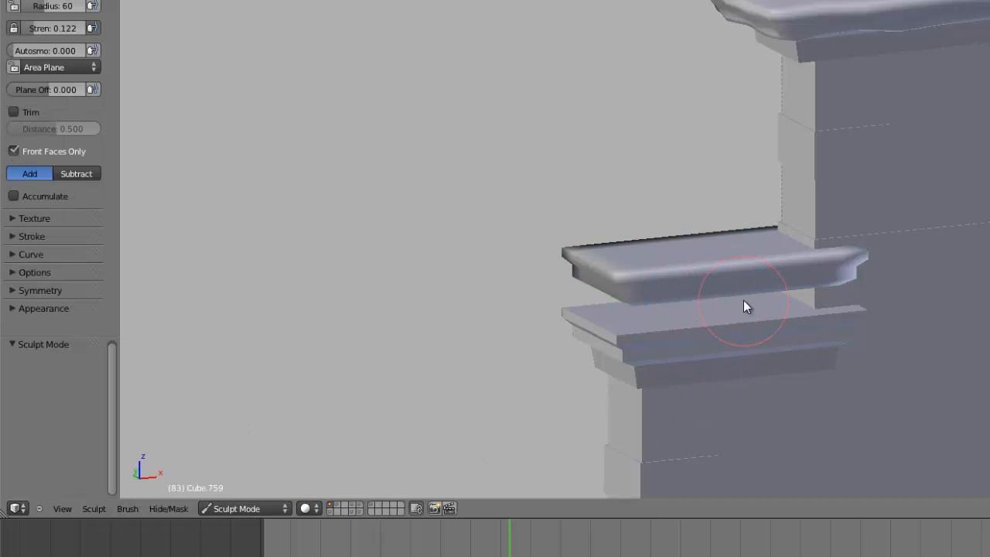
click(77, 1)
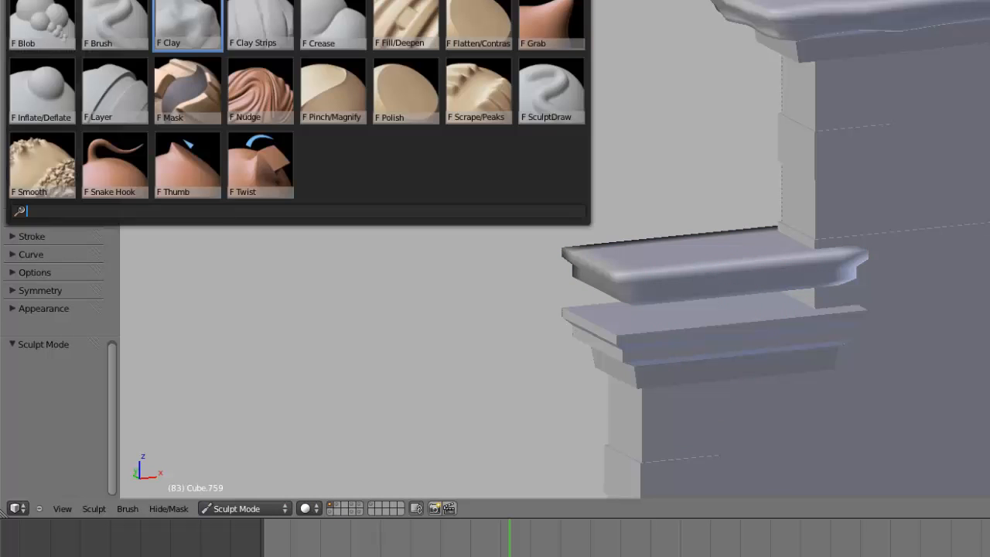
click(188, 32)
key(z)
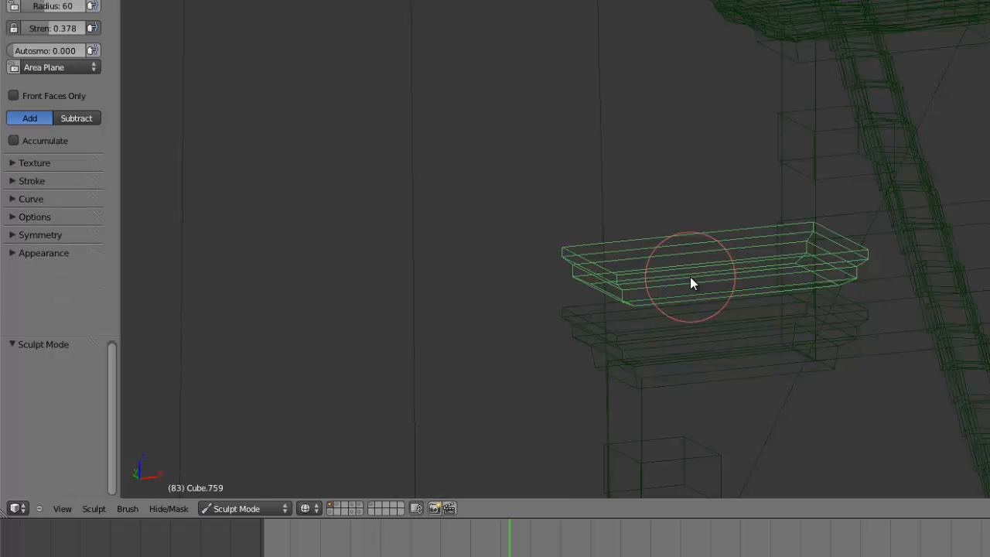
key(z)
Sculpt irregular bulges along the snow piece's front edge, outer corner and rear top edge, and return to Object Mode
mouse_move(690, 292)
mouse_down()
mouse_move(732, 298)
mouse_move(809, 257)
mouse_move(597, 263)
mouse_up()
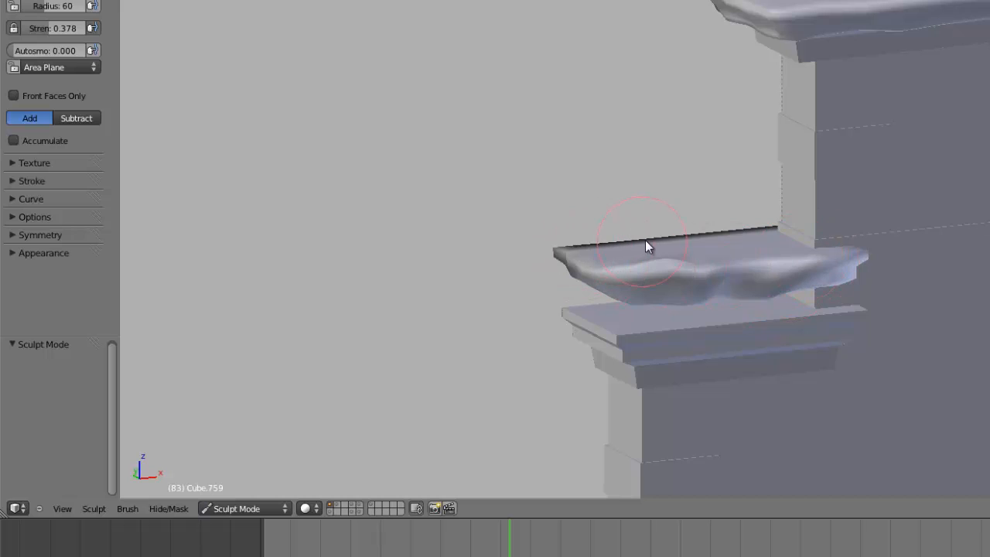
drag(644, 242, 721, 247)
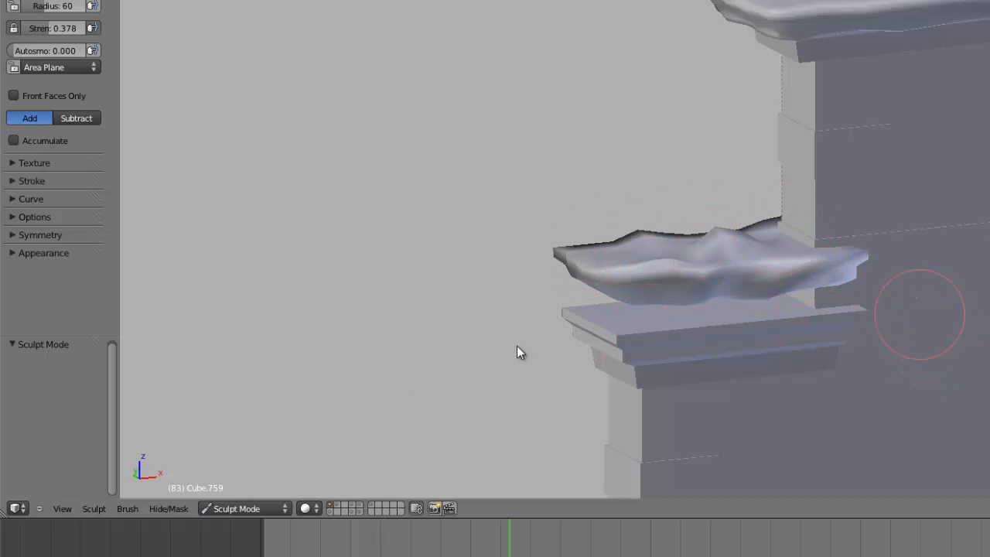
click(226, 509)
click(232, 490)
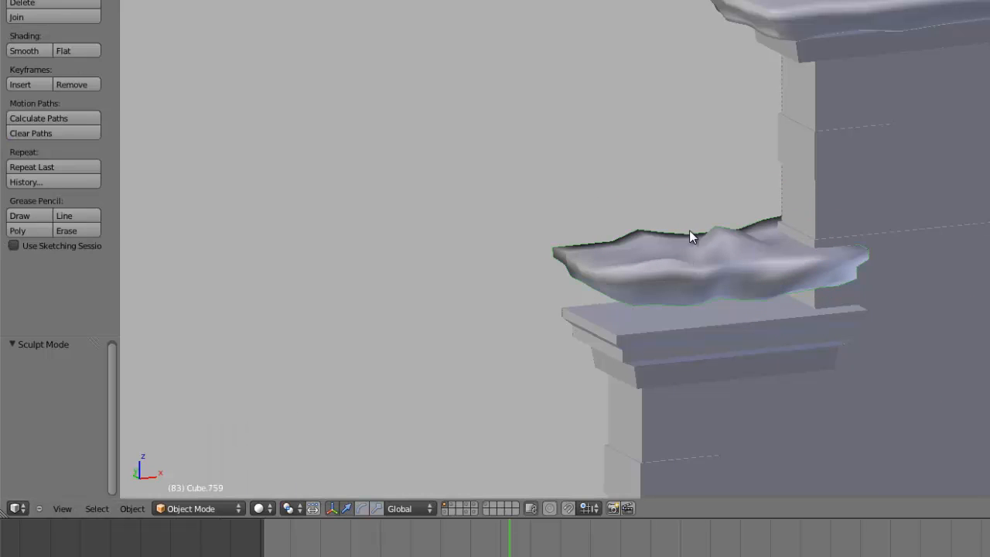
In Edit Mode, lower the sculpted snow mesh onto its gable ledge and scale it up slightly to cover the moulding
right_click(750, 256)
right_click(737, 266)
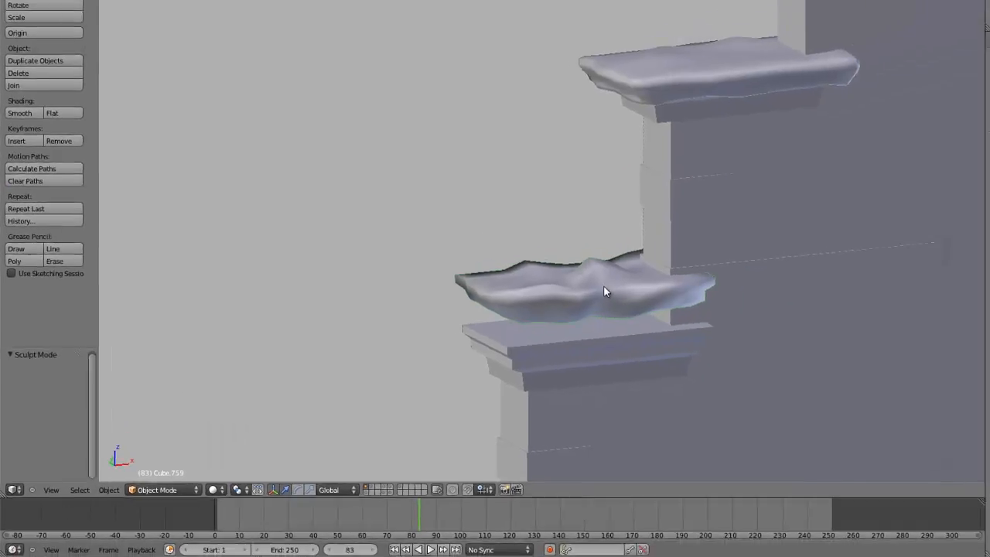
key(z)
scroll(500, 306, down, 8)
scroll(500, 305, up, 6)
key(Tab)
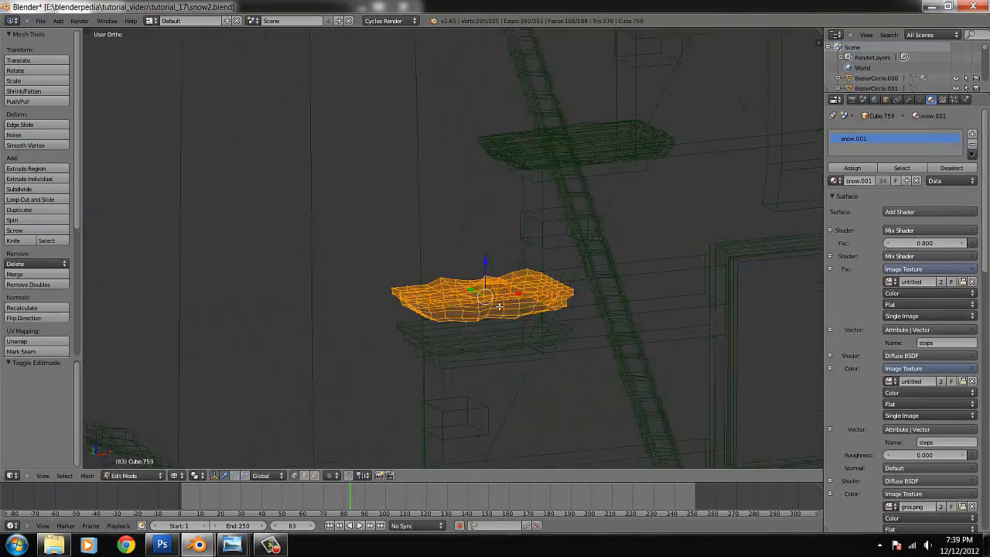
scroll(500, 303, up, 4)
key(z)
drag(509, 295, 513, 349)
key(s)
click(649, 382)
key(Tab)
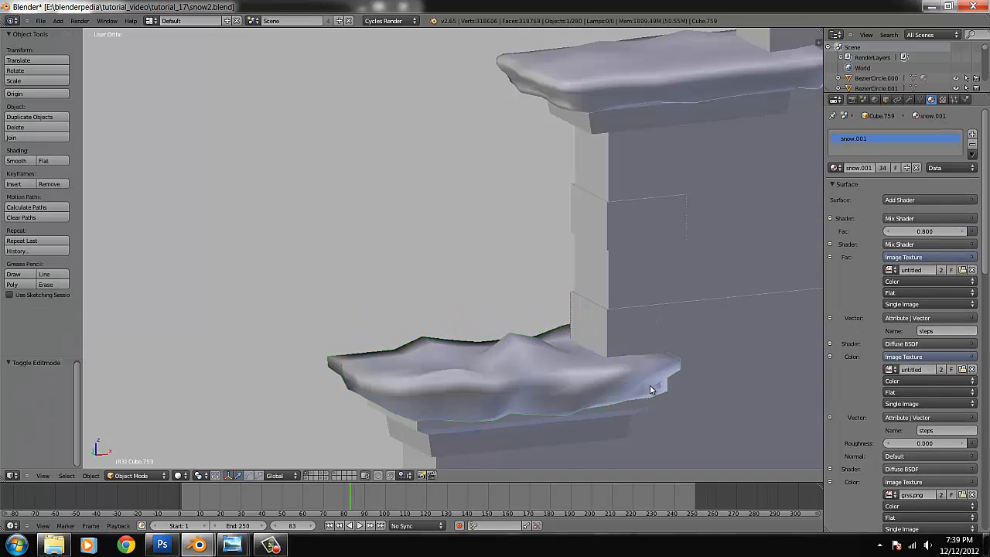
Examine the snow caps on the stepped gable's ledges, and frame the nearby dormer to inspect its thick snow slab
scroll(648, 387, down, 2)
scroll(686, 394, down, 5)
scroll(663, 381, up, 2)
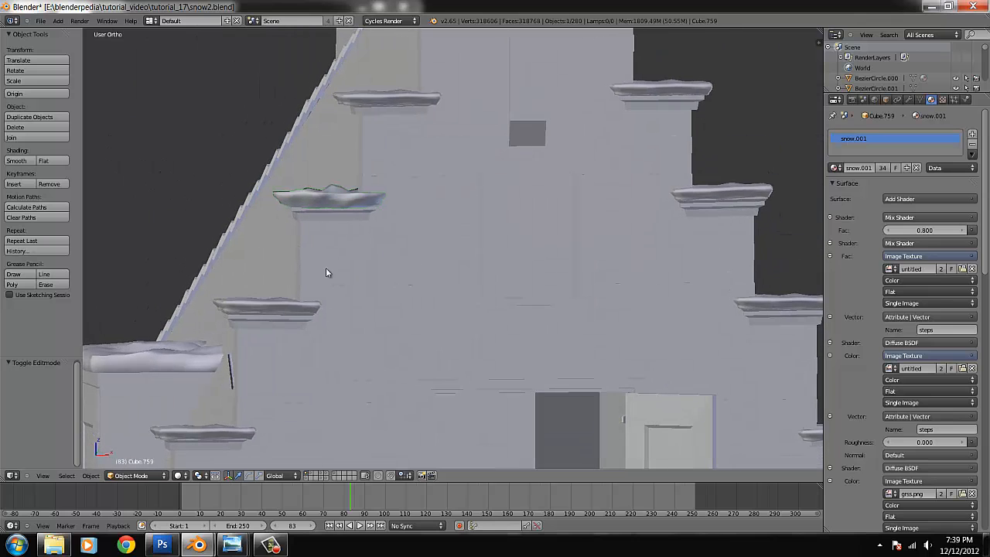
scroll(353, 205, up, 6)
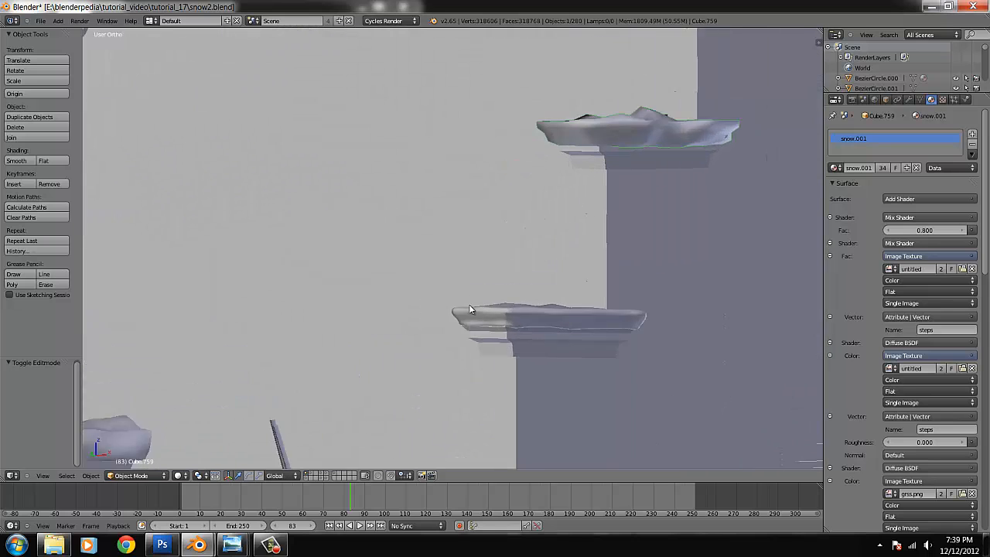
right_click(618, 375)
scroll(616, 372, down, 6)
middle_drag(381, 357, 350, 359)
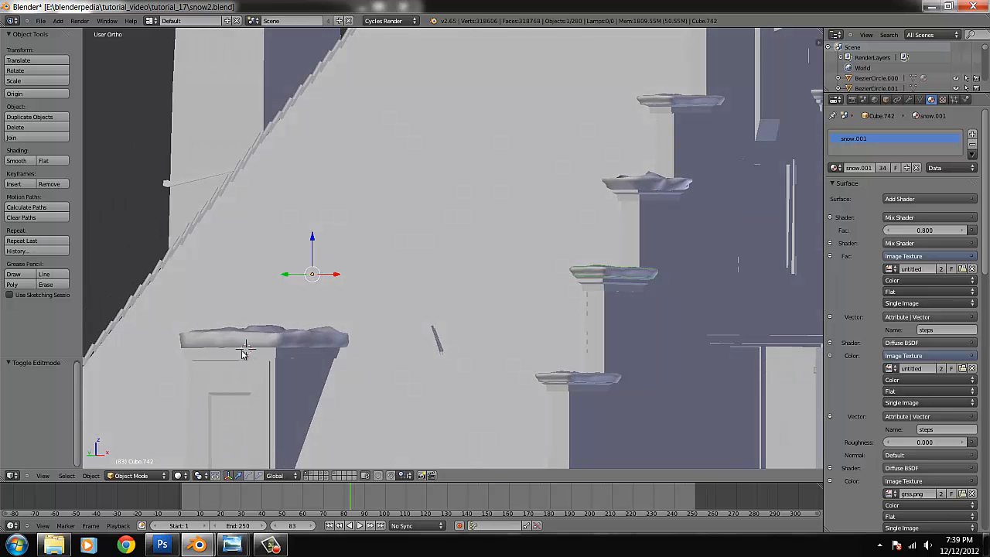
key(KP_Decimal)
scroll(350, 309, down, 2)
scroll(350, 309, down, 5)
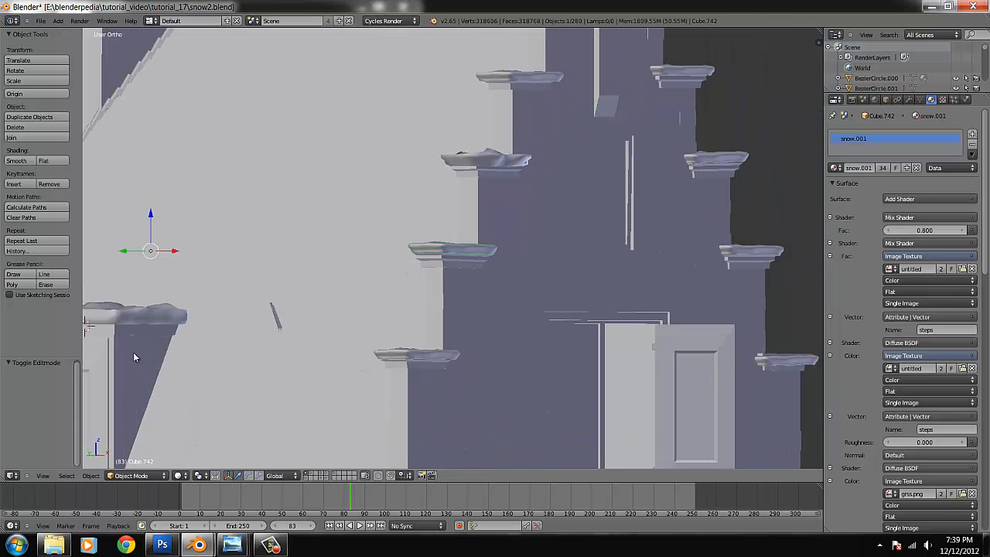
right_click(126, 349)
key(KP_Decimal)
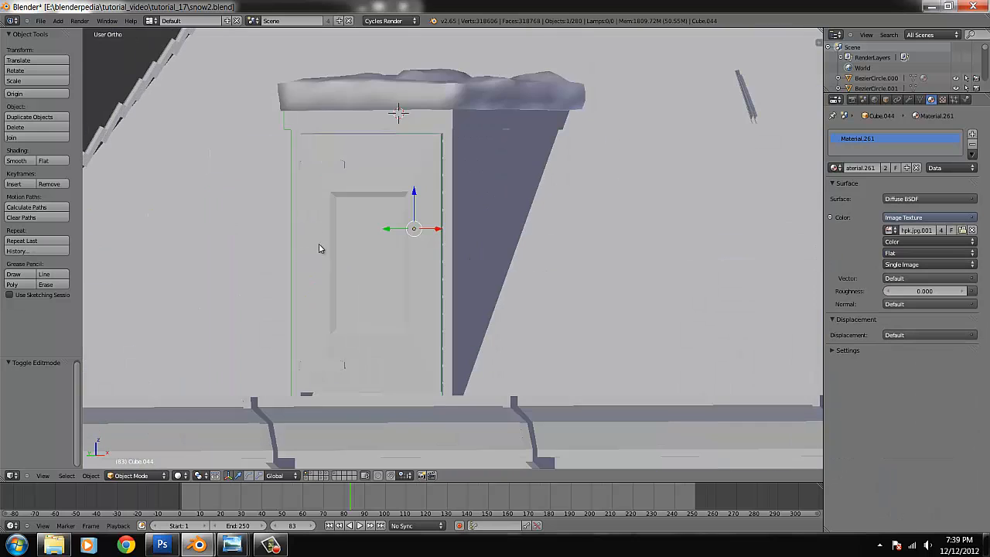
middle_drag(320, 243, 320, 251)
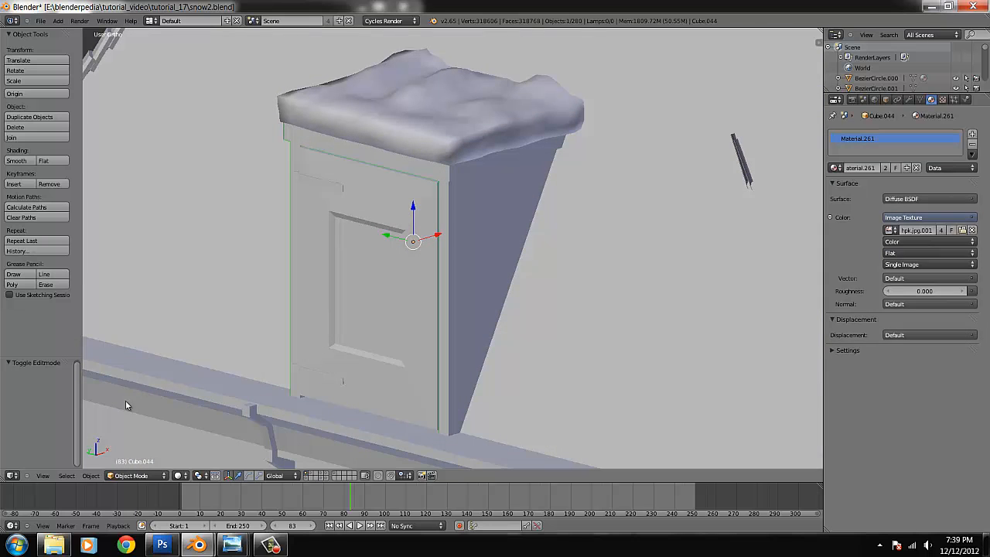
Open the wip_snow render from the tutorial_17 folder and examine the roofs and gables of the village buildings up close
click(54, 544)
double_click(594, 97)
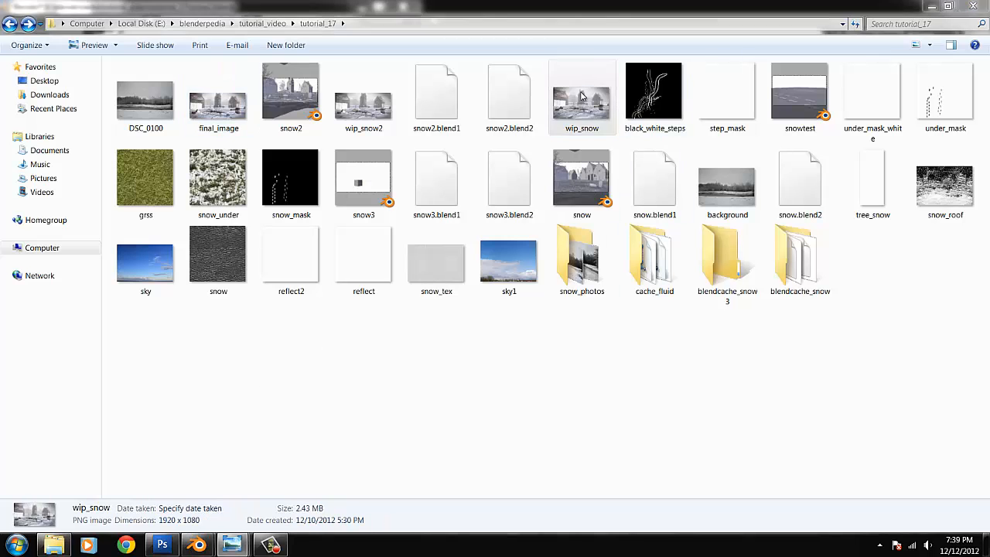
scroll(858, 248, up, 2)
scroll(858, 248, down, 3)
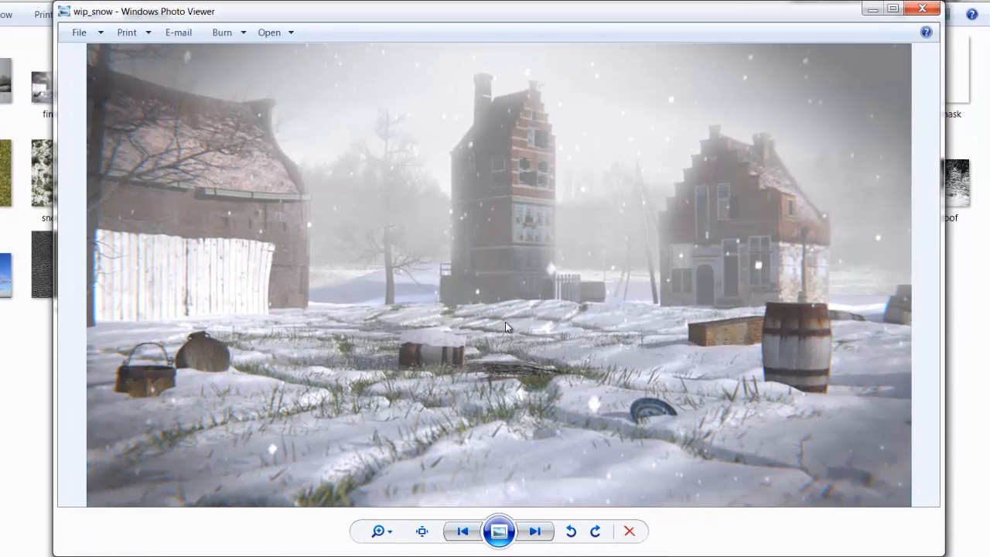
scroll(506, 322, up, 1)
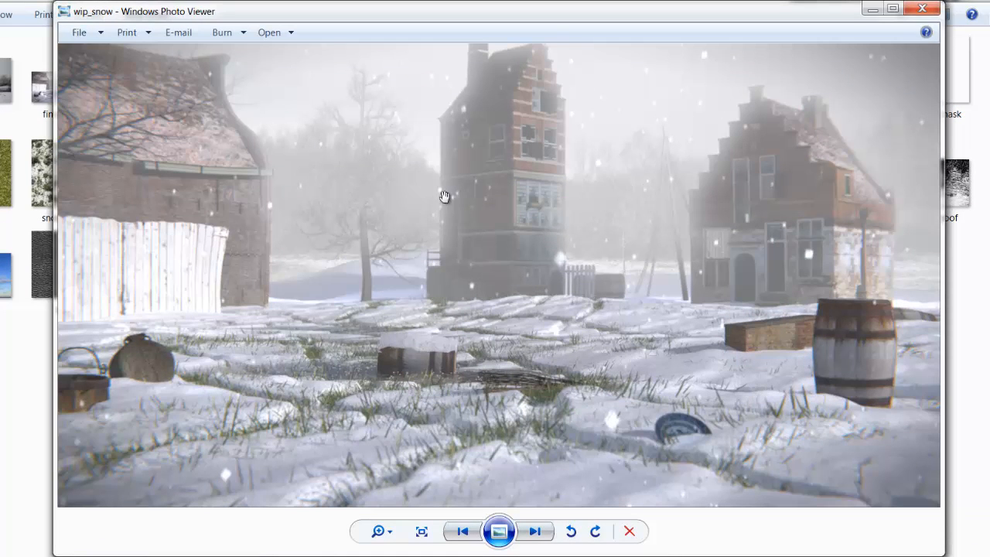
scroll(673, 250, up, 1)
drag(579, 339, 537, 376)
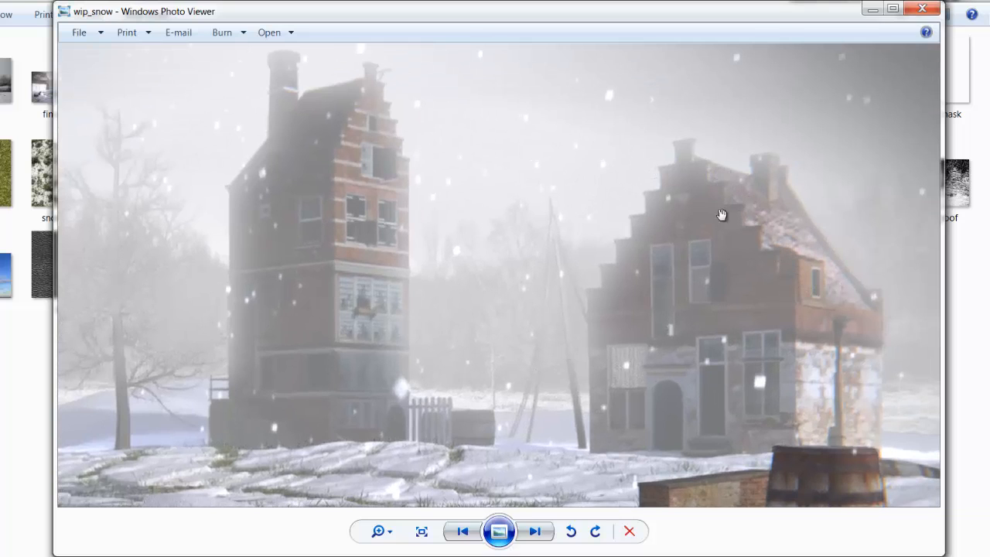
scroll(720, 184, down, 2)
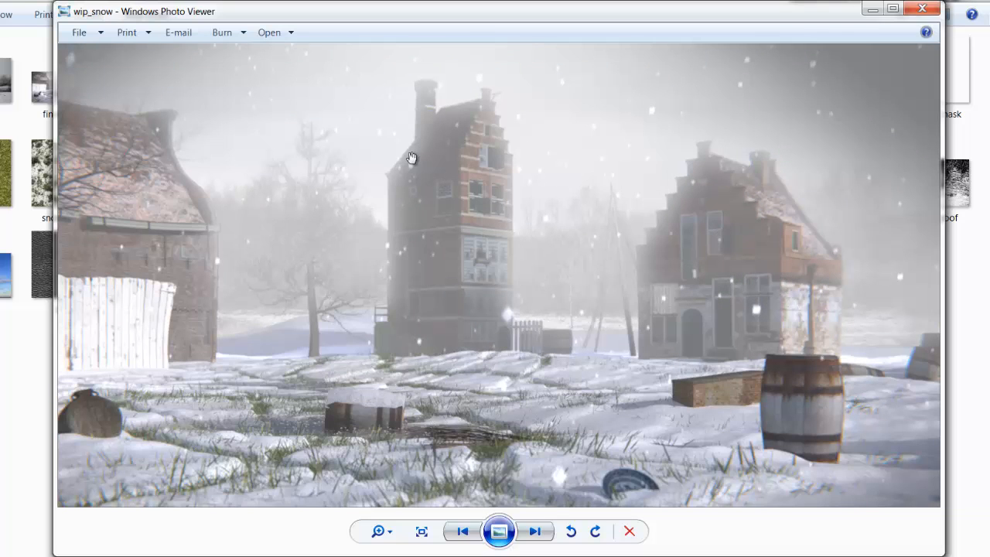
click(923, 8)
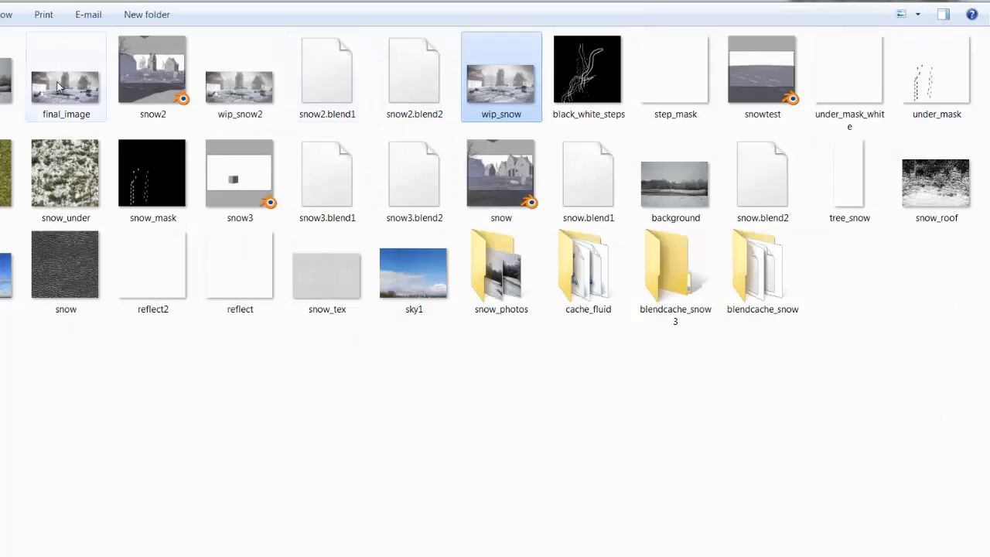
Open the final_image render, examine the snow on the gable steps, roofs and barrels, and return to the Blender scene
double_click(66, 62)
scroll(409, 221, up, 2)
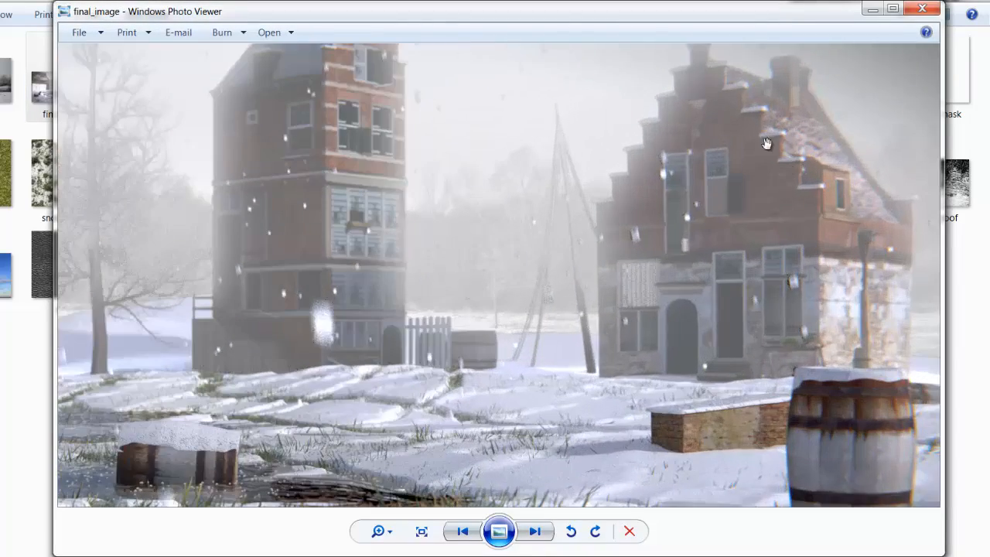
scroll(354, 124, down, 1)
scroll(353, 124, up, 3)
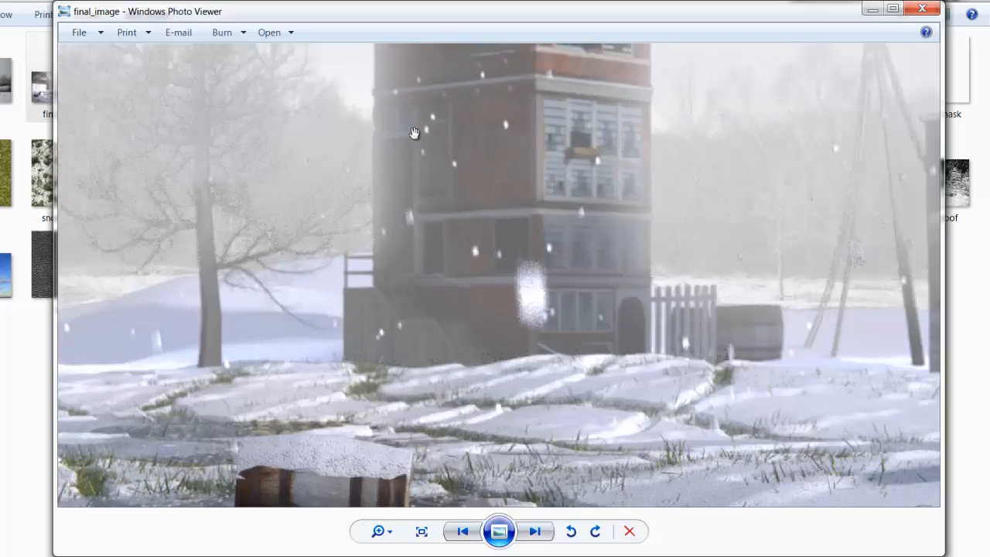
scroll(442, 166, down, 4)
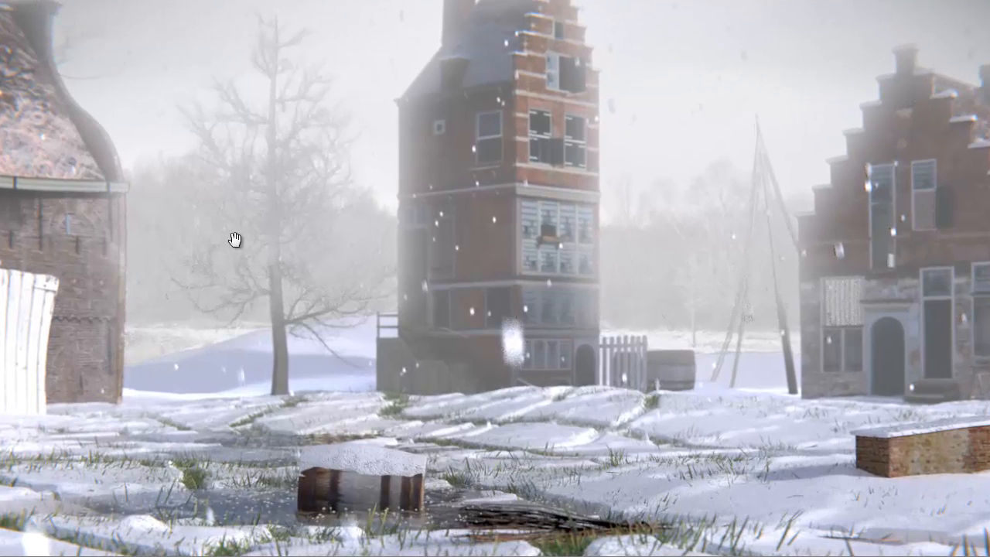
scroll(209, 214, down, 1)
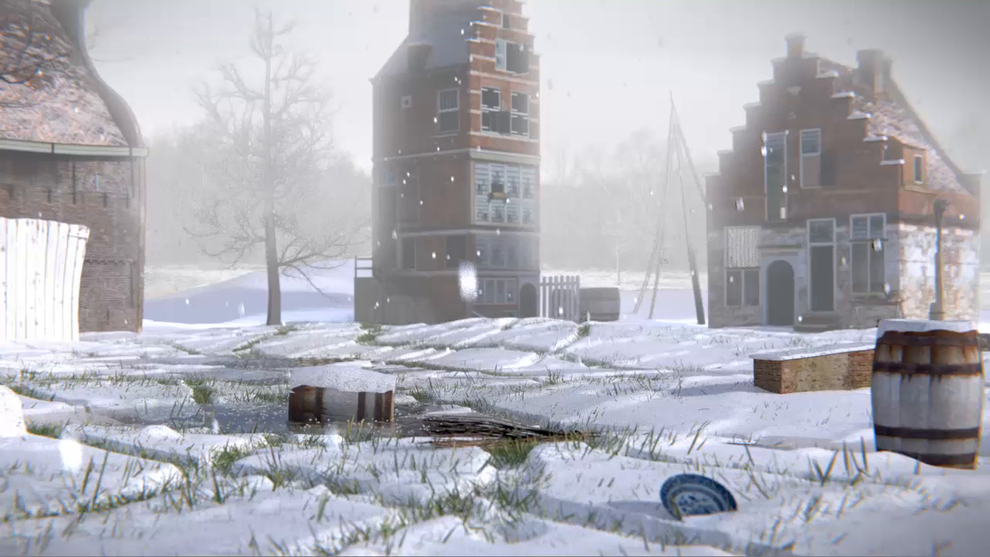
click(986, 3)
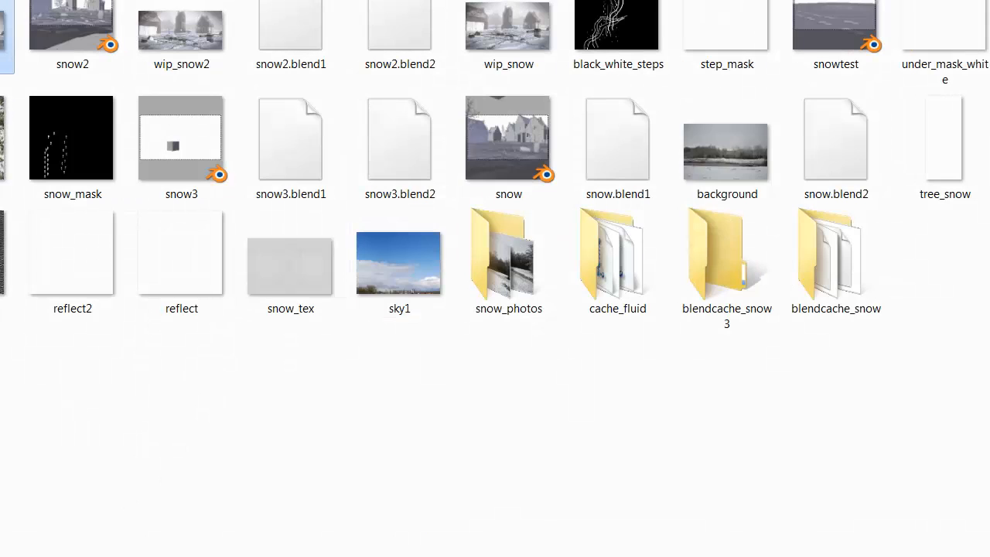
click(153, 554)
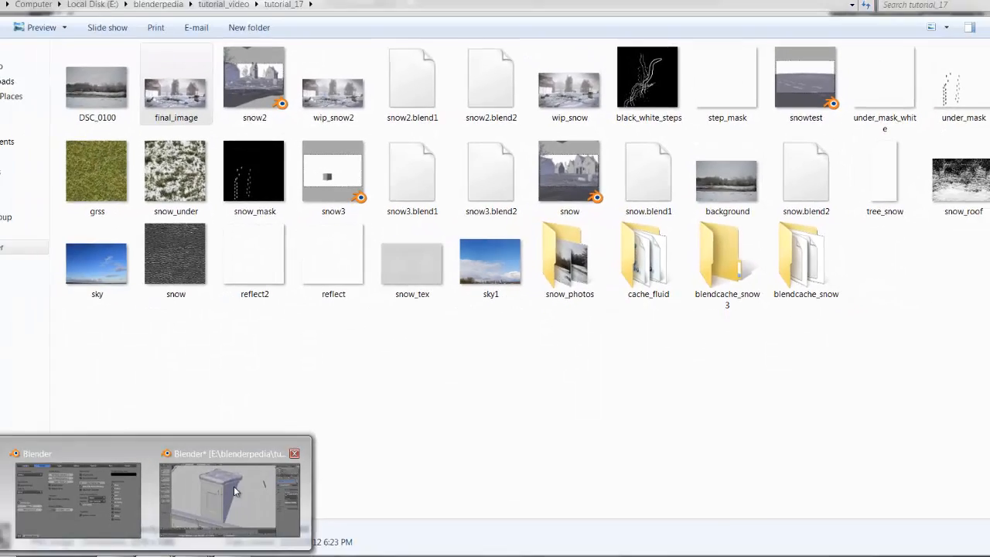
click(235, 491)
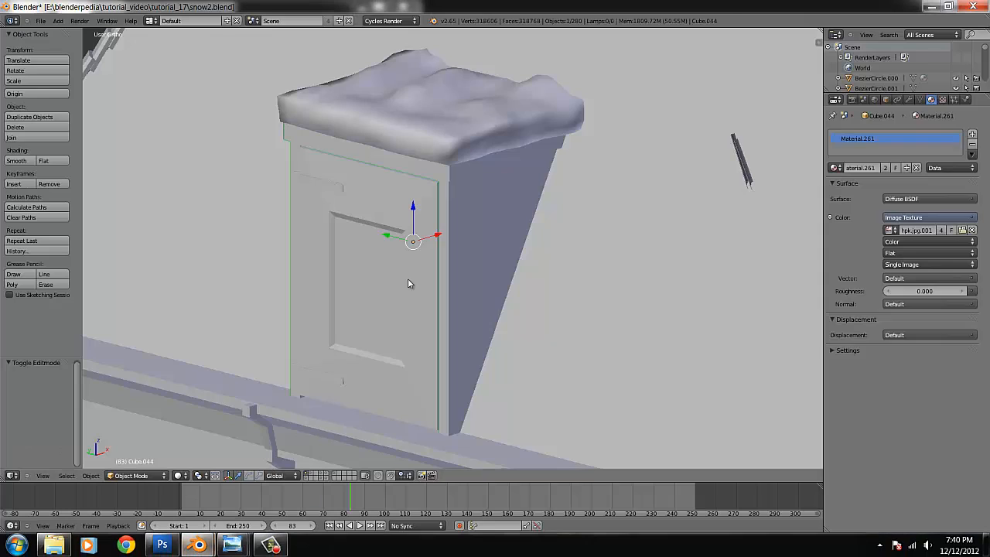
Select the dormer's body, open its mesh in Edit Mode and pick the front corner vertex beneath the snow cap
right_click(449, 190)
key(Tab)
key(Tab)
right_click(451, 177)
key(Tab)
right_click(453, 162)
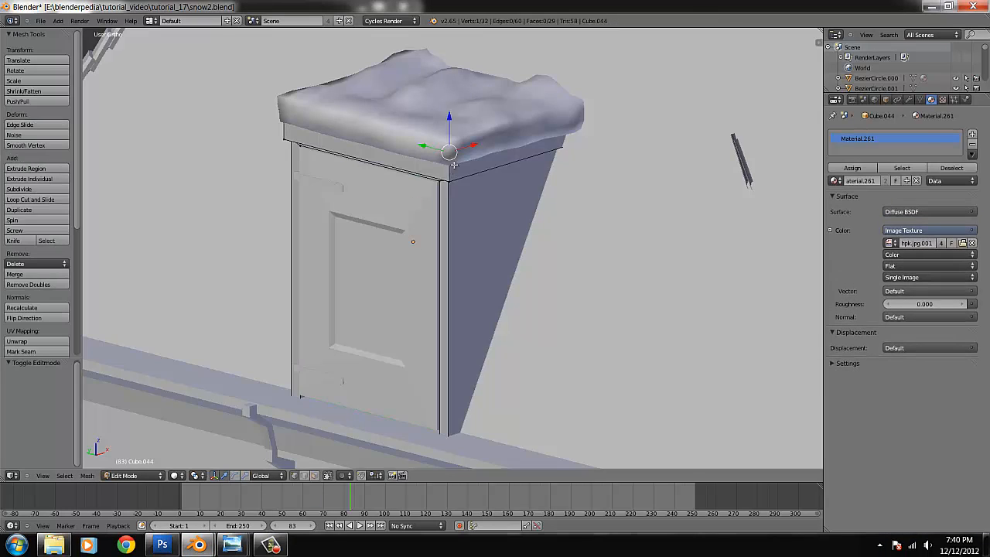
In wireframe display, select the paired vertices at all four corners of the dormer's flat top slab
key(z)
shift+right_click(623, 128)
shift+right_click(624, 92)
key(z)
key(z)
right_click(625, 99)
shift+right_click(639, 91)
shift+right_click(460, 48)
shift+right_click(461, 54)
shift+right_click(272, 99)
shift+right_click(271, 110)
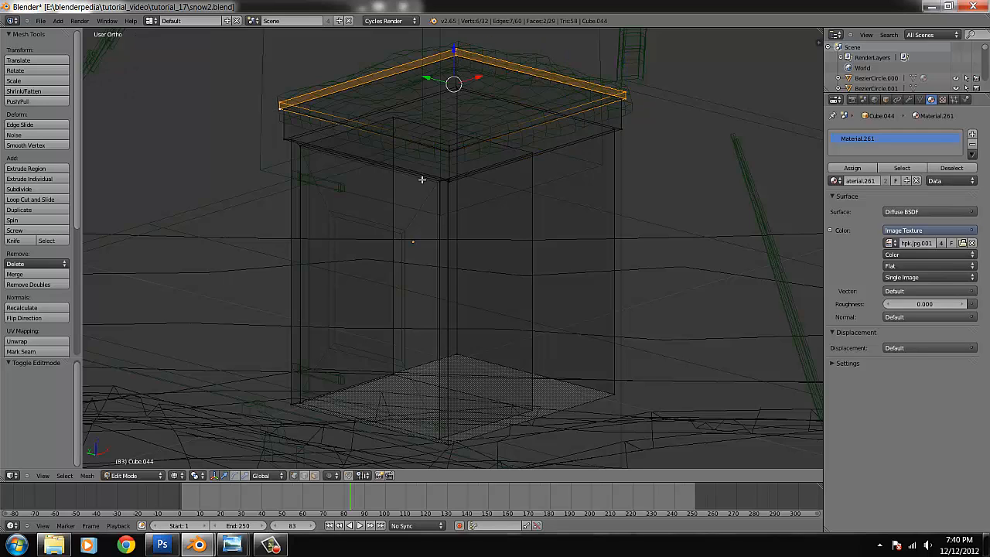
shift+right_click(453, 147)
shift+right_click(453, 149)
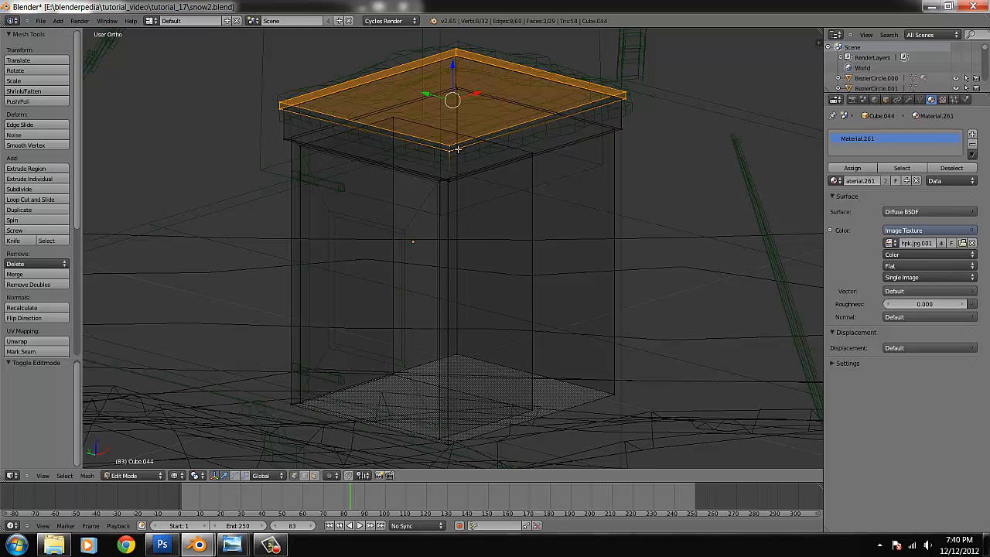
Test the selection with a cancelled move and add the missing lower rim vertices at the dormer slab's corners
key(g)
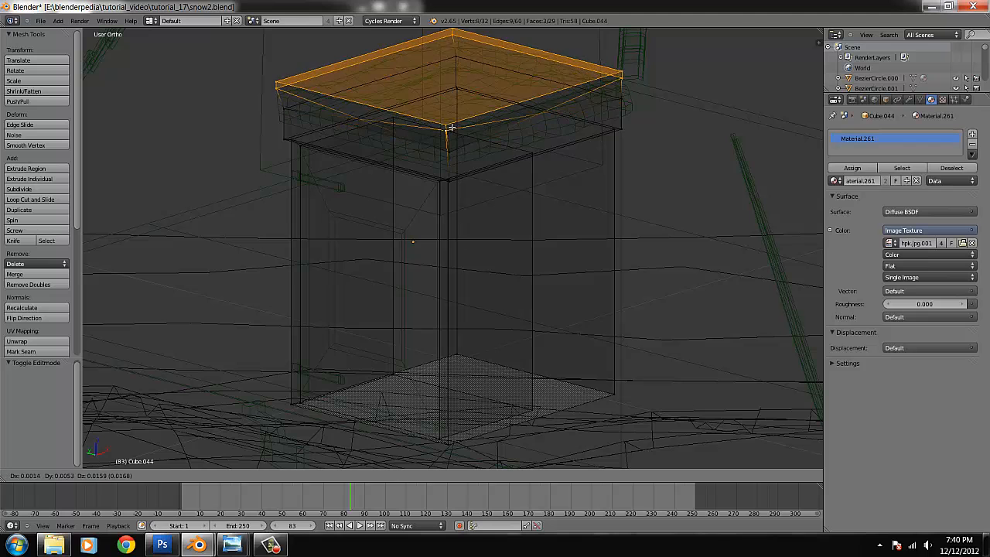
right_click(453, 125)
scroll(456, 131, up, 2)
scroll(454, 117, down, 2)
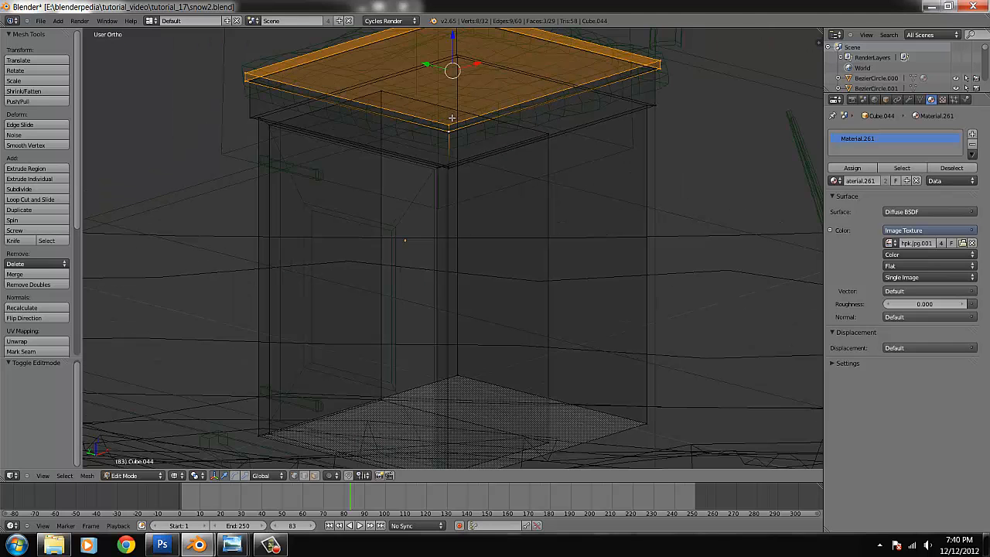
shift+right_click(449, 129)
shift+right_click(655, 65)
scroll(655, 65, down, 3)
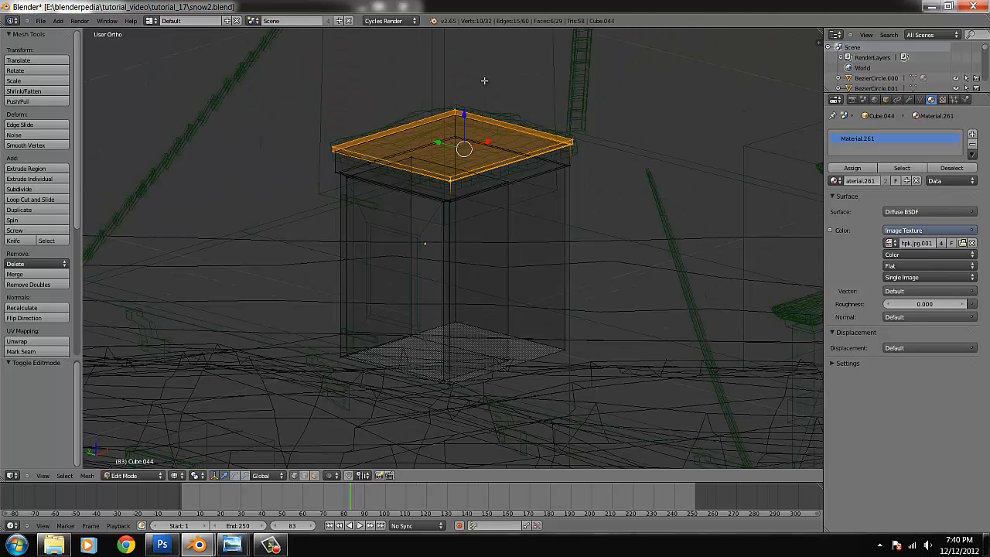
shift+right_click(325, 153)
shift+right_click(325, 153)
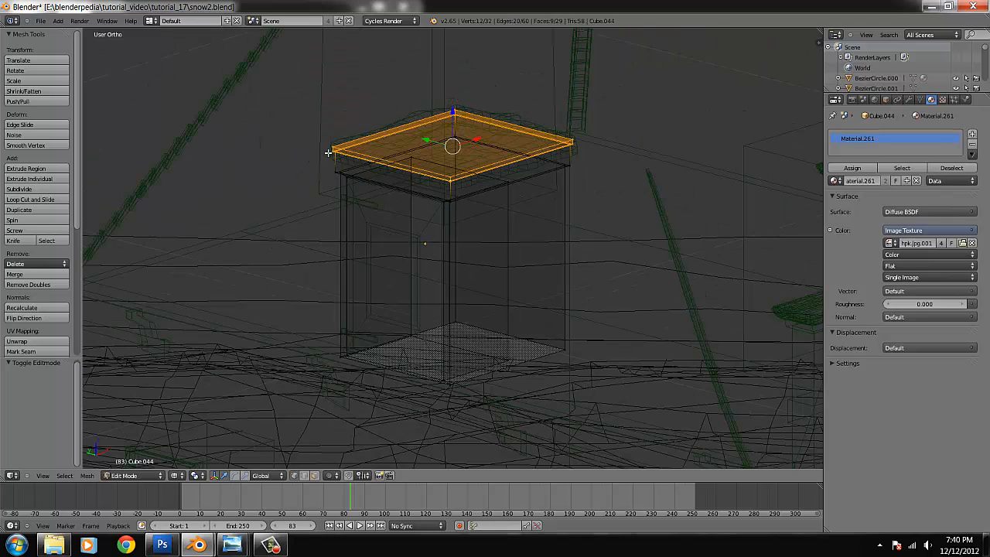
Duplicate the selected top slab in place, separate the copy into its own object and select it in Object Mode
key(shift+d)
click(481, 169)
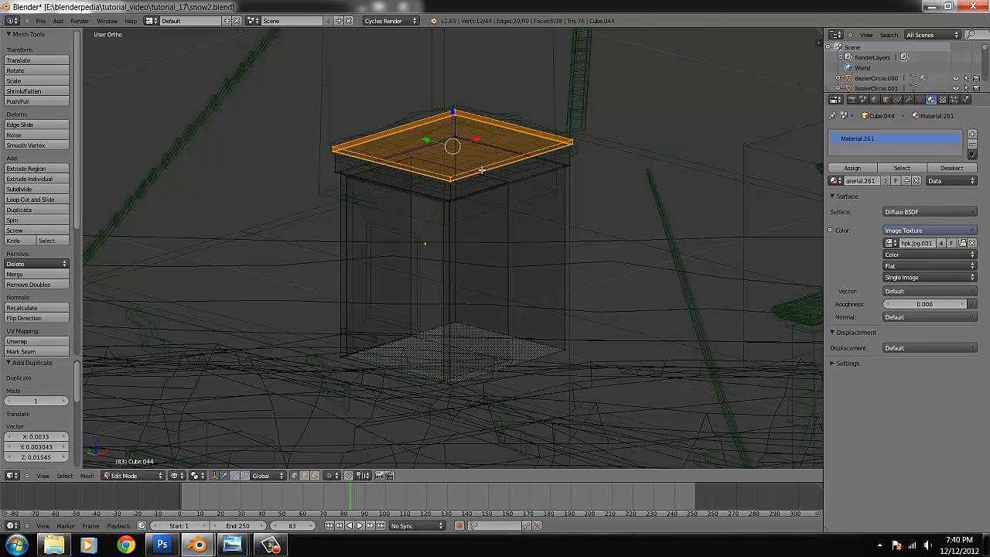
key(p)
click(481, 169)
key(Tab)
right_click(460, 181)
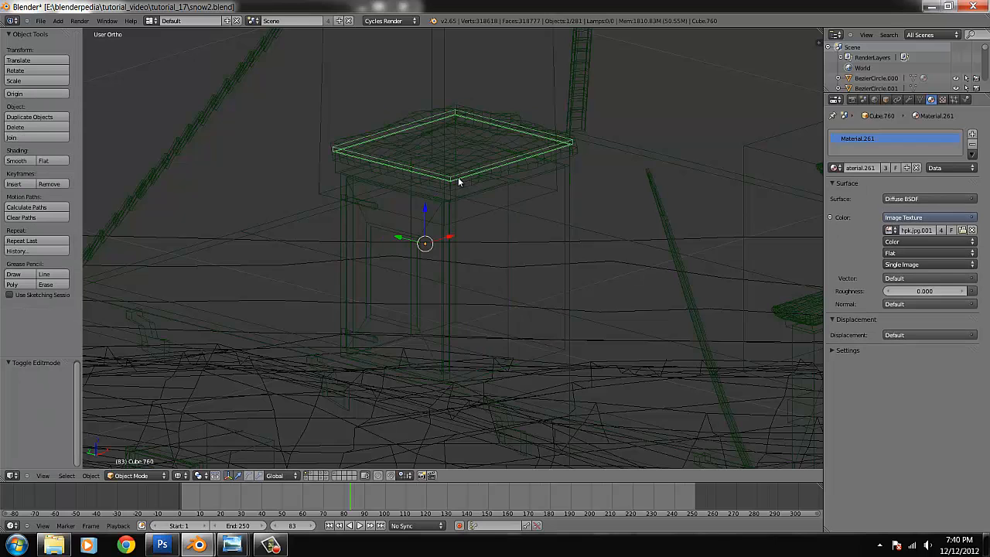
Scale the separated slab's mesh along Z, and raise the object along Z above the dormer's existing snow cap
key(s)
key(z)
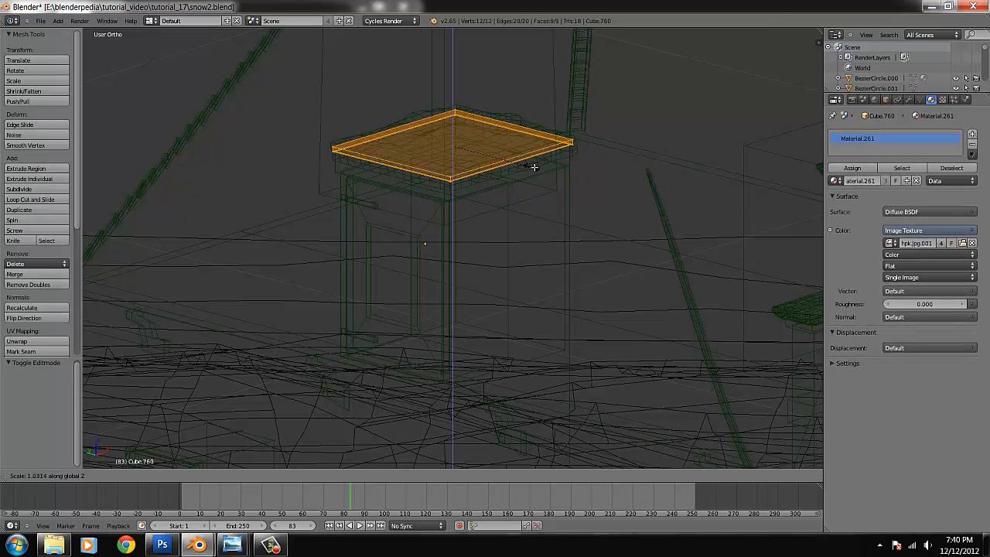
key(Tab)
key(z)
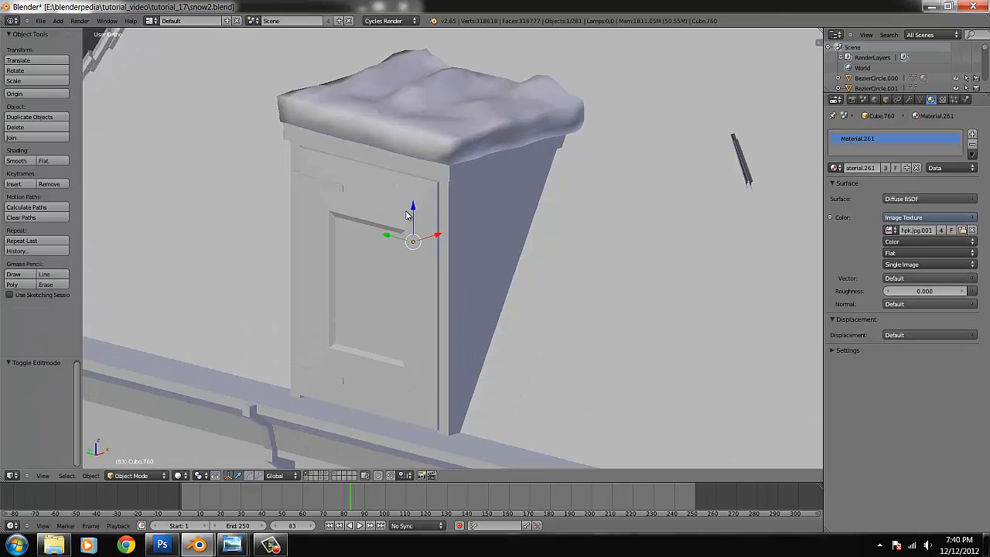
scroll(508, 186, down, 3)
key(g)
key(z)
click(471, 136)
Subdivide the raised slab with dense, evenly spaced loop cuts in both directions and return to Object Mode
key(Tab)
key(ctrl+r)
scroll(438, 130, up, 12)
click(438, 130)
right_click(438, 130)
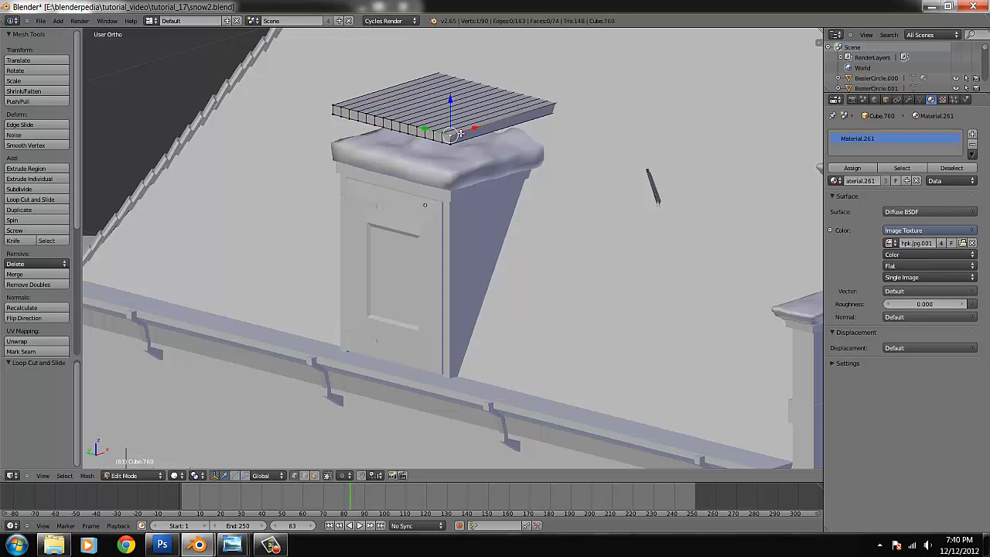
key(ctrl+r)
key(Escape)
key(Tab)
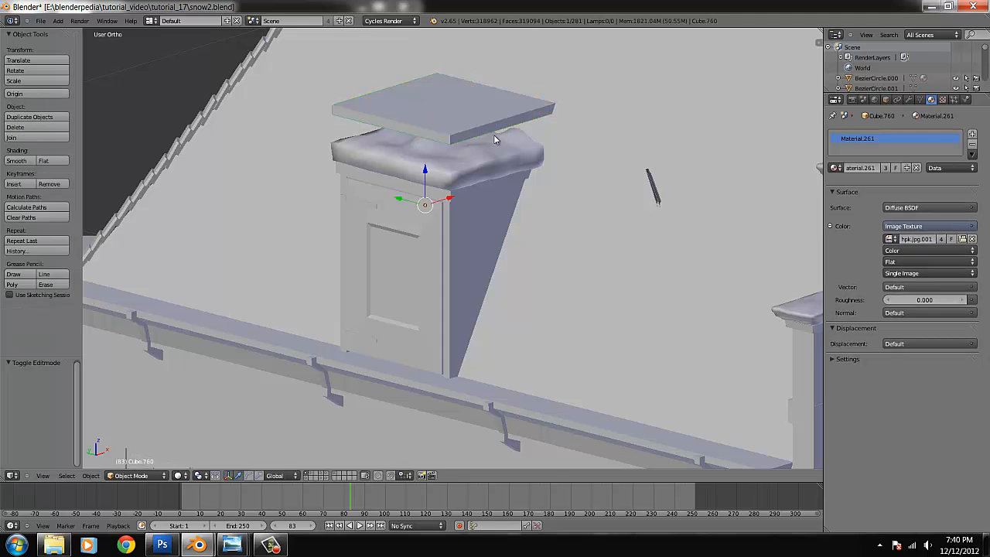
Replace the slab's material with the existing snow.001 material and set its shading to smooth
click(973, 148)
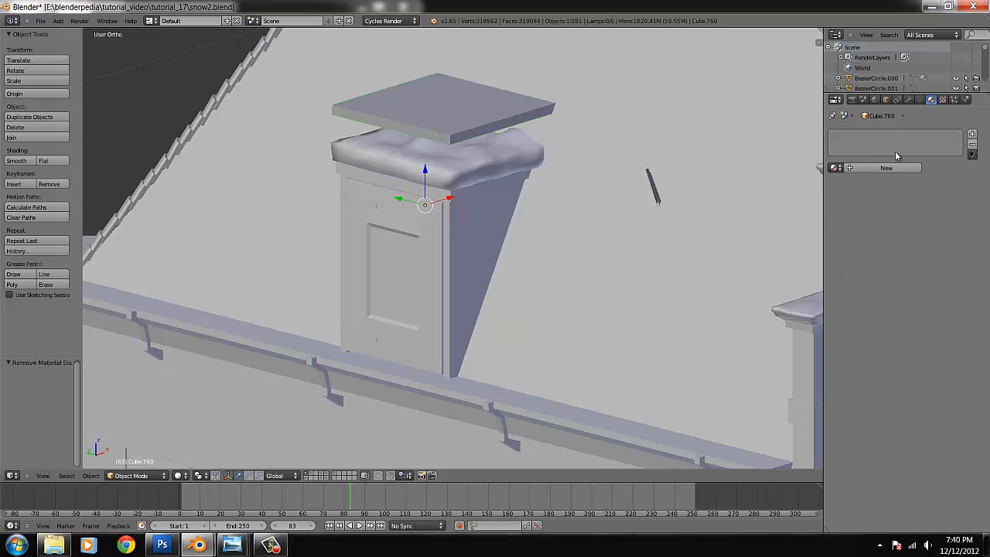
click(874, 168)
click(835, 168)
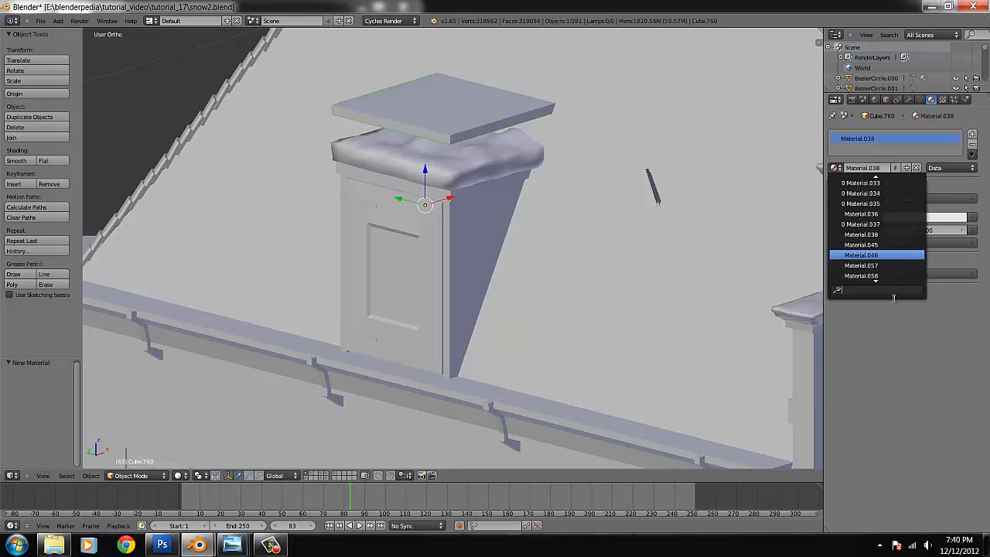
text(SNW)
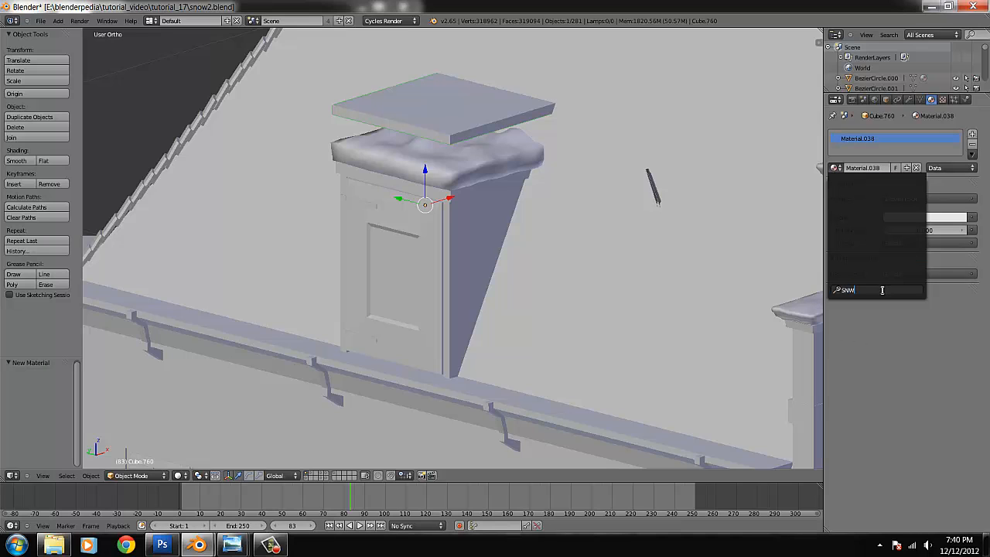
key(BackSpace)
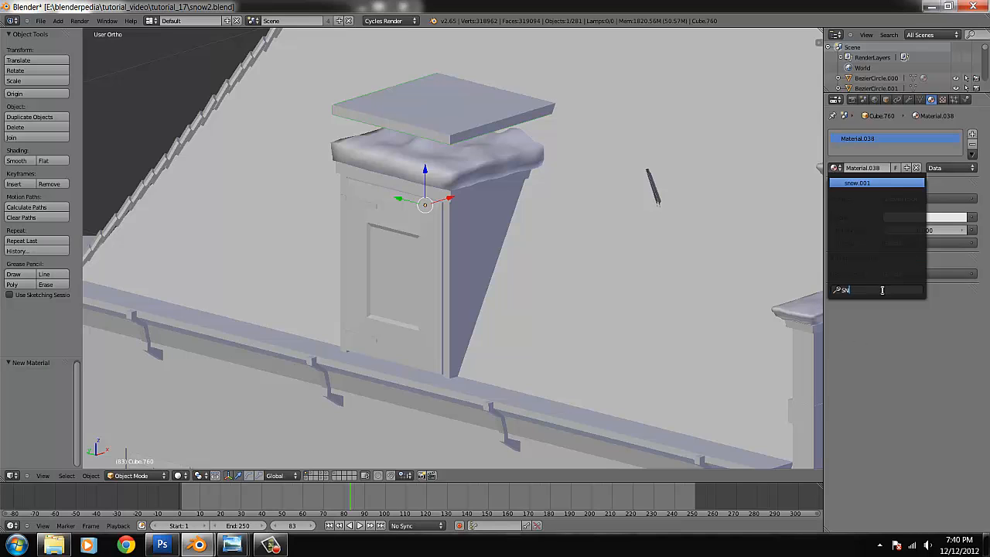
click(866, 184)
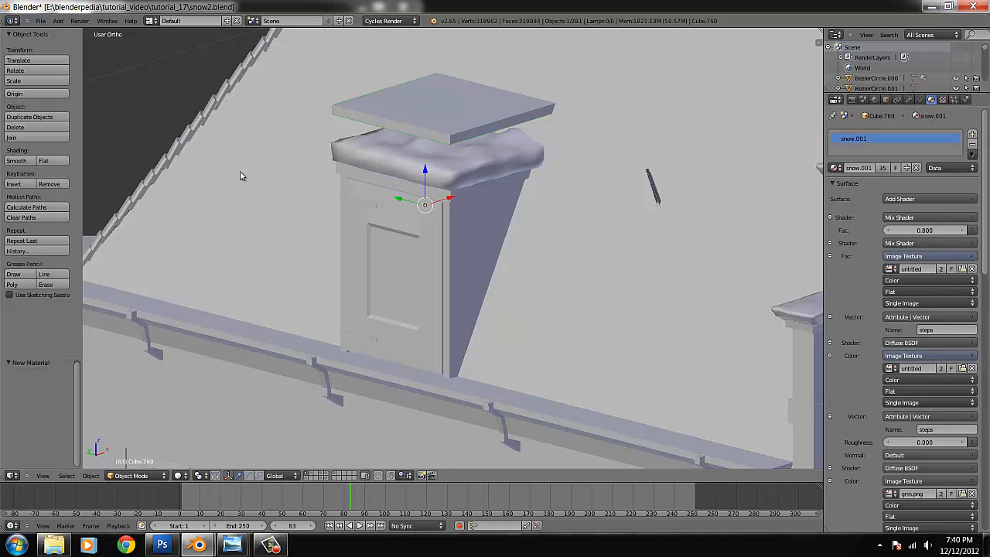
click(16, 160)
Put the slab in Sculpt Mode, try an additive brush stroke along its side edge and undo the stroke
click(151, 476)
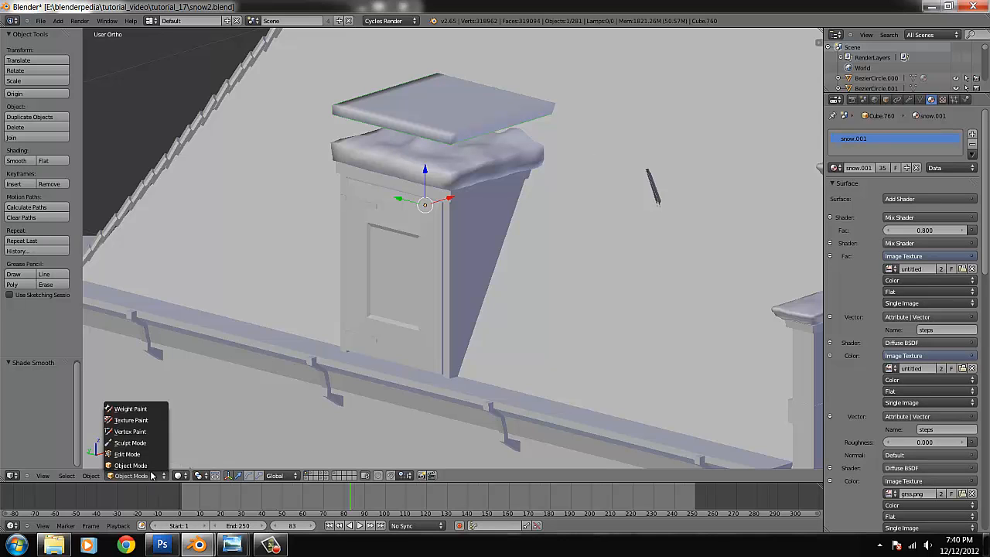
click(143, 442)
drag(486, 138, 520, 118)
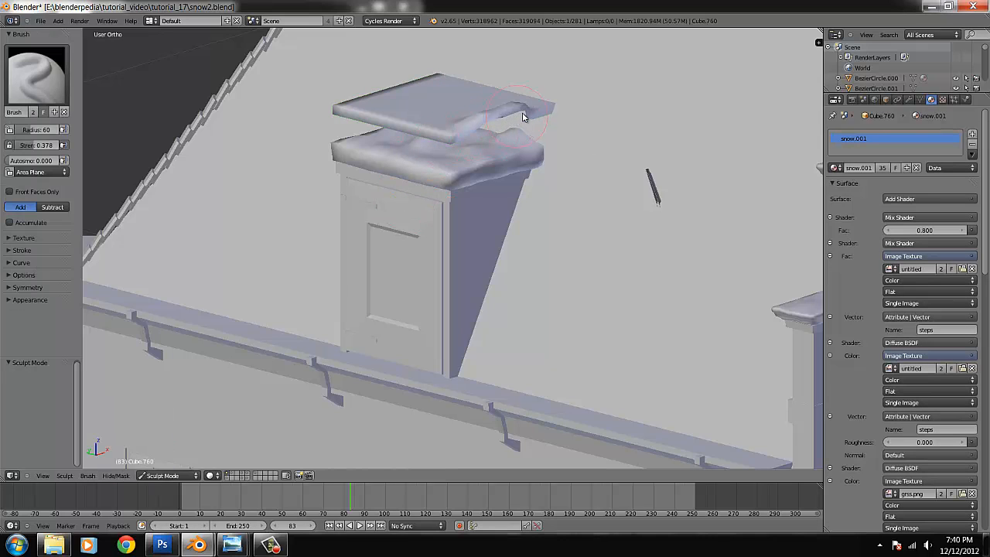
key(ctrl+z)
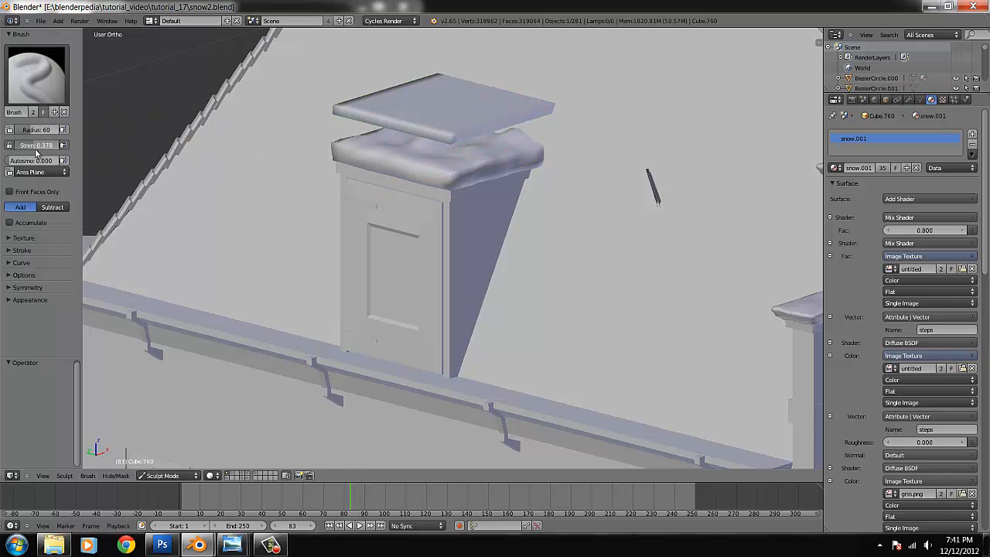
Set the sculpt brush strength to 0.122 and sculpt uneven bumps into the flat snow slab floating above the roof dormer
drag(37, 152, 42, 151)
drag(376, 114, 479, 94)
mouse_move(500, 126)
mouse_down()
mouse_move(512, 124)
mouse_move(376, 93)
mouse_move(469, 71)
mouse_move(557, 125)
mouse_up()
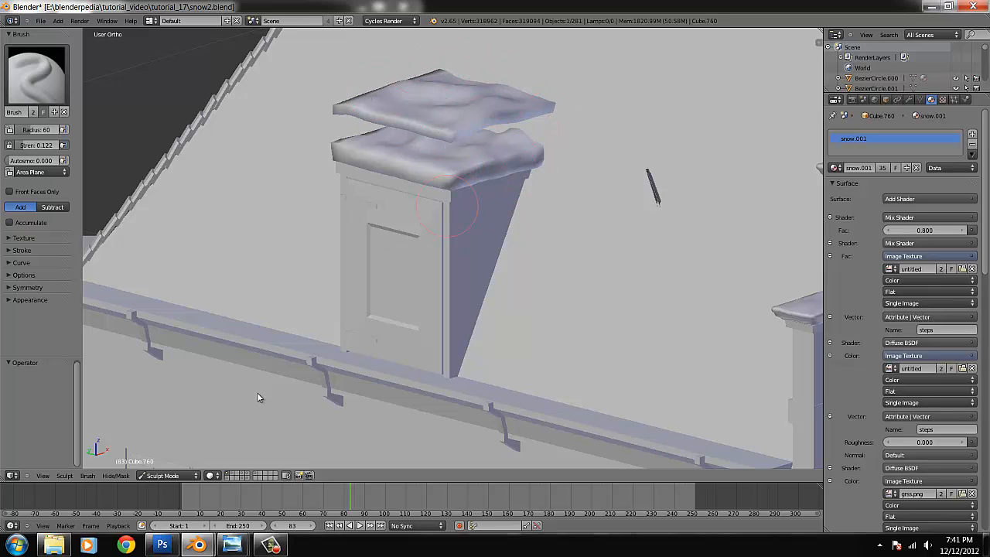
Leave sculpting on the dormer's snow slab and return to Object Mode
click(210, 475)
click(220, 442)
scroll(506, 358, down, 10)
scroll(515, 349, down, 4)
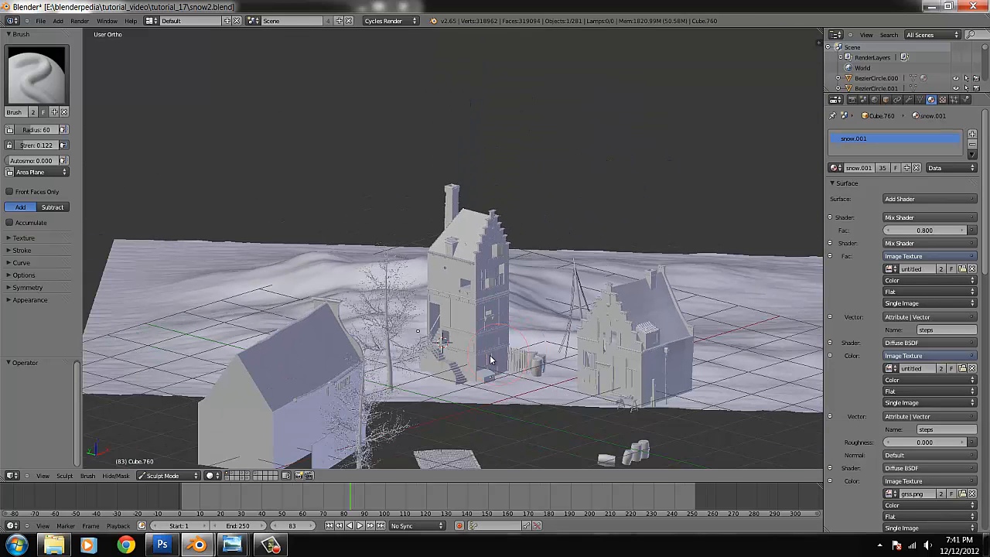
click(166, 475)
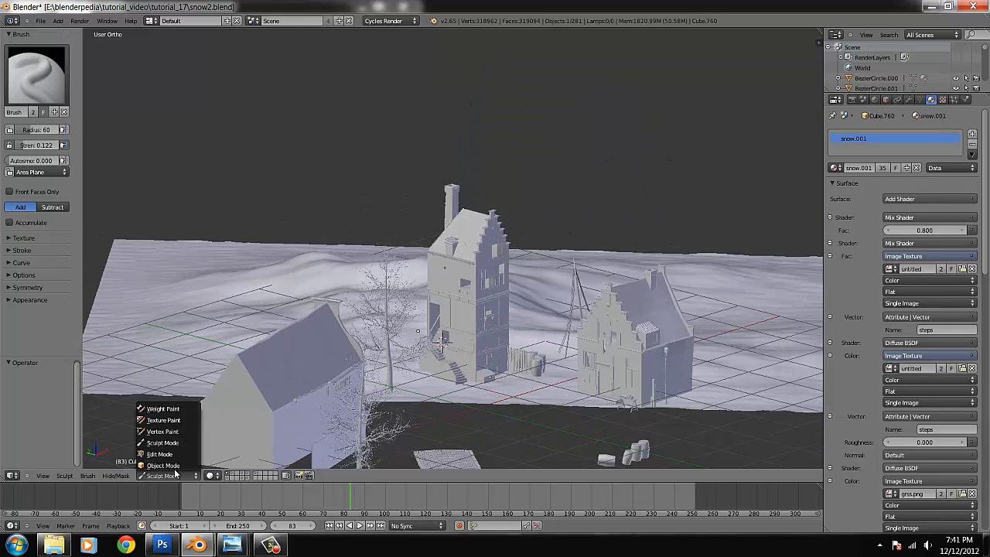
click(171, 466)
scroll(488, 397, down, 4)
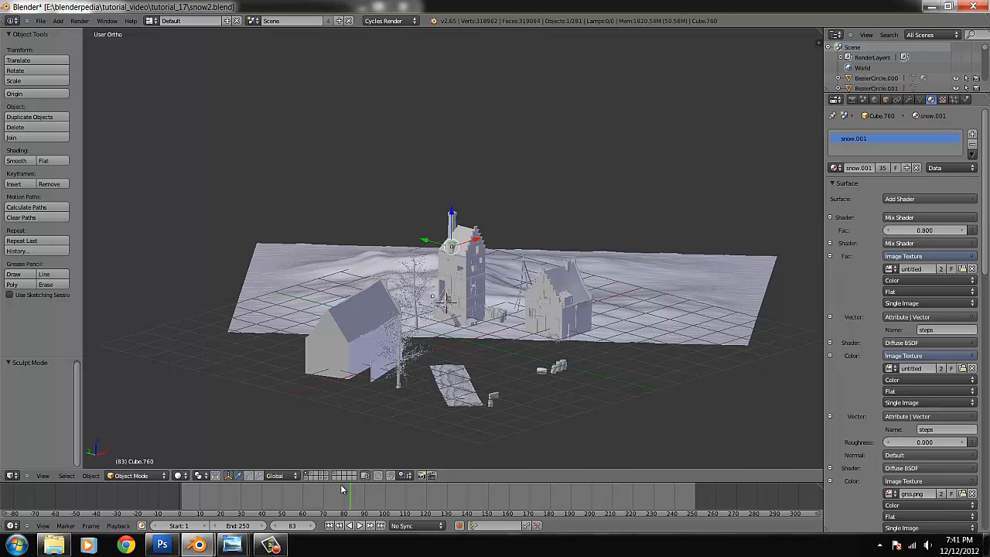
Display the scene layer that holds the vase and bucket, then select the vase and frame it
click(336, 477)
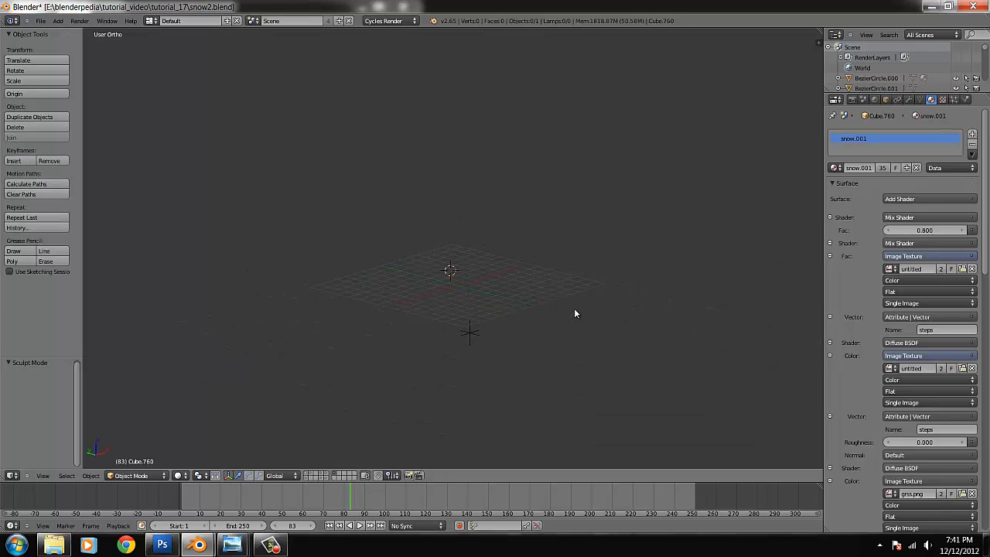
click(308, 475)
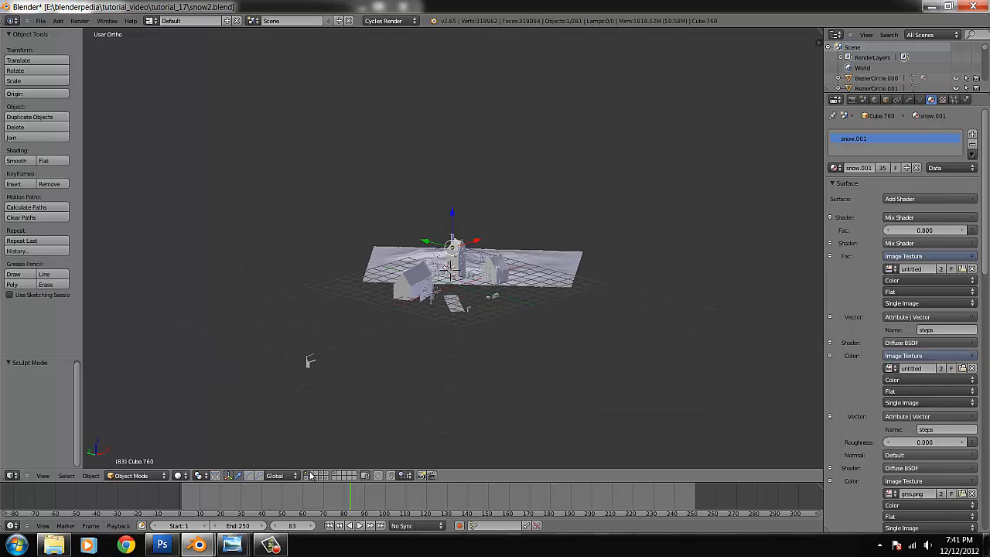
key(KP_Decimal)
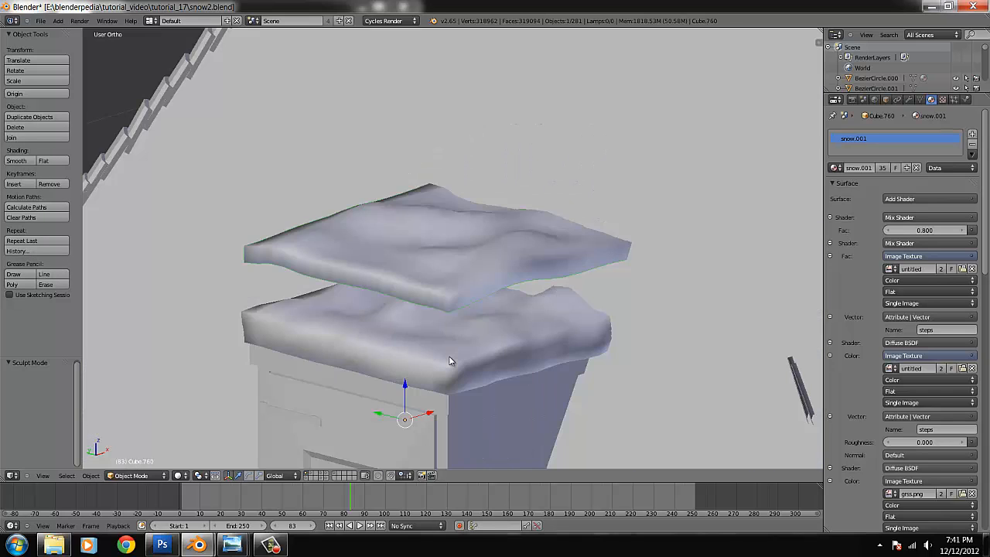
scroll(480, 331, down, 17)
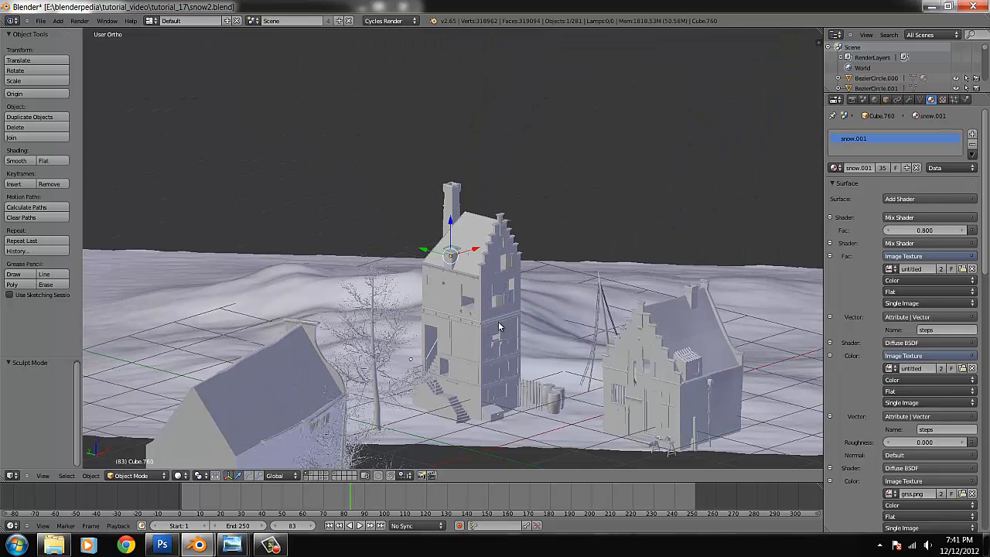
scroll(499, 327, down, 5)
middle_drag(544, 333, 526, 393)
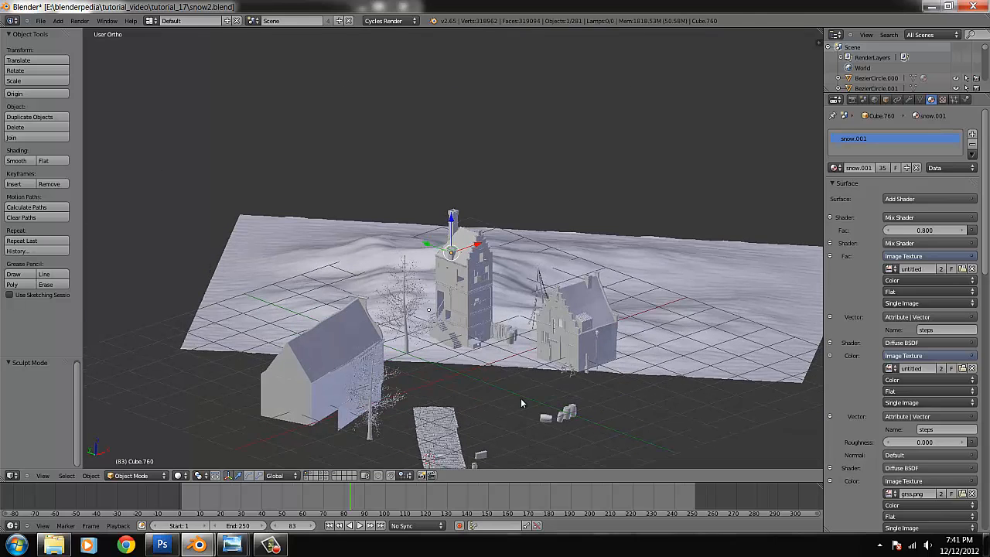
click(310, 475)
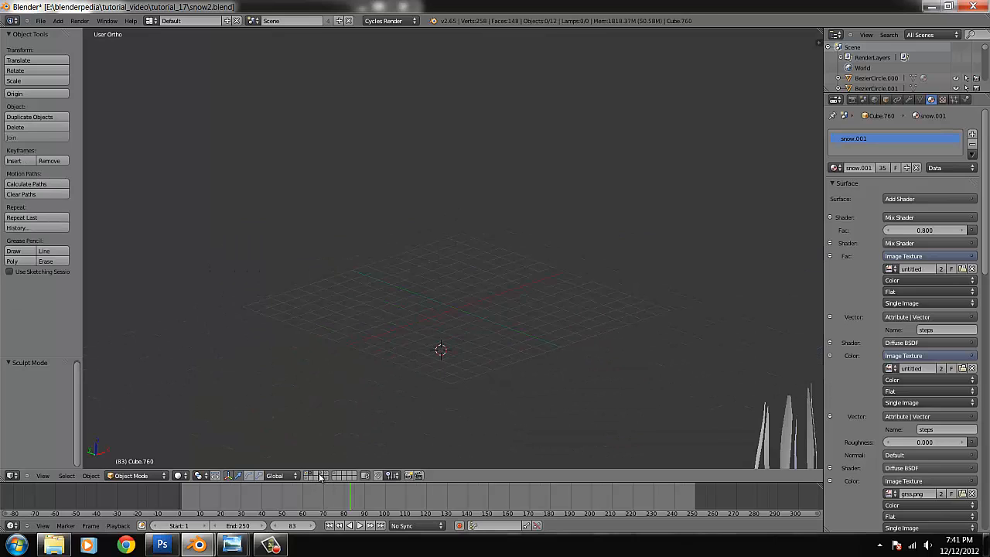
click(327, 475)
right_click(438, 349)
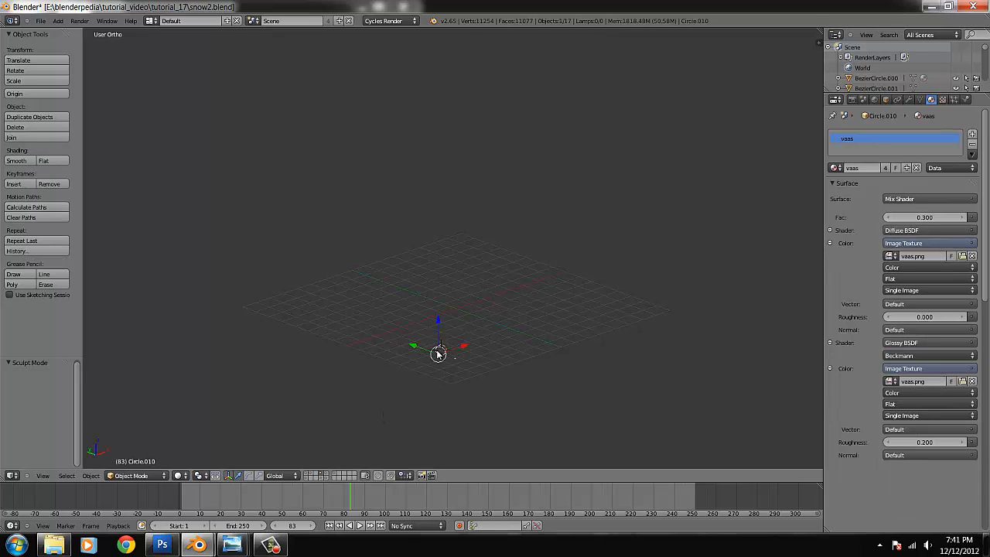
key(KP_Decimal)
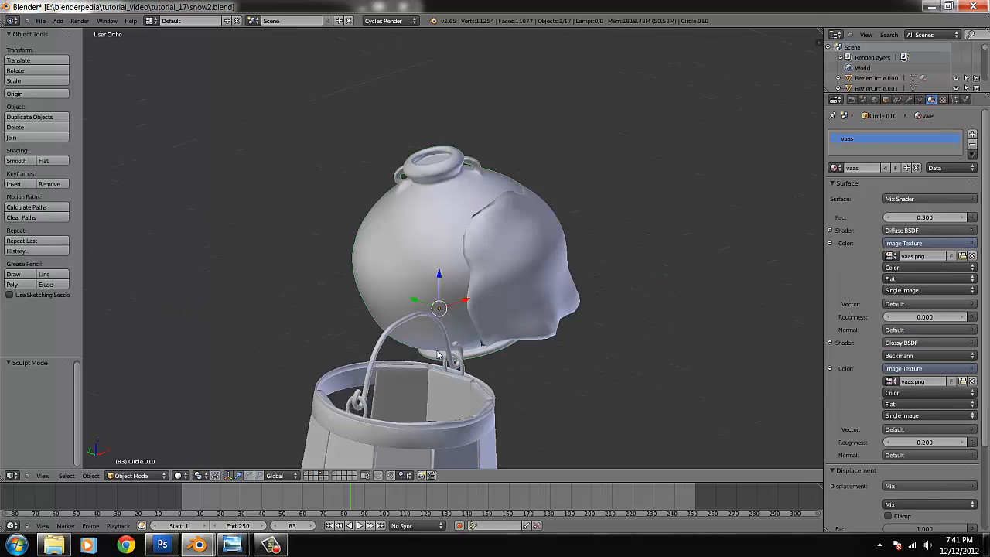
Select the existing snow patch on the vase's side
scroll(438, 354, down, 8)
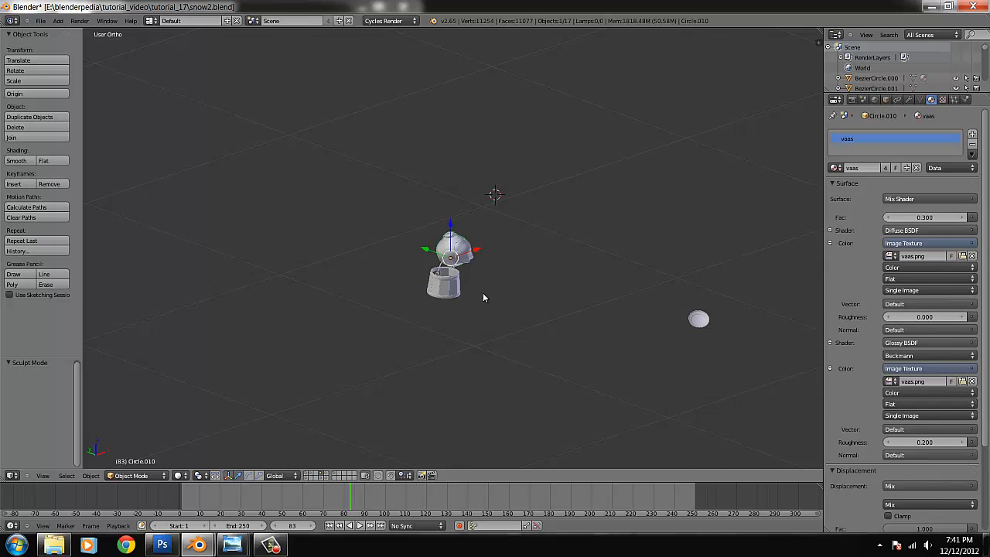
scroll(483, 298, down, 3)
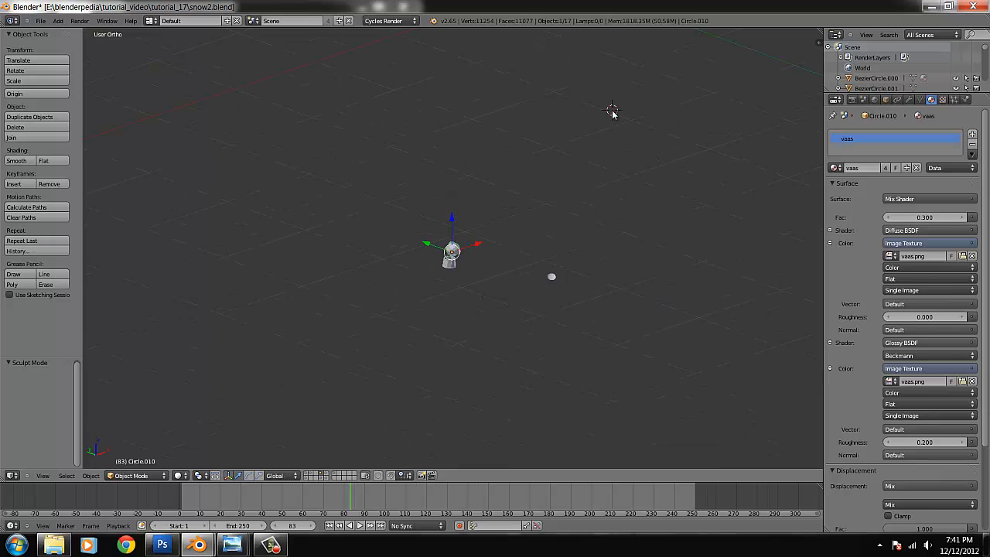
key(KP_Decimal)
scroll(612, 115, down, 8)
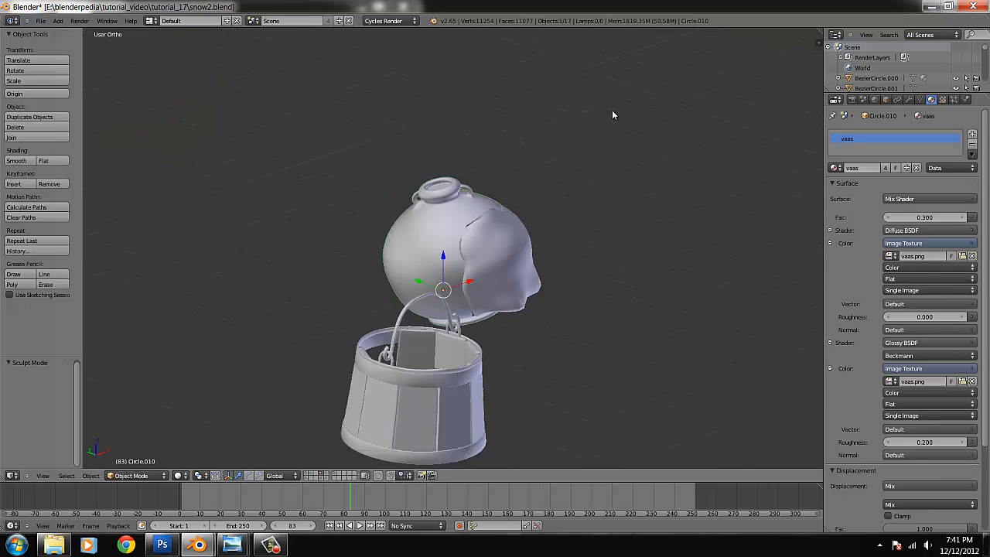
scroll(617, 140, down, 3)
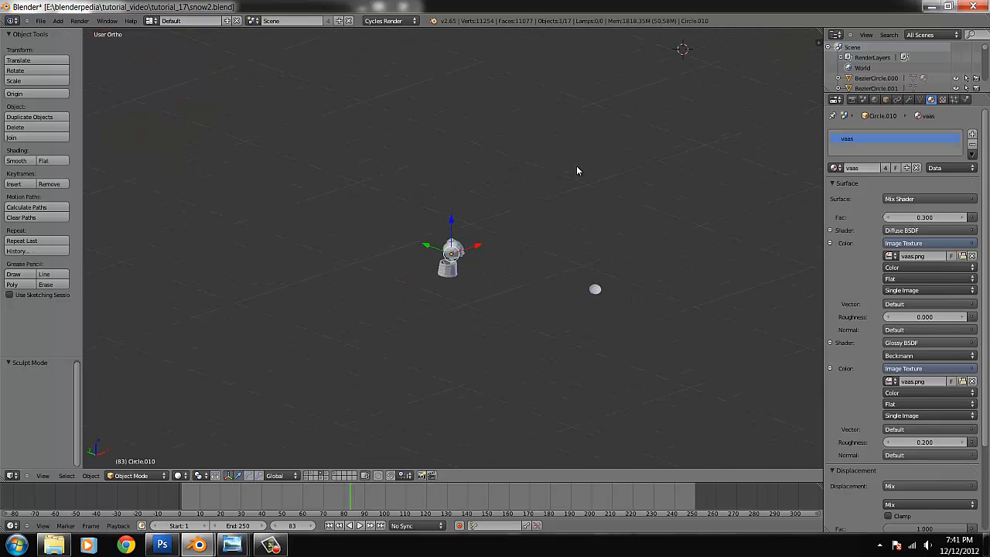
scroll(593, 206, up, 10)
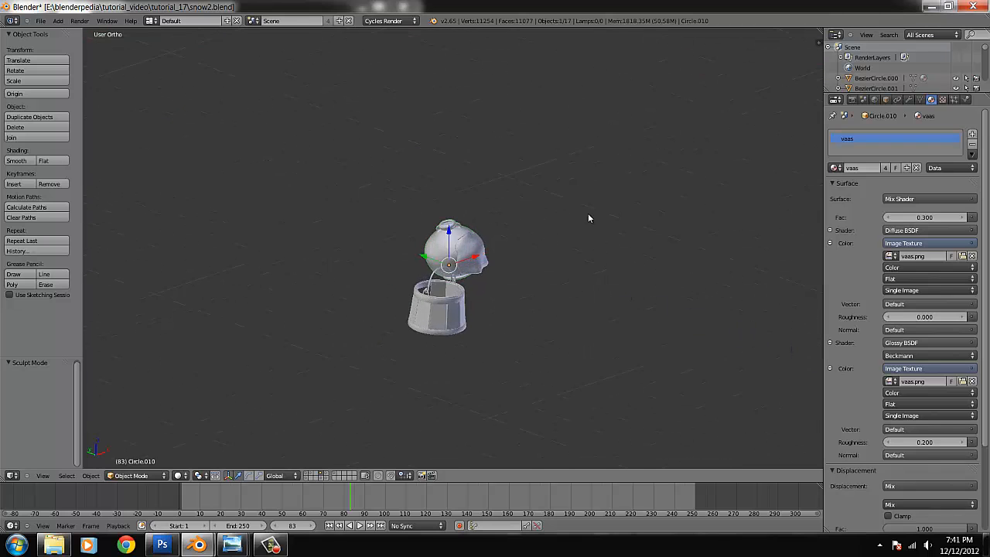
mouse_move(544, 288)
middle_down()
mouse_move(566, 279)
mouse_move(537, 299)
mouse_move(521, 354)
mouse_move(512, 291)
mouse_move(504, 319)
mouse_move(542, 267)
mouse_move(523, 305)
mouse_move(545, 301)
middle_up()
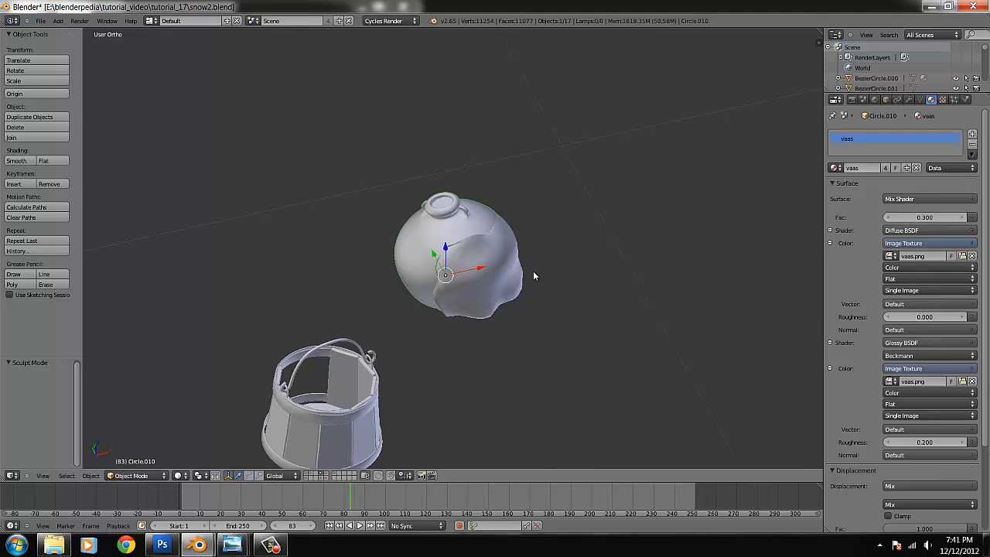
middle_drag(487, 311, 504, 325)
scroll(504, 324, up, 7)
right_click(484, 291)
scroll(484, 291, down, 4)
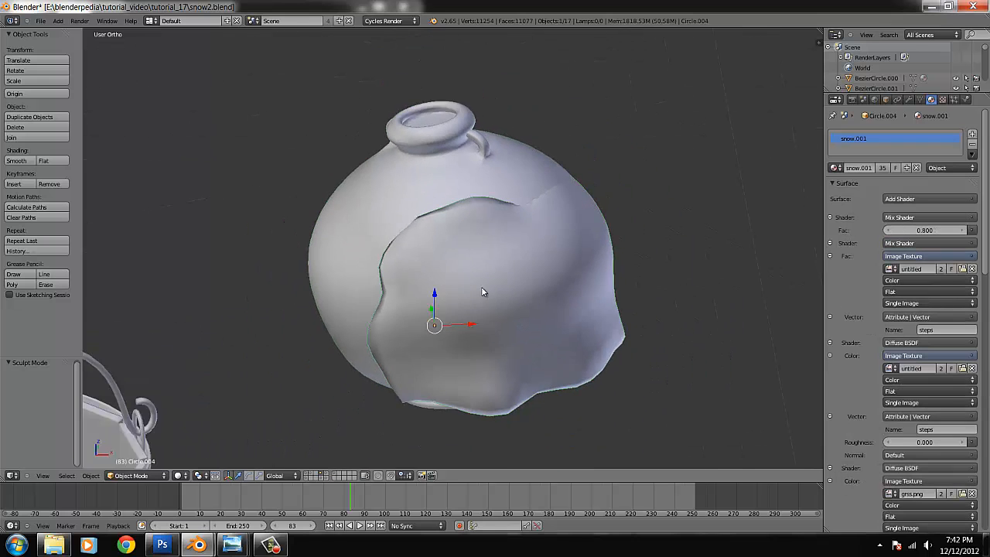
key(g)
key(Escape)
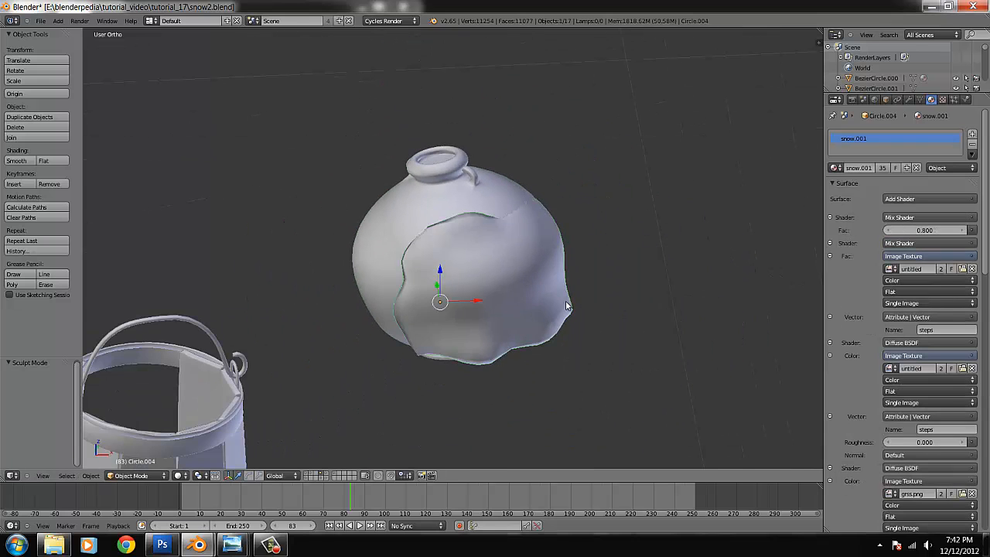
scroll(547, 290, down, 4)
middle_drag(548, 291, 456, 330)
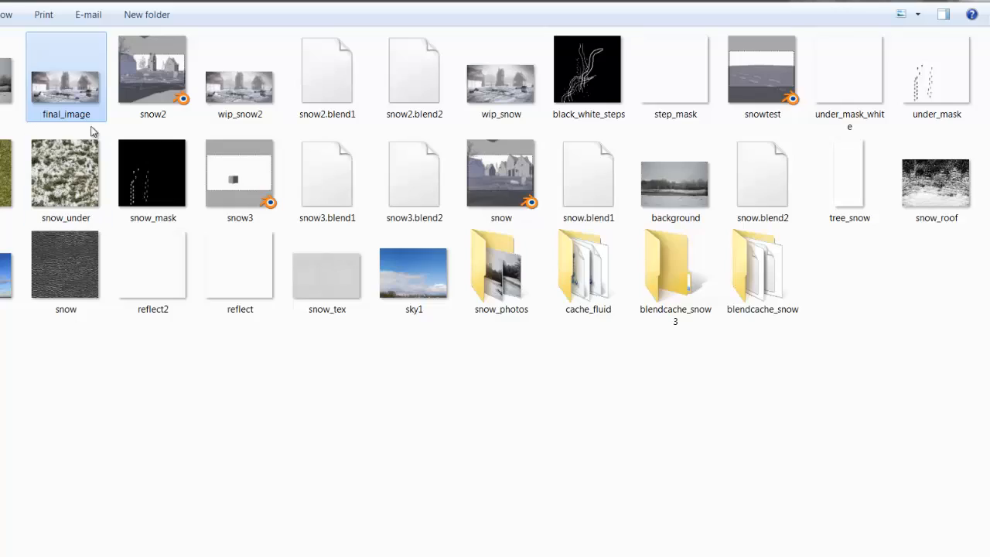
Open final_image in Windows Photo Viewer to examine the snow on the vase, and switch back to Blender
double_click(52, 93)
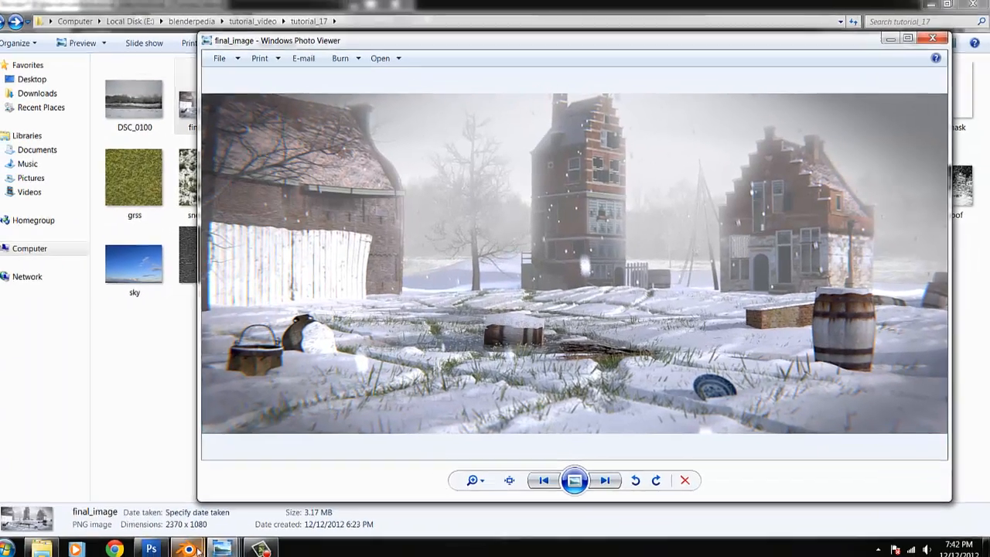
mouse_move(198, 545)
click(242, 481)
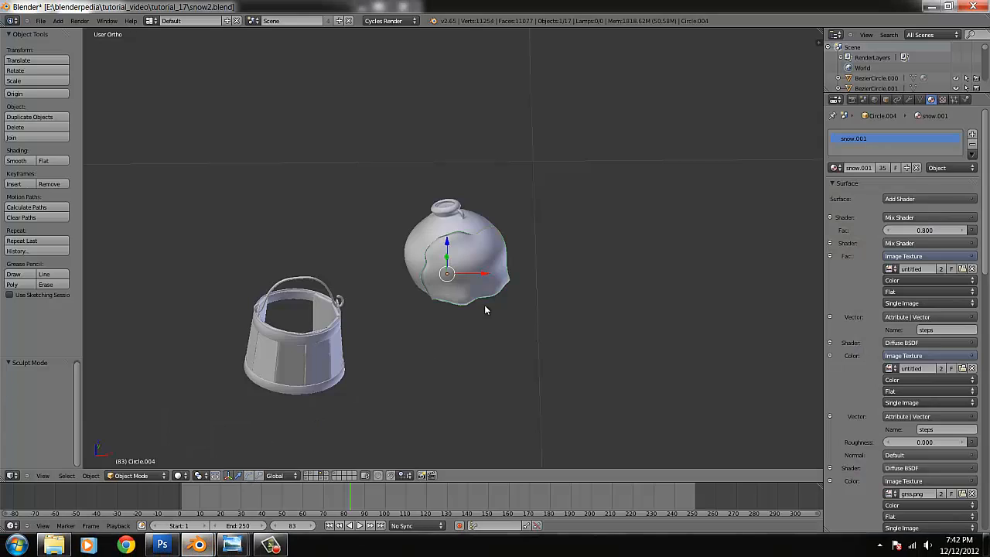
Delete the snow patch from the vase and open the vase mesh in Edit Mode
key(x)
click(455, 262)
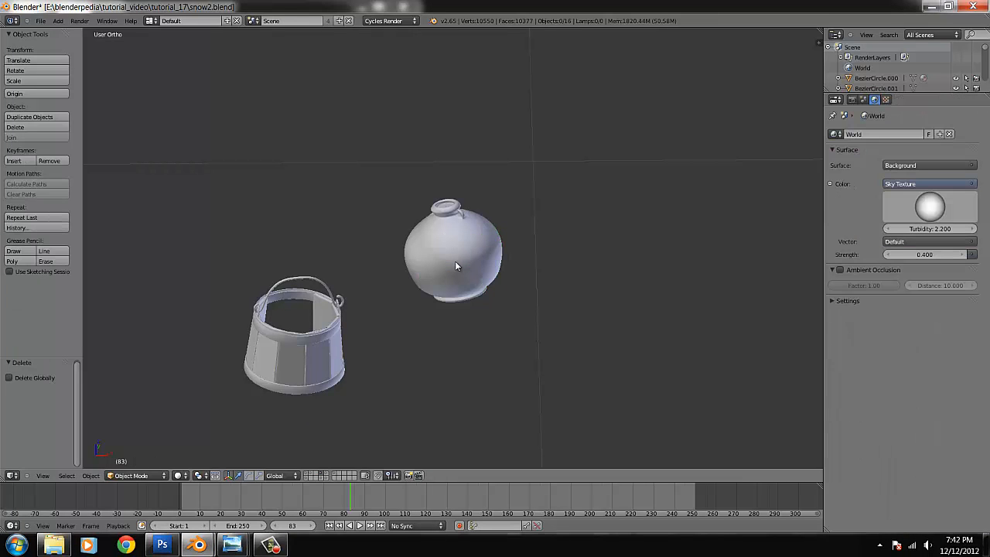
right_click(476, 262)
key(Tab)
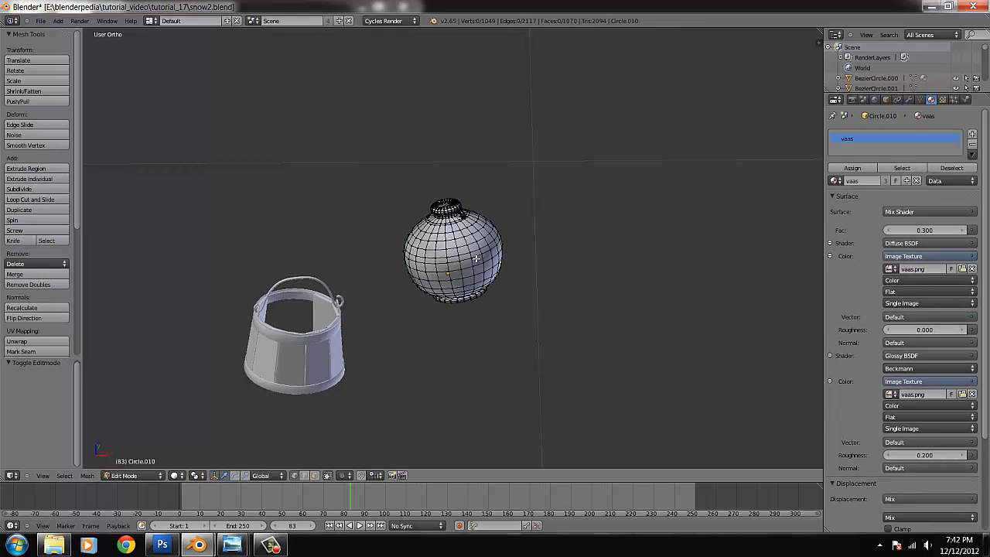
Circle-select a broad patch of faces on the vase's side and duplicate it slightly away from the surface
key(c)
click(445, 252)
click(449, 268)
mouse_move(449, 267)
mouse_down()
mouse_move(455, 280)
mouse_move(472, 255)
mouse_move(466, 283)
mouse_move(472, 272)
mouse_move(462, 240)
mouse_move(484, 240)
mouse_move(462, 230)
mouse_move(454, 242)
mouse_up()
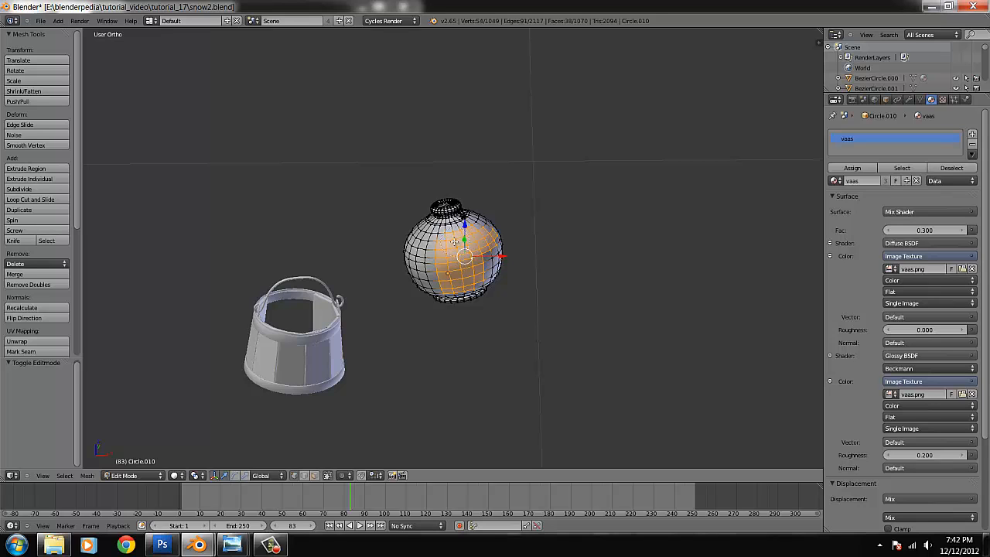
middle_drag(481, 257, 509, 279)
scroll(508, 277, up, 2)
key(c)
drag(485, 234, 503, 269)
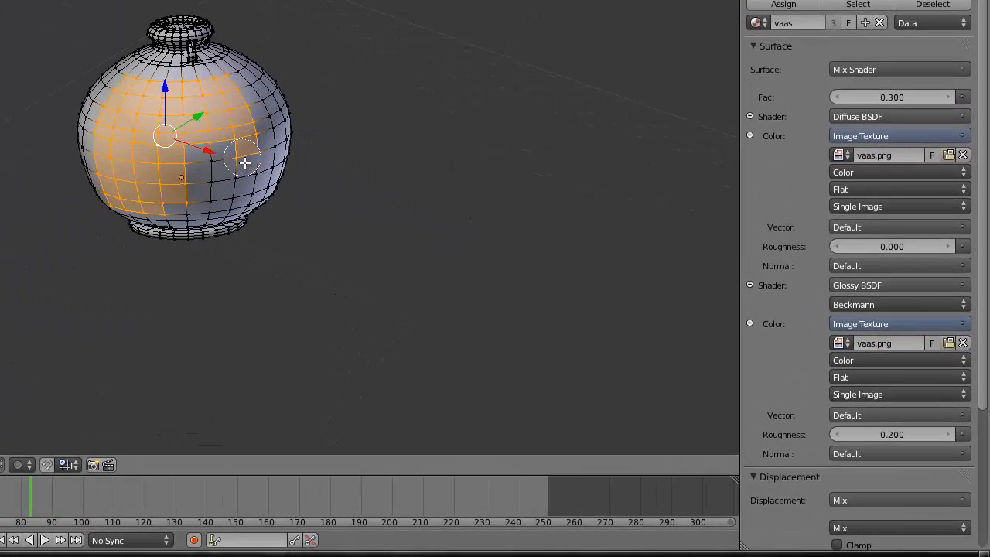
mouse_move(245, 162)
mouse_down()
mouse_move(190, 190)
mouse_move(239, 194)
mouse_up()
middle_drag(247, 203, 214, 170)
mouse_move(210, 168)
mouse_down()
mouse_move(221, 188)
mouse_move(240, 181)
mouse_up()
click(239, 190)
right_click(318, 243)
mouse_move(299, 298)
middle_down()
mouse_move(376, 266)
mouse_move(349, 301)
mouse_move(352, 285)
mouse_move(411, 343)
mouse_move(361, 259)
mouse_move(296, 248)
mouse_move(309, 261)
mouse_move(352, 226)
middle_up()
scroll(361, 256, up, 4)
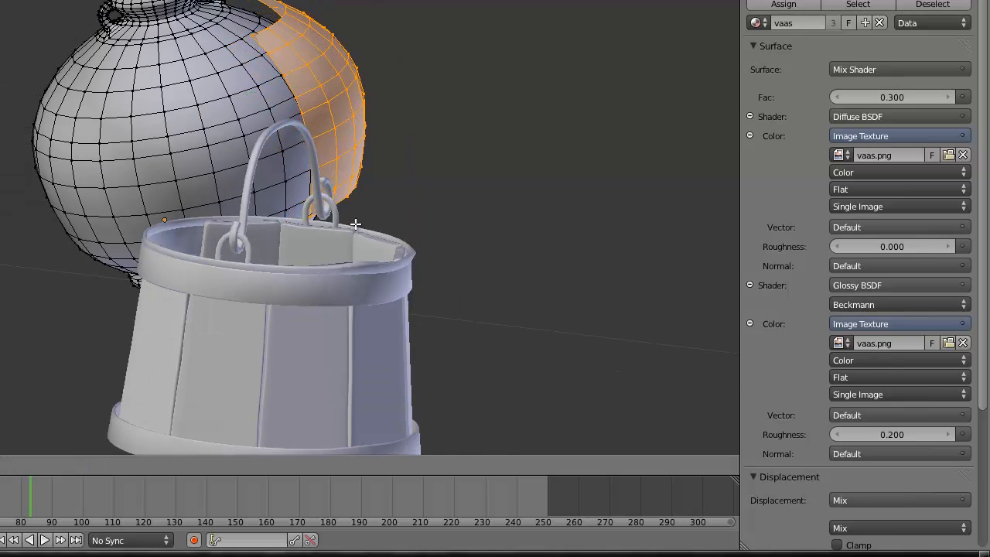
click(354, 224)
Extrude the duplicated face patch to give it thickness and check the shape in Object Mode
scroll(488, 154, up, 2)
key(e)
click(478, 158)
key(Tab)
middle_drag(477, 158, 393, 186)
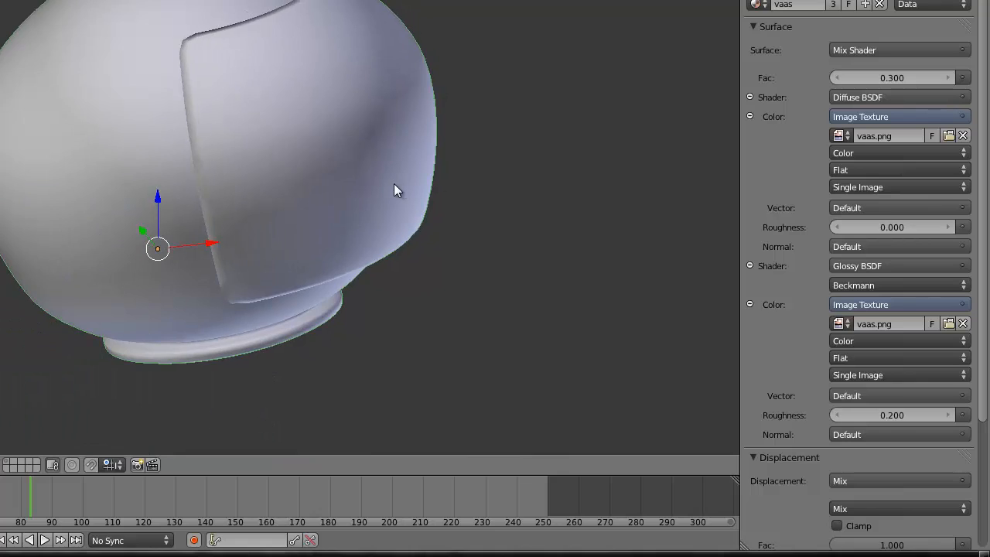
Select all geometry linked to the extruded patch and separate it from the vase into its own object
key(Tab)
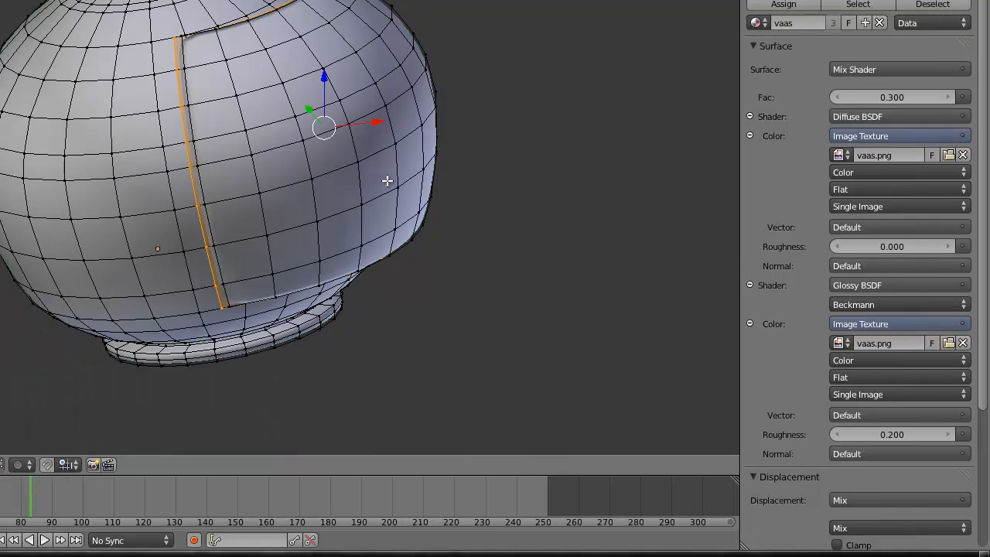
key(ctrl+l)
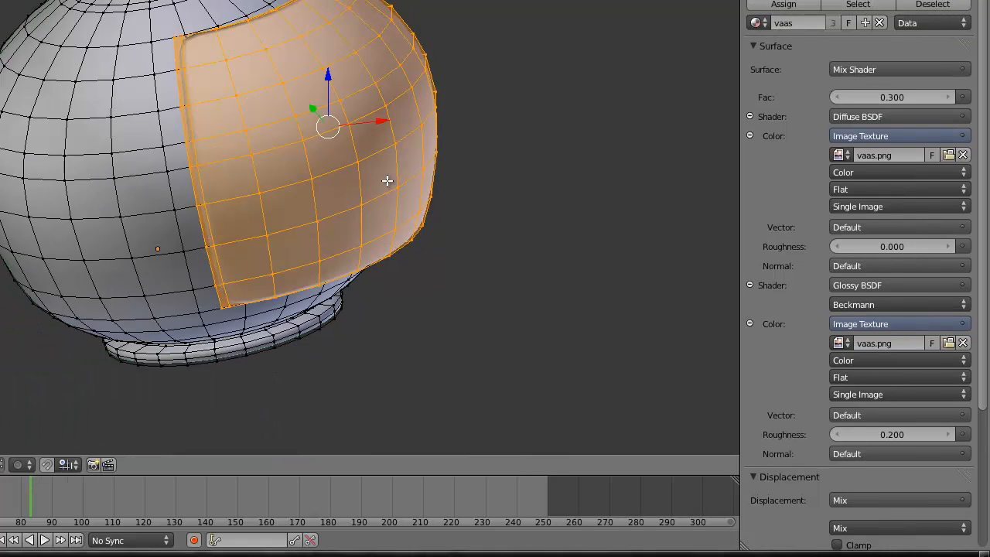
key(p)
click(387, 180)
key(Tab)
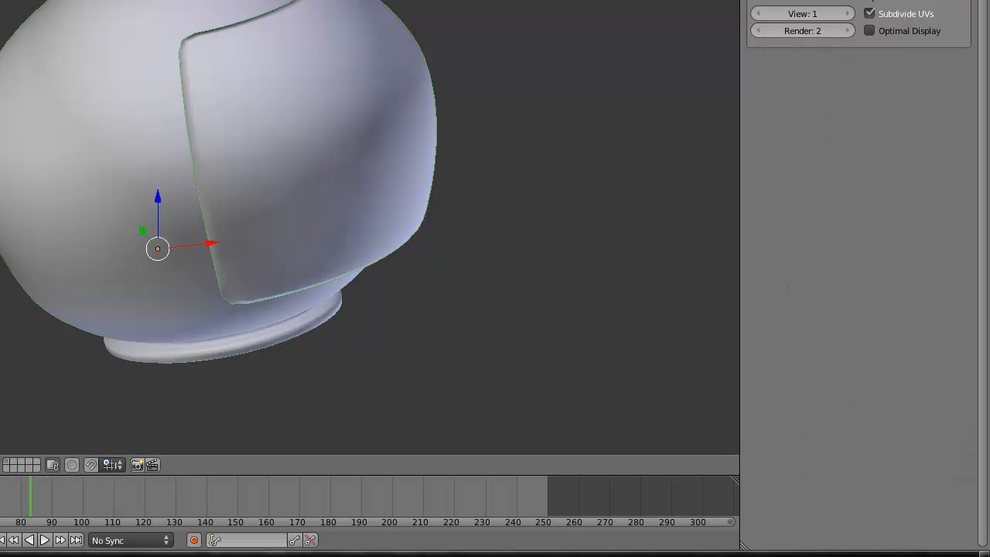
Select the separated patch in Object Mode and fit it closely against the vase's surface
right_click(293, 98)
key(Tab)
key(Tab)
middle_drag(301, 139, 381, 114)
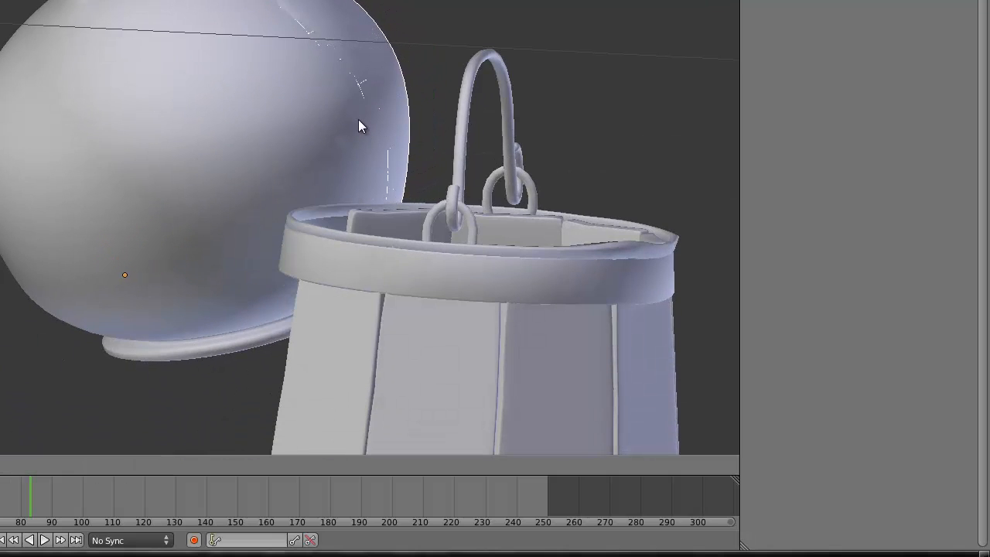
click(358, 119)
middle_drag(359, 119, 128, 213)
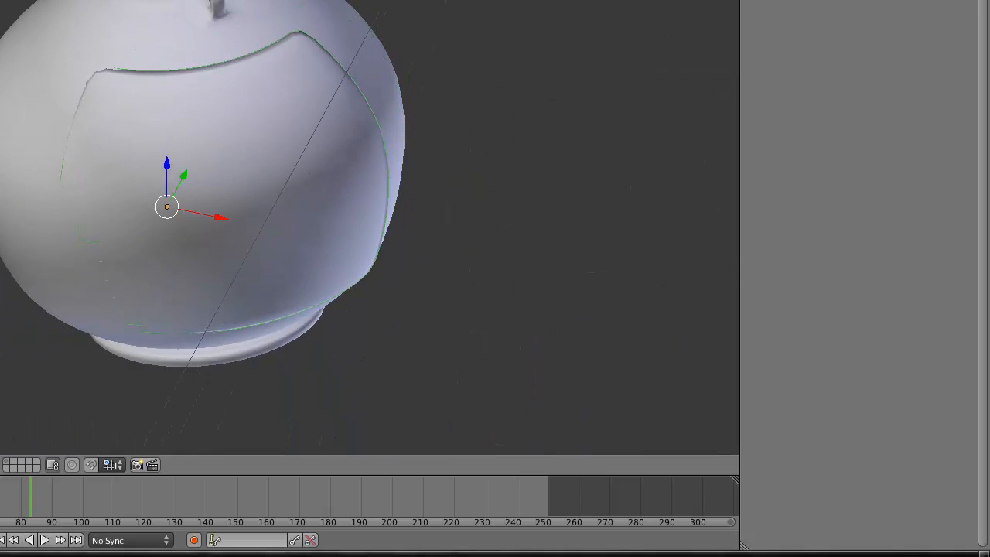
Sculpt the separated patch's borders on the vase in Sculpt Mode to give the snow an uneven outline
mouse_move(78, 112)
mouse_down()
mouse_move(123, 81)
mouse_move(221, 71)
mouse_up()
mouse_move(474, 109)
middle_down()
mouse_move(486, 84)
mouse_move(323, 67)
middle_up()
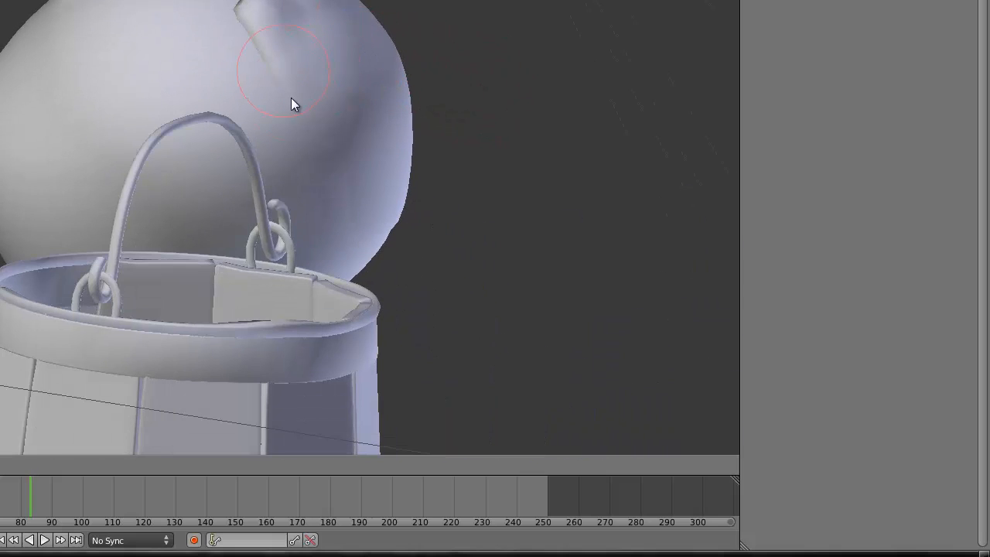
middle_drag(360, 223, 270, 176)
drag(237, 162, 411, 214)
mouse_move(411, 215)
middle_down()
mouse_move(323, 201)
mouse_move(203, 209)
middle_up()
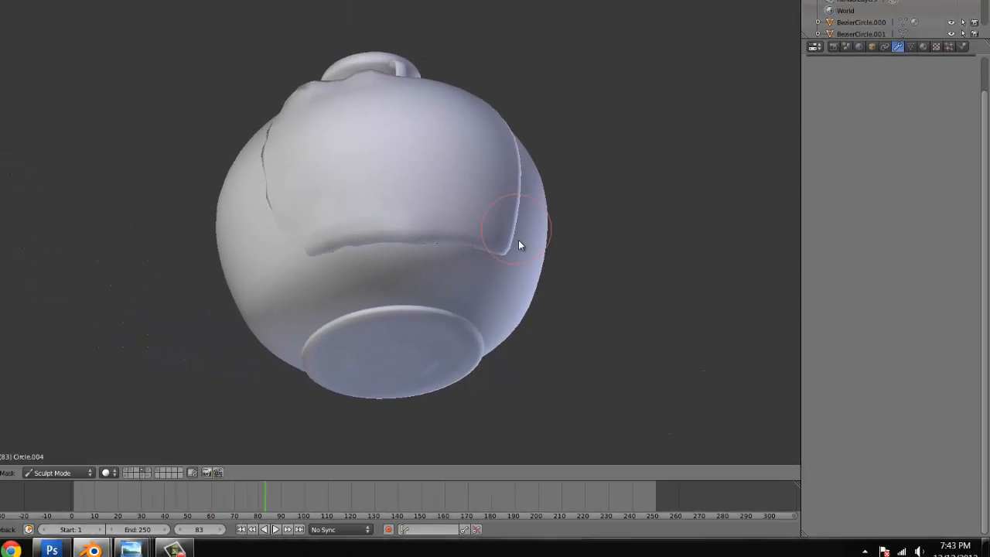
mouse_move(352, 128)
middle_down()
mouse_move(316, 167)
mouse_move(200, 213)
middle_up()
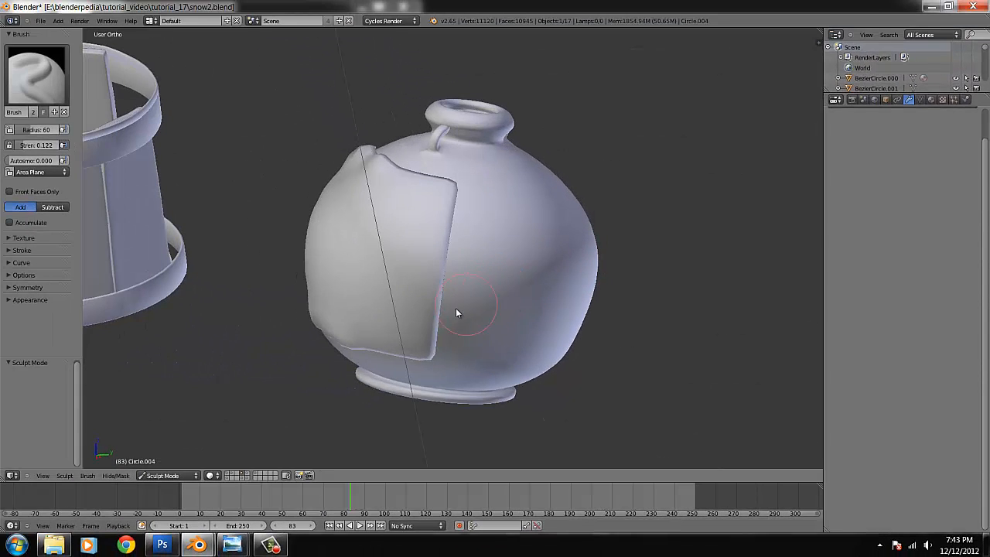
Try to add bumps along the patch's side edge with the sculpt brush and undo the last stroke
mouse_move(464, 224)
mouse_down()
mouse_move(442, 217)
mouse_move(416, 178)
mouse_move(454, 190)
mouse_move(460, 205)
mouse_up()
mouse_move(436, 312)
middle_down()
mouse_move(464, 336)
mouse_move(559, 328)
middle_up()
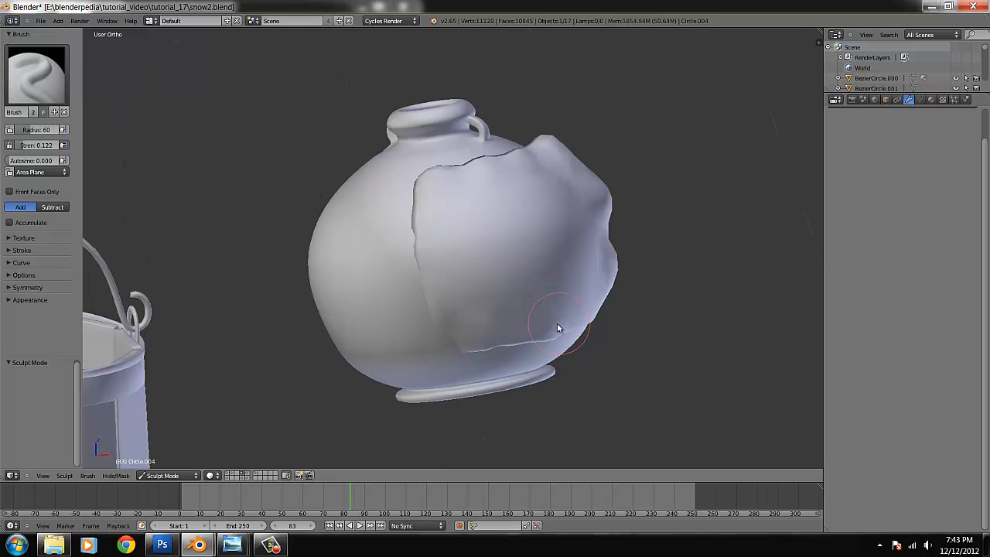
scroll(559, 327, down, 3)
mouse_move(537, 283)
middle_down()
mouse_move(646, 338)
mouse_move(688, 276)
mouse_move(702, 308)
middle_up()
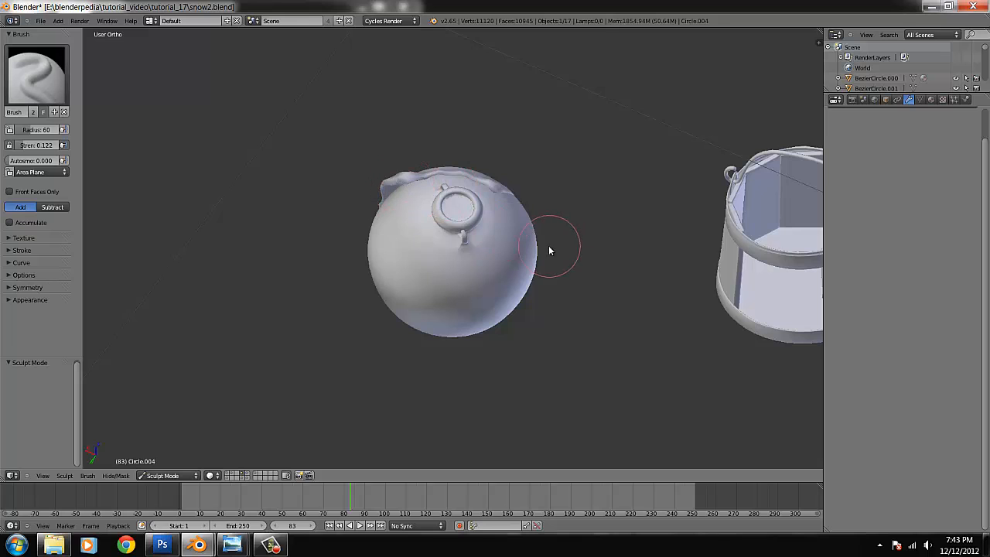
key(ctrl+z)
Sculpt the patch's lower edge near the vase's base into soft, irregular bumps
mouse_move(551, 250)
middle_down()
mouse_move(354, 178)
mouse_move(268, 411)
middle_up()
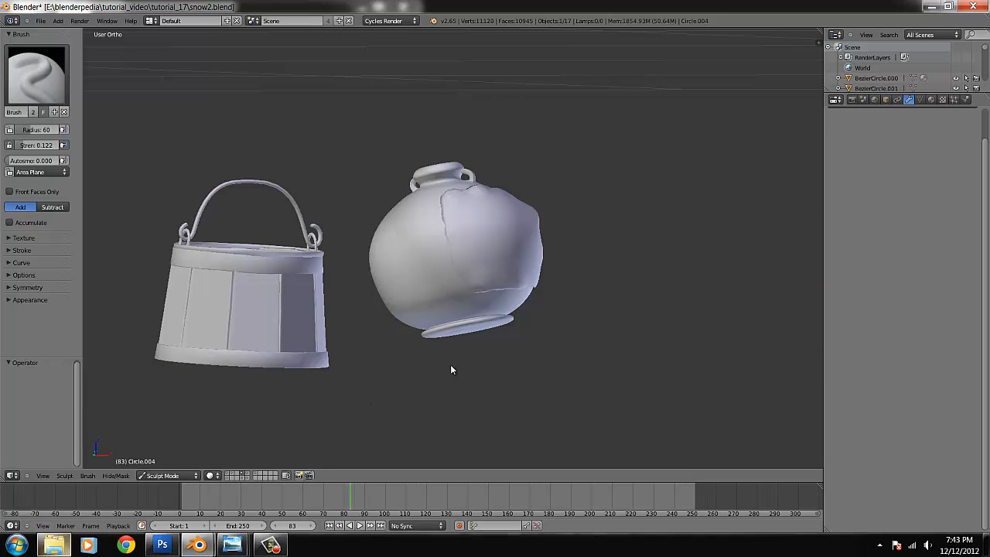
middle_drag(374, 403, 511, 316)
mouse_move(505, 286)
mouse_down()
mouse_move(474, 306)
mouse_move(518, 321)
mouse_up()
mouse_move(537, 327)
middle_down()
mouse_move(552, 283)
mouse_move(526, 325)
middle_up()
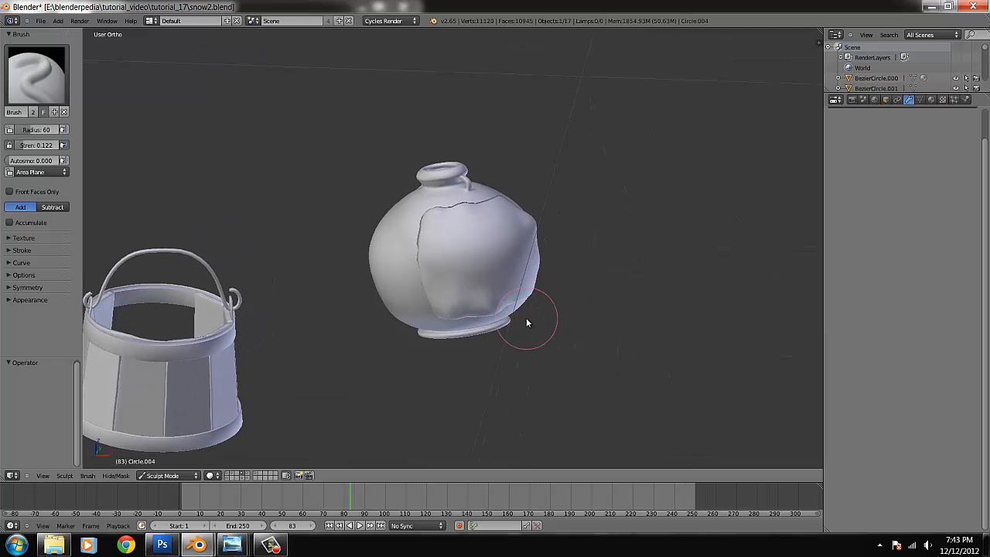
drag(463, 310, 467, 322)
middle_drag(431, 261, 475, 284)
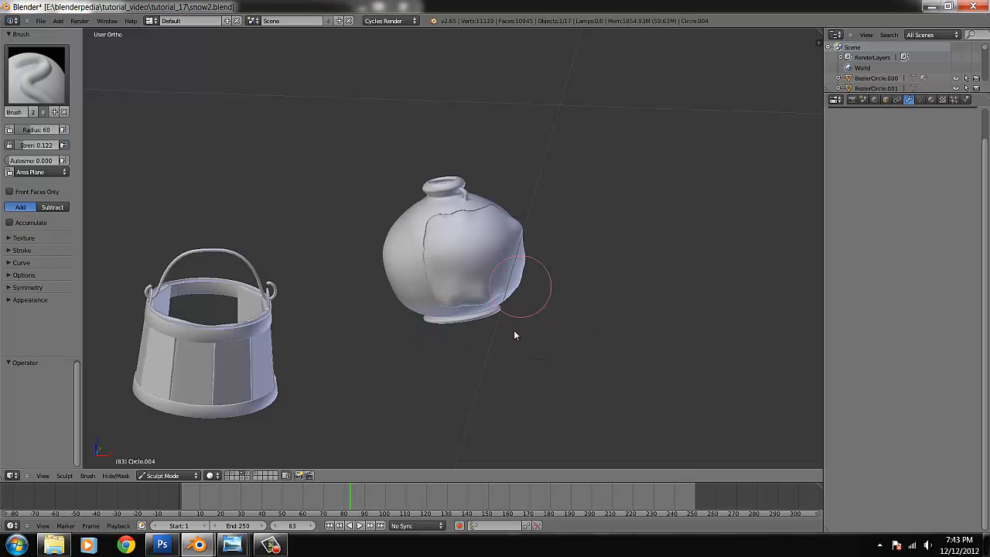
Return to Object Mode, select and frame the thin ring on the bucket's rim, and test-move it without keeping the move
click(158, 479)
click(162, 463)
right_click(182, 326)
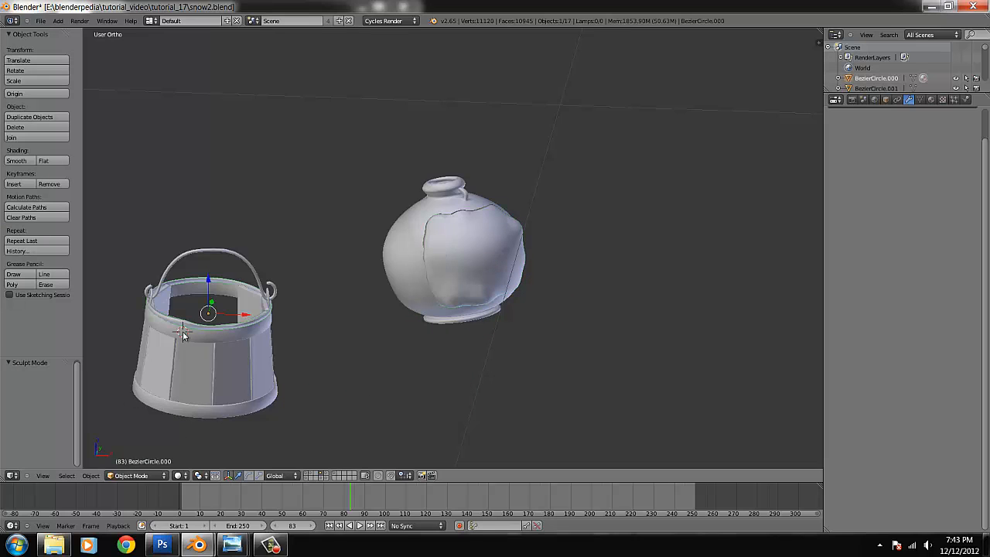
key(KP_Decimal)
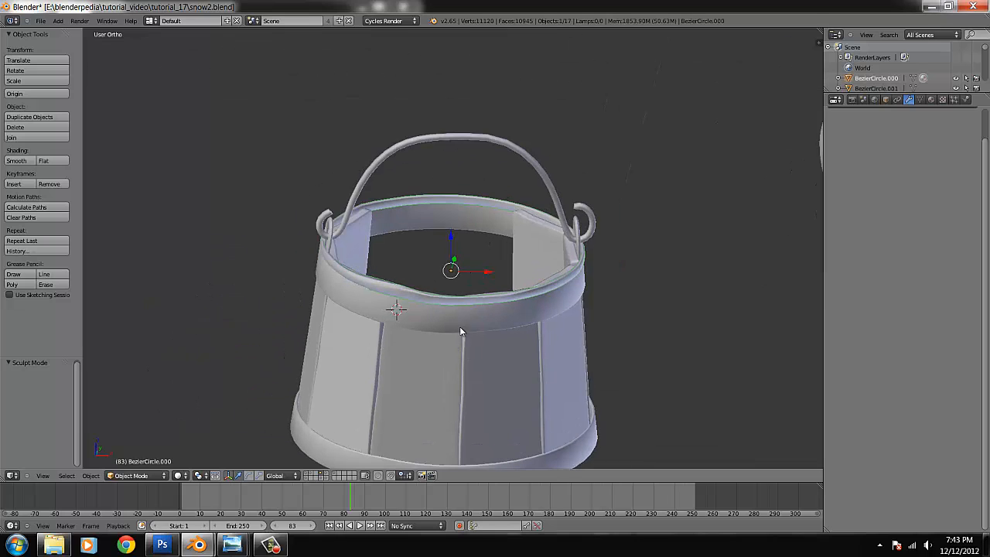
scroll(461, 328, down, 2)
key(g)
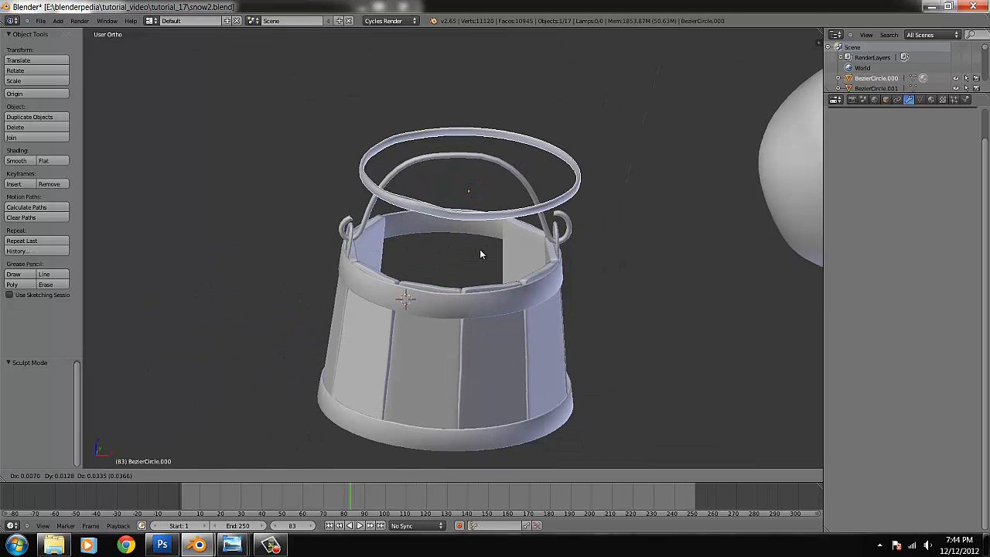
right_click(477, 253)
Inspect the mesh of the bucket's upper band in Edit Mode, and test-move the rim ring again without keeping the move
right_click(454, 299)
key(Tab)
scroll(484, 324, up, 1)
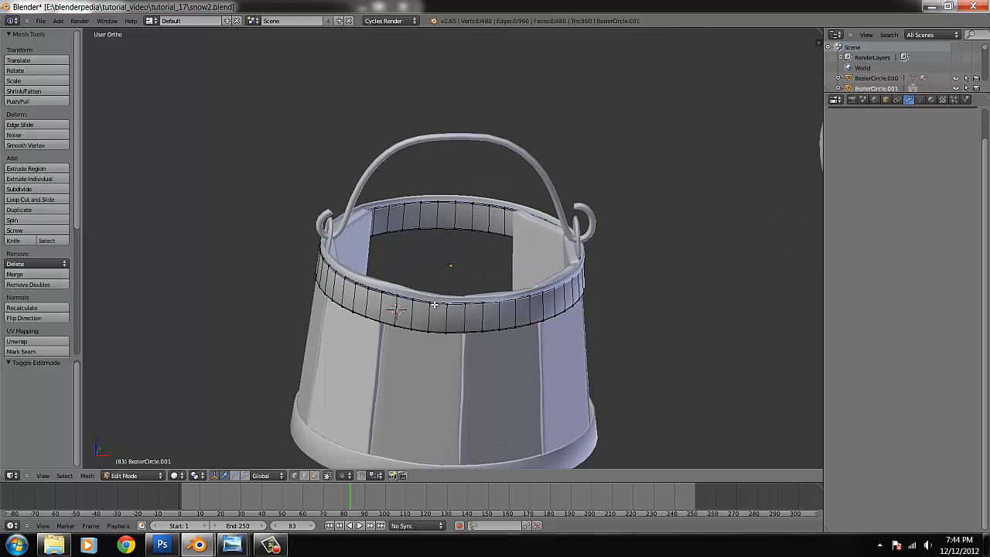
key(Tab)
right_click(404, 301)
key(g)
right_click(427, 302)
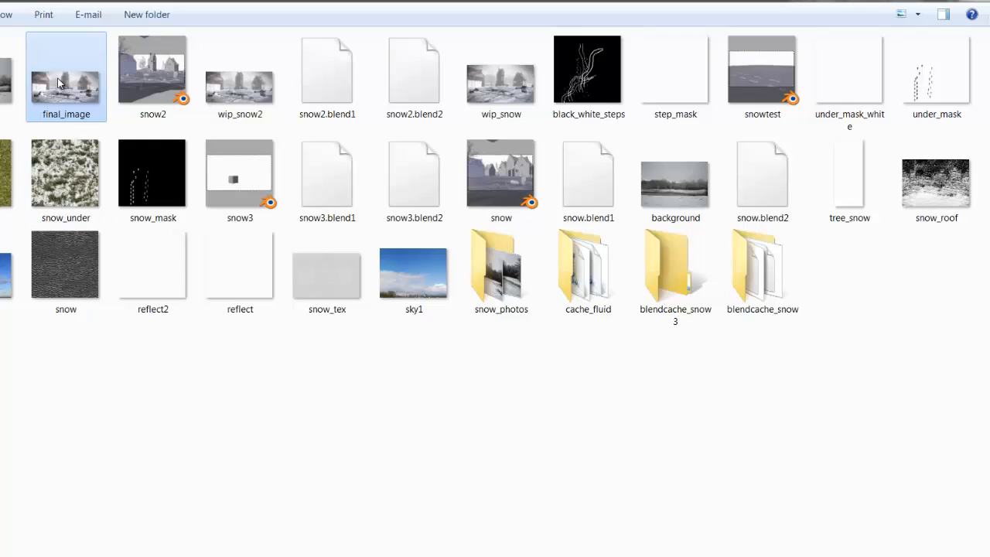
Open final_image in Windows Photo Viewer and examine the snow on the barrel and the small snow clumps on the surrounding ground
double_click(66, 55)
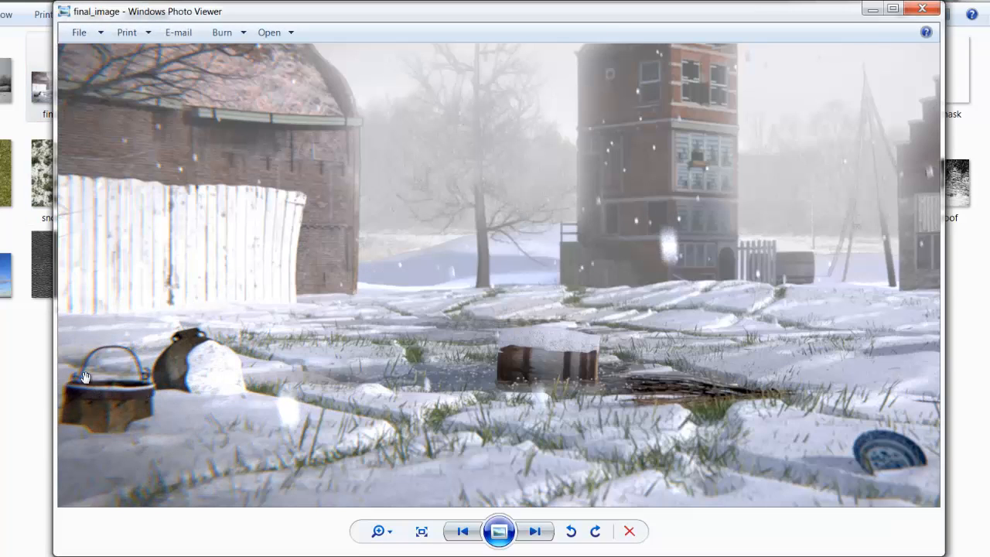
scroll(246, 384, down, 3)
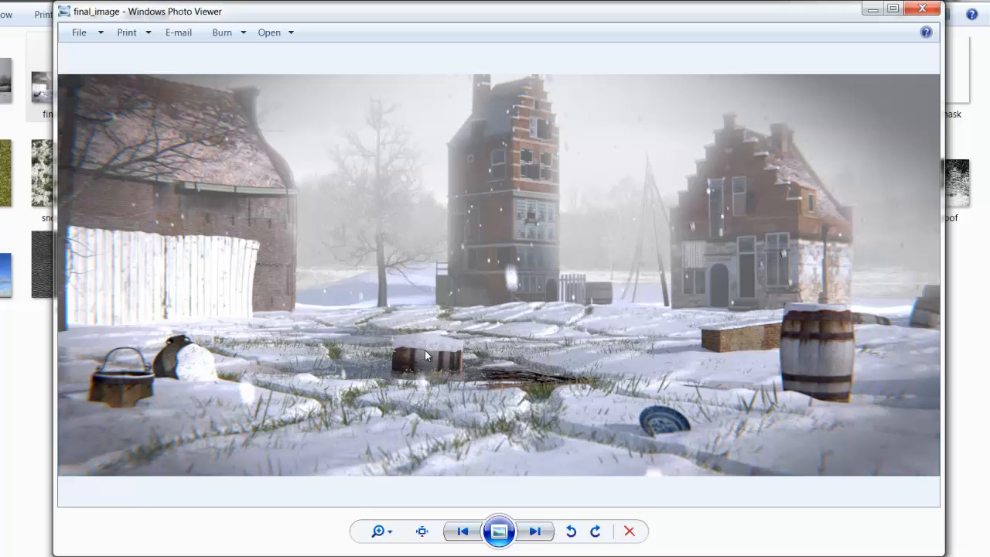
scroll(425, 362, up, 4)
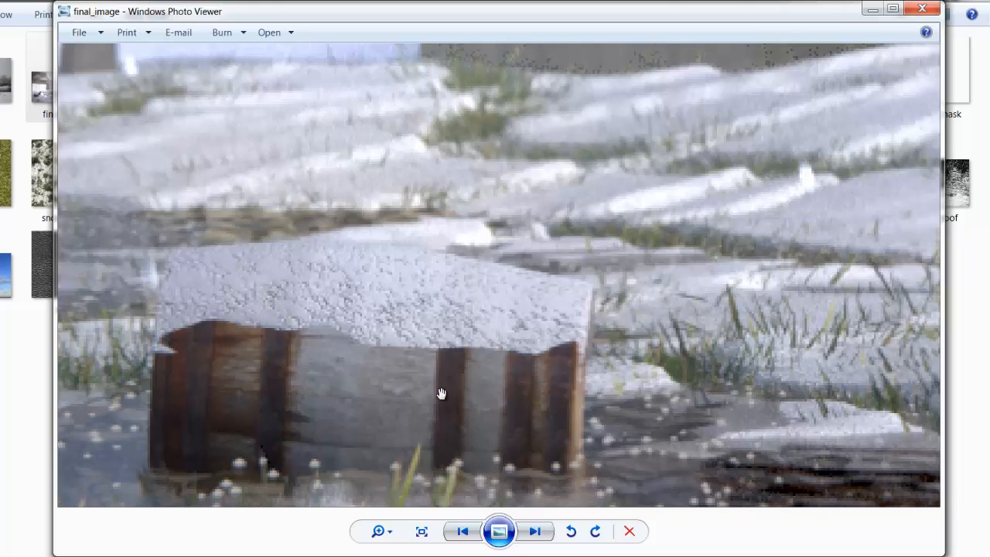
scroll(468, 280, down, 4)
scroll(469, 313, up, 4)
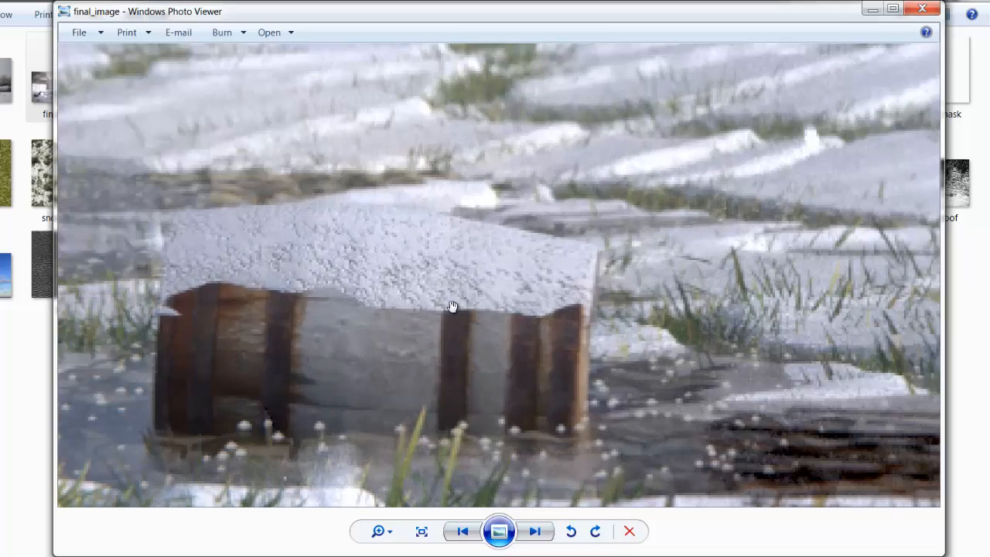
scroll(452, 311, down, 4)
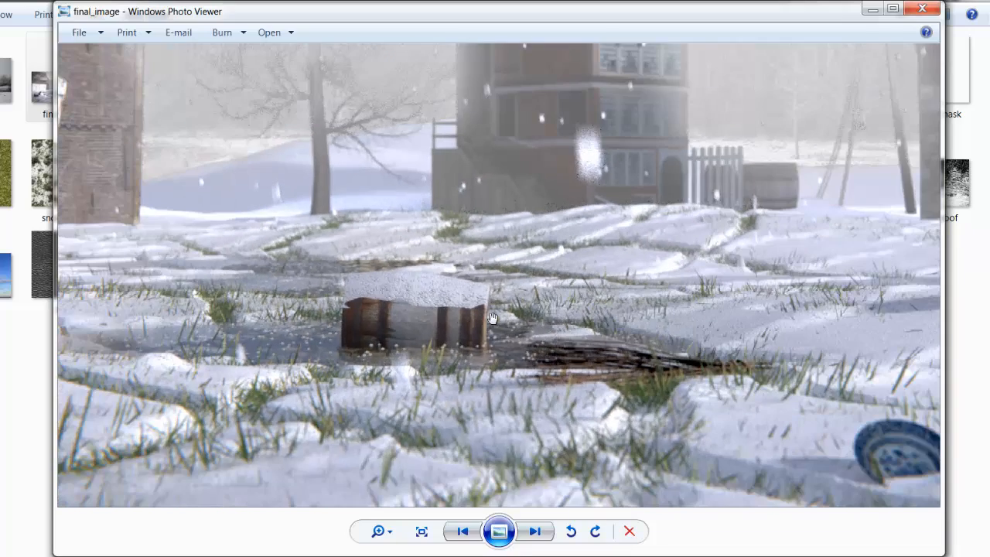
scroll(448, 356, down, 4)
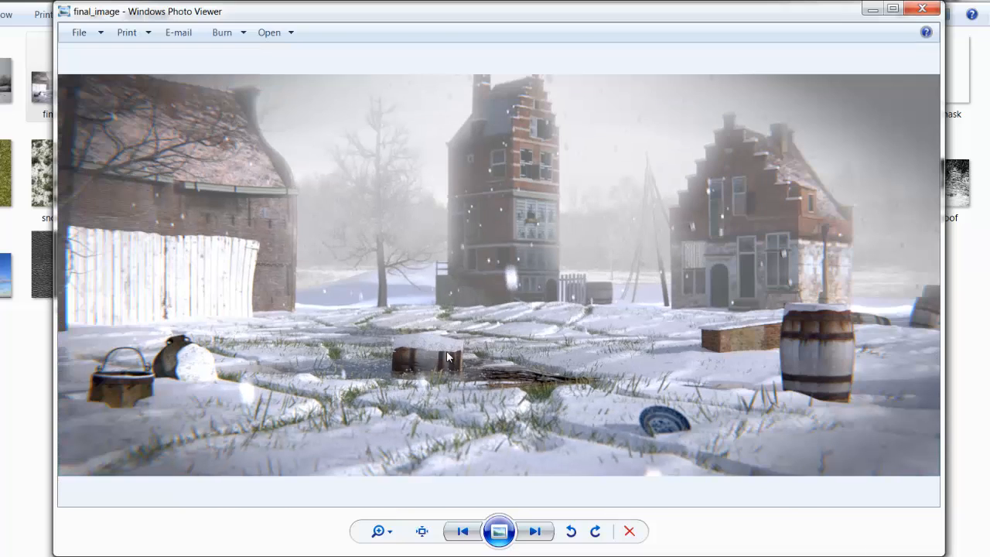
scroll(448, 355, up, 4)
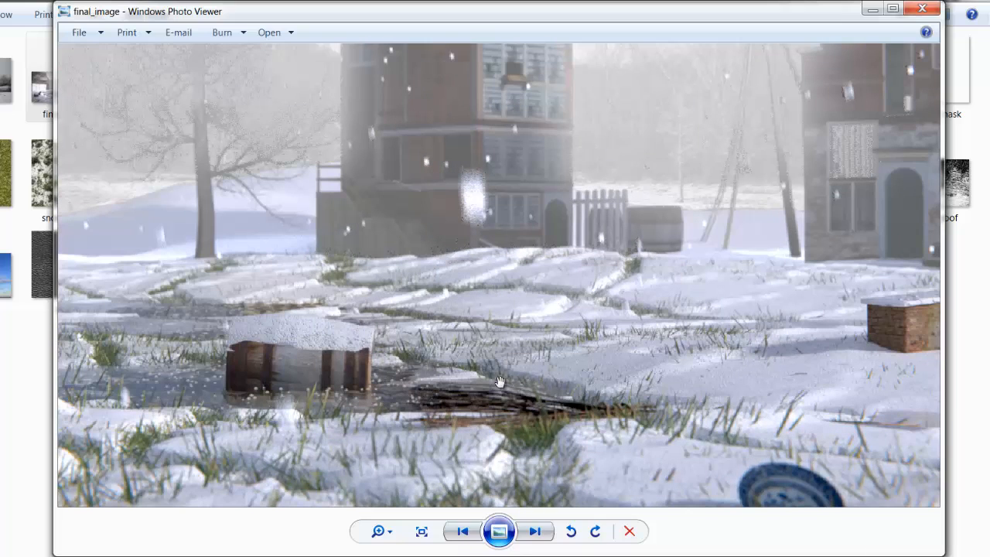
scroll(473, 329, down, 4)
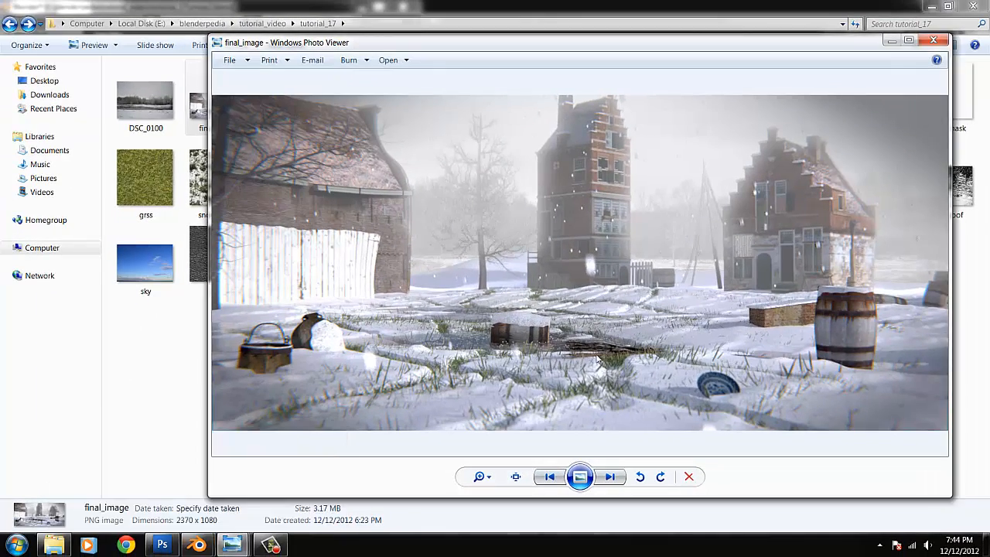
scroll(495, 400, up, 2)
scroll(495, 400, up, 1)
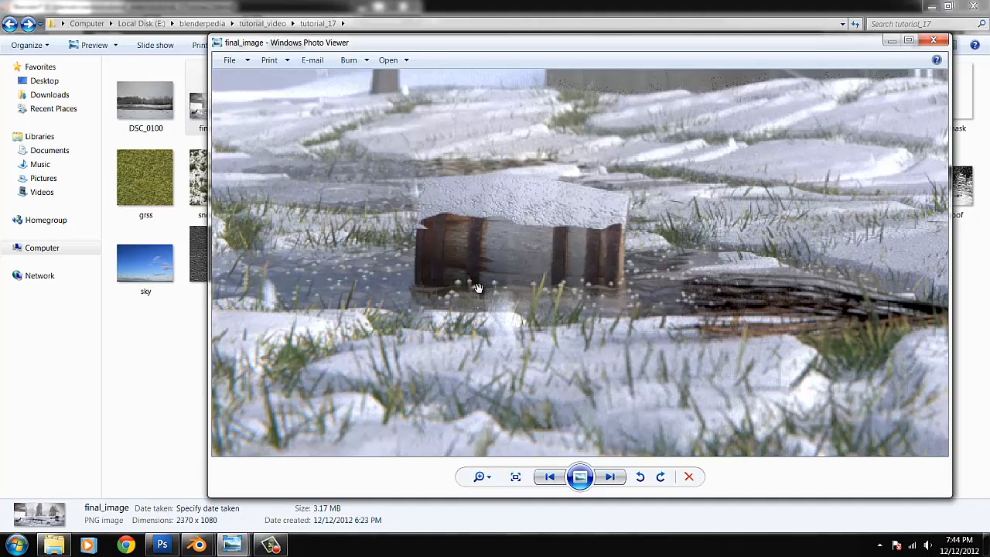
scroll(309, 460, down, 1)
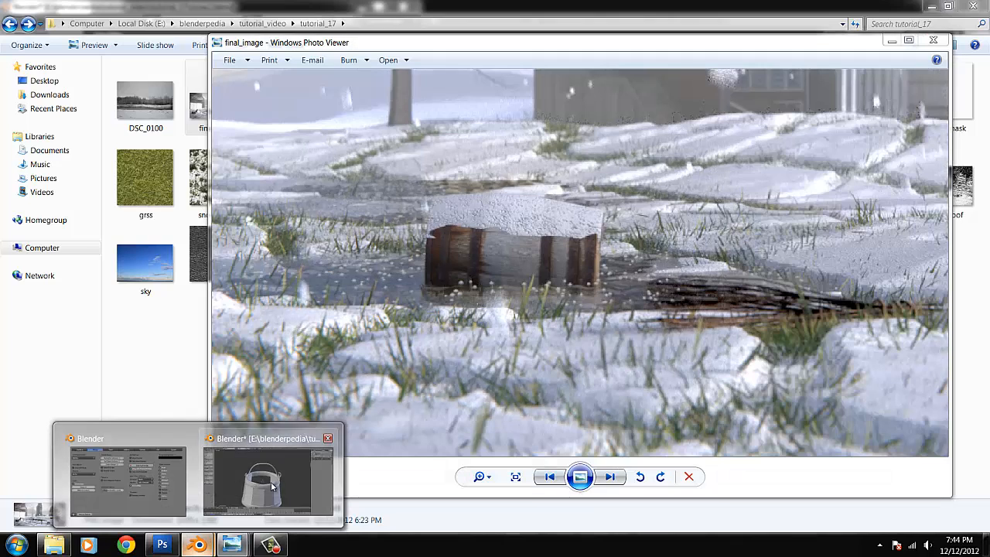
Switch back to Blender, show the layer with the particle-covered plane, and select that plane
click(274, 486)
scroll(500, 394, down, 3)
click(320, 477)
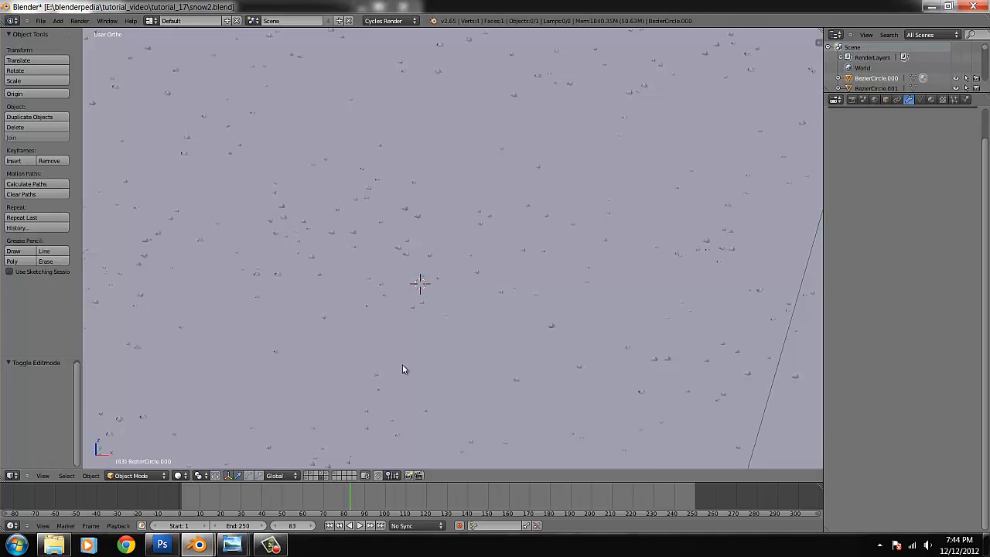
scroll(446, 294, down, 1)
right_click(449, 318)
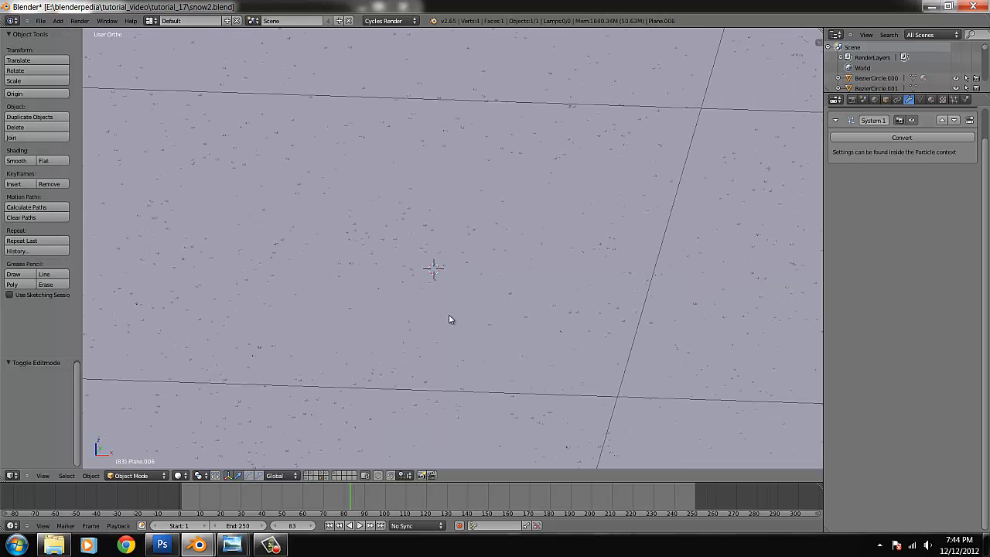
Display the selected plane's material in the Node Editor with the whole node tree in view
click(11, 475)
click(35, 369)
scroll(248, 327, down, 3)
middle_drag(247, 327, 338, 239)
scroll(310, 239, up, 3)
Spread out the Image Texture, Diffuse BSDF, Glossy BSDF and Transparent BSDF nodes so that their connections are easy to follow
drag(271, 240, 162, 239)
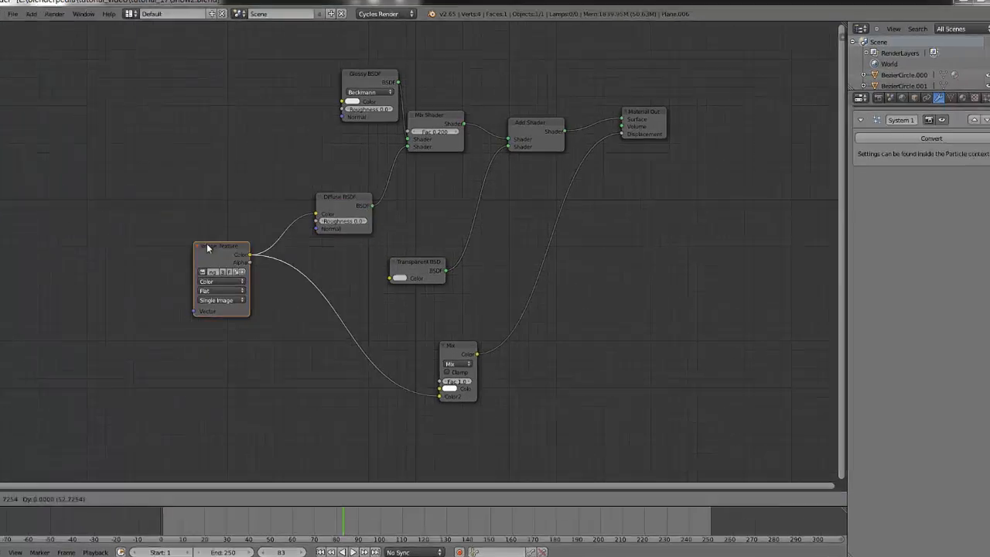
drag(334, 202, 309, 209)
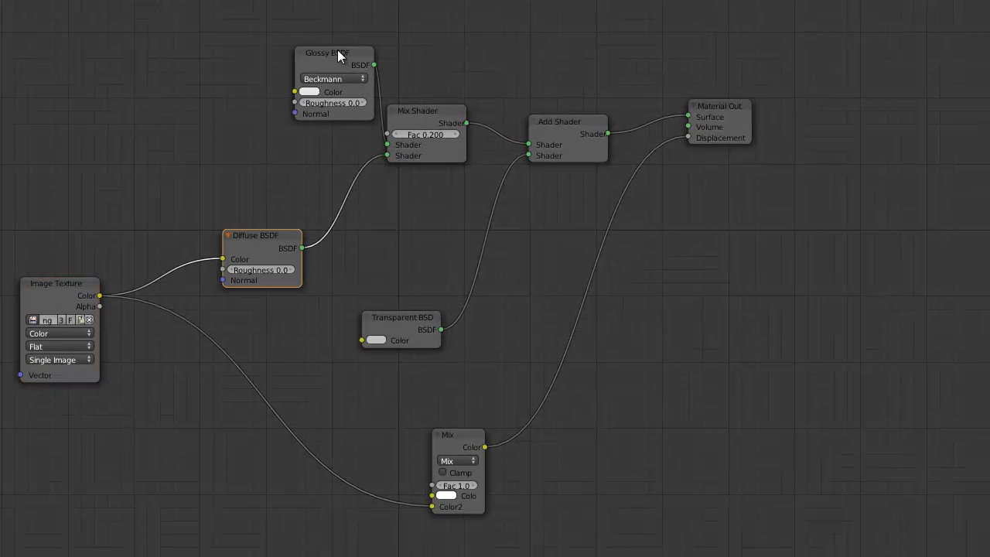
drag(339, 49, 192, 53)
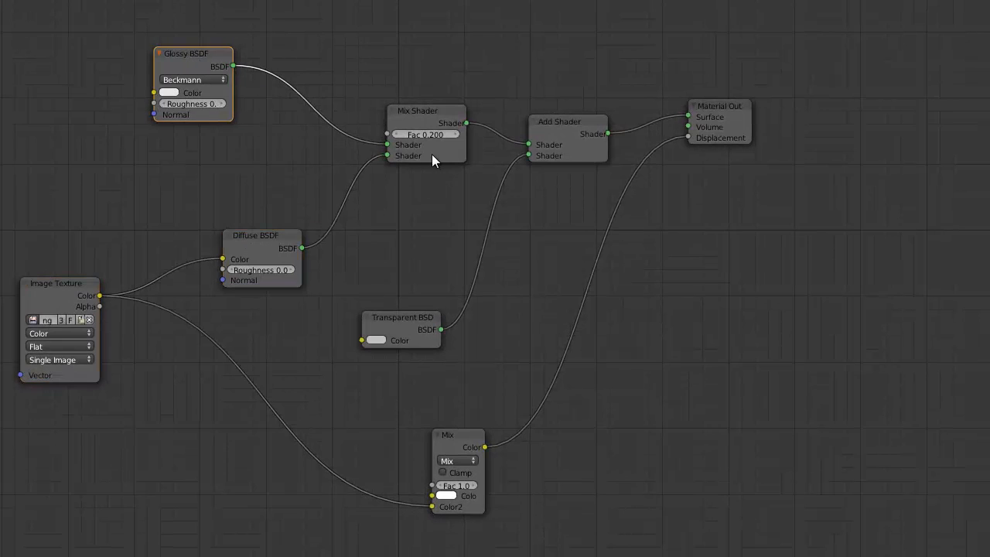
drag(399, 319, 388, 347)
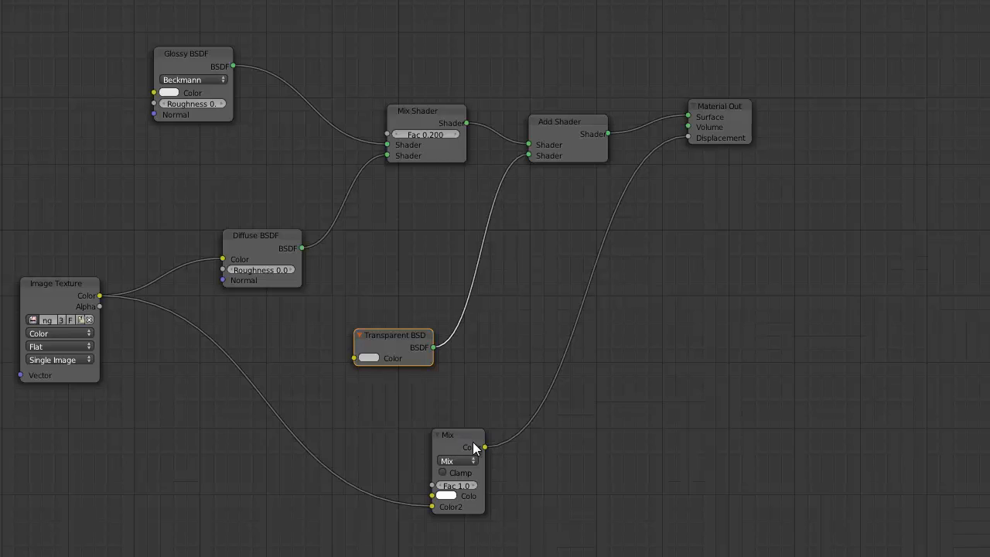
drag(406, 335, 393, 310)
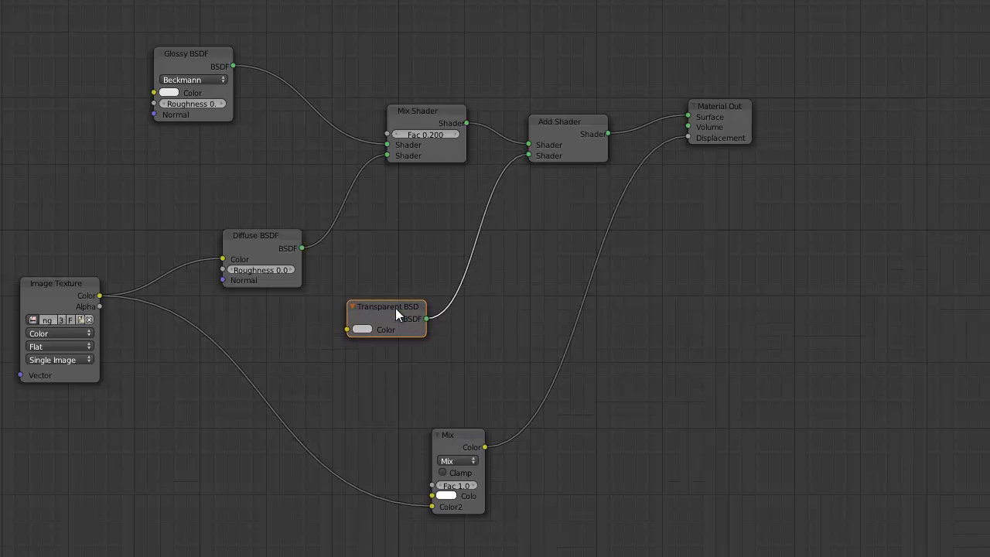
click(562, 122)
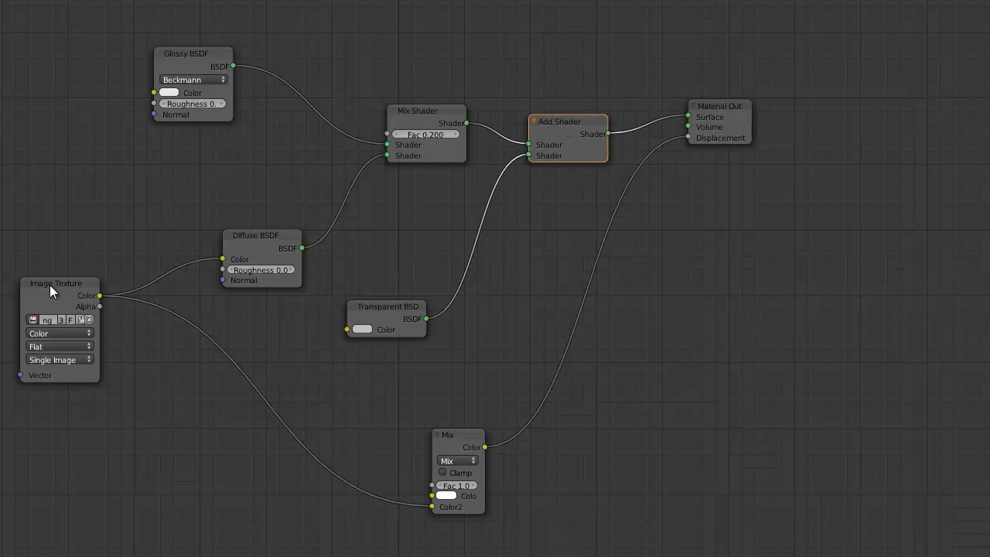
drag(50, 285, 52, 294)
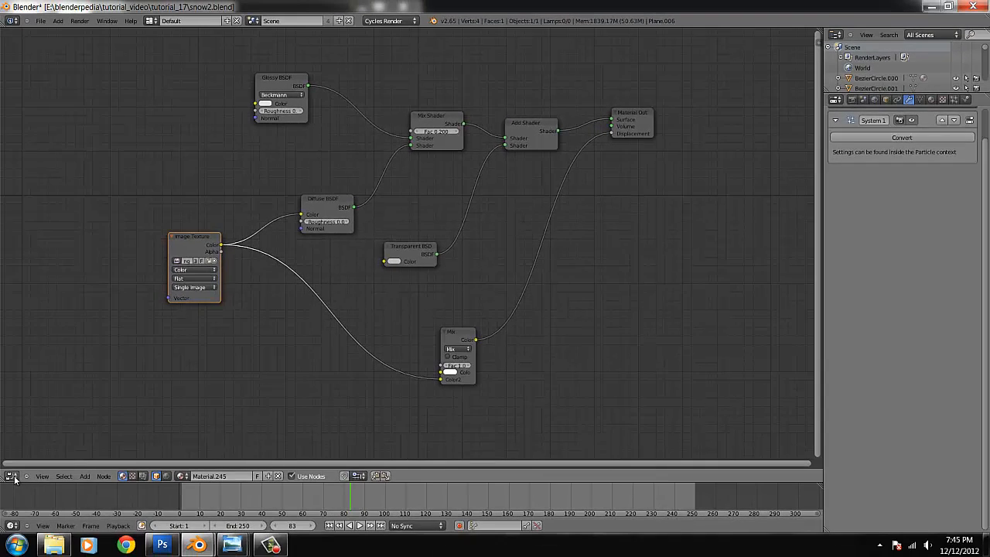
Return to the 3D View and show the first layer with the tree, barrels and paved path
click(14, 475)
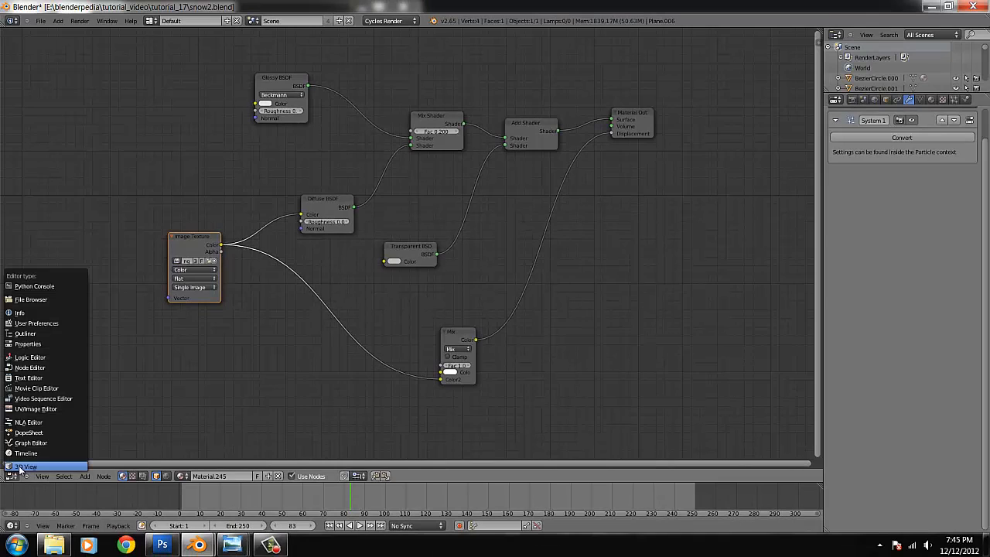
click(23, 466)
scroll(406, 297, down, 2)
scroll(420, 304, up, 8)
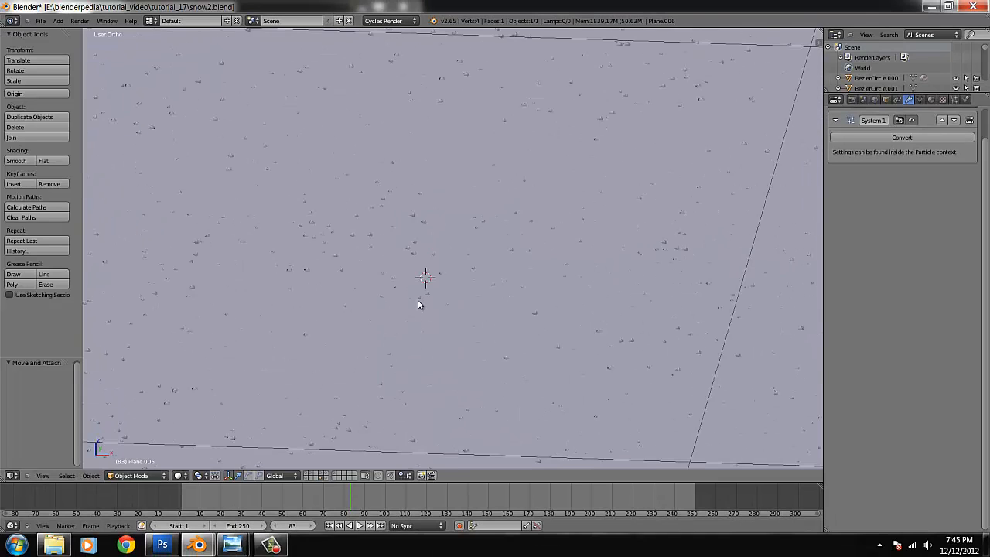
click(306, 478)
scroll(527, 236, down, 10)
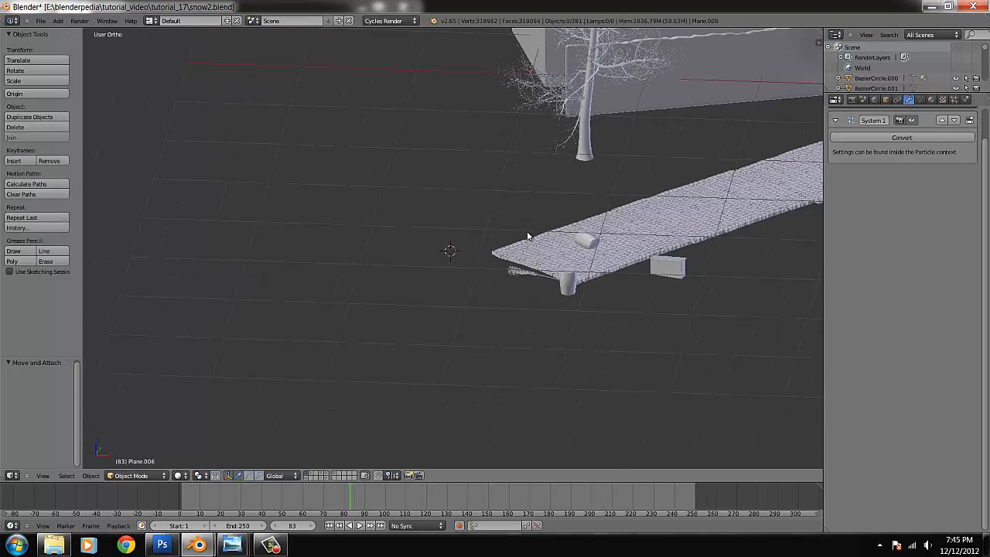
Show the layer with the snowfall emitter plane and select one of the small snowflake objects beside it
scroll(523, 323, down, 2)
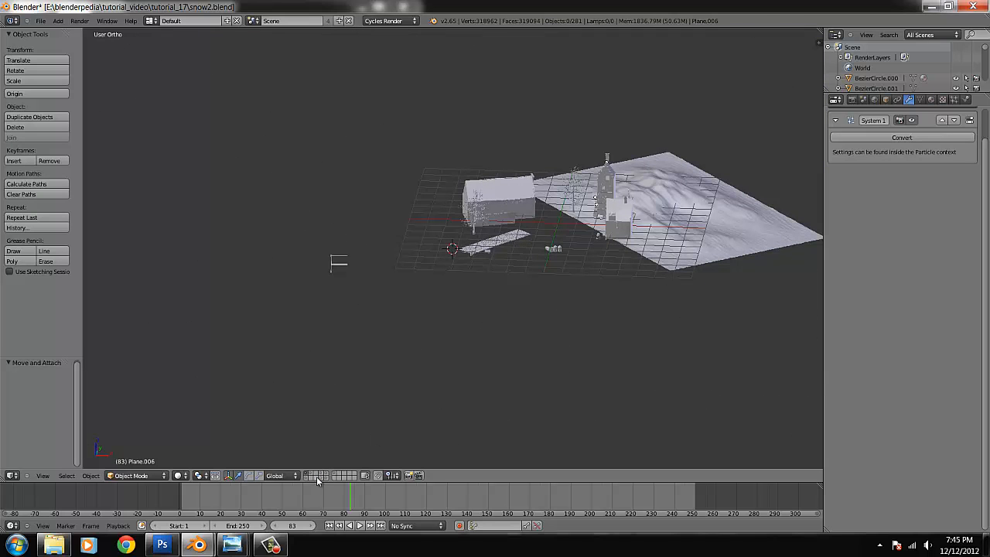
click(317, 476)
click(322, 476)
click(328, 477)
scroll(550, 285, up, 4)
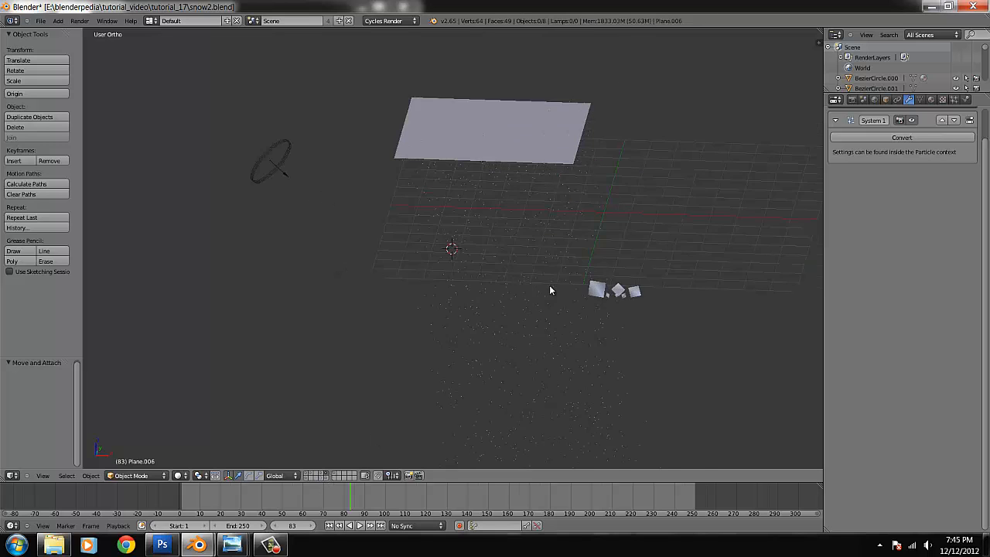
right_click(691, 311)
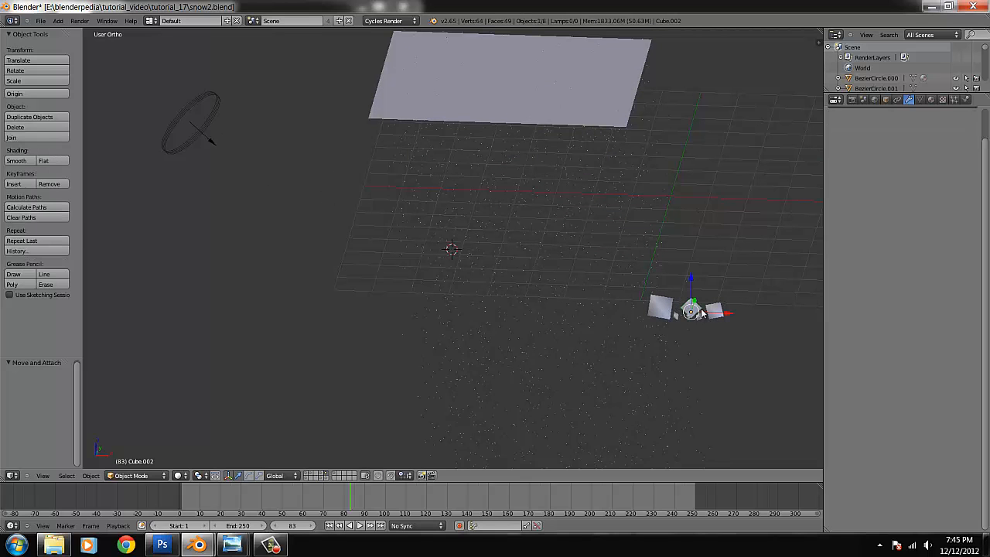
scroll(495, 170, up, 1)
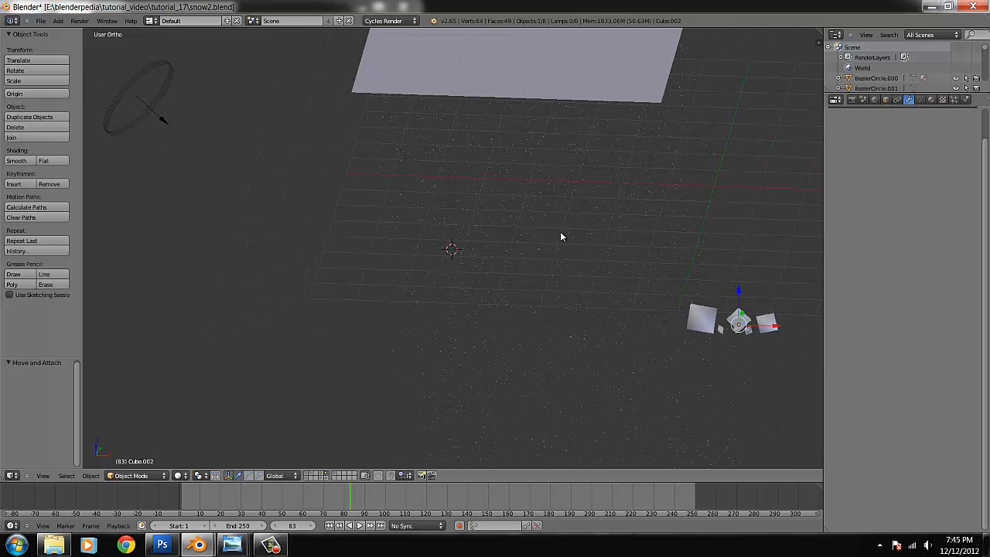
Check the neighbouring layers, show the one with the particle-covered ground plane, and select that plane
click(306, 476)
click(320, 478)
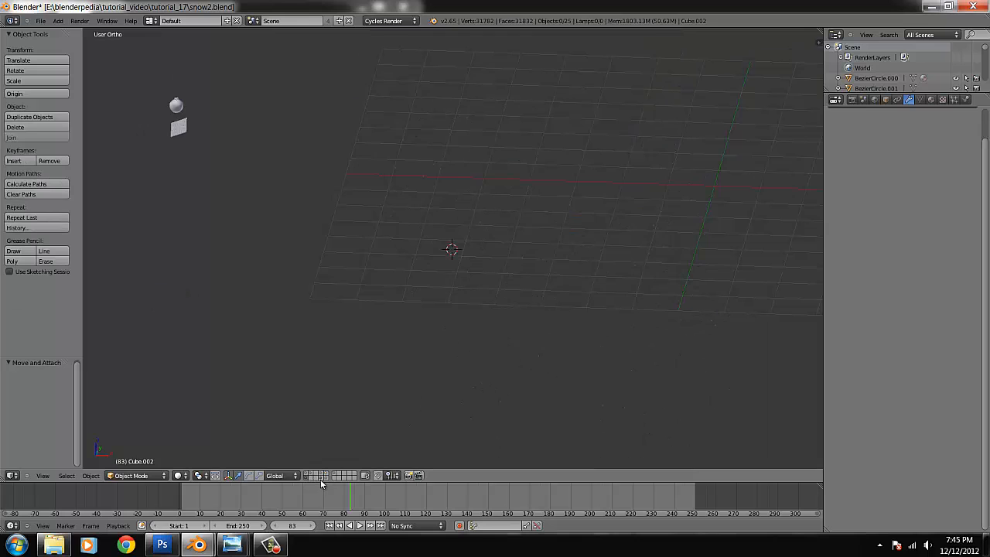
click(326, 478)
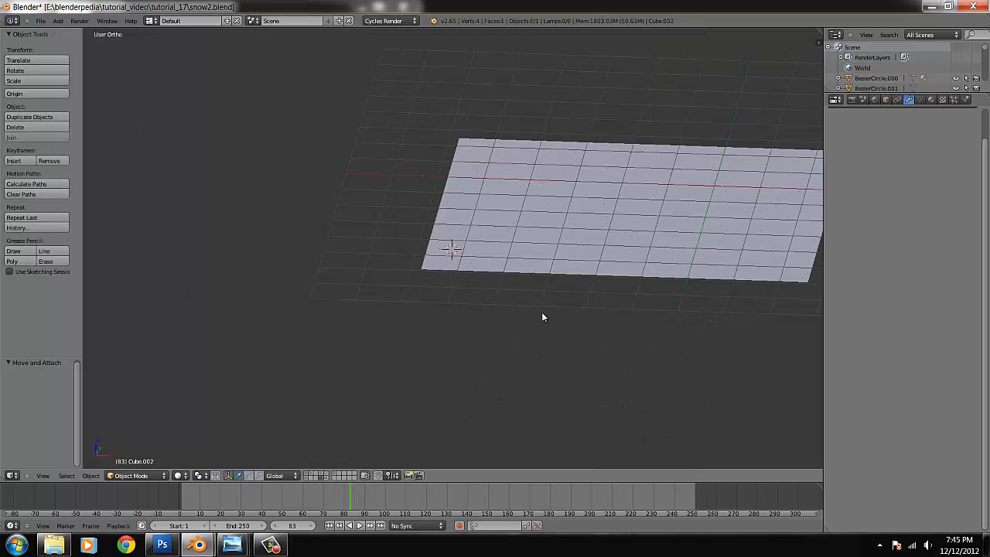
middle_drag(542, 317, 540, 274)
scroll(544, 270, up, 3)
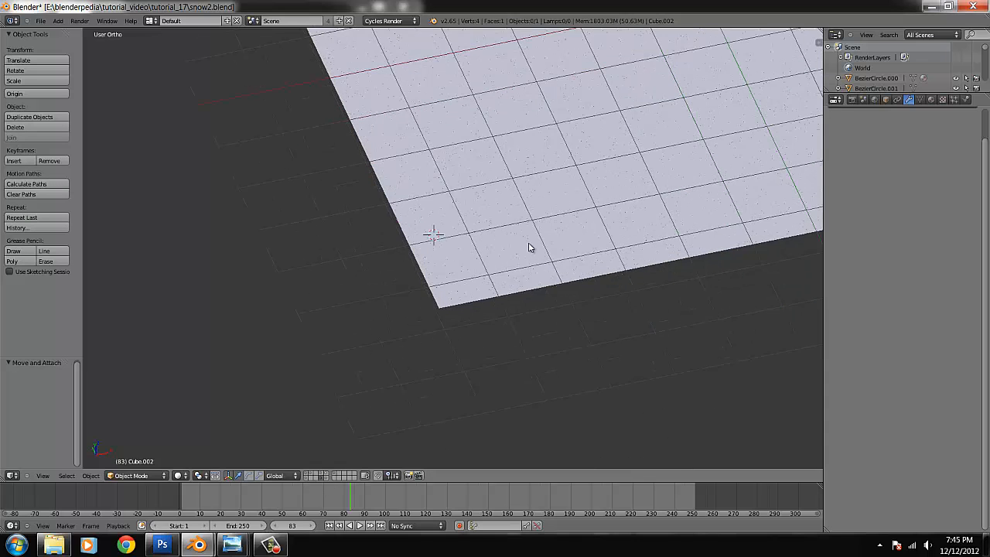
scroll(529, 248, up, 6)
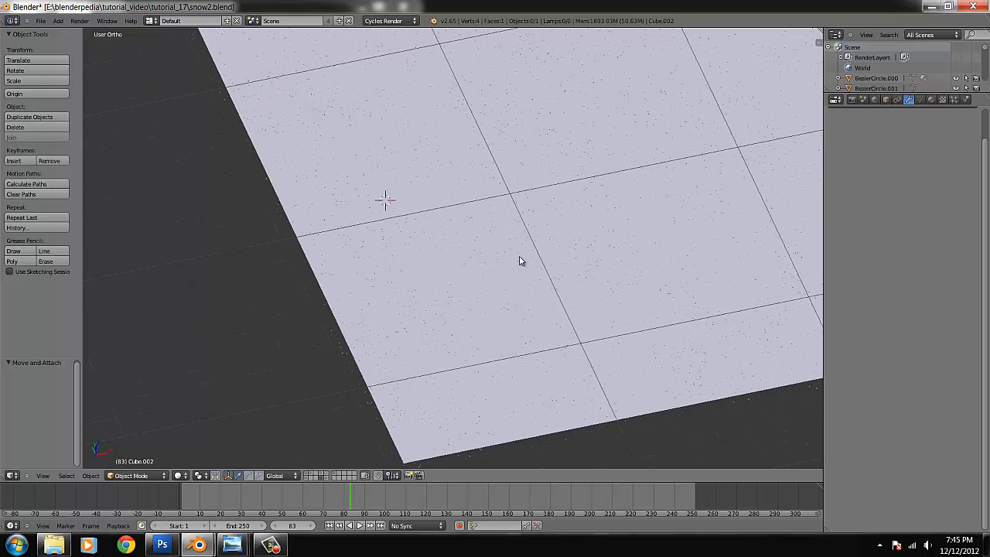
right_click(520, 261)
click(555, 212)
key(KP_Decimal)
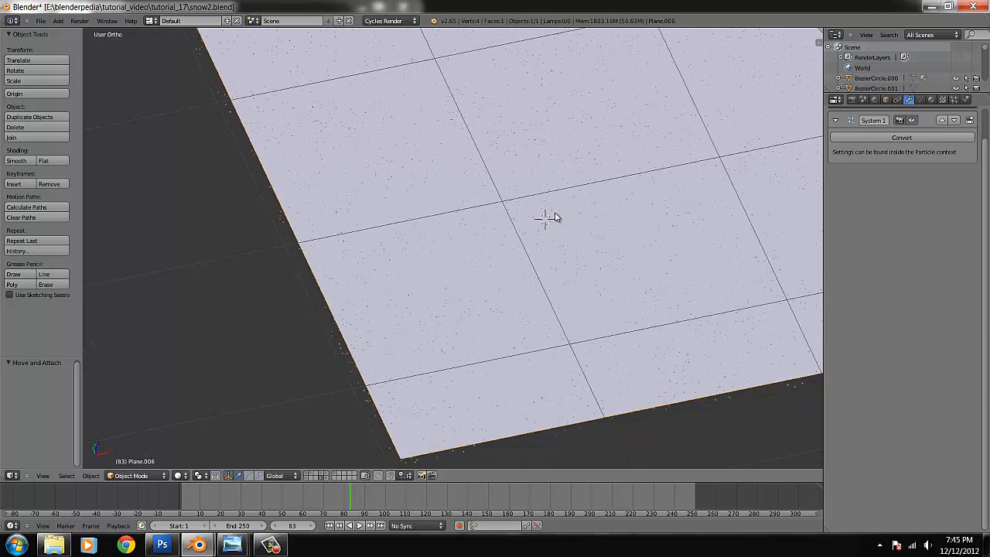
scroll(445, 329, up, 2)
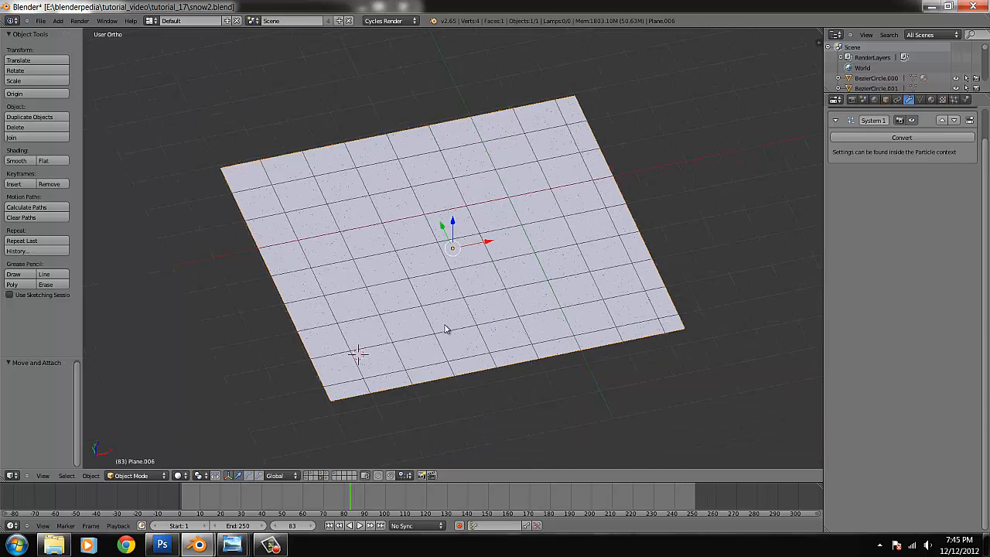
scroll(433, 308, up, 2)
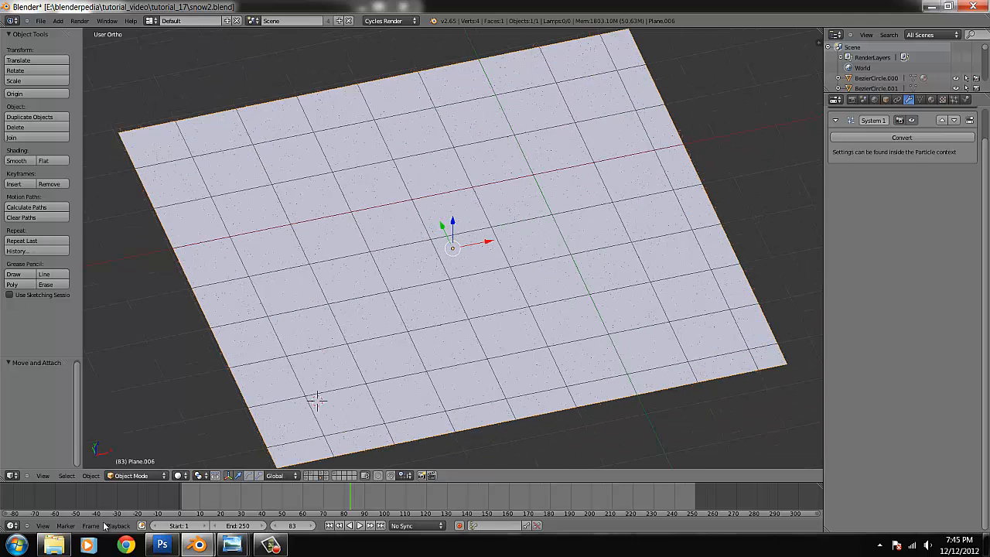
Open final_image from the tutorial_17 folder and examine the snow and grass around the fallen barrel up close
click(54, 544)
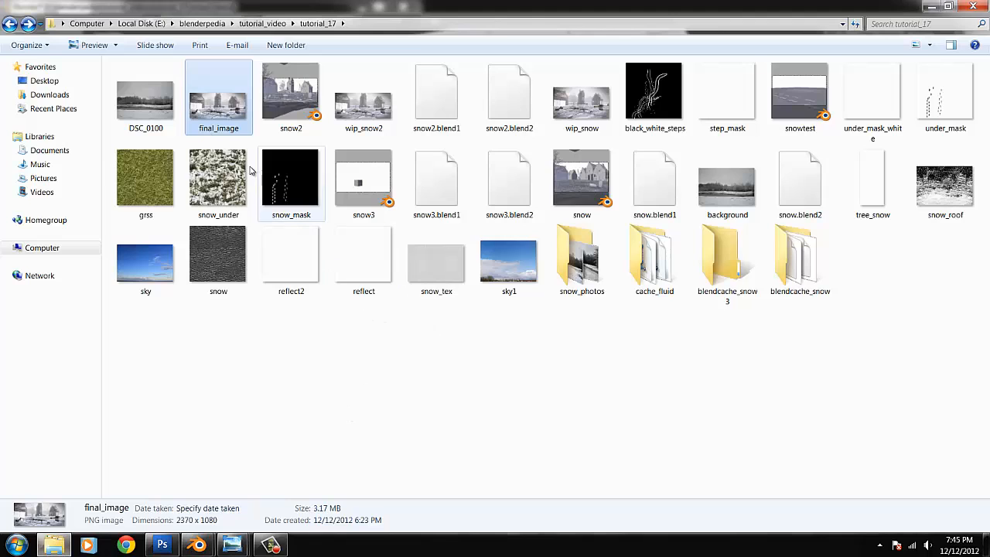
double_click(222, 115)
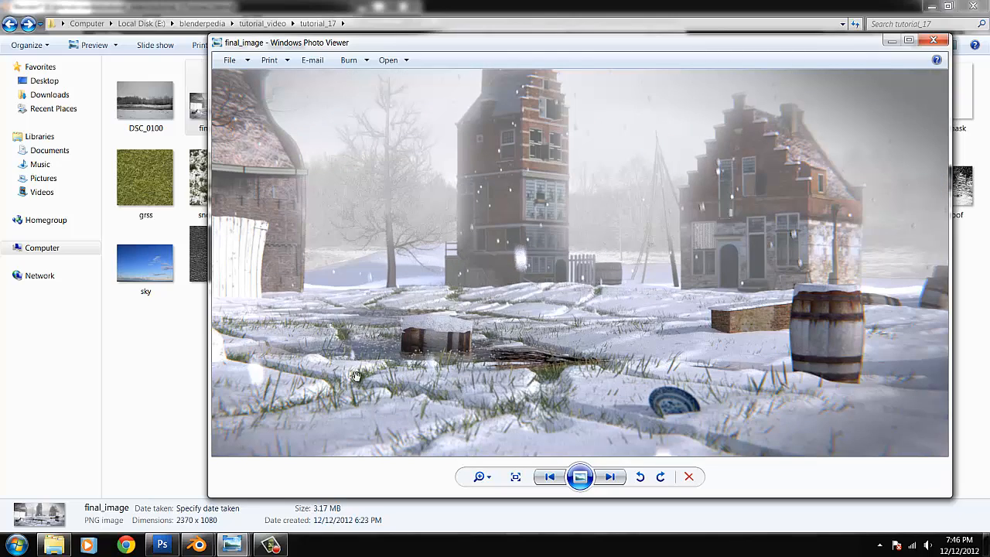
scroll(348, 383, up, 5)
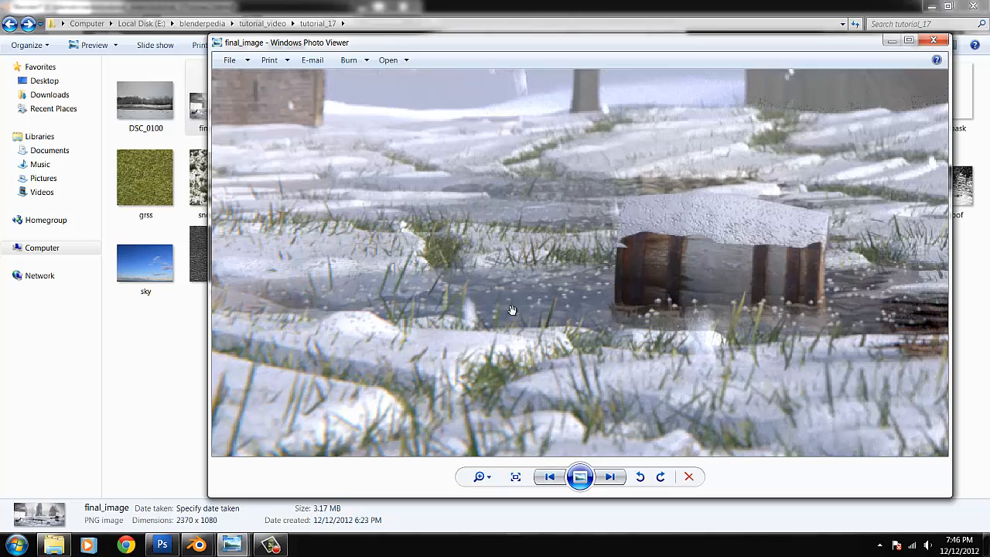
scroll(576, 342, up, 3)
scroll(596, 318, down, 8)
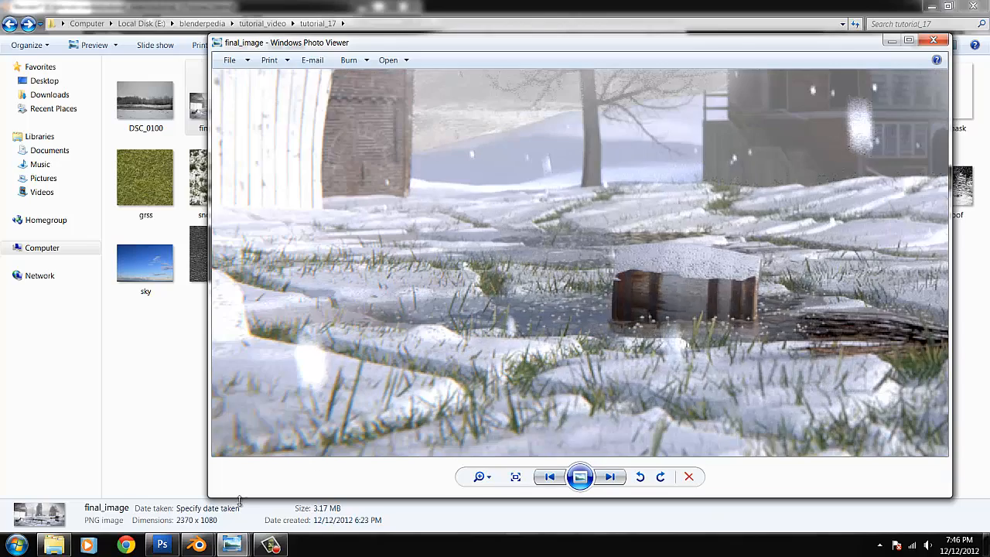
Switch back to Blender, show the first layer with the village, and select the paved path and the fence beside the house in turn
mouse_move(198, 545)
click(183, 494)
click(183, 493)
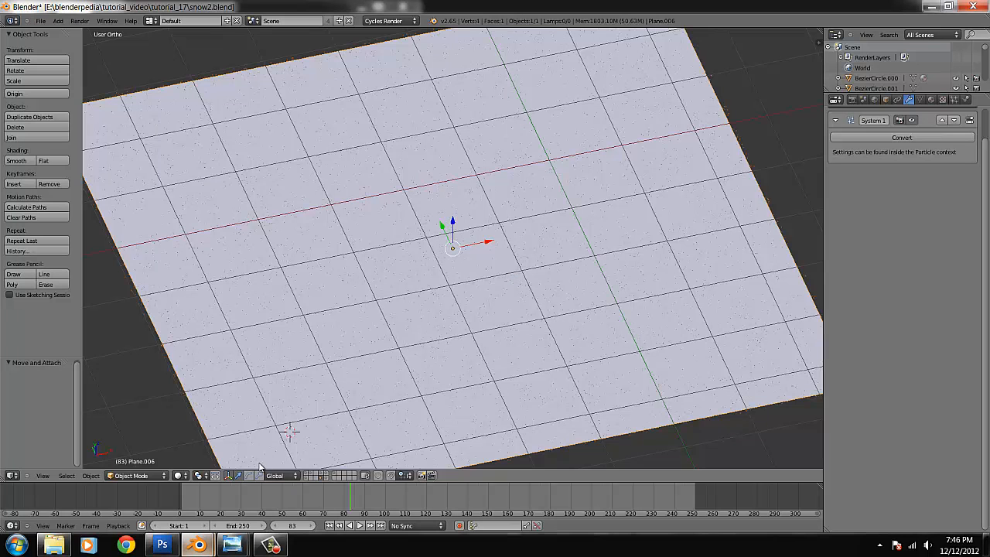
click(276, 405)
key(KP_Divide)
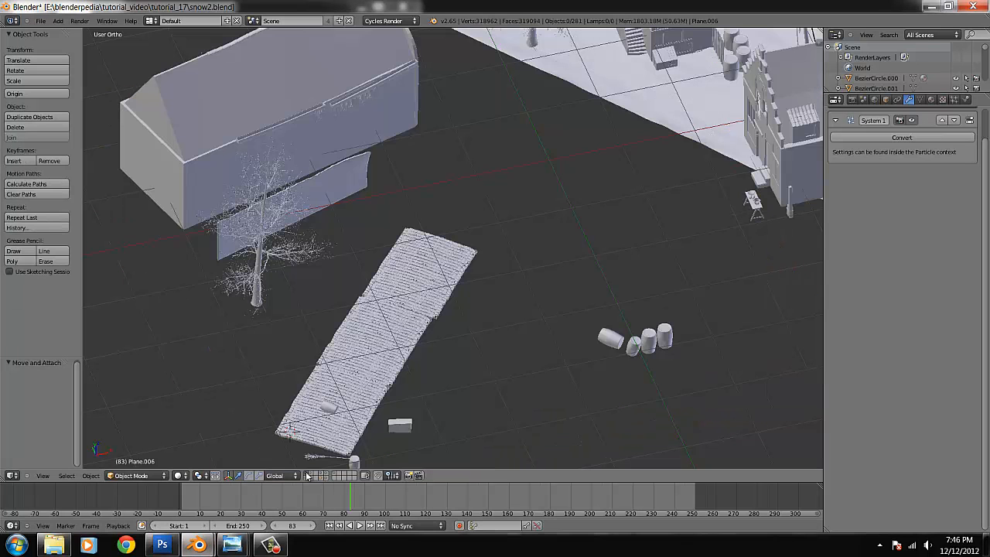
right_click(356, 339)
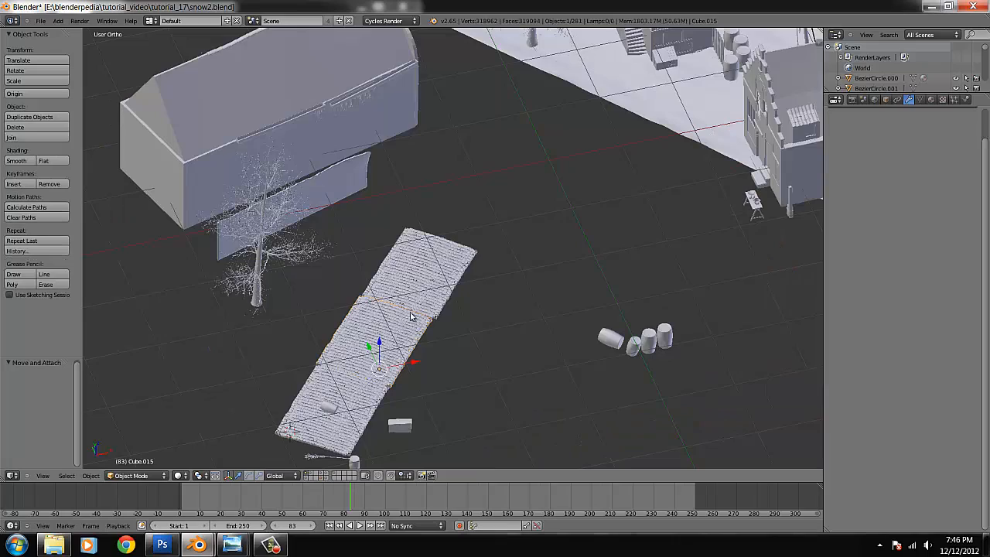
right_click(360, 188)
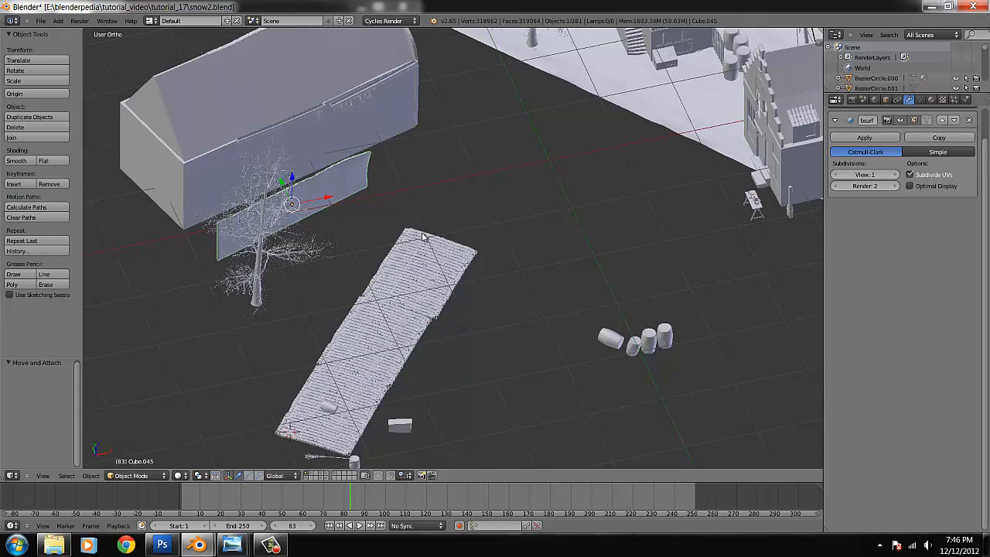
scroll(424, 235, down, 2)
mouse_move(529, 255)
middle_down()
mouse_move(564, 221)
mouse_move(534, 238)
middle_up()
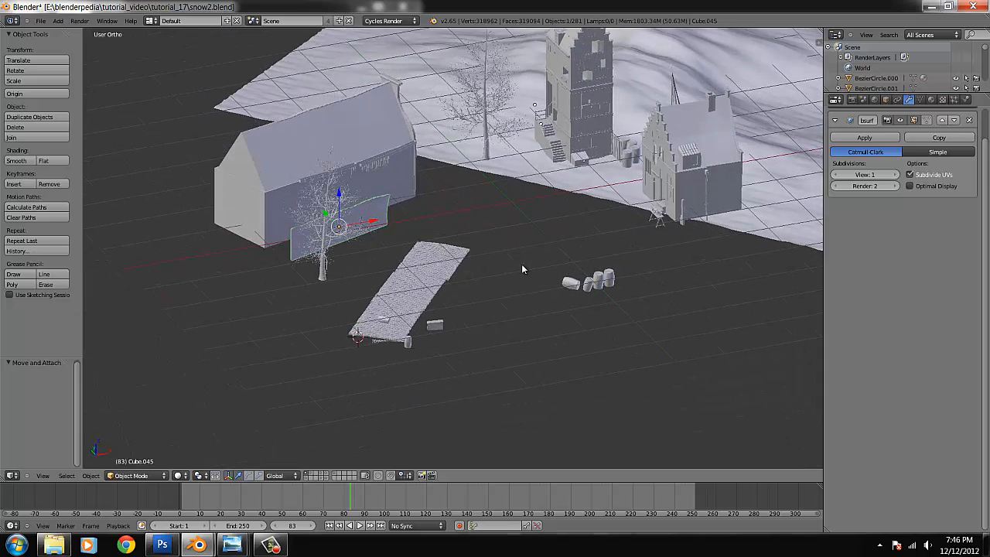
click(270, 545)
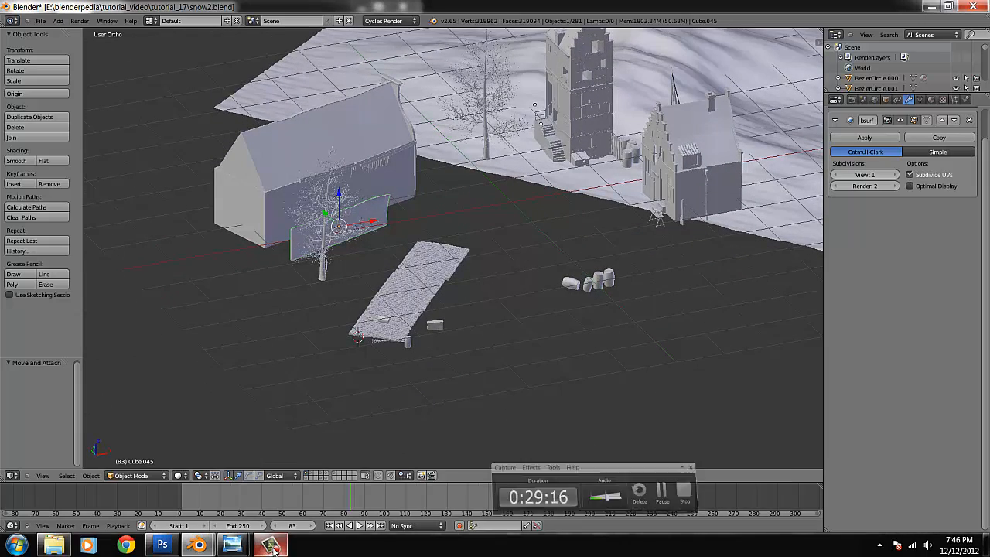
scroll(576, 326, up, 4)
scroll(575, 325, down, 2)
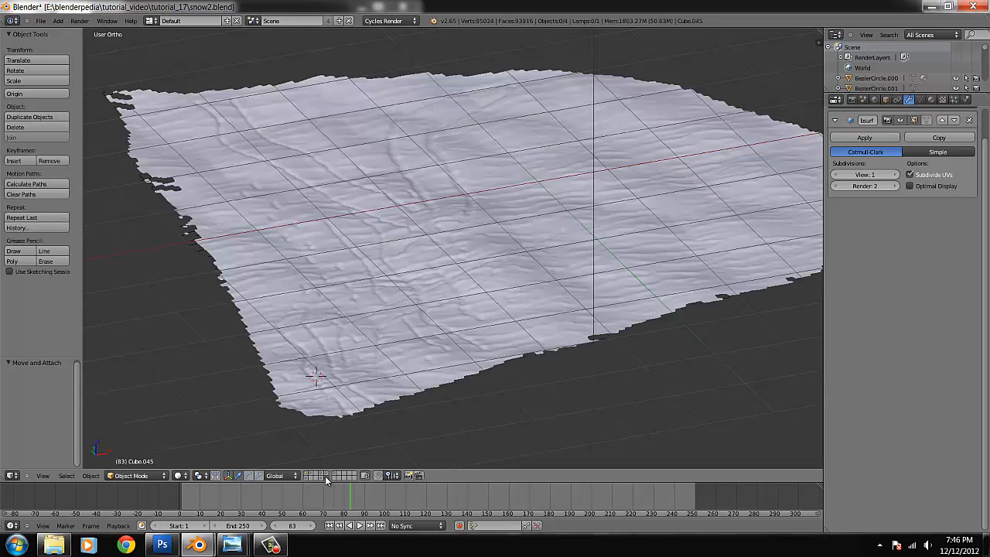
Look through the layers for the snowfall emitter plane, select it, and display its particle system settings
key(KP_Divide)
click(319, 479)
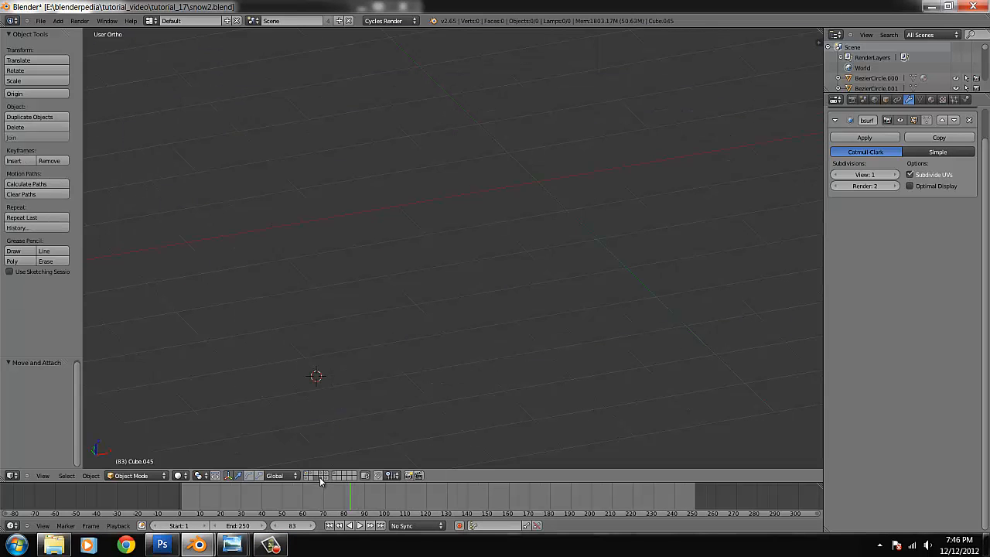
click(320, 479)
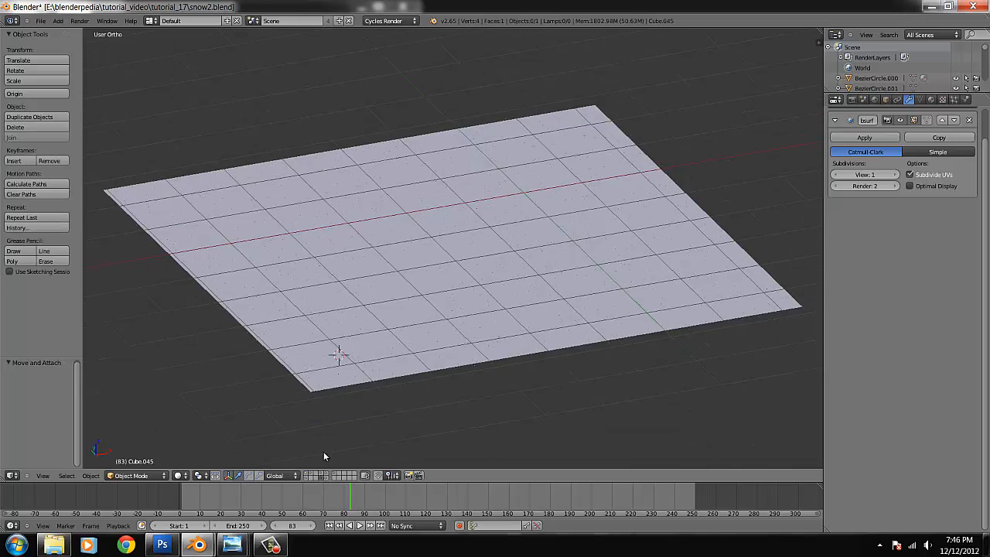
click(328, 475)
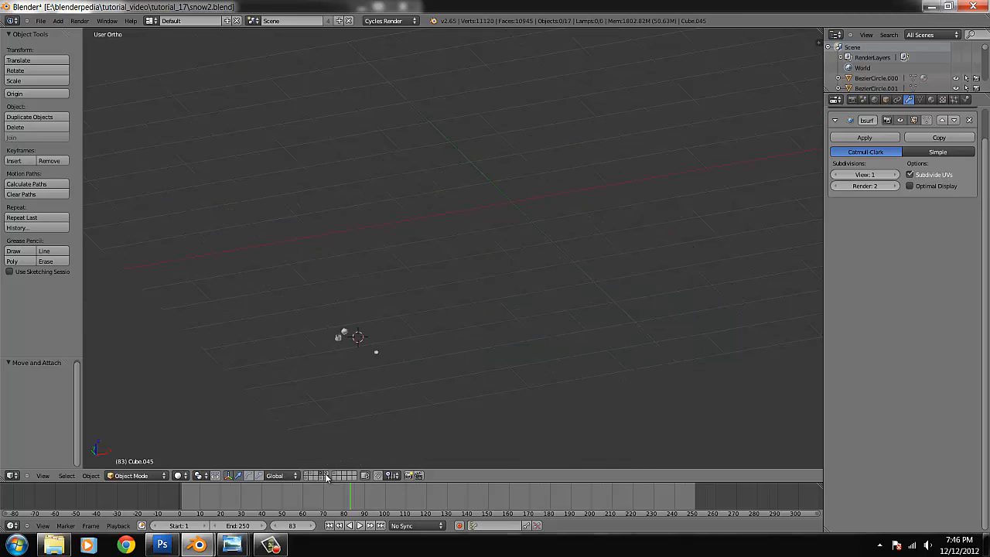
click(321, 474)
right_click(392, 146)
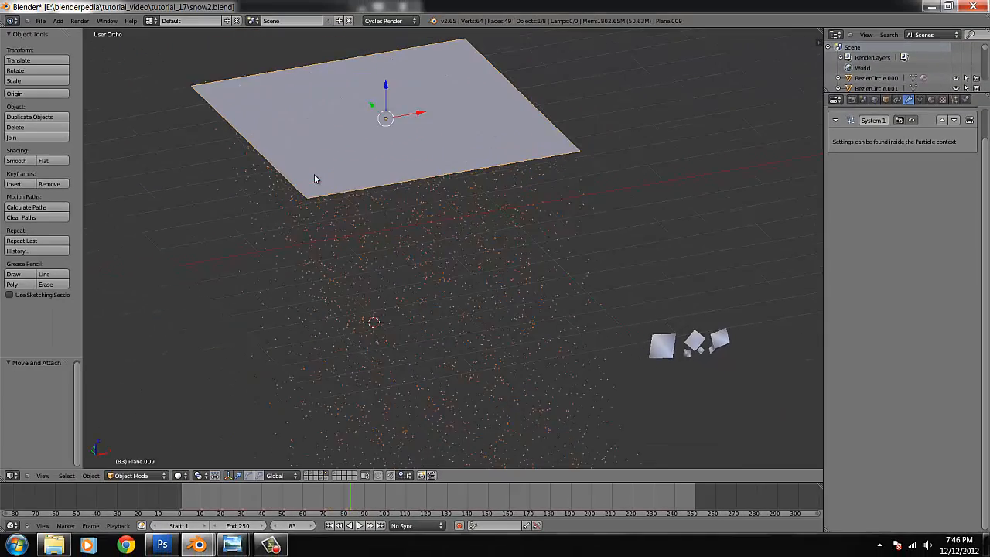
middle_drag(325, 211, 409, 280)
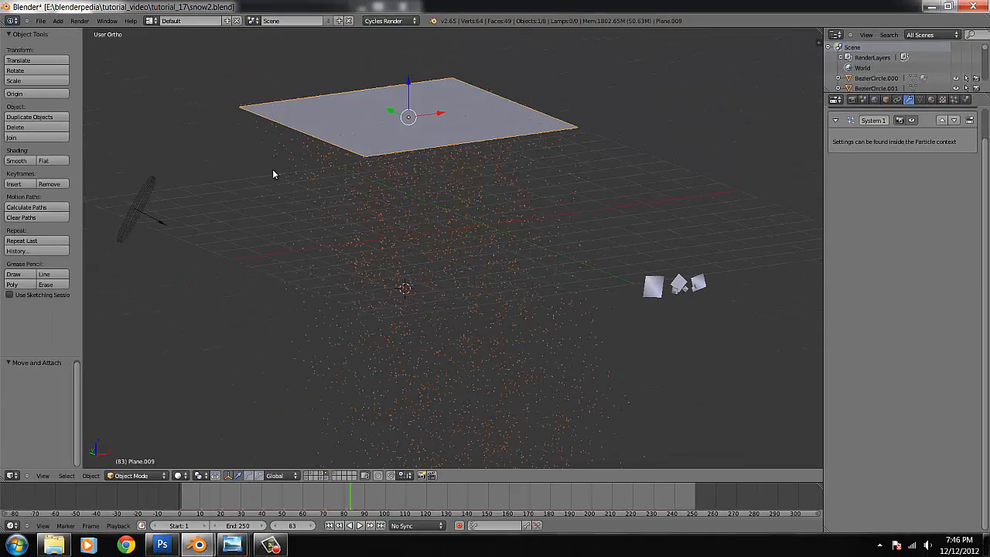
click(953, 101)
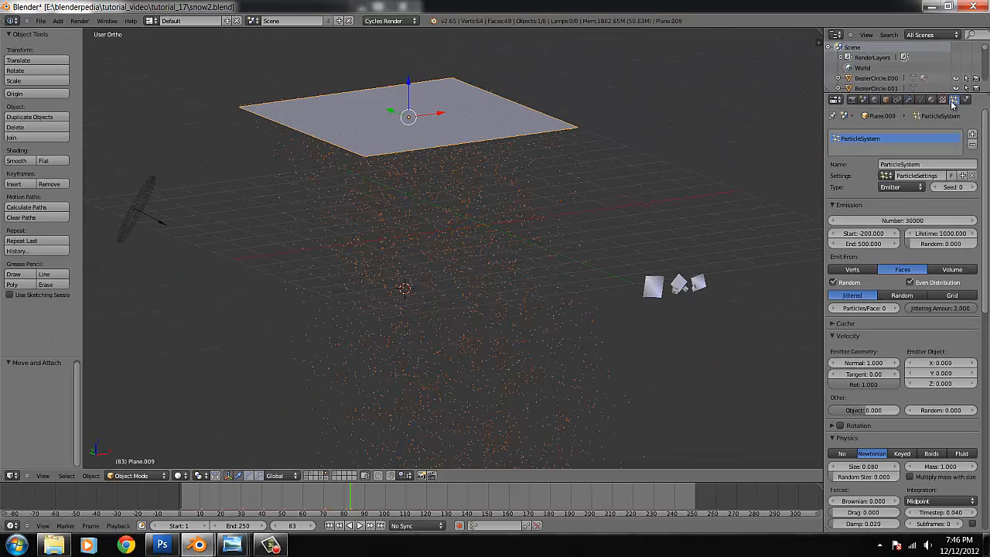
Select the force field beside the snowfall, then reselect the emitter plane and review its particle settings from emission to field weights
right_click(140, 215)
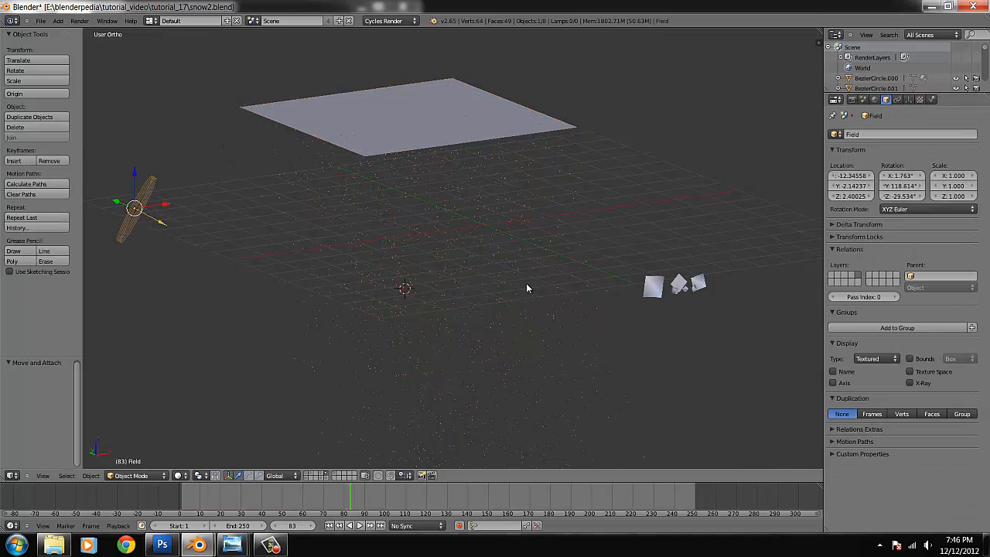
right_click(469, 117)
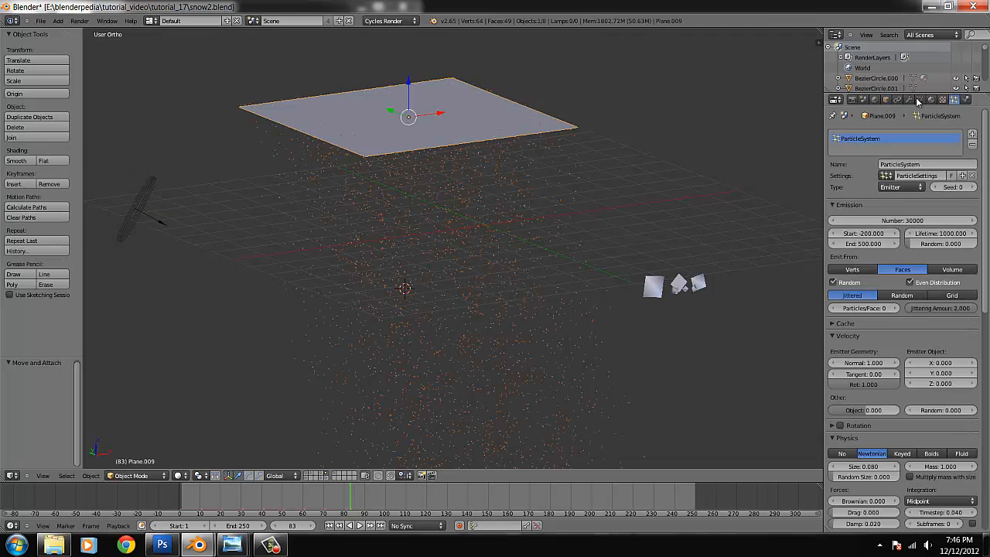
scroll(908, 201, down, 1)
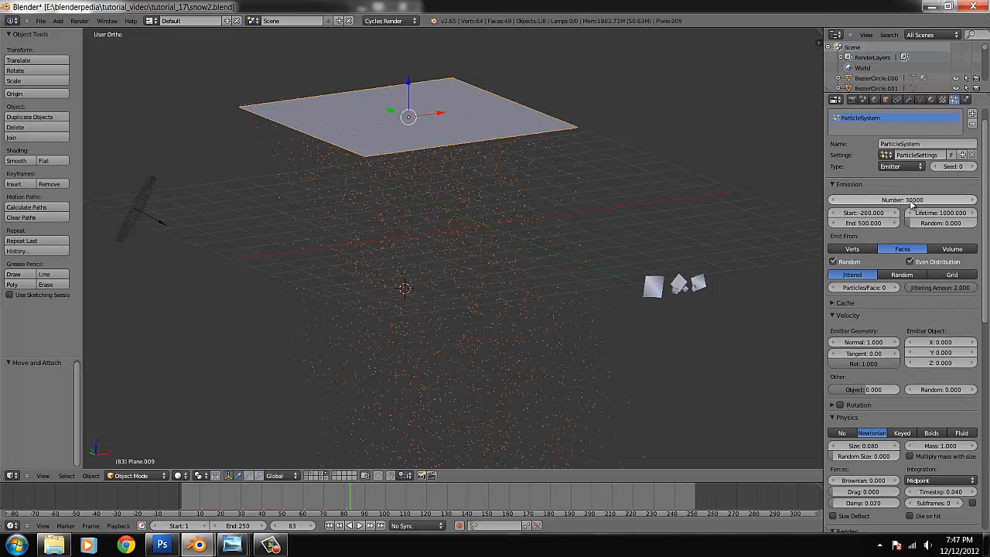
scroll(913, 205, down, 4)
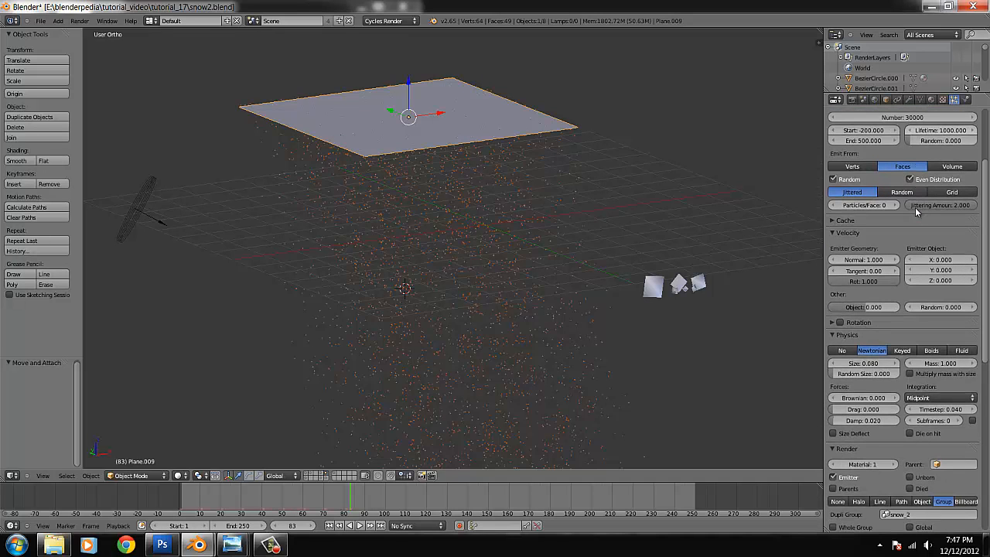
scroll(915, 207, down, 4)
scroll(916, 207, up, 4)
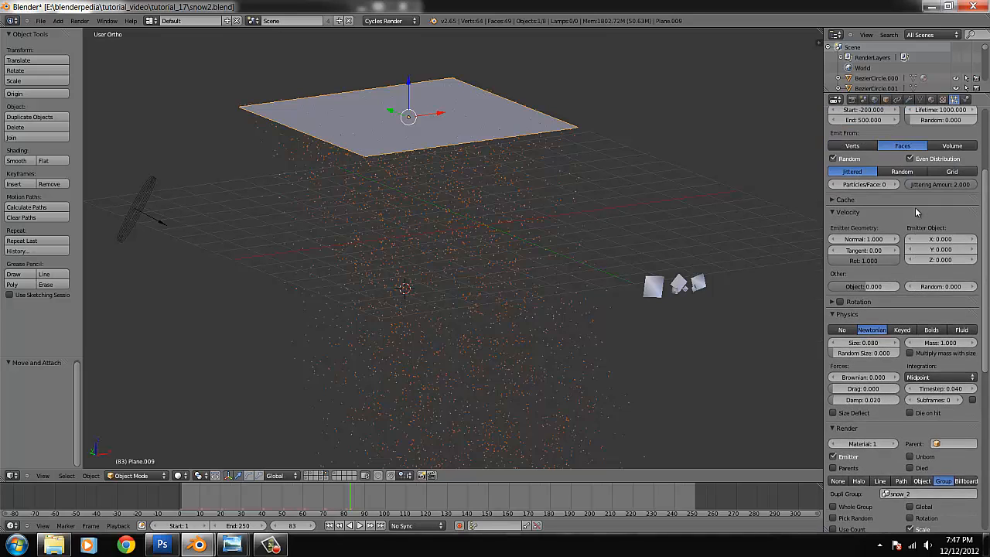
scroll(915, 236, up, 5)
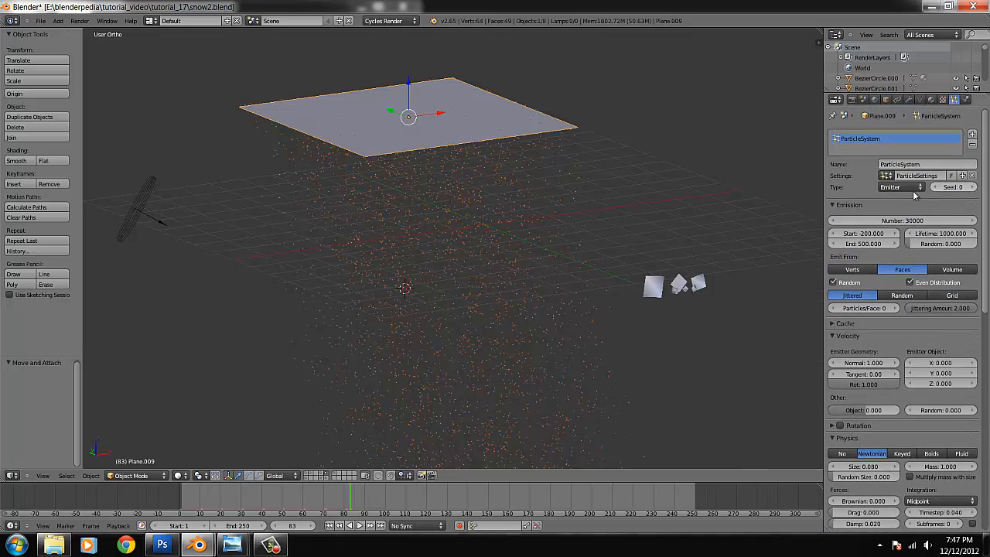
scroll(901, 447, down, 10)
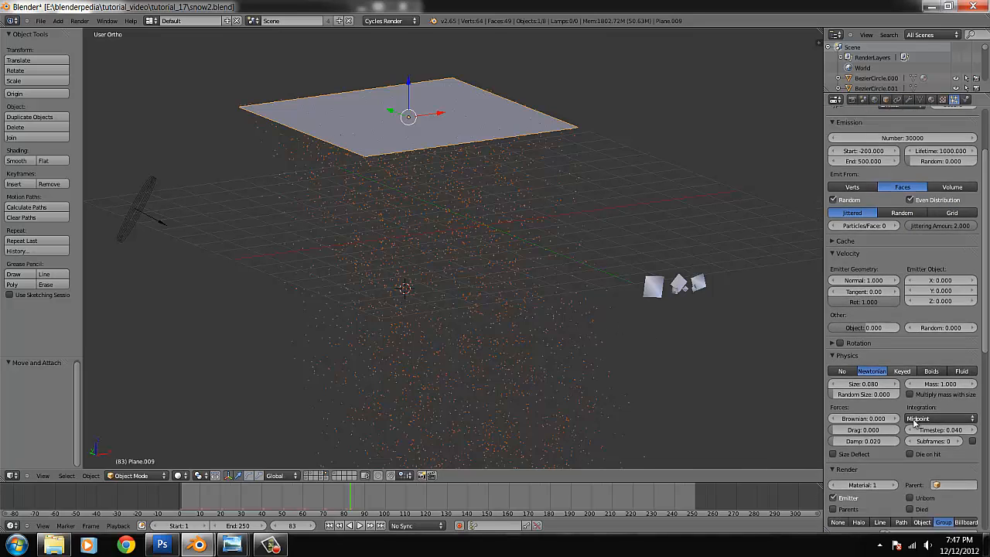
scroll(901, 447, down, 2)
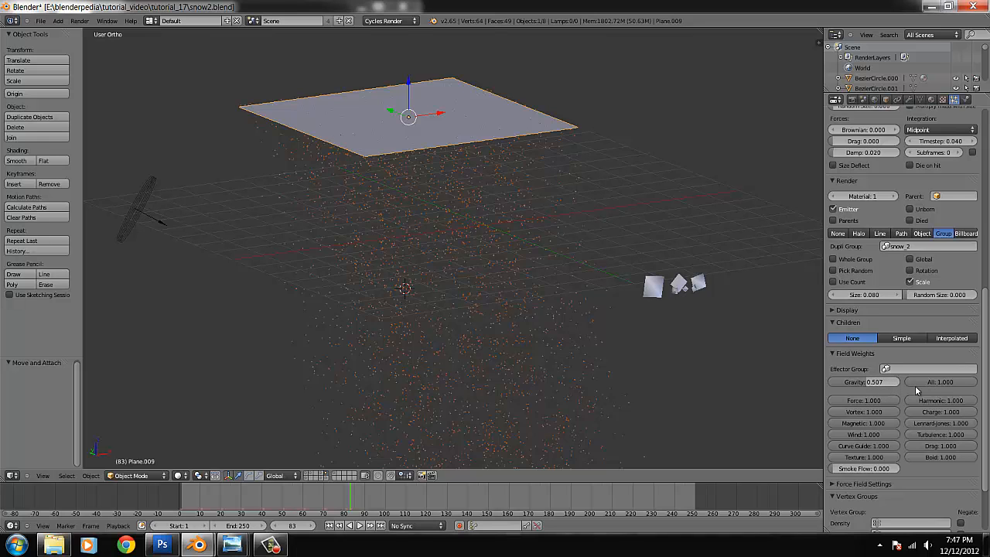
Examine the individual snowflake particles up close and switch the viewport to wireframe shading to inspect their meshes
scroll(534, 347, up, 4)
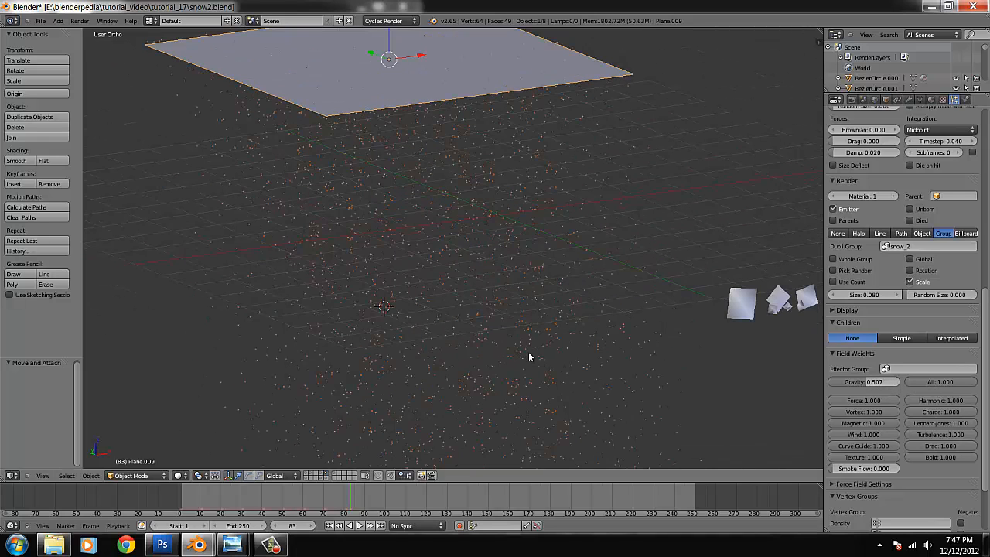
middle_drag(526, 348, 442, 299)
scroll(441, 299, up, 8)
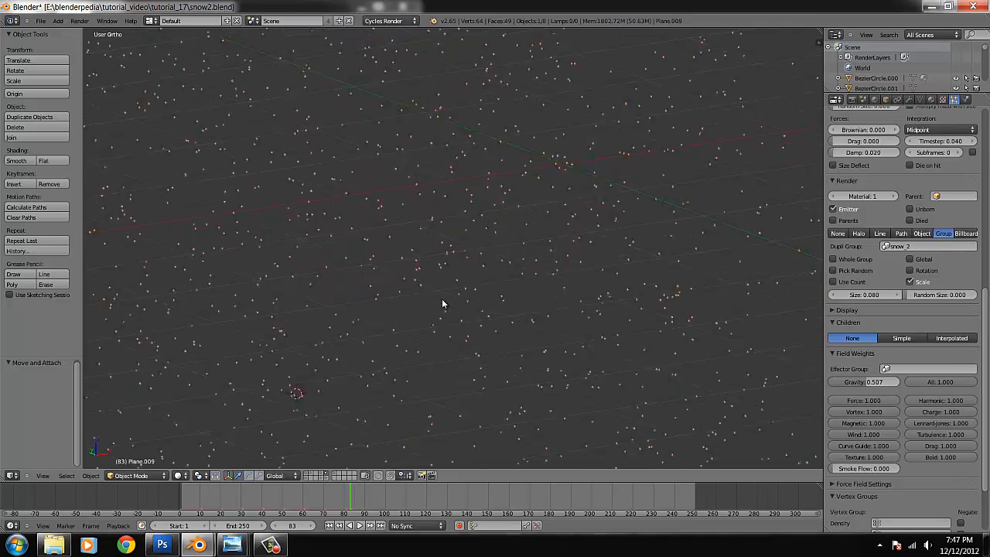
scroll(443, 304, up, 5)
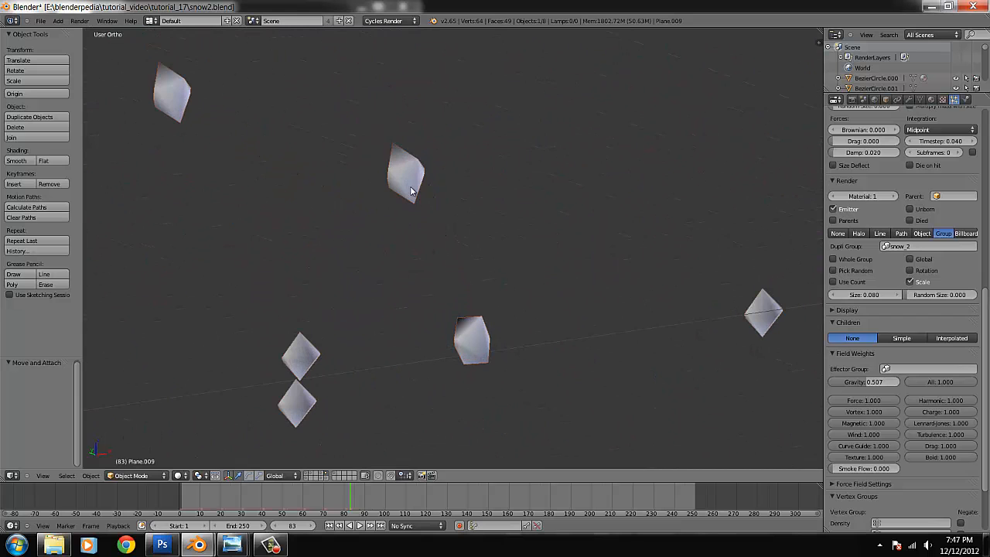
key(Tab)
key(z)
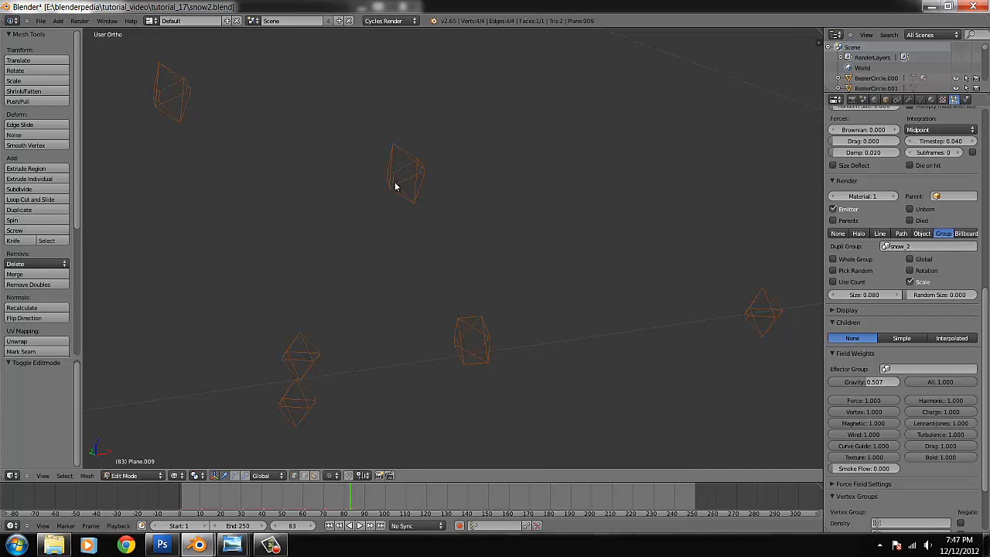
key(Tab)
scroll(397, 186, down, 10)
scroll(490, 382, down, 6)
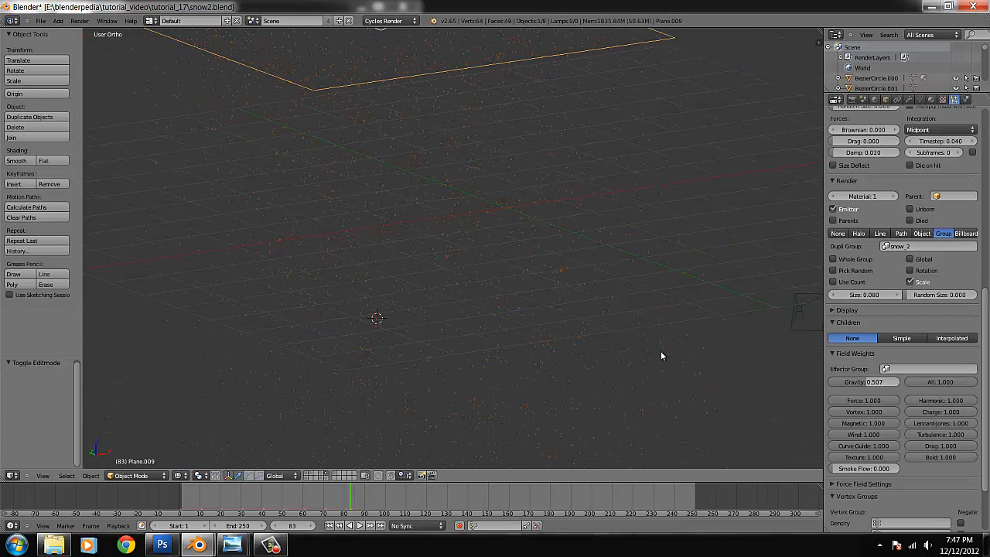
Open final_image from the tutorial_17 folder to look at the rendered snowfall, and return to Blender
click(54, 544)
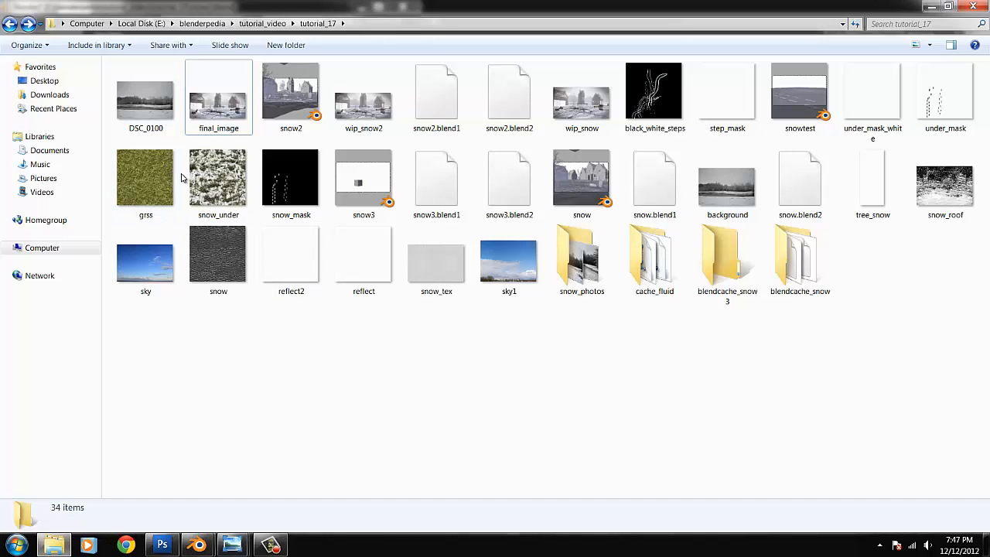
double_click(202, 112)
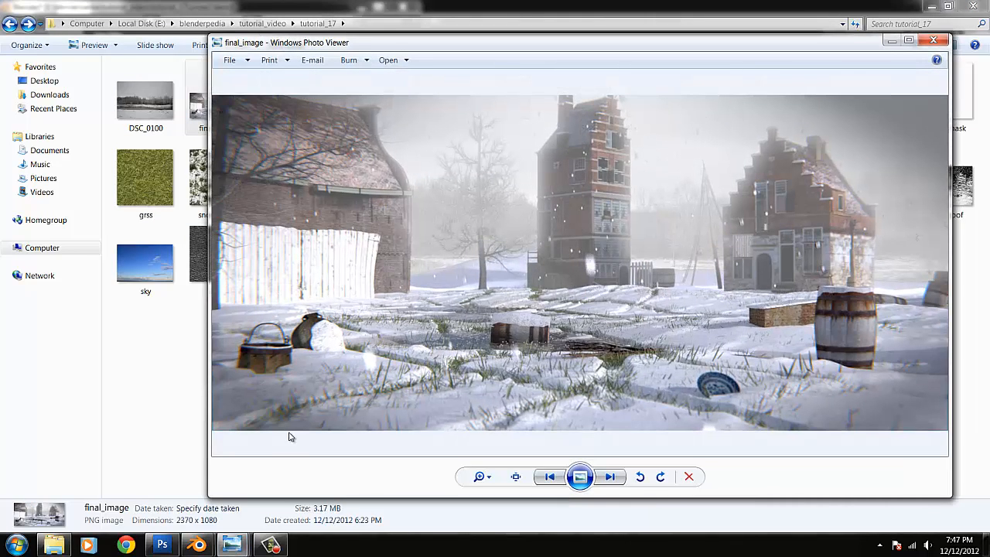
mouse_move(198, 545)
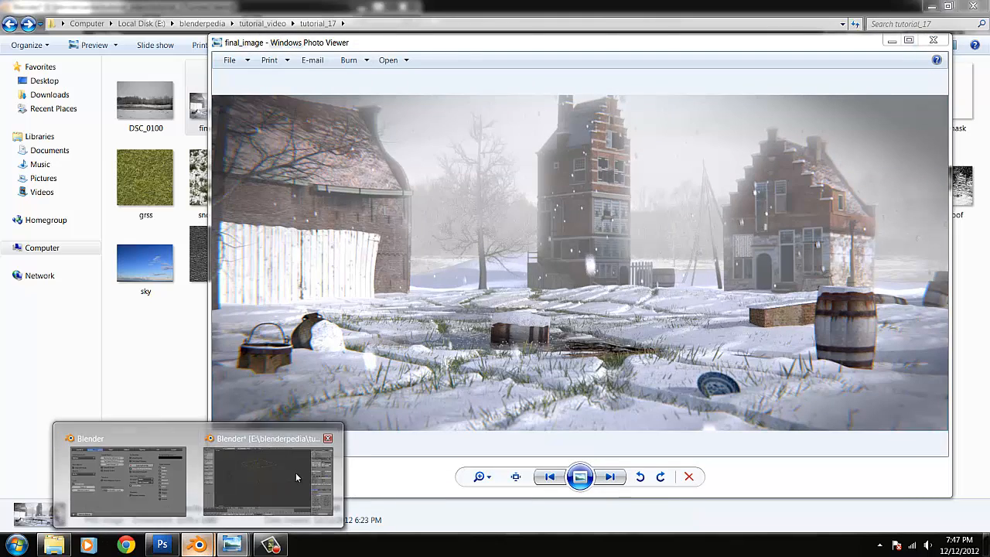
click(295, 473)
Display the render settings and review the output, sampling, light path and motion blur options
click(852, 100)
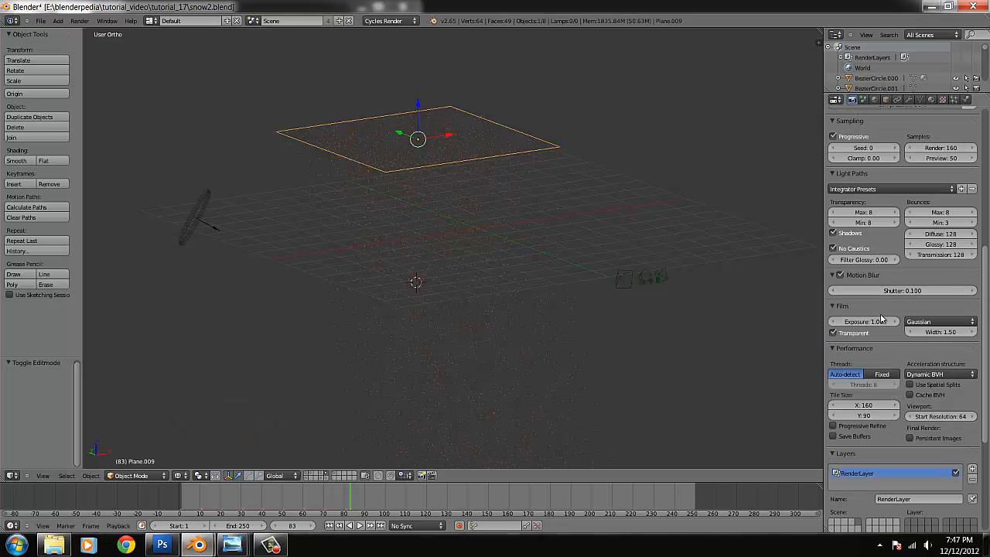
scroll(859, 318, up, 2)
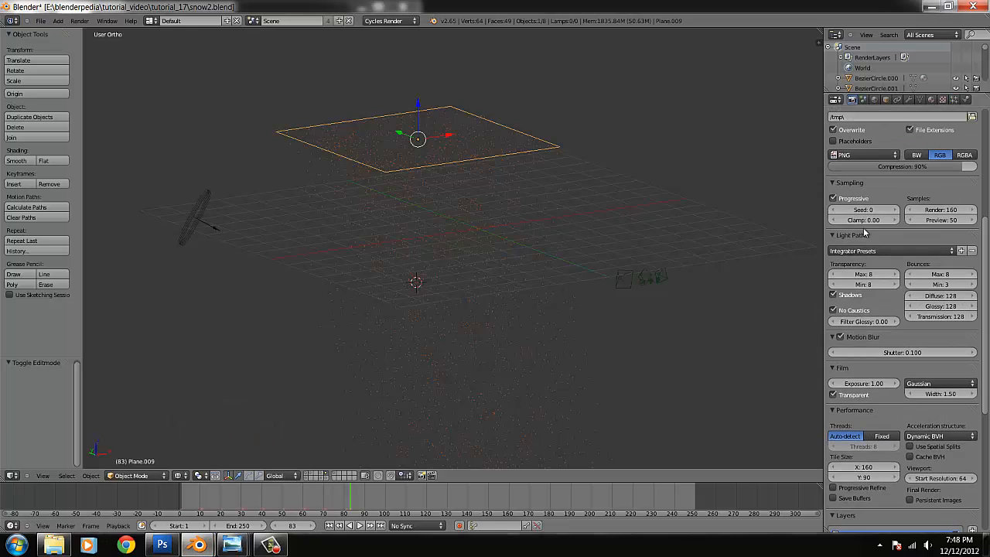
scroll(865, 232, up, 4)
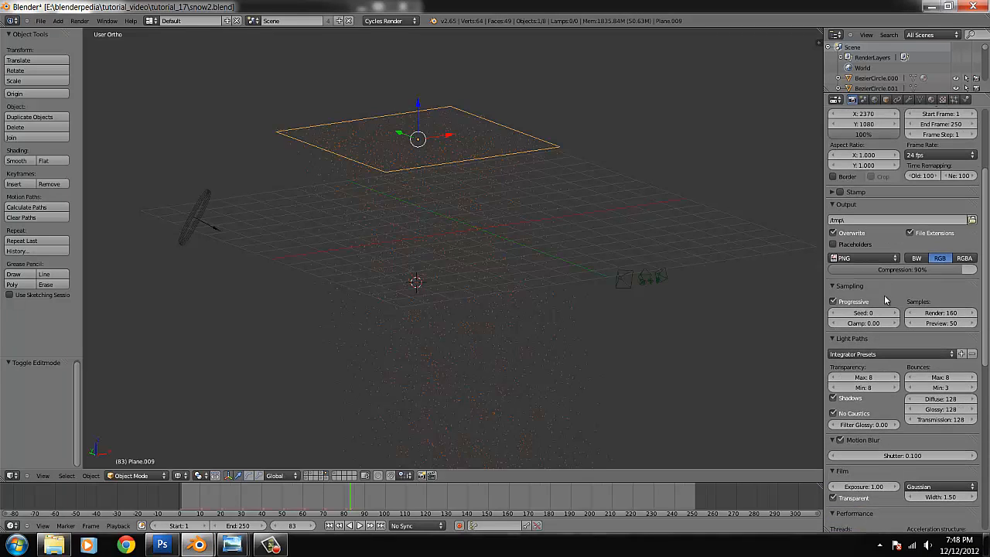
scroll(886, 298, up, 2)
scroll(886, 298, down, 2)
scroll(859, 447, down, 1)
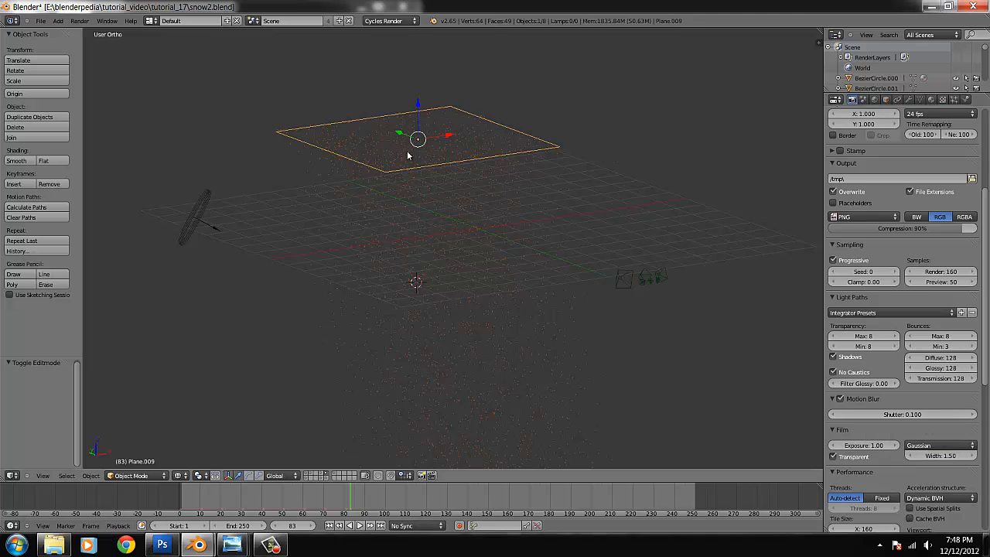
middle_drag(550, 350, 554, 343)
scroll(562, 406, up, 5)
Reopen final_image from the tutorial_17 folder, compare it with the scene, and switch back to the snowfall emitter in Blender
click(54, 544)
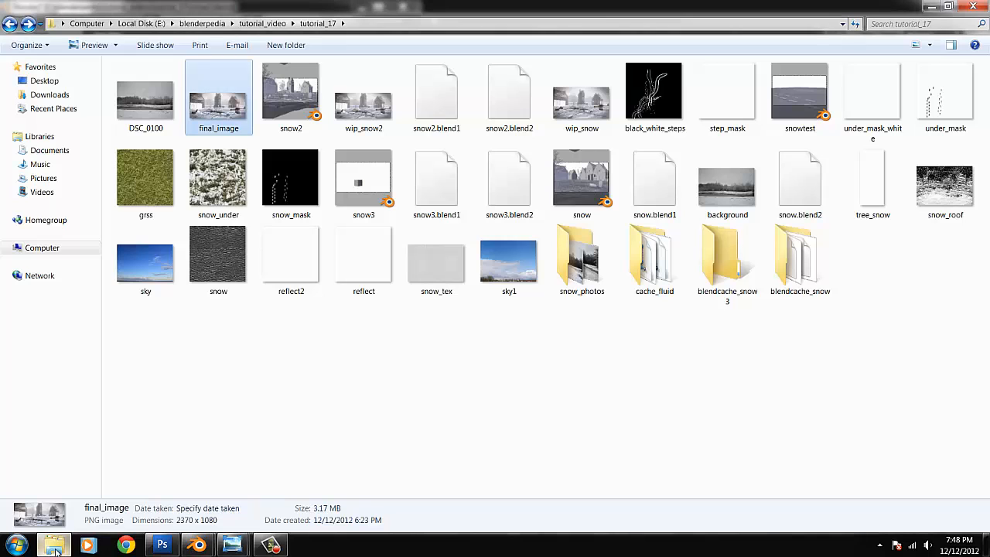
double_click(223, 102)
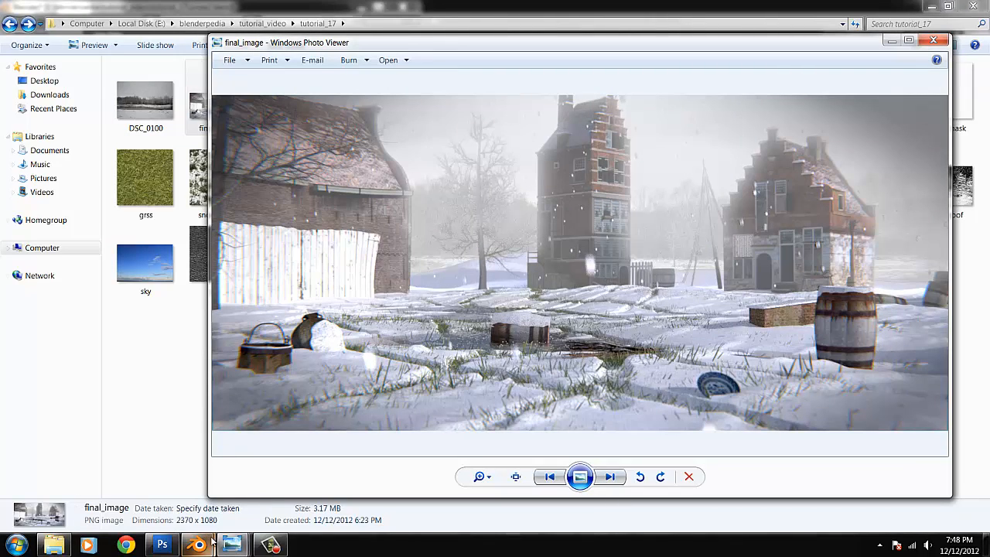
mouse_move(199, 544)
click(268, 480)
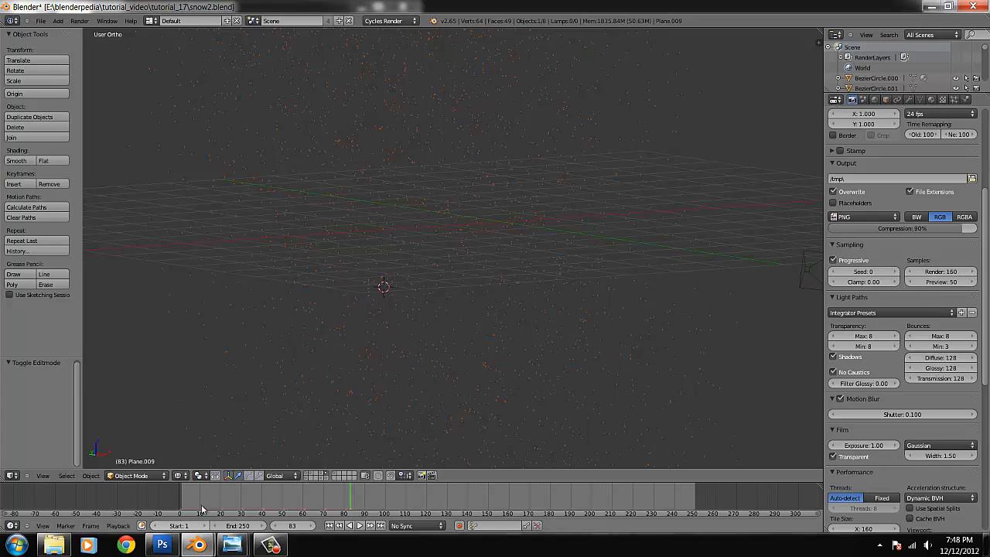
scroll(393, 290, down, 3)
mouse_move(409, 263)
middle_down()
mouse_move(411, 294)
mouse_move(413, 276)
middle_up()
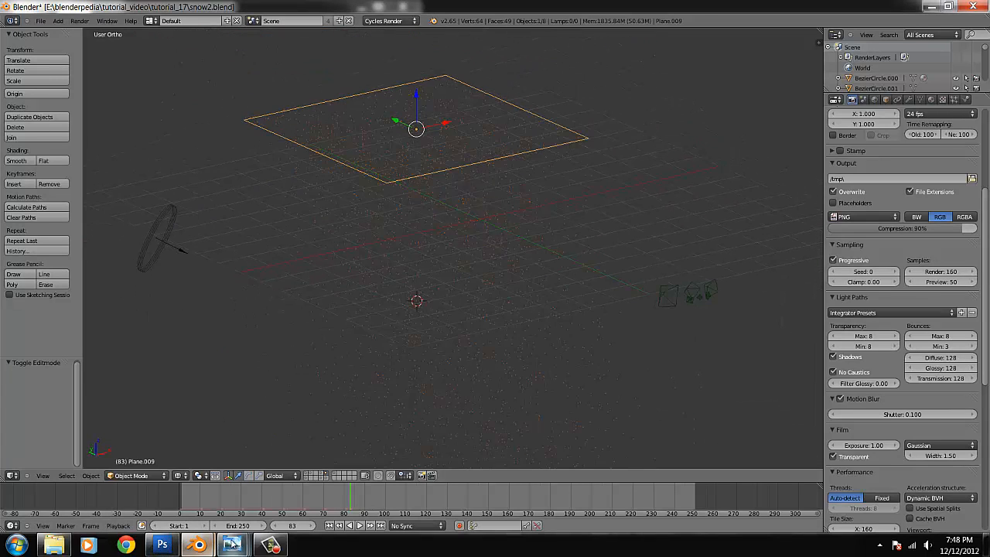
Bring up the final_image viewer, examine the blurred snowflakes around the tree and the tower closely, and return to Blender
mouse_move(232, 545)
click(408, 488)
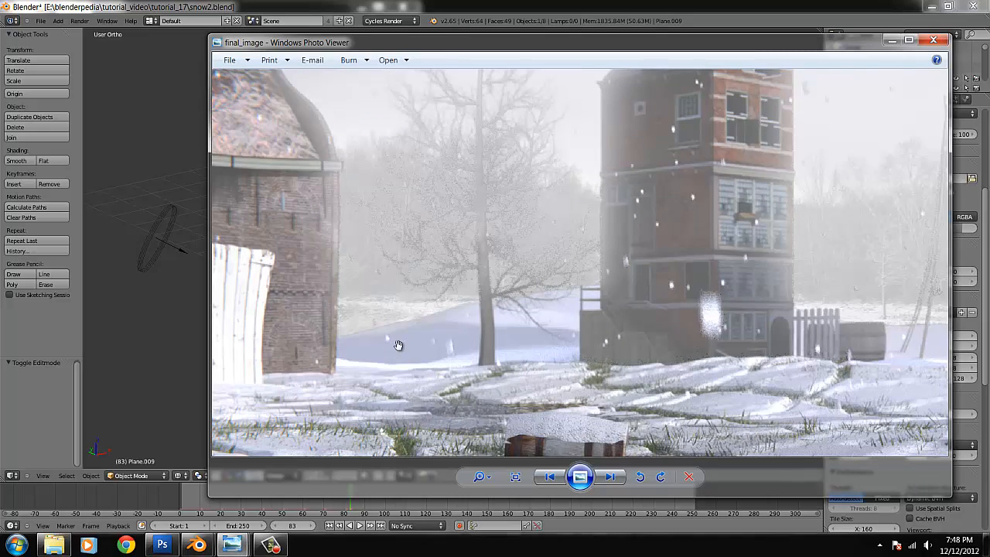
scroll(322, 346, down, 5)
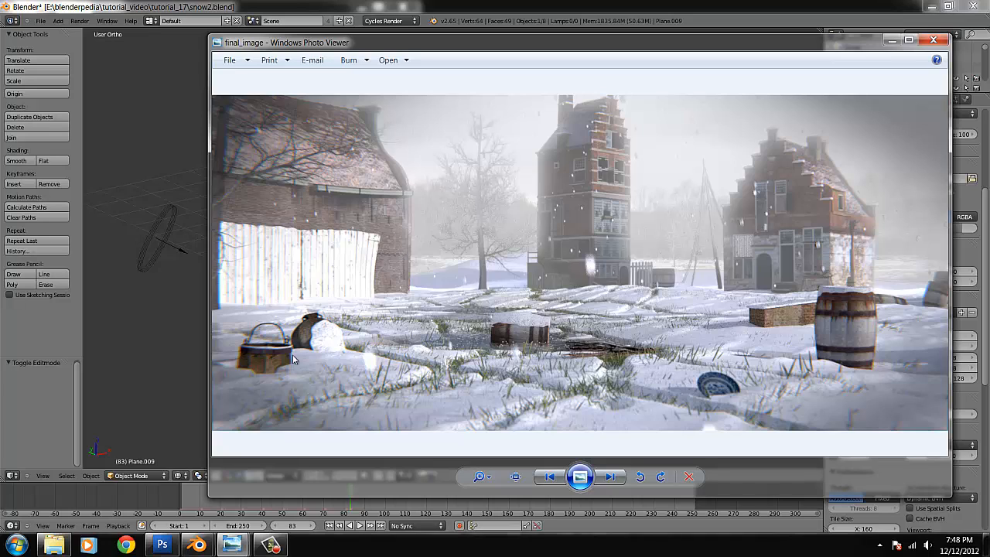
click(181, 342)
scroll(571, 304, down, 1)
middle_drag(458, 439, 454, 440)
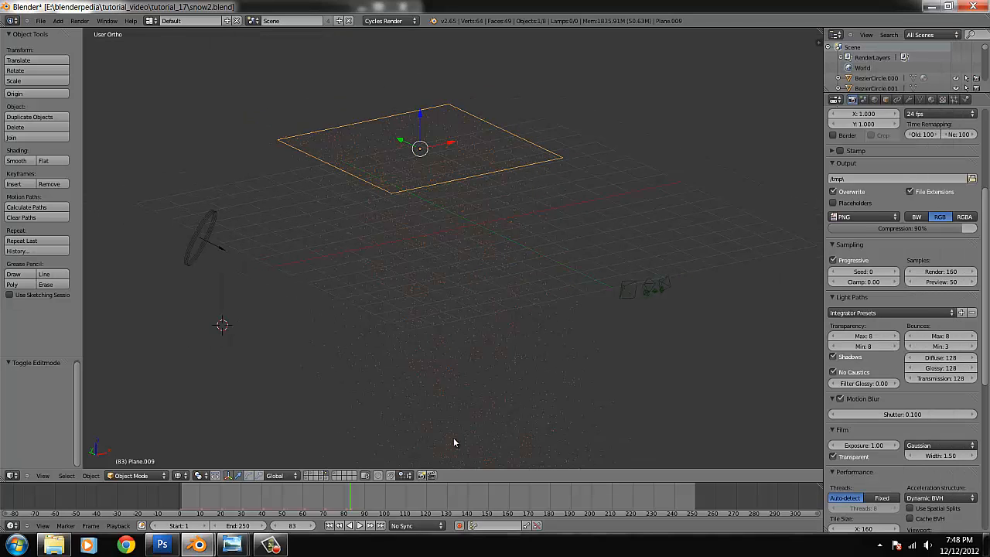
Look through the layers beside the ground plane's layer and show the one with the grass blades
click(322, 477)
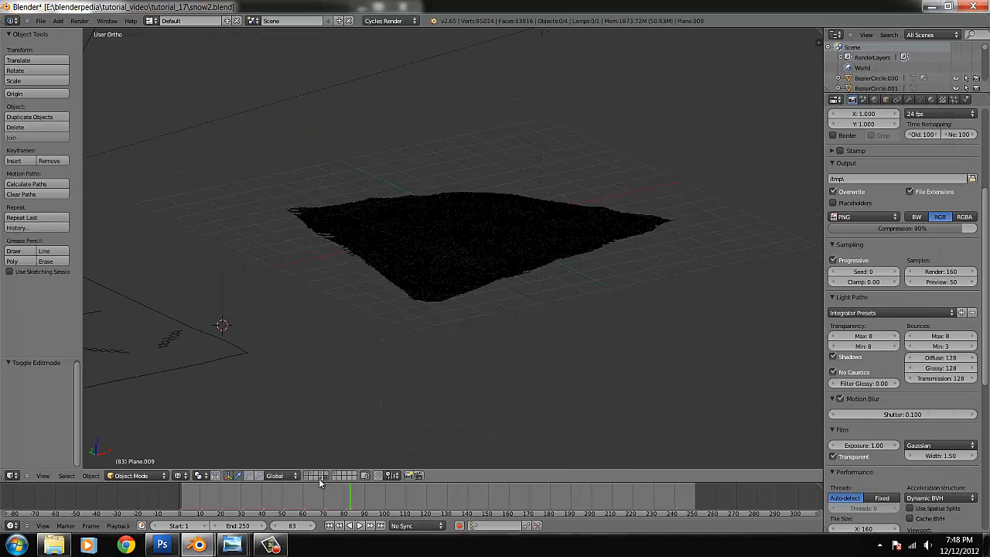
click(318, 479)
click(323, 477)
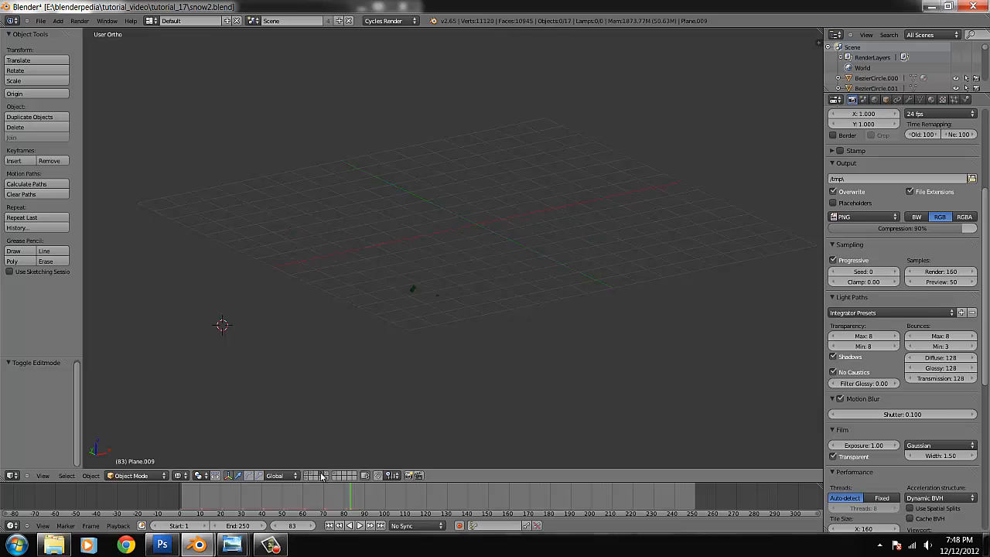
scroll(355, 407, up, 5)
click(311, 475)
scroll(373, 364, down, 8)
middle_drag(515, 355, 492, 345)
scroll(504, 356, up, 6)
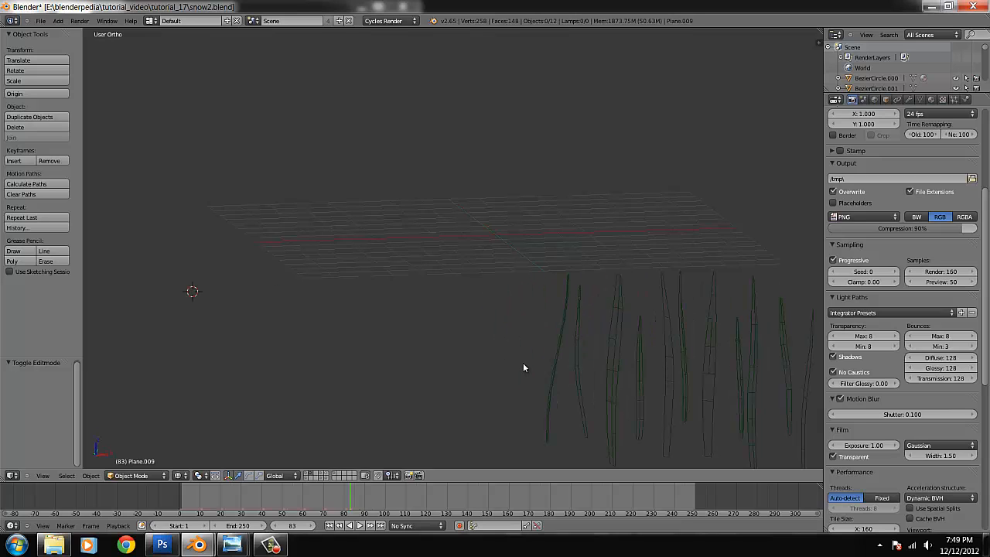
scroll(523, 363, down, 3)
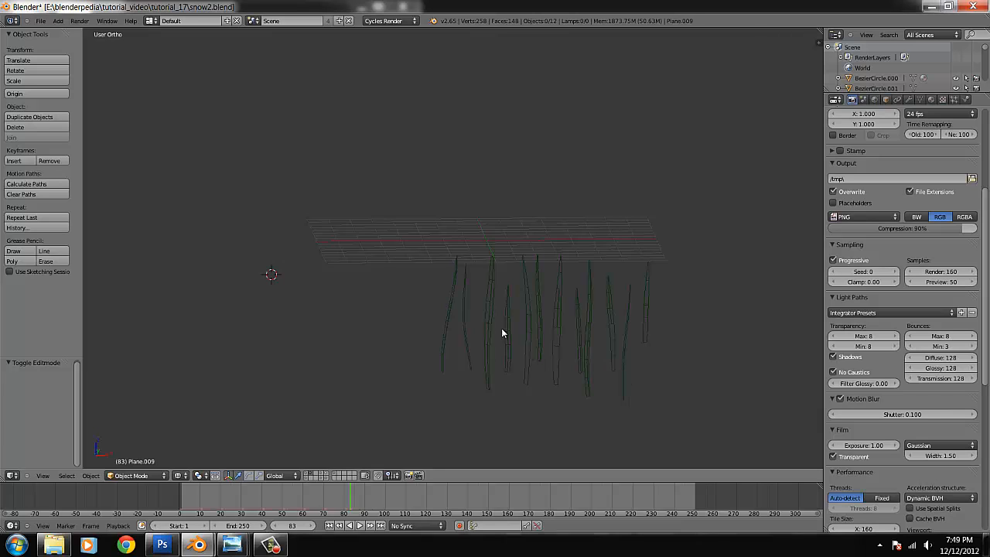
Select the third grass blade in the row, inspect its mesh in Edit Mode, and return to Object Mode
right_click(491, 303)
scroll(518, 306, up, 5)
scroll(519, 306, down, 3)
middle_drag(519, 306, 552, 319)
scroll(552, 319, up, 4)
key(Tab)
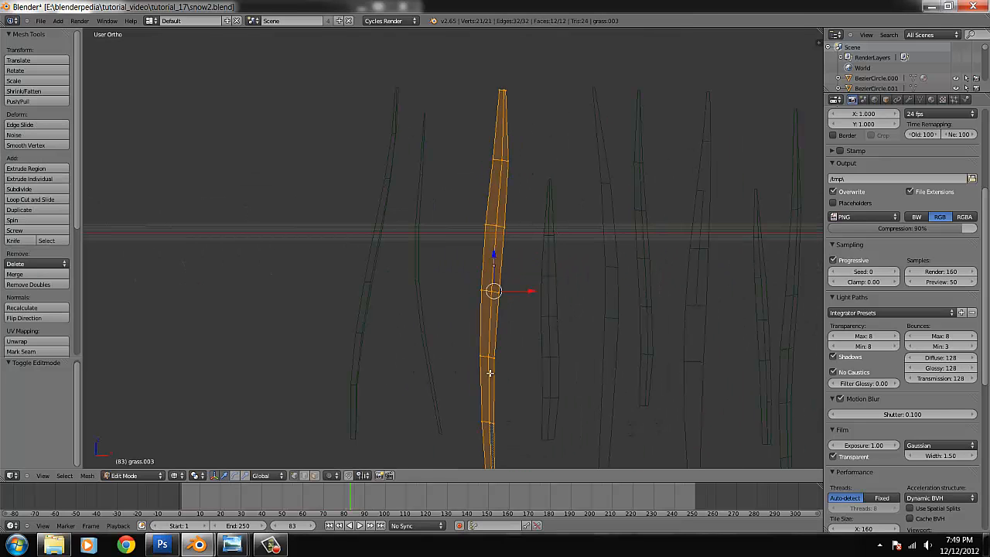
scroll(499, 382, down, 4)
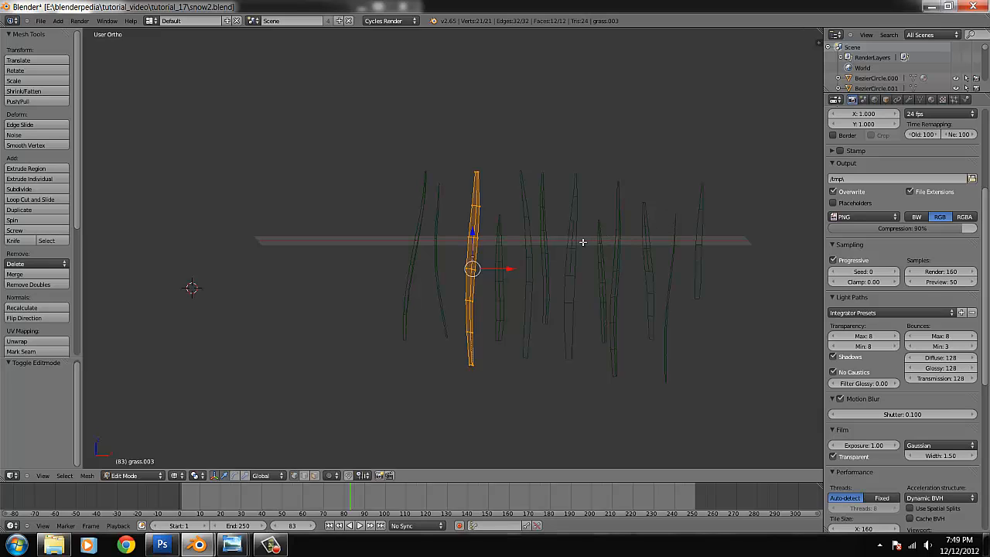
scroll(548, 242, up, 3)
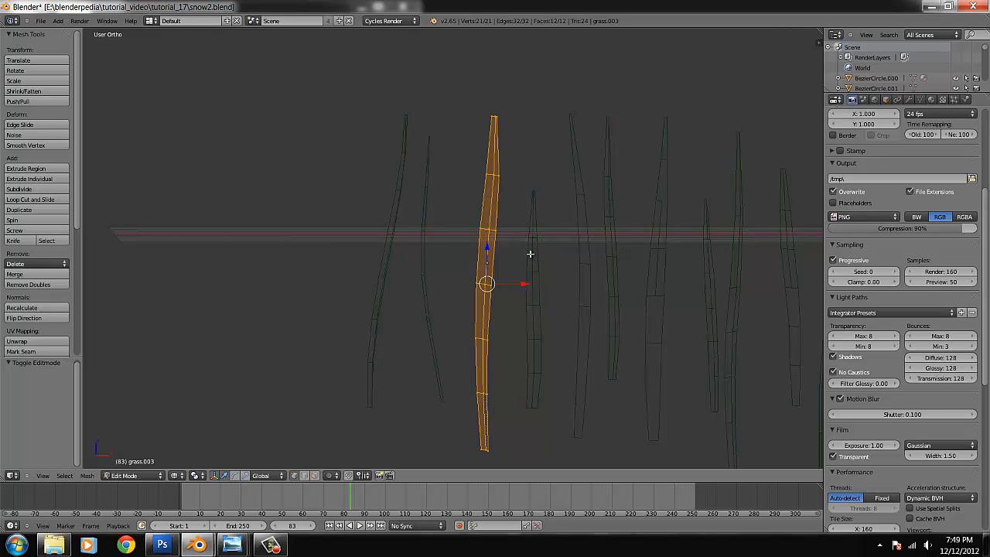
key(Tab)
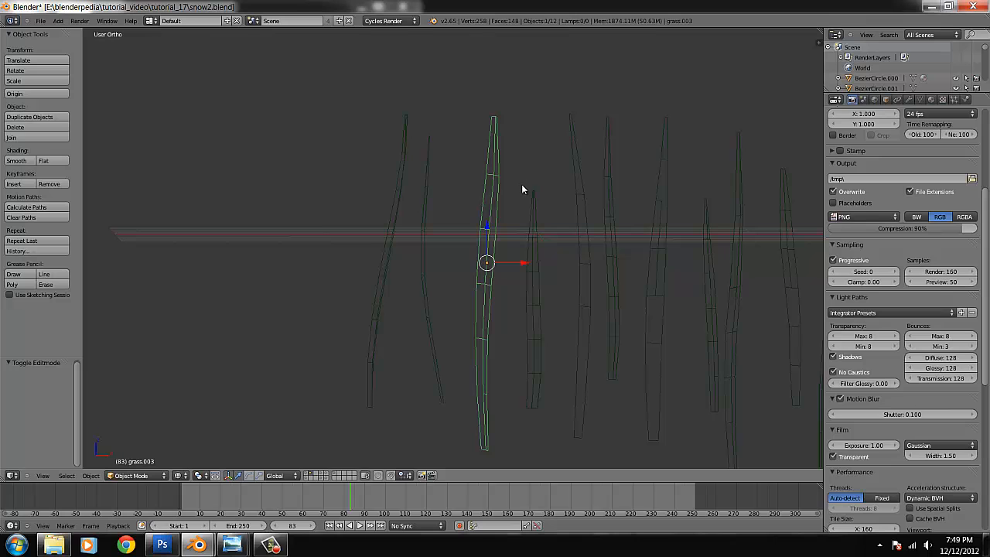
Inspect the third grass blade's mesh in Edit Mode, and try moving the whole mesh up above the ground line
scroll(524, 188, down, 3)
scroll(536, 190, up, 6)
scroll(537, 193, down, 5)
key(Tab)
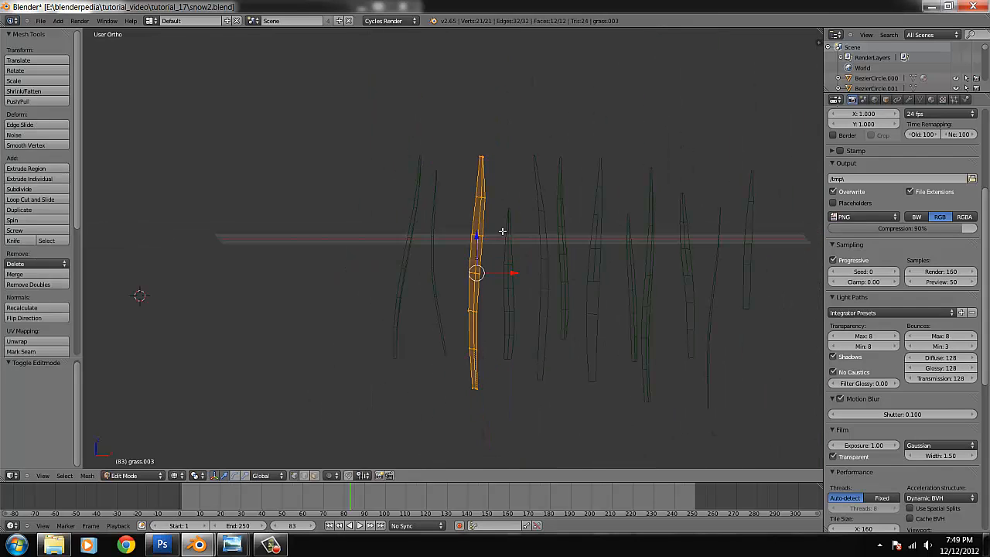
scroll(494, 261, up, 3)
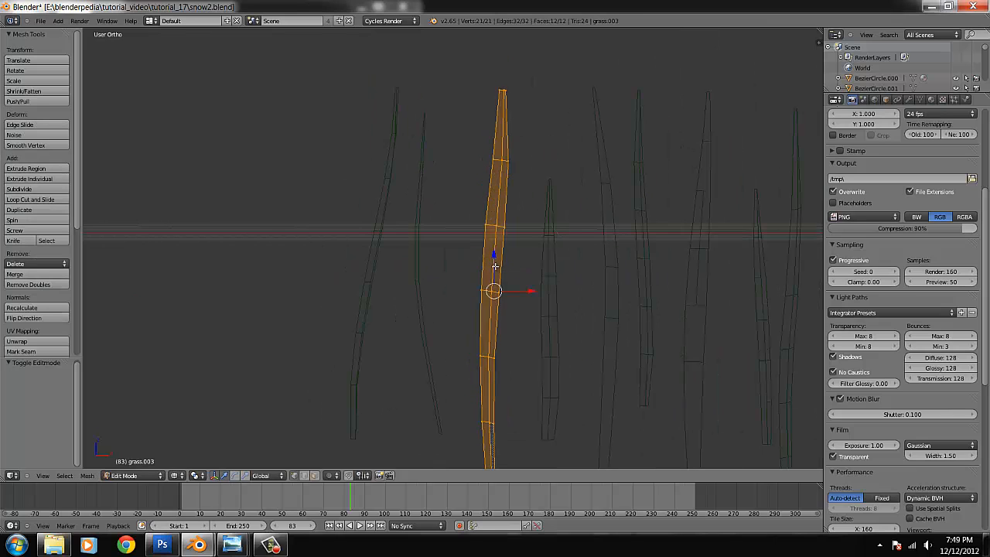
scroll(501, 269, down, 2)
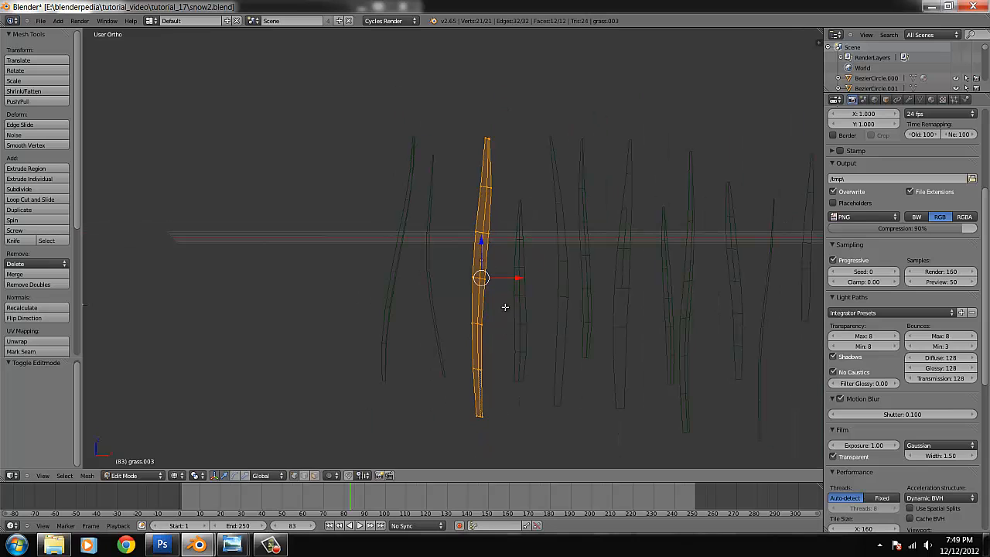
middle_drag(504, 326, 502, 323)
key(g)
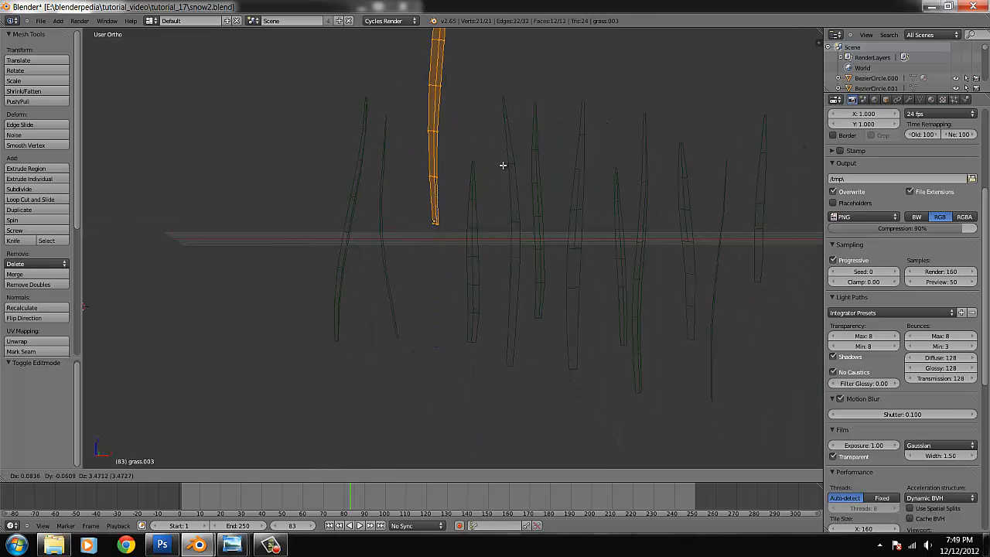
key(Escape)
Open final_image from the tutorial_17 folder, look at the grass in the snow, and switch back to the grass blades in Blender
scroll(449, 258, down, 3)
click(54, 547)
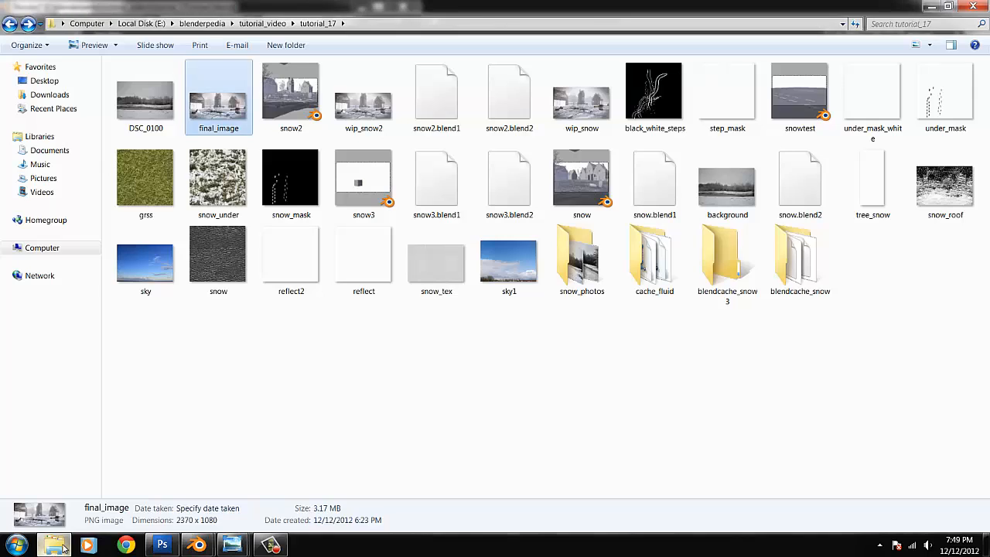
double_click(229, 126)
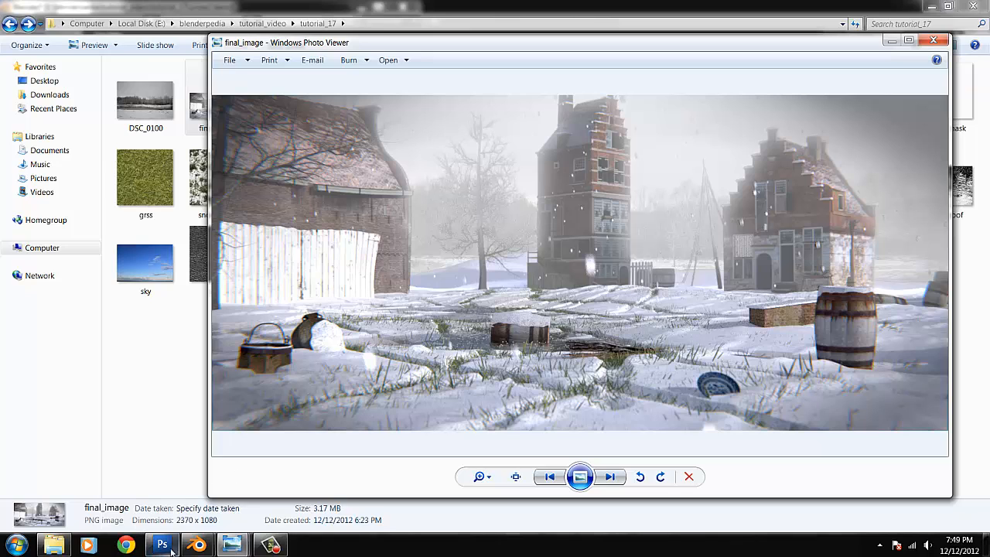
mouse_move(203, 543)
click(268, 476)
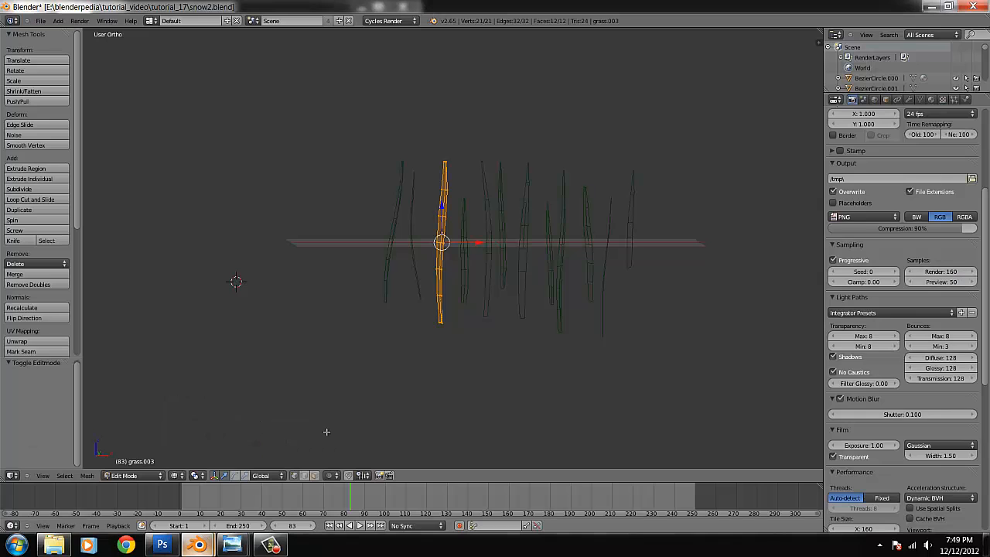
Try deleting the vertices in the lower part of the third grass blade, and undo the deletion
key(a)
key(b)
drag(472, 342, 413, 265)
key(x)
click(381, 265)
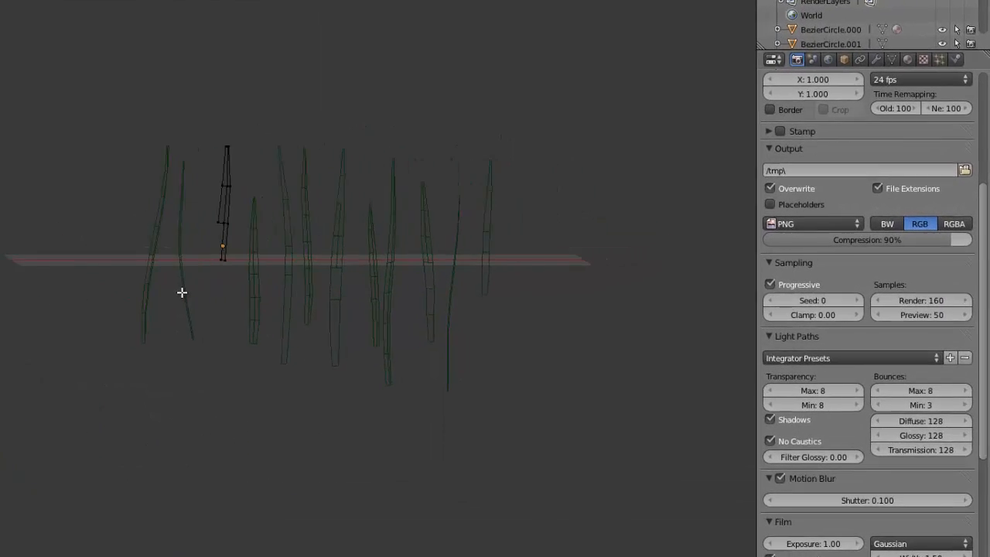
key(Tab)
key(ctrl+z)
key(Tab)
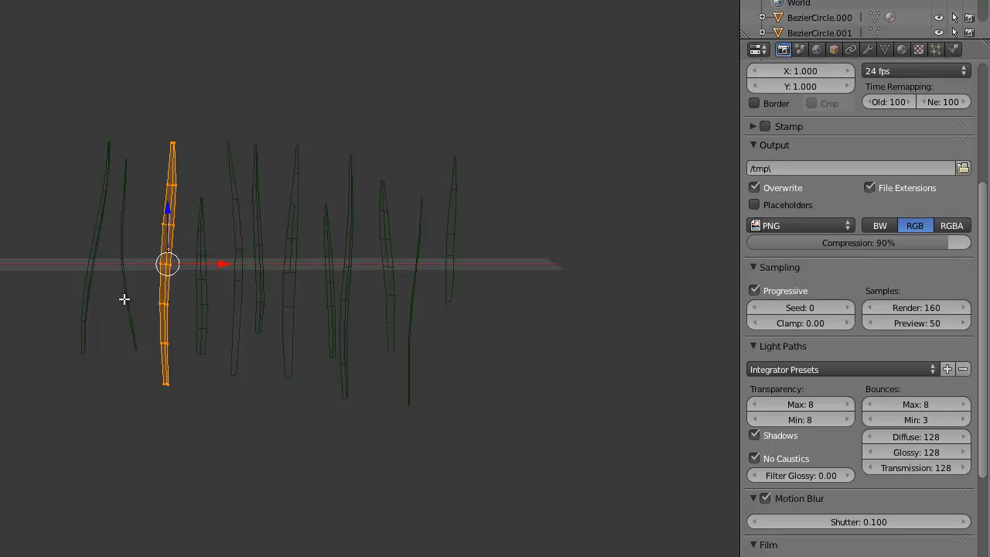
Try cutting the third blade down to its upper half by deleting the vertices below its middle, undo, and return to Object Mode
right_click(164, 328)
key(b)
drag(209, 408, 99, 286)
key(x)
click(103, 290)
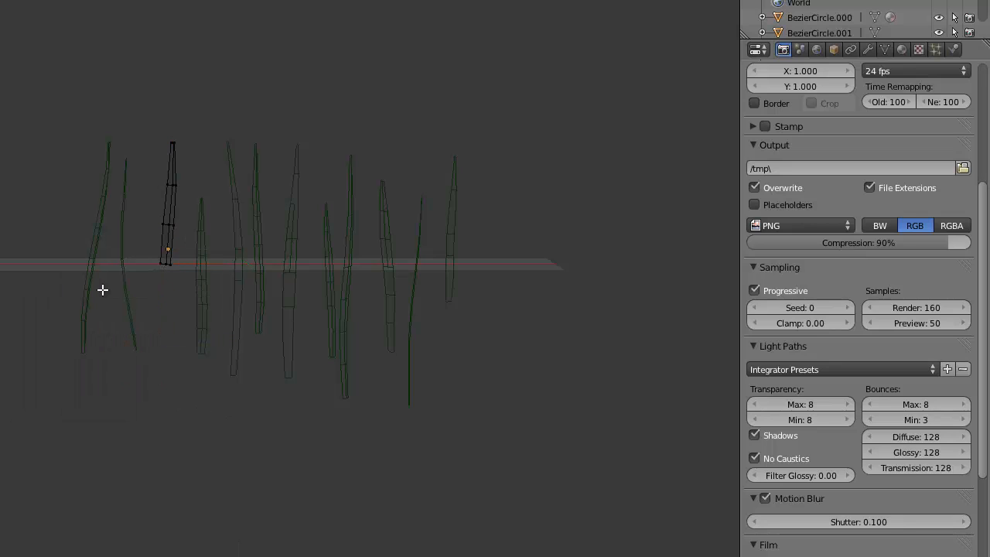
key(ctrl+z)
key(Tab)
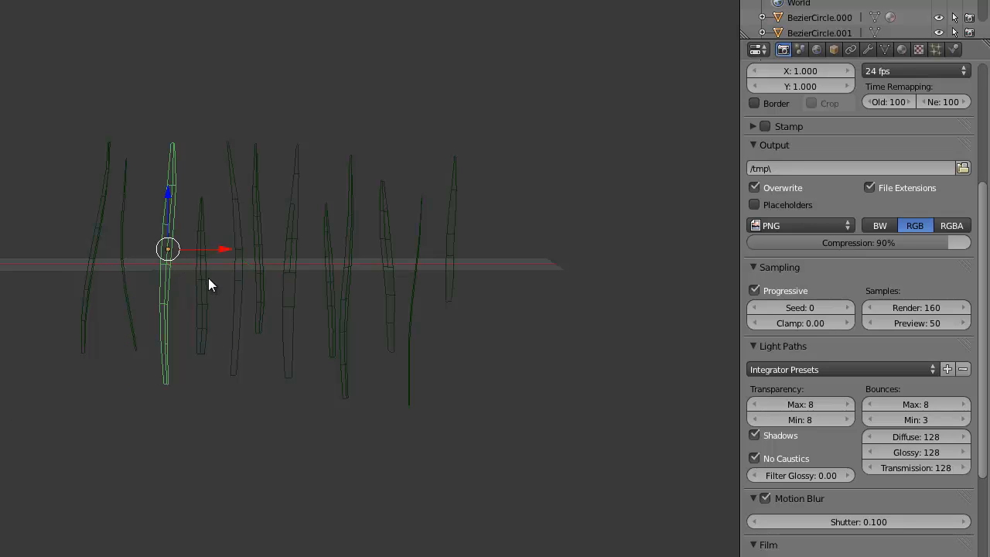
Select the fifth grass blade in the row, check its mesh and particle settings, and return to Object Mode
right_click(200, 264)
right_click(241, 267)
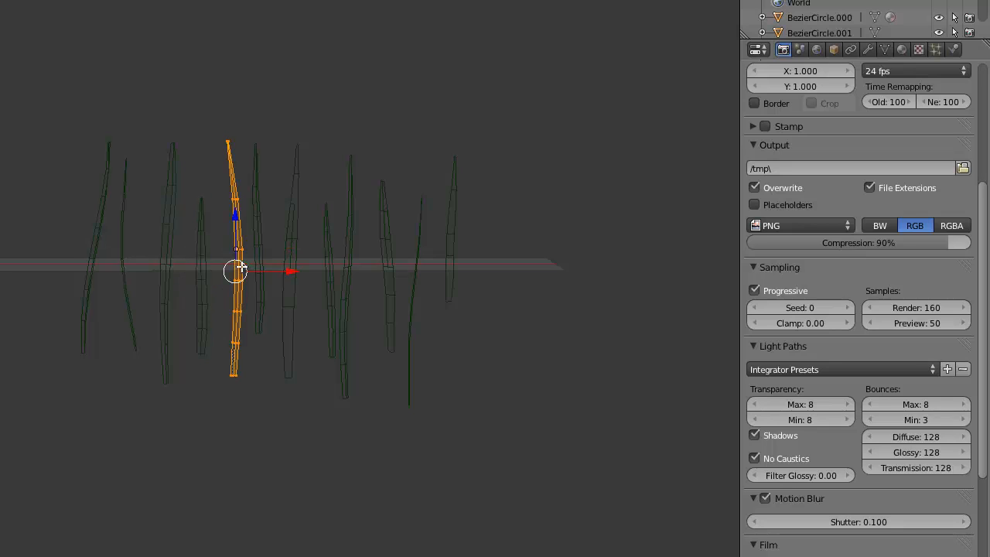
click(936, 49)
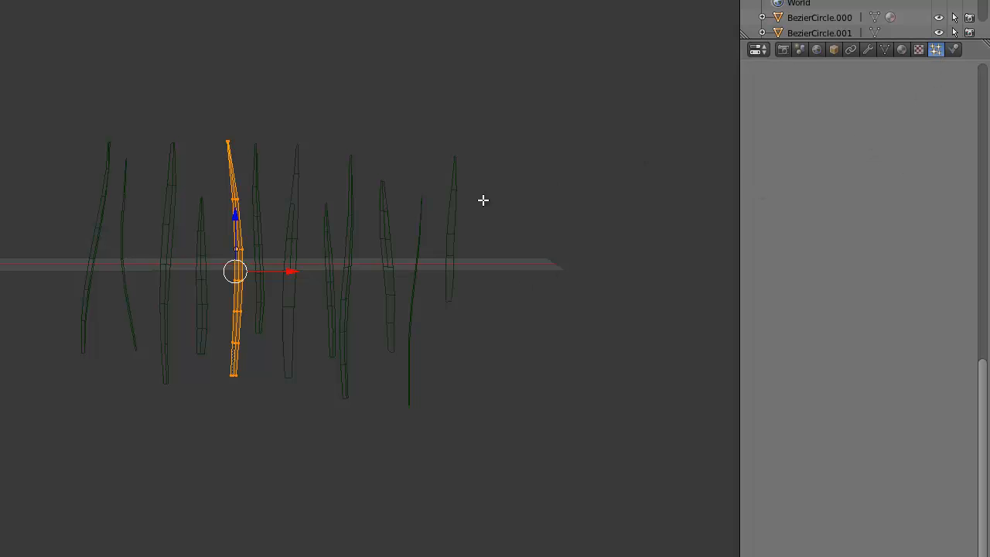
key(Tab)
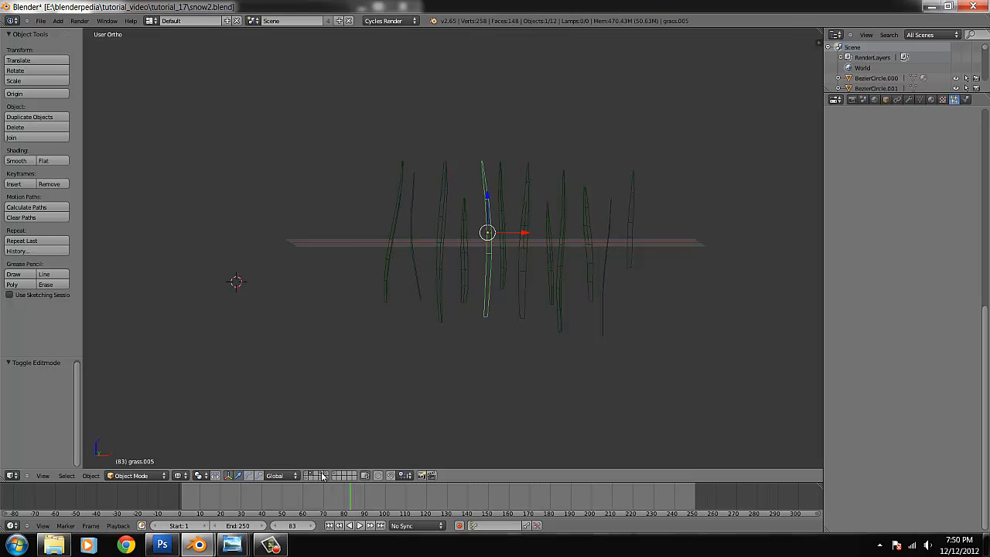
Show the ground plane's layer, select the plane, and bring up the settings of its grass particle system
click(322, 476)
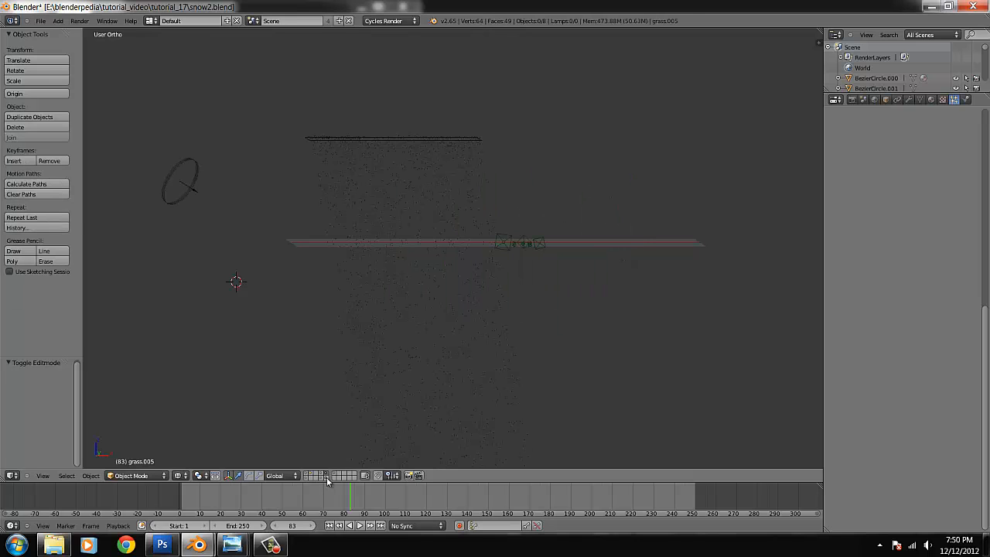
click(327, 478)
middle_drag(524, 273, 526, 298)
right_click(509, 271)
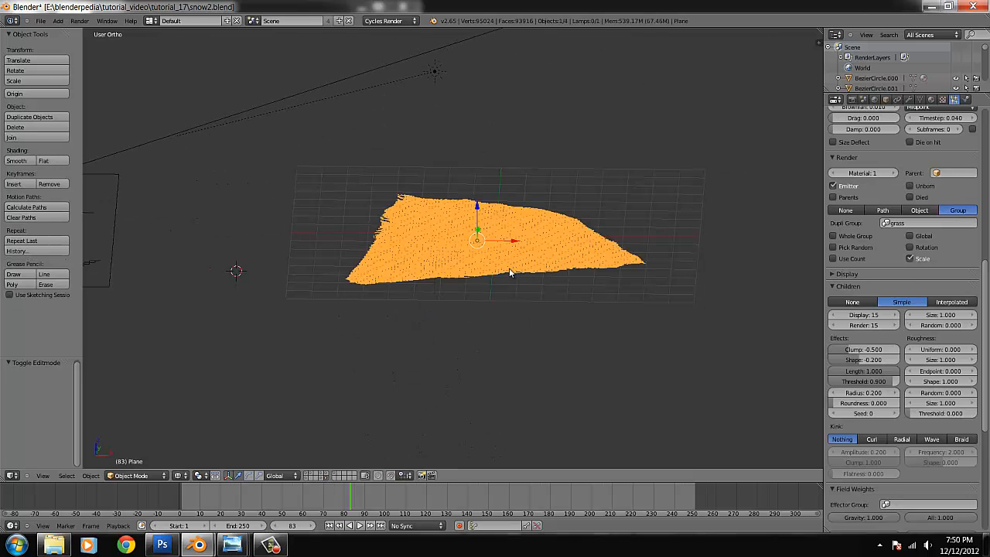
scroll(936, 158, up, 10)
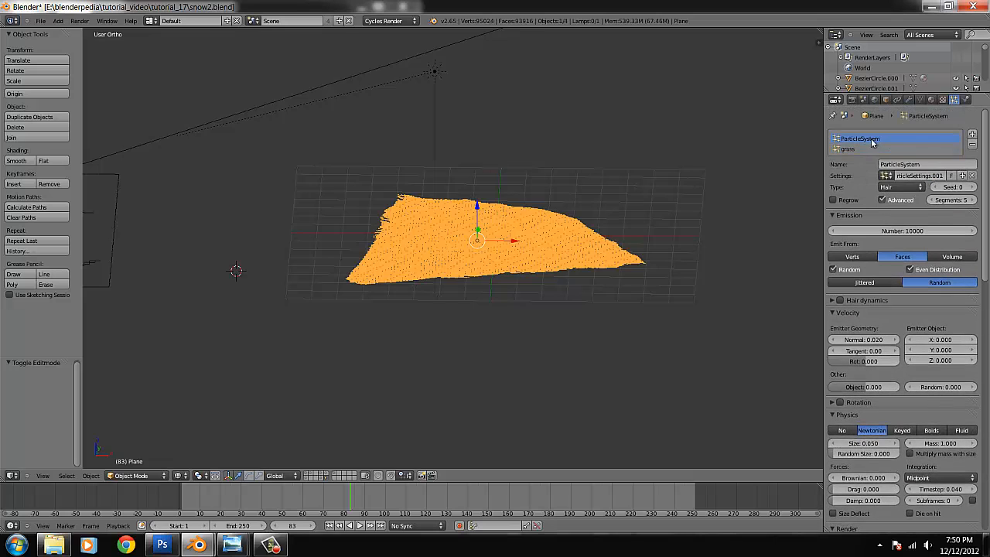
scroll(899, 317, down, 1)
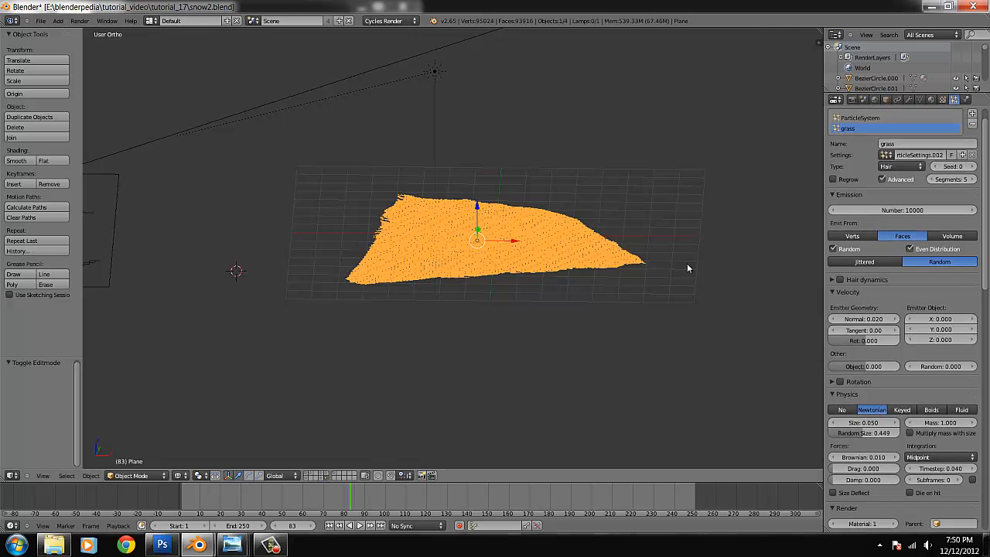
Display the ground plane in solid shading and look straight down at the tracks in its surface
middle_drag(654, 272, 697, 327)
scroll(674, 317, up, 4)
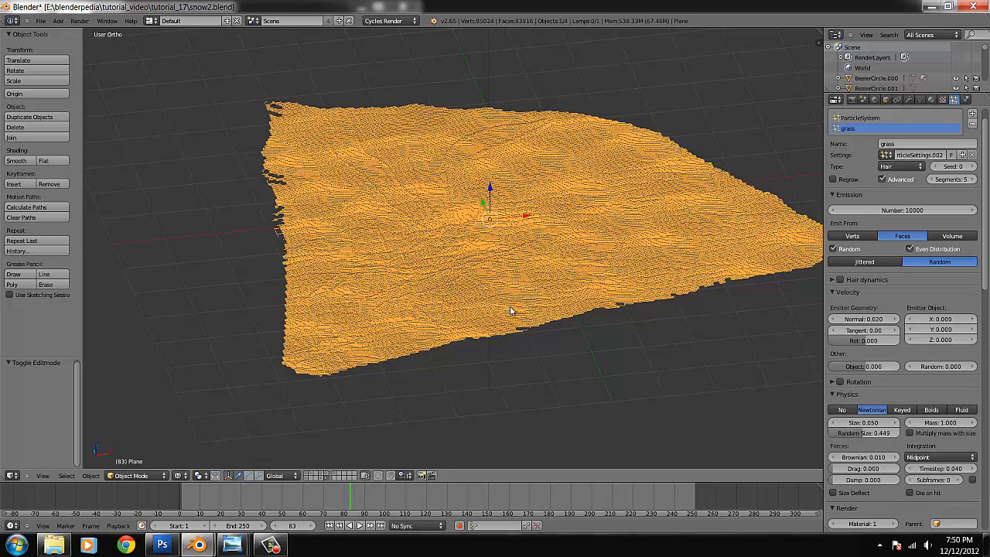
scroll(560, 284, up, 4)
key(shift+z)
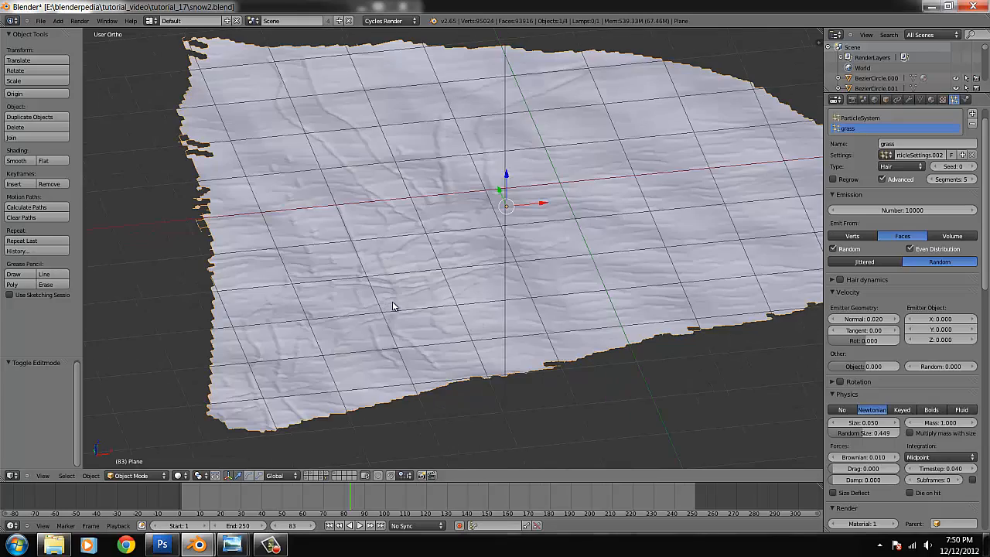
key(KP_7)
scroll(392, 301, up, 4)
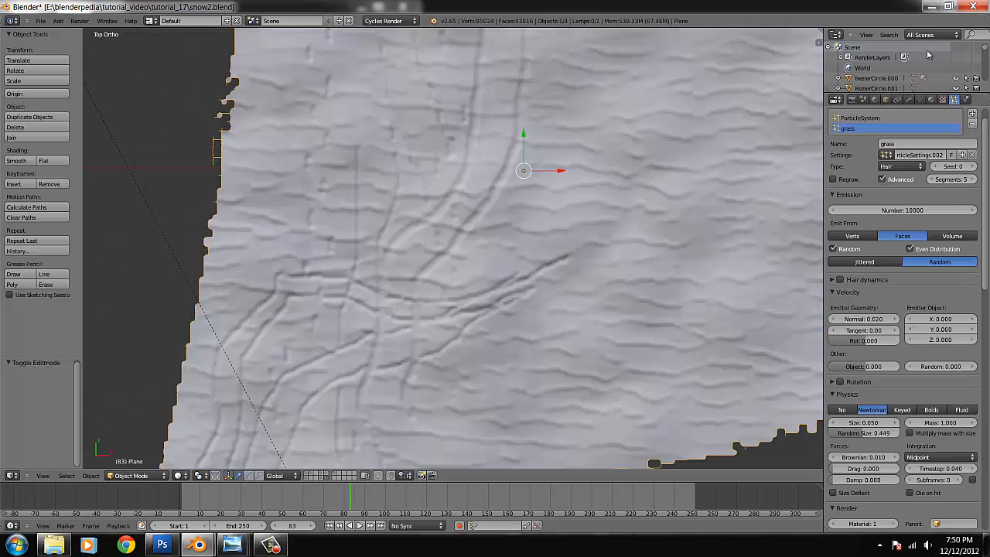
Turn off the plane's subdivision surface modifier in the viewport and examine its painted weights in Weight Paint mode
click(909, 99)
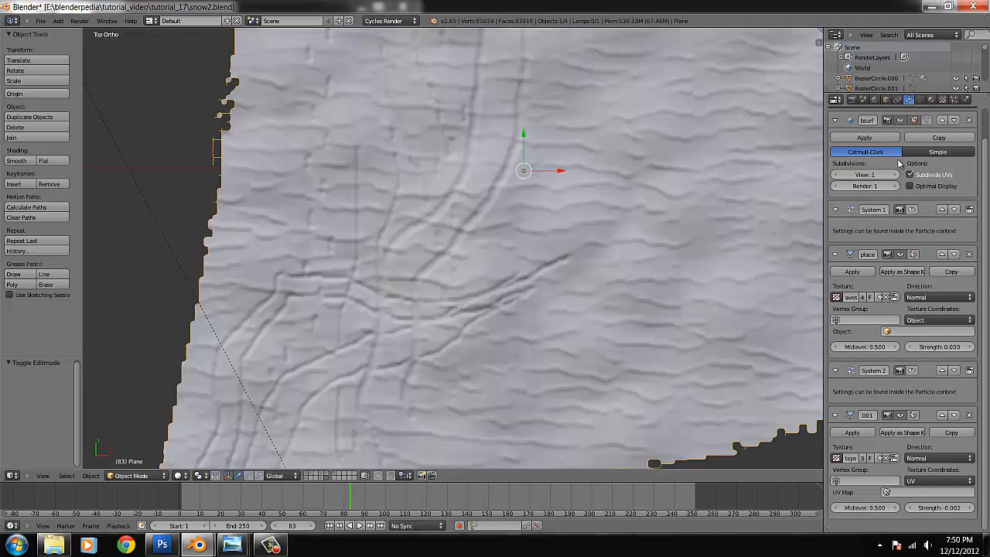
click(900, 120)
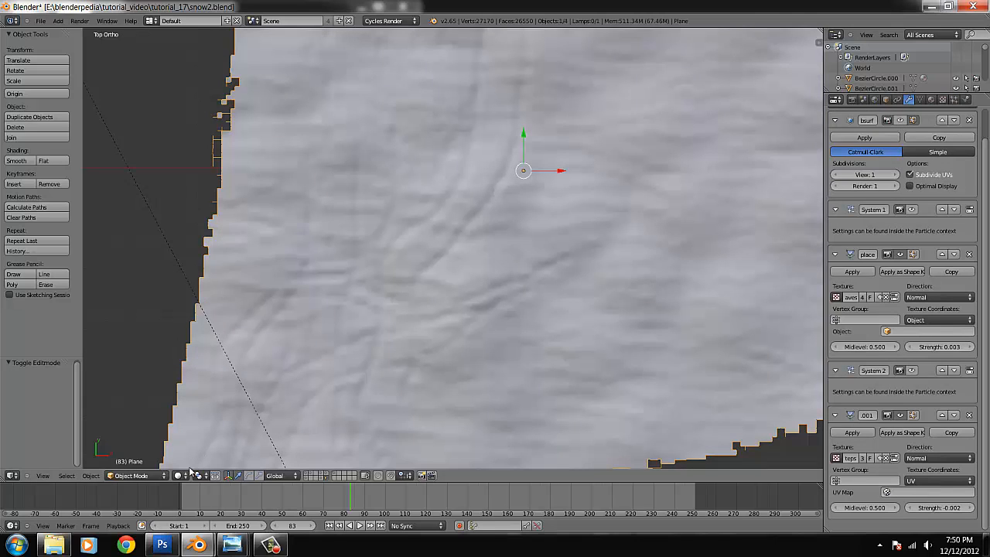
click(134, 476)
click(141, 409)
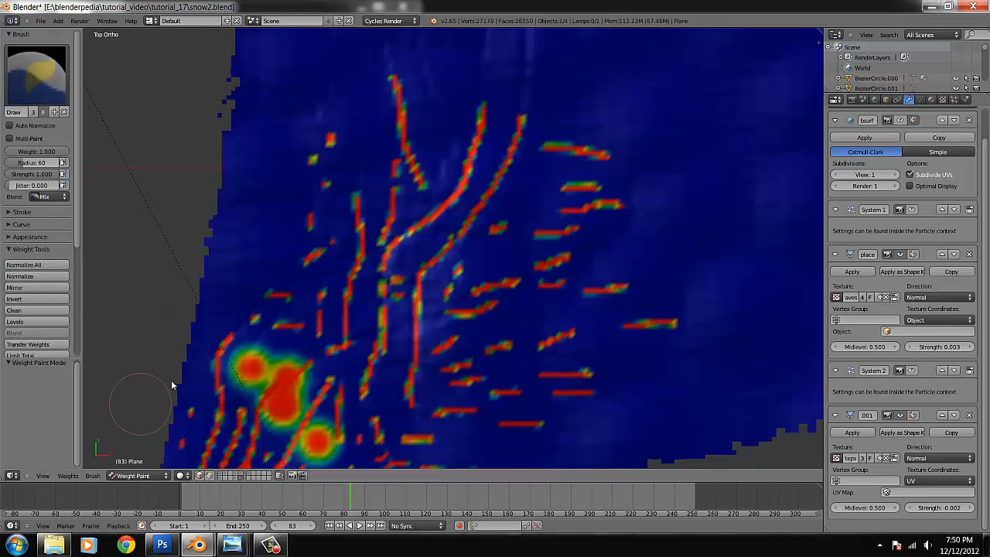
scroll(475, 280, down, 3)
scroll(434, 378, up, 5)
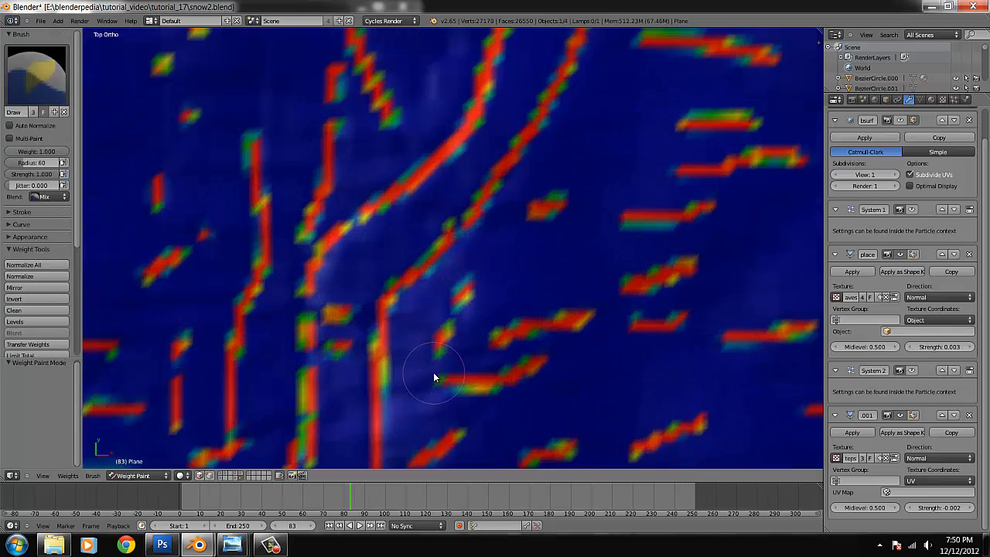
scroll(434, 378, down, 3)
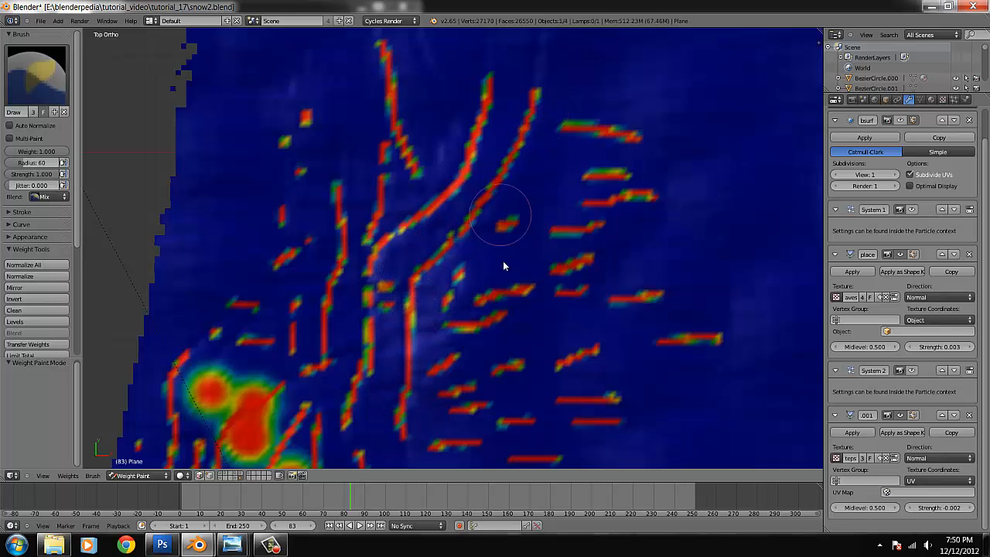
scroll(541, 332, down, 2)
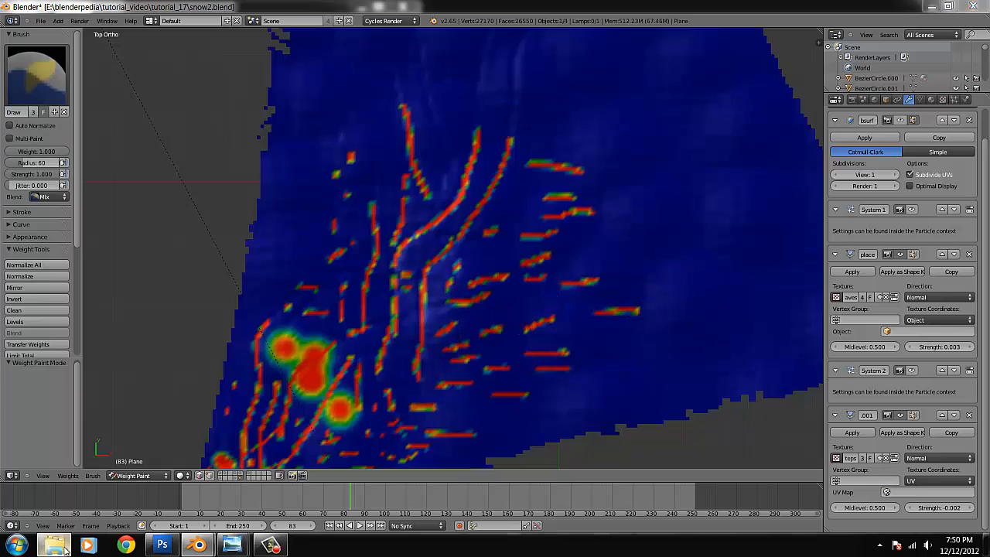
View final_image and the snow_under texture from the tutorial_17 folder, close the texture, and return to the weight-painted plane in Blender
click(56, 546)
double_click(215, 104)
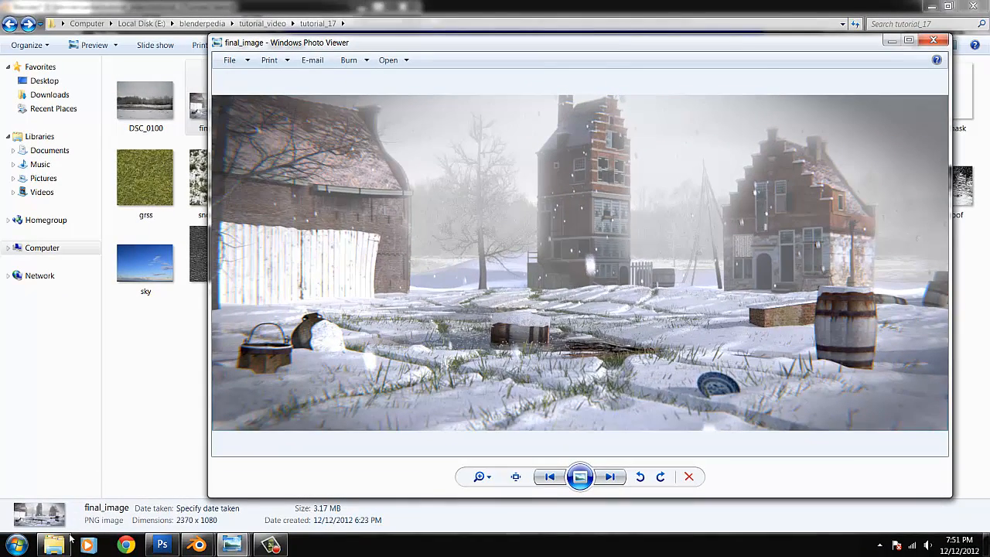
click(54, 544)
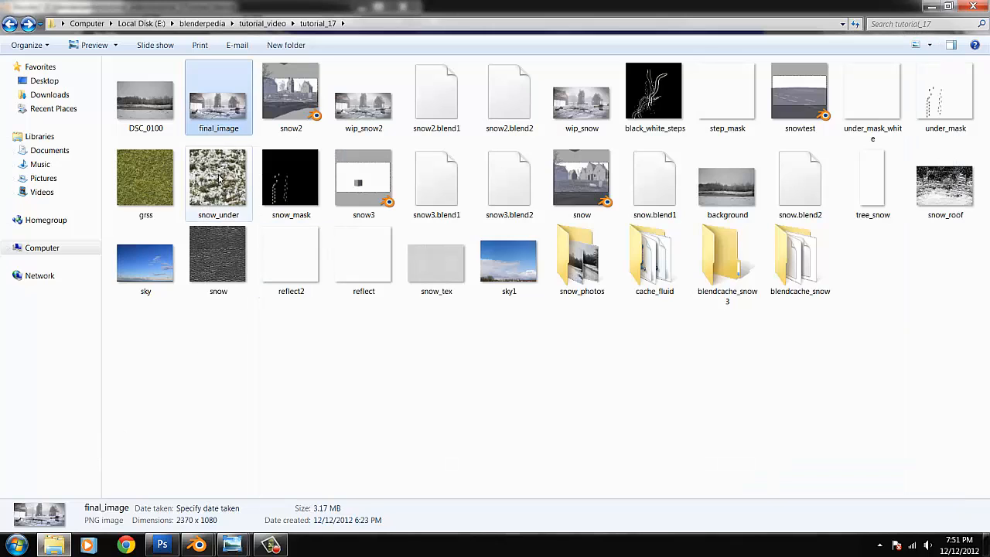
double_click(199, 199)
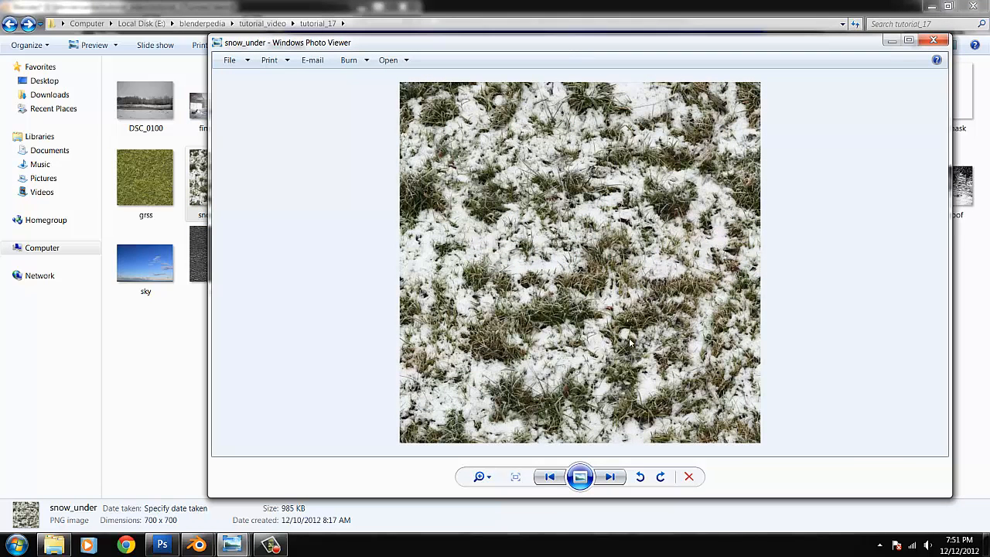
click(934, 40)
mouse_move(199, 545)
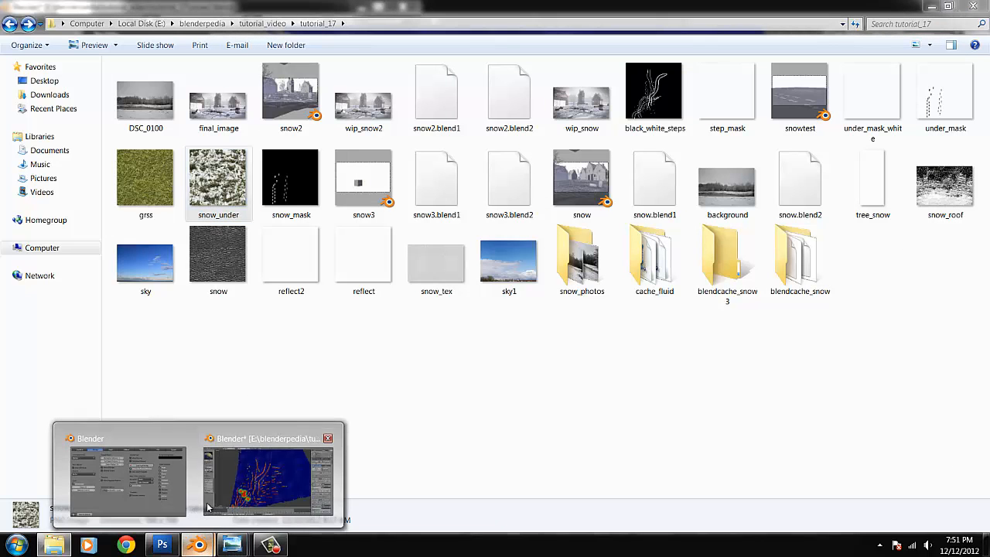
click(208, 508)
Check the weight-painted tracks at an angle, return the ground plane to Object Mode, and examine its surface up close
mouse_move(565, 274)
middle_down()
mouse_move(542, 267)
mouse_move(554, 291)
middle_up()
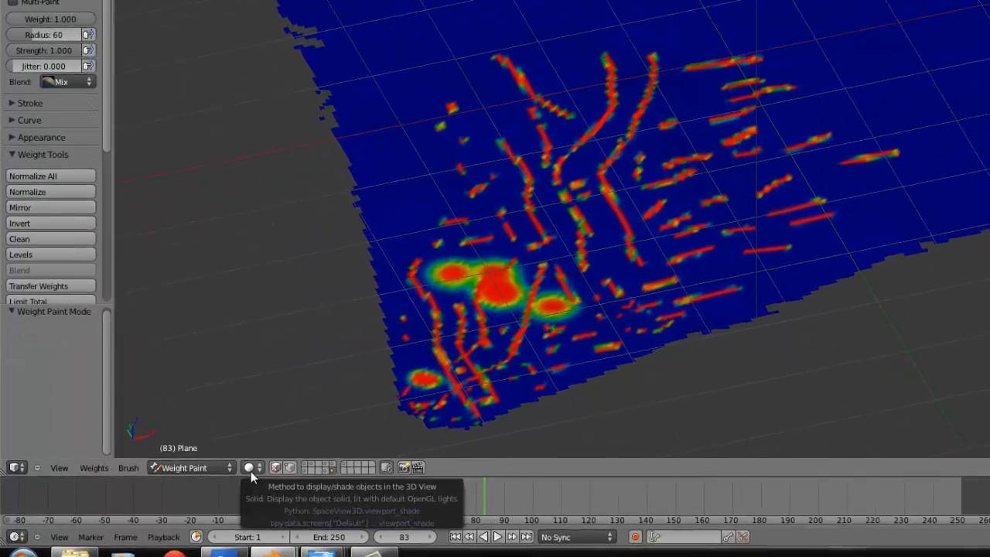
click(179, 475)
click(286, 416)
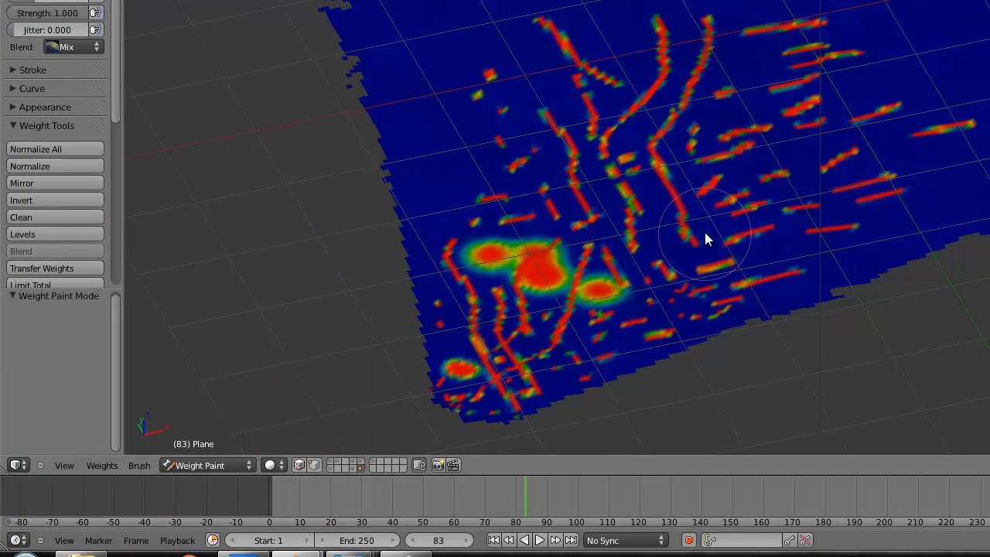
click(206, 468)
click(204, 449)
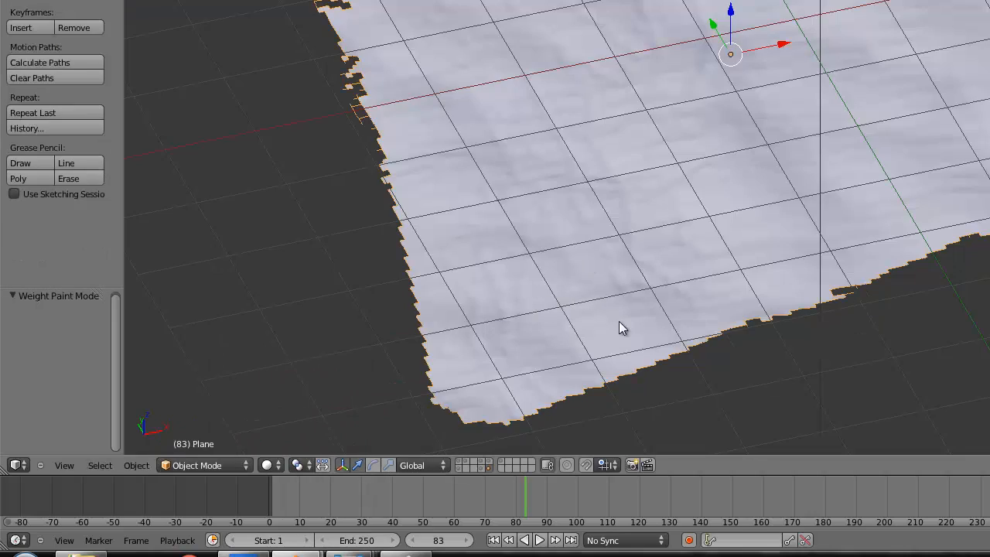
middle_drag(783, 300, 756, 268)
scroll(707, 374, up, 2)
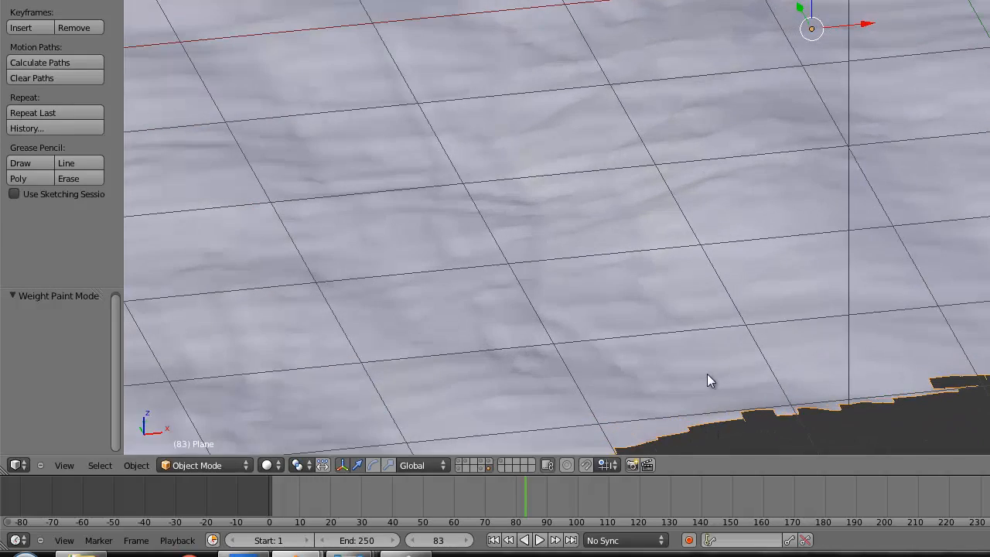
Show the village objects without the snowy ground plane and examine the buildings, cobbled path and barrels
click(17, 465)
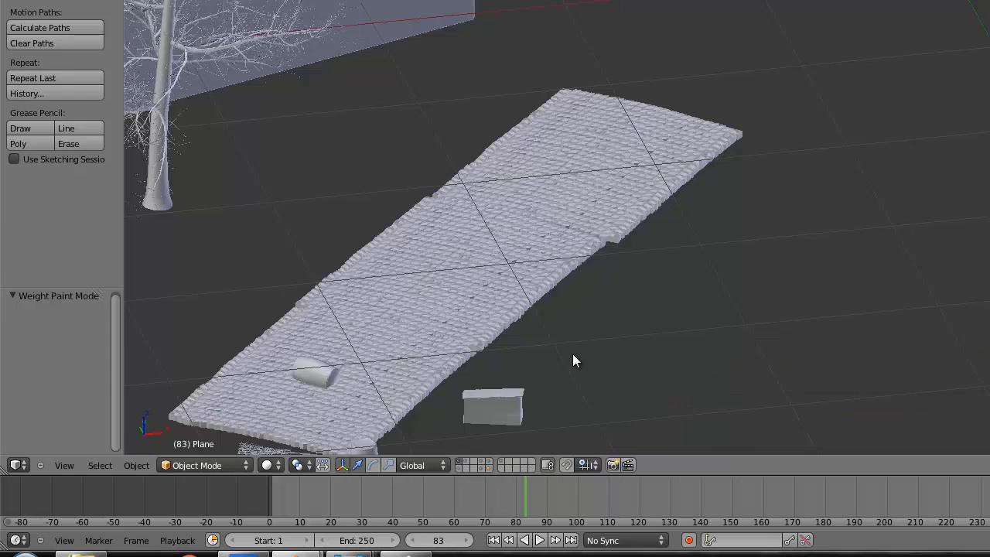
scroll(546, 357, down, 4)
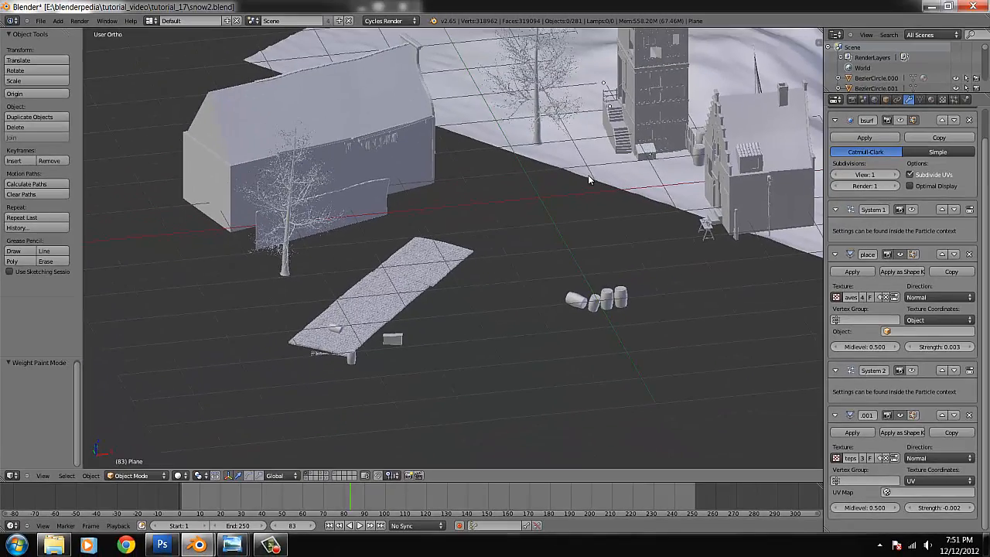
scroll(588, 179, down, 3)
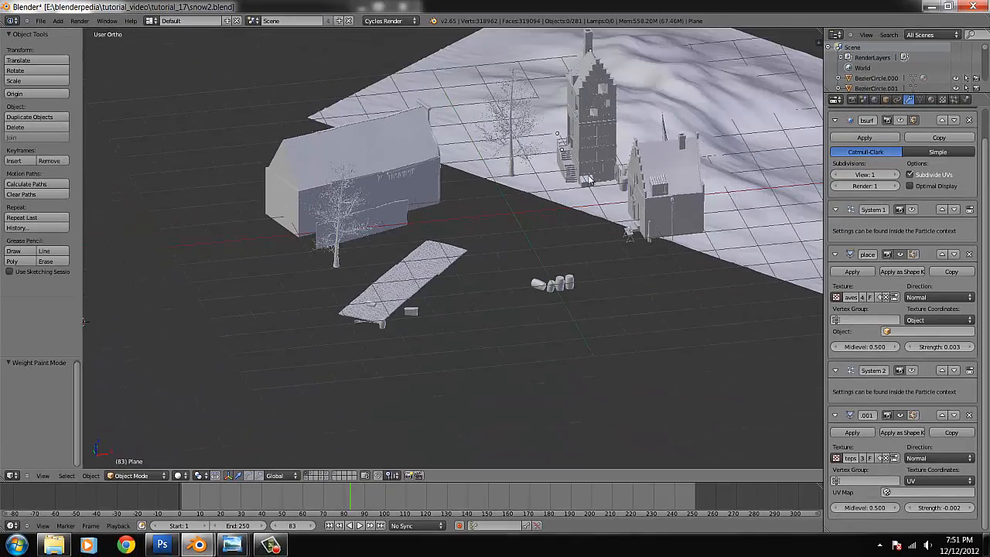
scroll(548, 207, up, 5)
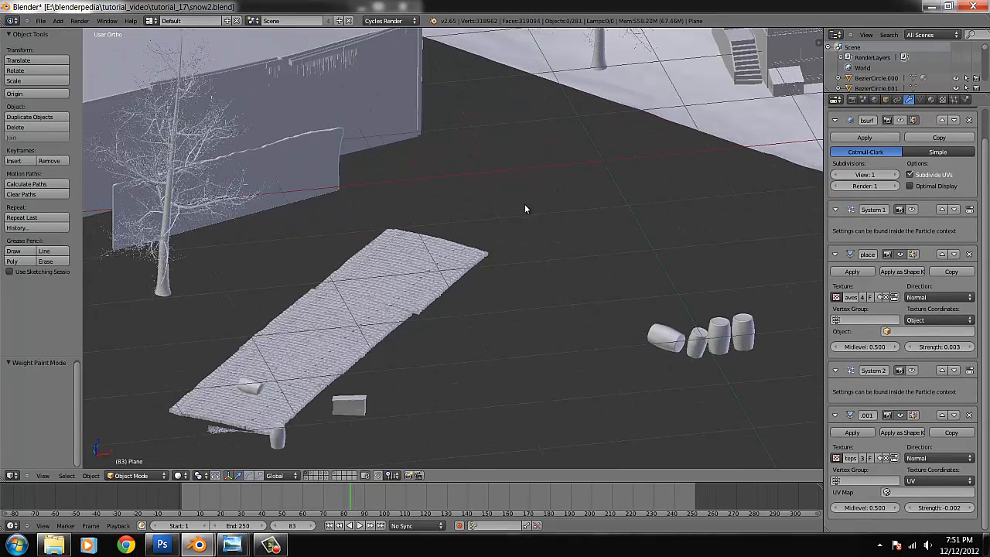
scroll(554, 186, down, 2)
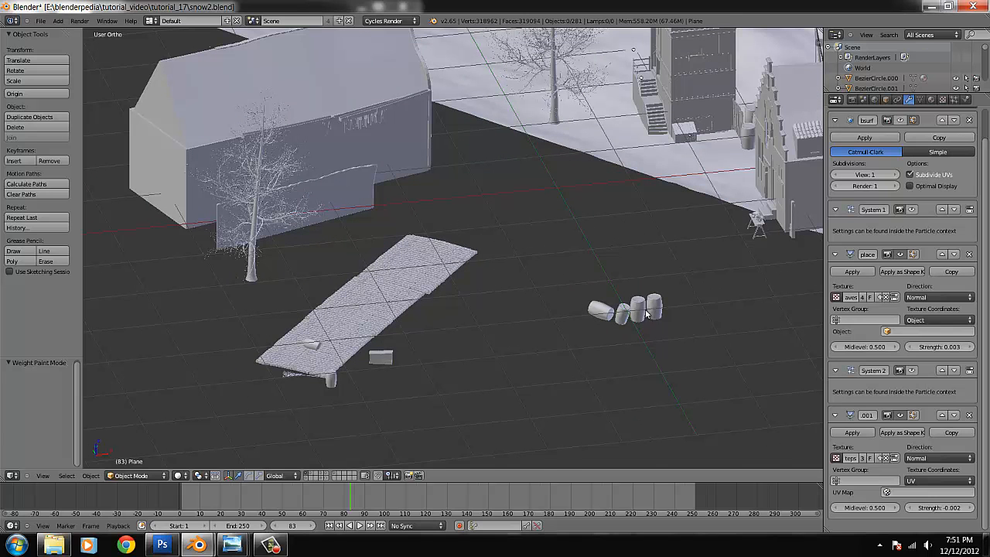
middle_drag(649, 307, 569, 90)
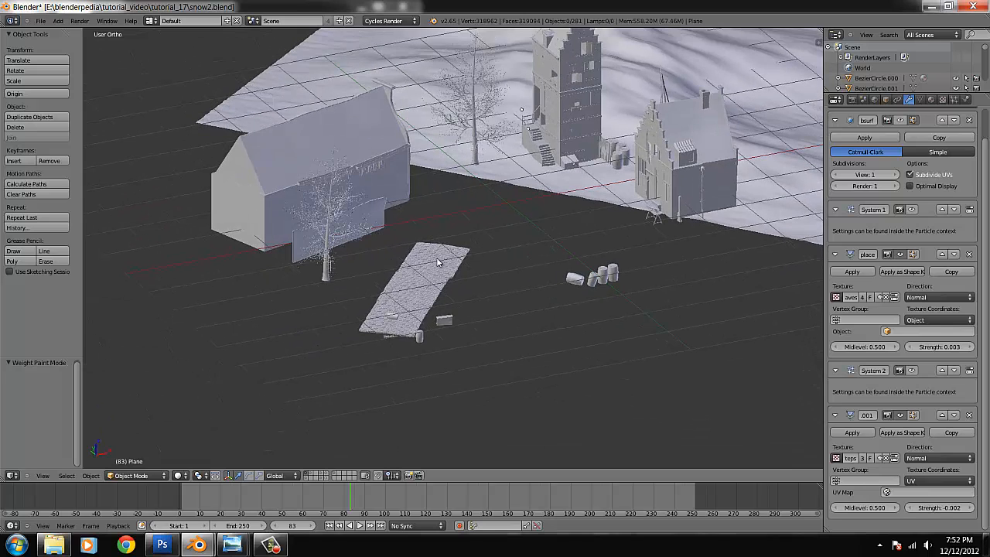
Select the bare tree beside the long barn and examine it together with the surrounding village models
scroll(438, 254, up, 3)
right_click(238, 256)
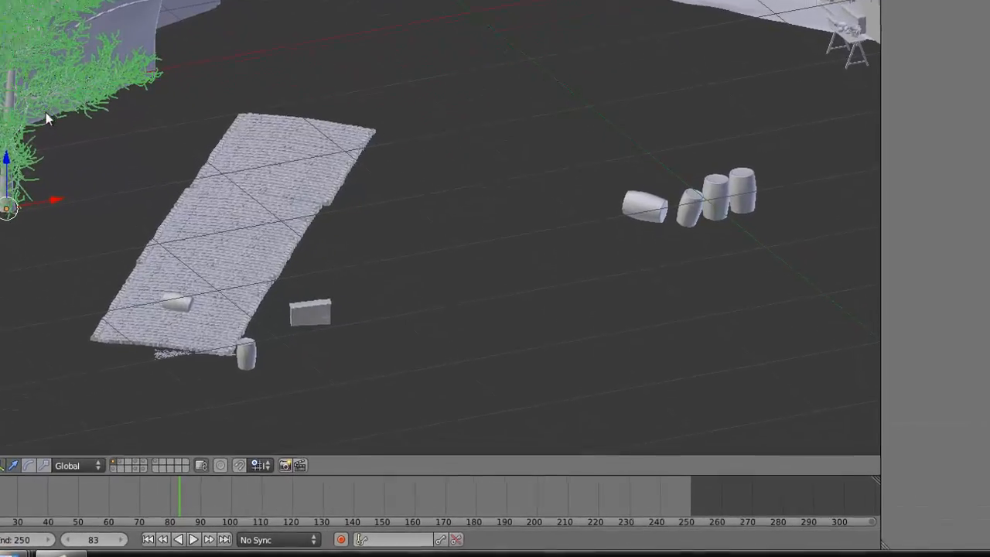
middle_drag(260, 236, 281, 251)
middle_drag(70, 133, 104, 155)
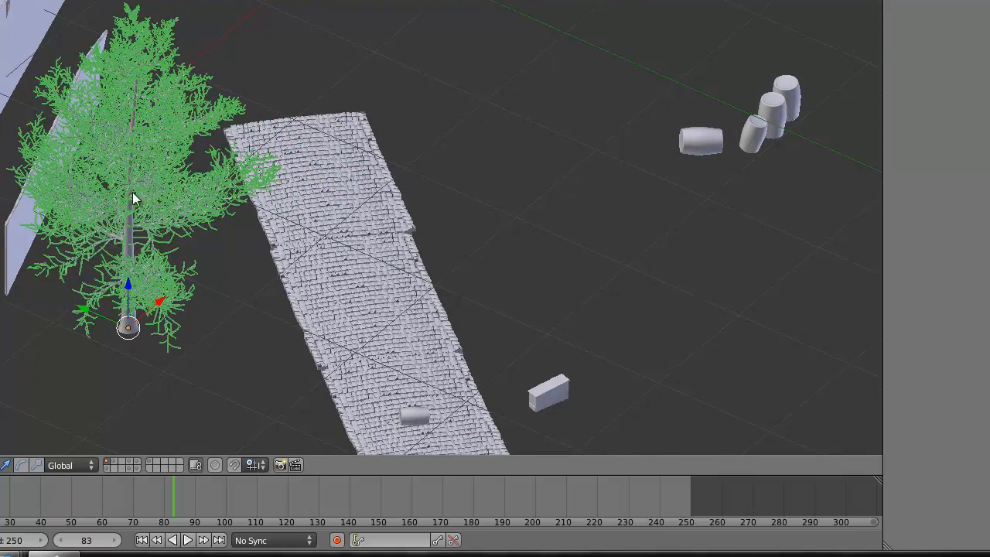
middle_drag(132, 198, 163, 186)
scroll(163, 187, down, 2)
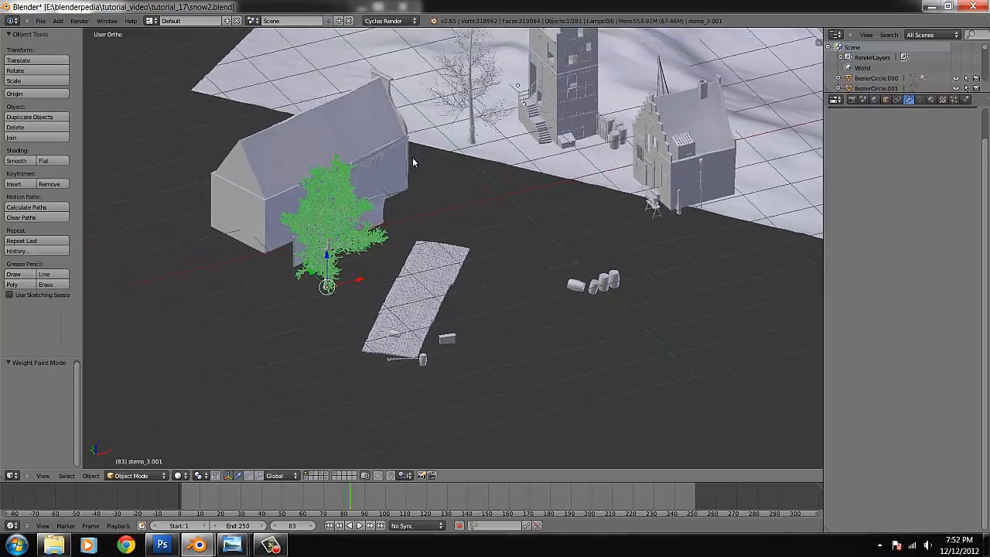
scroll(493, 147, up, 3)
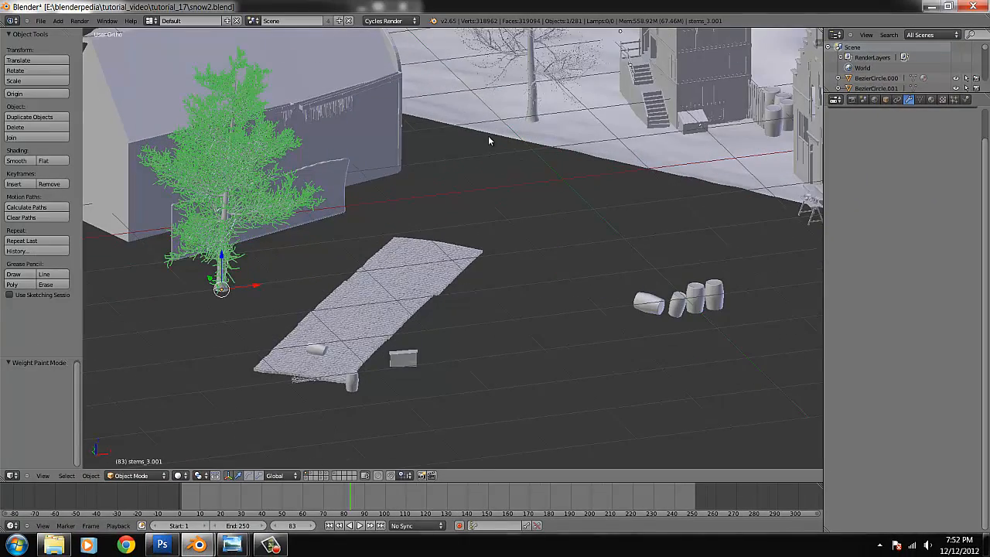
scroll(489, 139, down, 6)
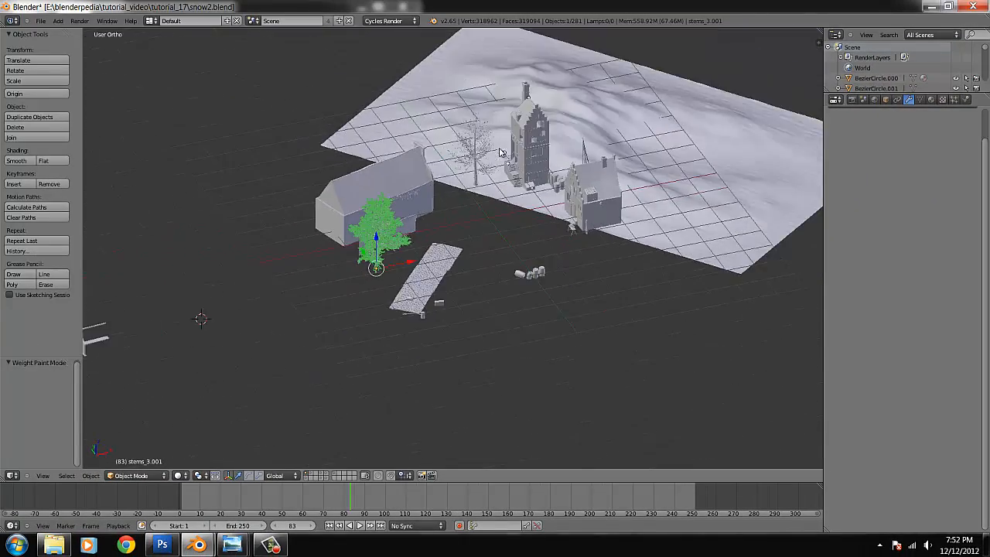
Select the hilly landscape mesh behind the houses and examine its terrain from several angles
right_click(607, 115)
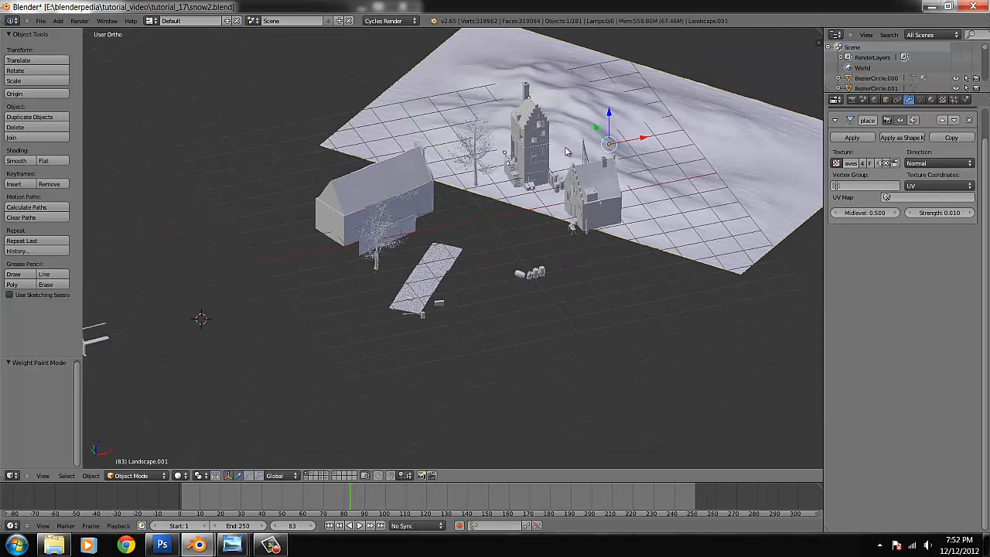
key(KP_7)
key(KP_Decimal)
scroll(584, 204, up, 5)
middle_drag(520, 256, 411, 233)
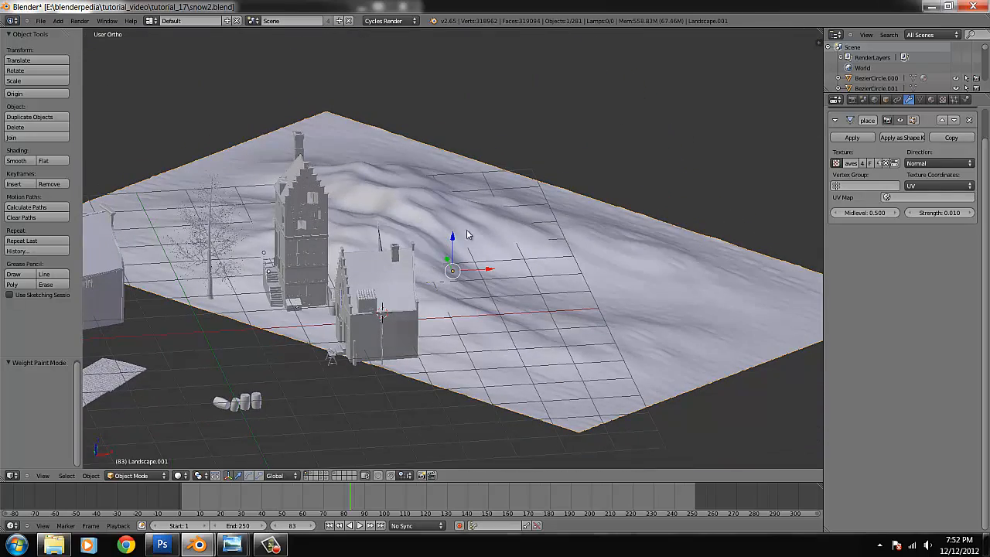
middle_drag(436, 248, 390, 279)
Enable the Add Mesh: ANT Landscape add-on in the user preferences and place the 3D cursor above the existing terrain
click(42, 21)
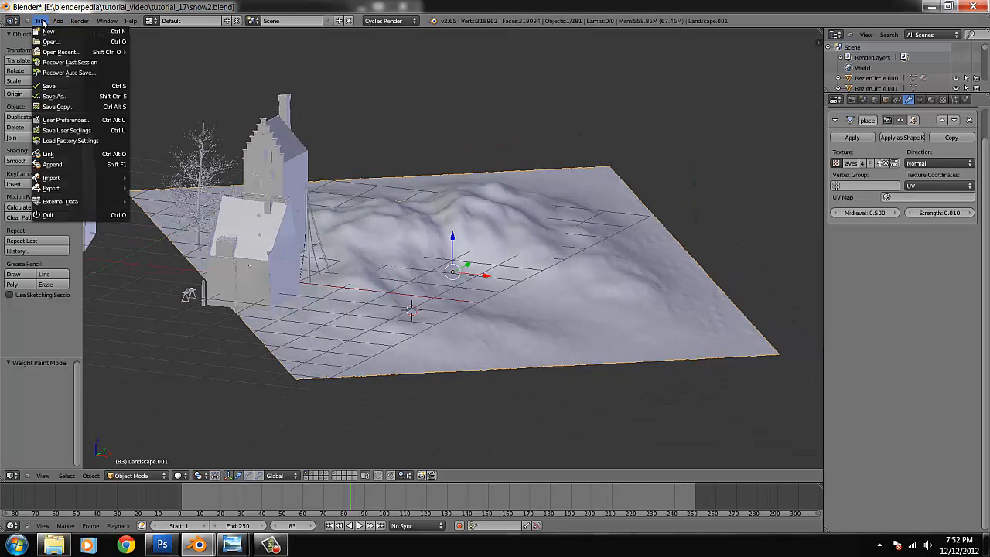
click(65, 120)
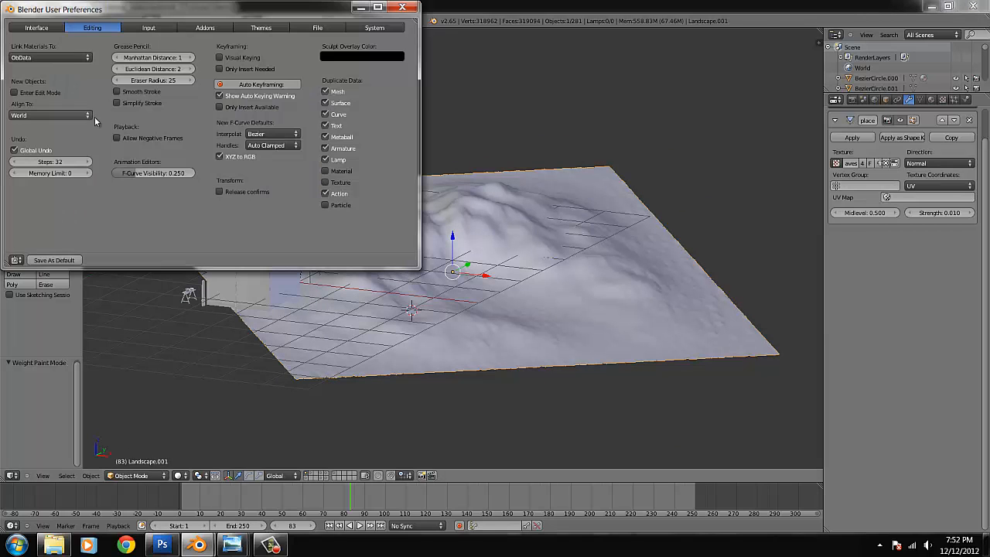
click(205, 29)
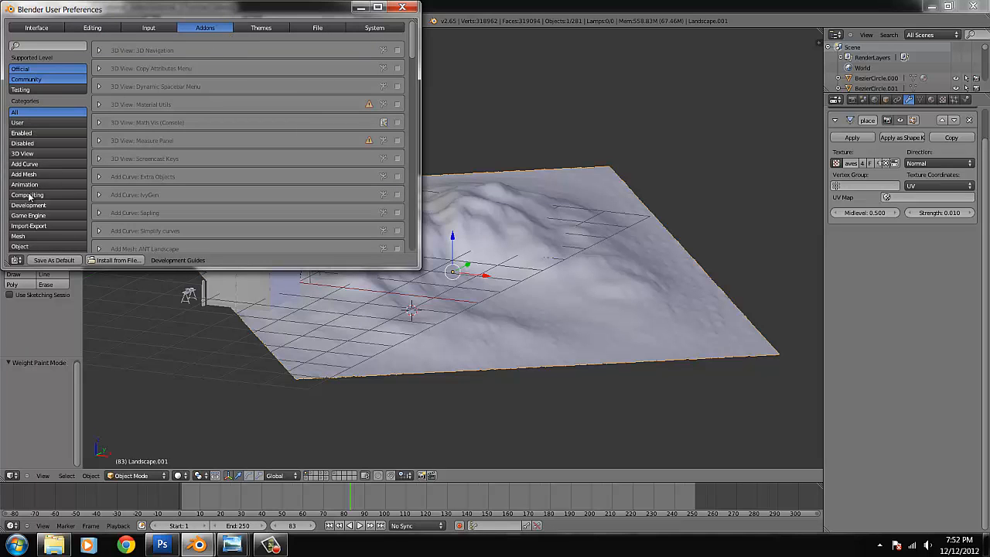
click(30, 164)
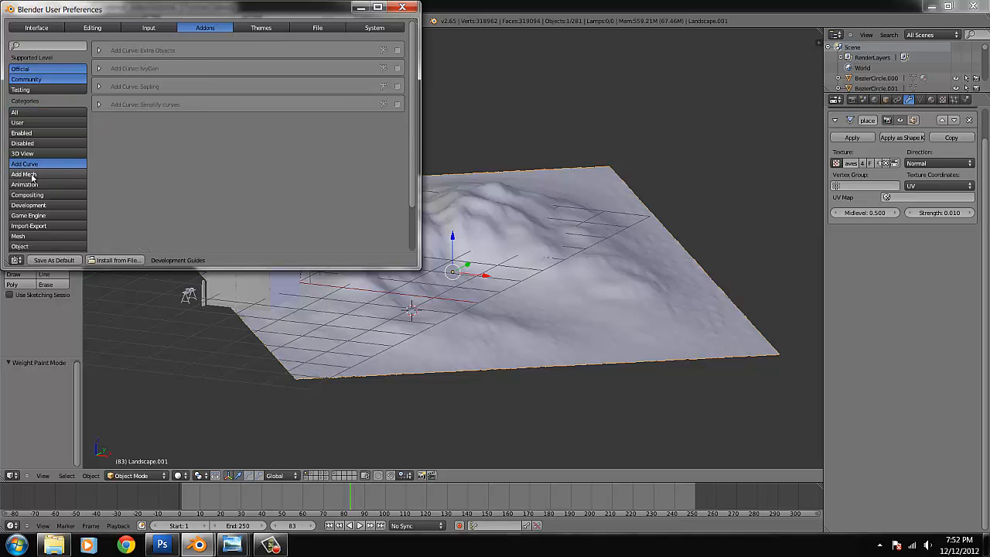
click(31, 174)
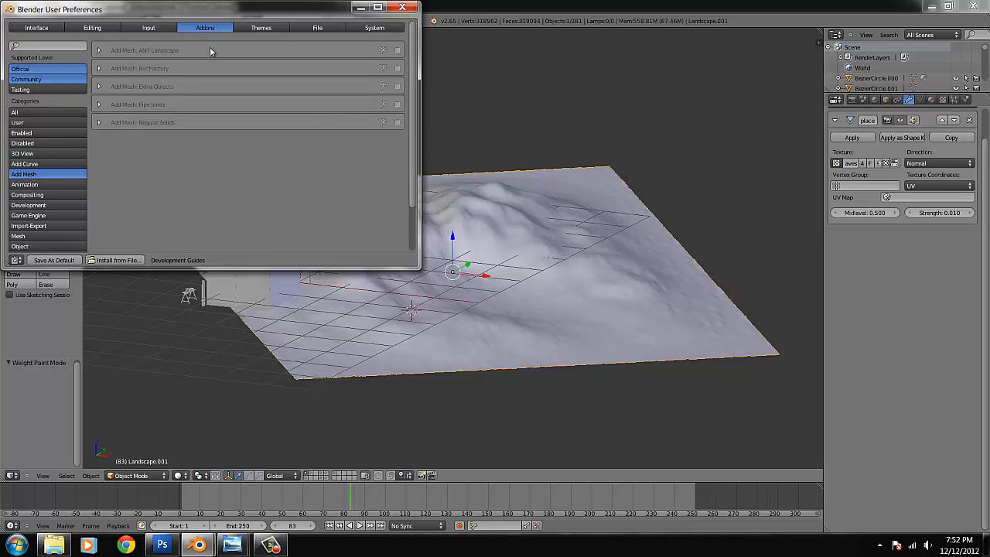
click(397, 51)
click(461, 81)
Add a Landscape mesh at the 3D cursor and widen the tool area to reveal its generation settings
click(55, 21)
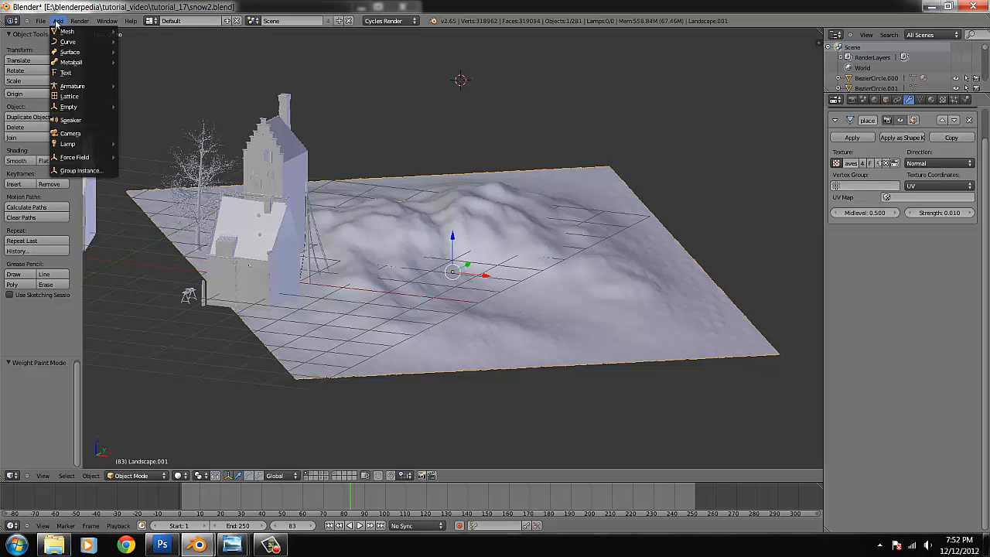
mouse_move(68, 31)
click(154, 135)
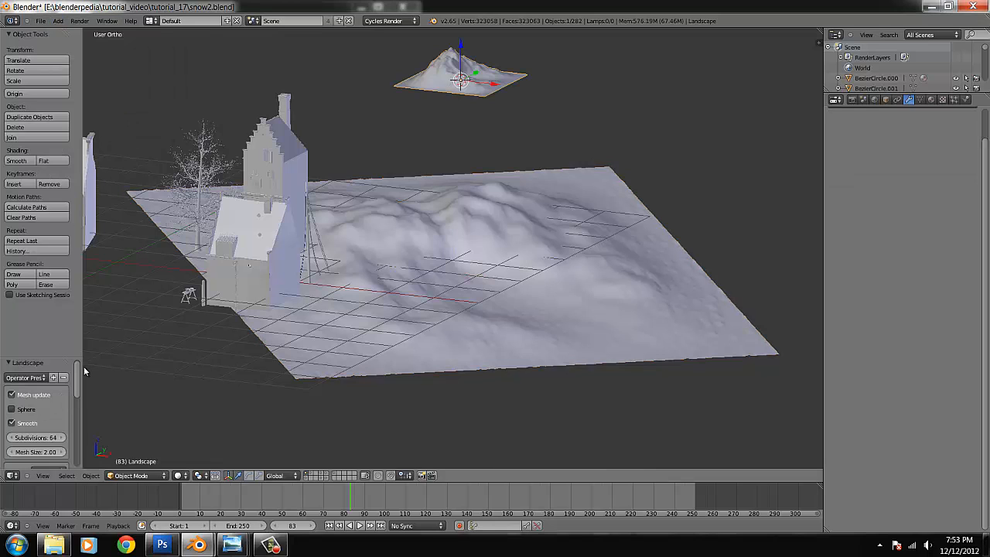
scroll(78, 379, down, 4)
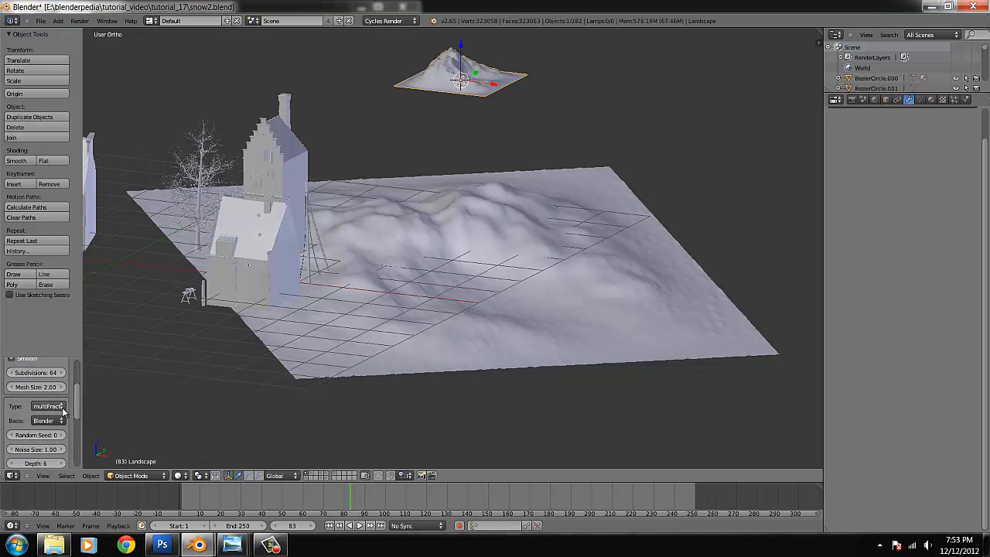
click(61, 407)
click(77, 396)
scroll(82, 447, down, 4)
drag(82, 446, 78, 402)
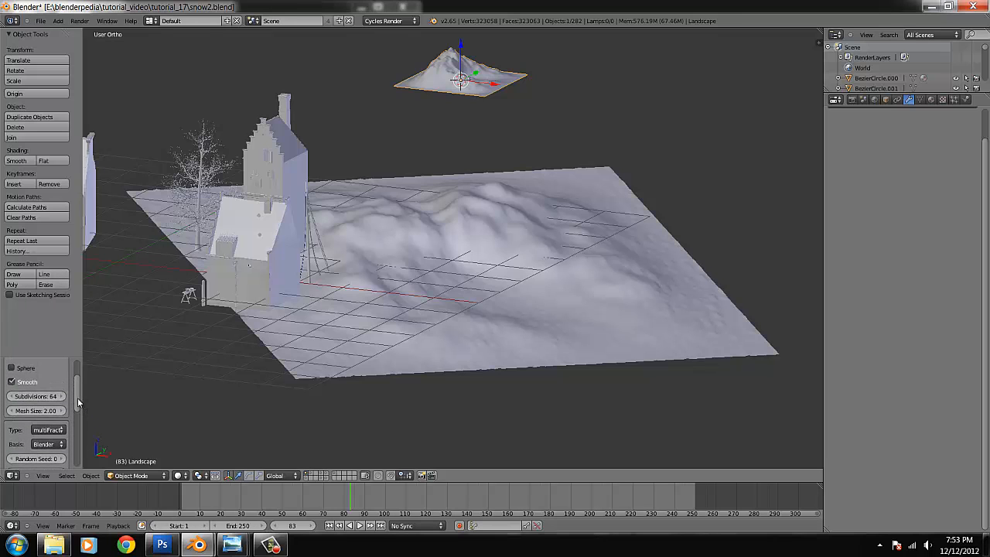
drag(88, 351, 136, 352)
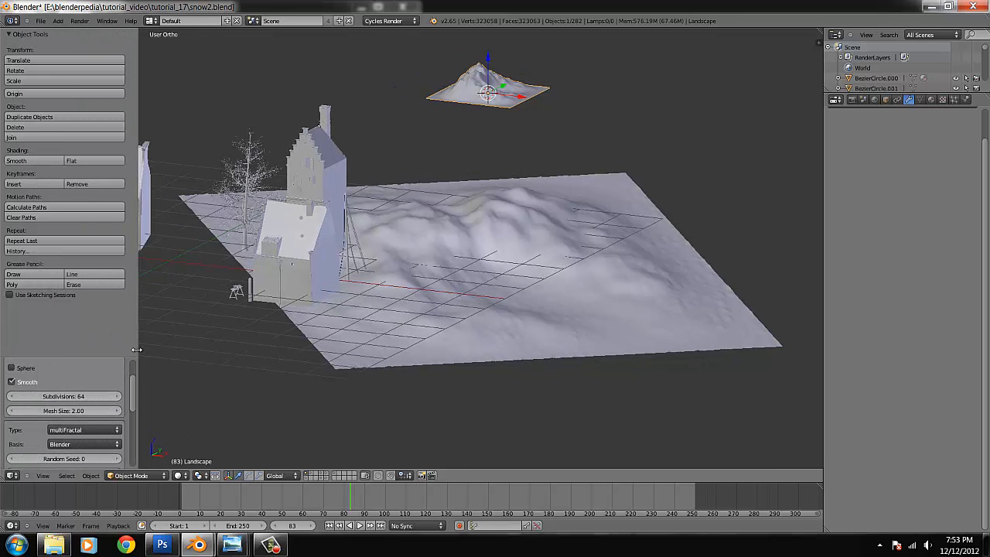
Set the new landscape's mesh size to 2.00 and its type to Turbulence
click(78, 411)
key(BackSpace)
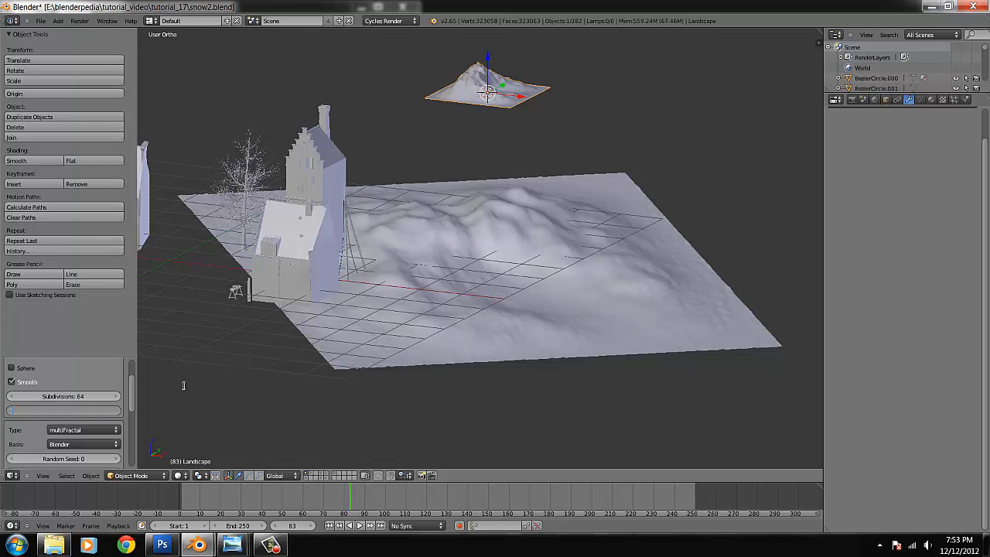
text(1)
key(Return)
click(70, 411)
text(2)
key(Return)
click(81, 430)
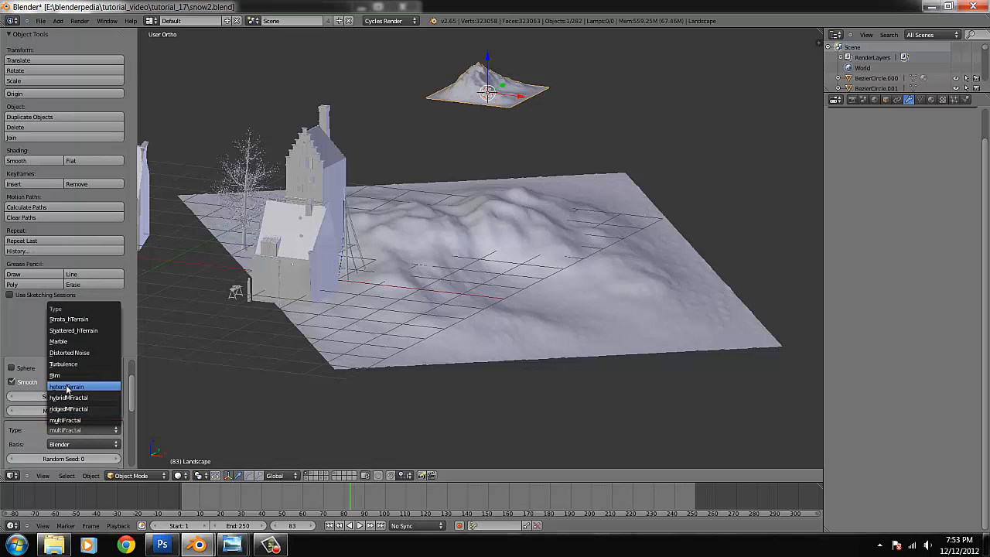
click(69, 364)
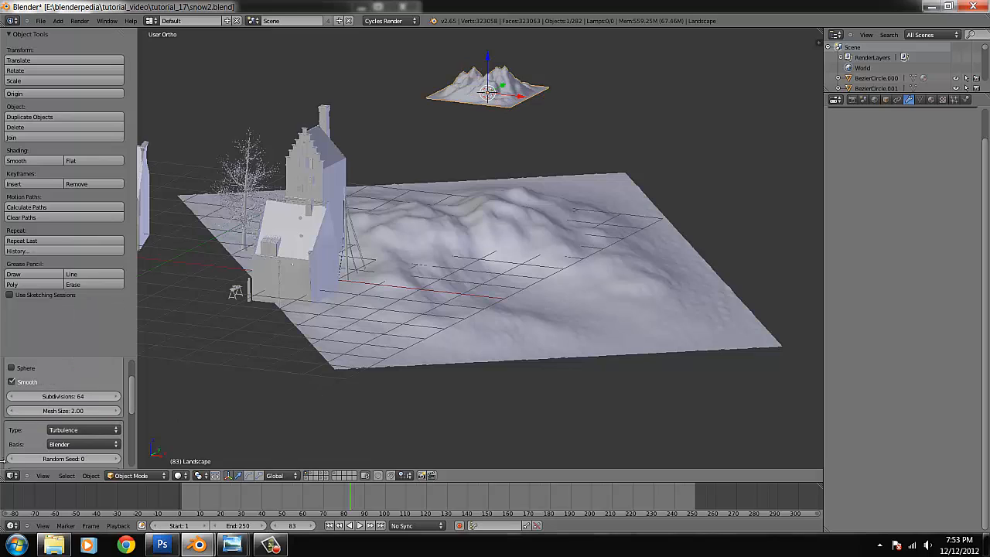
click(69, 443)
Scale the new landscape up about 2.5 times and flatten it along Z to about 0.37 of its height
key(s)
click(814, 122)
key(s)
key(z)
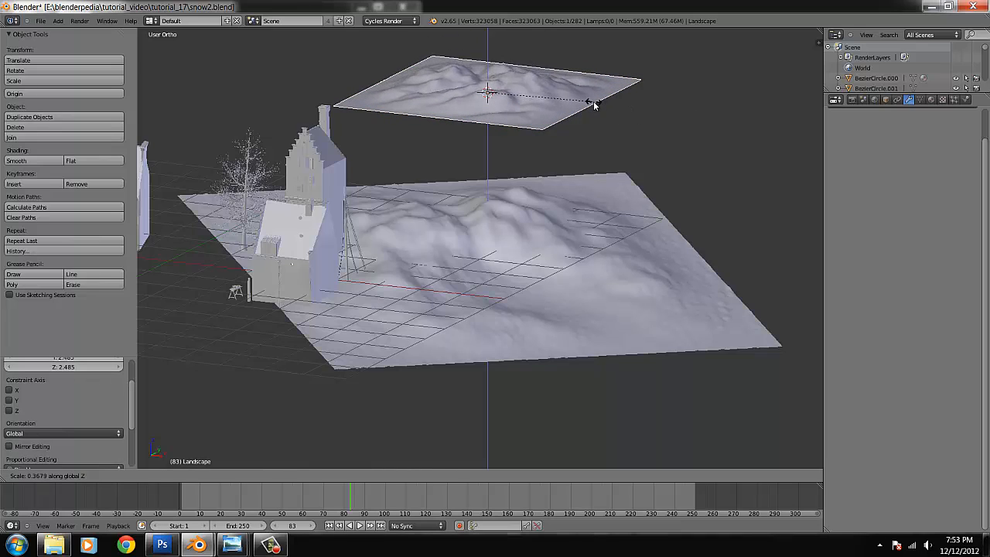
click(594, 102)
key(Tab)
key(Tab)
Enlarge the new landscape further and stretch it along Z into a tall mountain
key(s)
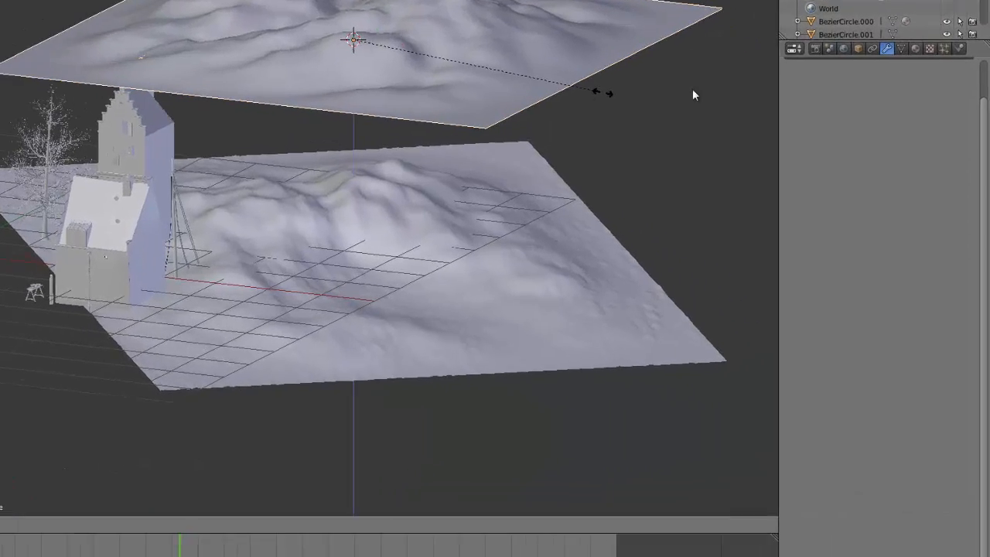
click(684, 133)
key(s)
key(z)
click(627, 133)
scroll(628, 133, down, 3)
key(s)
key(z)
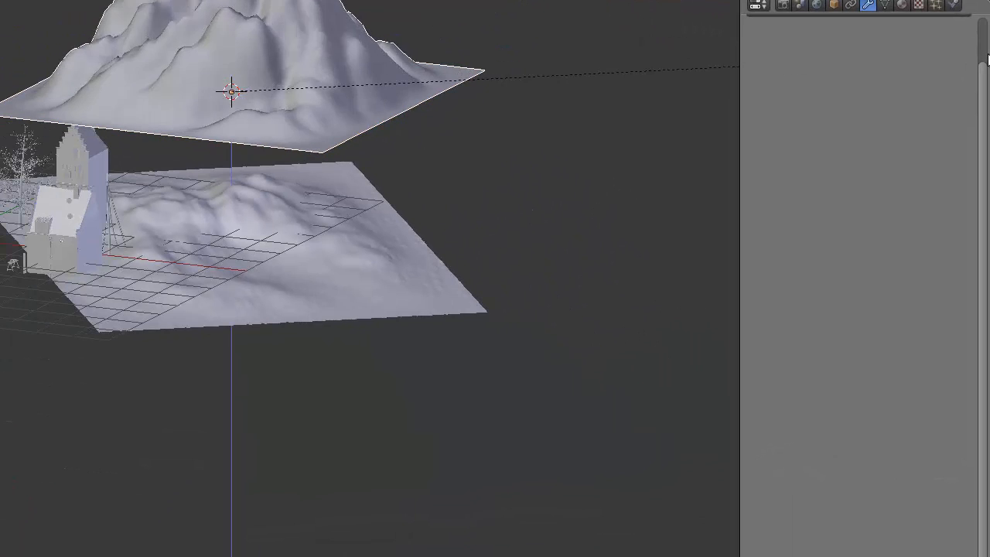
click(555, 55)
Delete the newly added mountain landscape, leaving the original terrain behind the houses
key(x)
click(378, 98)
middle_drag(106, 88, 143, 117)
scroll(317, 104, up, 5)
scroll(317, 104, down, 4)
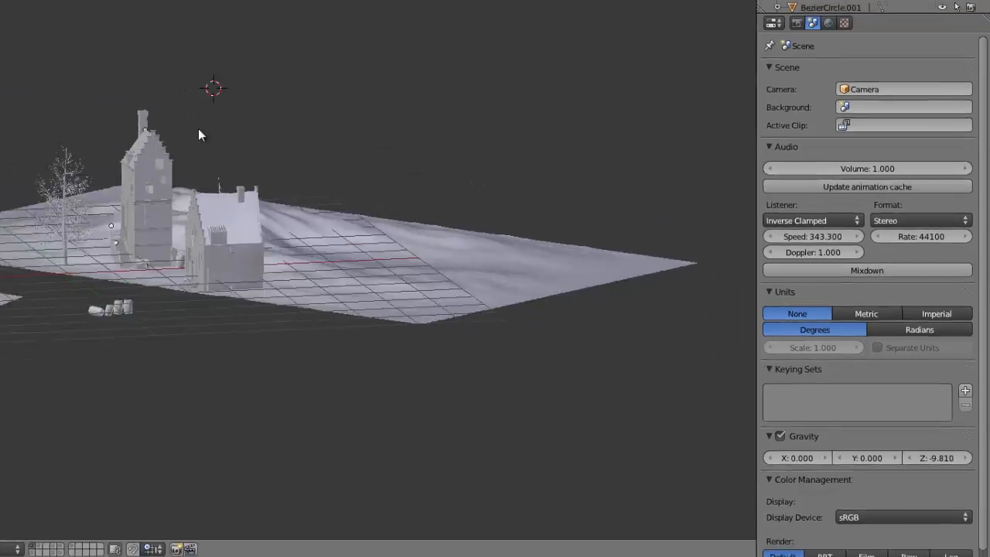
middle_drag(199, 129, 156, 115)
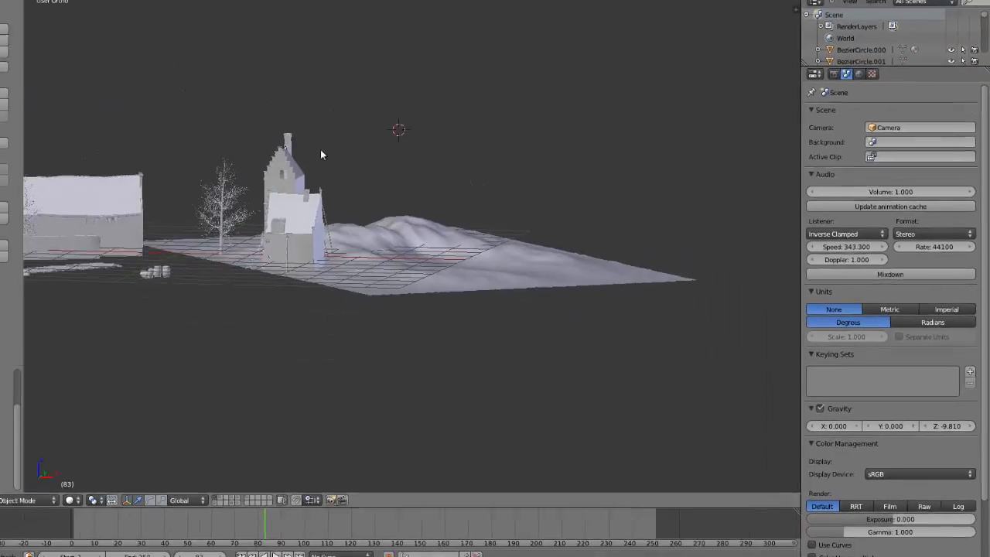
scroll(161, 112, down, 1)
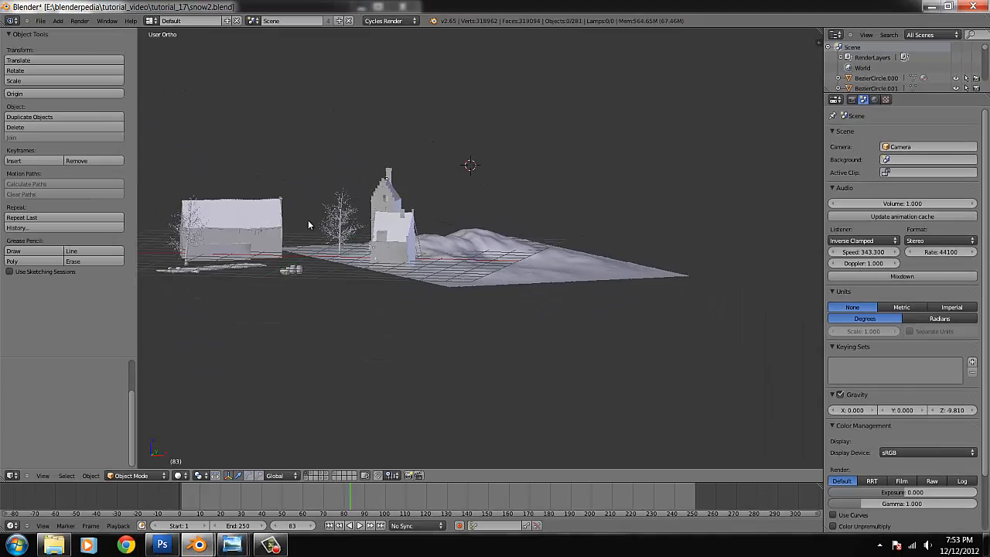
Replace the 3D view with the Node Editor and show the scene's compositing nodes
middle_drag(281, 353, 338, 288)
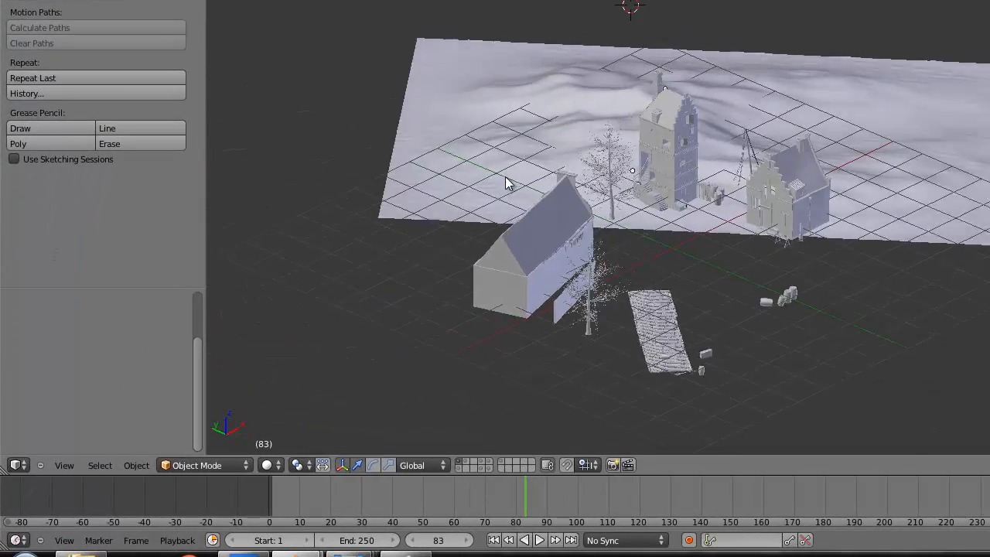
middle_drag(506, 183, 453, 190)
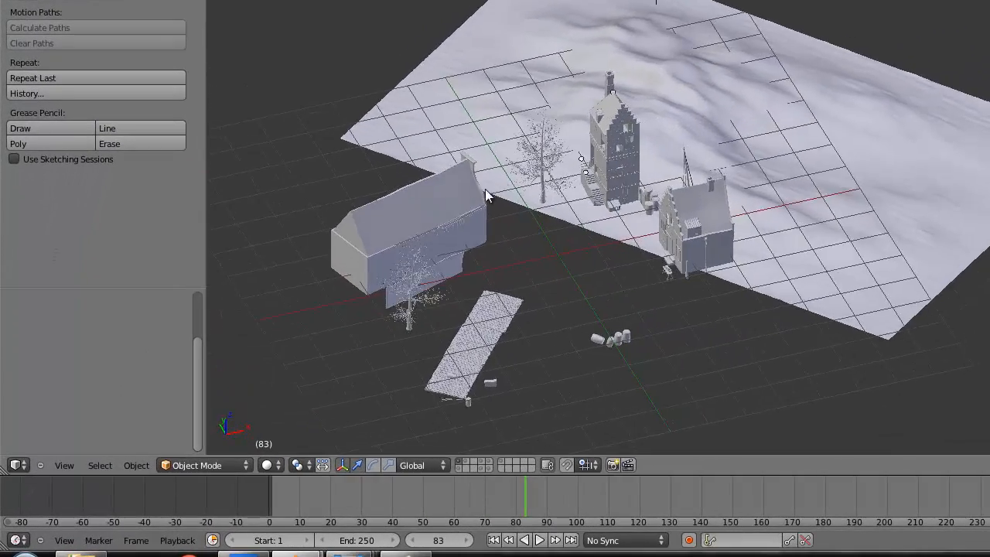
click(17, 465)
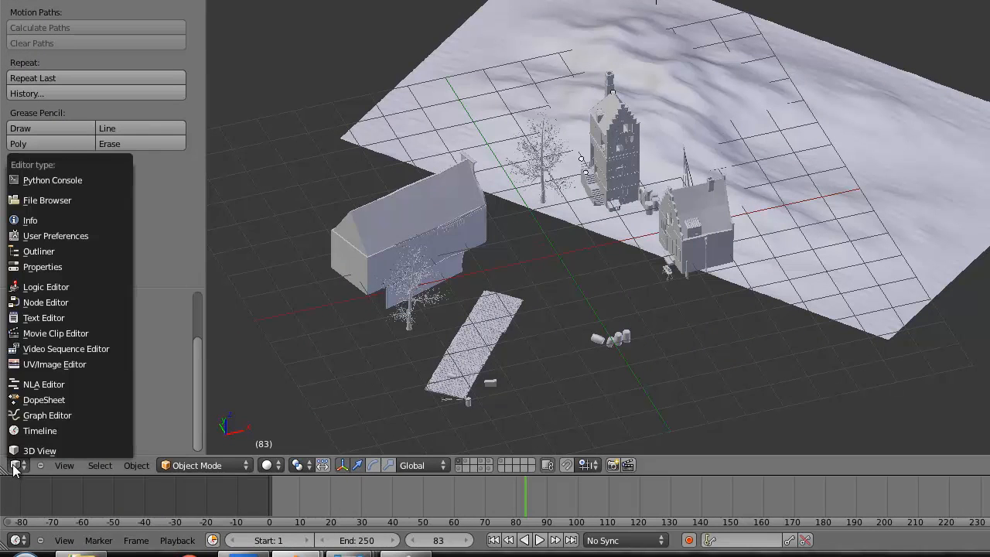
click(52, 302)
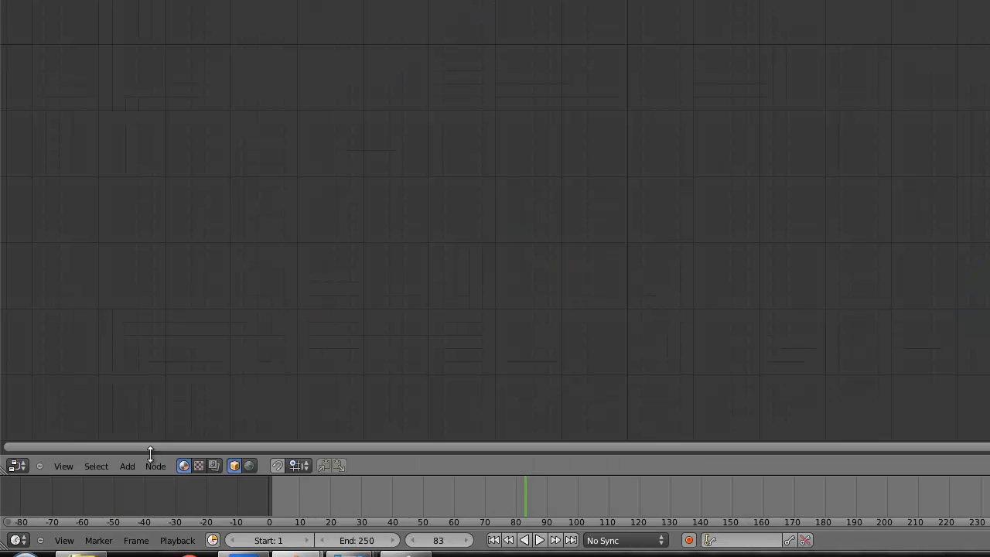
click(215, 467)
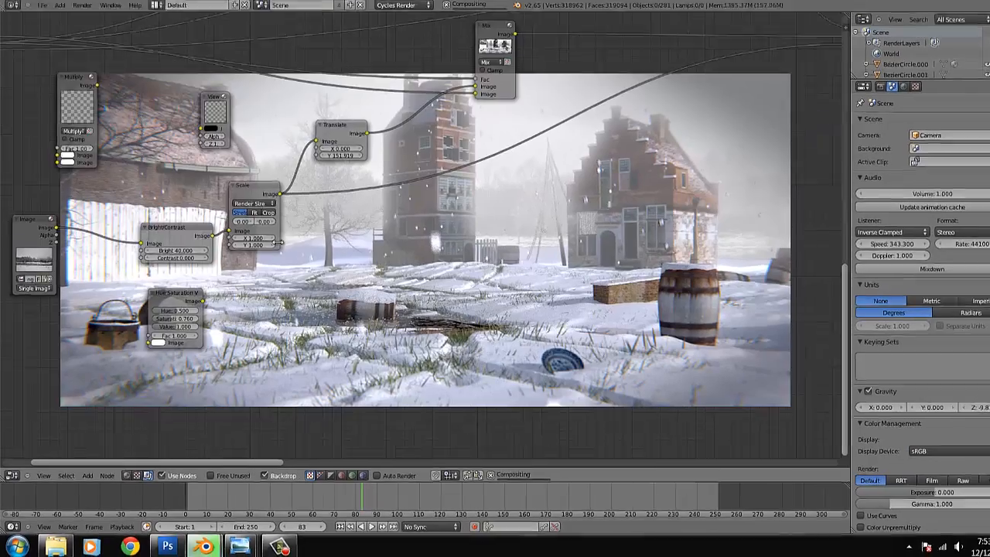
Look over the whole compositing node network, from the Render Layers node to the final output nodes
scroll(401, 127, down, 7)
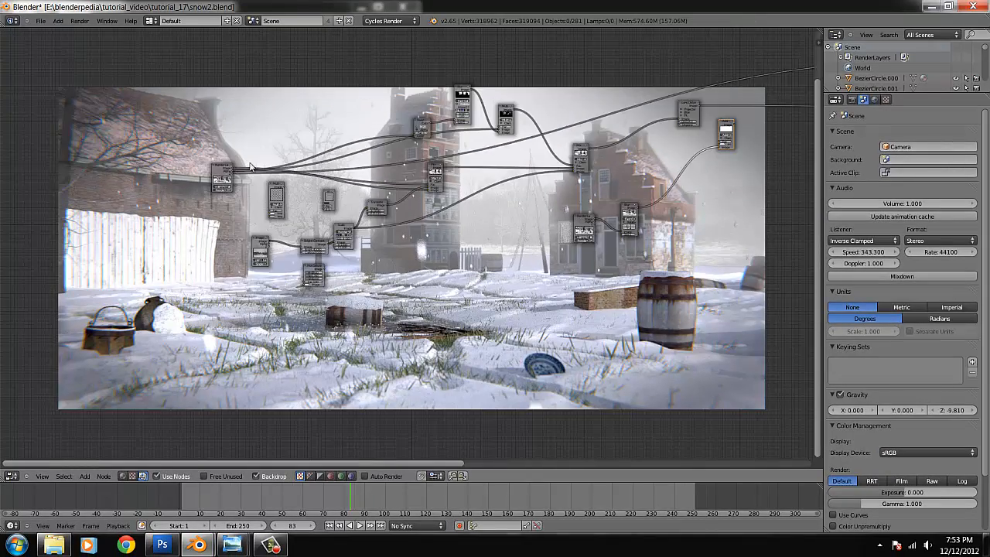
scroll(252, 167, up, 4)
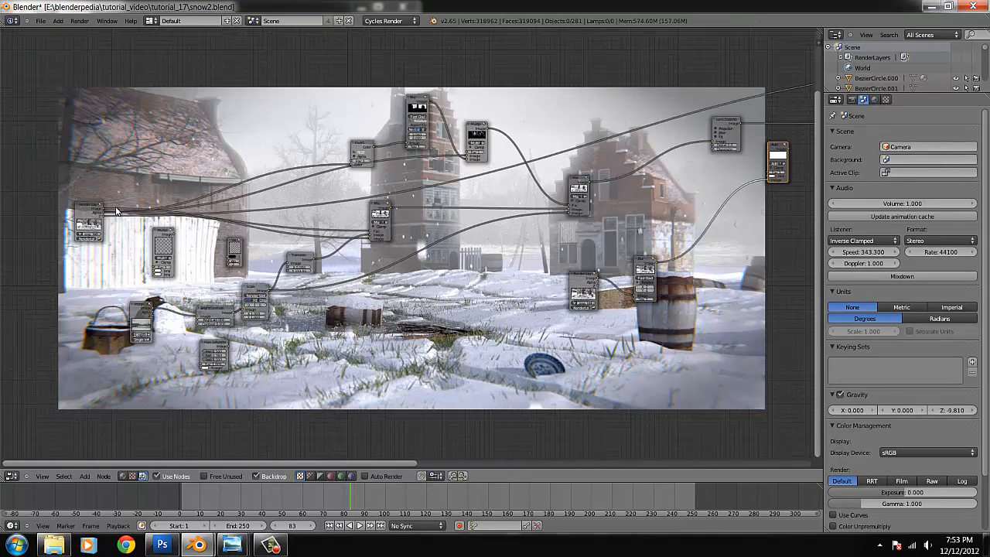
scroll(131, 219, down, 3)
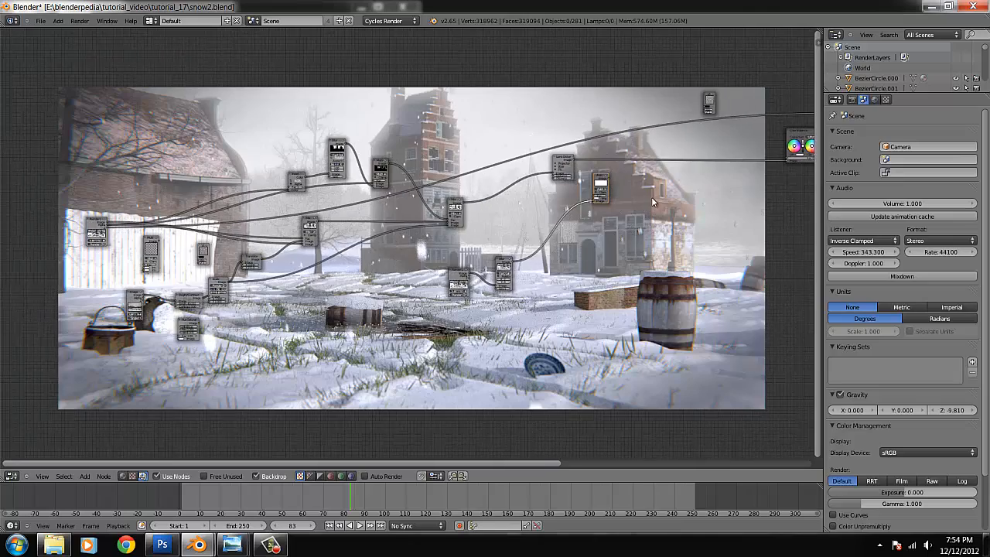
scroll(652, 202, down, 7)
middle_drag(653, 203, 537, 220)
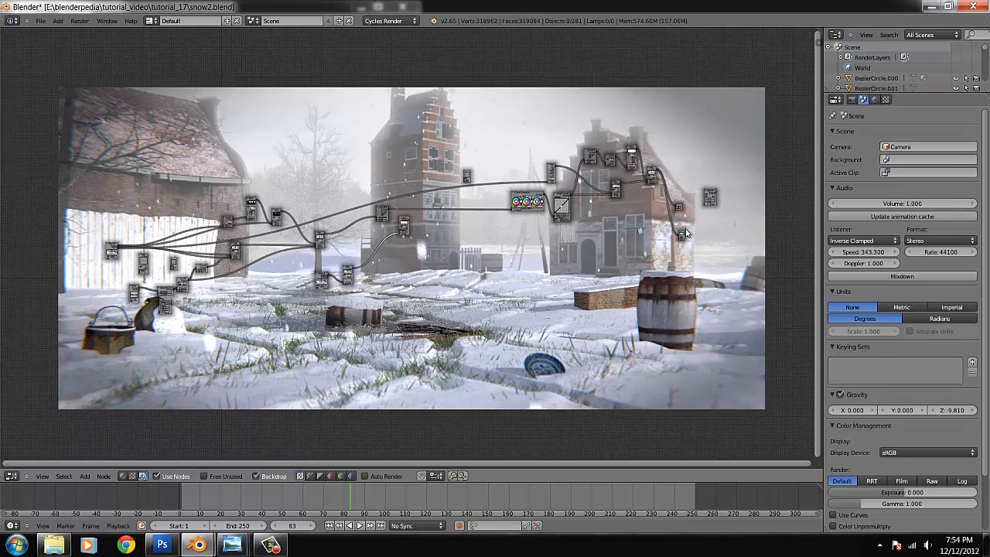
scroll(349, 317, up, 4)
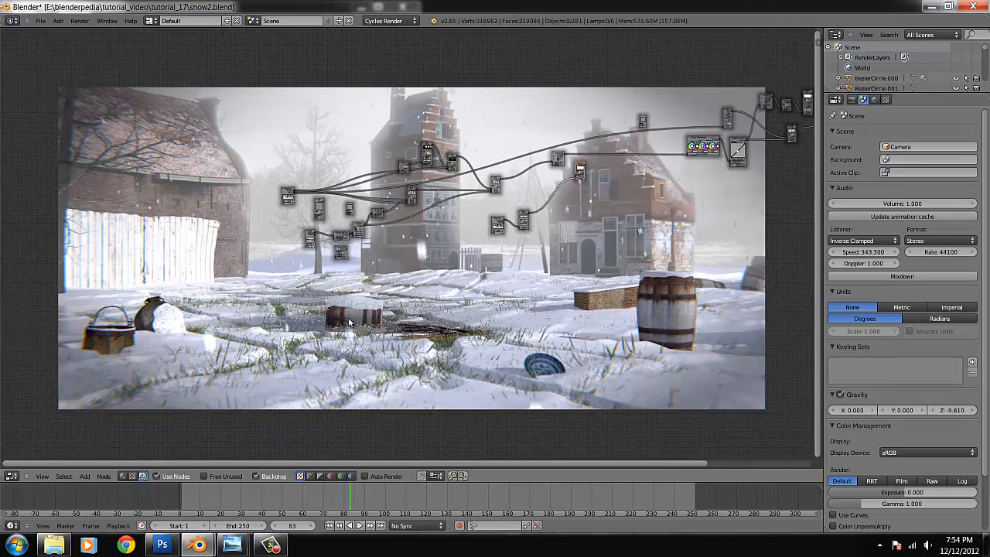
Add a Viewer node above the Render Layers node and connect the Render Layers Image output to it
click(85, 476)
mouse_move(99, 447)
click(154, 461)
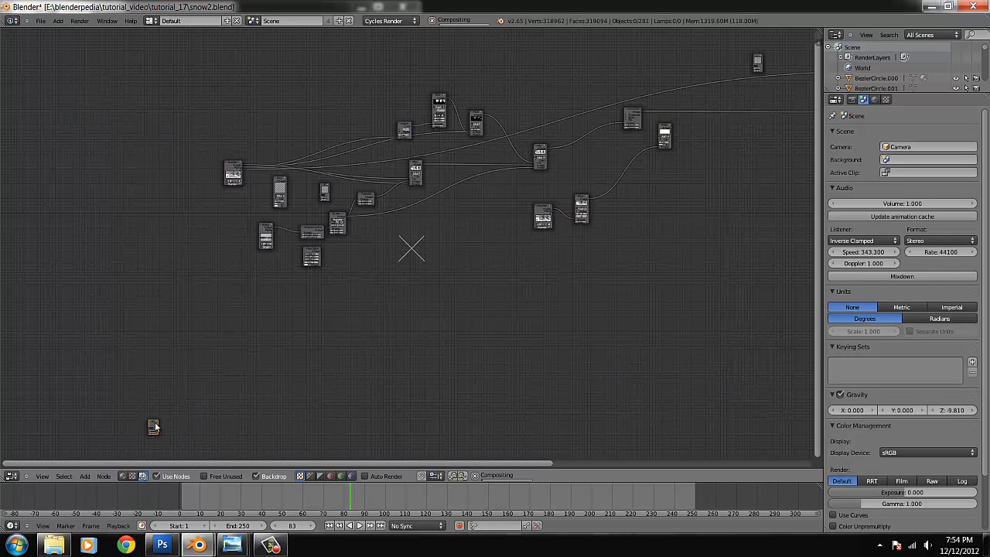
drag(157, 426, 215, 319)
middle_drag(237, 359, 249, 380)
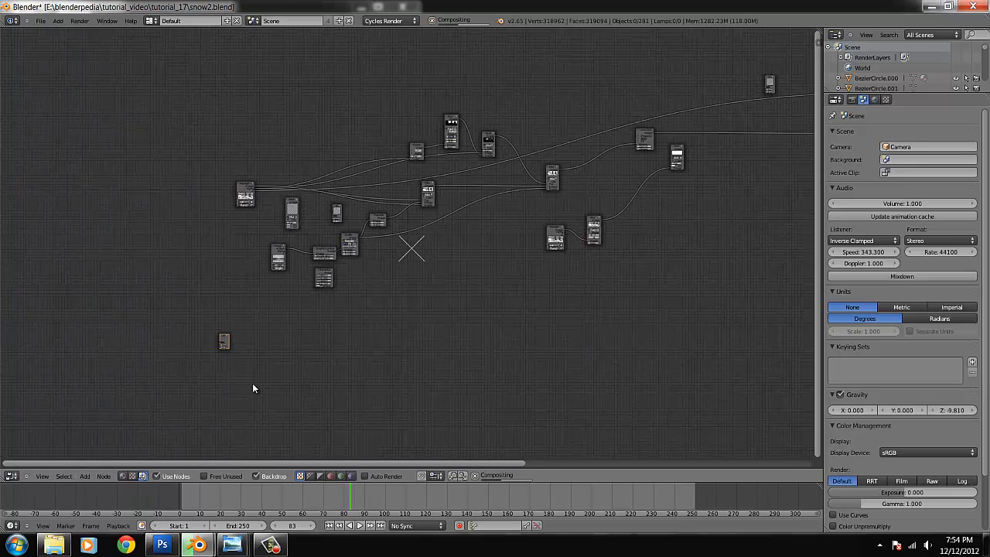
scroll(250, 385, up, 1)
key(g)
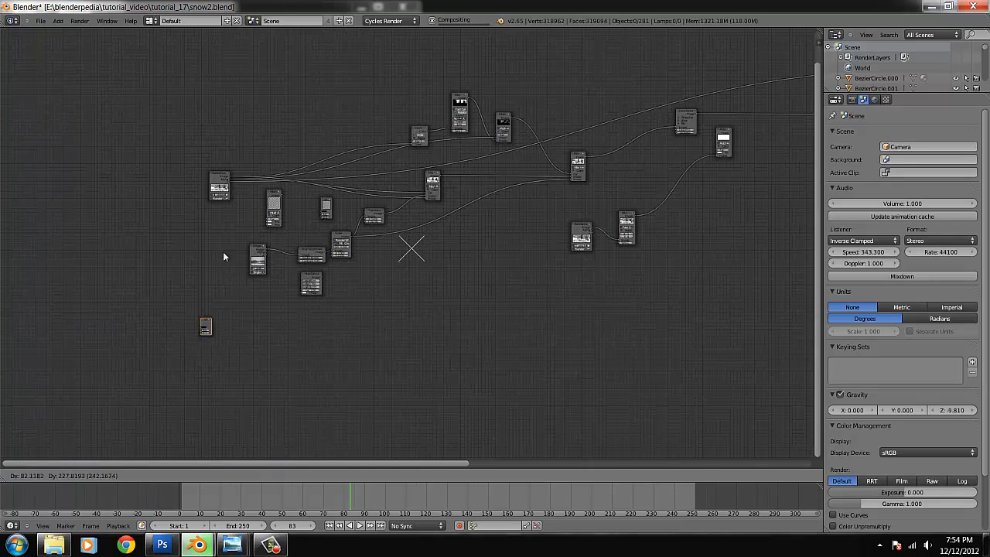
click(281, 114)
scroll(240, 155, up, 5)
middle_drag(202, 180, 289, 330)
scroll(240, 331, up, 6)
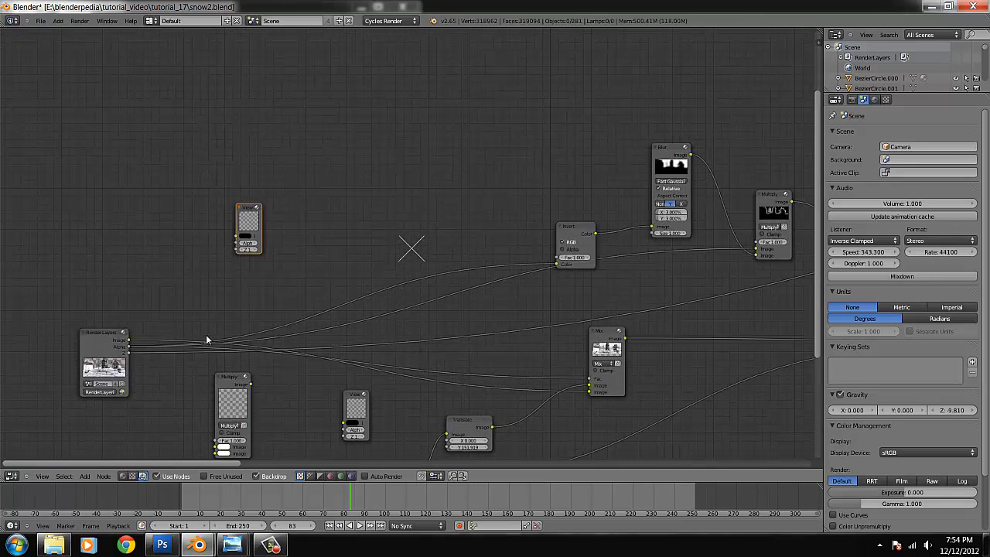
drag(129, 344, 235, 234)
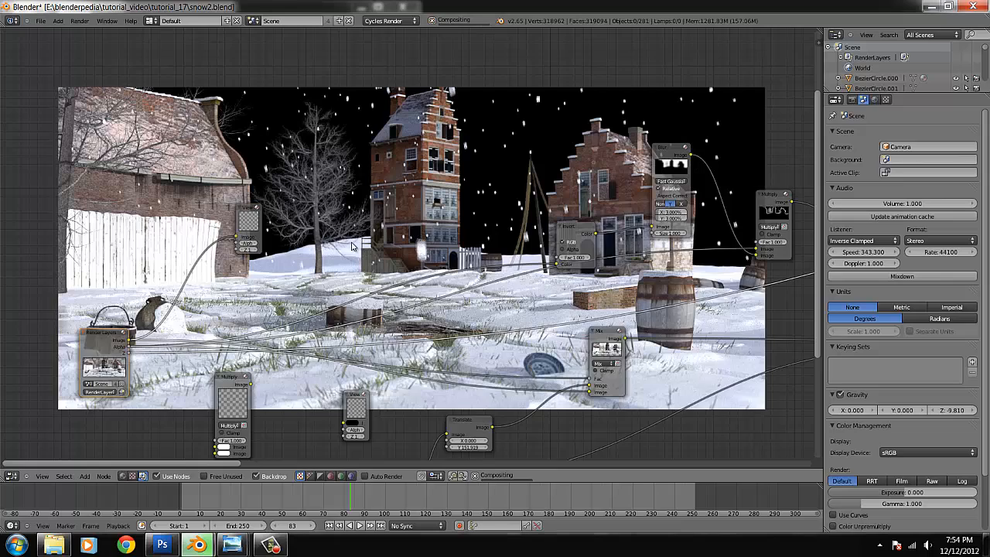
Move the background Image node lower and farther away from the Bright/Contrast node
scroll(352, 247, down, 2)
middle_drag(359, 327, 418, 134)
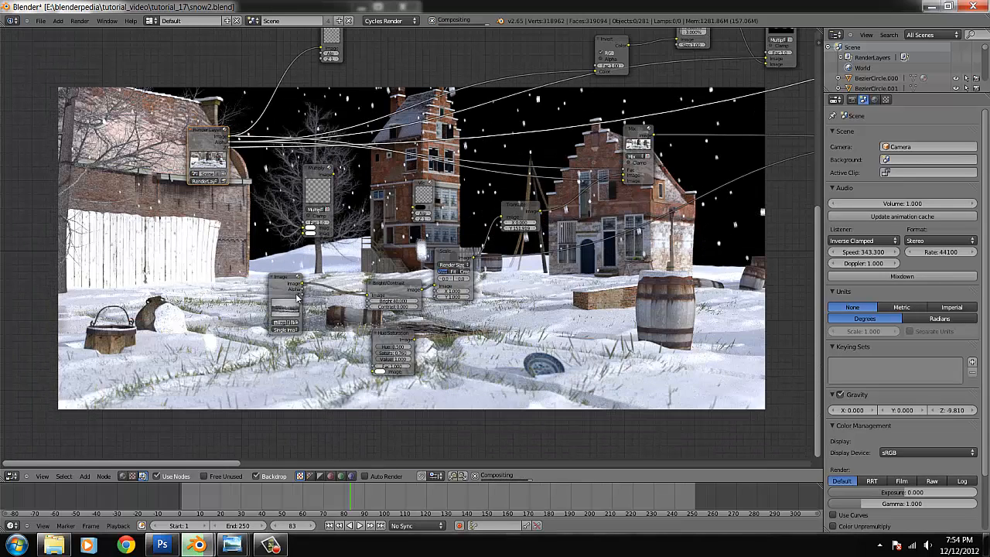
drag(277, 281, 234, 317)
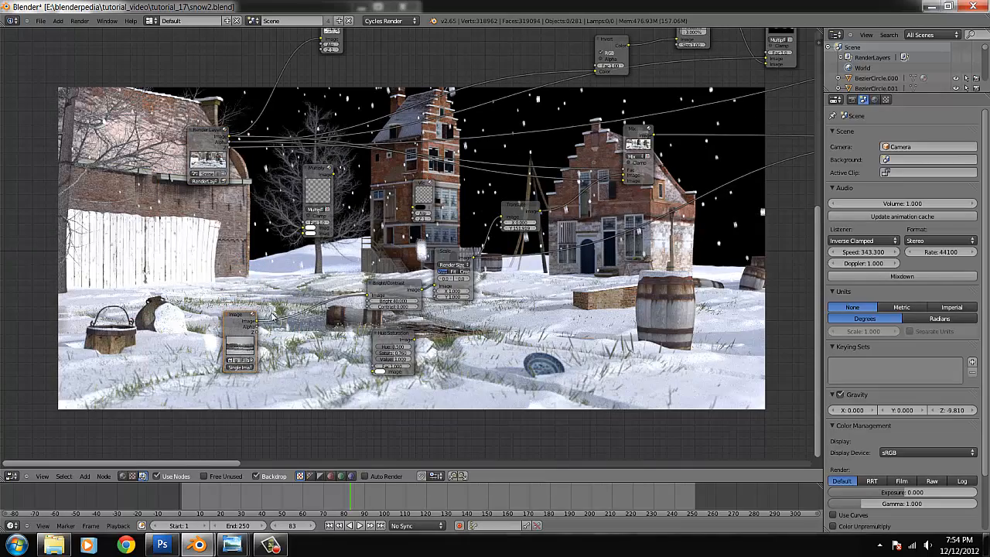
Examine the raw render in the backdrop and follow the nodes from the background image through to the color grading
middle_drag(298, 252, 552, 426)
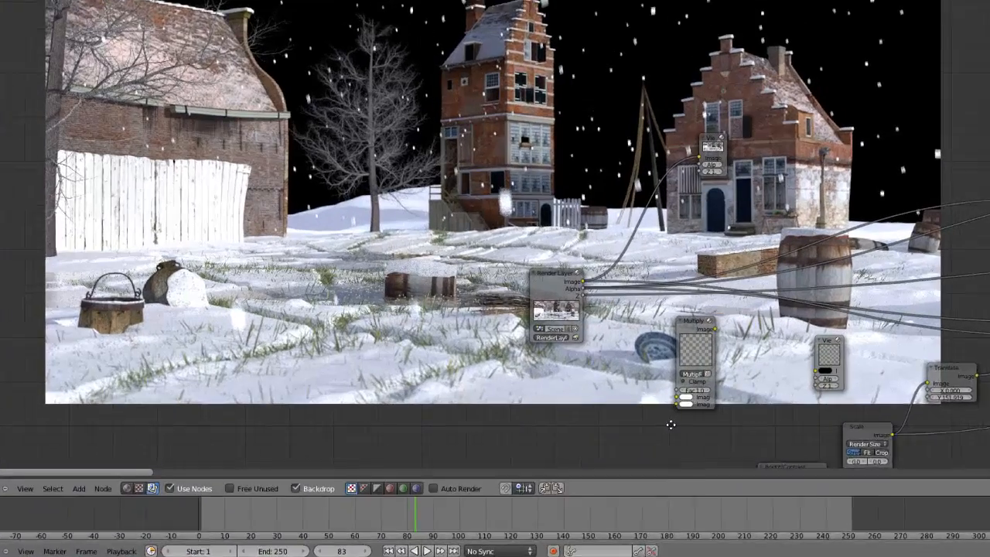
middle_drag(552, 426, 543, 421)
middle_drag(761, 418, 762, 418)
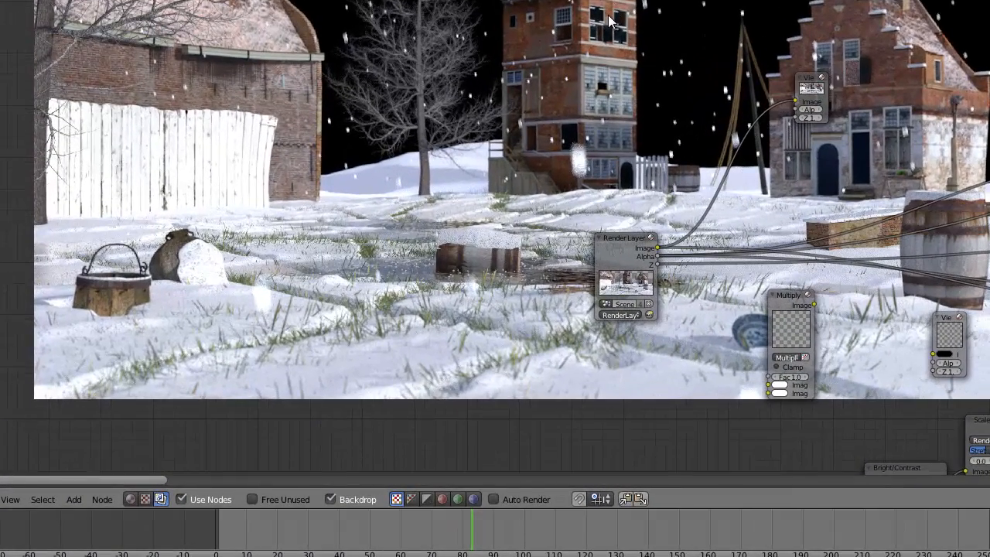
scroll(760, 226, down, 1)
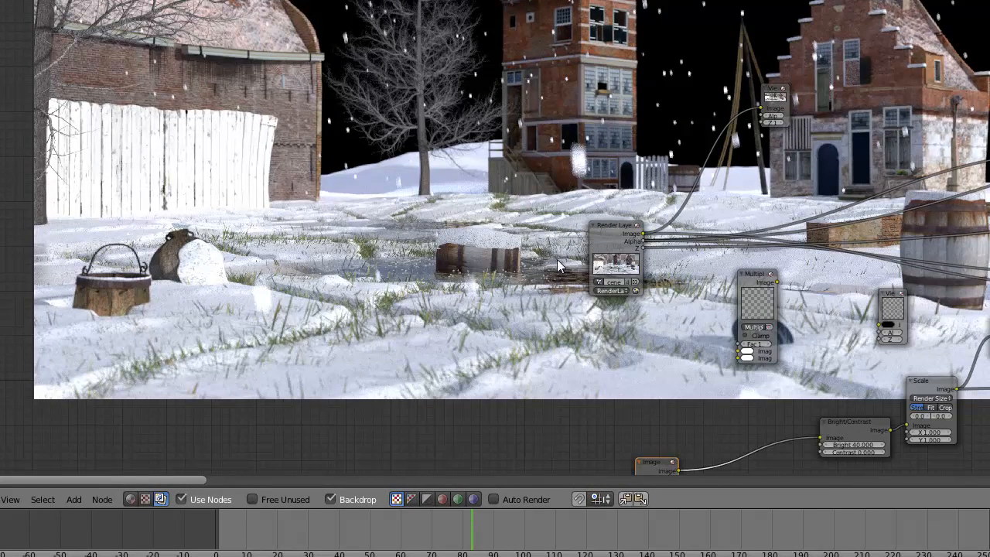
middle_drag(732, 316, 560, 223)
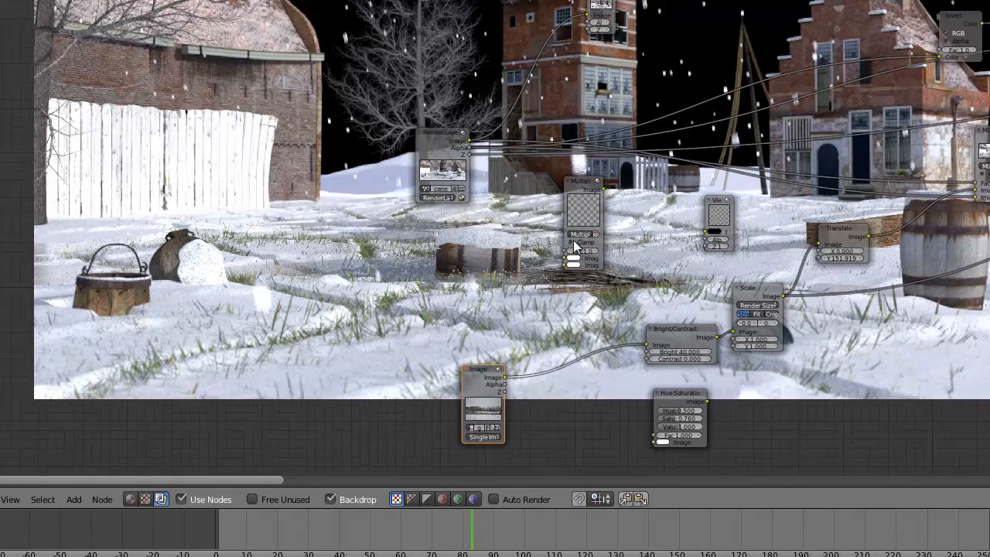
scroll(601, 180, up, 1)
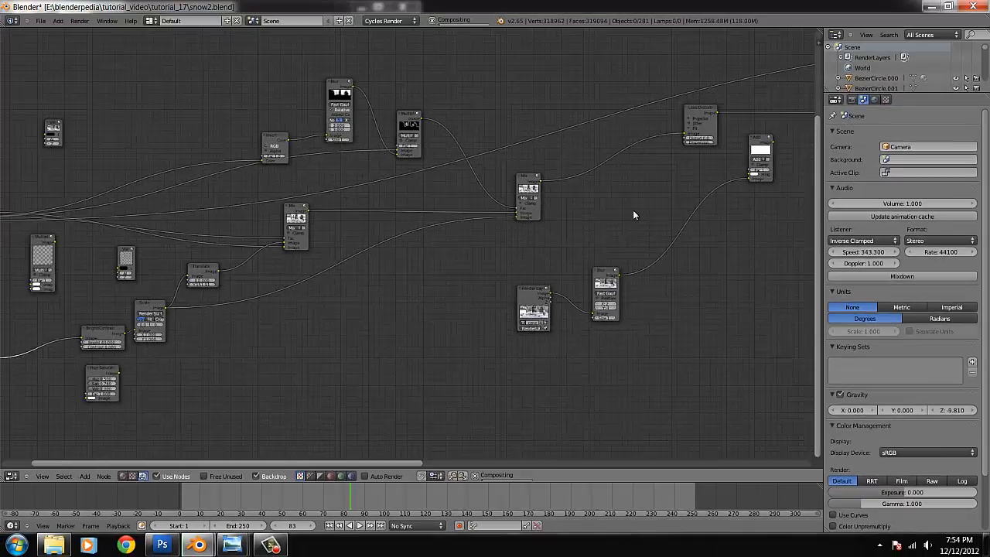
middle_drag(560, 219, 308, 290)
scroll(753, 235, down, 1)
scroll(754, 236, down, 1)
scroll(573, 266, down, 3)
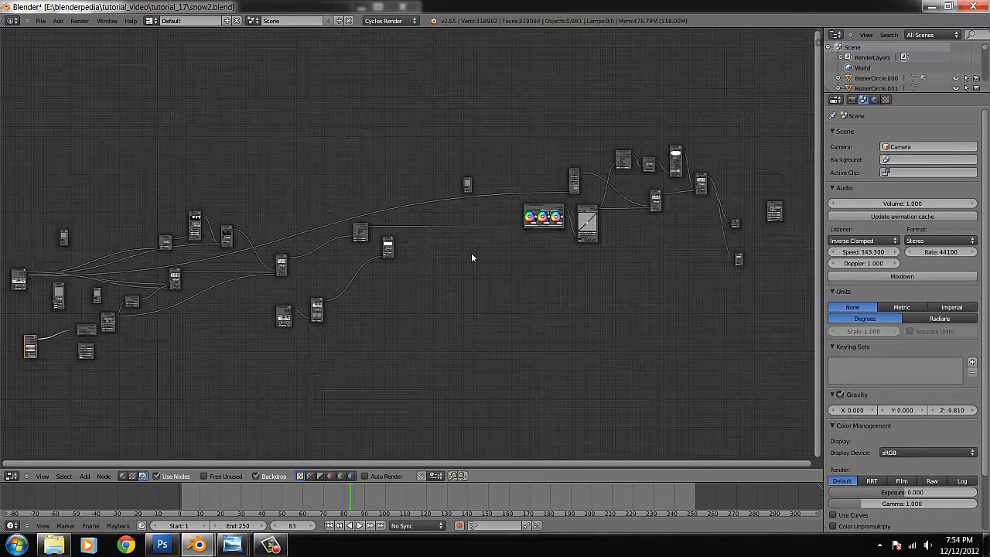
Move the unconnected node near the color balance node higher up, and show the final composite in the backdrop again
drag(457, 189, 455, 134)
scroll(617, 250, up, 2)
middle_drag(617, 249, 485, 271)
scroll(609, 246, up, 1)
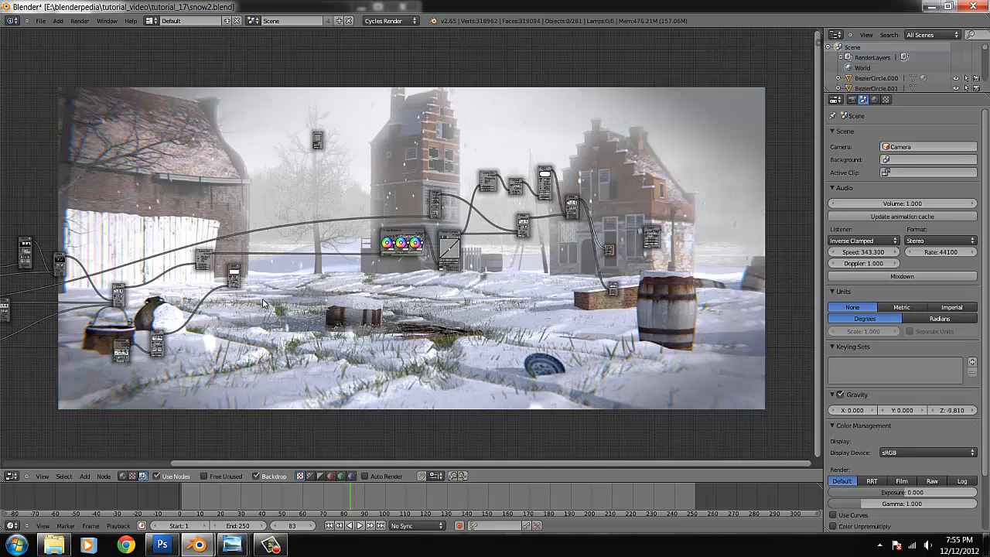
Set both the X and Y blur of the Blur node between Invert and Multiply to 0%
middle_drag(262, 302, 499, 307)
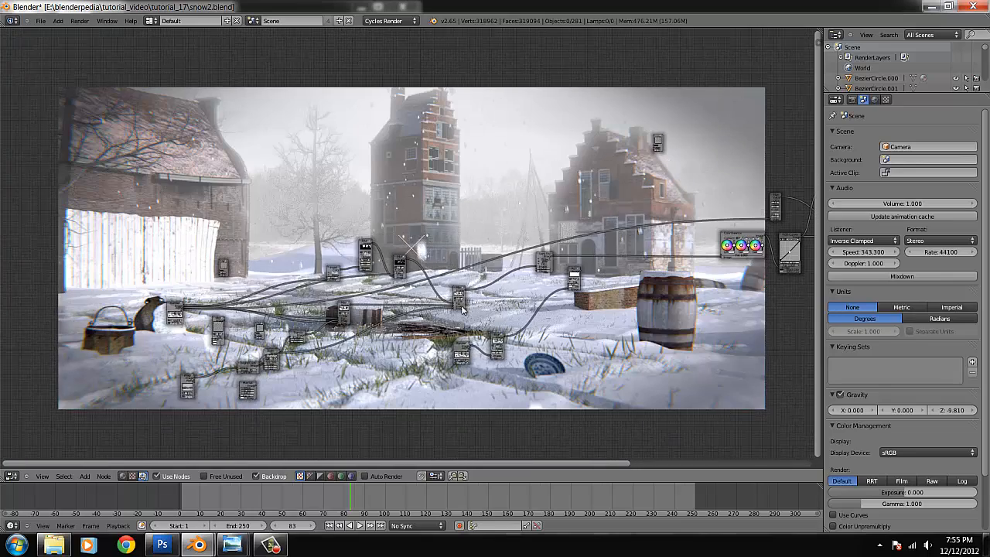
scroll(464, 308, up, 3)
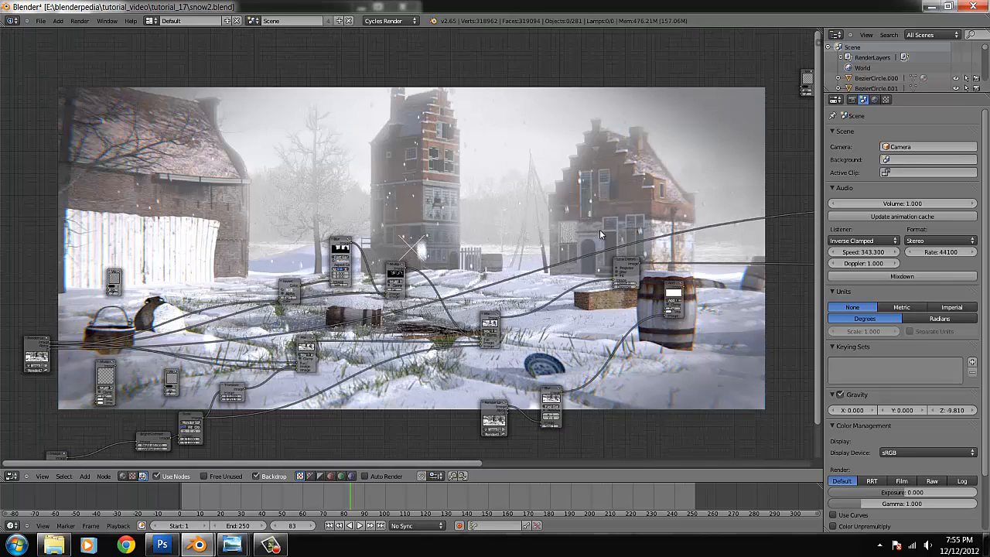
middle_drag(544, 272, 486, 260)
scroll(486, 261, up, 5)
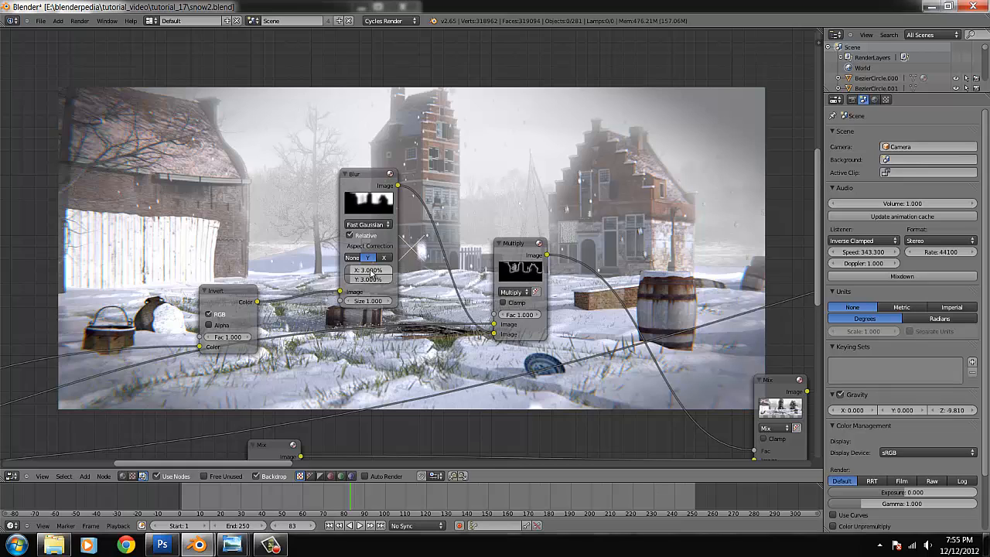
click(369, 270)
text(0)
key(Return)
click(367, 280)
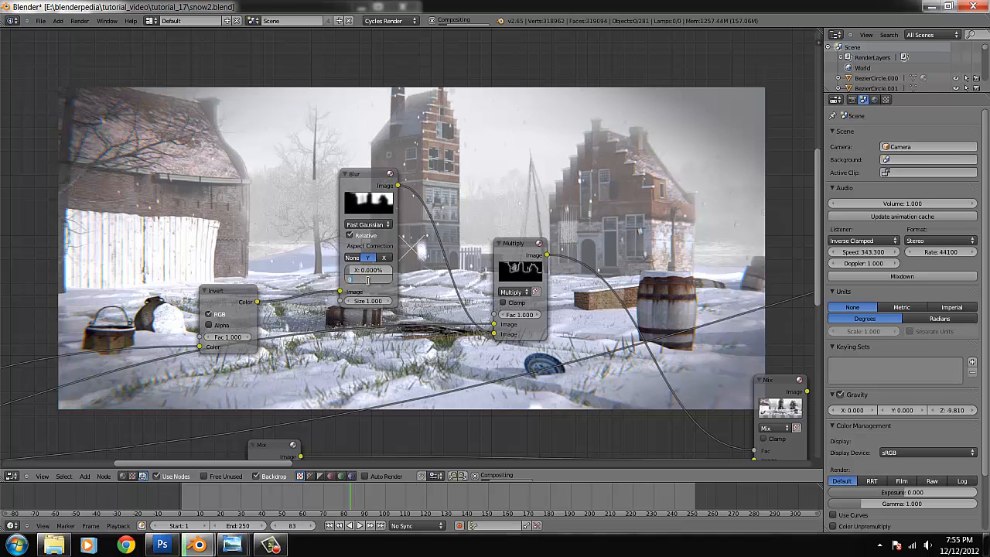
text(0)
key(Return)
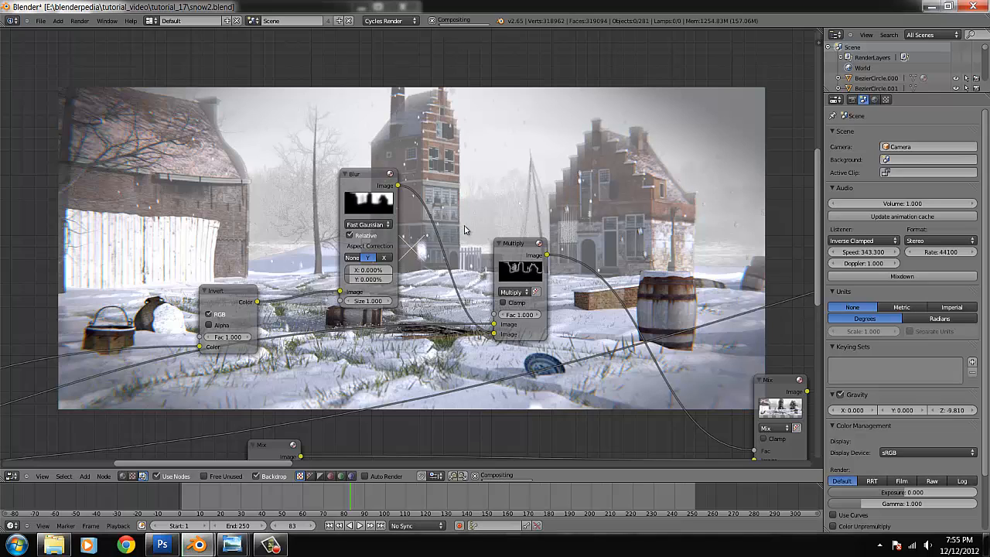
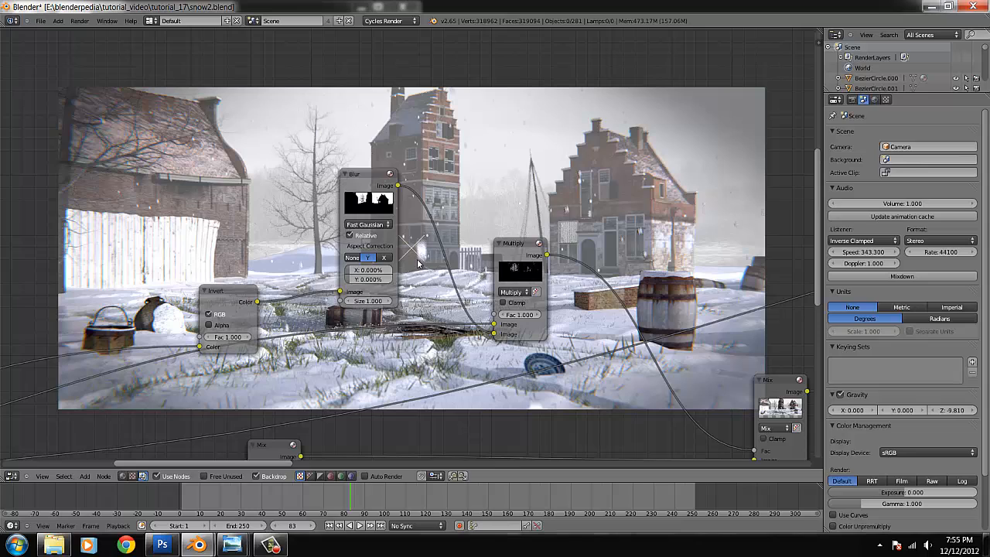
Set the Blur node's X and Y blur to 0.5%
click(370, 269)
text(0.5)
key(Return)
click(363, 278)
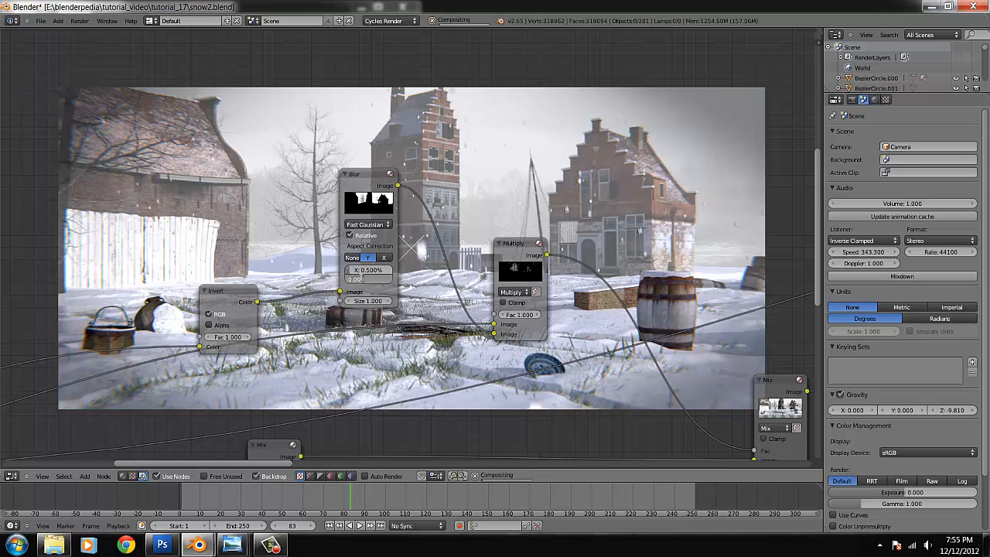
text(.5)
key(Return)
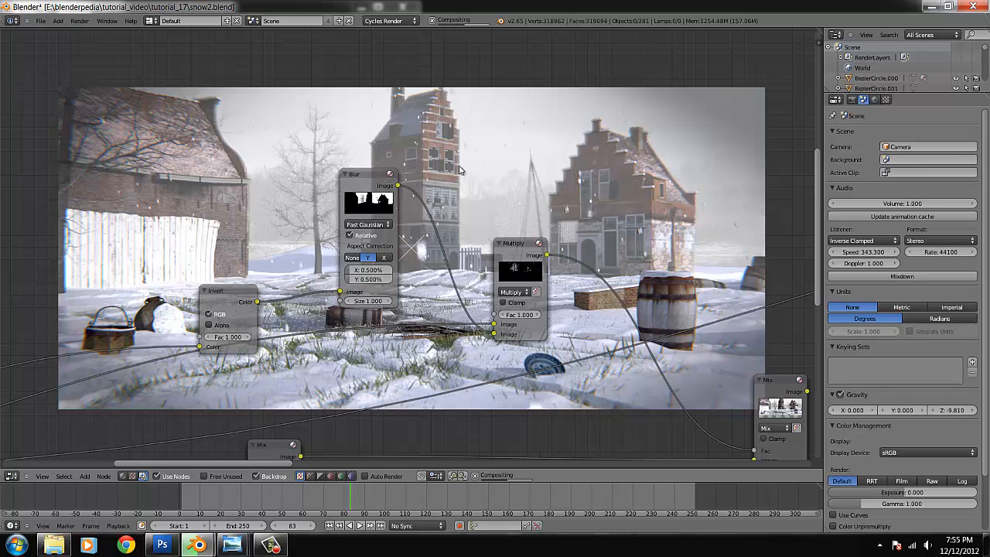
Set the Blur node's X and Y blur to 3% for a wide, soft glow around the buildings
middle_drag(390, 159, 478, 218)
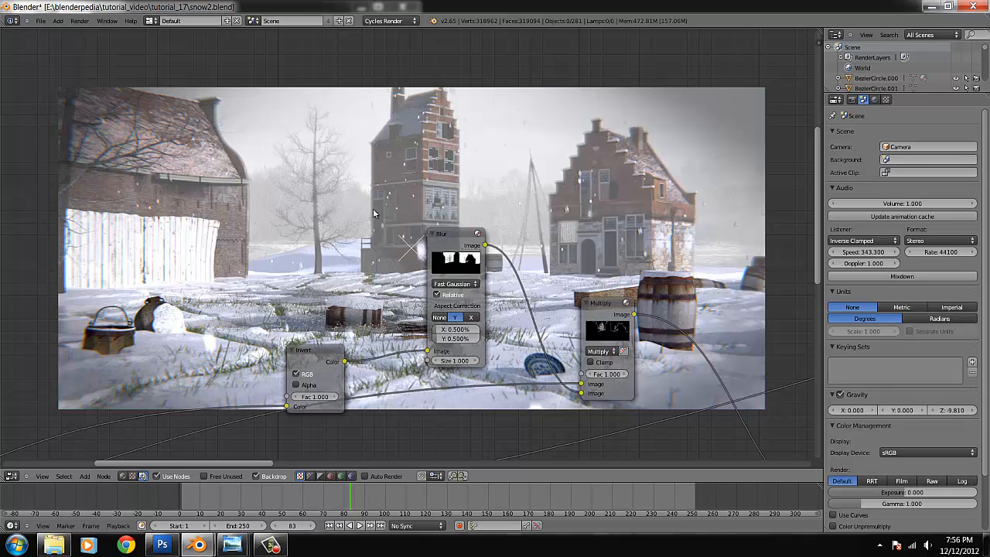
click(458, 330)
text(3)
key(Return)
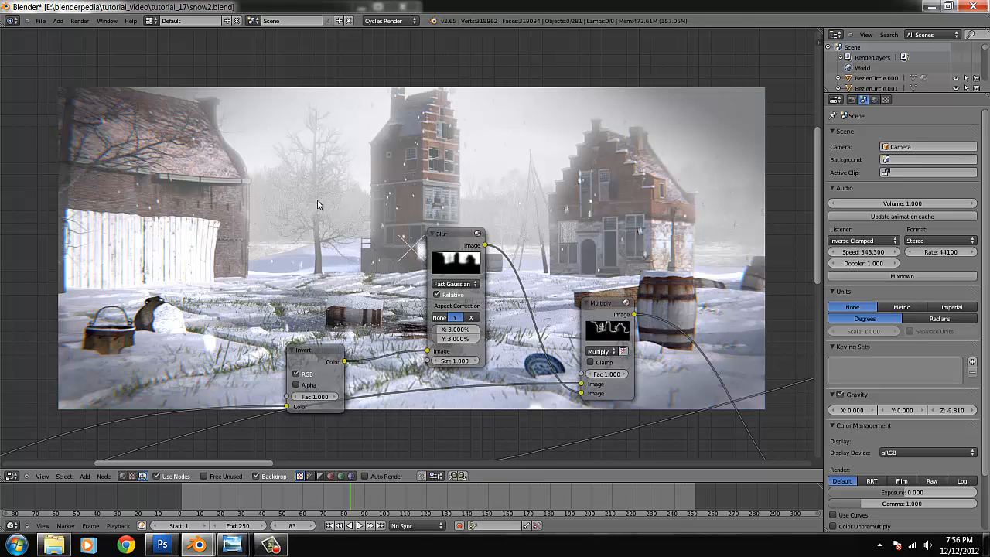
middle_drag(571, 175, 547, 222)
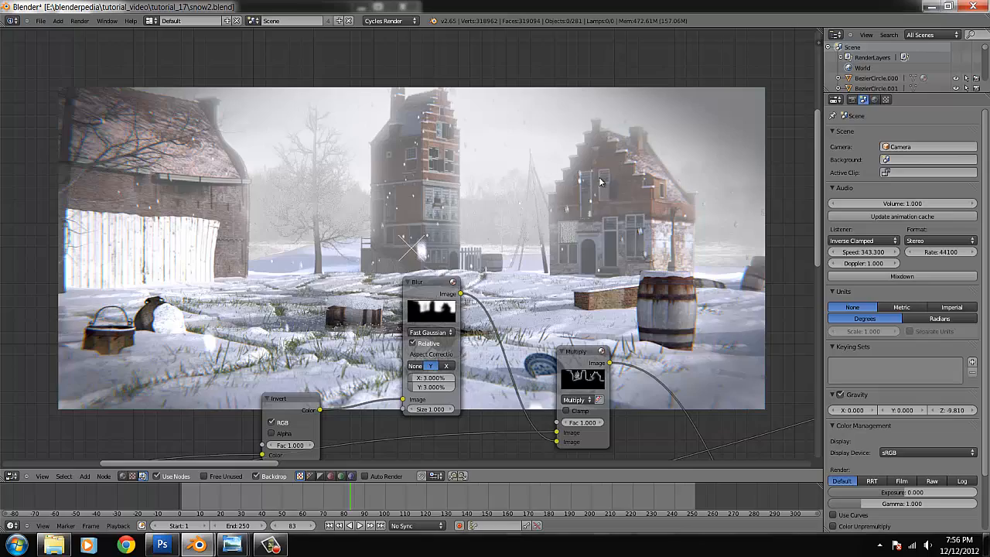
Move the Add node closer to the Blur node fed by the second Render Layers node, and shift that Render Layers node slightly outward
scroll(609, 300, down, 5)
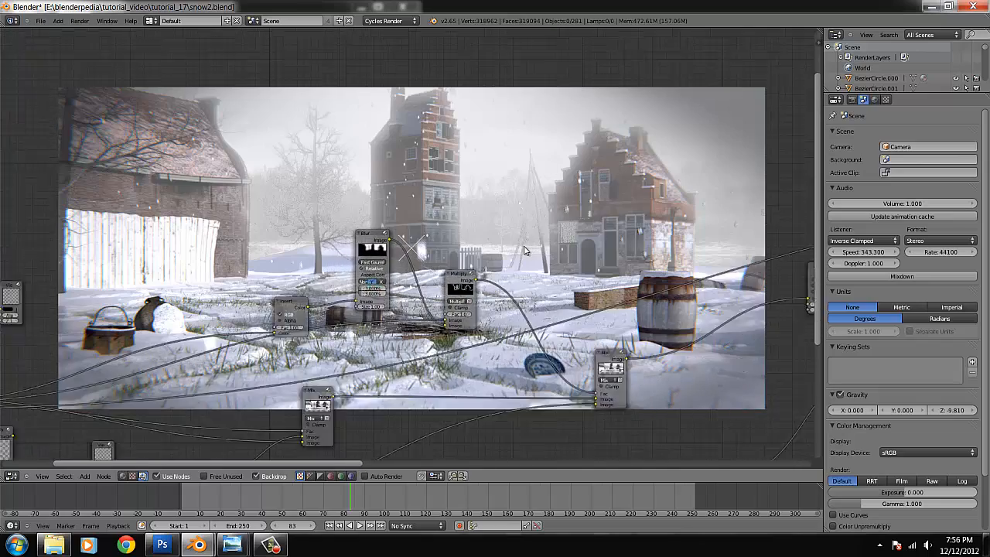
middle_drag(510, 211, 406, 177)
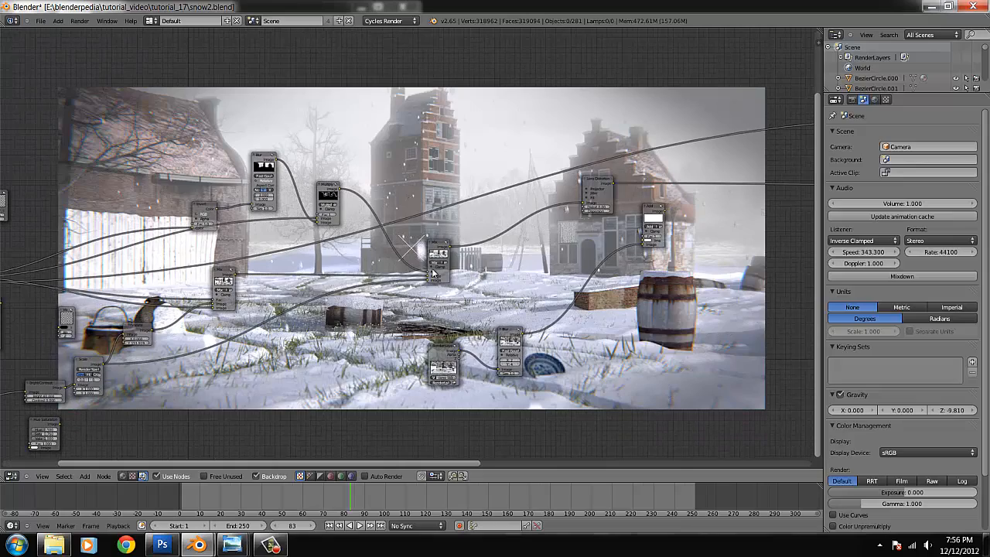
middle_drag(367, 315, 568, 282)
middle_drag(301, 188, 242, 186)
scroll(610, 264, down, 1)
scroll(610, 264, up, 4)
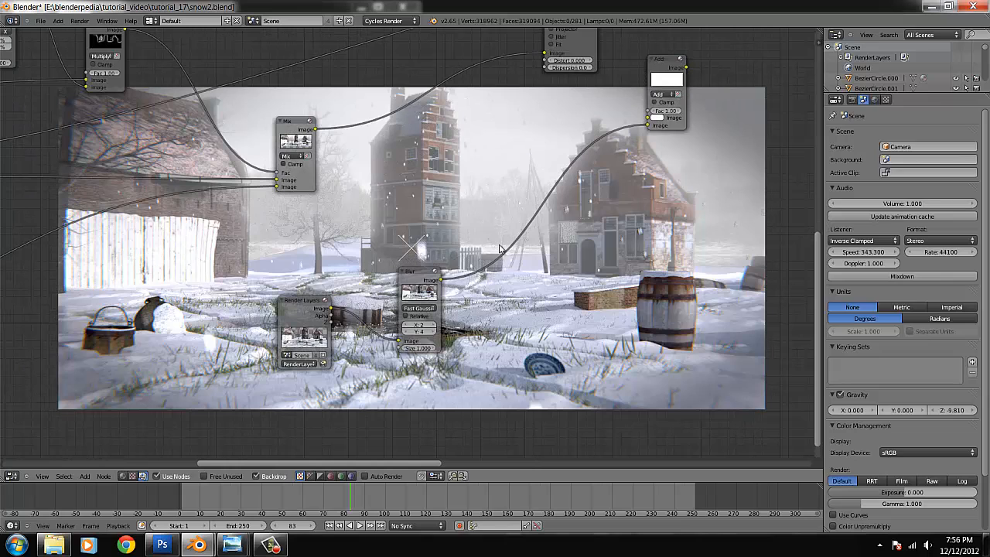
drag(308, 306, 296, 319)
scroll(652, 138, down, 1)
middle_drag(651, 138, 540, 200)
drag(477, 214, 398, 331)
middle_drag(237, 347, 318, 308)
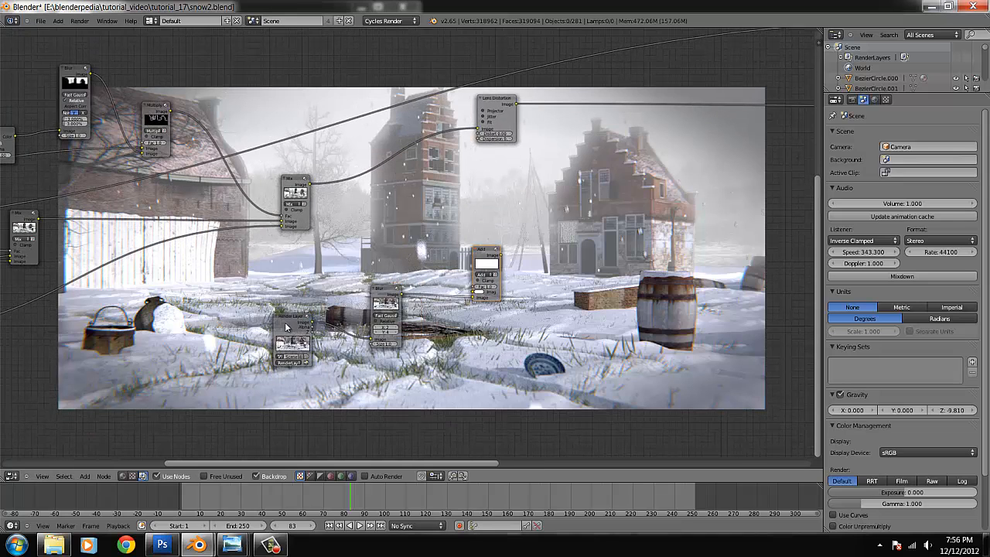
drag(294, 323, 284, 325)
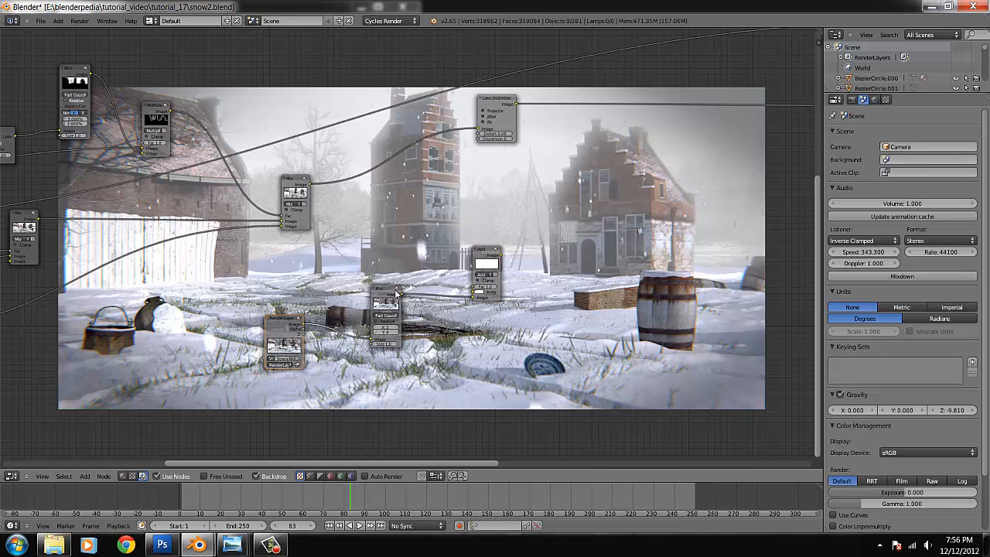
Move the Color Balance node closer to the Lens Distortion node
middle_drag(580, 205, 230, 226)
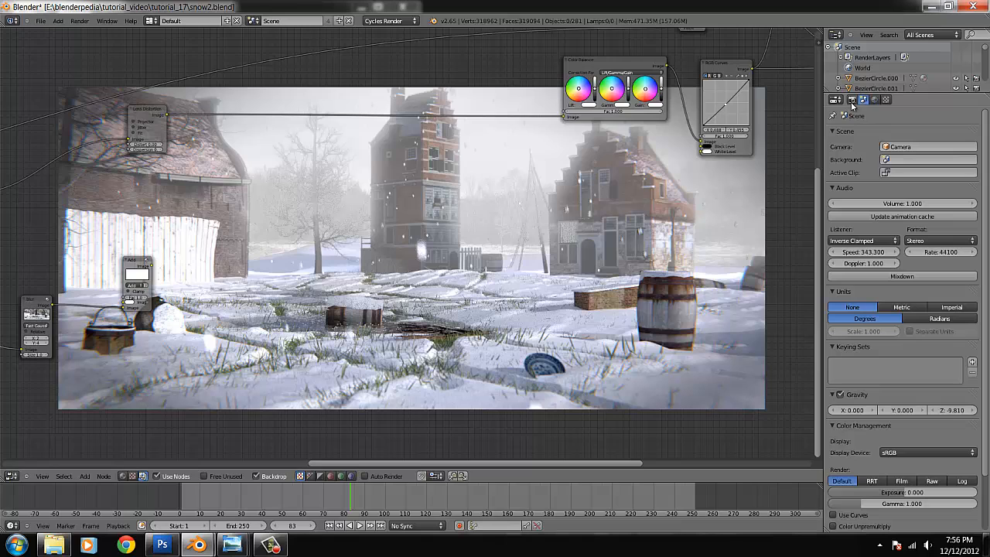
scroll(213, 274, down, 3)
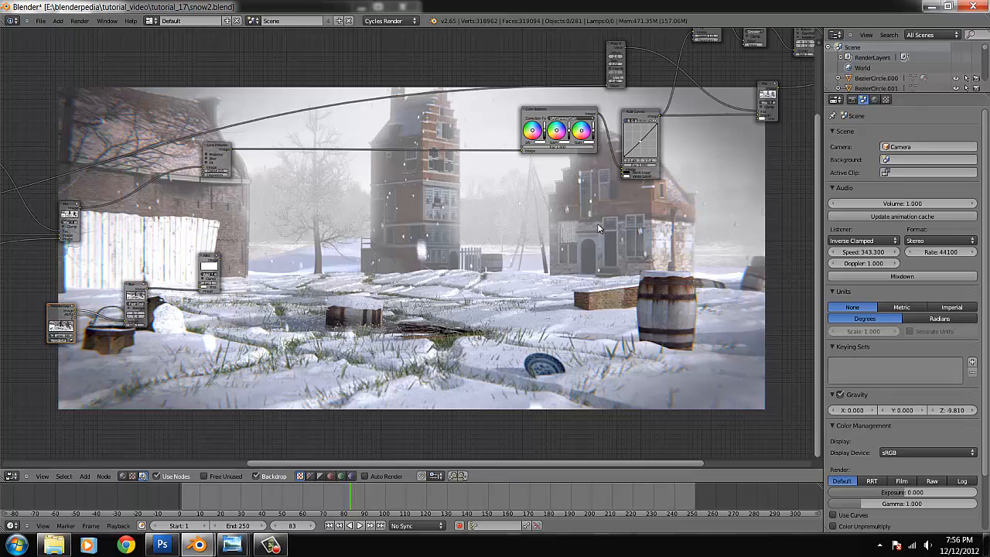
scroll(597, 226, down, 4)
middle_drag(536, 179, 514, 229)
drag(477, 201, 427, 203)
Delete the unconnected Multiply node between the first Render Layers node and the Translate node
middle_drag(372, 225, 642, 185)
middle_drag(101, 333, 278, 265)
scroll(278, 266, up, 5)
middle_drag(110, 253, 251, 321)
click(302, 230)
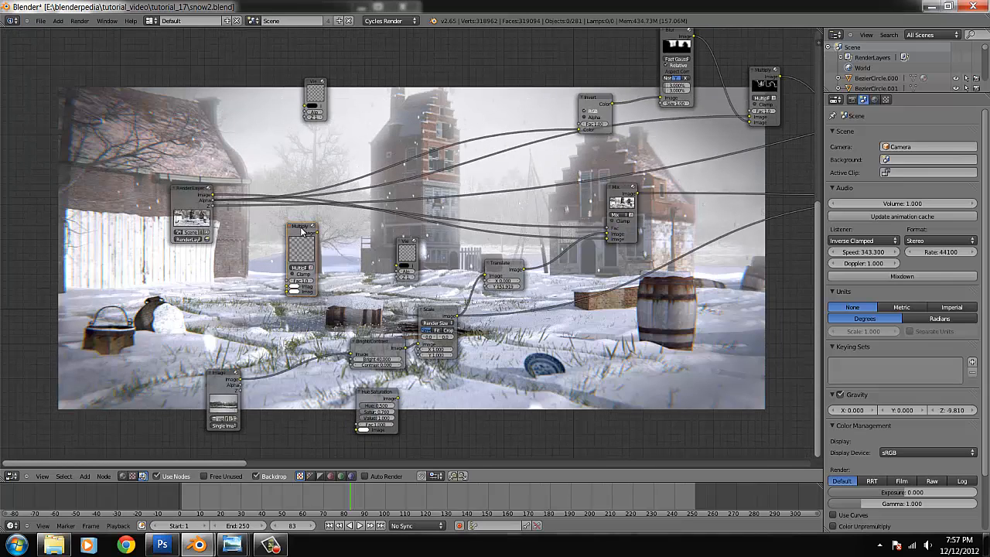
key(x)
scroll(393, 259, up, 1)
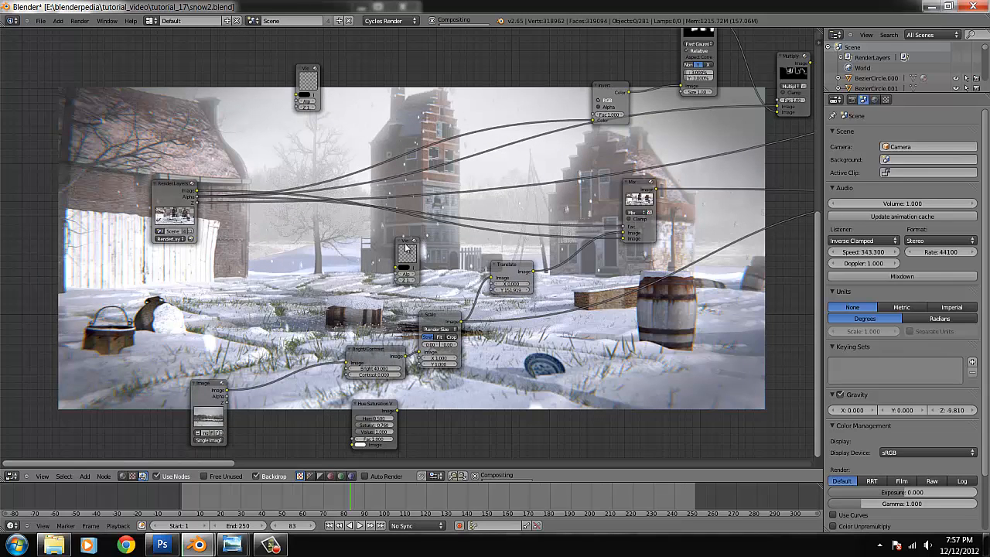
Delete the two unconnected Viewer nodes near the first Render Layers node
click(405, 246)
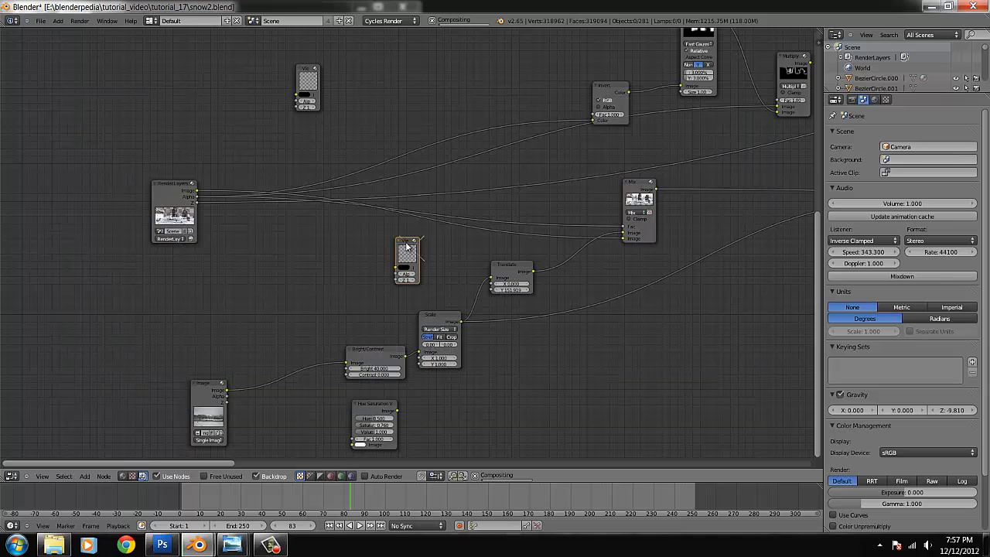
key(x)
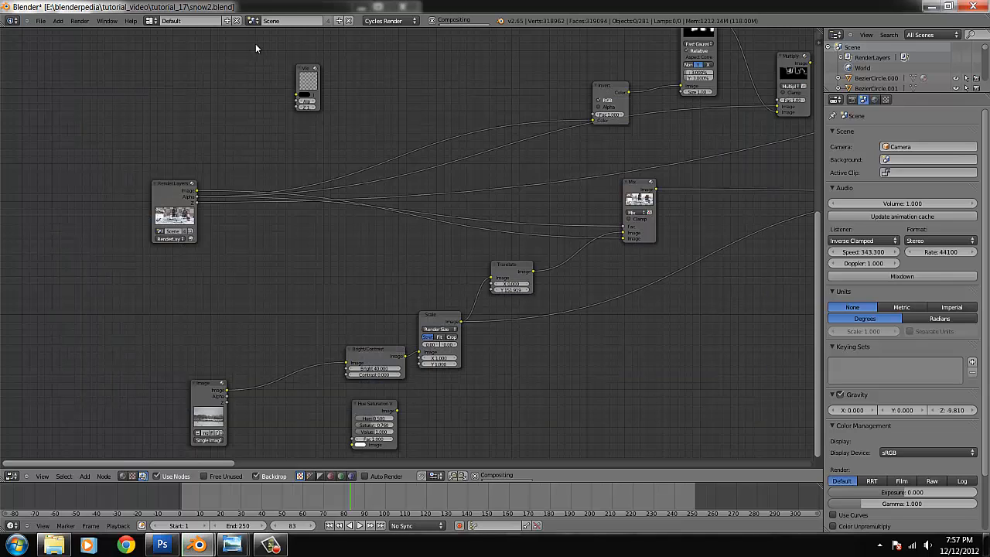
click(308, 72)
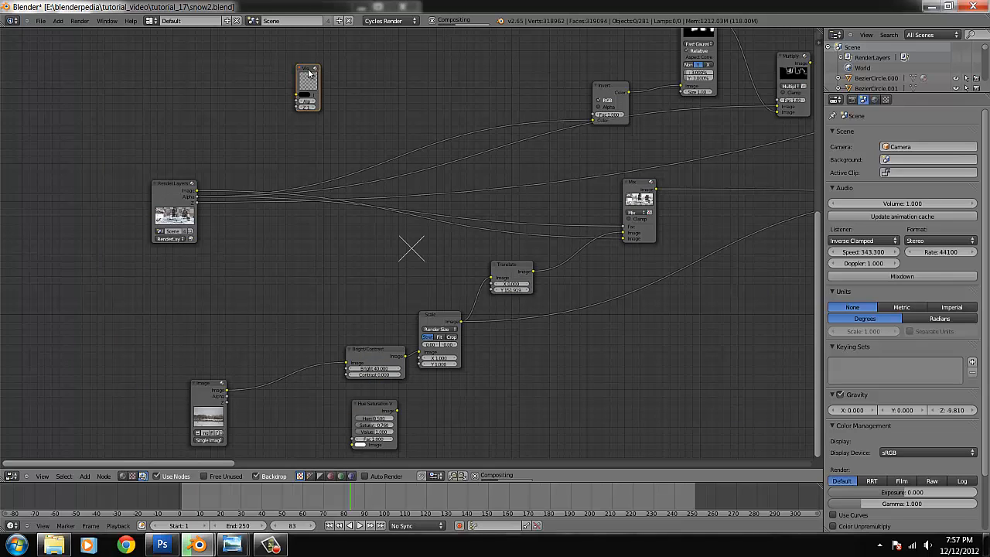
key(x)
Show the final composite in the backdrop using the Viewer connected at the end of the node chain
scroll(475, 225, down, 5)
middle_drag(280, 262, 320, 246)
scroll(669, 213, down, 1)
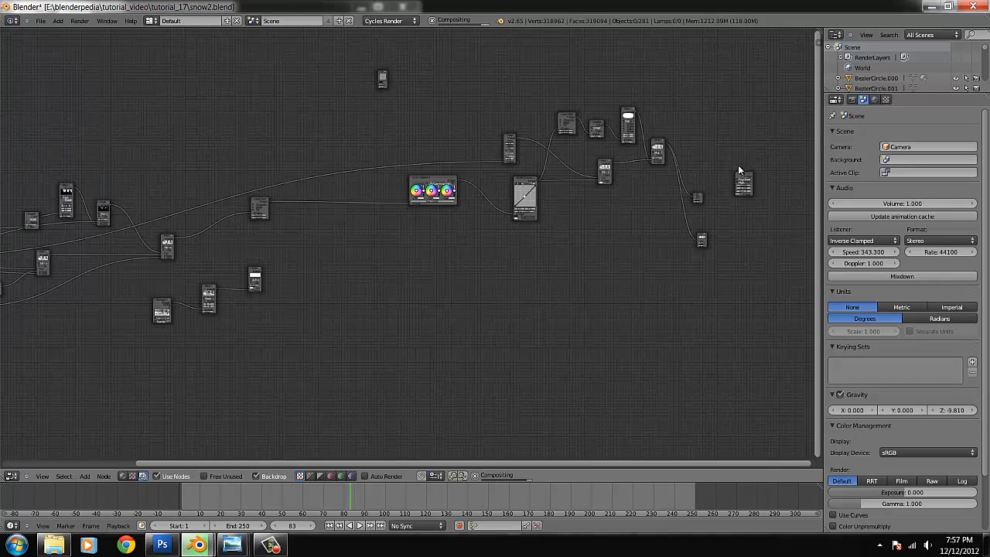
click(698, 196)
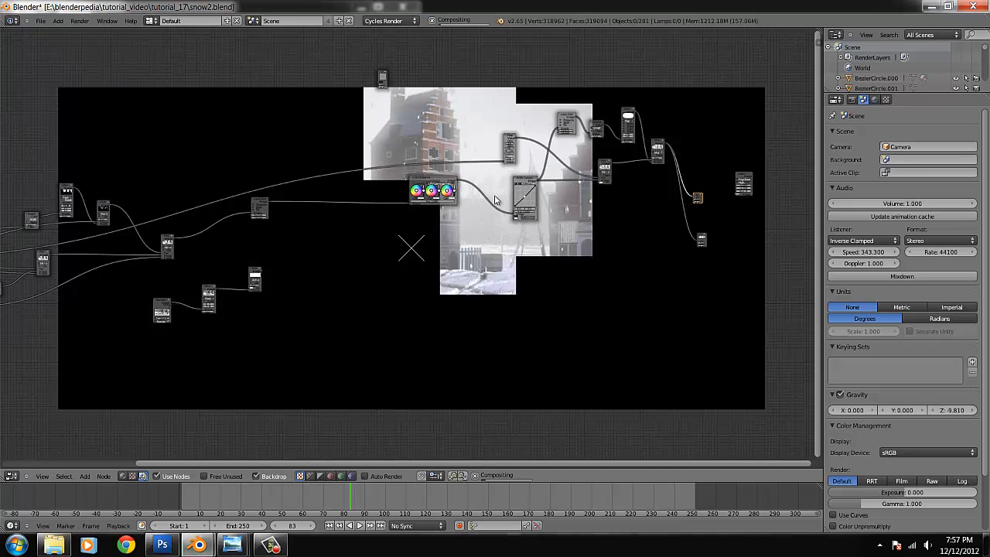
Move the Bright/Contrast node farther from the Scale node, and nudge the Scale node slightly
middle_drag(303, 288, 625, 271)
scroll(270, 309, up, 5)
middle_drag(272, 311, 457, 280)
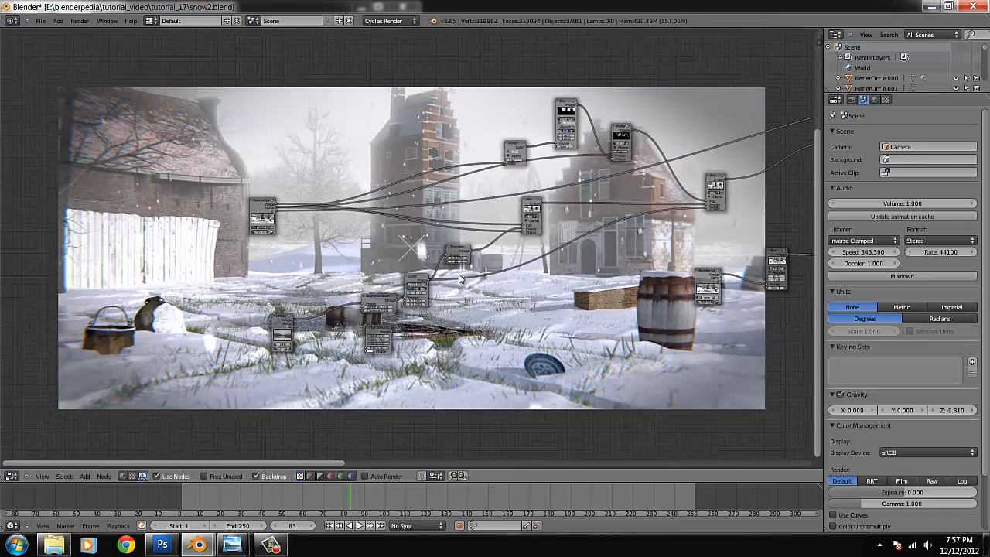
scroll(472, 285, up, 4)
drag(363, 325, 318, 326)
drag(425, 292, 419, 287)
scroll(313, 348, up, 2)
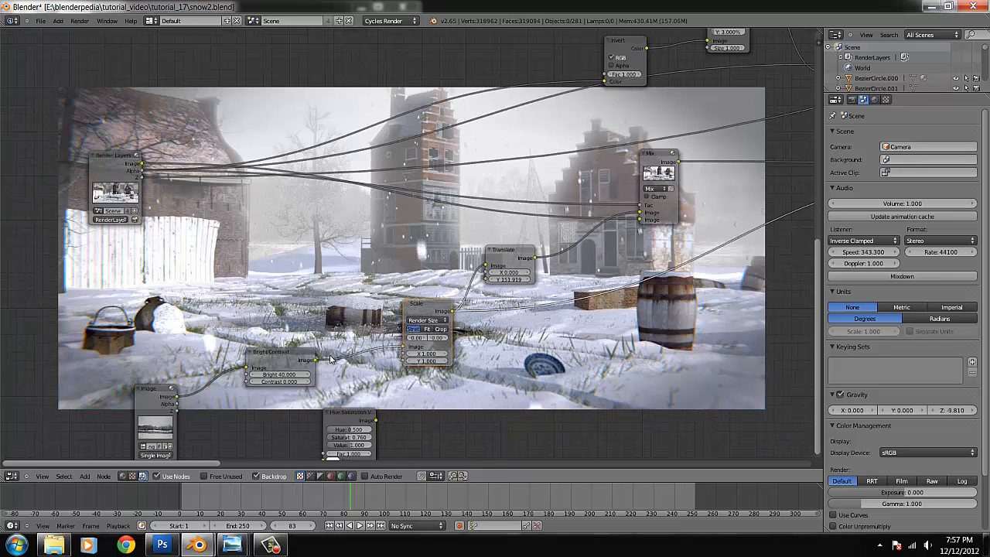
Set the background image's Bright value in the Bright/Contrast node to 0 for comparison, and restore it to 40
click(285, 374)
text(0)
key(Return)
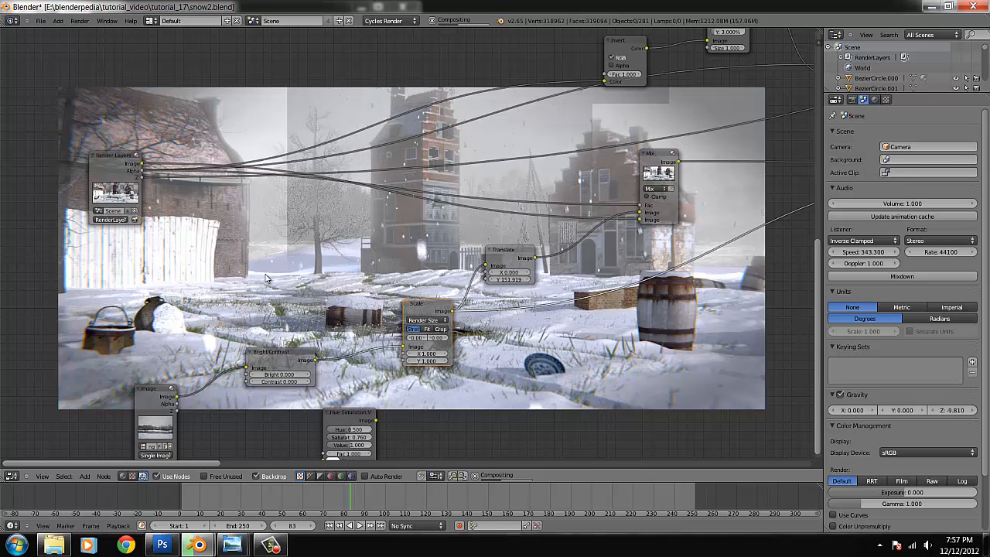
click(283, 374)
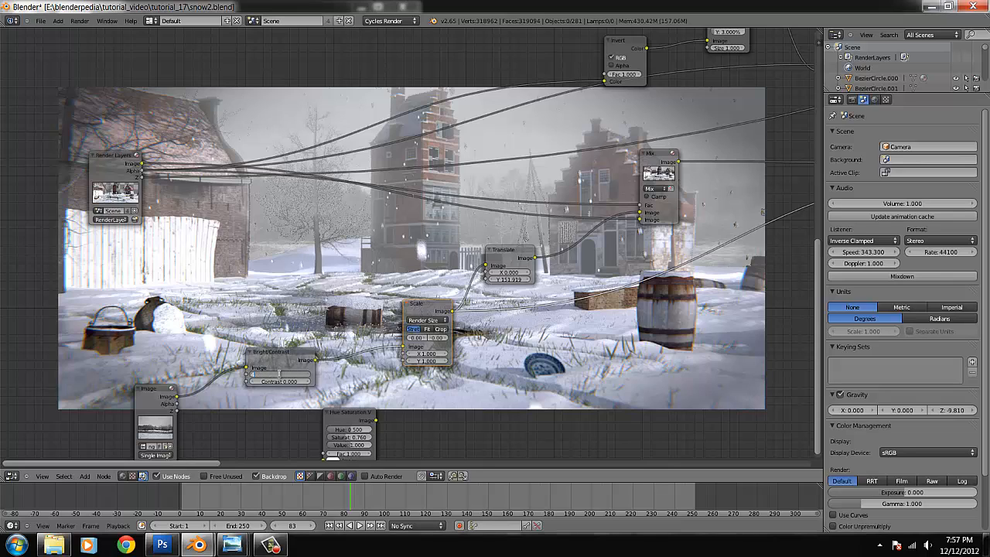
key(Return)
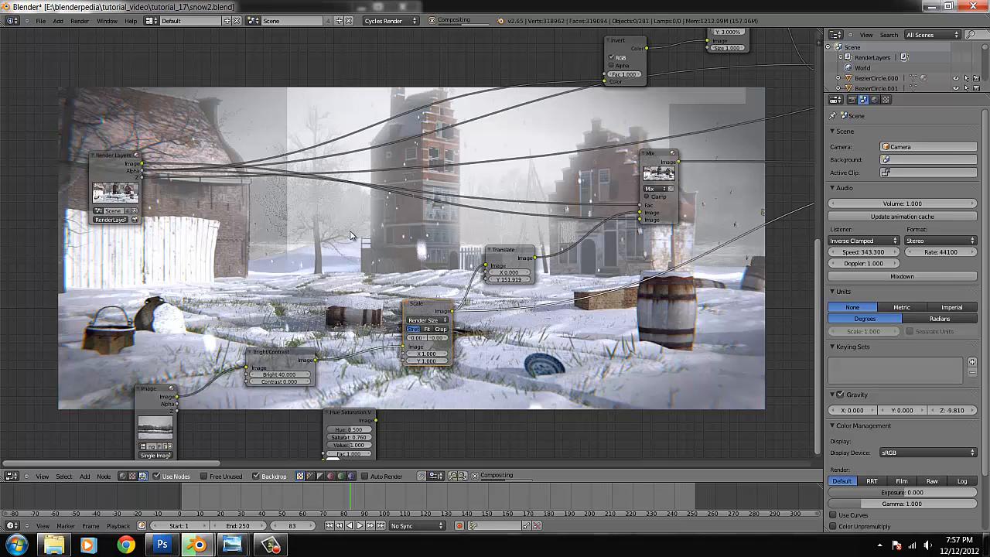
Delete the unconnected Hue Saturation Value node below the Bright/Contrast node
click(363, 416)
key(x)
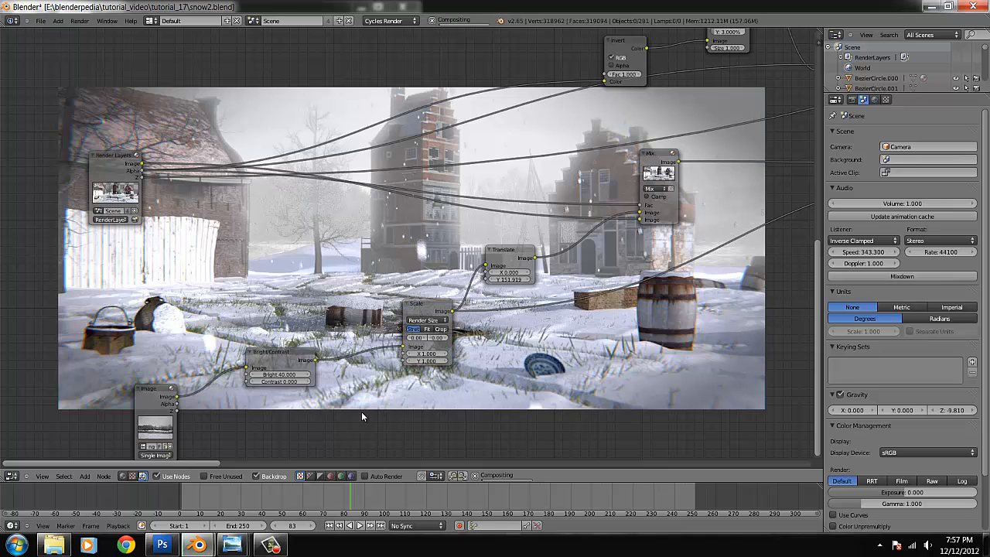
middle_drag(568, 391, 550, 398)
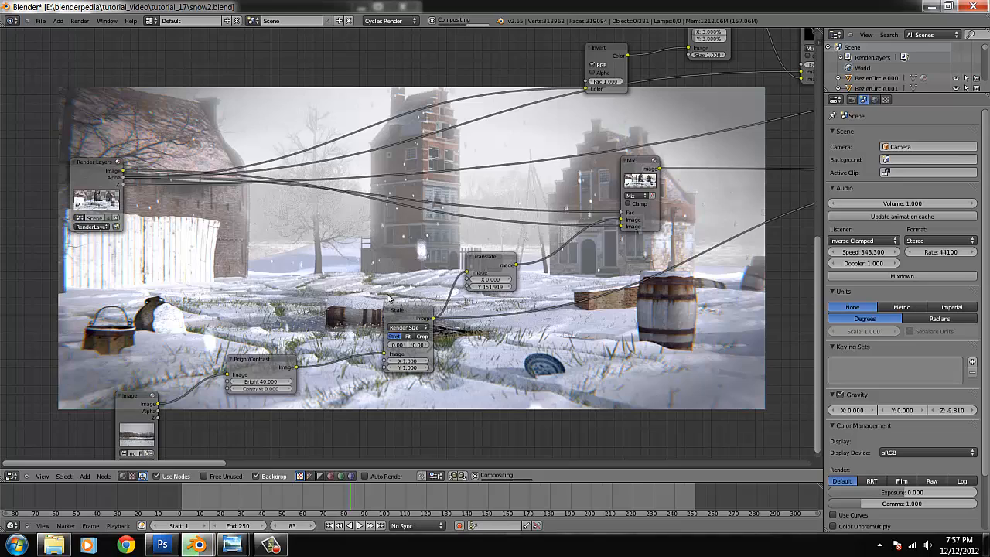
Move the Invert, Blur and Multiply nodes of the glow mask up and away from the Mix nodes
middle_drag(550, 229, 488, 245)
middle_drag(651, 246, 423, 310)
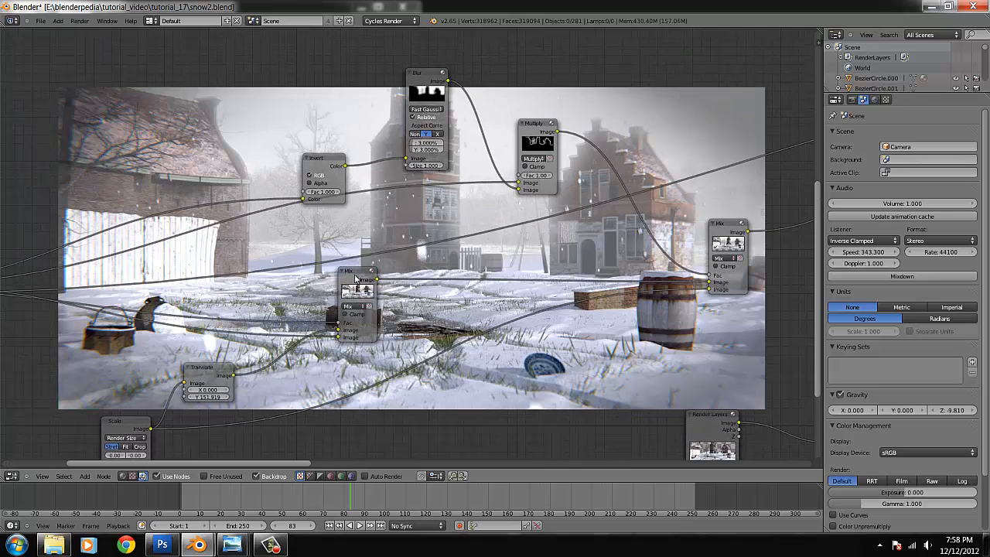
scroll(356, 279, down, 2)
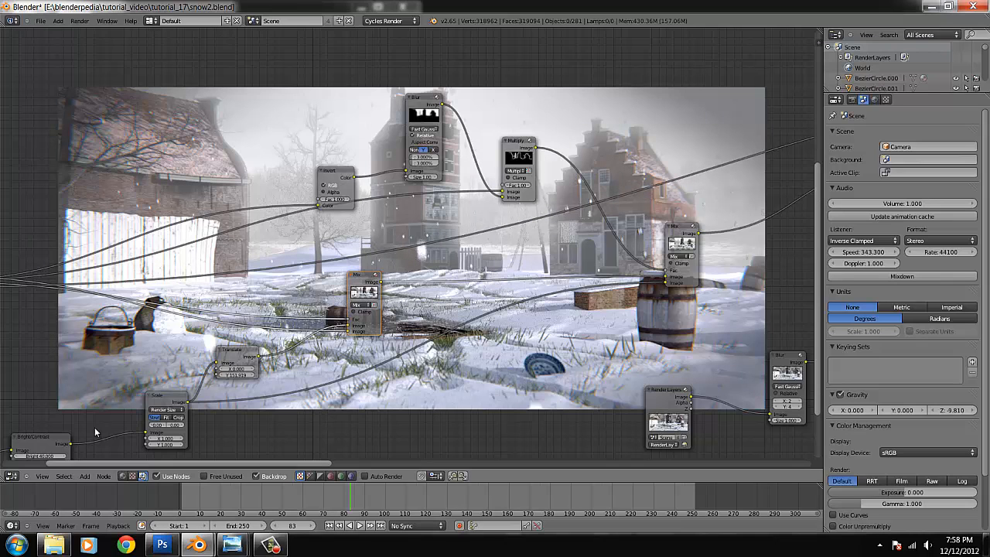
scroll(112, 285, down, 2)
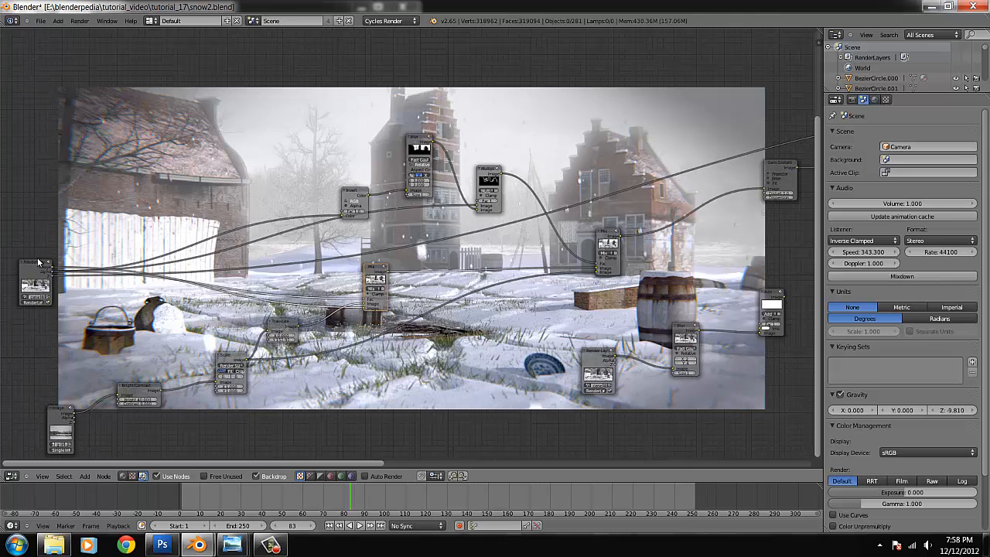
scroll(392, 169, up, 2)
drag(325, 166, 296, 133)
drag(416, 87, 386, 70)
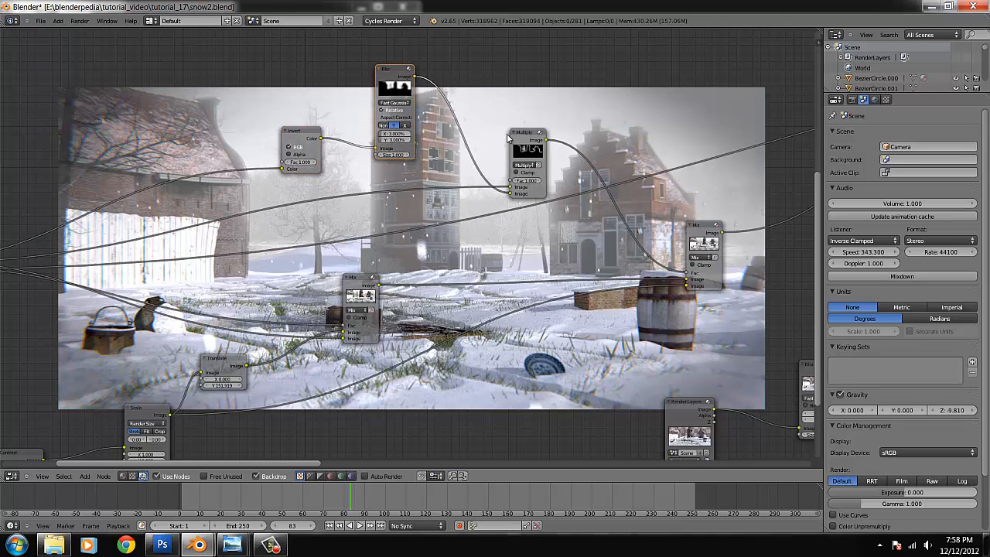
drag(527, 134, 494, 119)
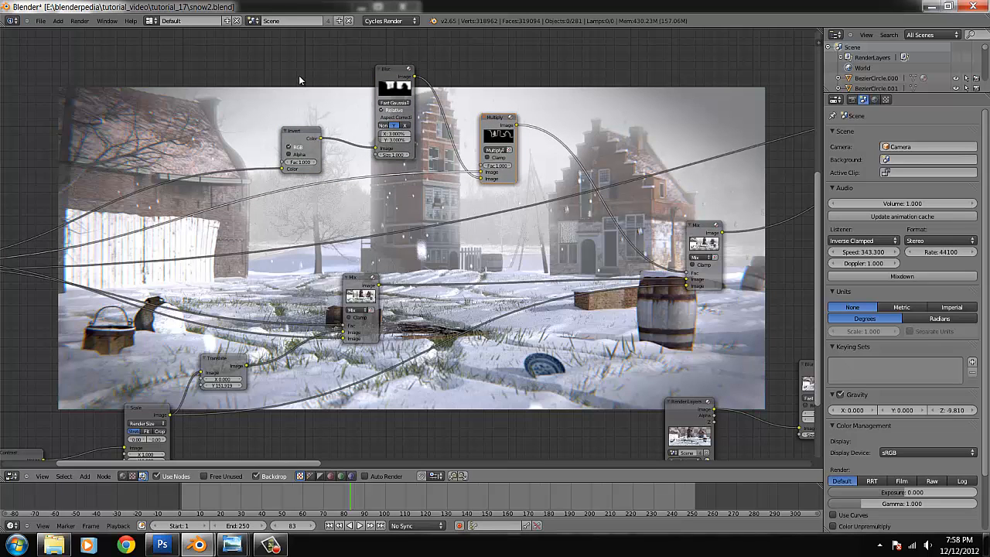
Set the Lens Distortion node's Dispersion to 0 and compare the barrel's edges in the backdrop
scroll(304, 91, down, 2)
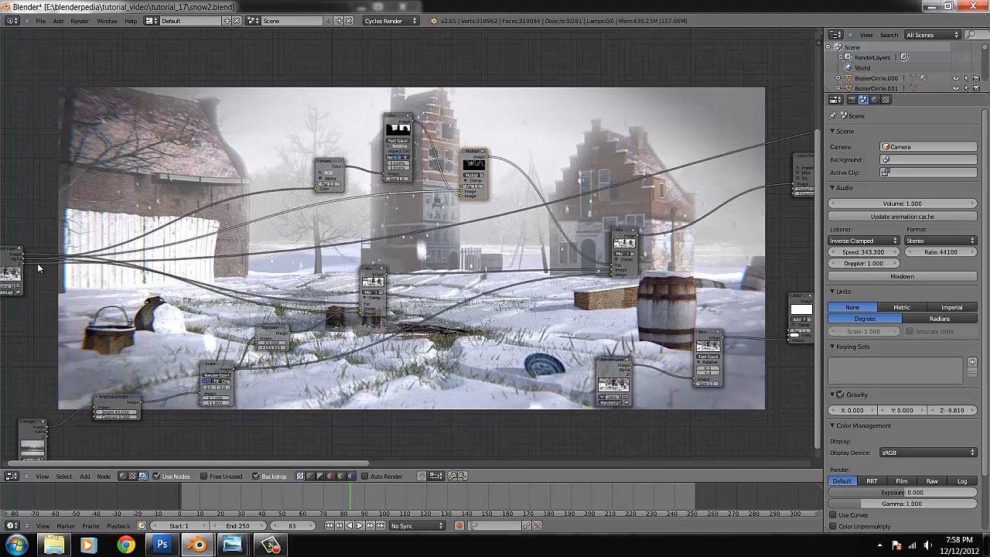
middle_drag(565, 276, 480, 240)
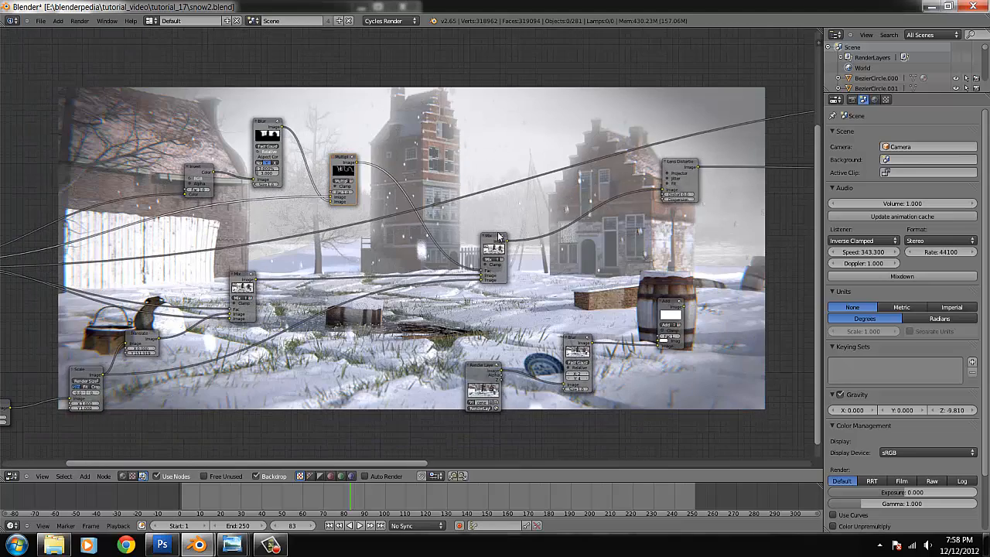
middle_drag(642, 203, 397, 244)
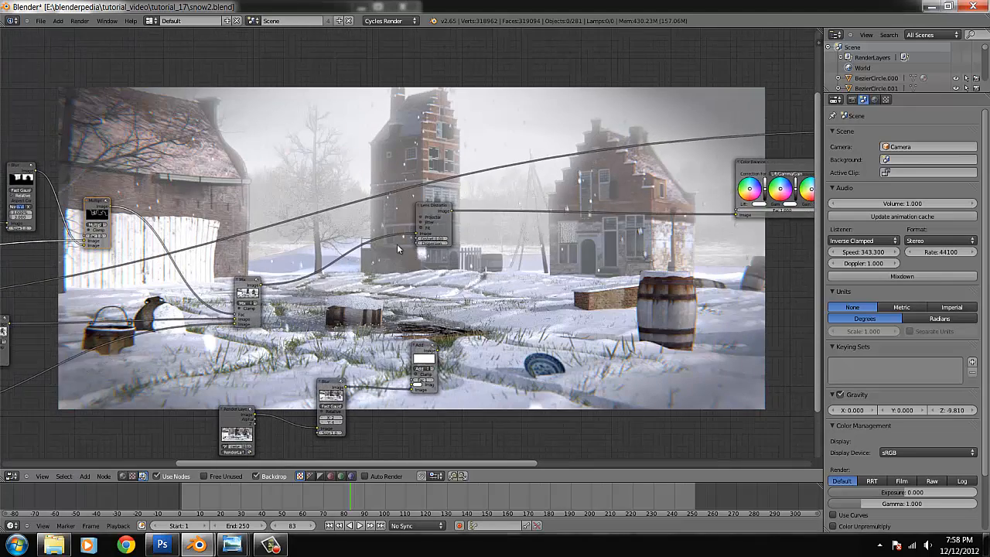
scroll(433, 249, up, 2)
scroll(484, 251, up, 5)
click(473, 243)
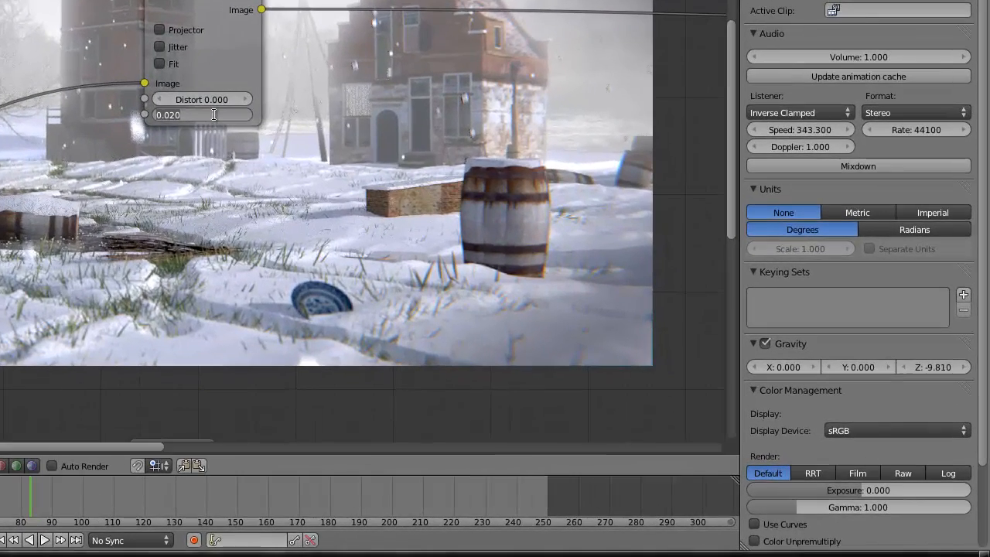
text(0)
key(Return)
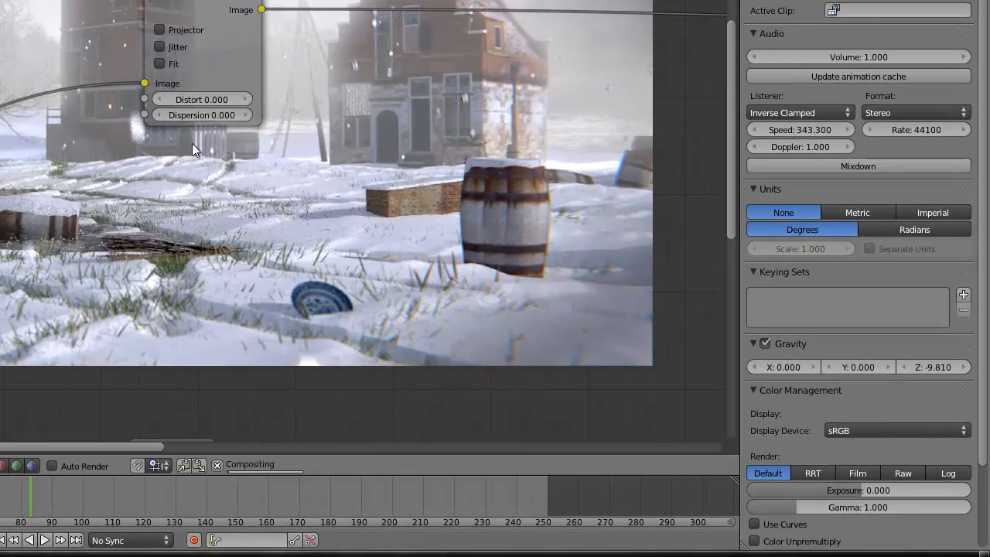
middle_drag(77, 232, 114, 314)
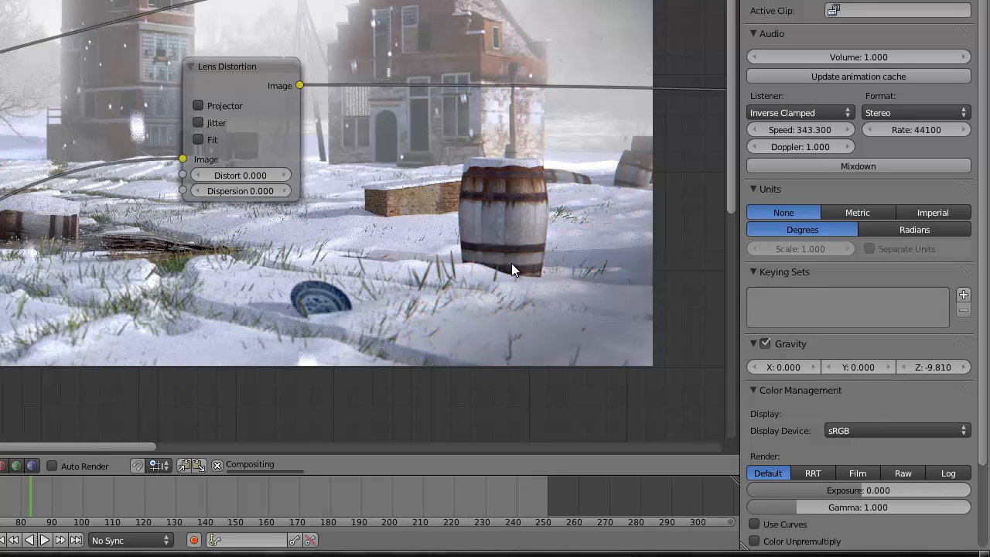
middle_drag(452, 207, 450, 236)
Set the Lens Distortion node's Dispersion to 0.02 for slight color fringing toward the image edges
click(235, 223)
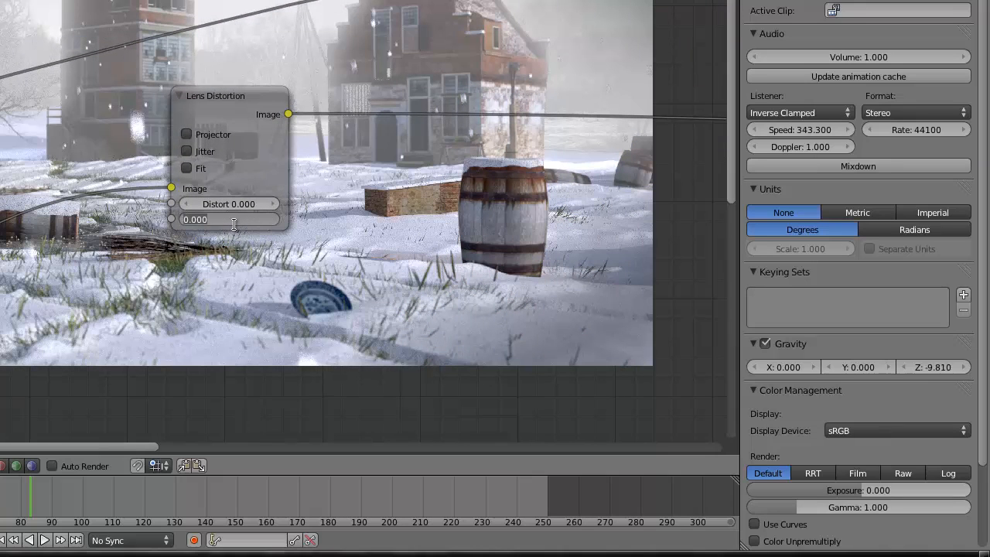
text(0.02)
key(Return)
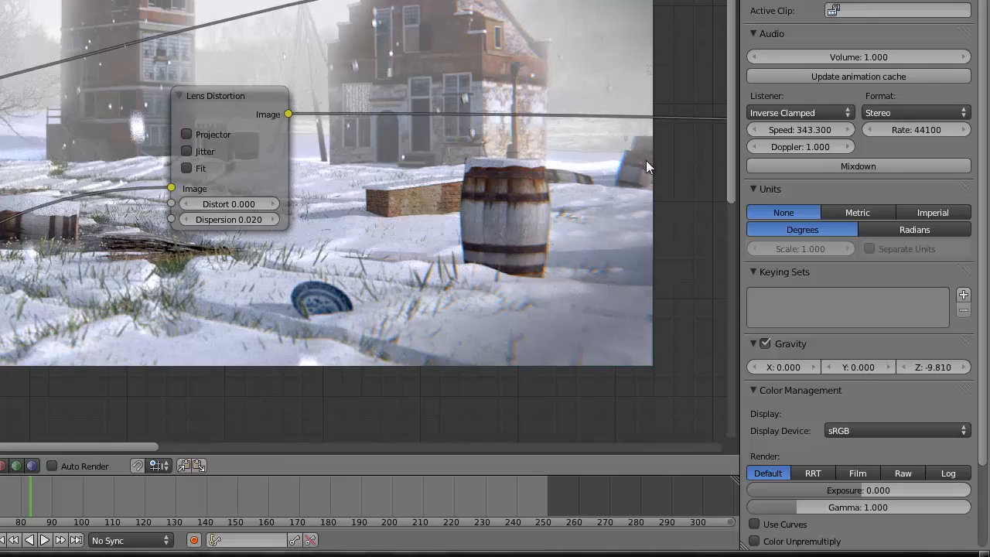
middle_drag(661, 192, 173, 225)
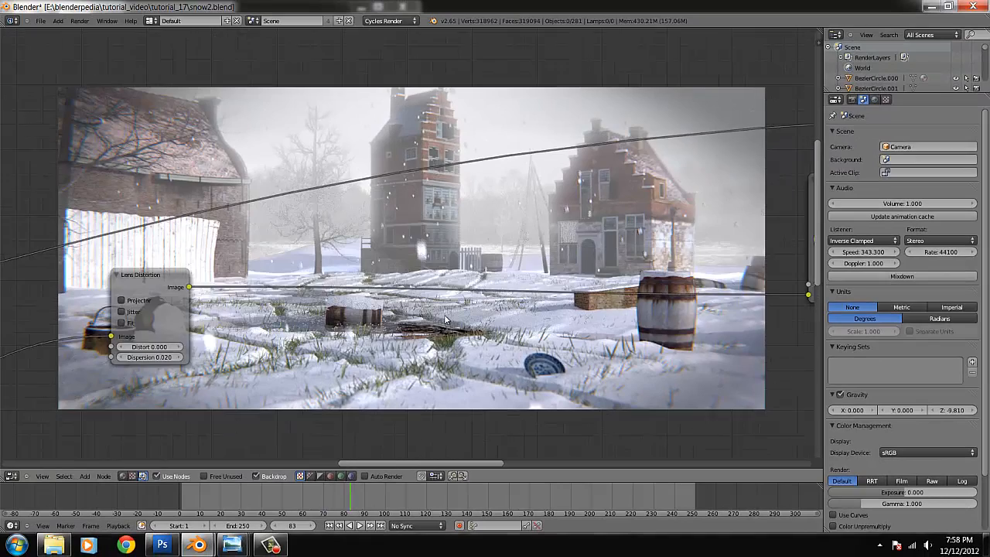
Bypass the Color Balance node by linking the Lens Distortion output straight into the RGB Curves node's Image input
scroll(560, 315, down, 9)
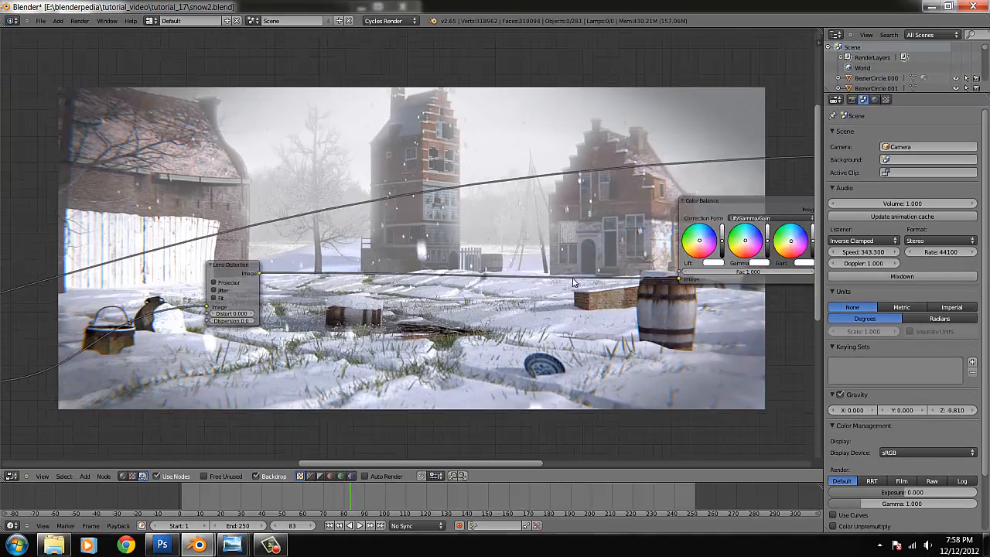
middle_drag(563, 251, 226, 317)
middle_drag(434, 295, 338, 295)
scroll(338, 294, up, 3)
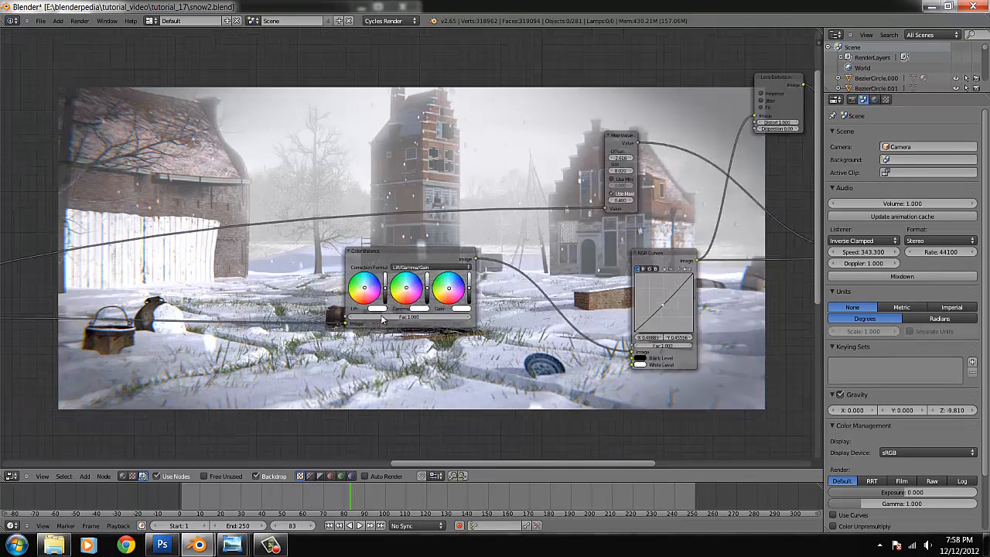
middle_drag(560, 296, 516, 298)
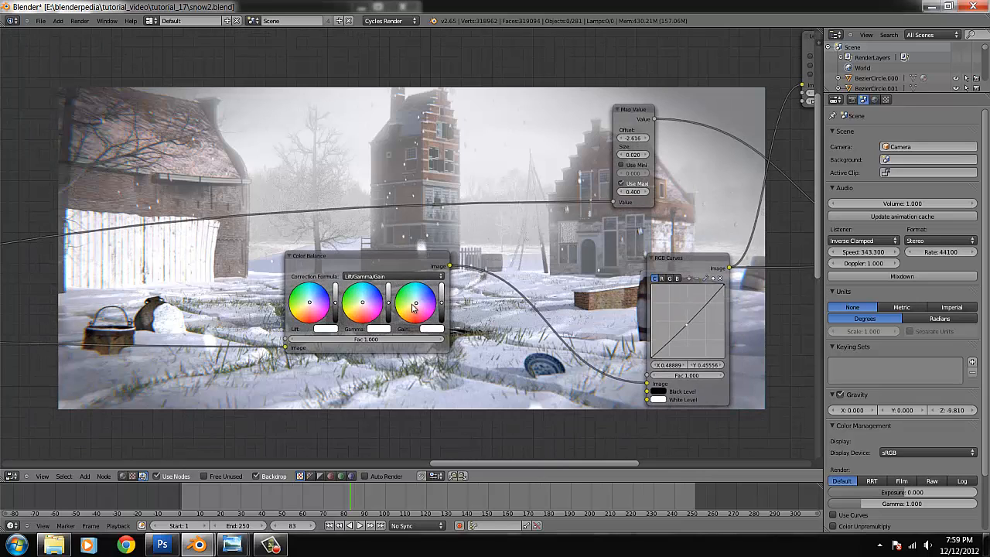
drag(284, 349, 609, 393)
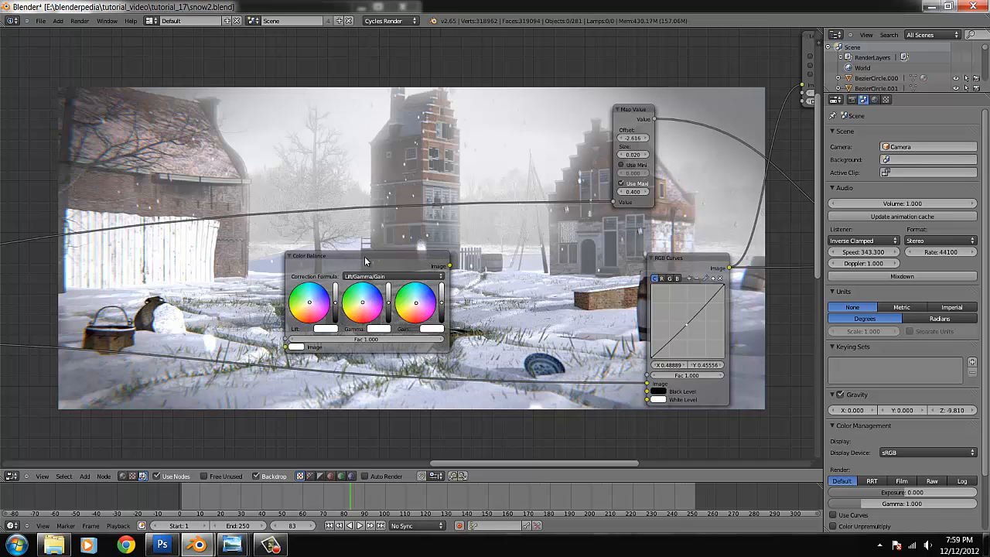
Reconnect the Color Balance node between the Lens Distortion and RGB Curves nodes
drag(648, 384, 287, 347)
drag(450, 267, 553, 343)
drag(451, 267, 645, 384)
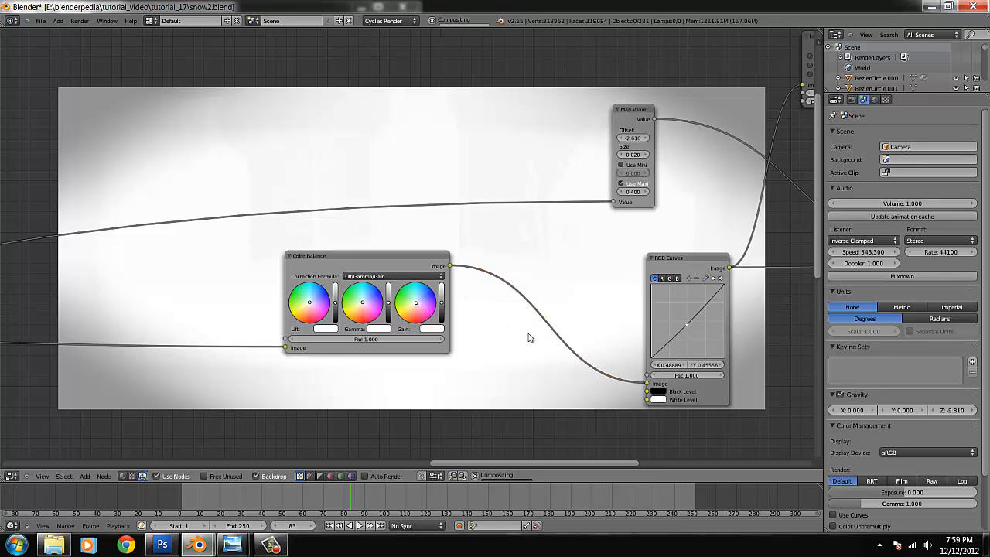
Lower the Color Balance node's Lift brightness slightly and move the node down and away from the RGB Curves node
mouse_move(478, 322)
middle_down()
mouse_move(529, 305)
mouse_move(478, 317)
middle_up()
scroll(478, 317, up, 1)
scroll(365, 307, up, 1)
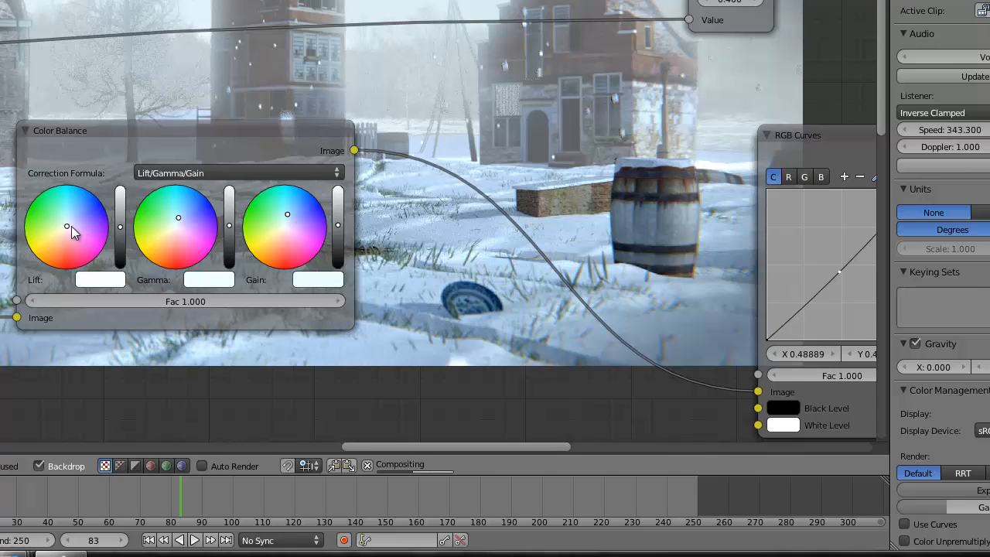
click(121, 228)
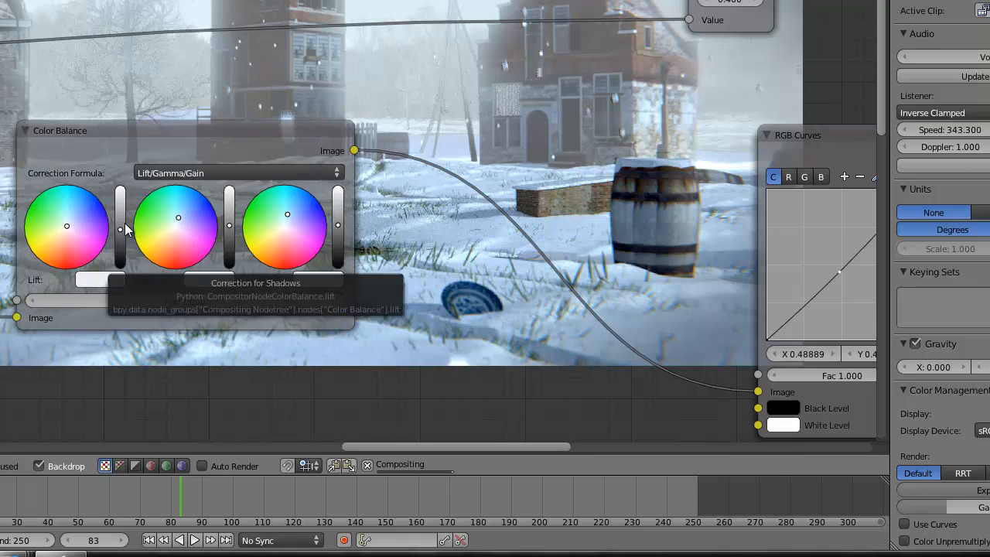
scroll(264, 124, down, 2)
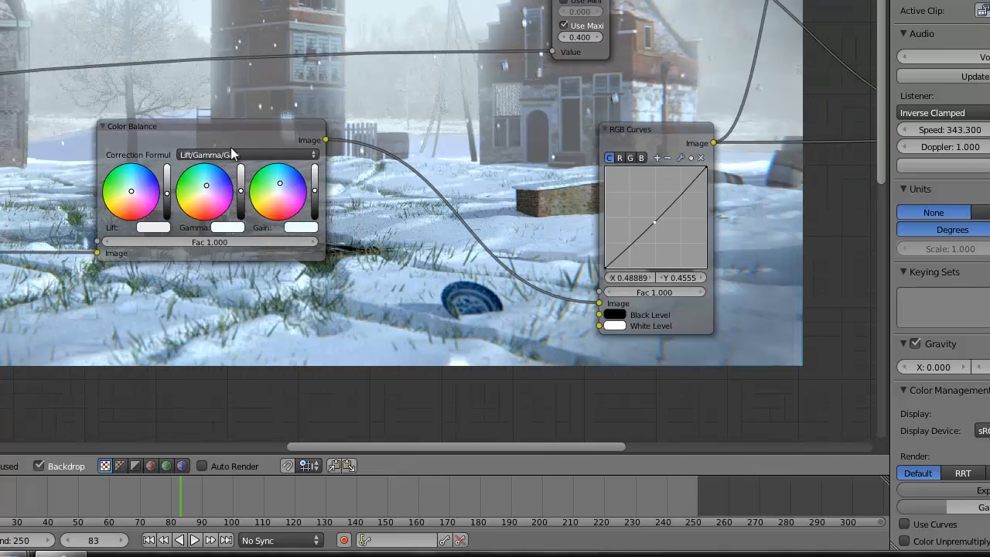
drag(216, 133, 108, 219)
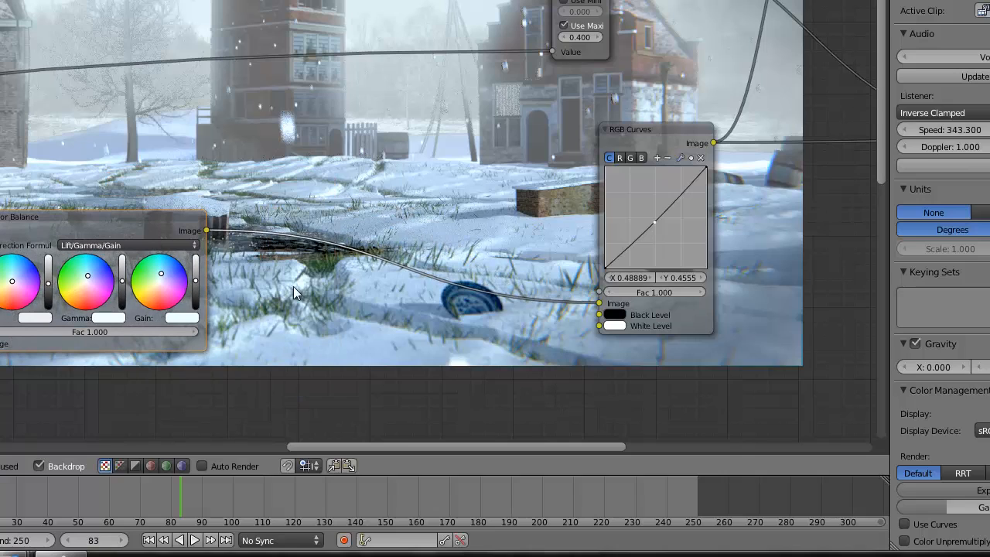
Try a green Gamma tint and a pink Gain tint in the Color Balance node, returning both wheels to near neutral
click(69, 276)
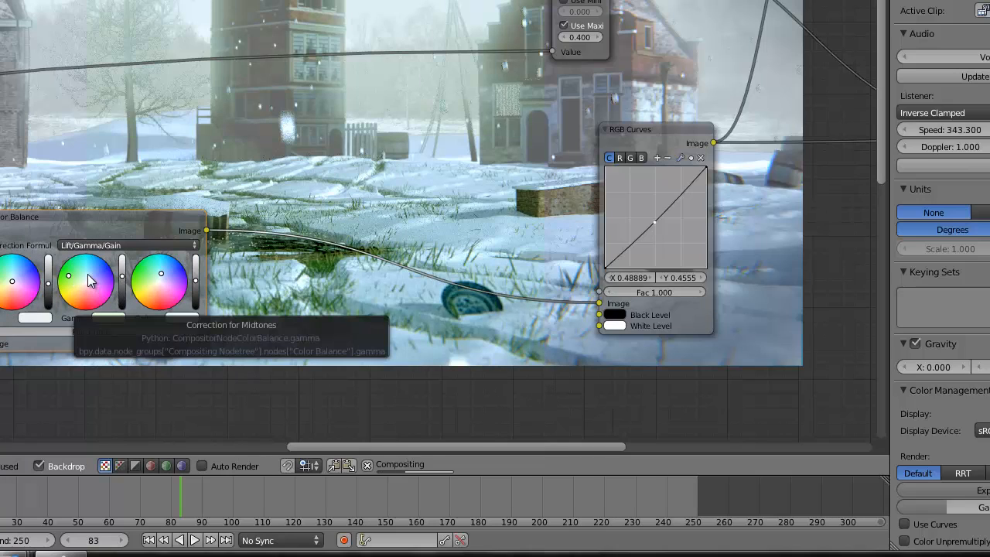
key(BackSpace)
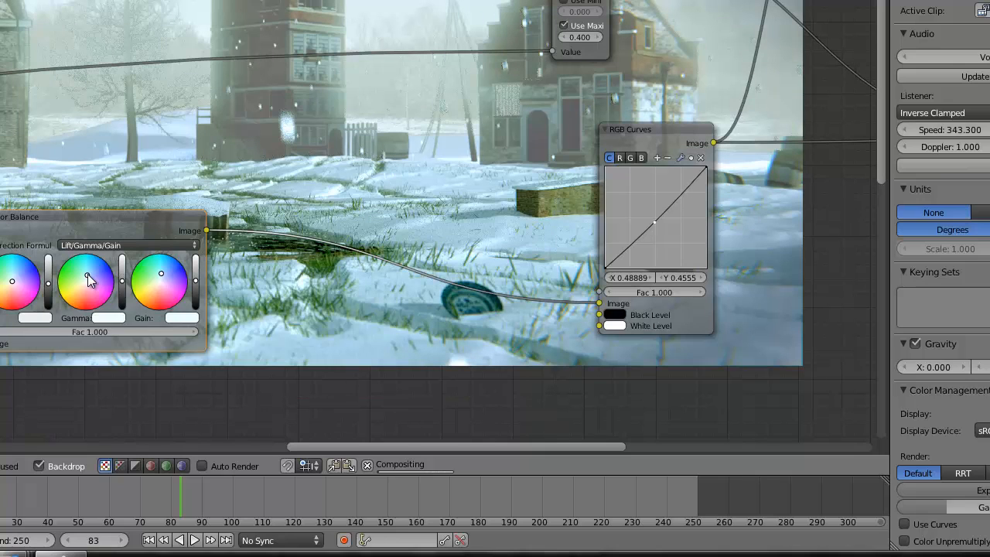
click(177, 296)
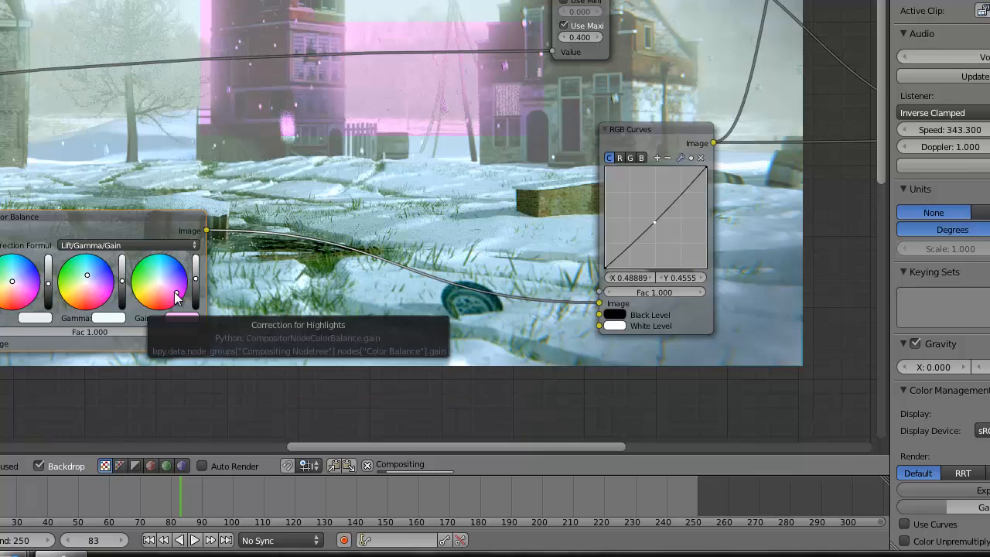
key(BackSpace)
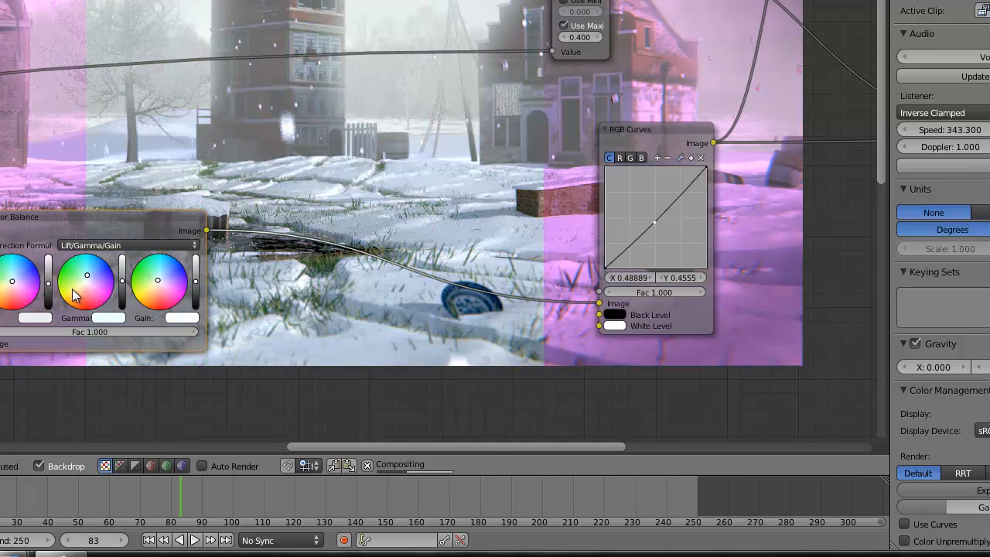
Move the RGB Curves node closer to the Color Balance node
middle_drag(532, 200, 220, 222)
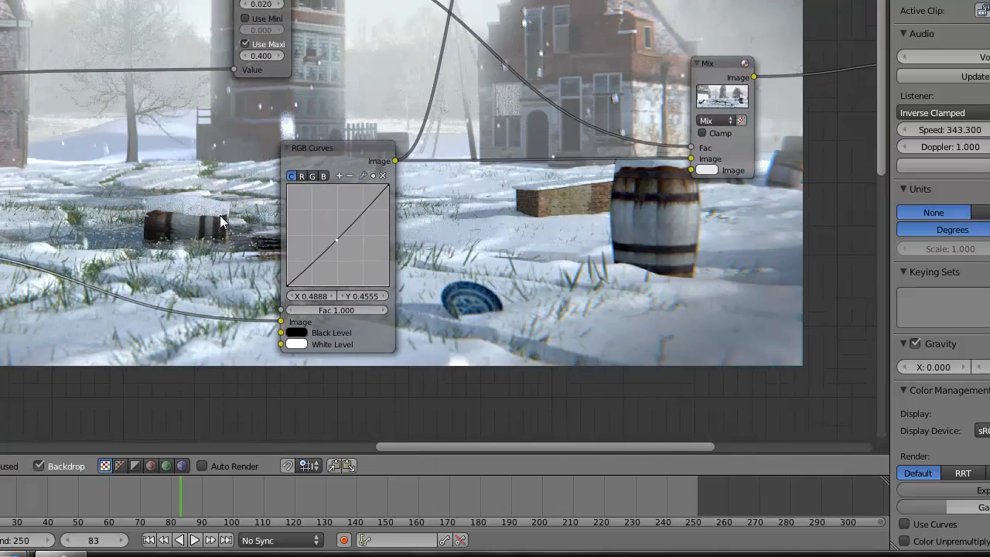
drag(331, 153, 212, 185)
scroll(348, 33, down, 3)
Set the Fac of the vignette's Multiply node to 0.5 to soften the darkened image corners
middle_drag(355, 35, 204, 79)
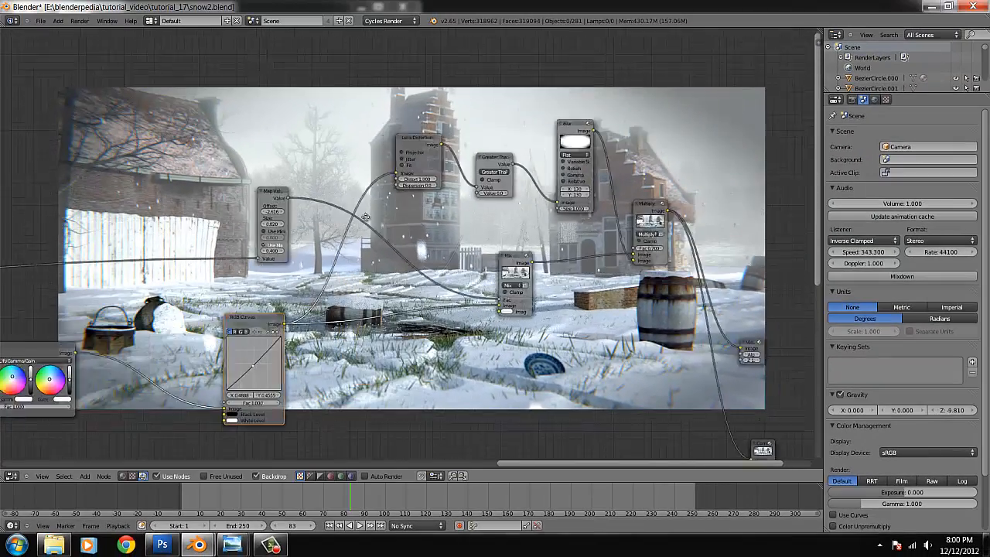
middle_drag(365, 218, 262, 253)
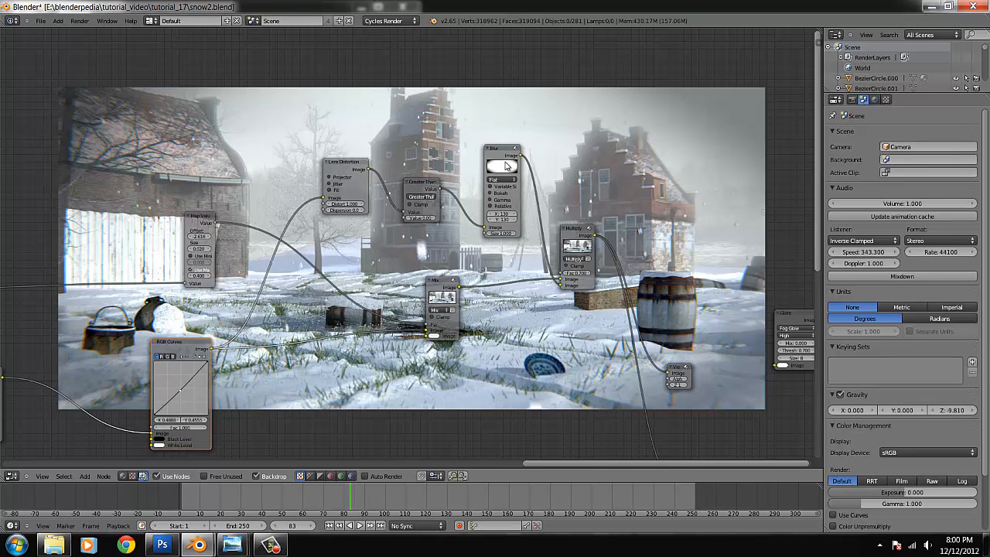
scroll(518, 223, up, 1)
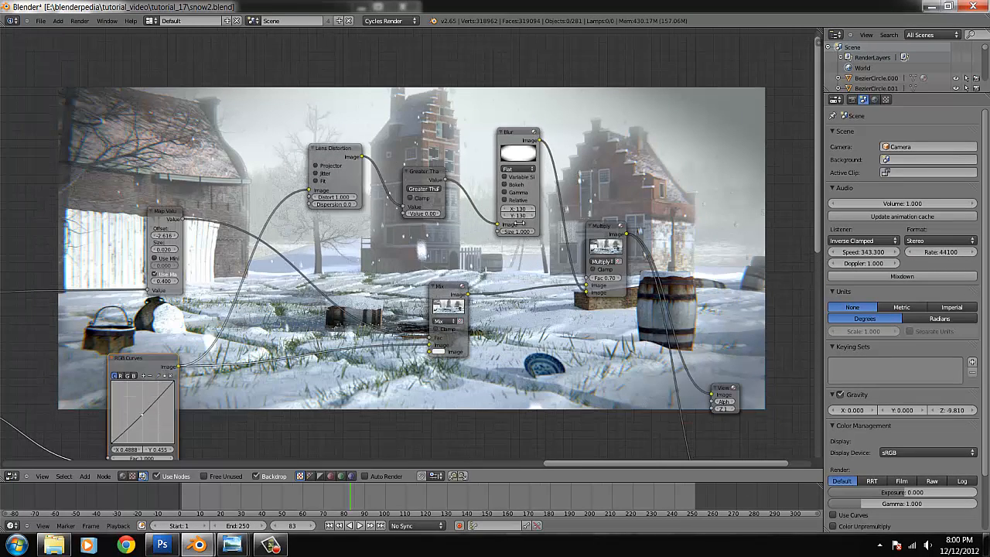
click(431, 179)
scroll(628, 292, up, 1)
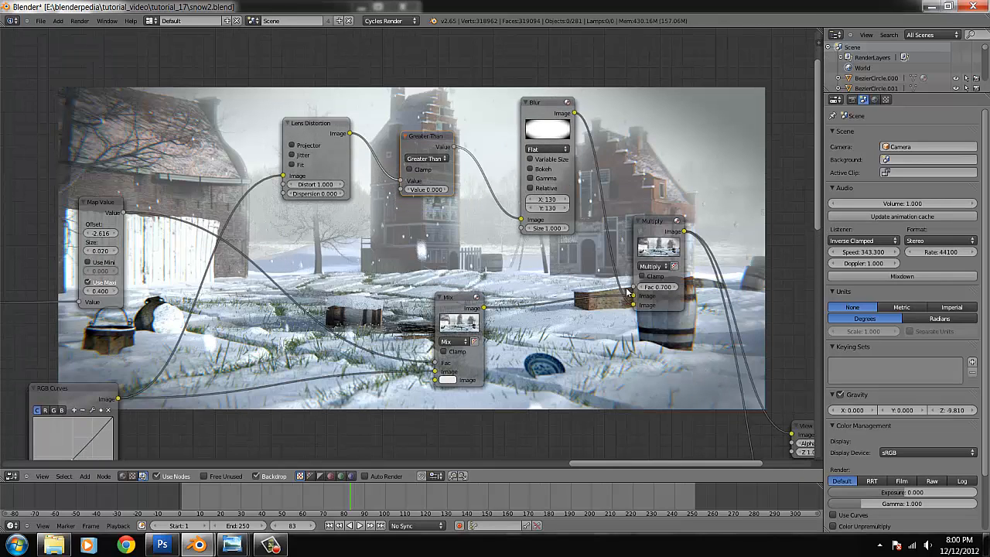
drag(641, 292, 634, 292)
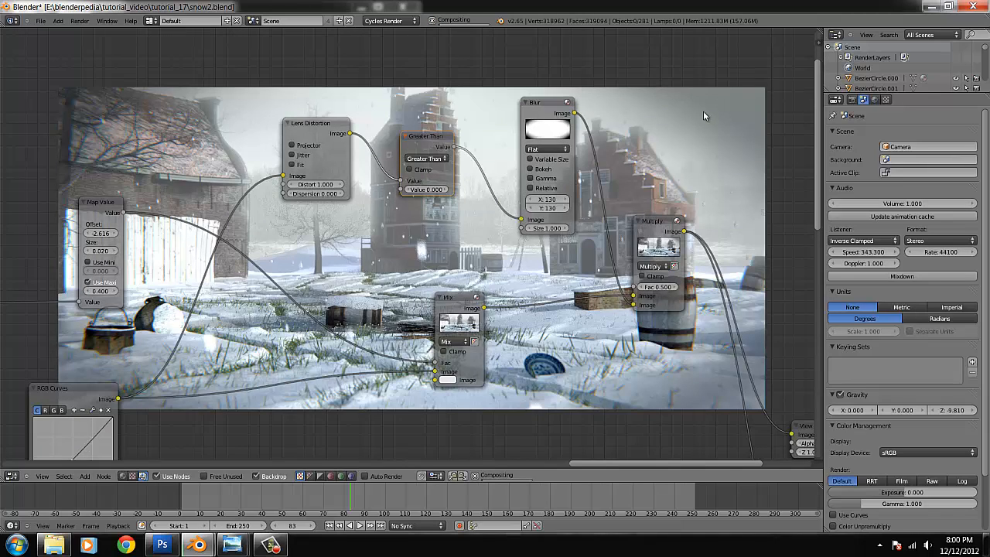
Examine the node tree from the Render Layers node through the Map Value node to the Mix node's Fac input
scroll(480, 280, down, 1)
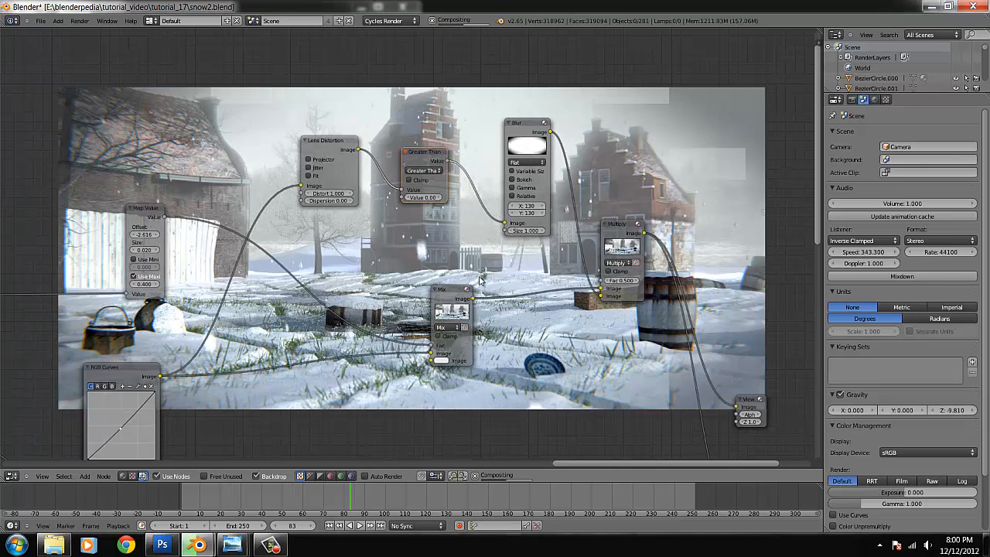
scroll(485, 294, down, 2)
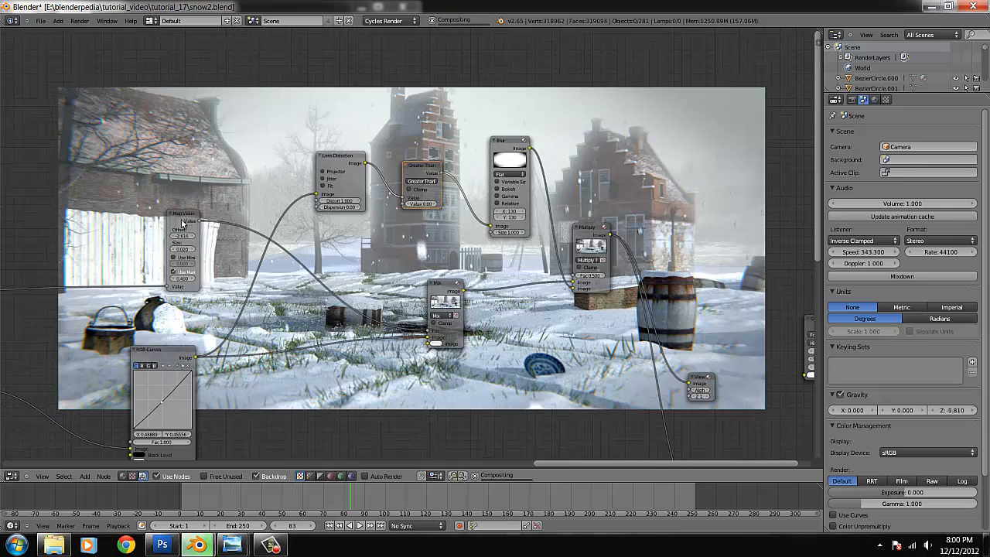
scroll(249, 266, down, 5)
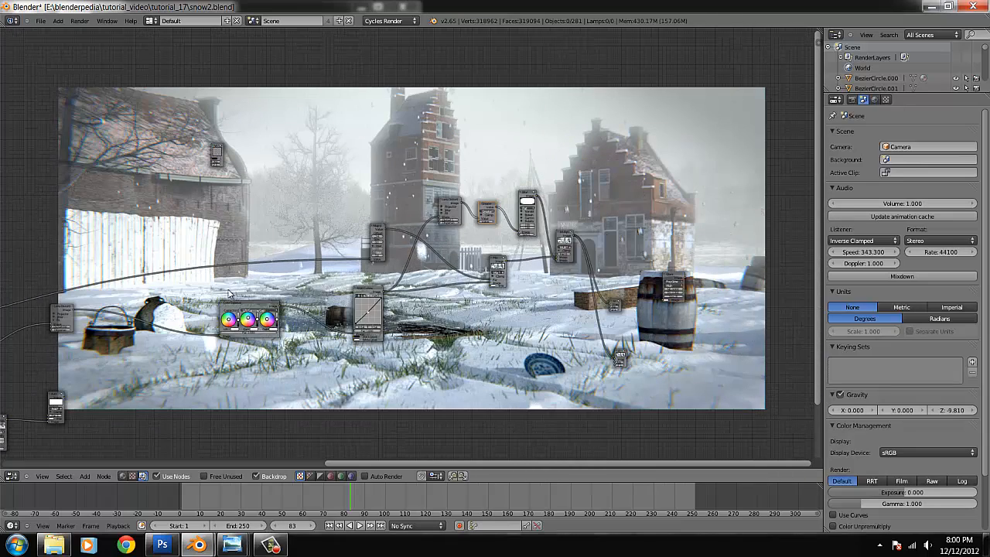
scroll(390, 275, up, 4)
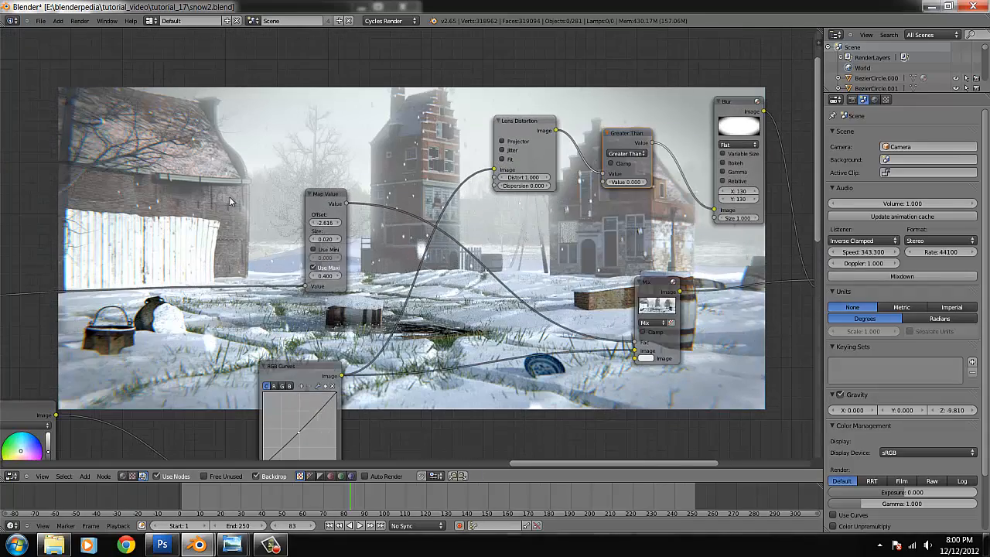
scroll(248, 207, down, 6)
scroll(295, 199, down, 3)
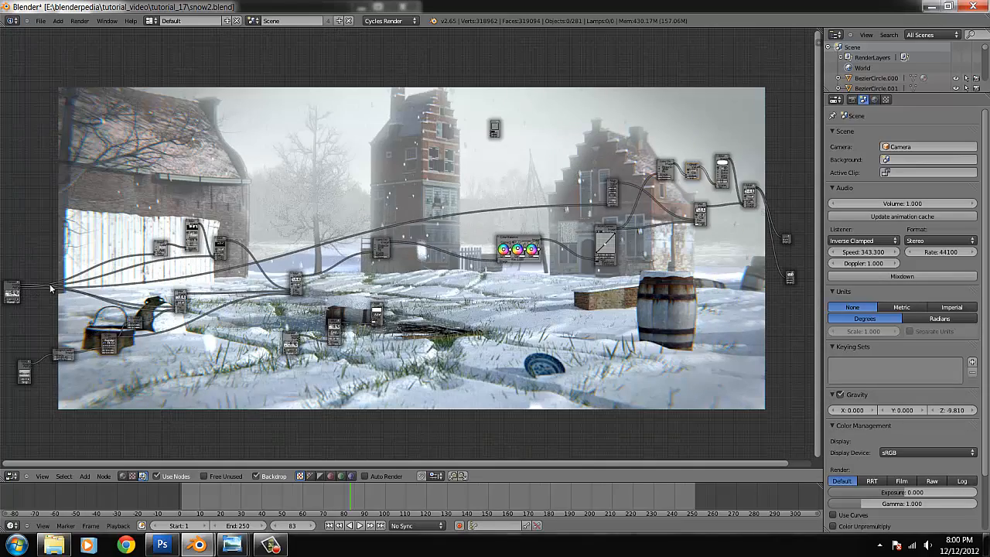
scroll(535, 172, up, 5)
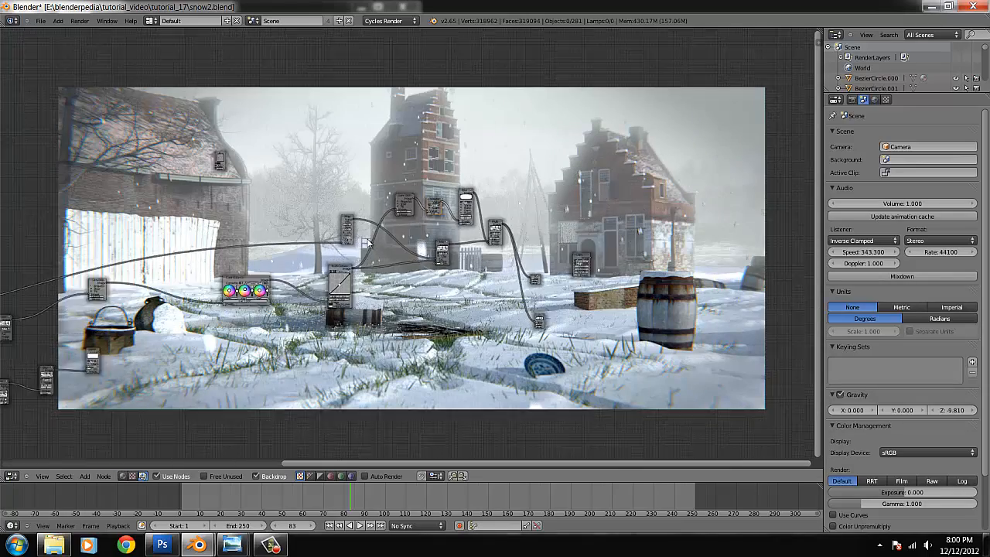
scroll(366, 244, up, 3)
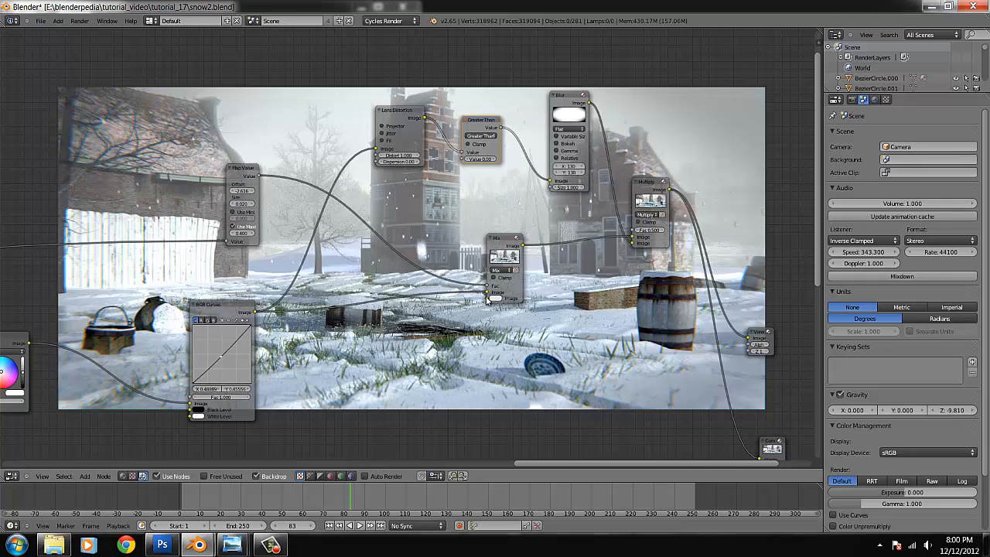
Try a strong pink as the Mix node's second Image color to tint the distant fog
scroll(509, 332, up, 2)
scroll(509, 331, up, 1)
click(551, 331)
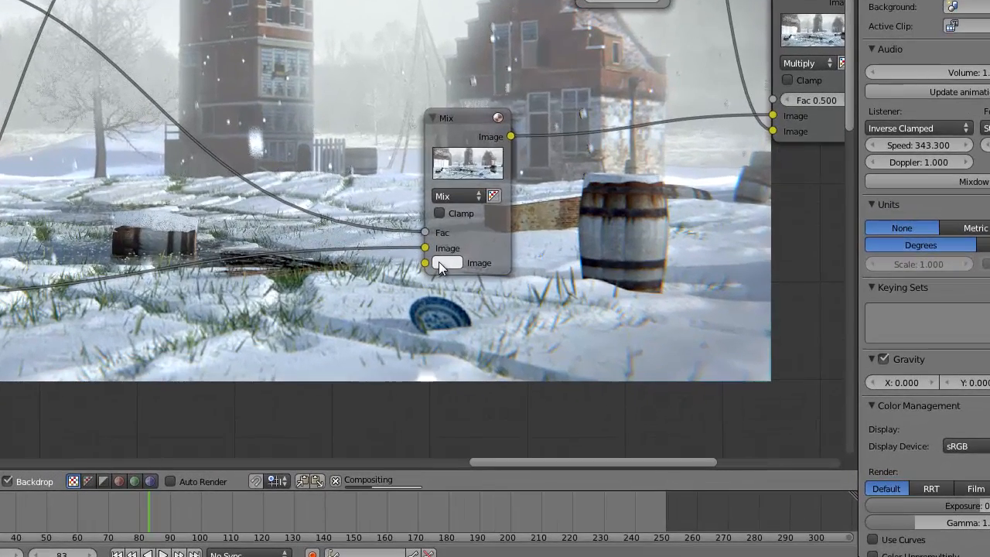
click(469, 281)
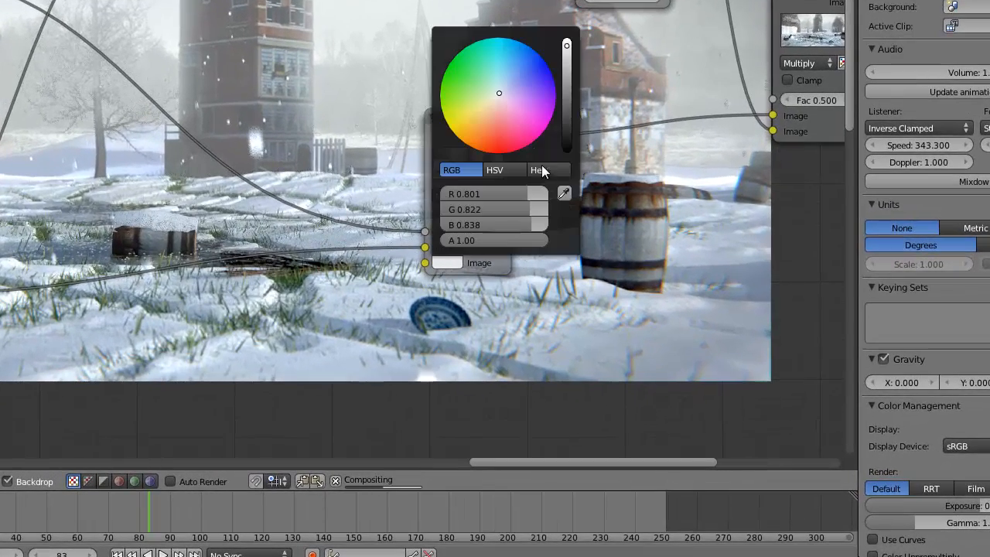
click(554, 169)
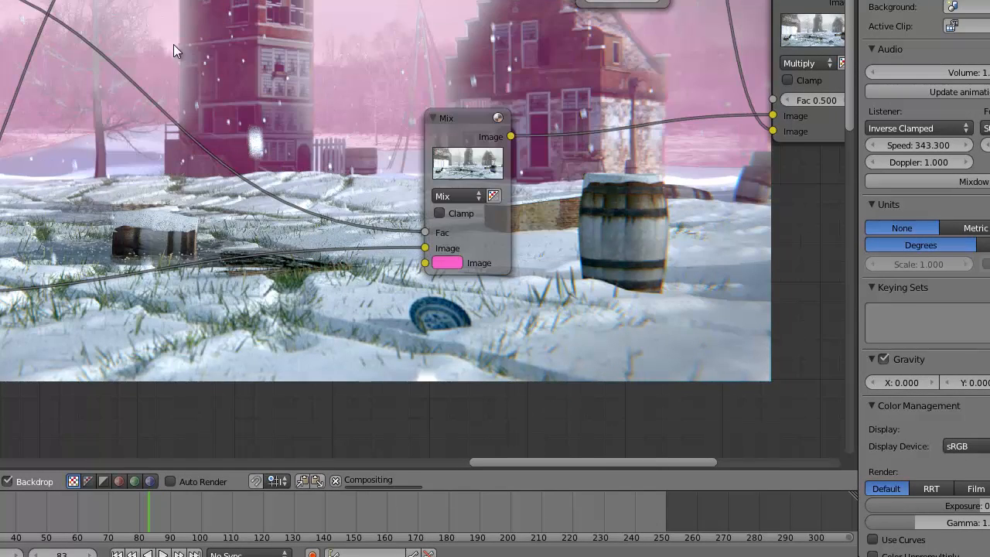
Set the Mix node's second Image color to a near-white with R 0.838, G 0.806 and B 0.822
click(455, 263)
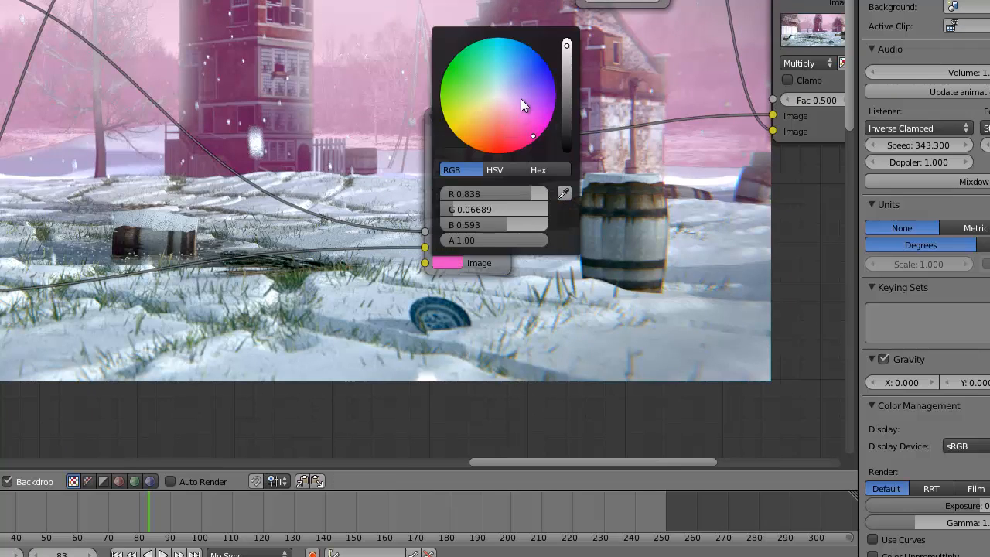
click(499, 97)
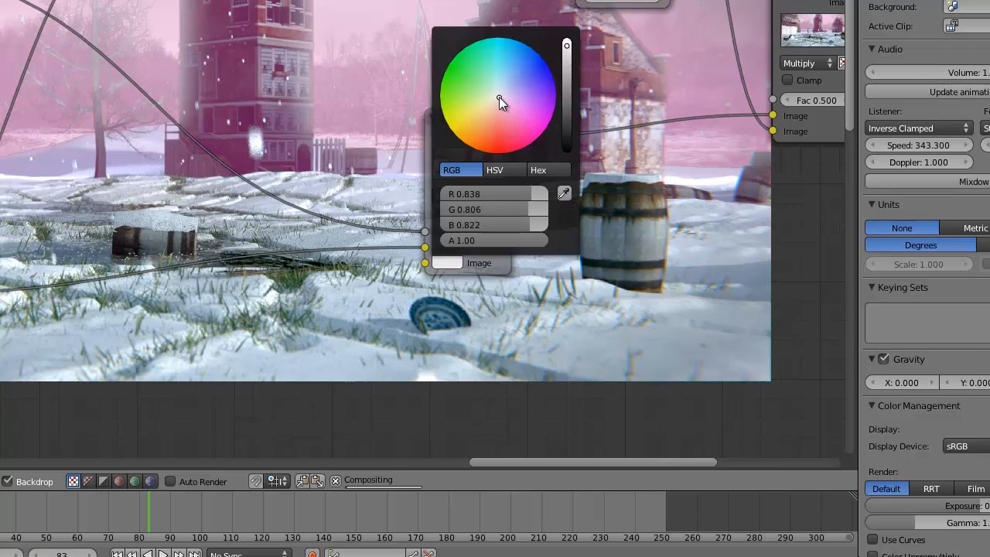
scroll(449, 88, down, 3)
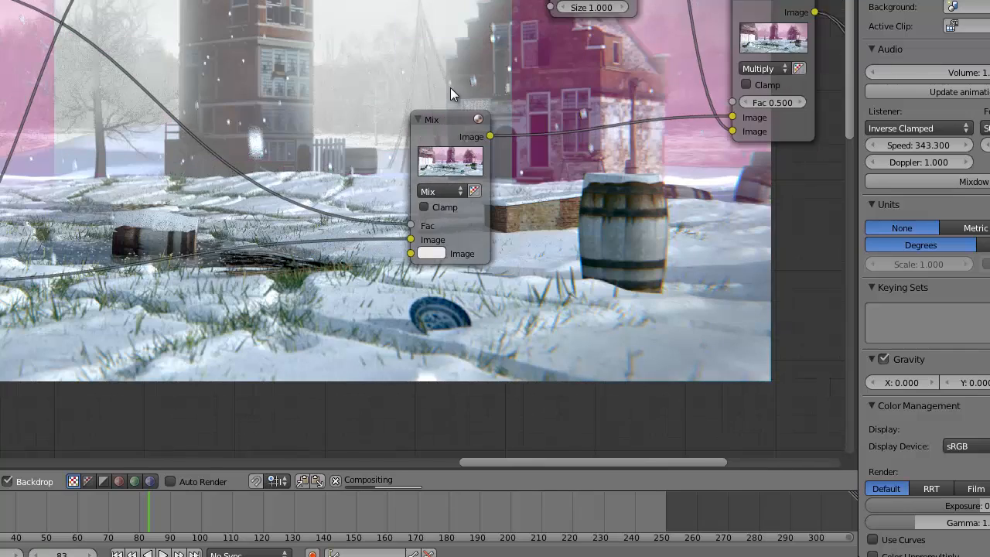
Move the Multiply node lower and arrange the Viewer and Composite nodes one above the other beside it
scroll(449, 87, down, 1)
middle_drag(506, 123, 65, 134)
scroll(203, 61, down, 1)
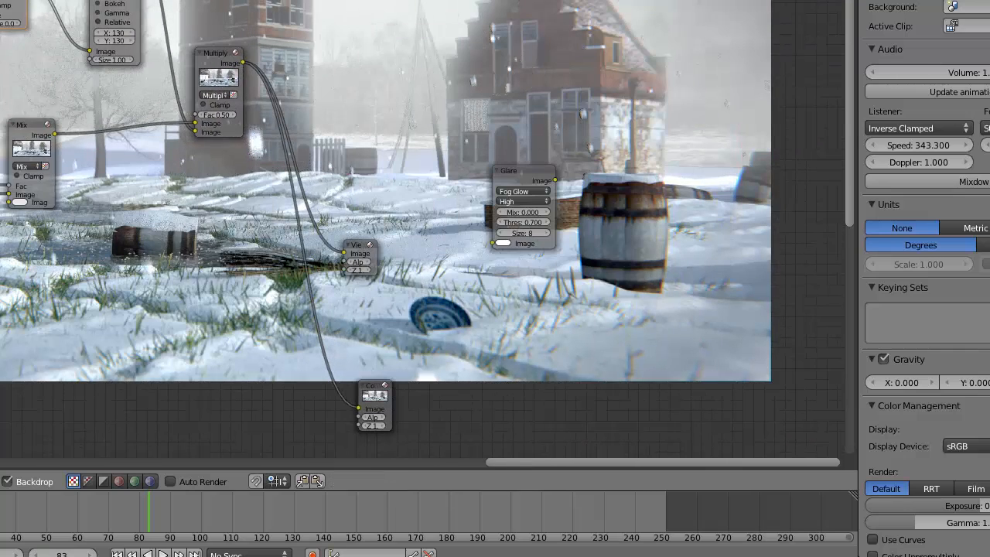
drag(221, 59, 240, 151)
middle_drag(305, 288, 188, 193)
drag(251, 159, 297, 157)
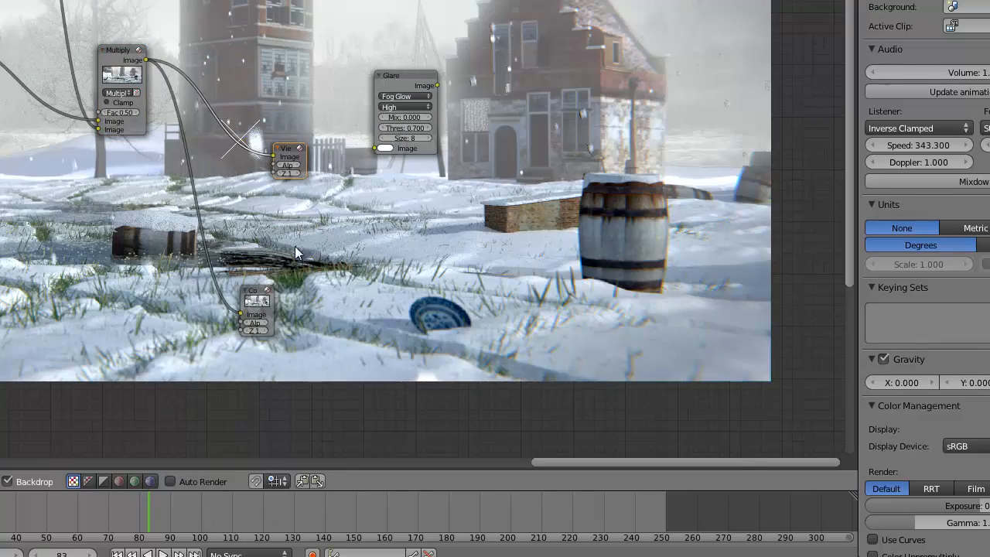
drag(251, 294, 278, 207)
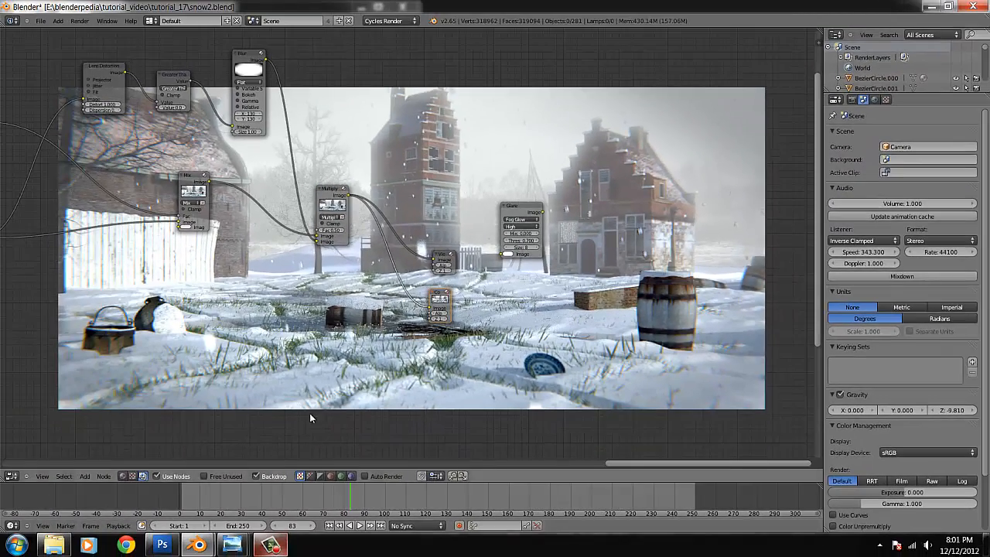
Replace the compositing node editor with the 3D view of the village scene
click(12, 476)
click(19, 464)
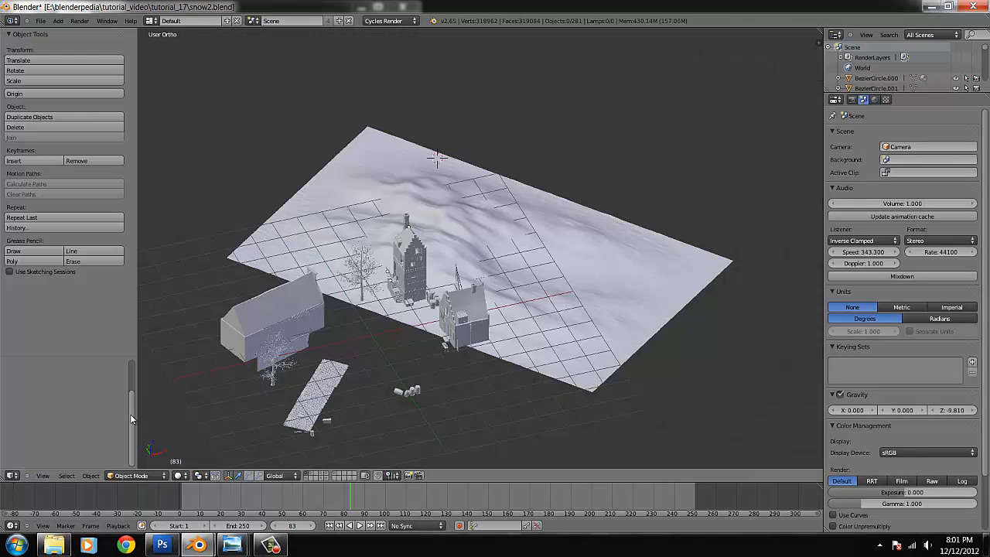
scroll(326, 374, up, 5)
scroll(347, 454, down, 4)
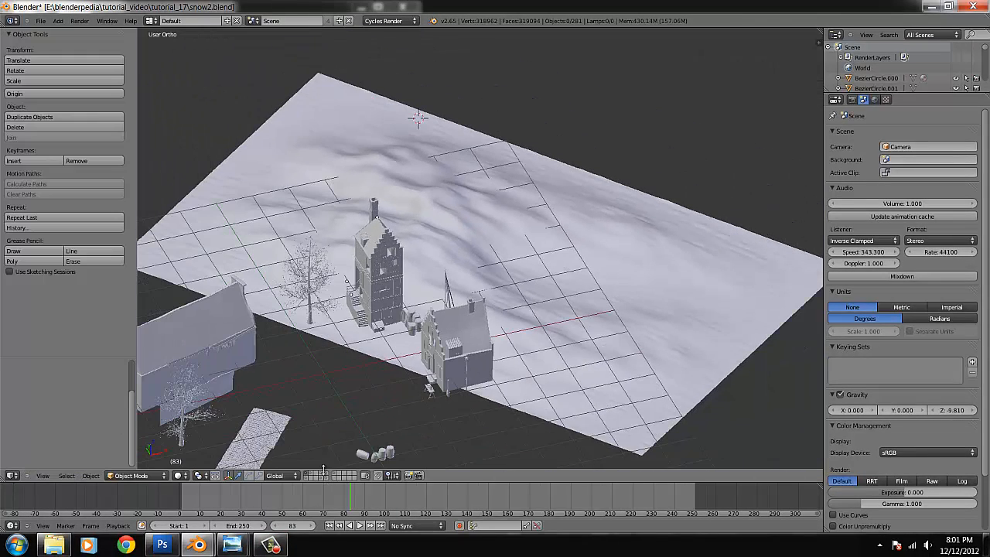
Display only the layer holding the grass blade meshes and bring the blades into view
click(307, 380)
click(313, 477)
key(shift+c)
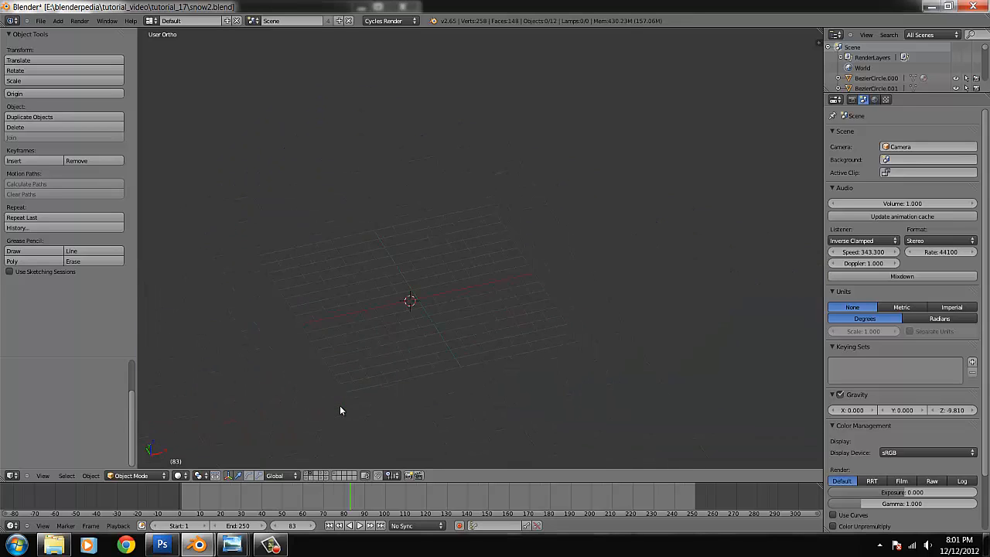
middle_drag(259, 418, 415, 304)
scroll(528, 283, down, 4)
middle_drag(527, 284, 514, 315)
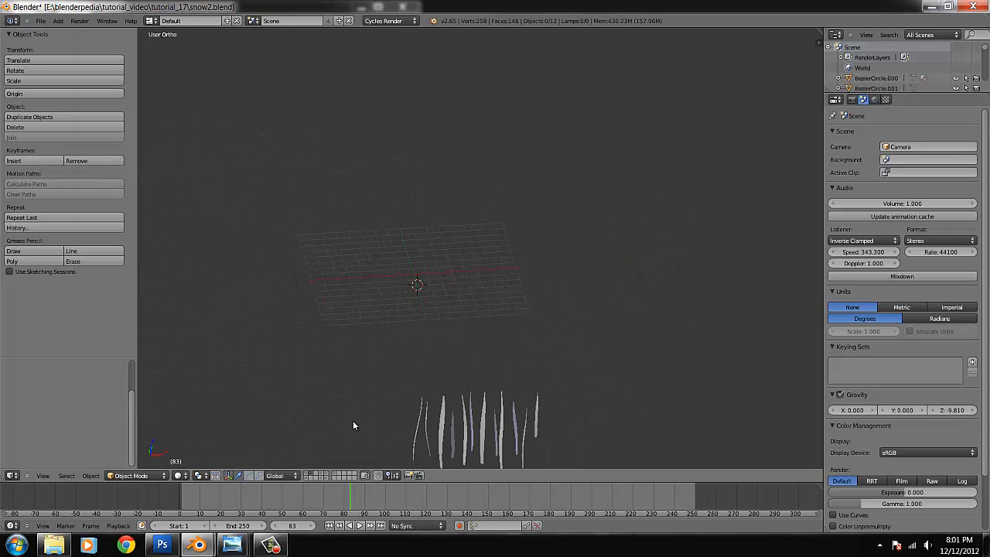
Go through further layers until the one with the snow emitter plane and its flake meshes is displayed
click(322, 474)
key(Home)
middle_drag(347, 386, 501, 258)
scroll(381, 366, up, 5)
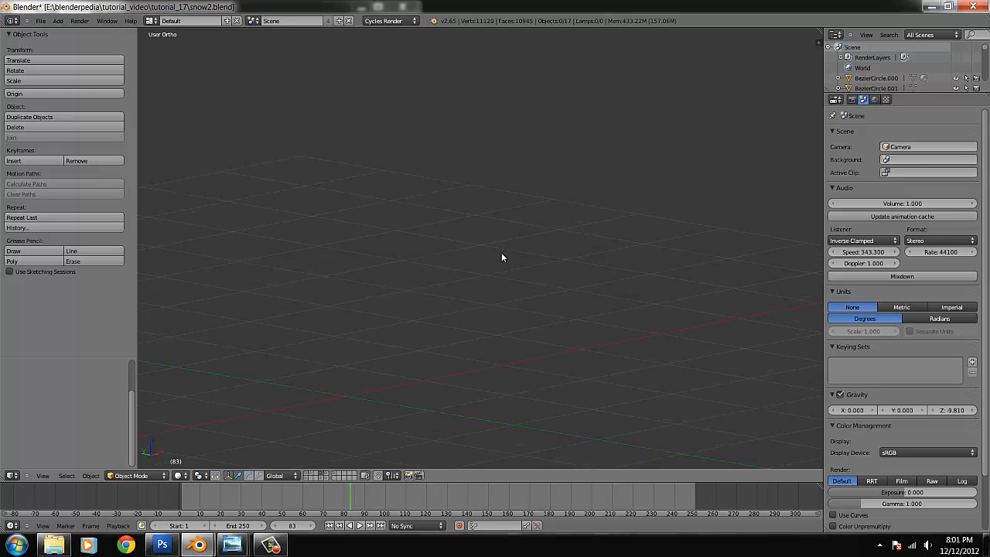
click(326, 475)
scroll(402, 287, down, 5)
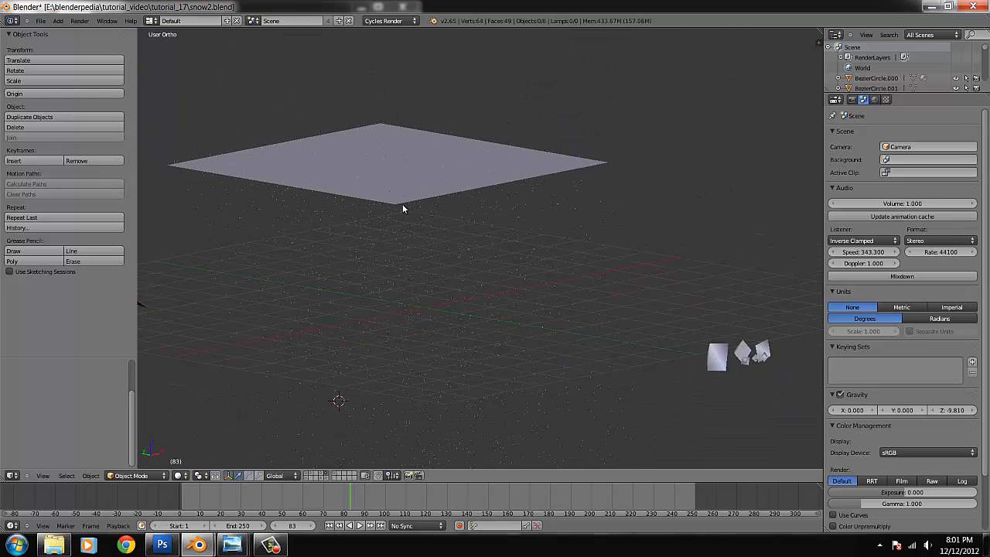
middle_drag(434, 227, 445, 233)
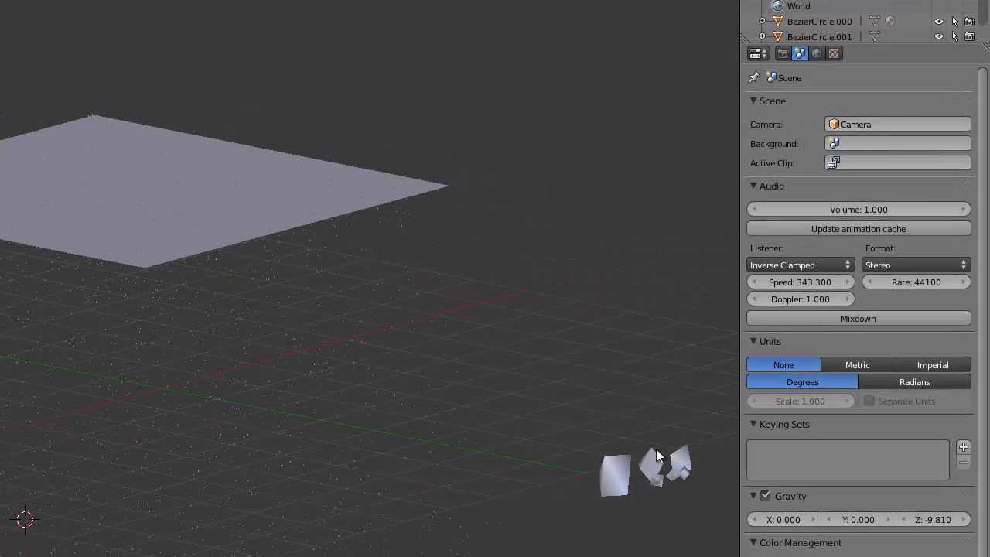
Select the three small snowflake meshes beside the emitter plane one after another
right_click(615, 471)
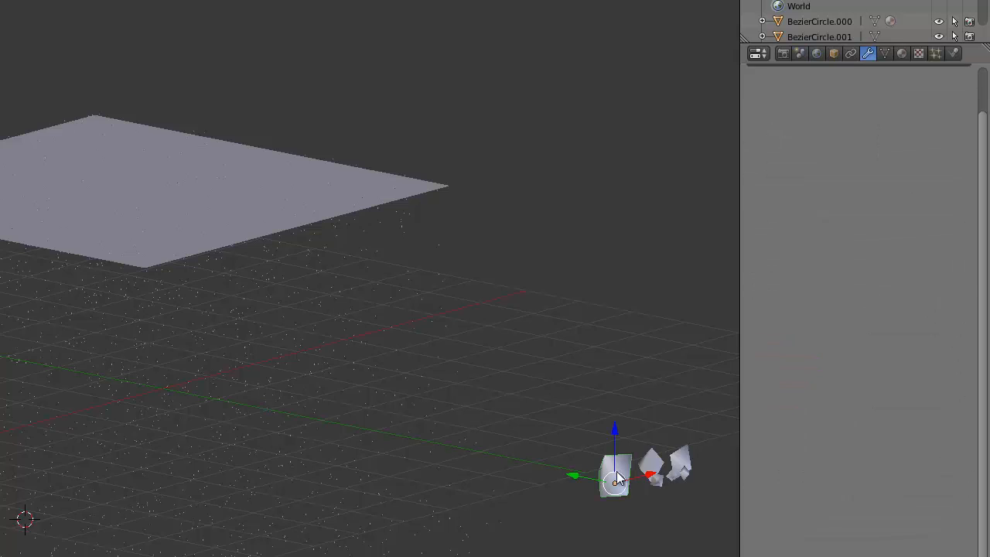
right_click(649, 470)
right_click(691, 461)
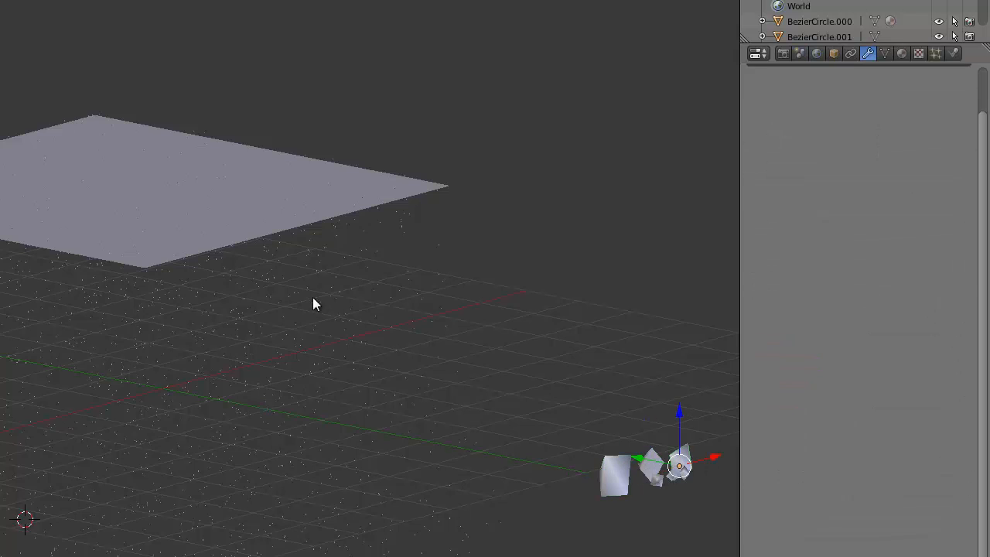
Open the snow emitter plane's particle settings and compare its snow_2 Dupli Group with the snowflake meshes
right_click(250, 237)
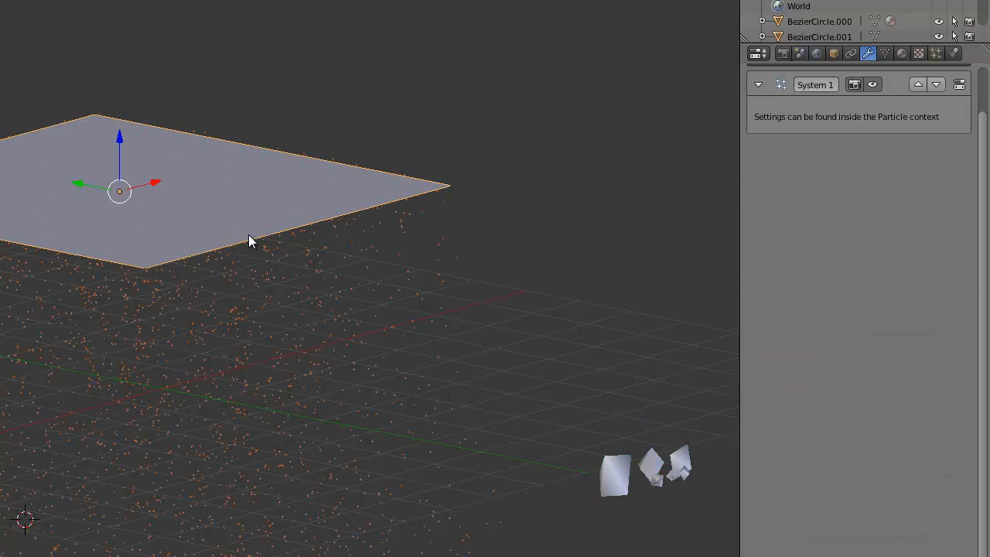
click(937, 53)
scroll(882, 495, down, 5)
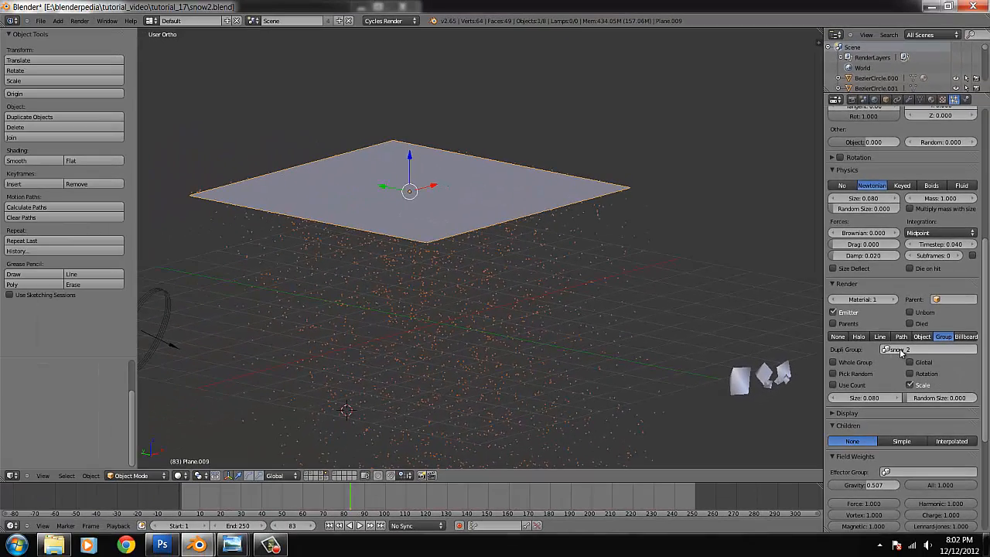
right_click(747, 379)
right_click(783, 372)
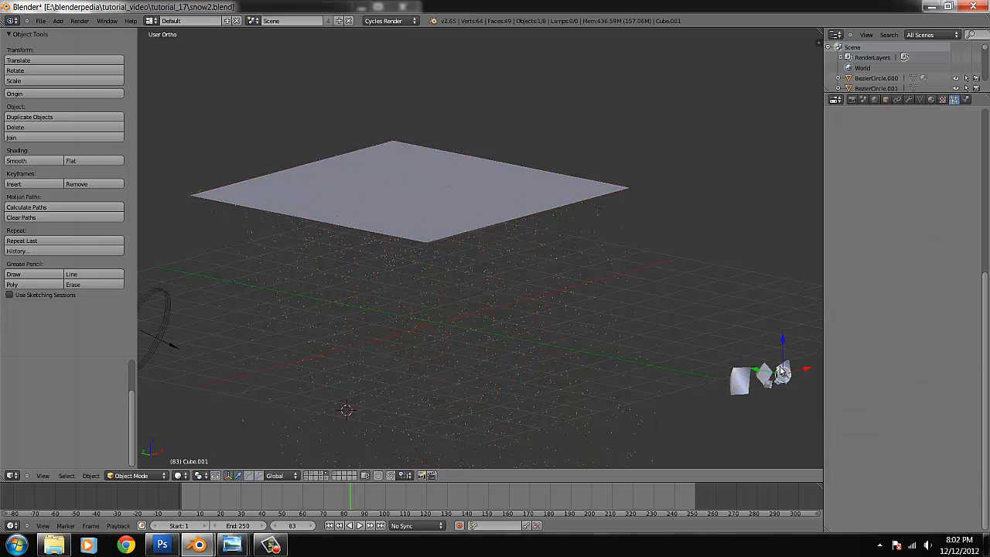
right_click(478, 172)
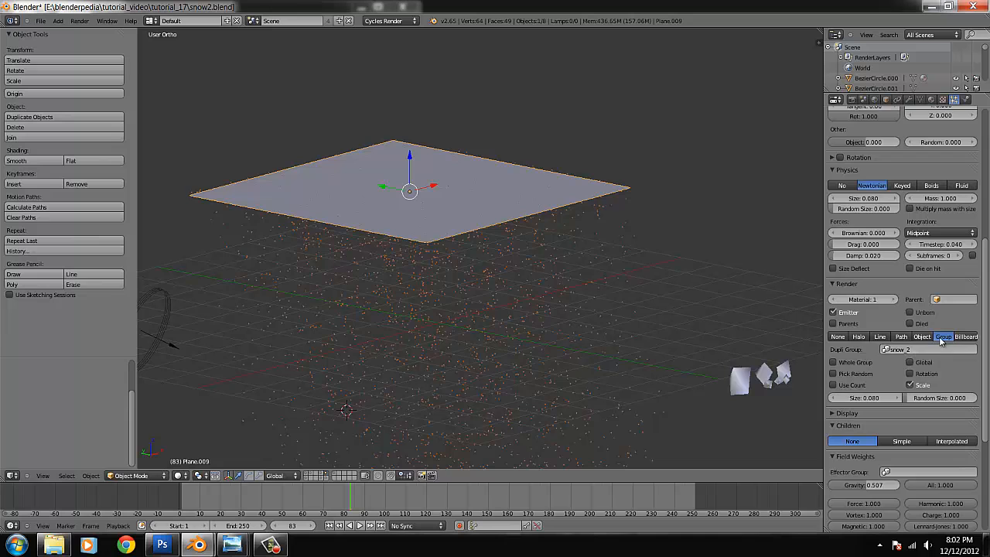
Examine the falling snowflake particles up close and the emitter's field weight settings
scroll(586, 347, up, 6)
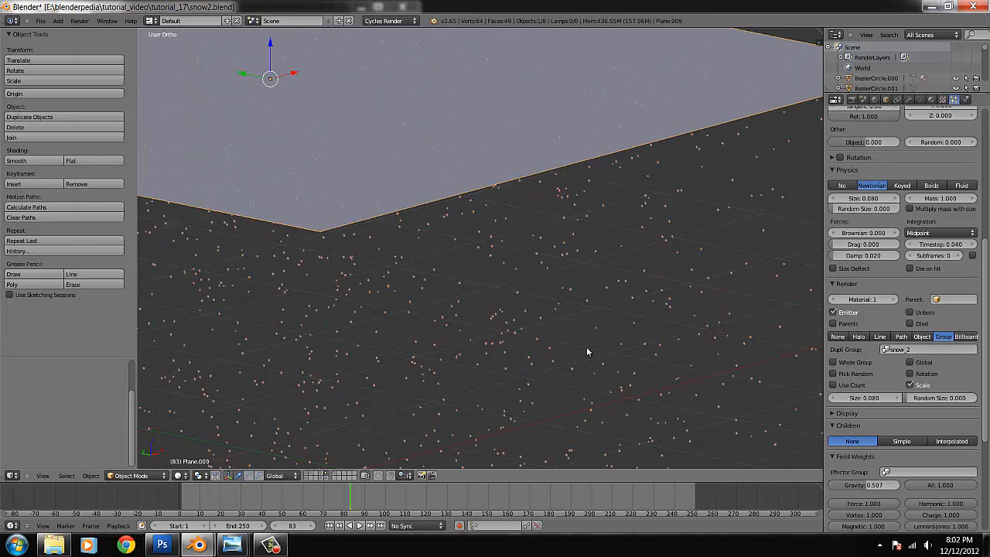
scroll(572, 359, up, 3)
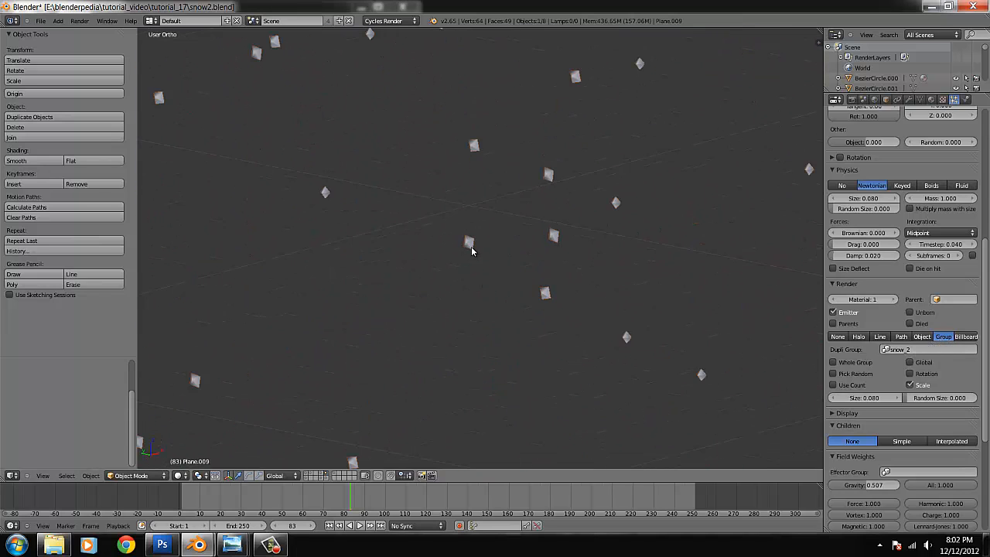
scroll(471, 246, down, 9)
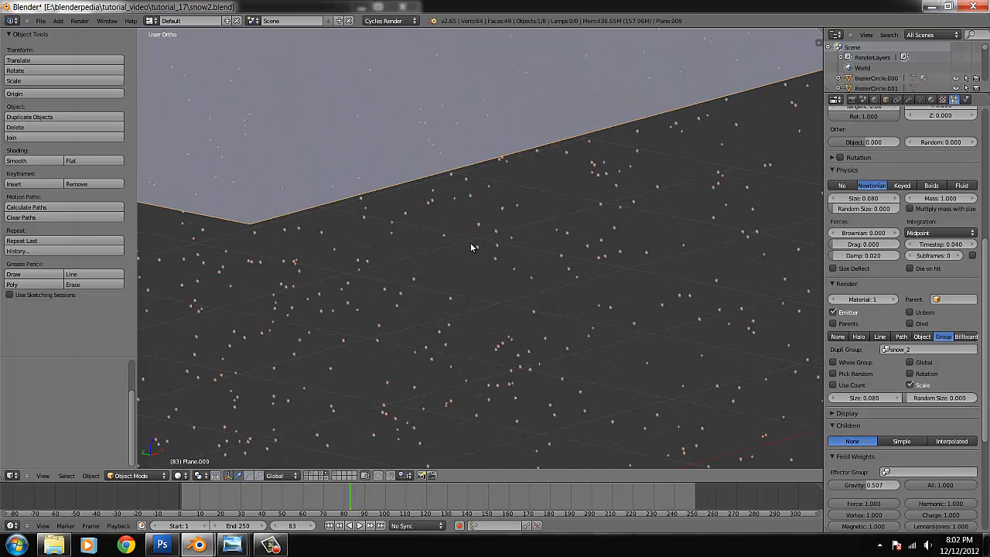
scroll(869, 380, down, 3)
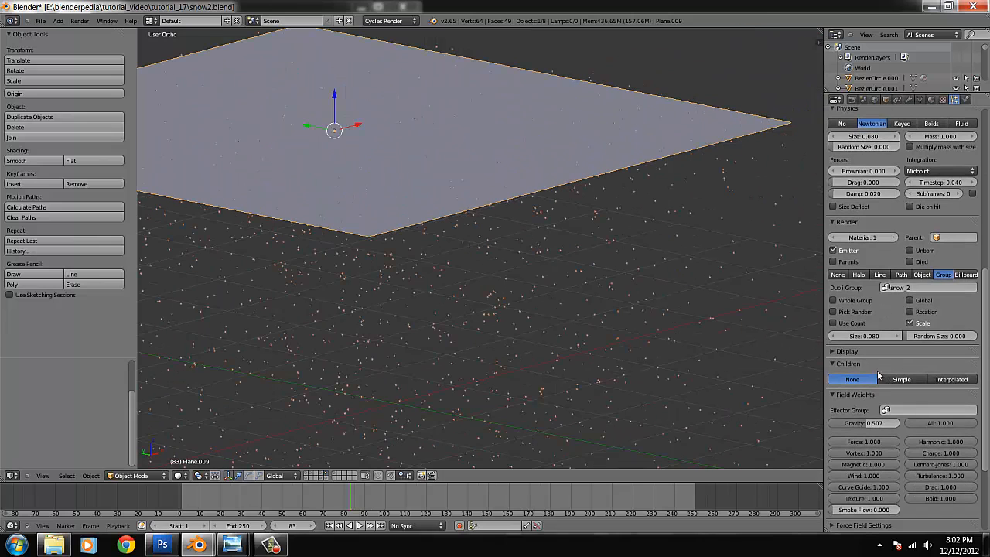
scroll(552, 316, up, 2)
scroll(553, 317, down, 6)
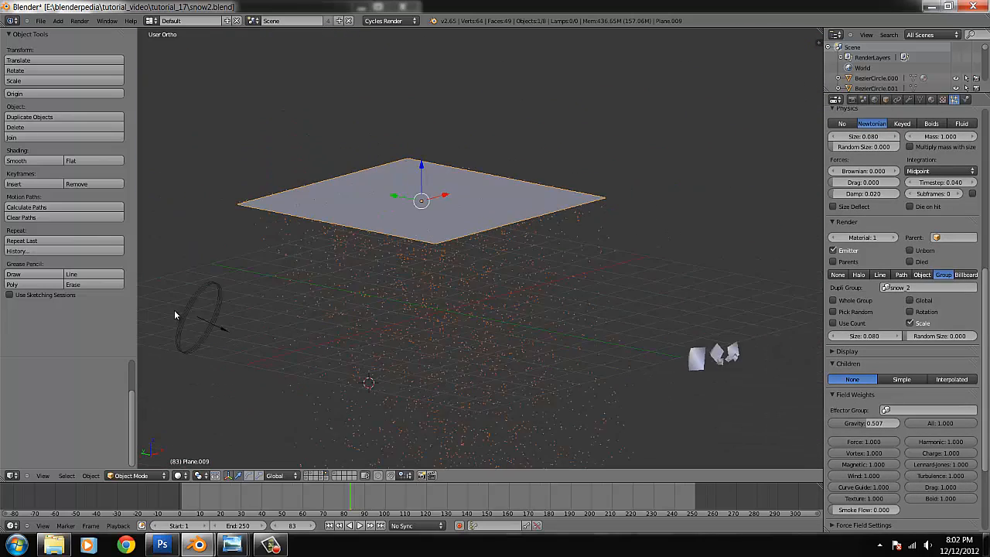
Inspect the physics settings of the wind force field beside the emitter, then reselect the emitter plane
right_click(242, 306)
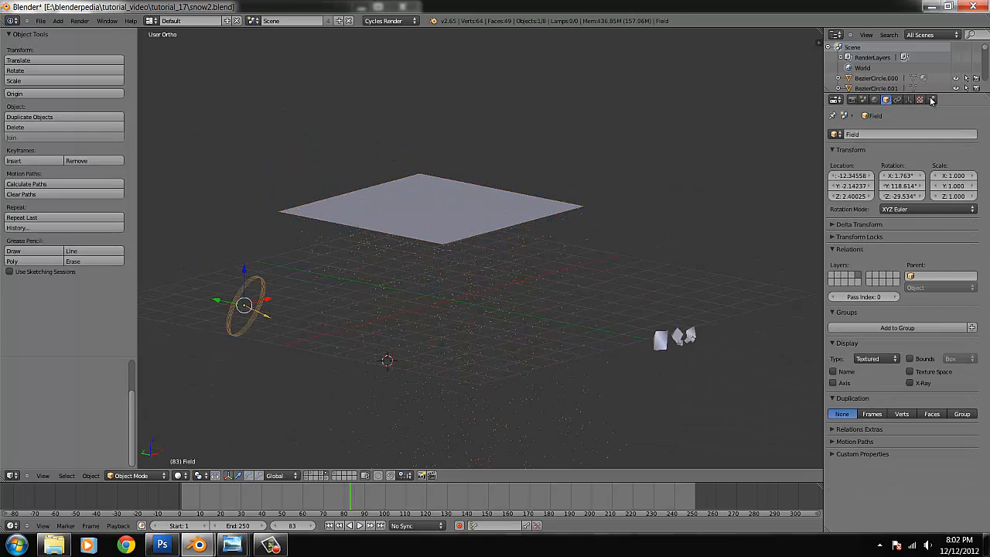
click(933, 100)
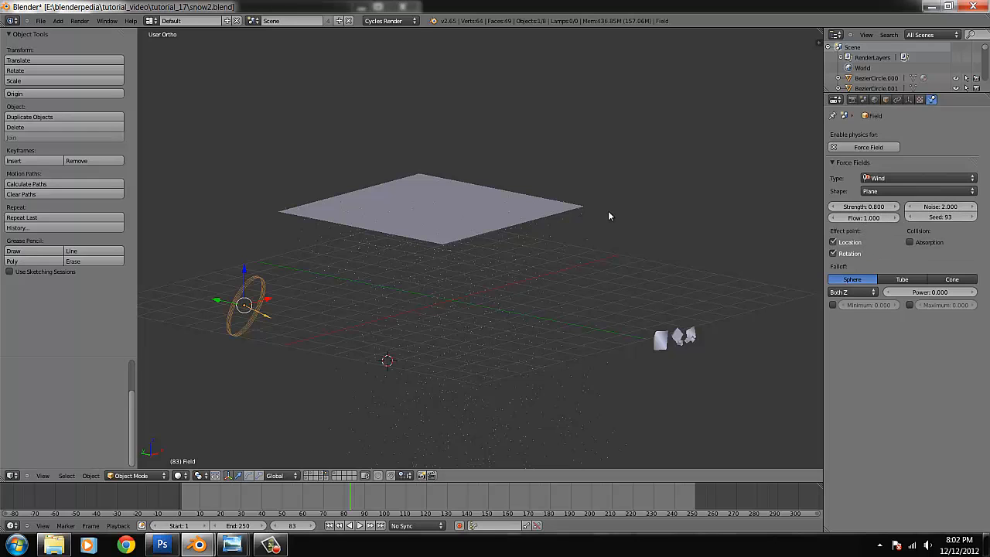
scroll(548, 269, up, 1)
scroll(549, 269, up, 3)
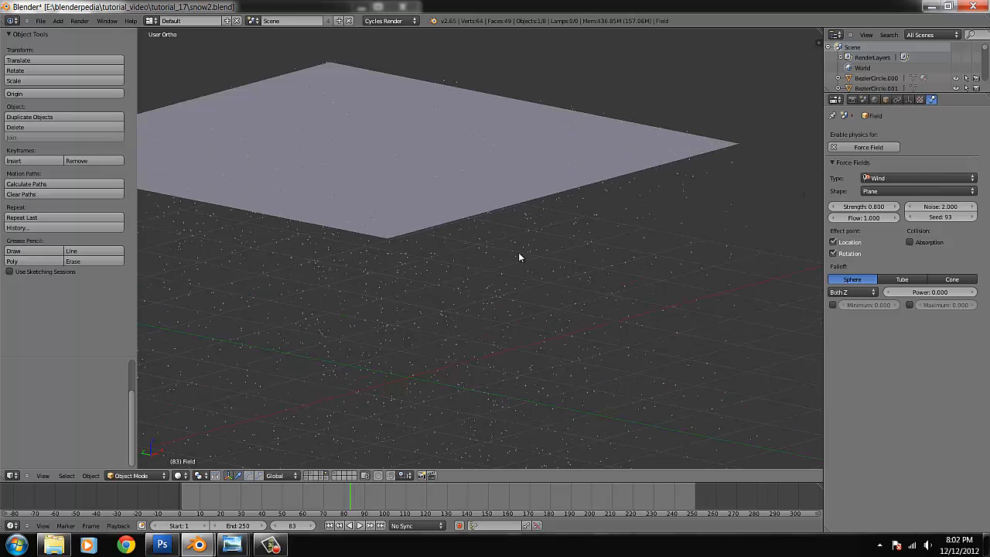
right_click(448, 221)
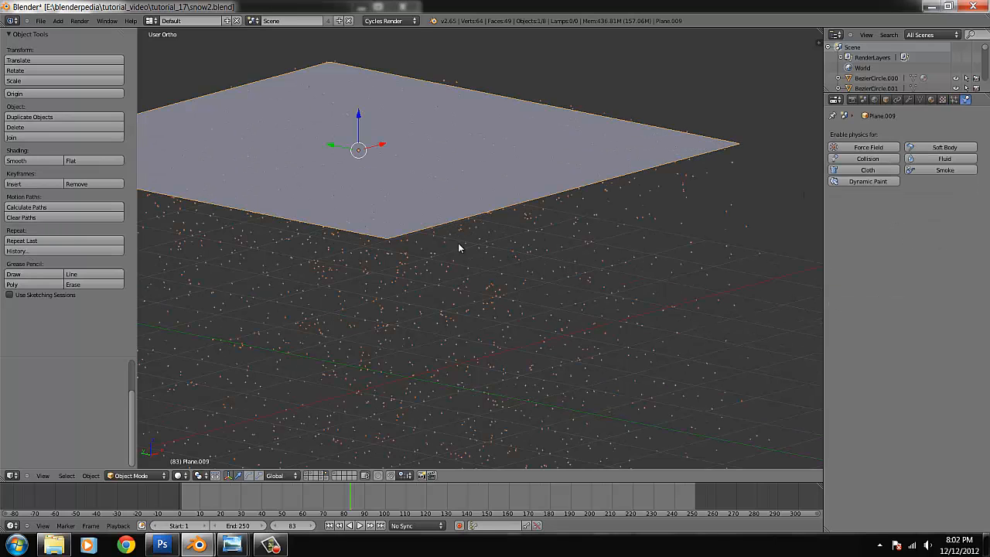
Display only the snowy ground's layer and select the ground plane
click(326, 478)
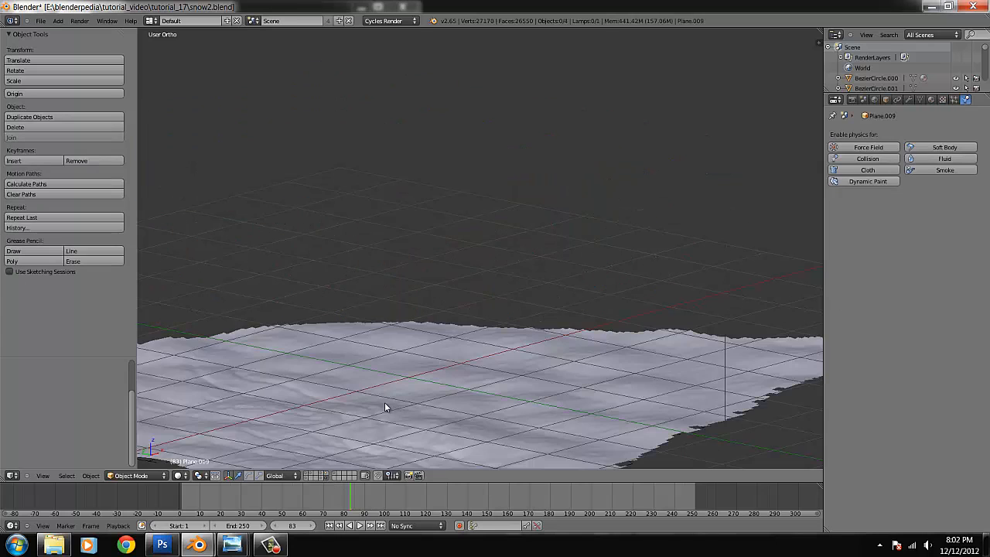
scroll(390, 396, down, 3)
right_click(404, 364)
middle_drag(552, 293, 528, 343)
scroll(535, 315, down, 3)
click(410, 408)
scroll(410, 408, up, 9)
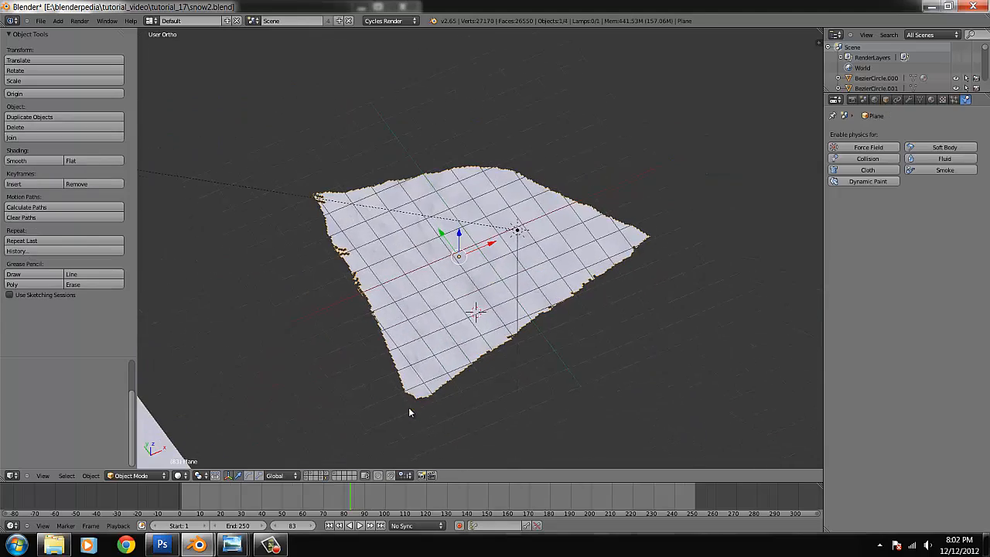
Examine the ground plane's surface and open its vertex groups and the snow and steps UV maps
scroll(422, 378, down, 4)
middle_drag(426, 376, 434, 365)
scroll(433, 365, up, 5)
scroll(433, 369, down, 4)
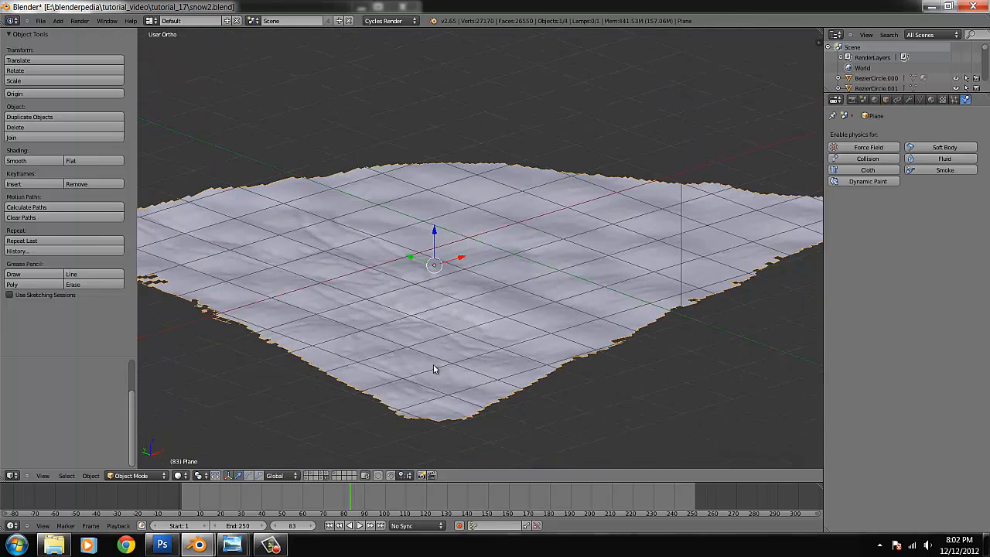
scroll(468, 391, up, 2)
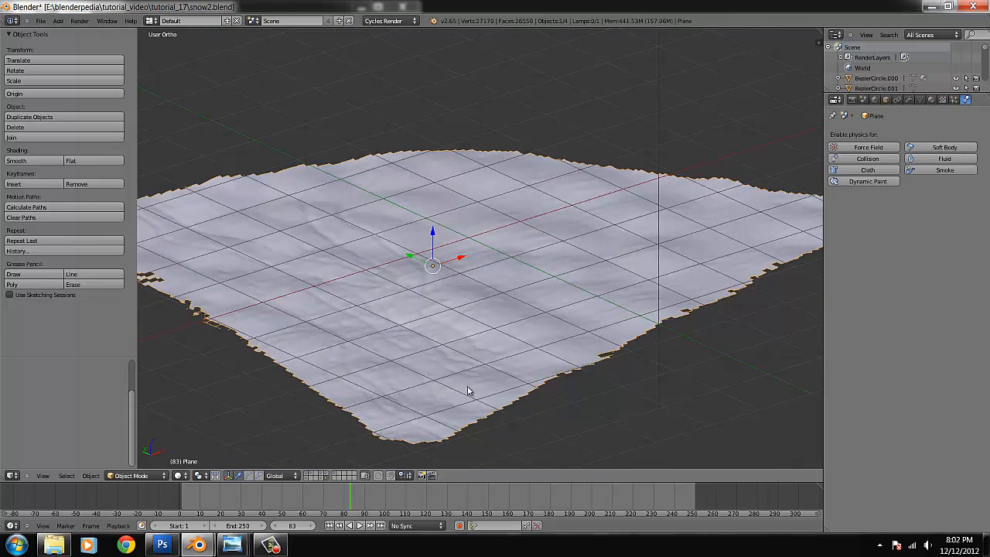
scroll(460, 367, up, 2)
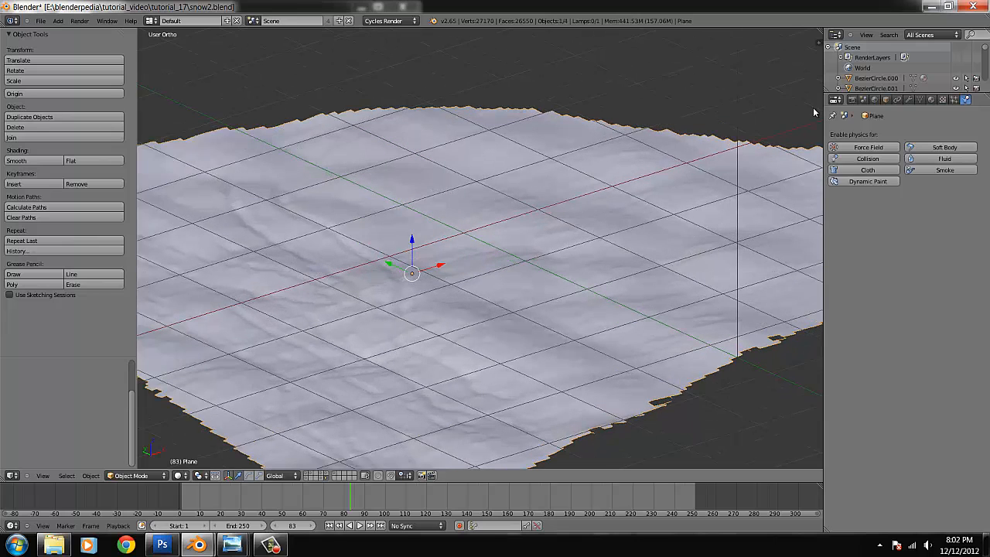
click(920, 99)
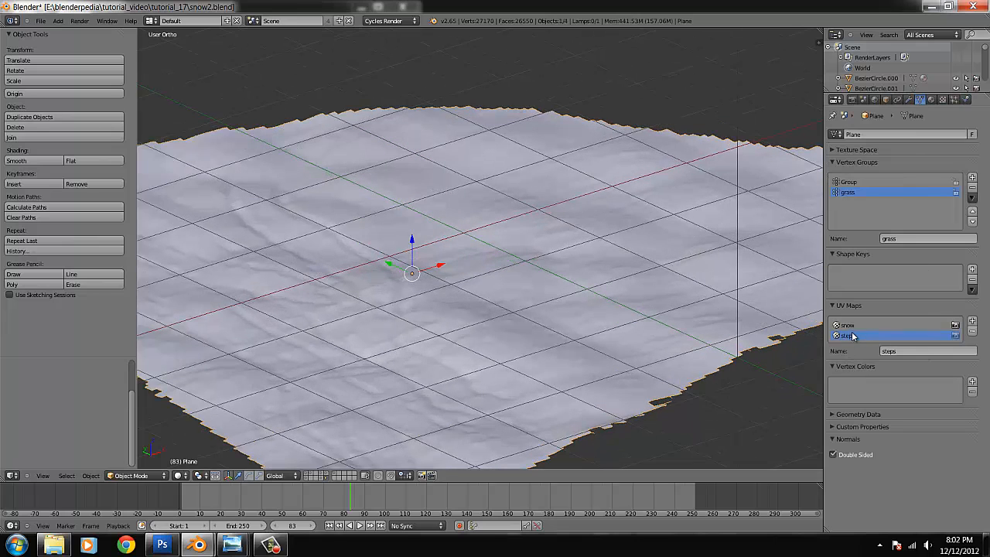
scroll(532, 278, down, 2)
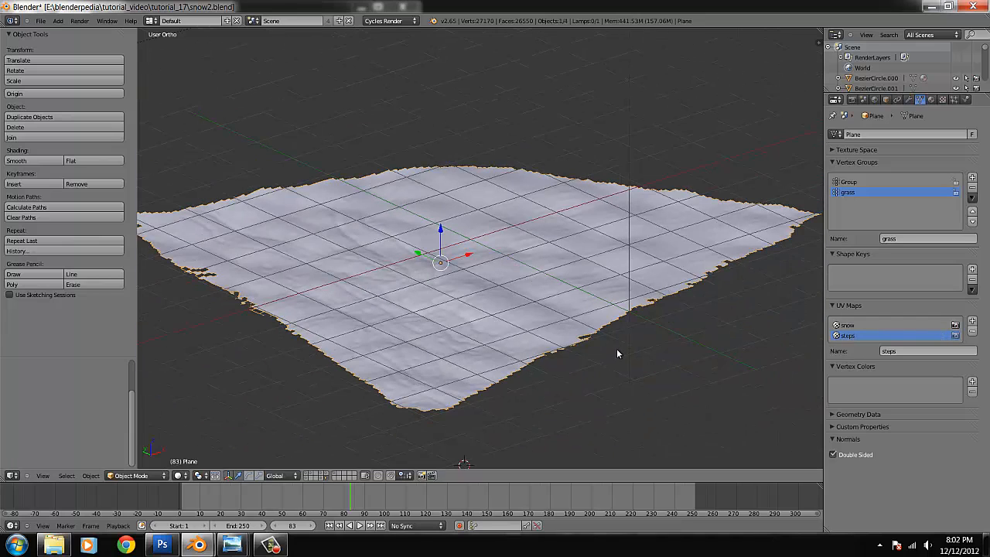
Switch the 3D view to the node editor and show the ground plane's material nodes
click(12, 475)
click(33, 368)
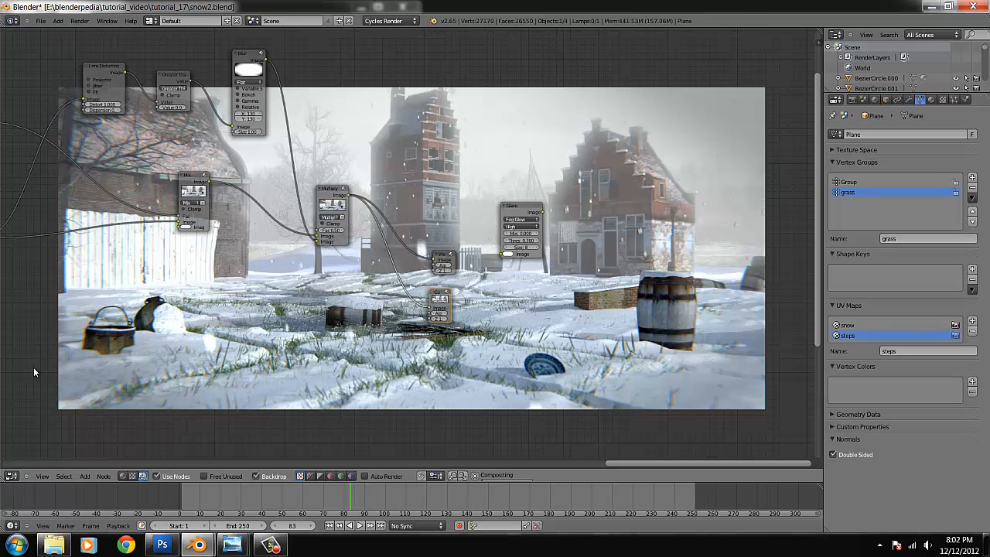
click(122, 477)
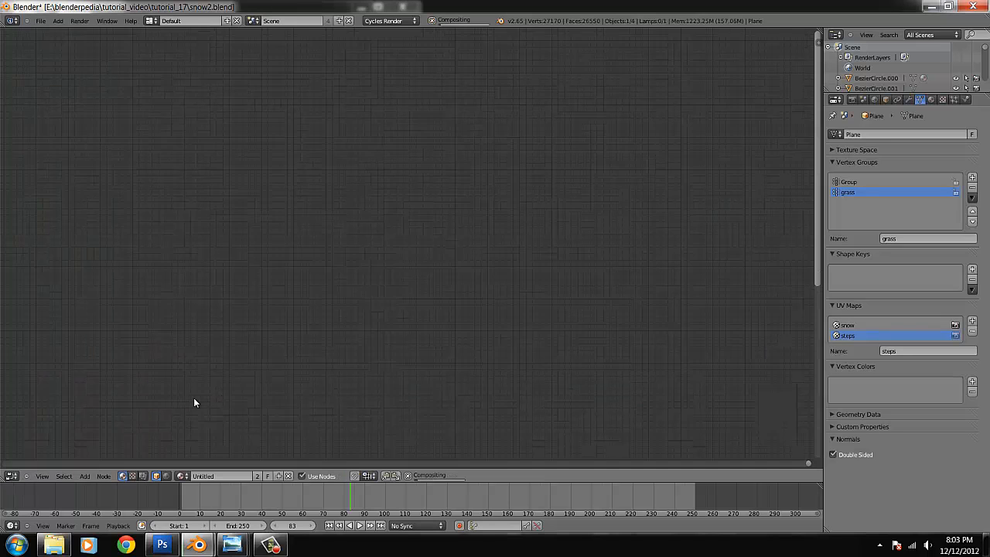
scroll(194, 400, down, 4)
scroll(177, 448, down, 2)
Move the Image Texture node fed by the snow Attribute node slightly closer to that Attribute node
middle_drag(116, 373, 454, 366)
scroll(353, 382, up, 4)
middle_drag(154, 413, 372, 280)
scroll(373, 283, up, 5)
click(329, 316)
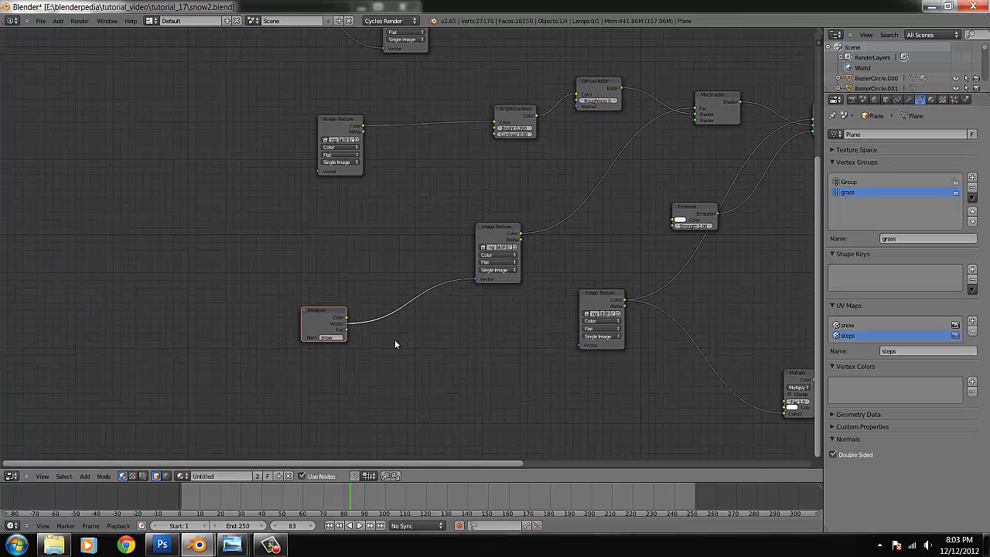
drag(496, 232, 465, 244)
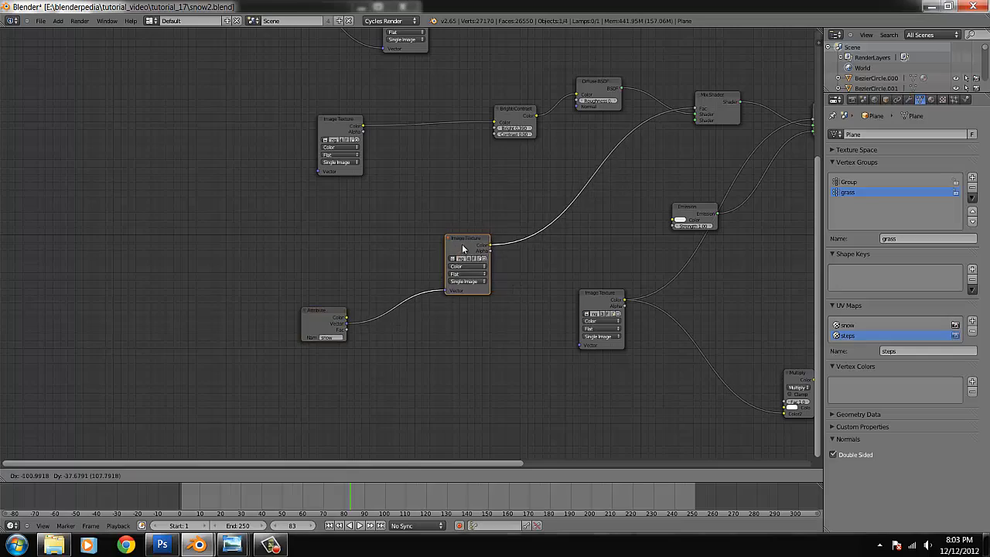
Move the Image Texture node feeding the Multiply node slightly down and to the left
middle_drag(505, 200, 239, 234)
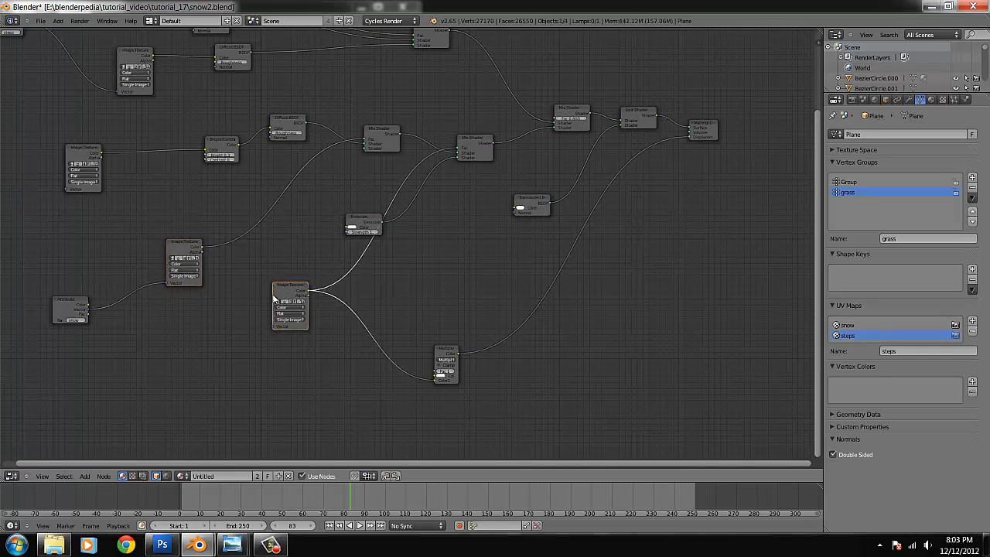
drag(280, 291, 263, 324)
scroll(275, 295, down, 5)
middle_drag(262, 284, 324, 326)
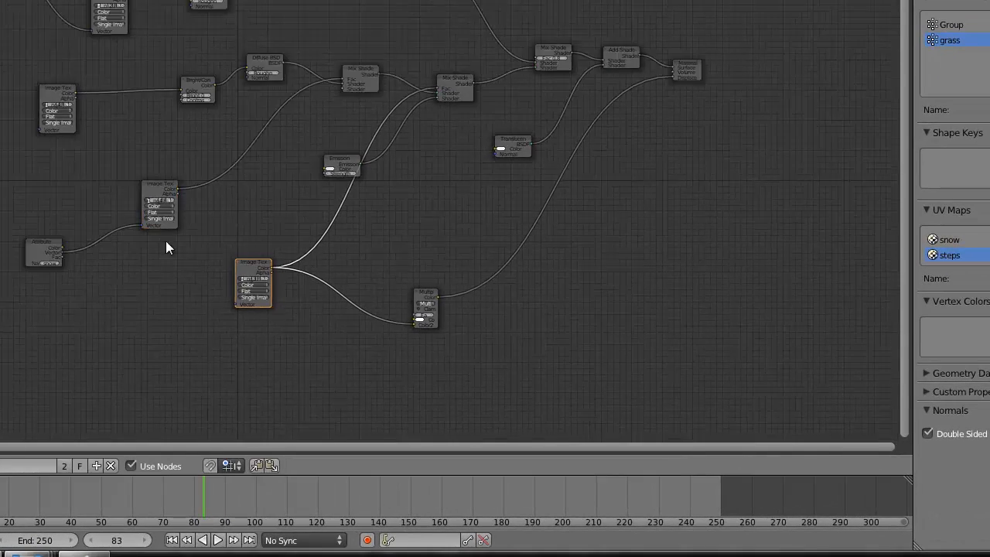
Look over the ground plane's material nodes, switch the node editor back to the 3D view and inspect the snowy ground plane
middle_drag(165, 241, 192, 260)
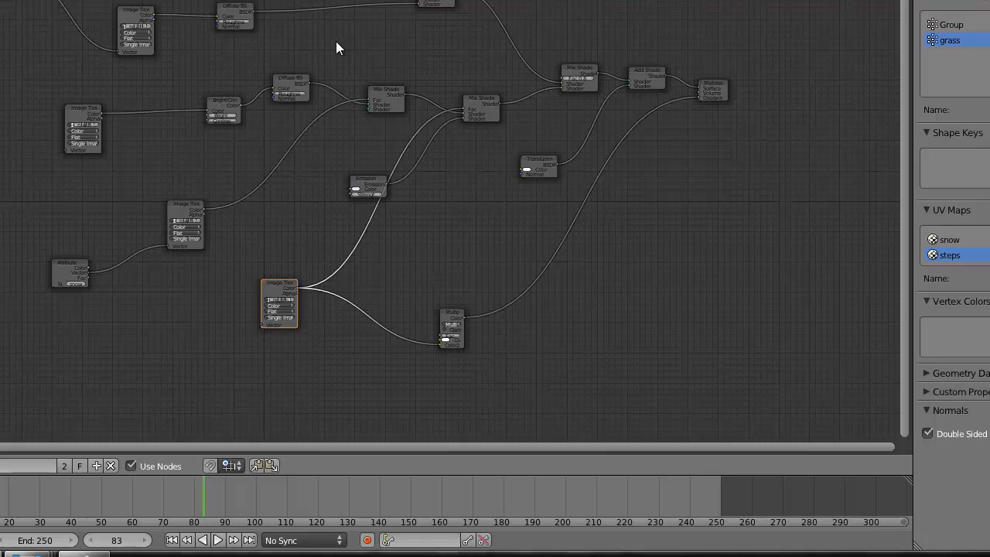
scroll(341, 40, up, 2)
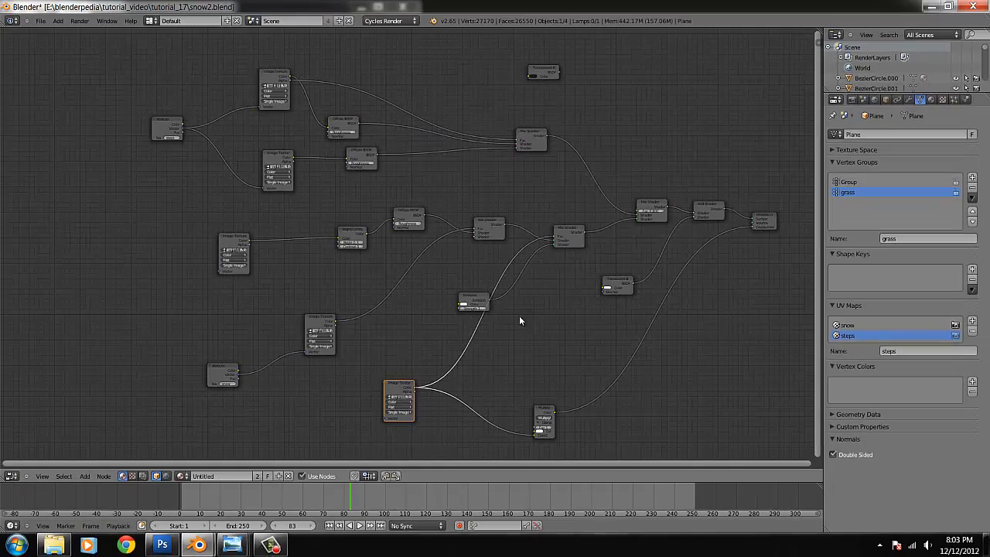
scroll(108, 325, up, 1)
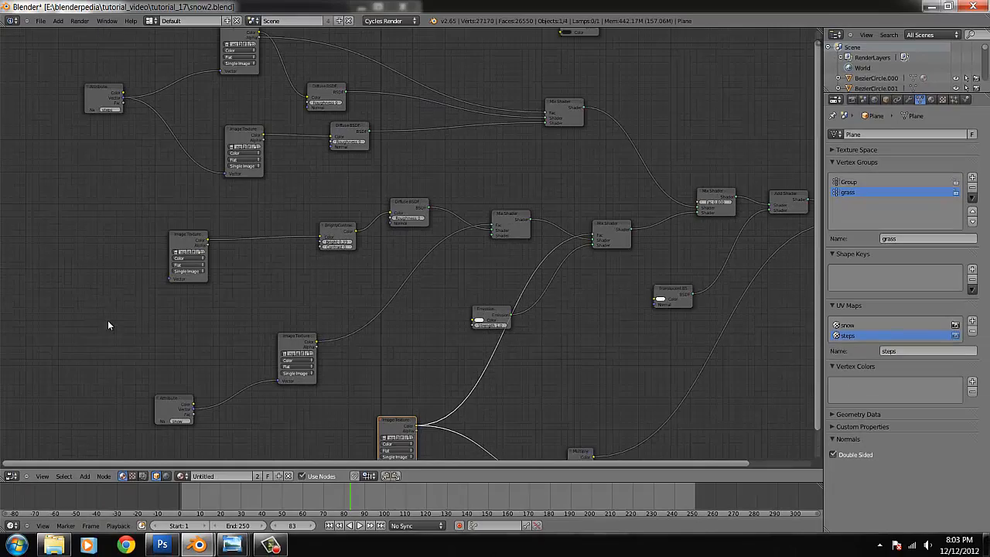
click(11, 476)
click(18, 467)
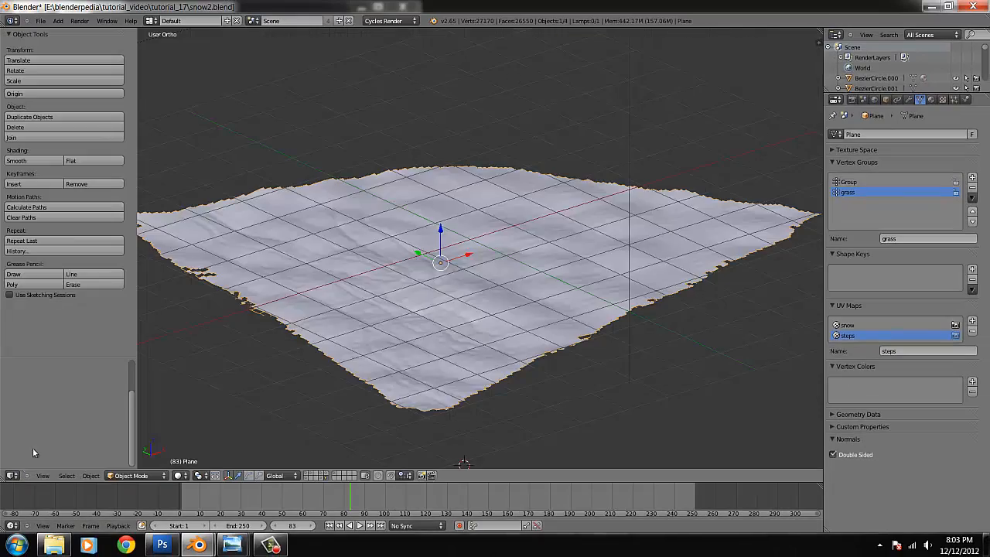
middle_drag(462, 311, 327, 380)
scroll(385, 345, up, 3)
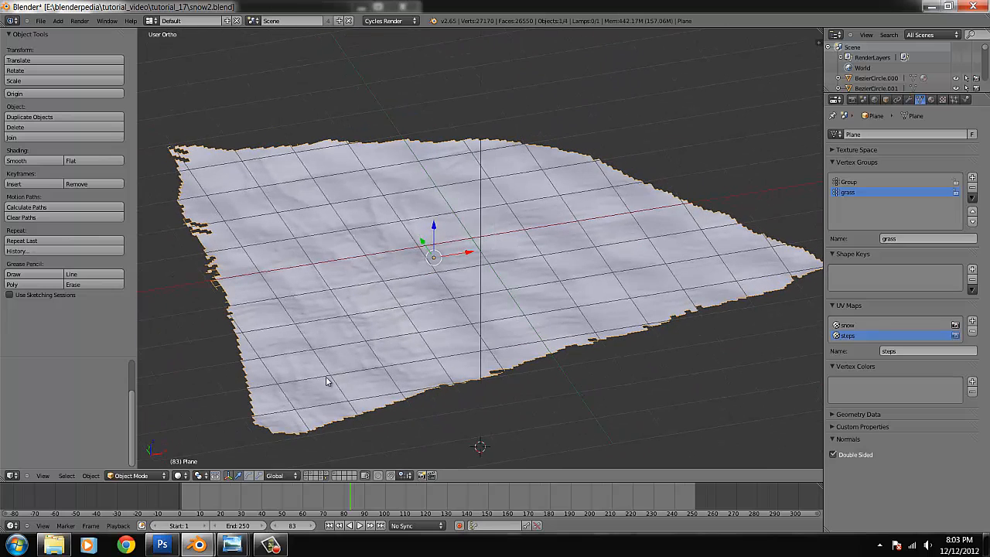
Switch the visible scene layers to the ones holding the village houses, trees and barrels, and examine the area around the barrels
click(320, 477)
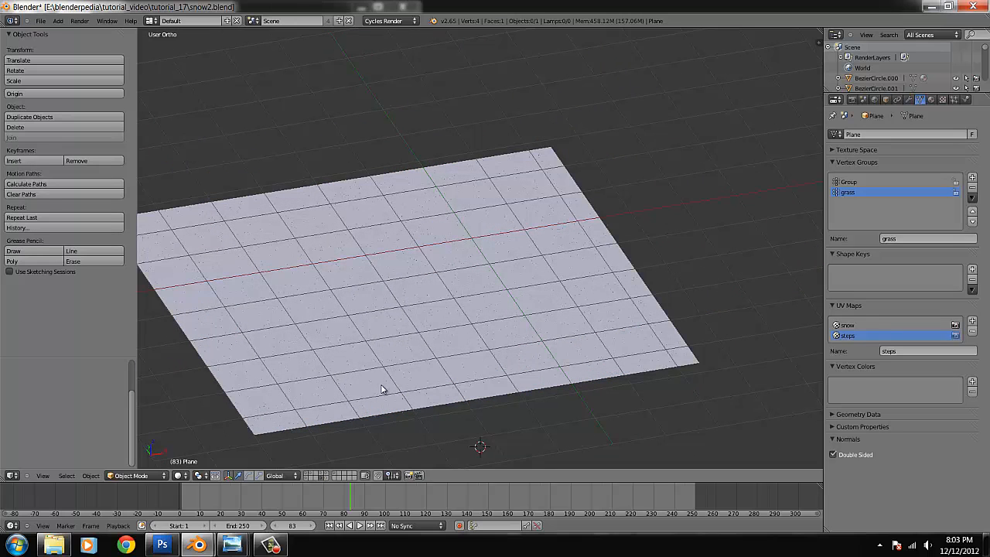
click(307, 479)
scroll(439, 275, down, 4)
middle_drag(440, 279, 422, 321)
shift+click(307, 479)
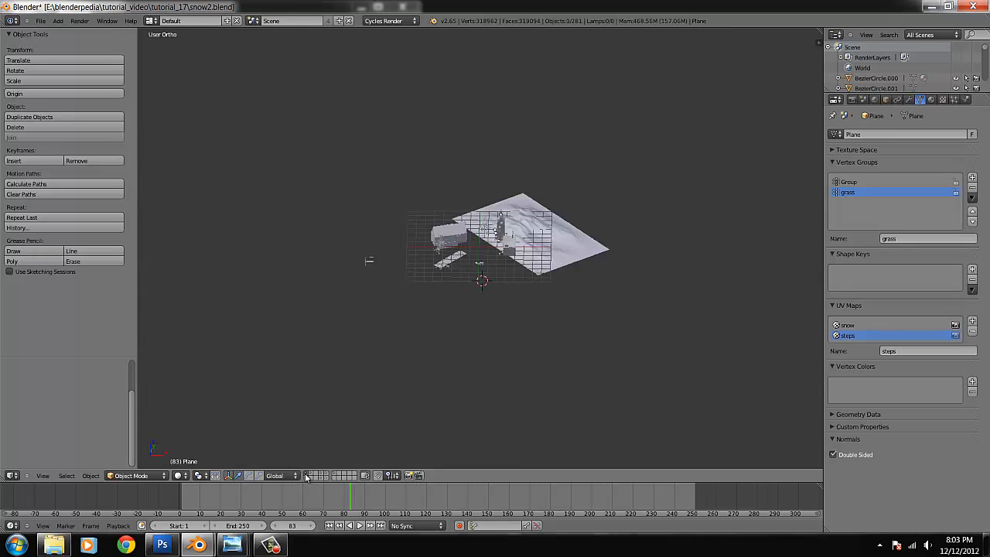
scroll(355, 328, up, 6)
middle_drag(368, 327, 398, 332)
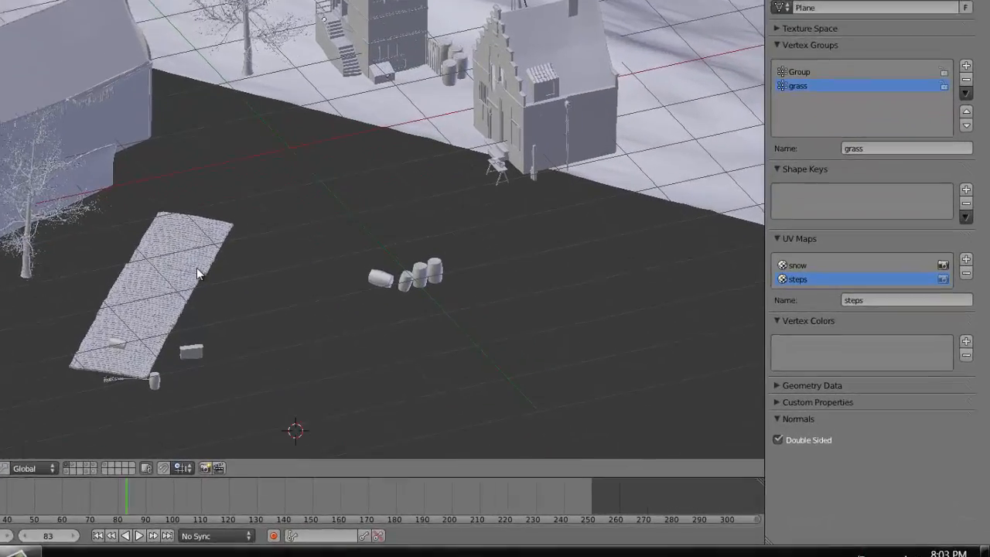